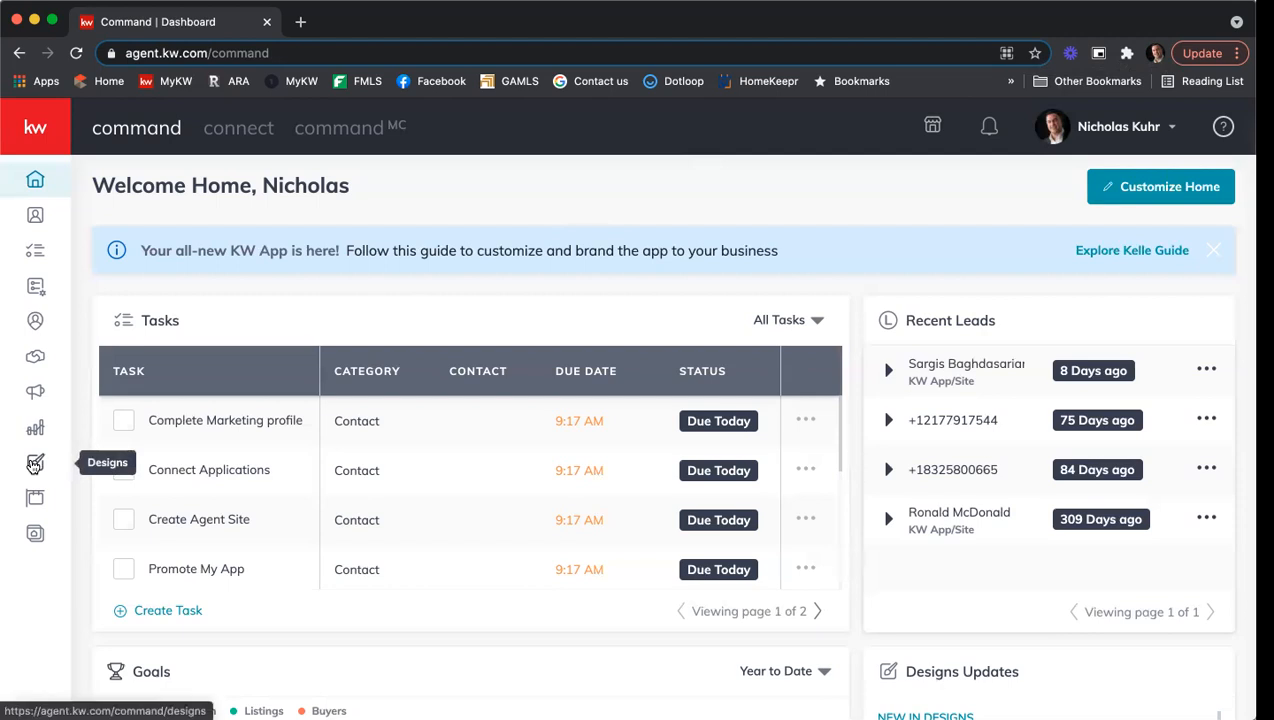
Open the Designs library and look through the All types and Sort dropdown options.
{"action": "left_click", "coordinate": [34, 464]}
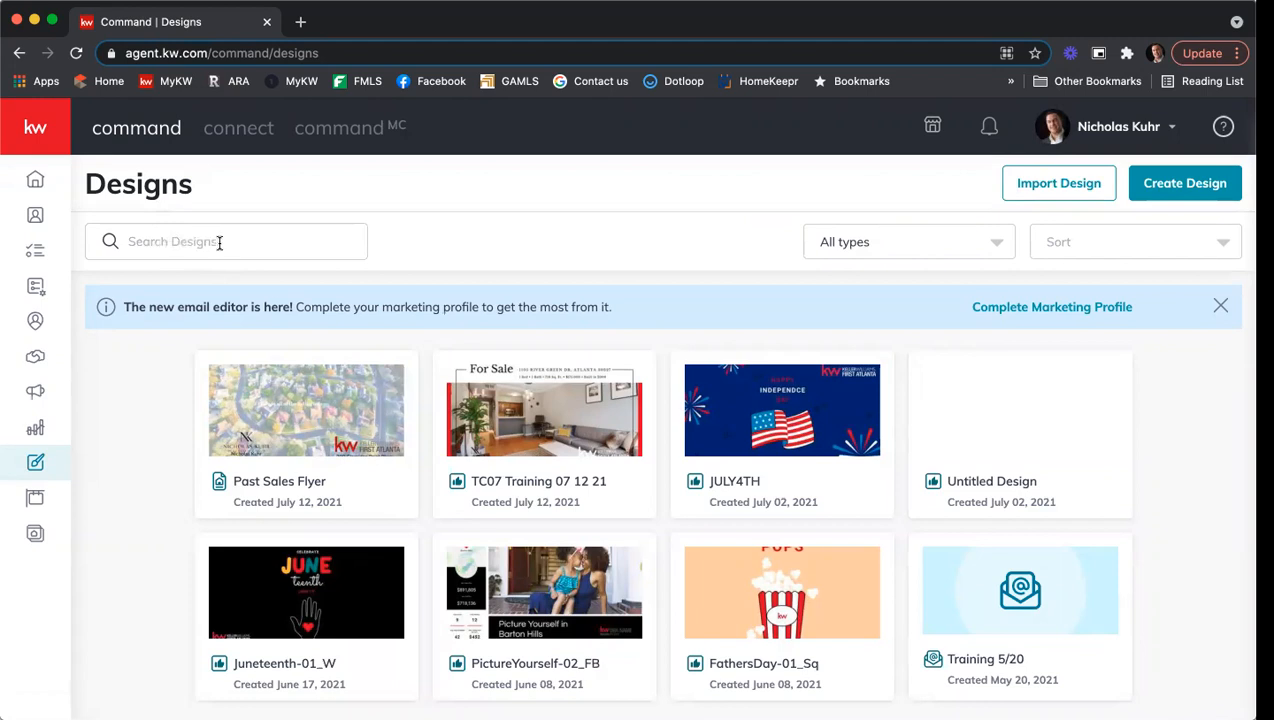
{"action": "left_click", "coordinate": [882, 247]}
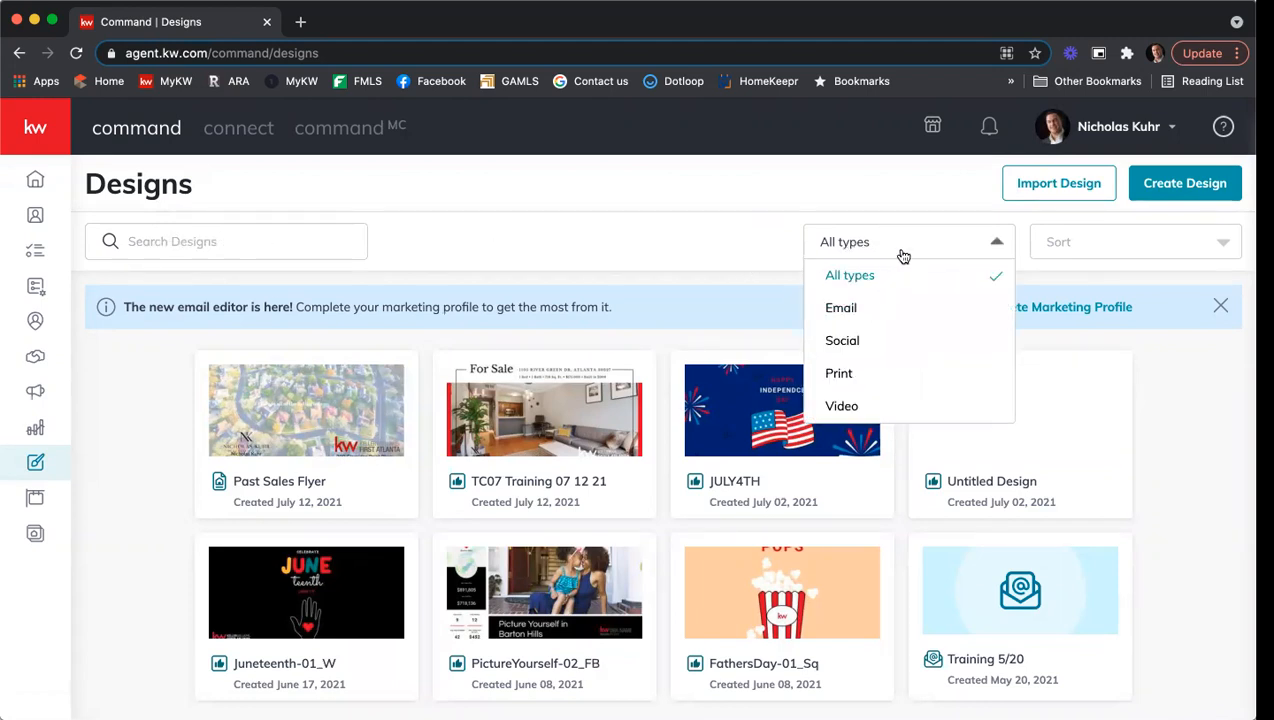
{"action": "left_click", "coordinate": [1150, 237]}
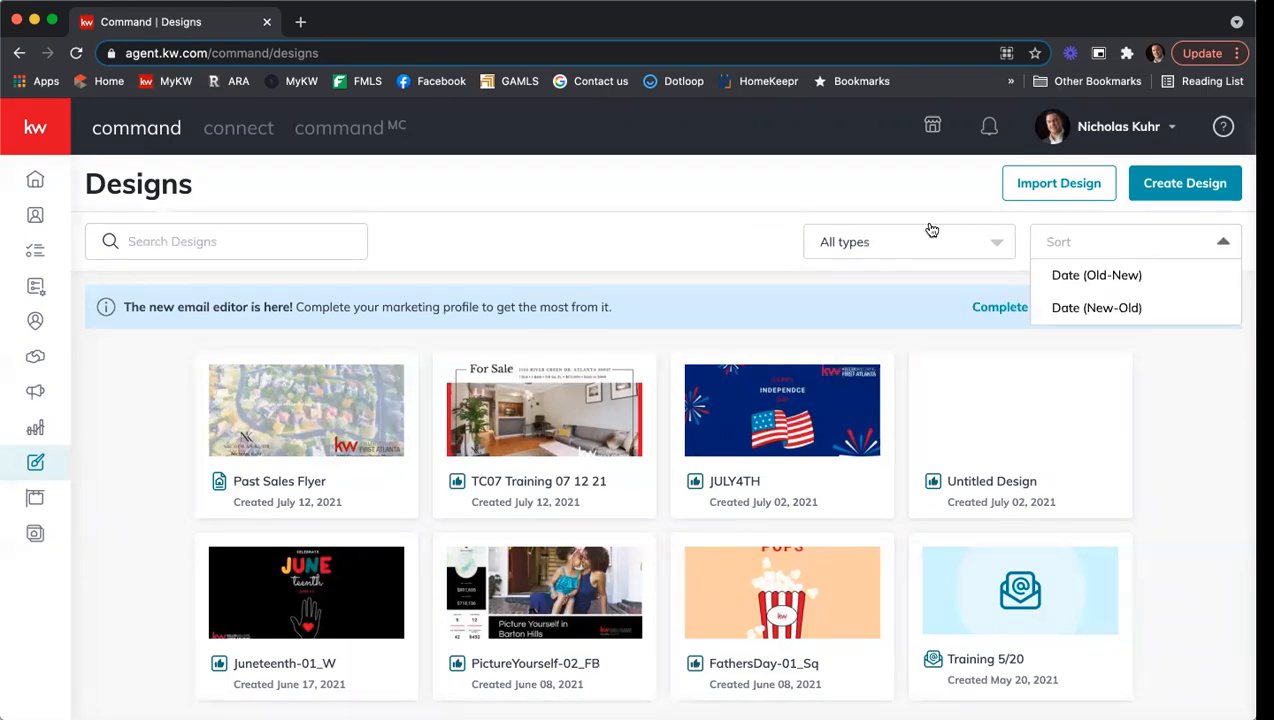
{"action": "left_click", "coordinate": [928, 238]}
{"action": "left_click", "coordinate": [1148, 244]}
{"action": "left_click", "coordinate": [768, 216]}
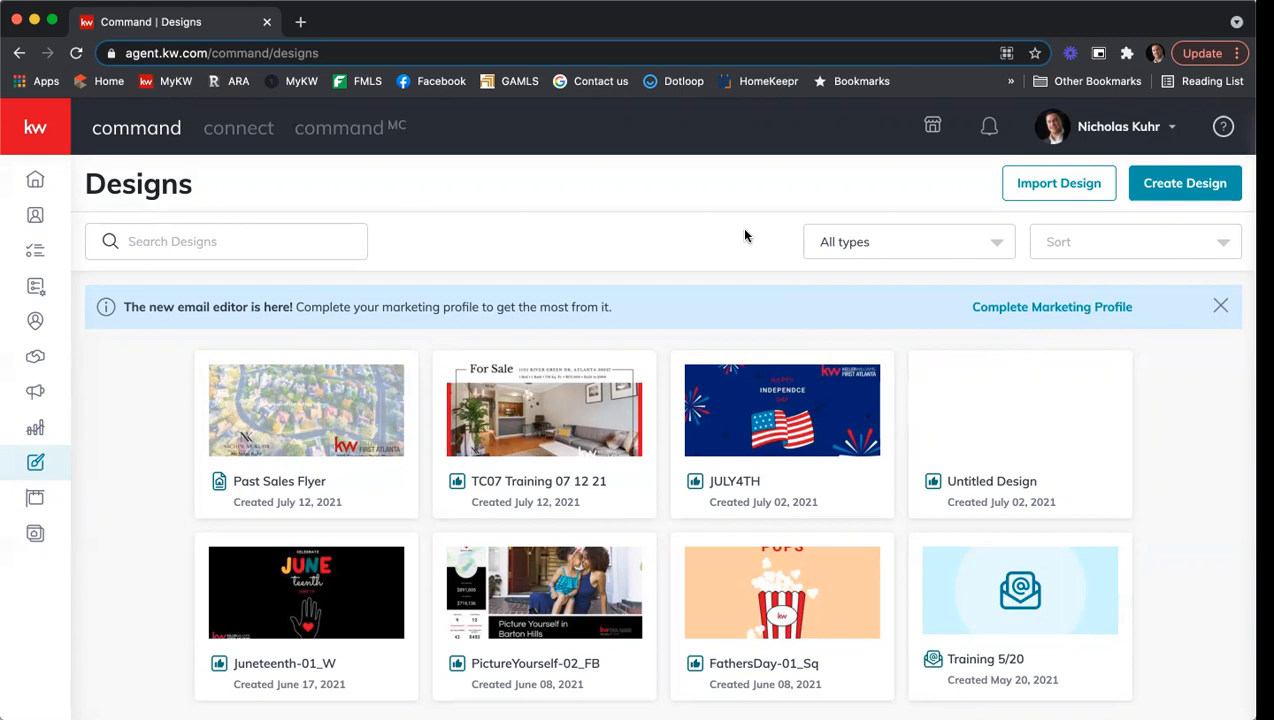
Create a new Print design and continue to the print templates.
{"action": "left_click", "coordinate": [1185, 190]}
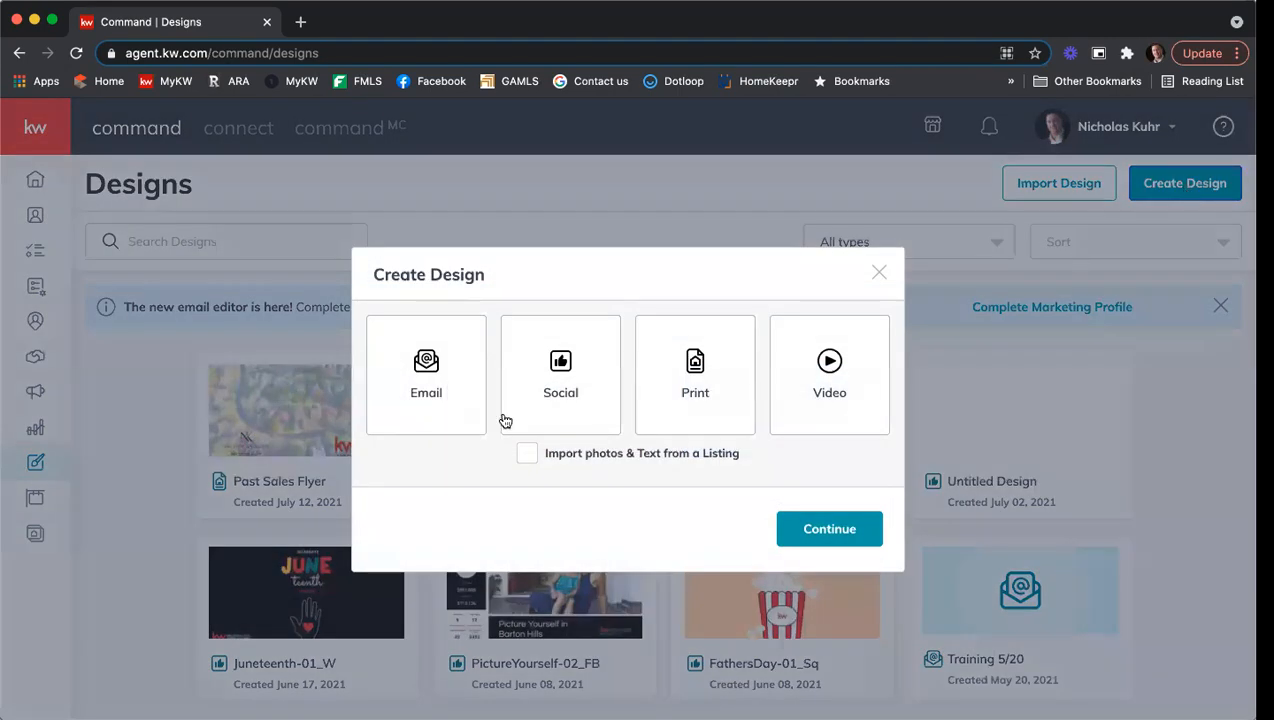
{"action": "left_click", "coordinate": [708, 392]}
{"action": "left_click", "coordinate": [819, 538]}
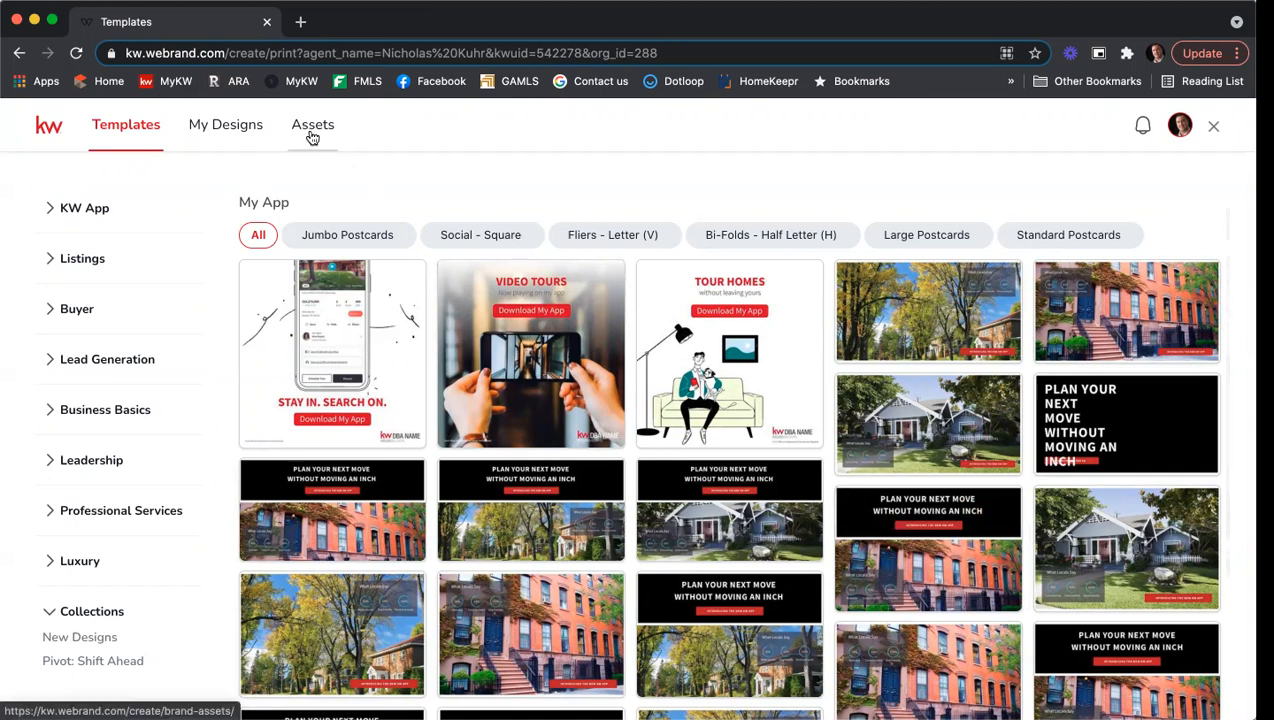
Go to the Assets tab to view the brand color palettes and fonts.
{"action": "left_click", "coordinate": [313, 128]}
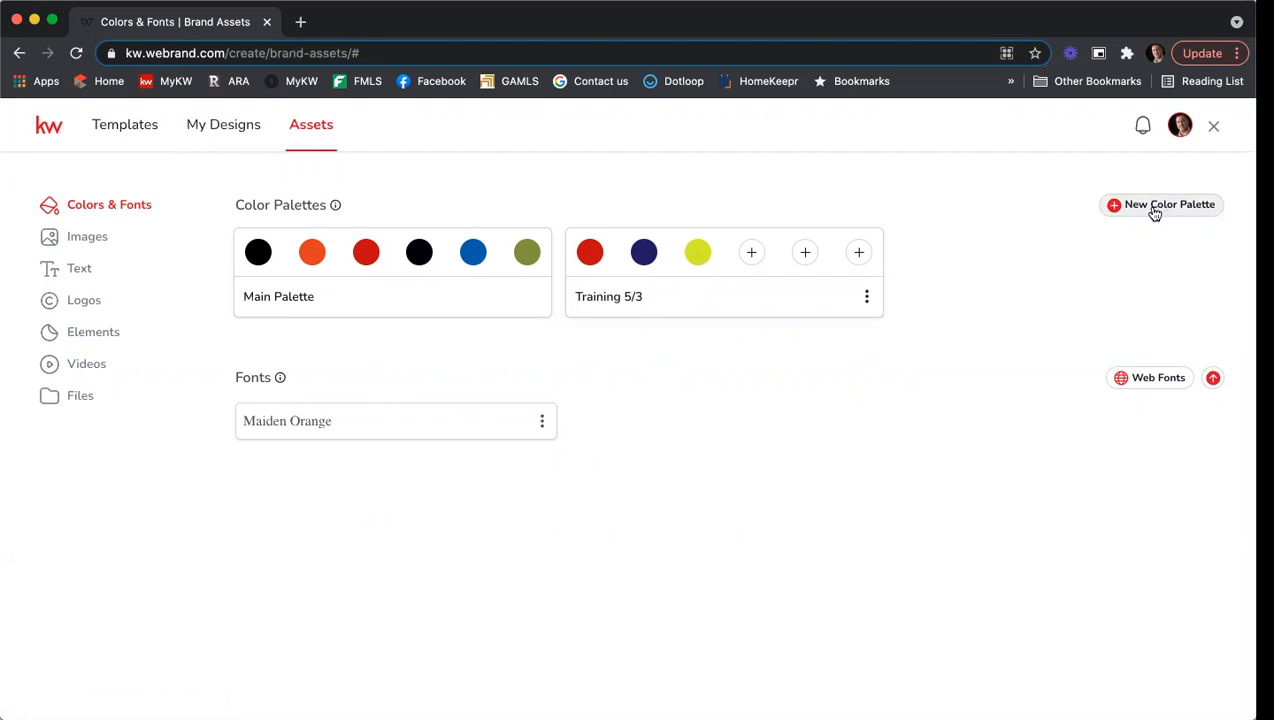
Add a new color palette and rename it 'Training 7/15'.
{"action": "left_click", "coordinate": [1154, 206]}
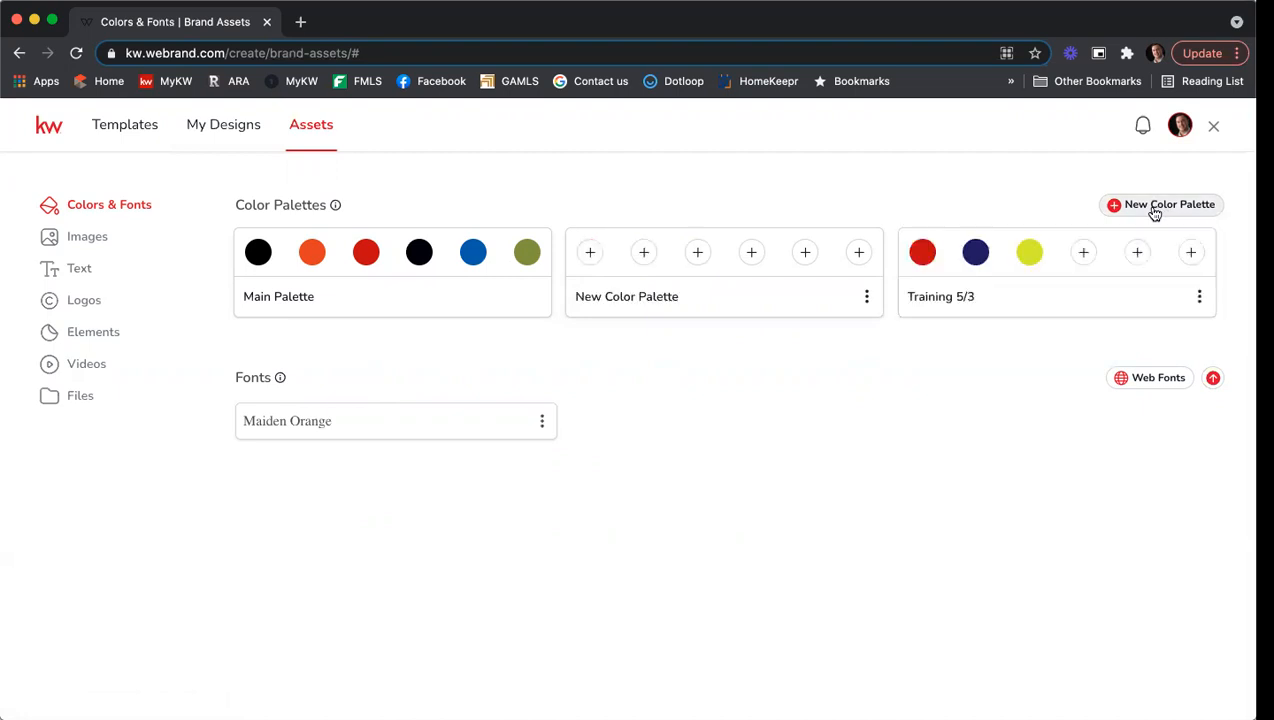
{"action": "left_click", "coordinate": [866, 297]}
{"action": "left_click", "coordinate": [908, 280]}
{"action": "left_click_drag", "start_coordinate": [697, 298], "coordinate": [521, 297]}
{"action": "type", "text": "Tra"}
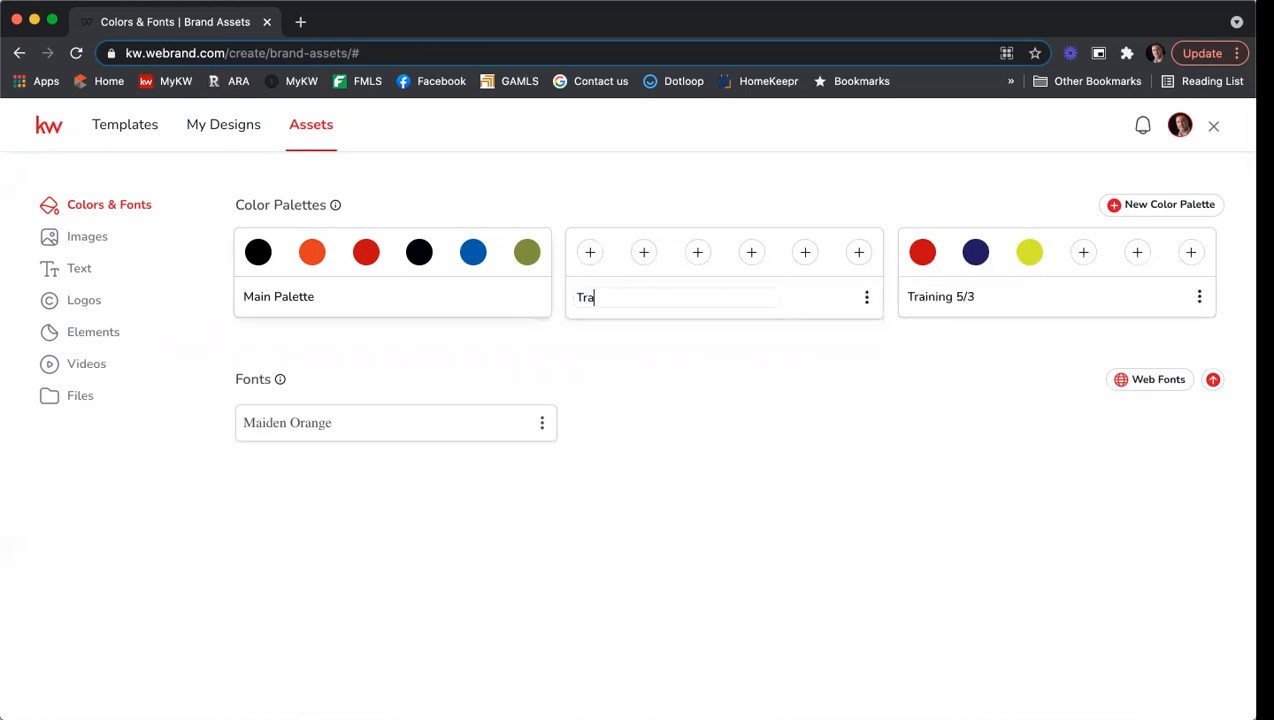
{"action": "type", "text": "ining 7/15"}
{"action": "key", "text": "Return"}
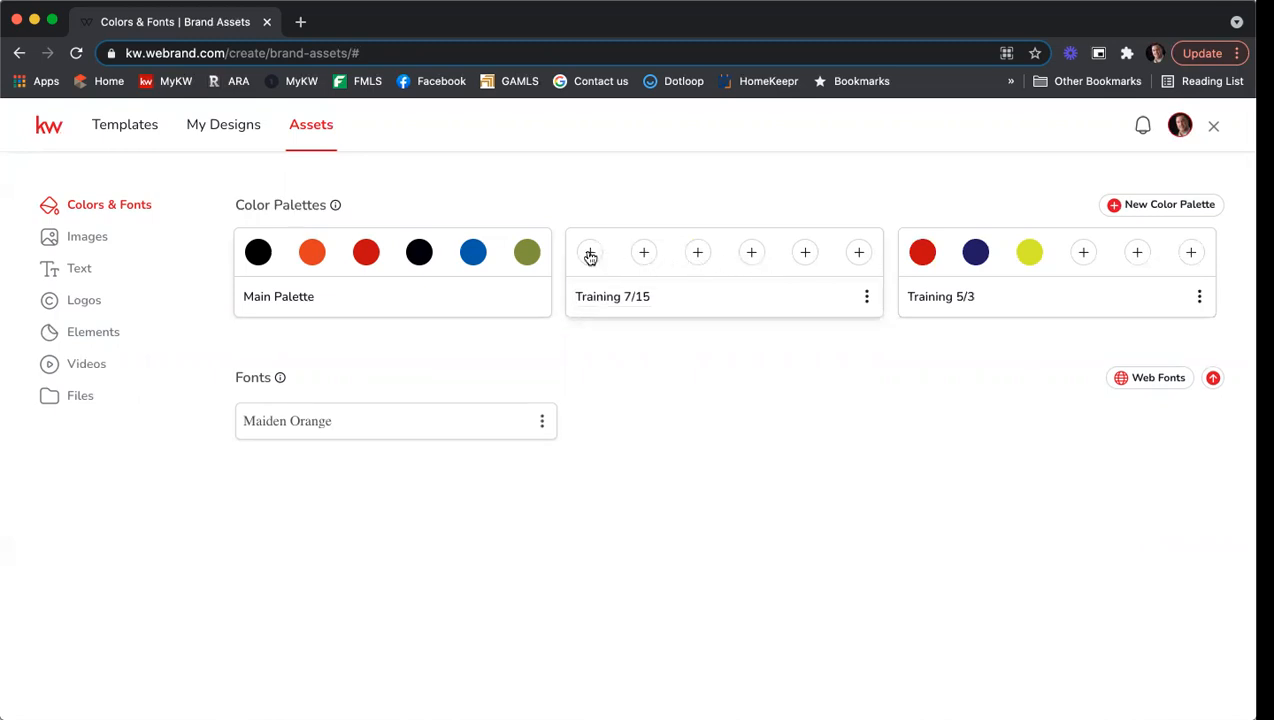
Add a first colour to Training 7/15, picking a deep red shade.
{"action": "left_click", "coordinate": [590, 254]}
{"action": "left_click", "coordinate": [699, 290]}
{"action": "left_click_drag", "start_coordinate": [698, 314], "coordinate": [730, 296]}
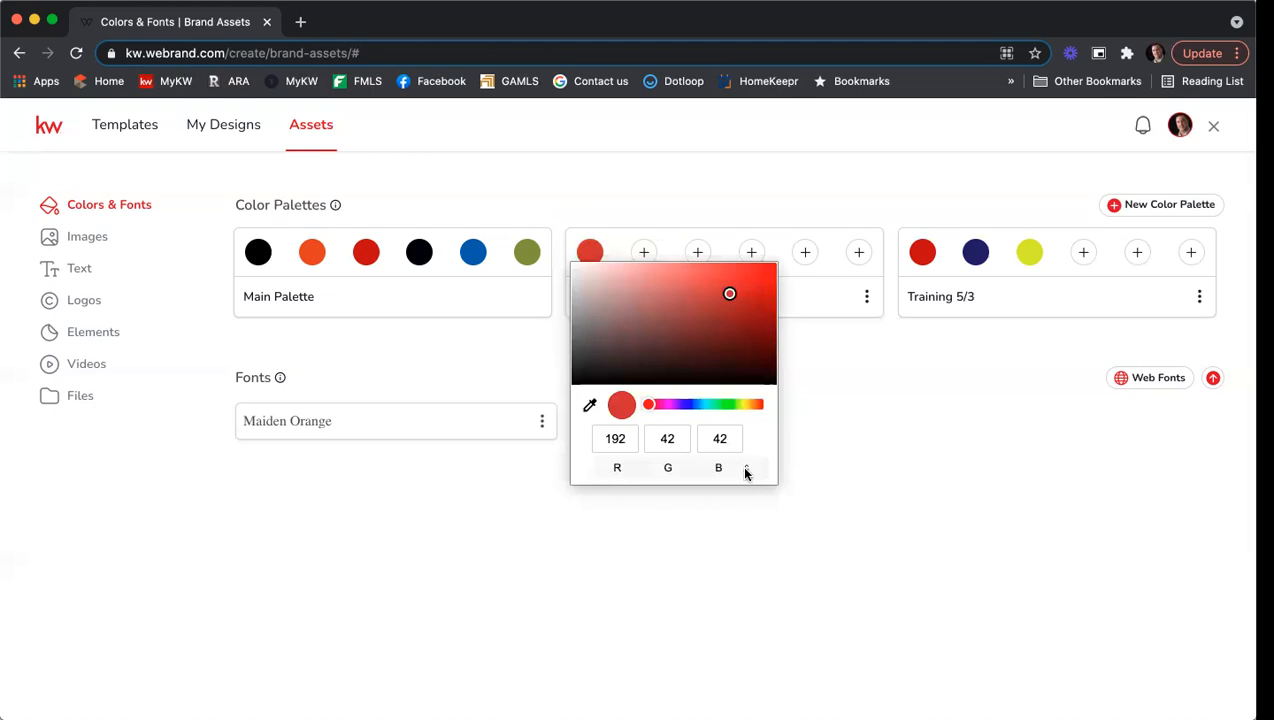
{"action": "left_click", "coordinate": [747, 471]}
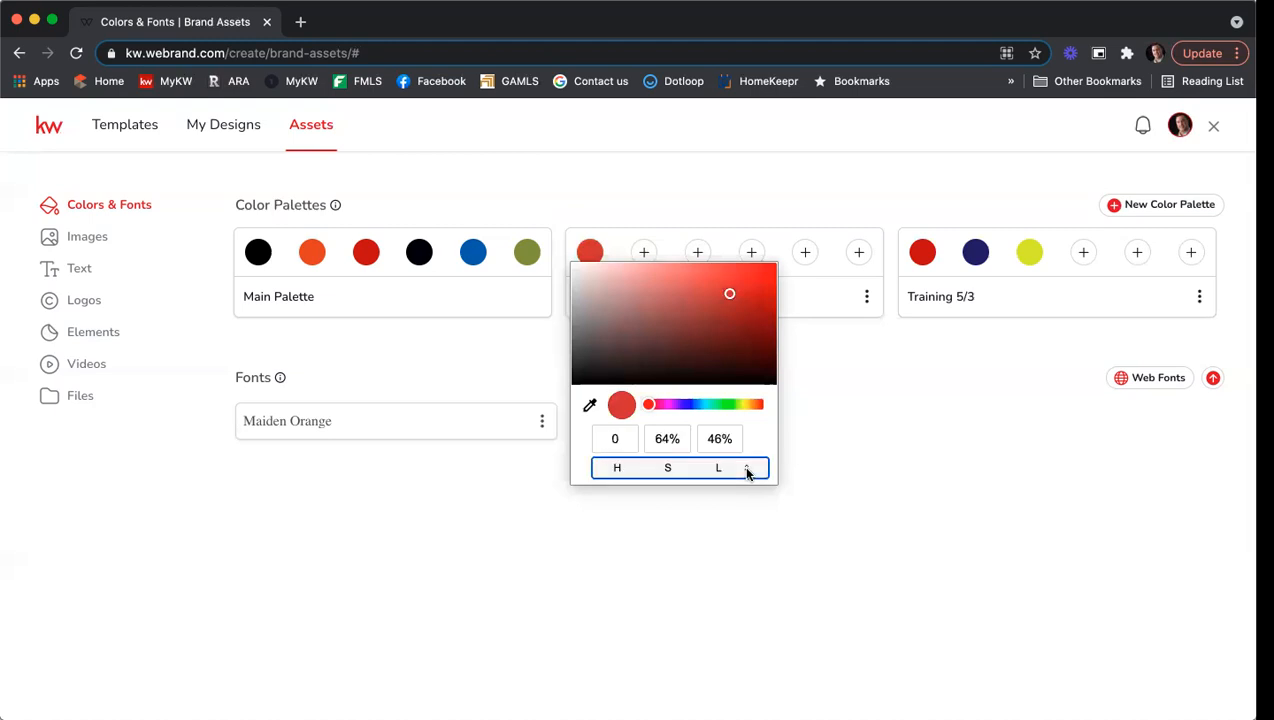
{"action": "left_click", "coordinate": [747, 471]}
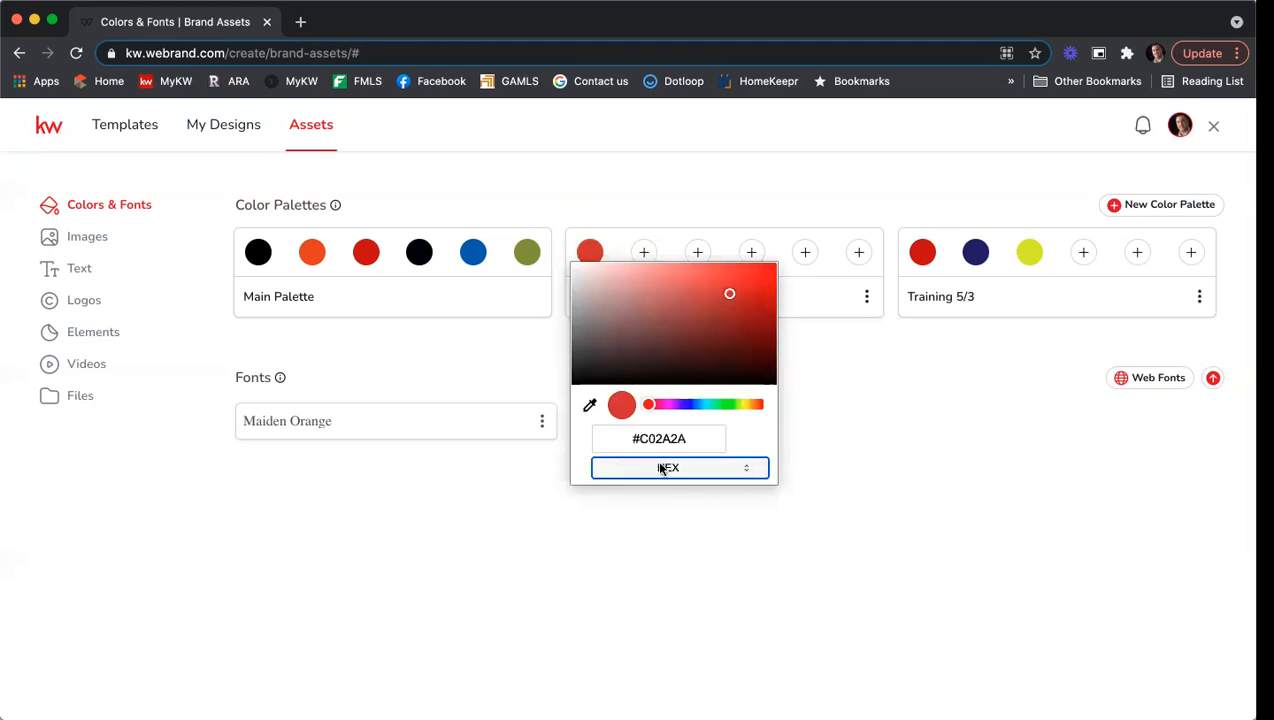
{"action": "left_click", "coordinate": [745, 471]}
{"action": "left_click", "coordinate": [746, 471]}
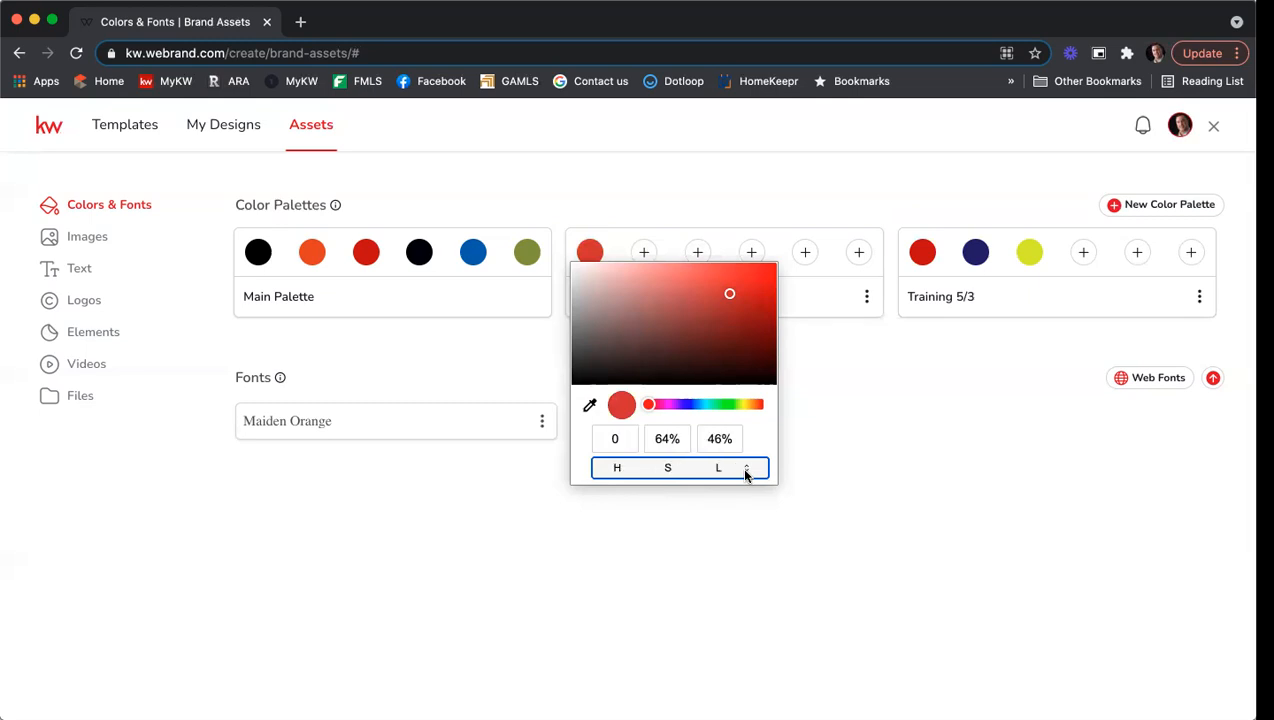
{"action": "left_click", "coordinate": [745, 471]}
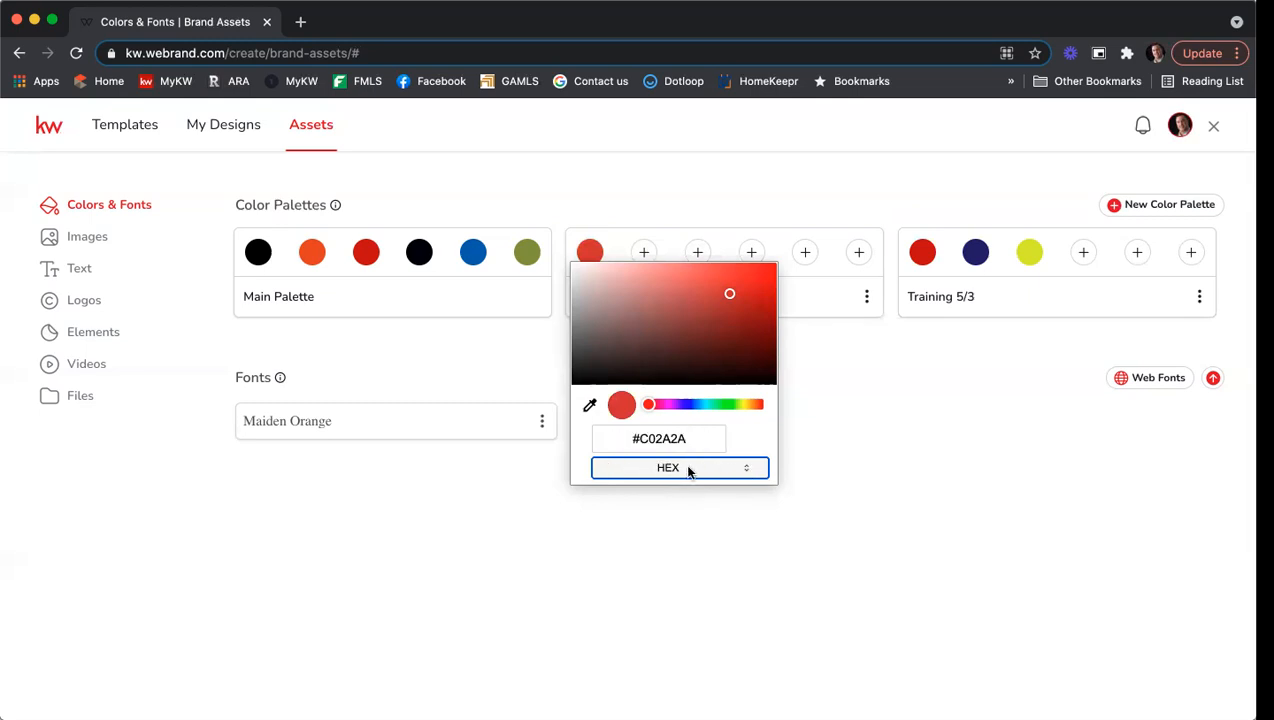
Set the first colour's hex to #B40101 and add white as the second colour.
{"action": "left_click", "coordinate": [652, 441]}
{"action": "left_click", "coordinate": [688, 443]}
{"action": "left_click_drag", "start_coordinate": [688, 443], "coordinate": [630, 442]}
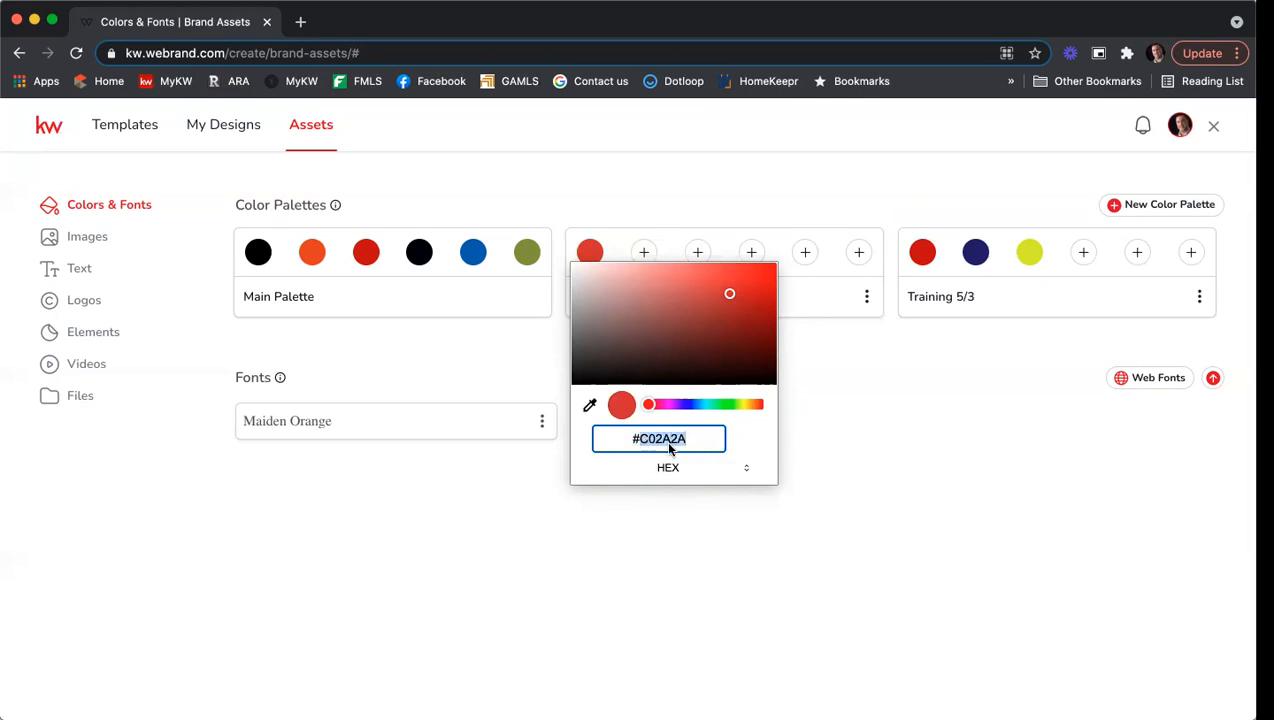
{"action": "type", "text": "B4"}
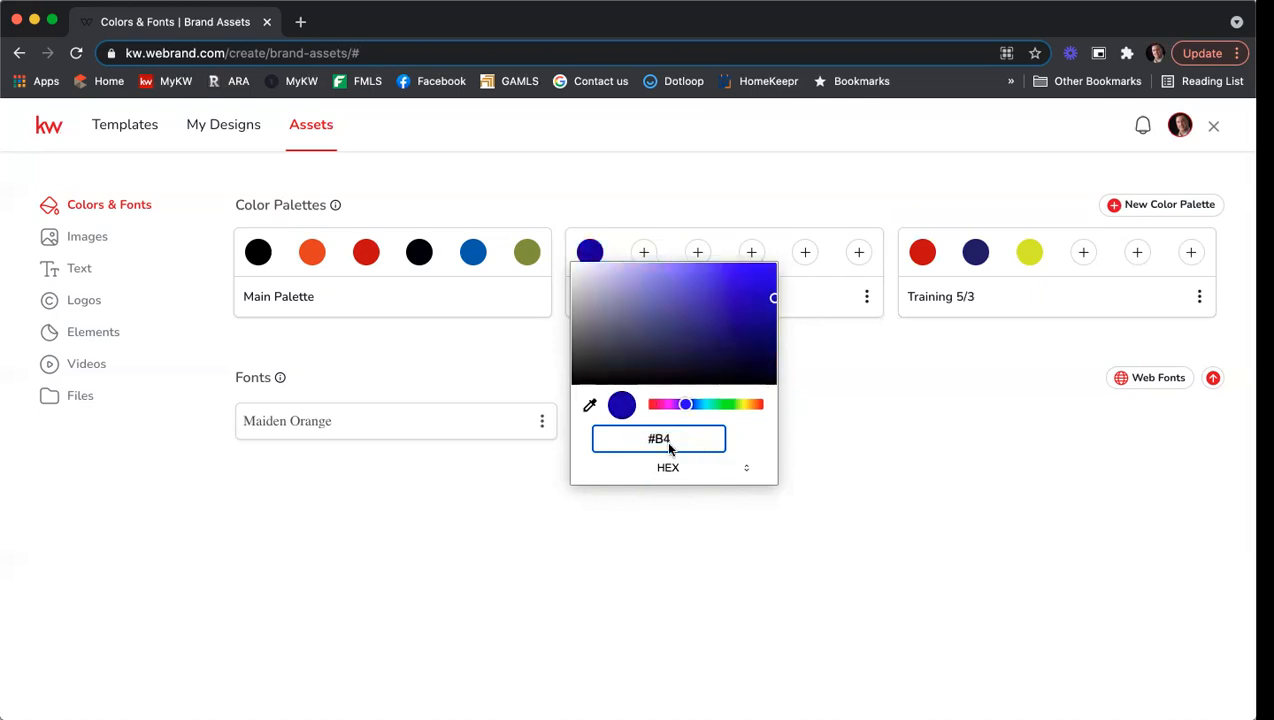
{"action": "type", "text": "01"}
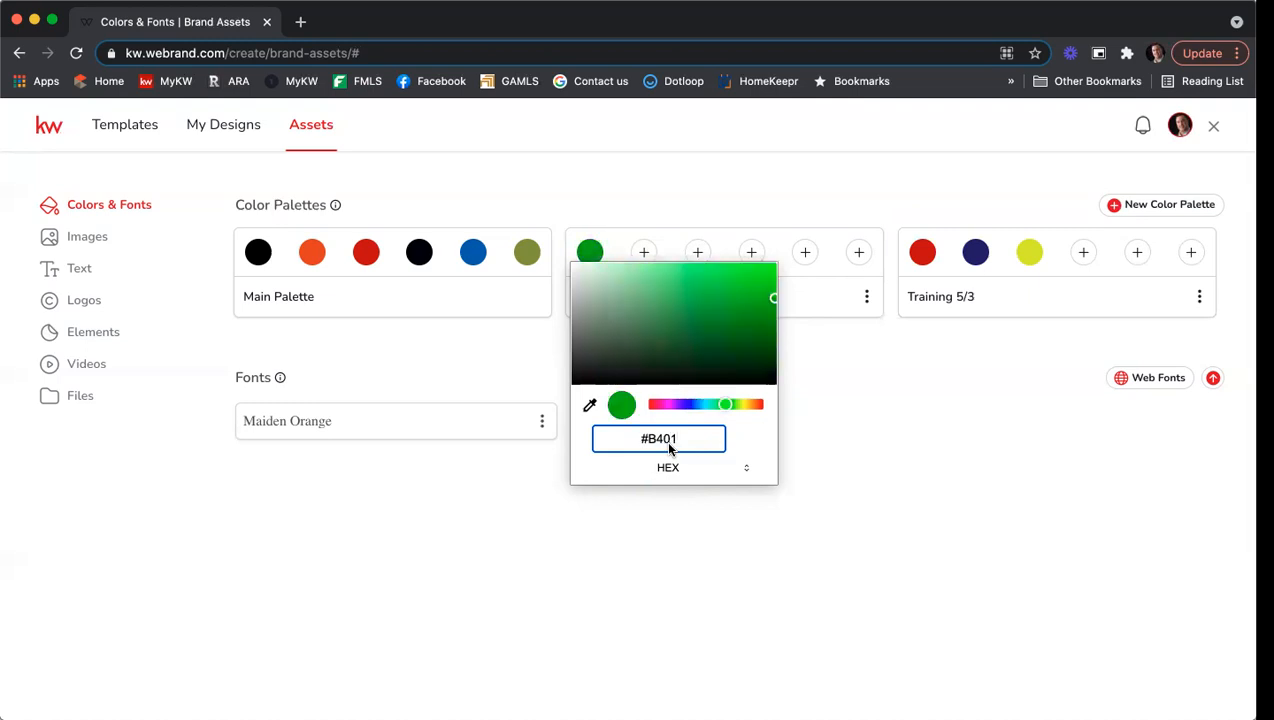
{"action": "key", "text": "BackSpace"}
{"action": "type", "text": "010"}
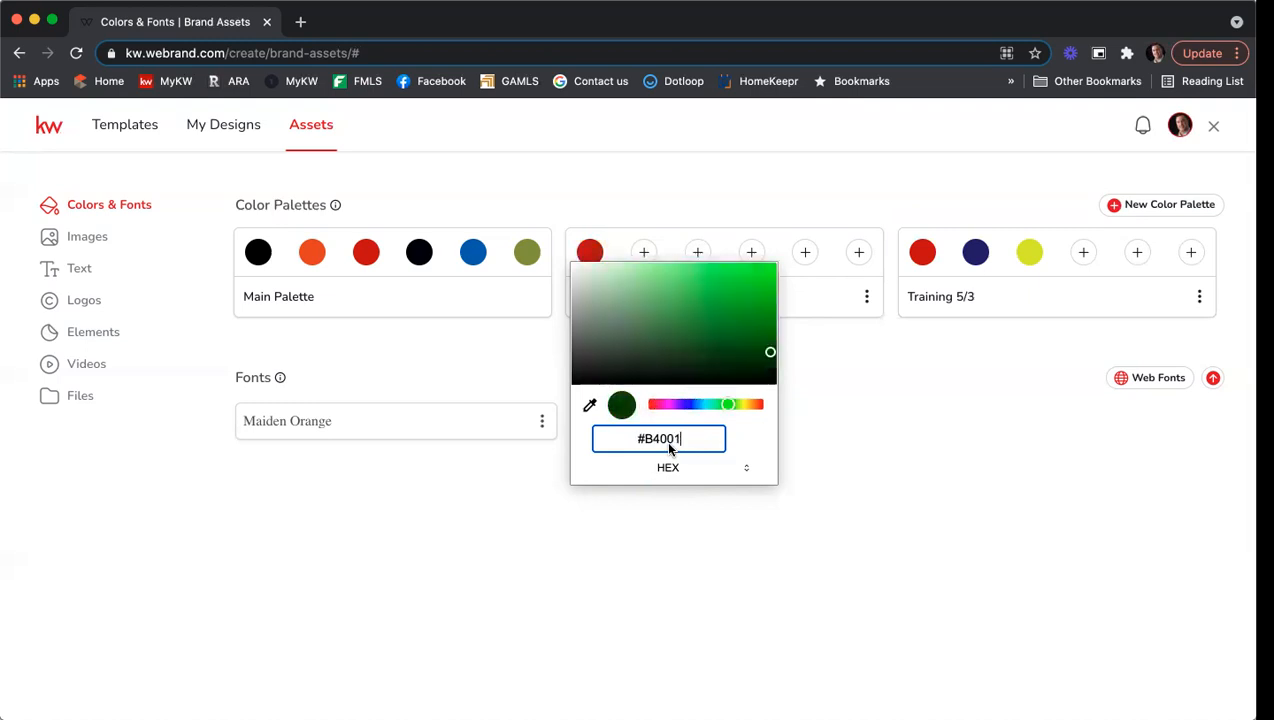
{"action": "key", "text": "BackSpace"}
{"action": "key", "text": "BackSpace"}
{"action": "key", "text": "BackSpace"}
{"action": "type", "text": "101"}
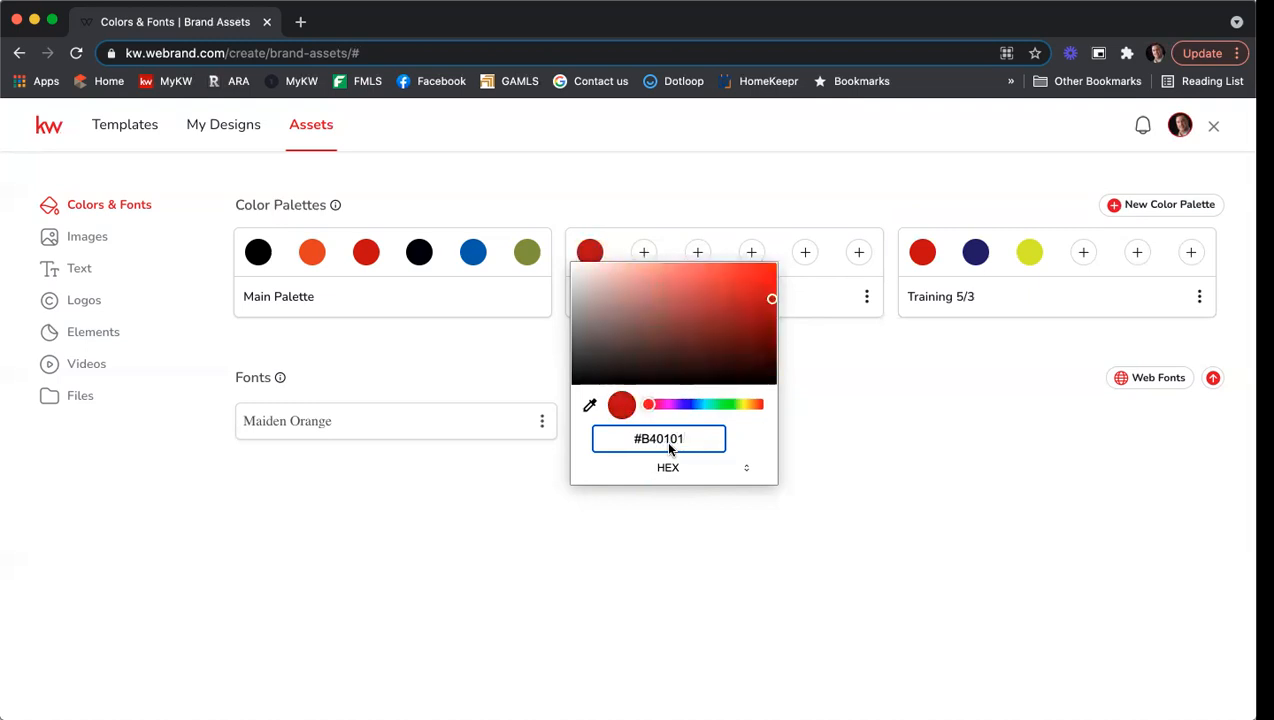
{"action": "key", "text": "Return"}
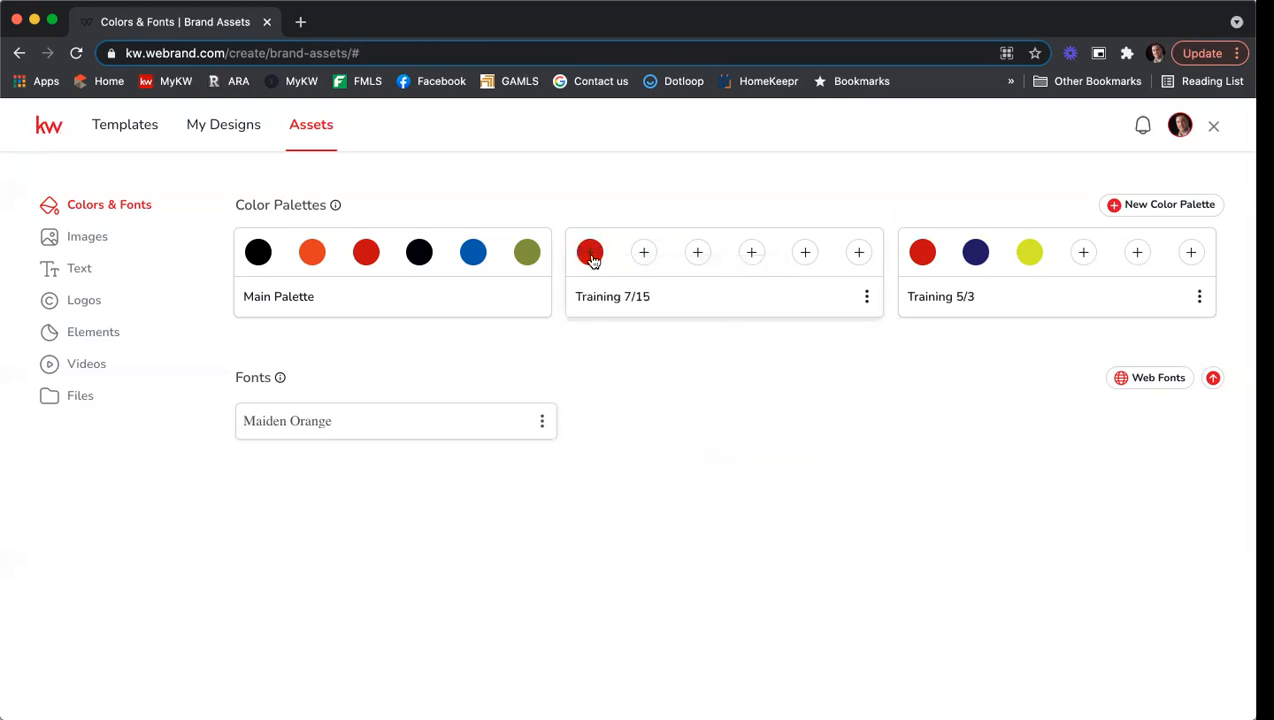
{"action": "left_click", "coordinate": [645, 252]}
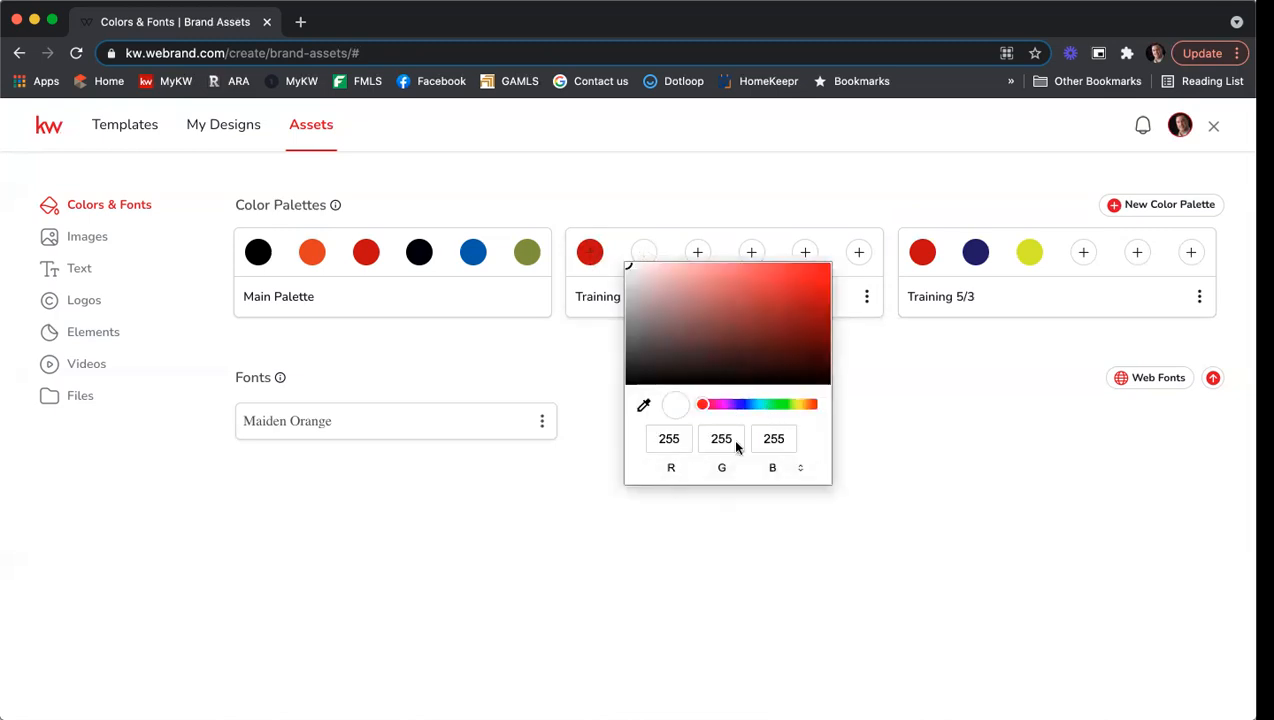
{"action": "left_click", "coordinate": [909, 372]}
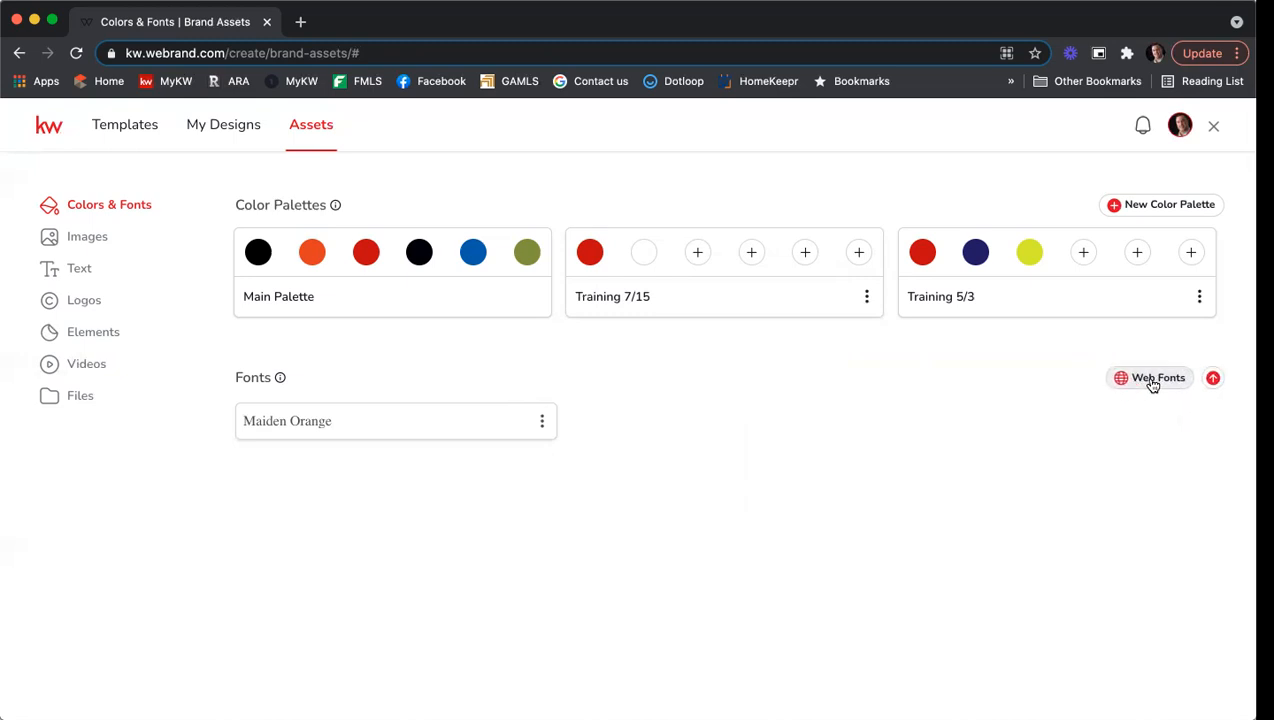
Find Cherishing Moments in the web fonts catalogue and add it to the brand fonts.
{"action": "left_click", "coordinate": [1152, 386]}
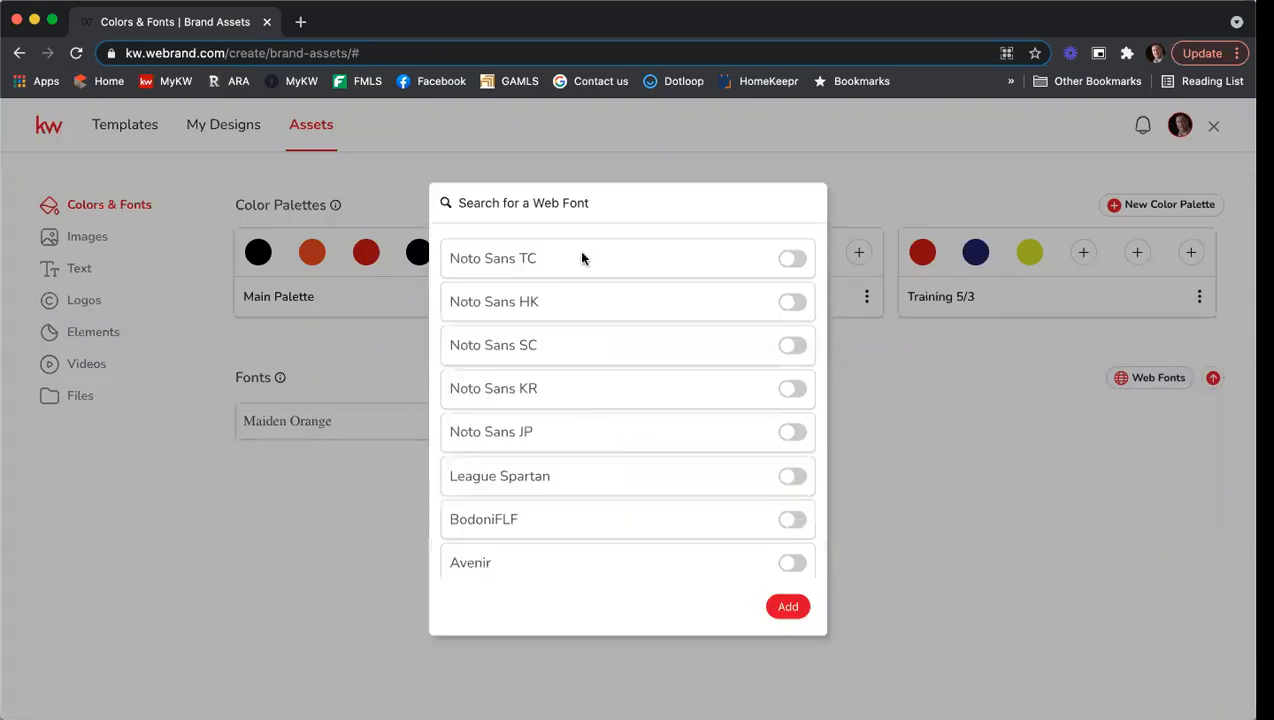
{"action": "scroll", "coordinate": [628, 298], "scroll_direction": "down", "scroll_amount": 4}
{"action": "scroll", "coordinate": [628, 298], "scroll_direction": "down", "scroll_amount": 4}
{"action": "left_click", "coordinate": [616, 205]}
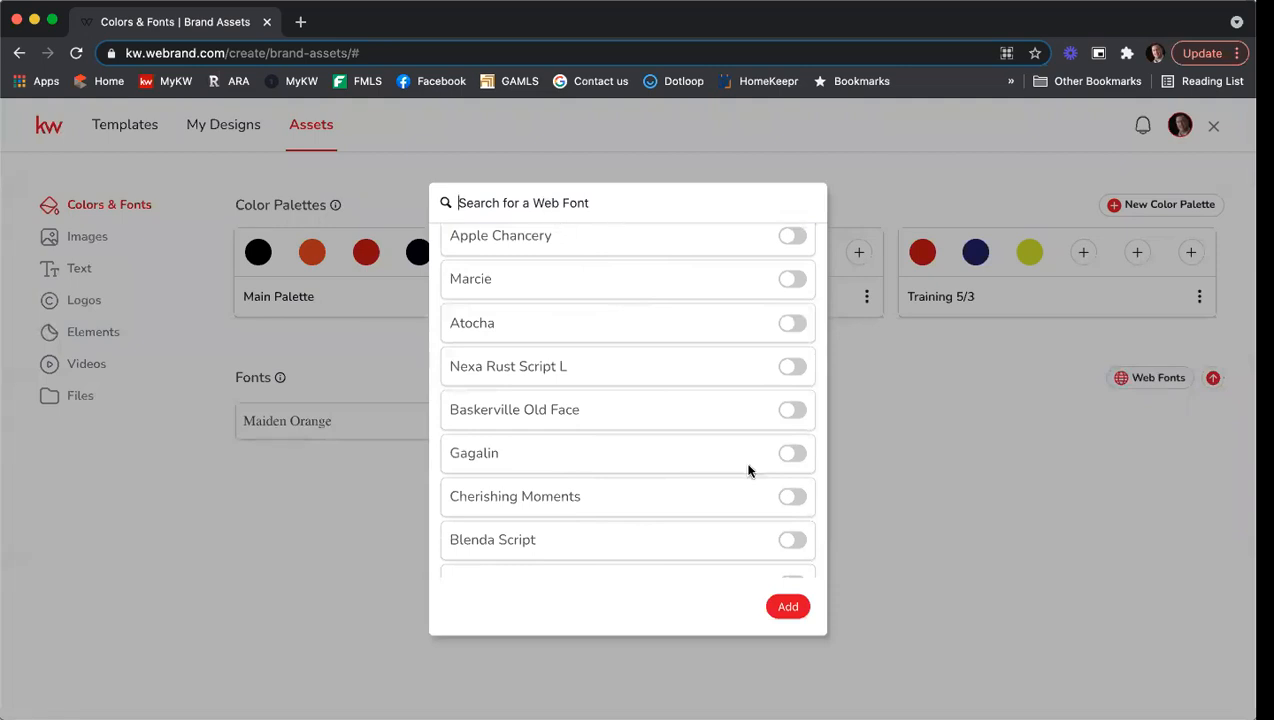
{"action": "left_click", "coordinate": [793, 497]}
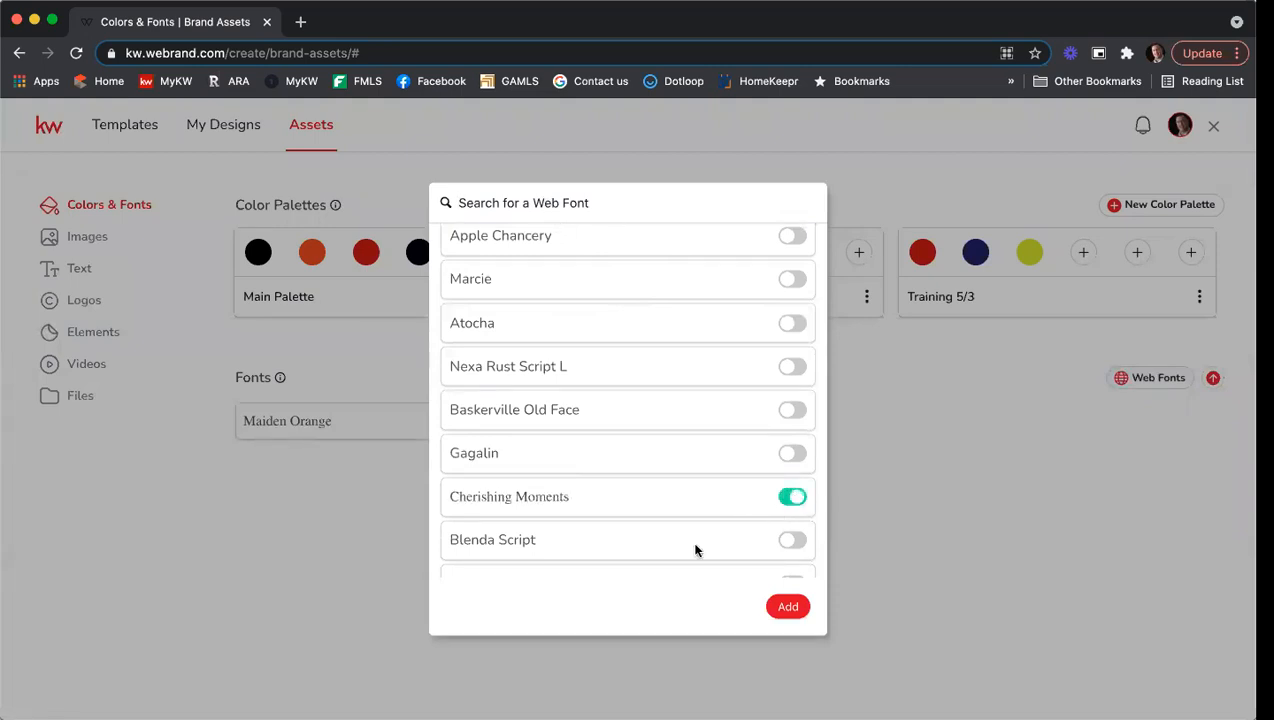
{"action": "left_click", "coordinate": [793, 611]}
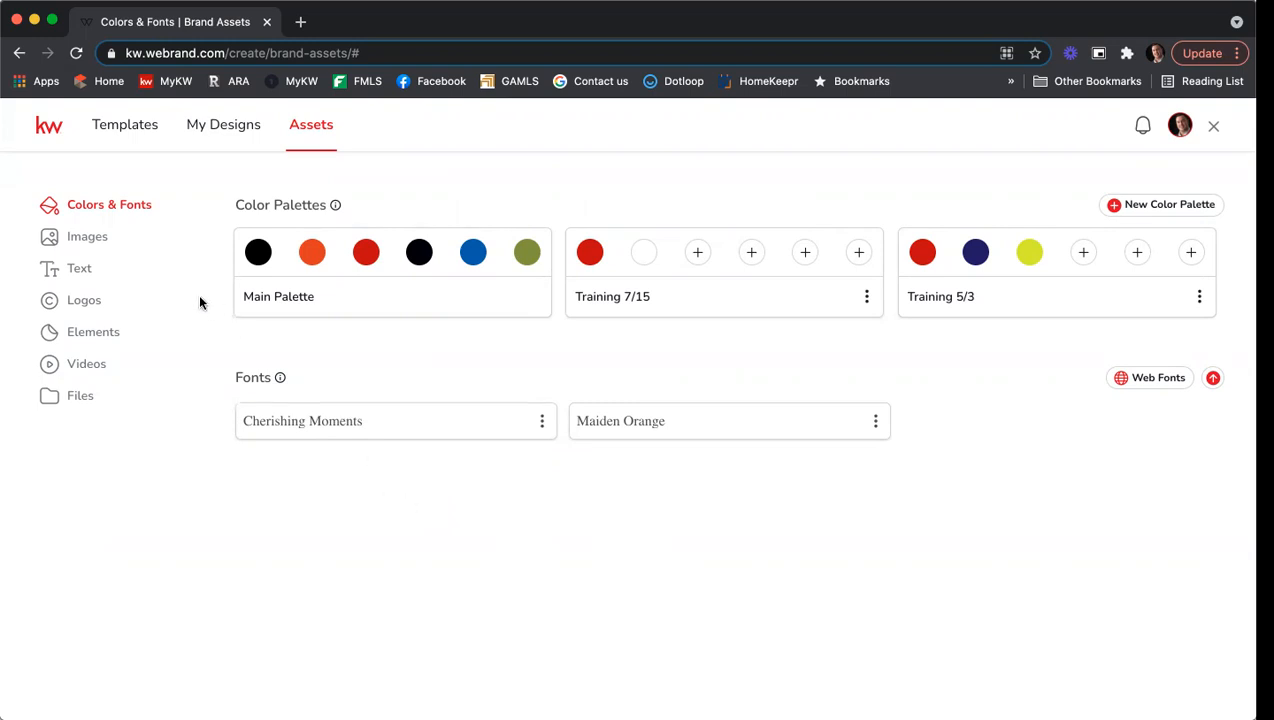
Show the brand Images page with the three agent headshots.
{"action": "left_click", "coordinate": [114, 247]}
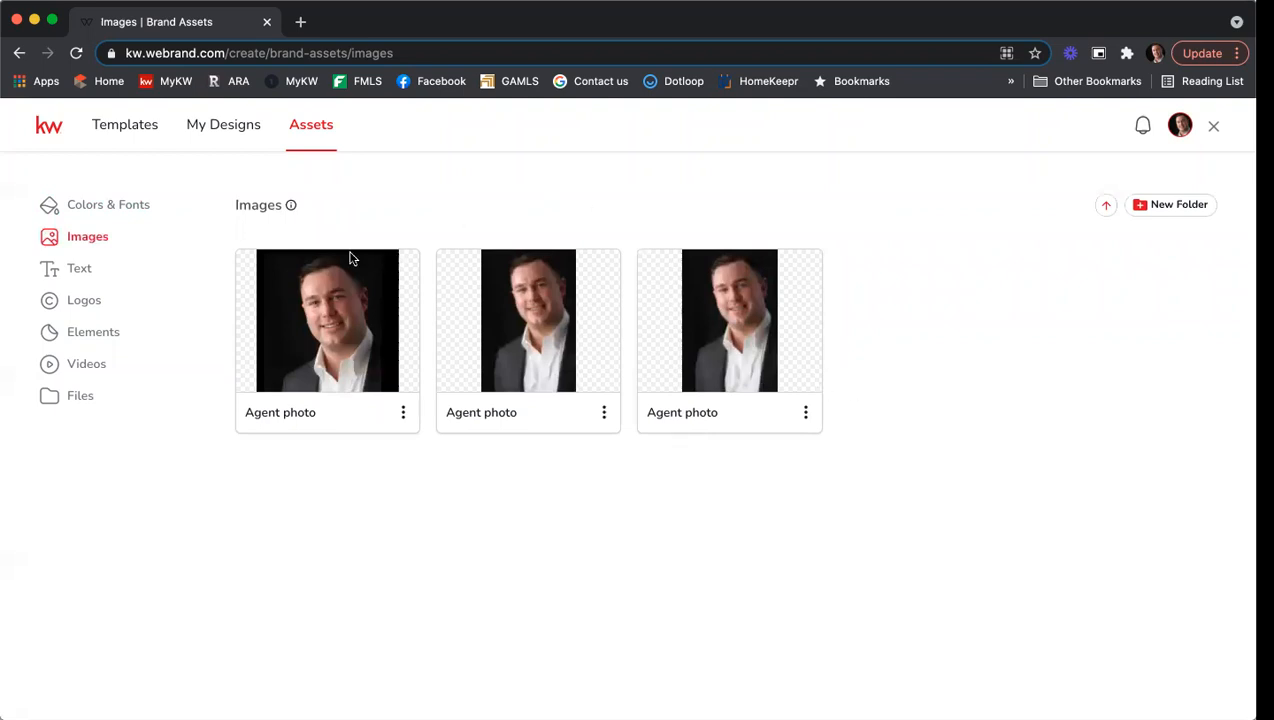
Show the brand Text page and scroll through fields like About Me, Telephone and Bio.
{"action": "left_click", "coordinate": [148, 268]}
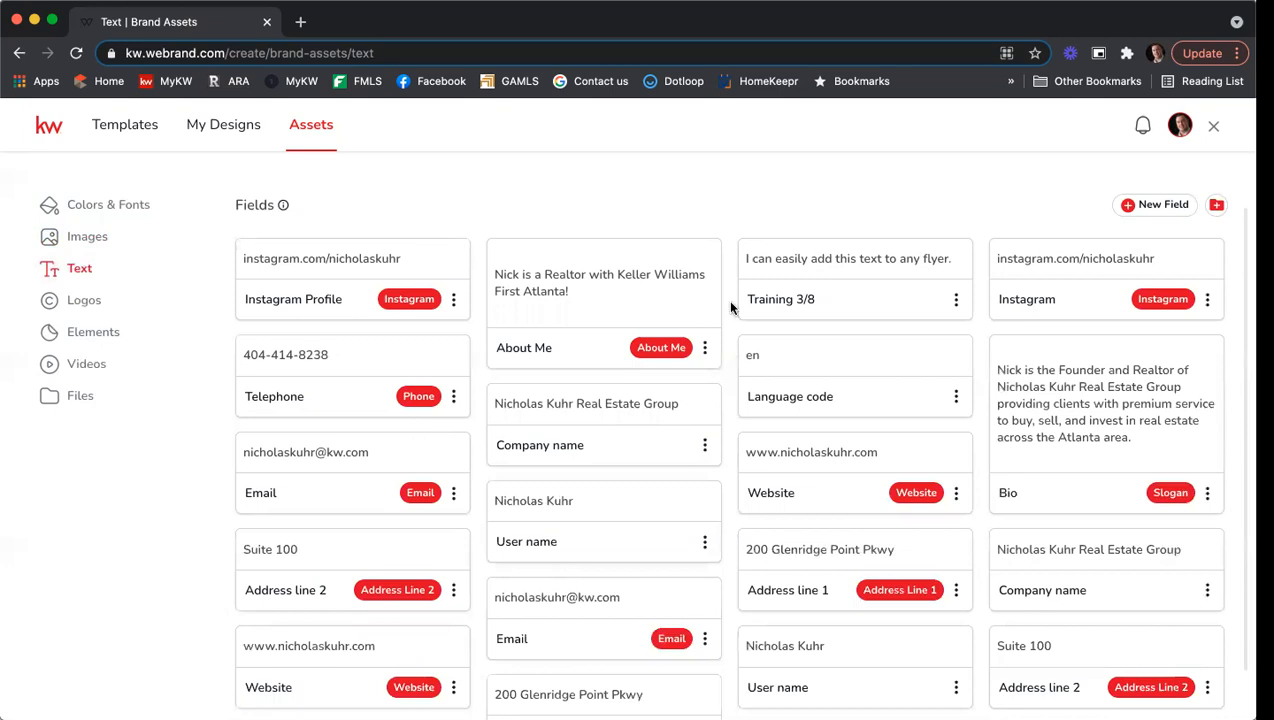
{"action": "scroll", "coordinate": [1052, 210], "scroll_direction": "down", "scroll_amount": 1}
{"action": "scroll", "coordinate": [1057, 198], "scroll_direction": "up", "scroll_amount": 1}
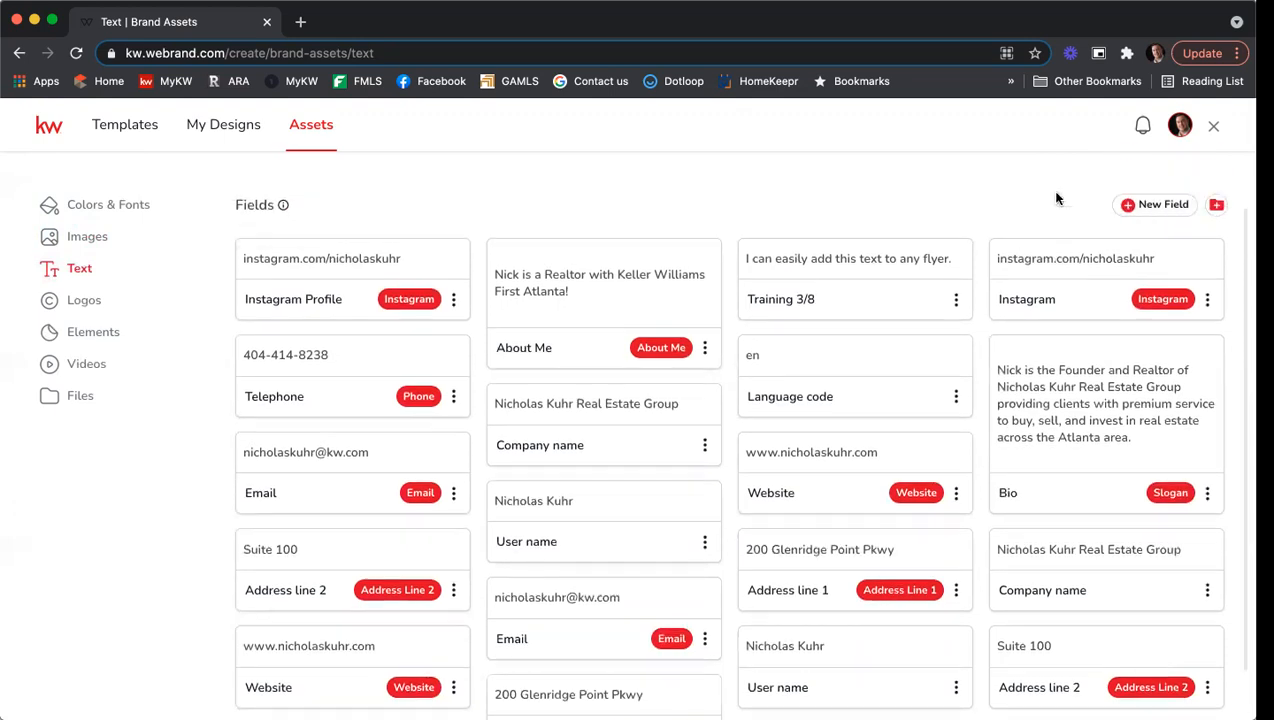
Add a new Slogan field from the New Field list.
{"action": "left_click", "coordinate": [1148, 206]}
{"action": "scroll", "coordinate": [1153, 336], "scroll_direction": "down", "scroll_amount": 3}
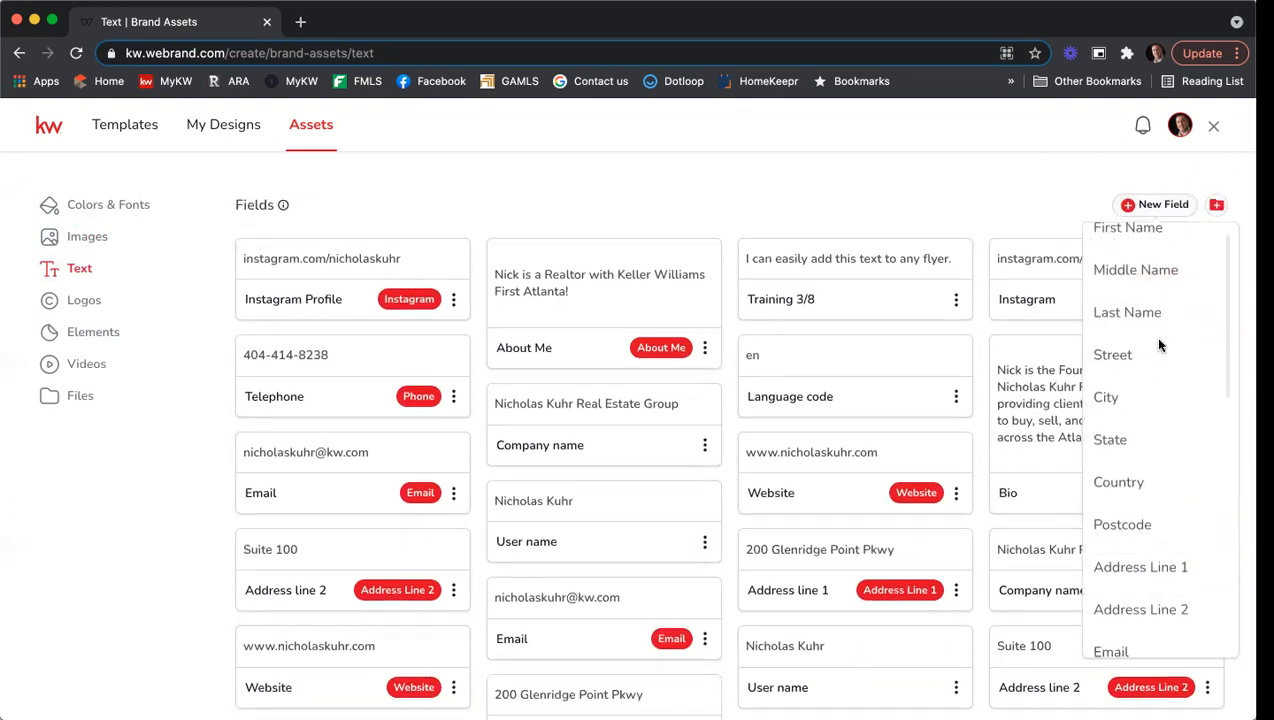
{"action": "scroll", "coordinate": [1160, 346], "scroll_direction": "down", "scroll_amount": 5}
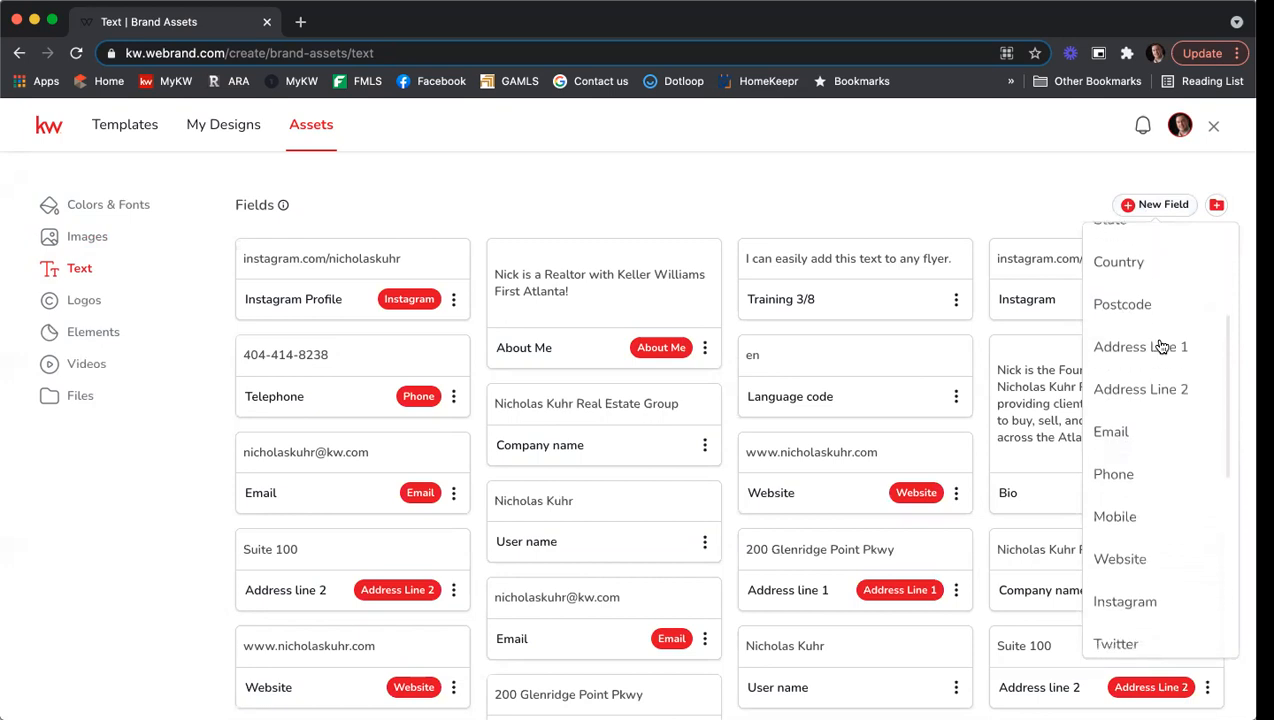
{"action": "scroll", "coordinate": [1160, 345], "scroll_direction": "down", "scroll_amount": 6}
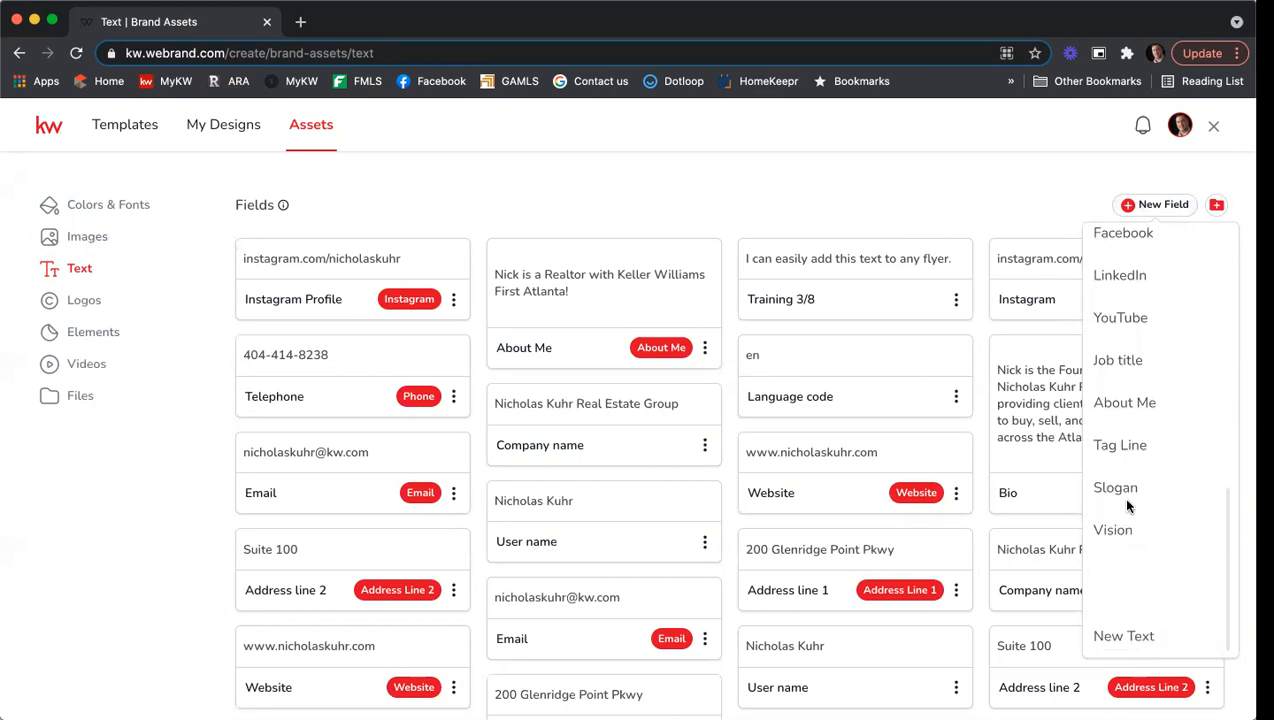
{"action": "left_click", "coordinate": [1116, 488]}
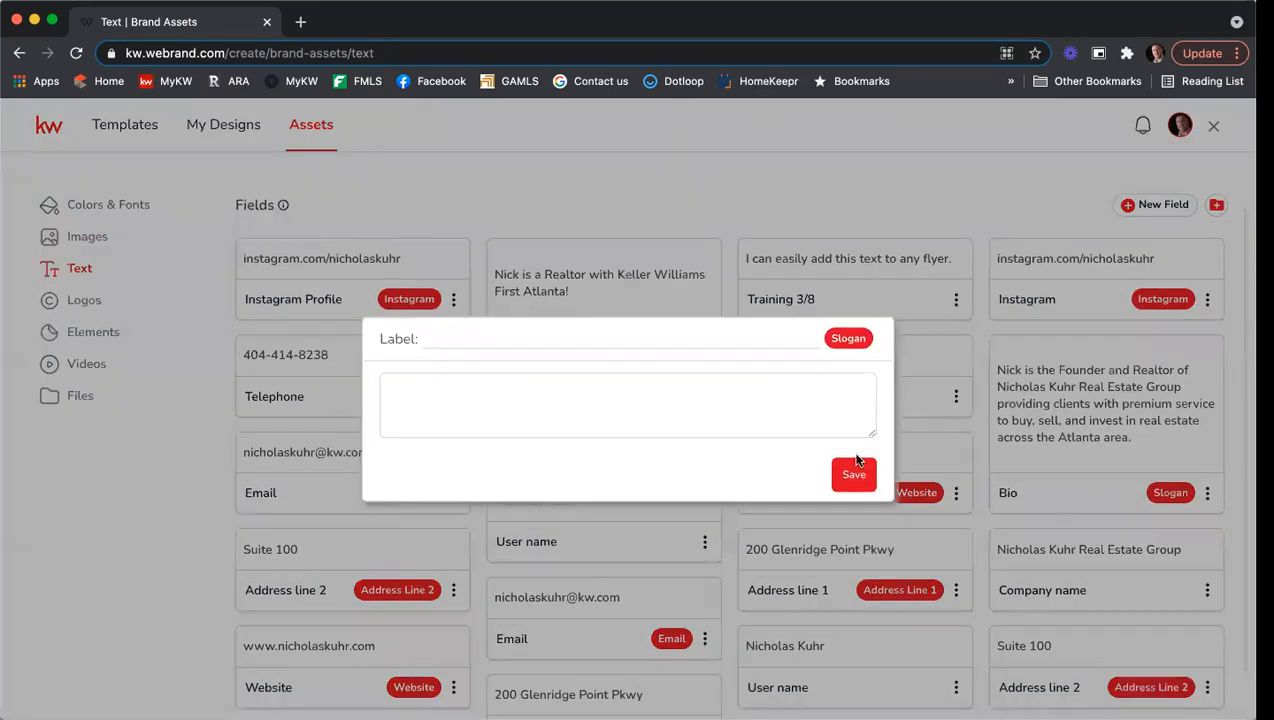
Label it 'Updated Slogan 7/15', enter 'I will get you in a new home stat!' and save.
{"action": "left_click", "coordinate": [461, 337]}
{"action": "type", "text": "Updated Slogan 7/15"}
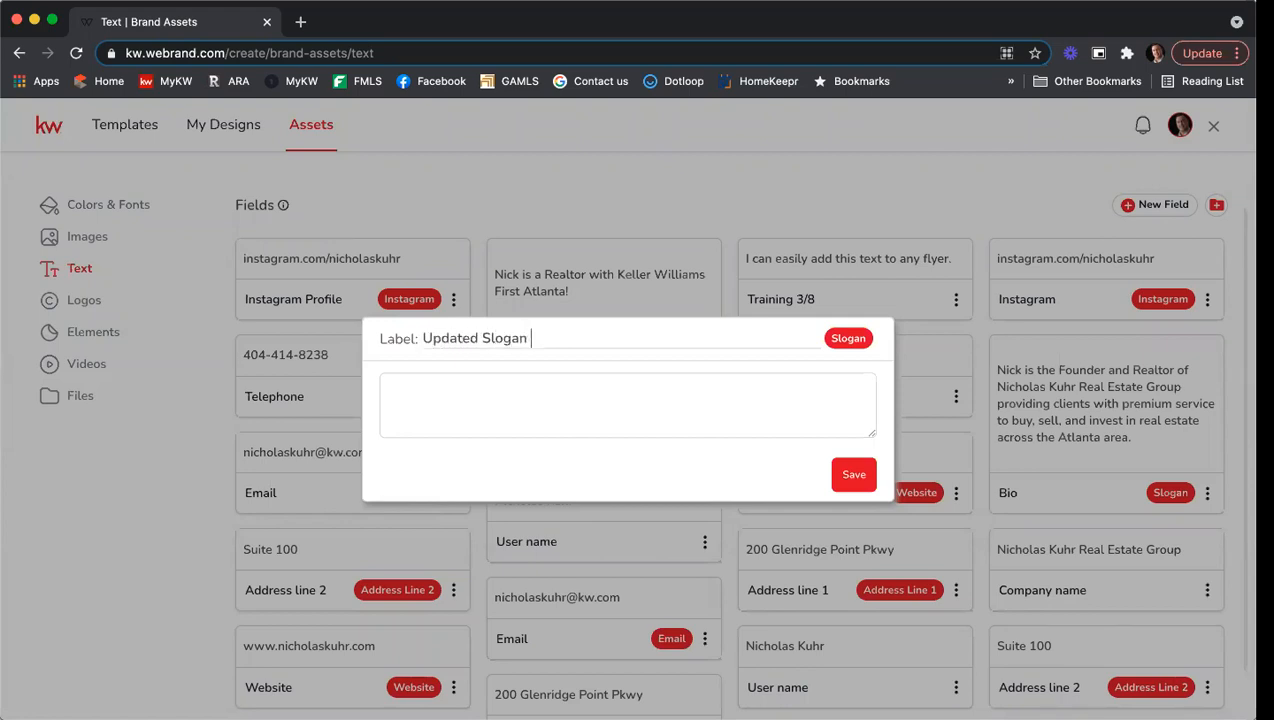
{"action": "key", "text": "Tab"}
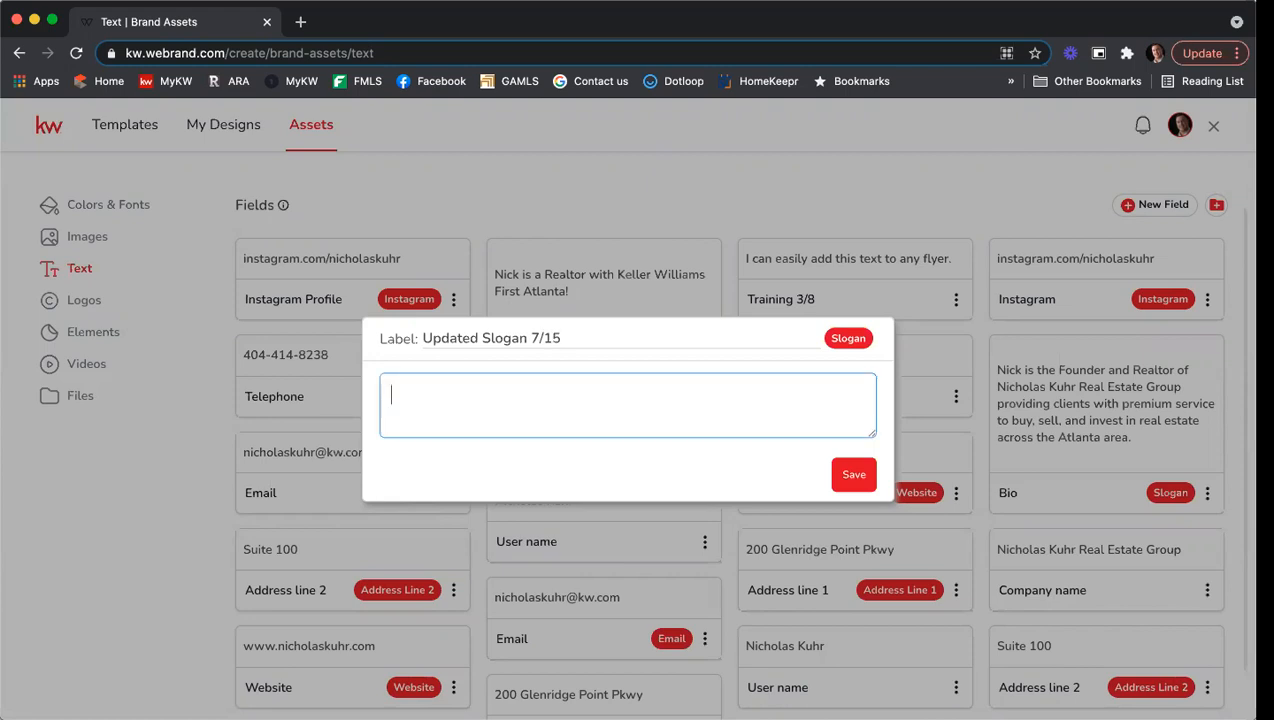
{"action": "type", "text": "I will get you in a "}
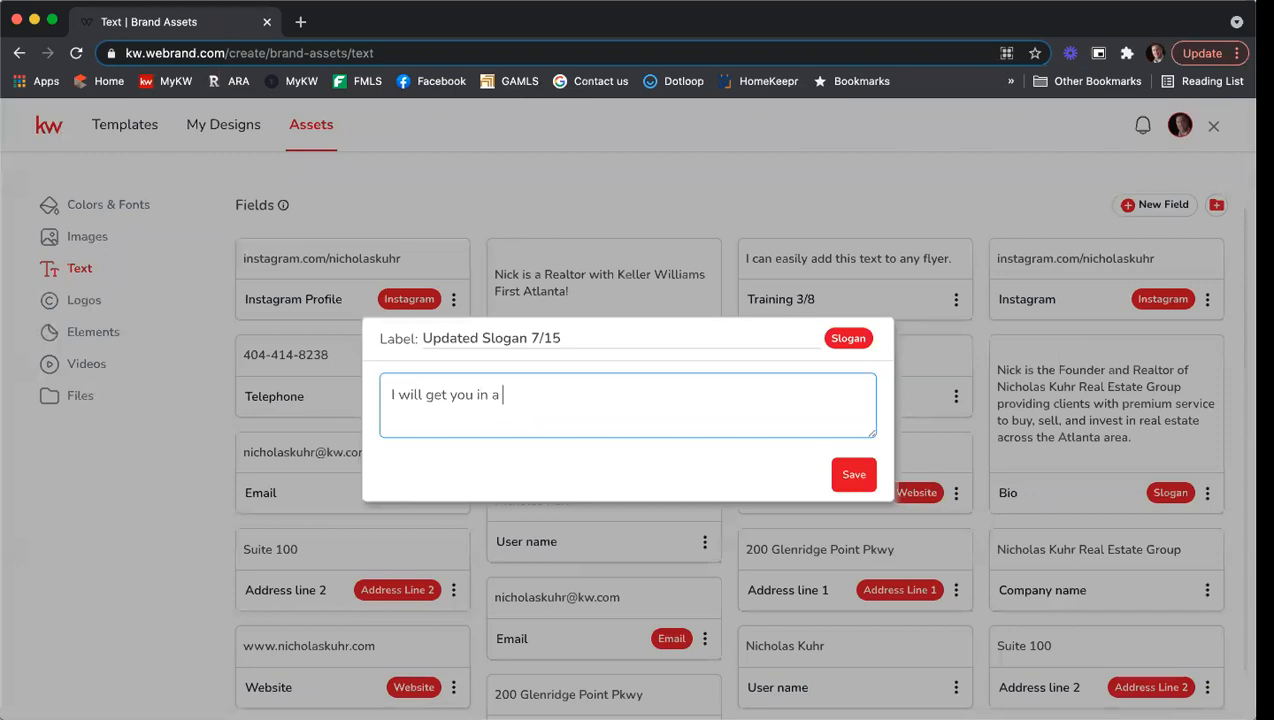
{"action": "type", "text": "new home stat!"}
{"action": "left_click", "coordinate": [855, 476]}
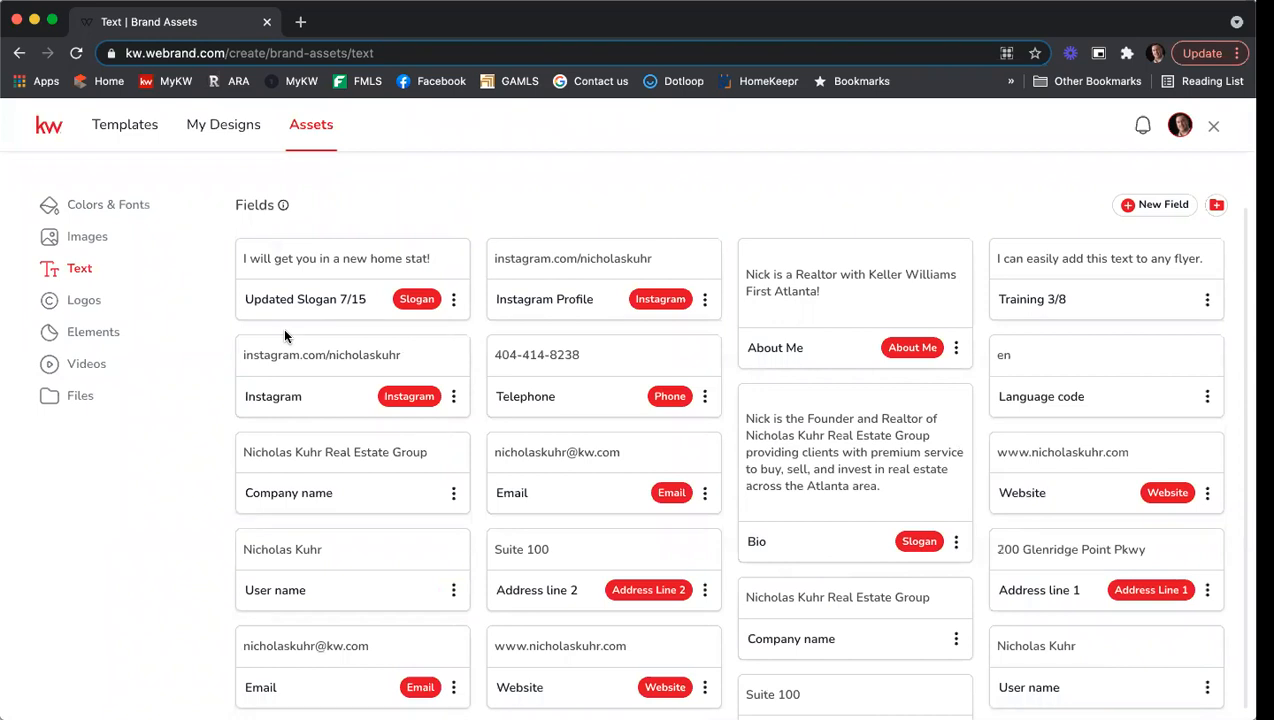
Show the brand Logos, then open a new browser tab and start entering rawlsgrouphelpdesk.com.
{"action": "left_click", "coordinate": [110, 306]}
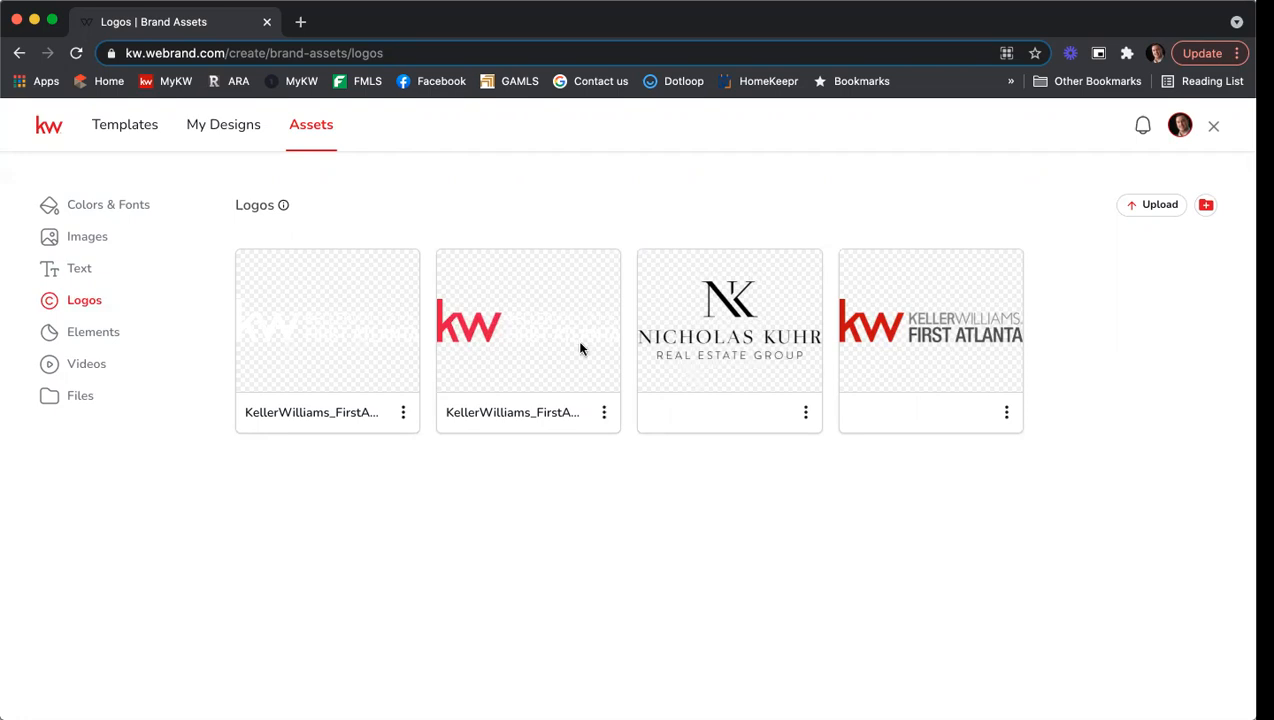
{"action": "left_click", "coordinate": [301, 21]}
{"action": "type", "text": "rawlsg"}
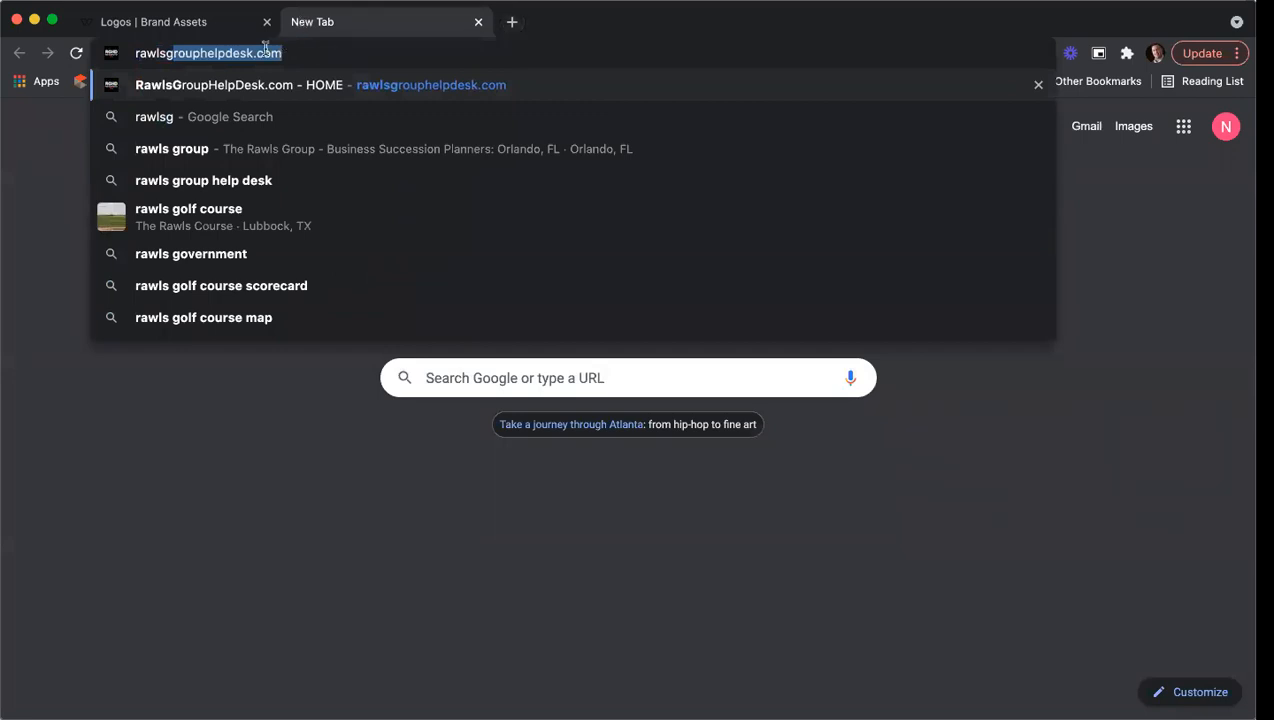
Load rawlsgrouphelpdesk.com in the new Chrome tab from the address-bar suggestion.
{"action": "left_click", "coordinate": [285, 91]}
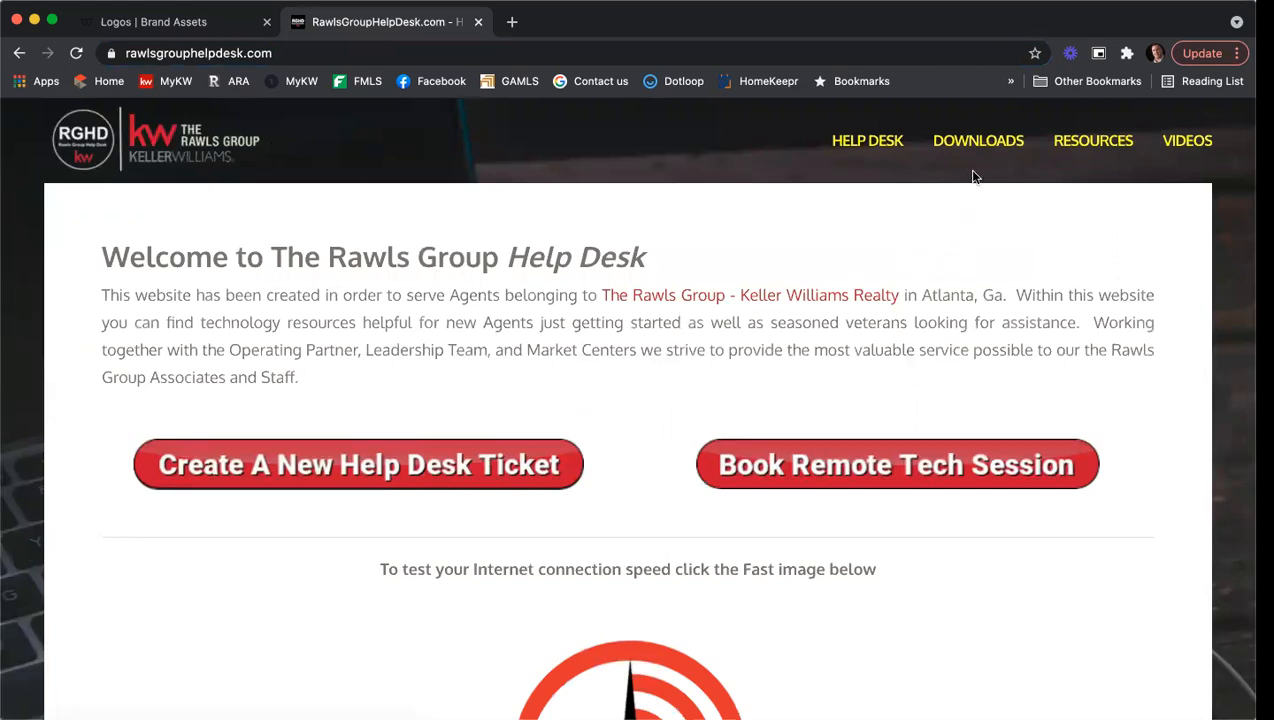
{"action": "mouse_move", "coordinate": [978, 141]}
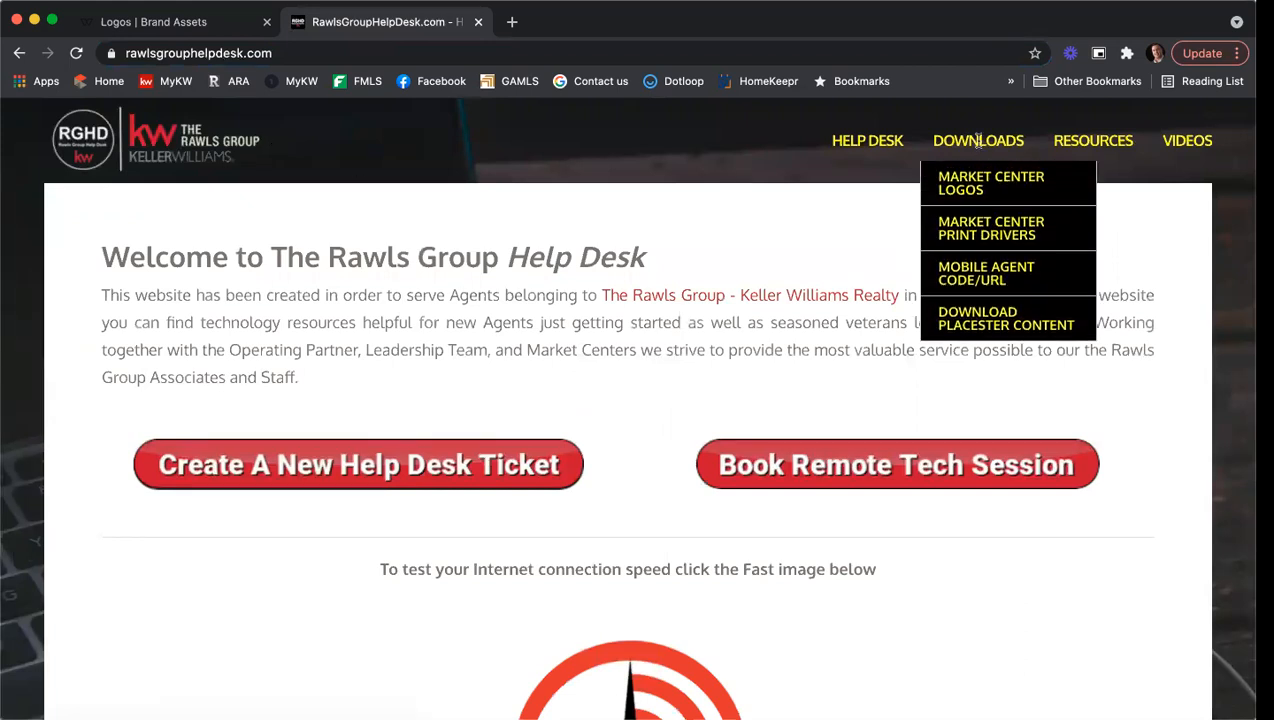
Choose Market Center Logos from the DOWNLOADS menu to list the logo zips.
{"action": "left_click", "coordinate": [1023, 180]}
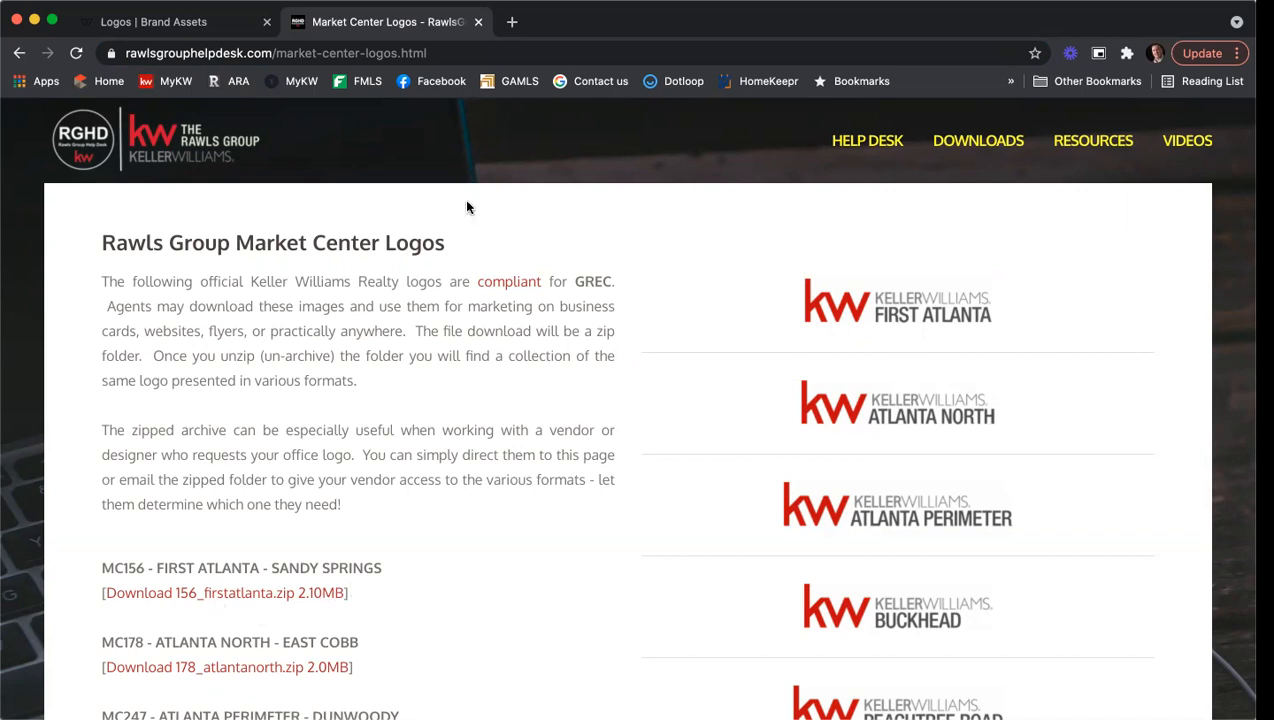
Close the Market Center Logos tab and view the empty Elements brand assets in KW Designs.
{"action": "left_click", "coordinate": [478, 22]}
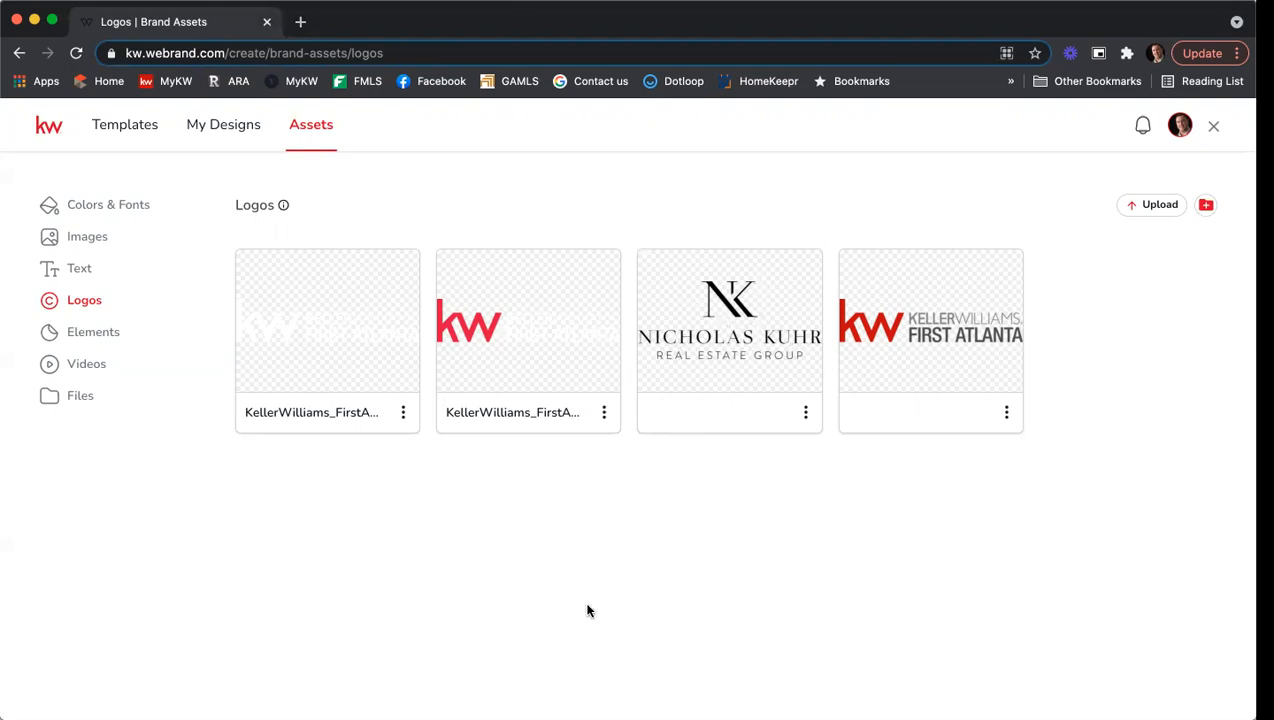
{"action": "left_click", "coordinate": [124, 341]}
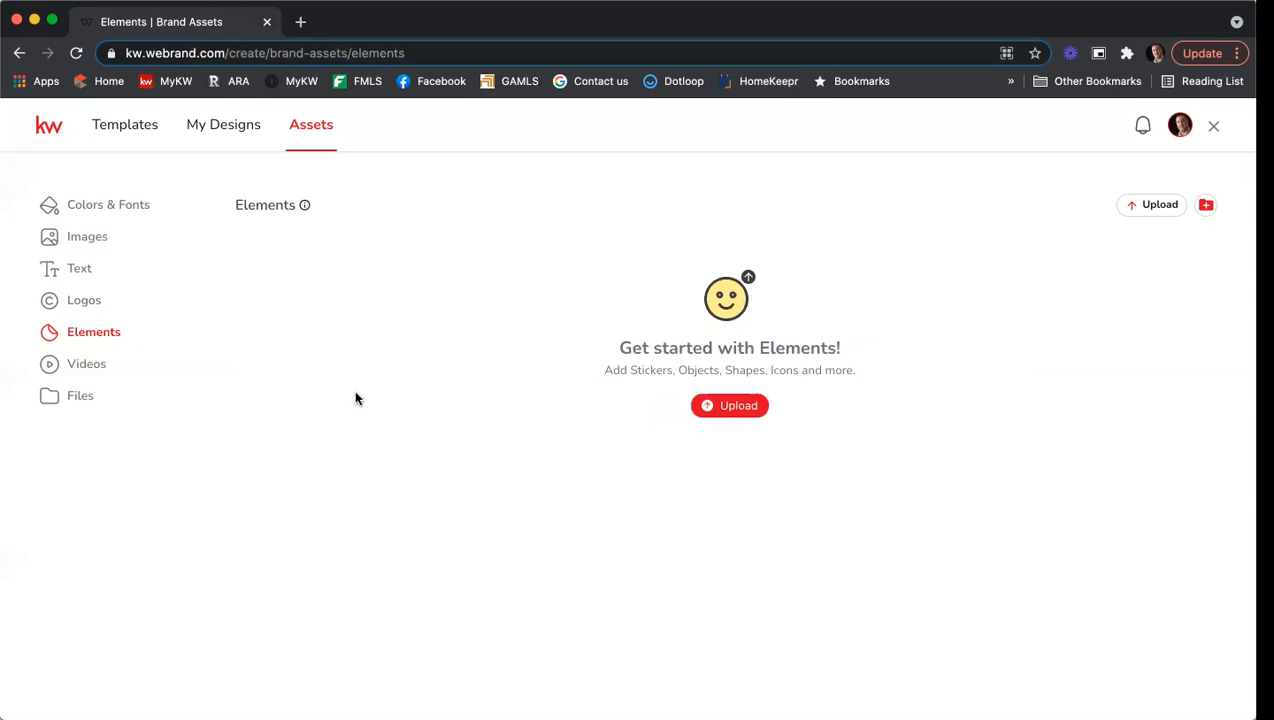
Check the empty Videos brand assets, then the empty Files section.
{"action": "left_click", "coordinate": [119, 373]}
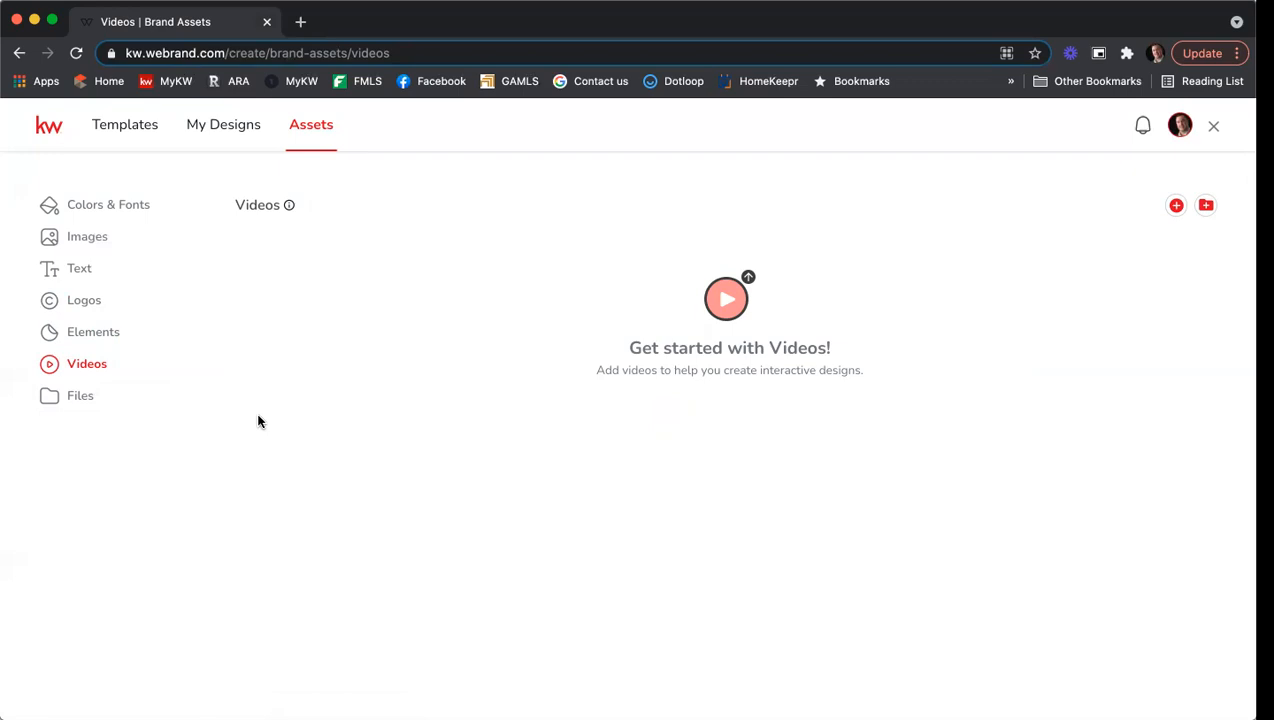
{"action": "left_click", "coordinate": [122, 410]}
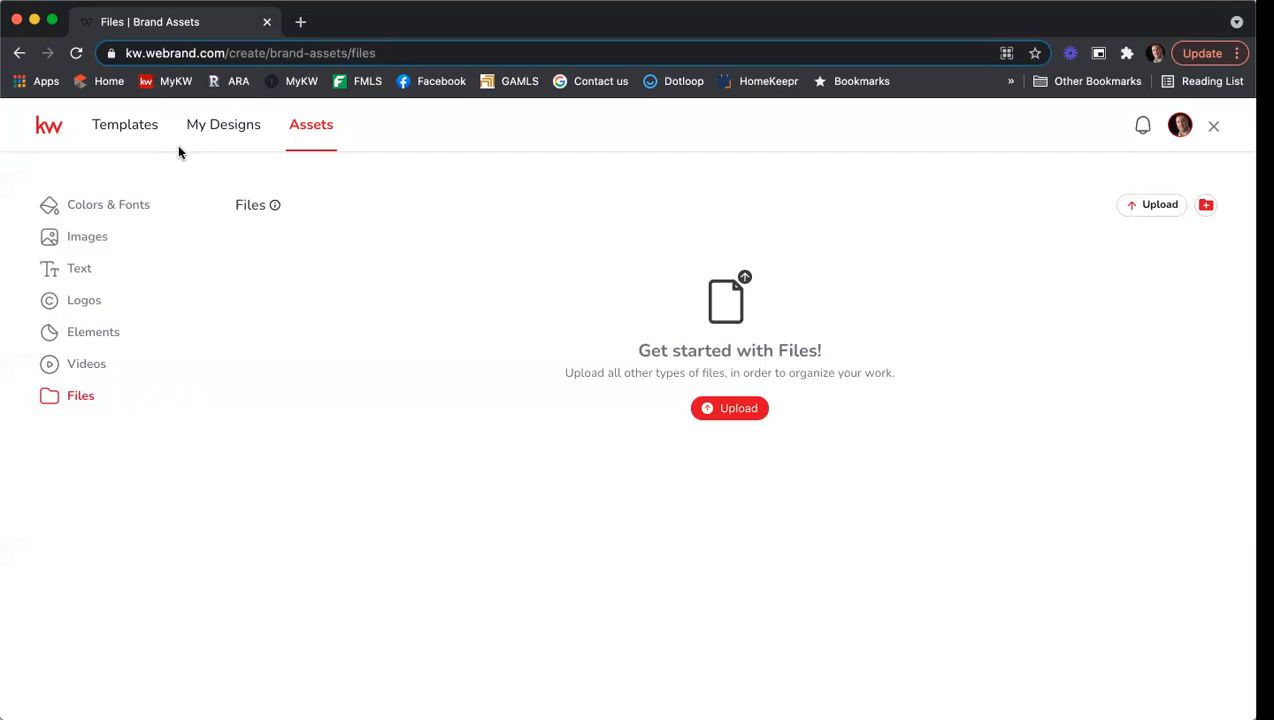
View Colors & Fonts, showing Main Palette, Training 5/3 and two fonts.
{"action": "left_click", "coordinate": [125, 205]}
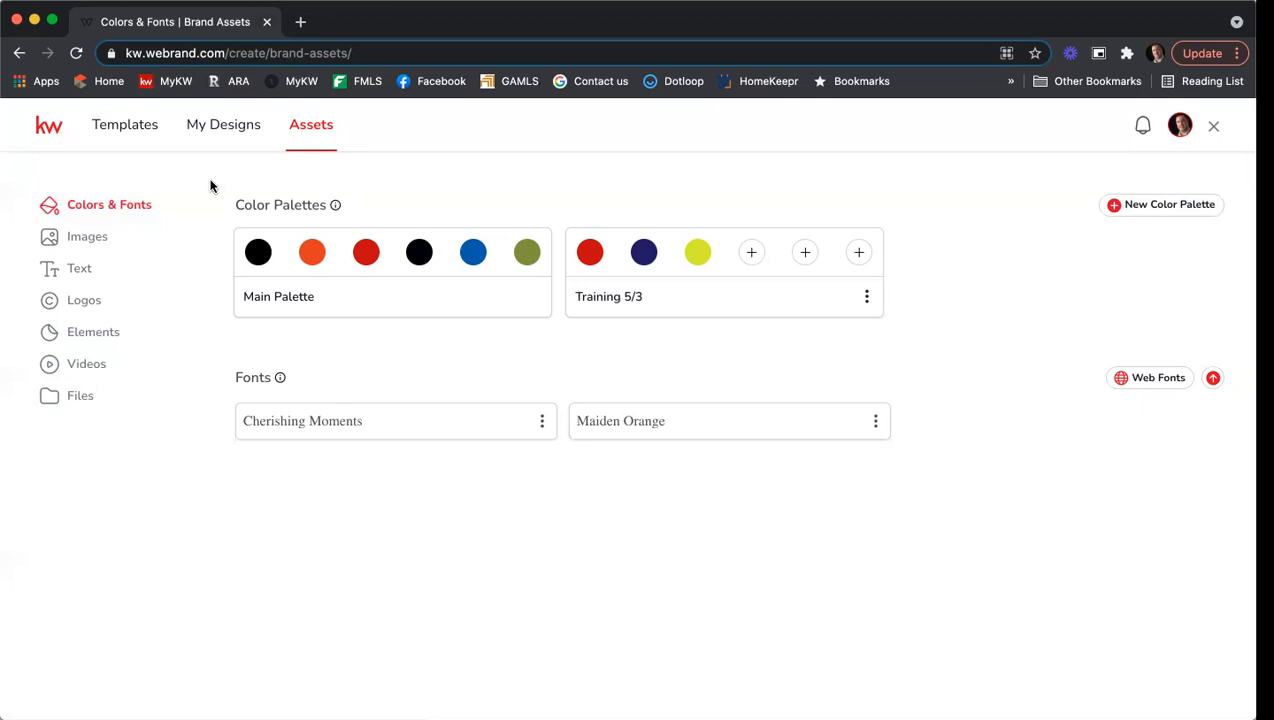
Return to the Templates gallery with its My App print and social thumbnails.
{"action": "left_click", "coordinate": [125, 125]}
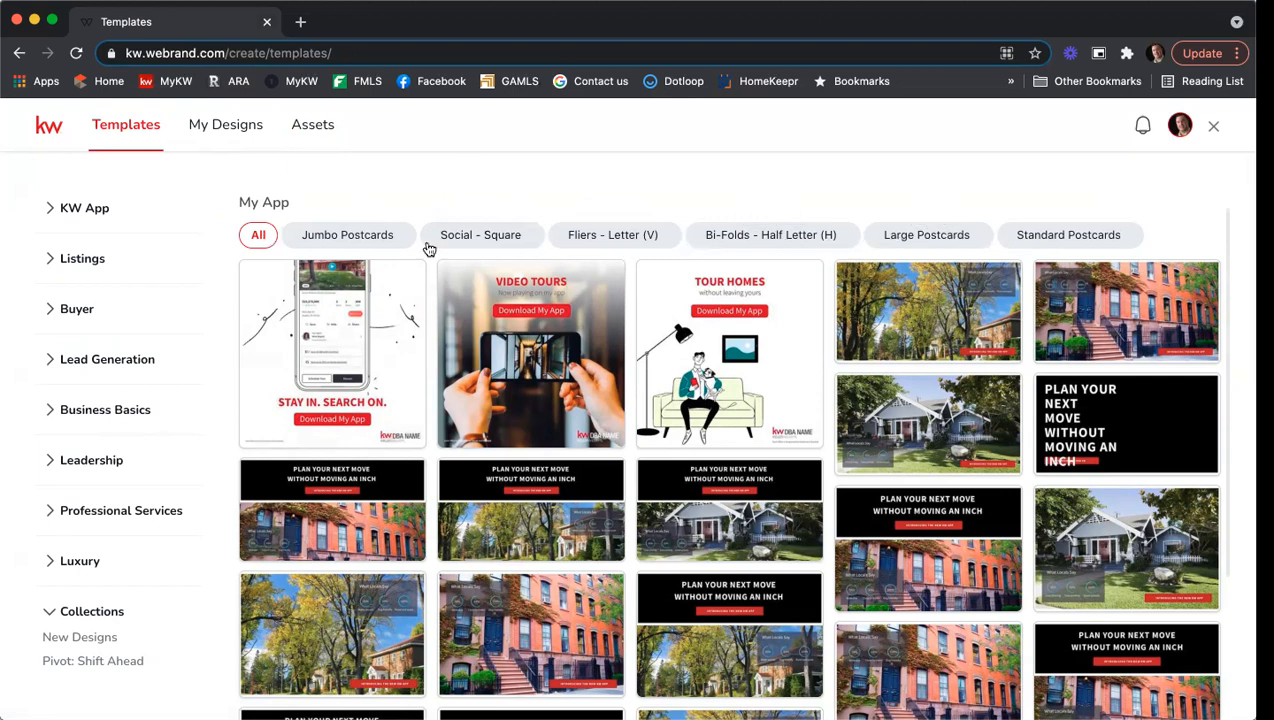
Filter by Jumbo Postcards, Social - Square, Fliers - Letter (V) and Bi-Folds - Half Letter (H) in turn.
{"action": "left_click", "coordinate": [352, 243]}
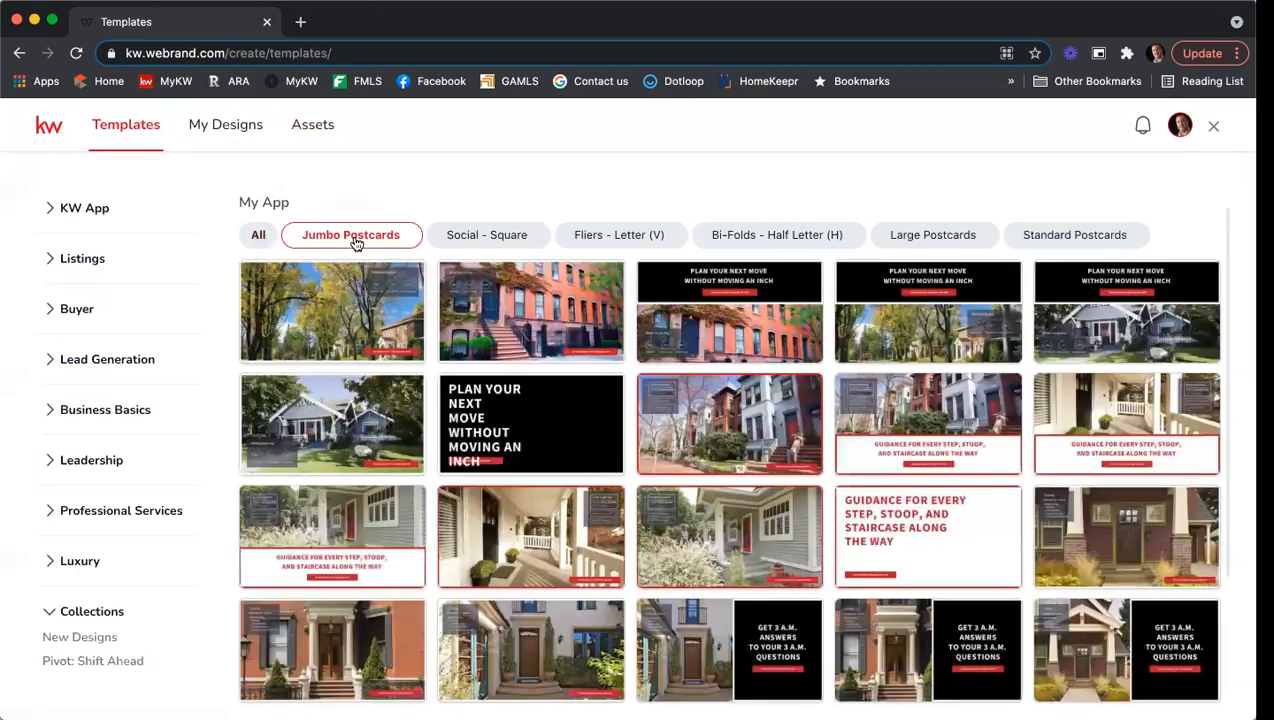
{"action": "mouse_move", "coordinate": [342, 282]}
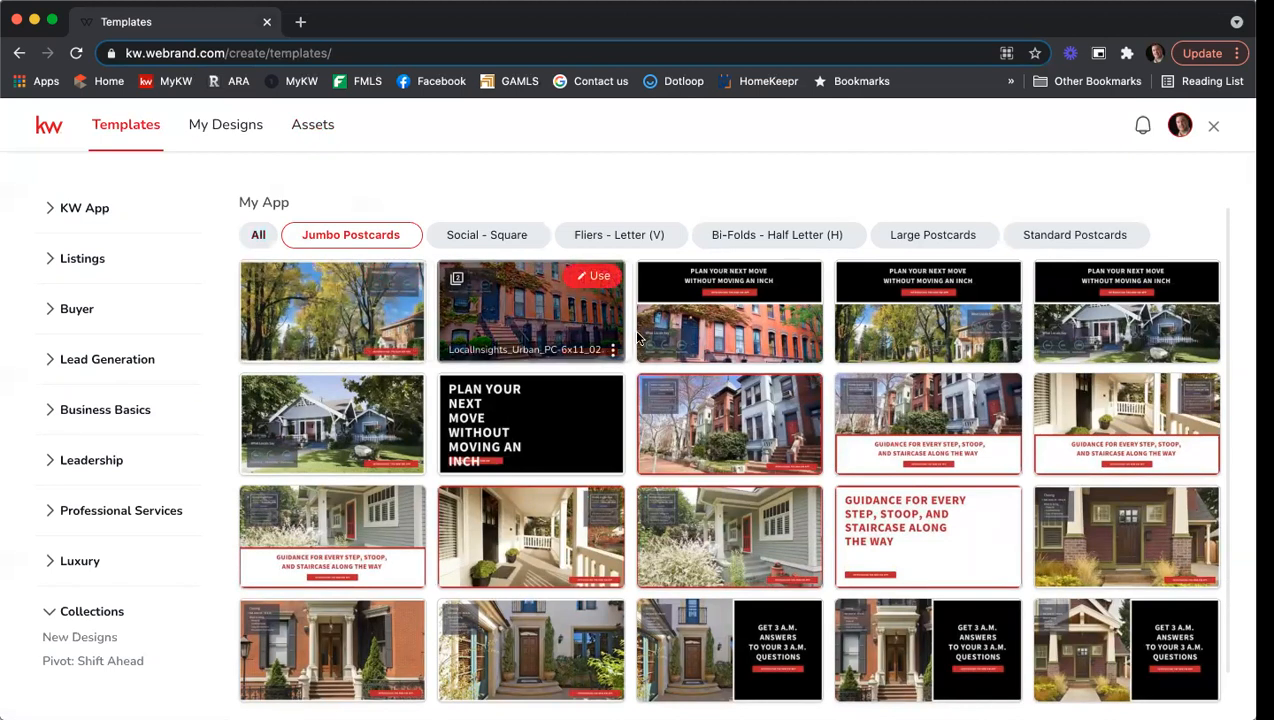
{"action": "left_click", "coordinate": [498, 240]}
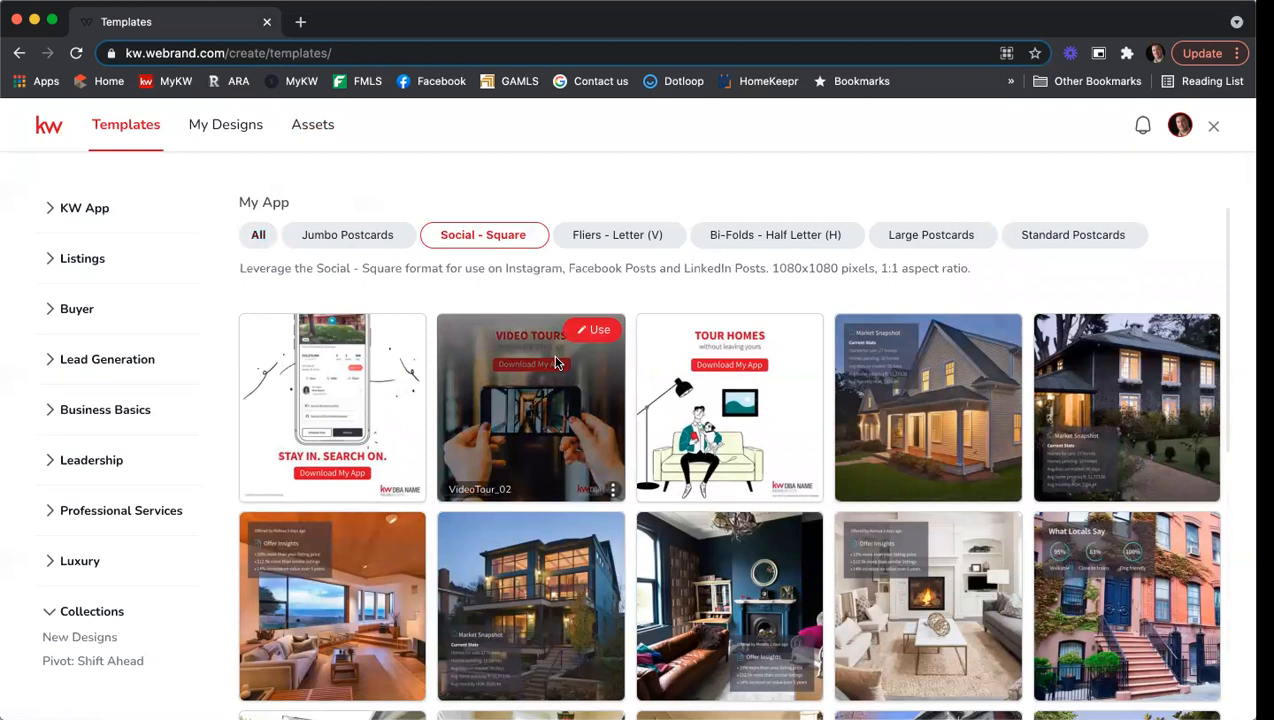
{"action": "scroll", "coordinate": [707, 294], "scroll_direction": "down", "scroll_amount": 1}
{"action": "left_click", "coordinate": [613, 238]}
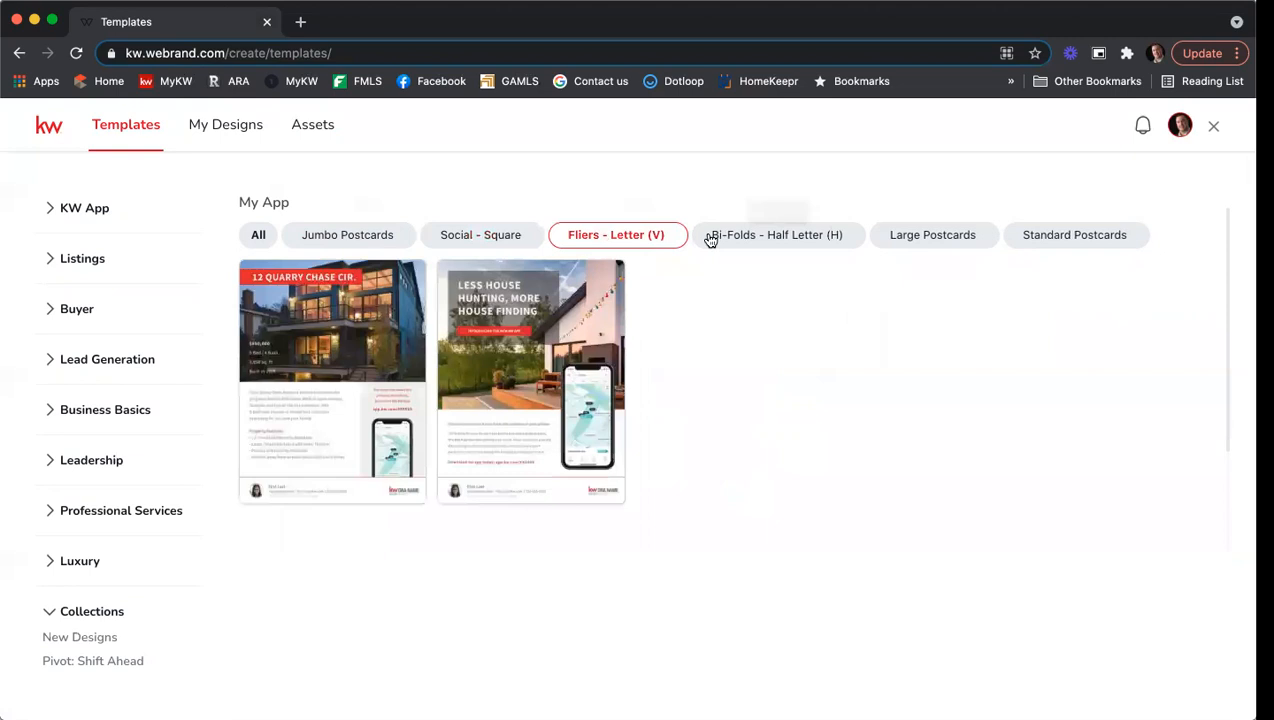
{"action": "left_click", "coordinate": [742, 238]}
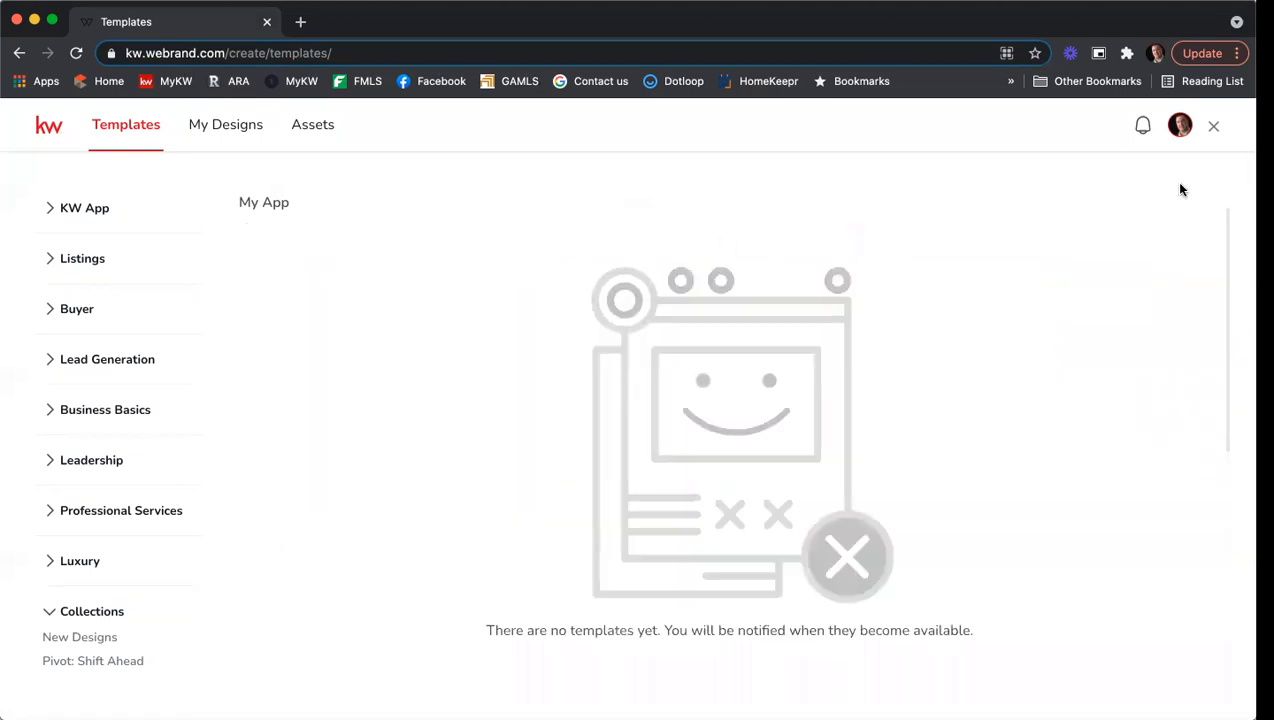
Expand KW App, show all My App templates, then filter to Standard Postcards.
{"action": "left_click", "coordinate": [94, 208]}
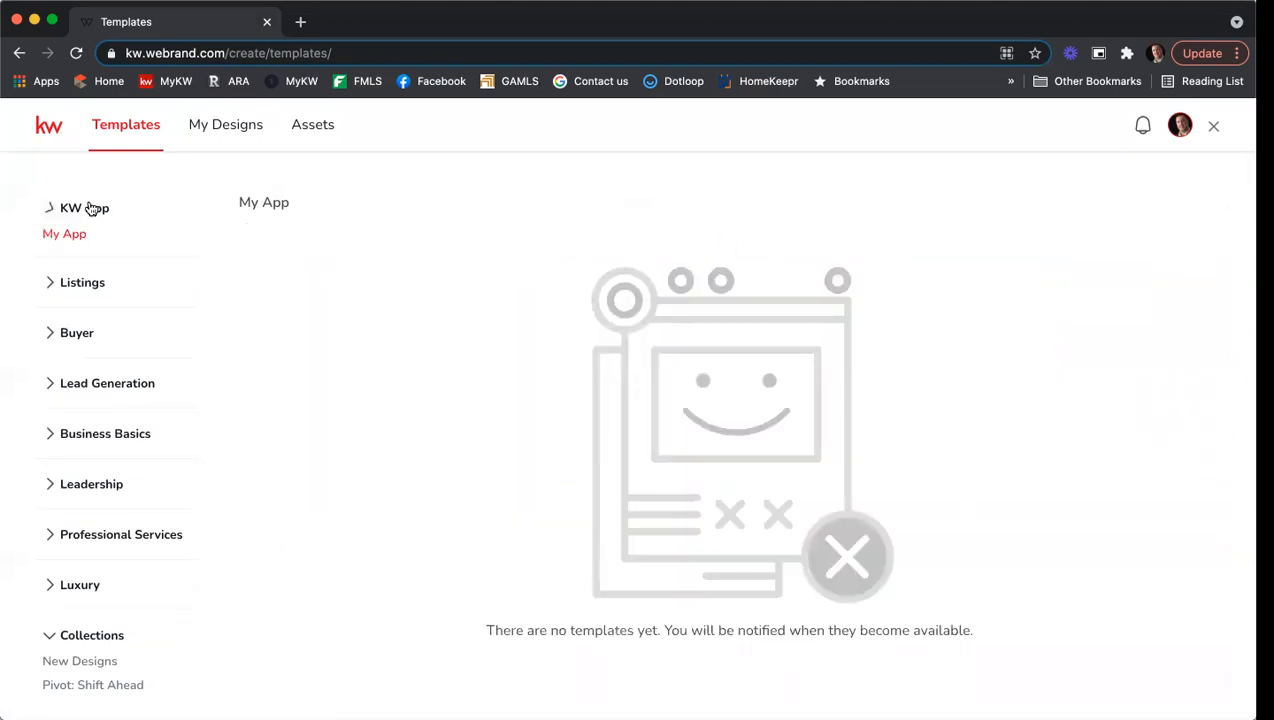
{"action": "left_click", "coordinate": [72, 238]}
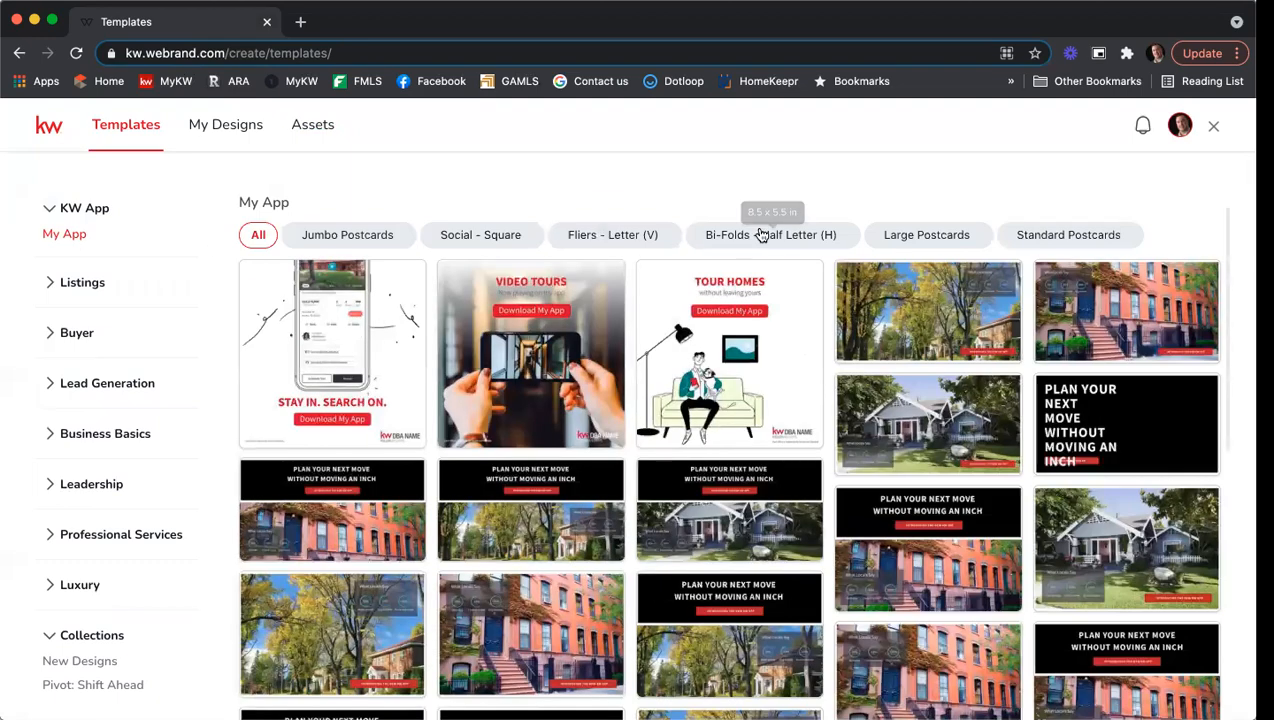
{"action": "left_click", "coordinate": [1053, 238]}
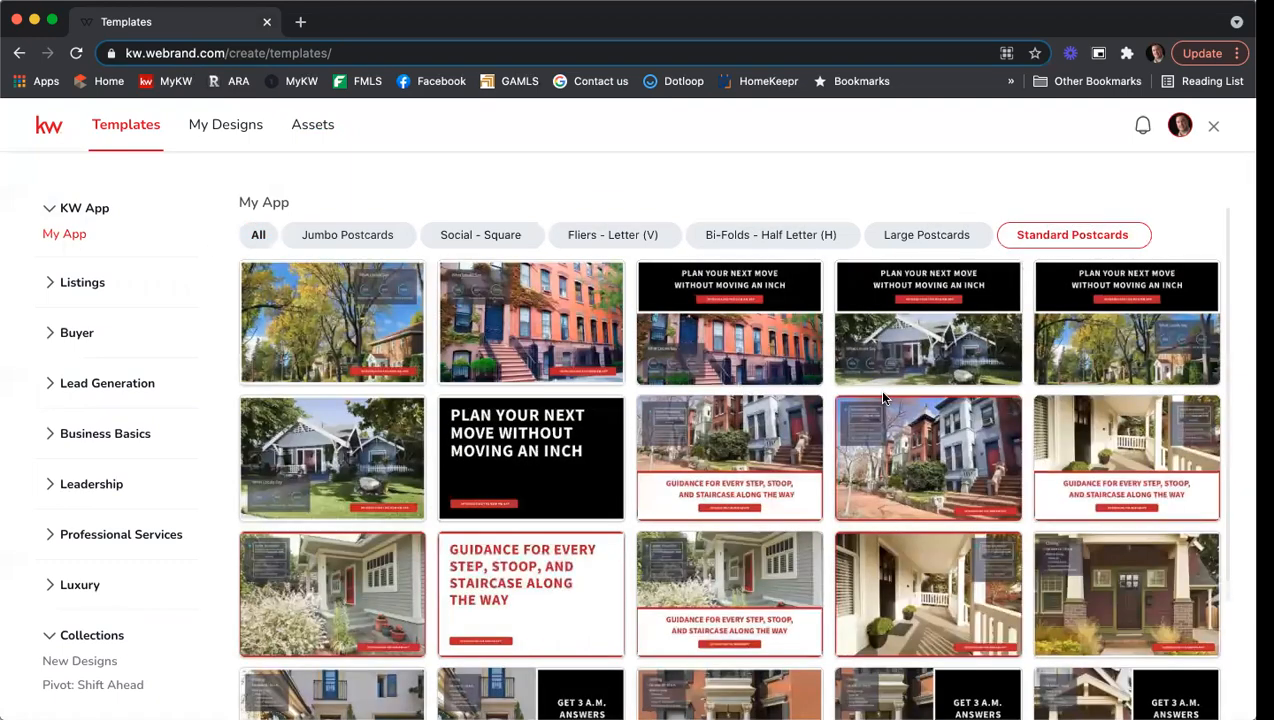
{"action": "mouse_move", "coordinate": [883, 381]}
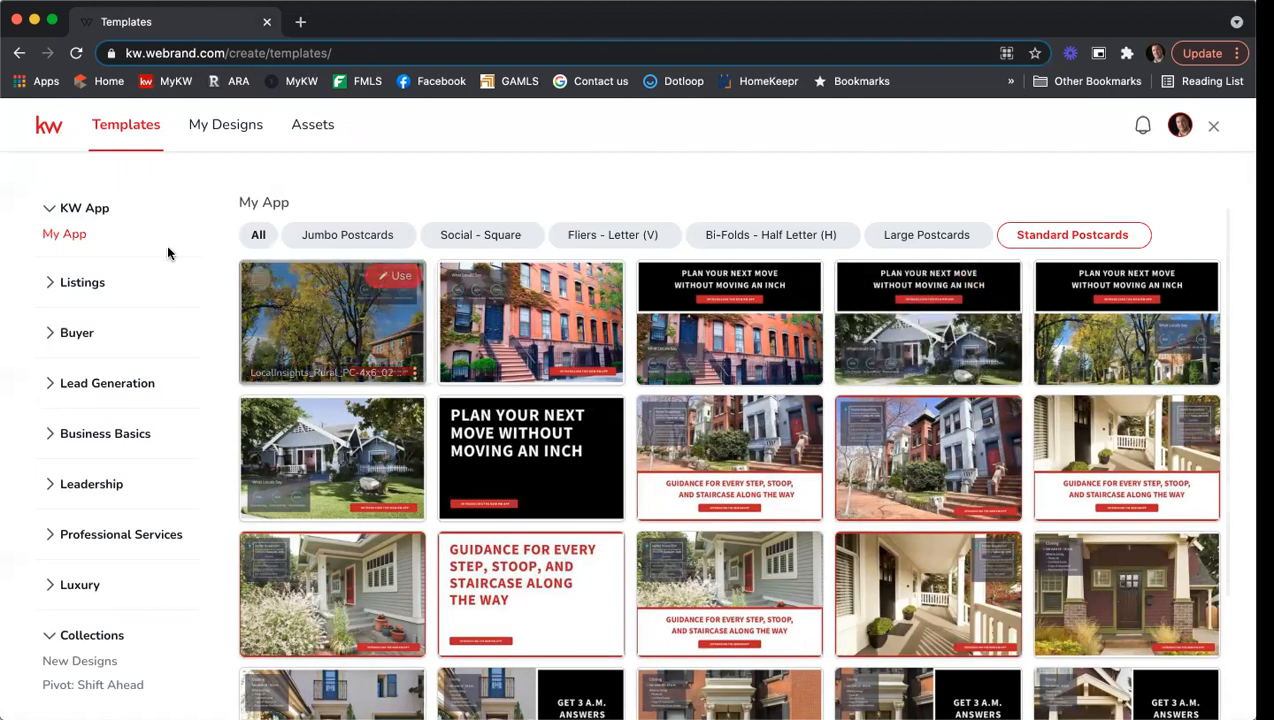
Expand Listings and view Coming Soon, For Sale, then Just Listed templates.
{"action": "left_click", "coordinate": [84, 285]}
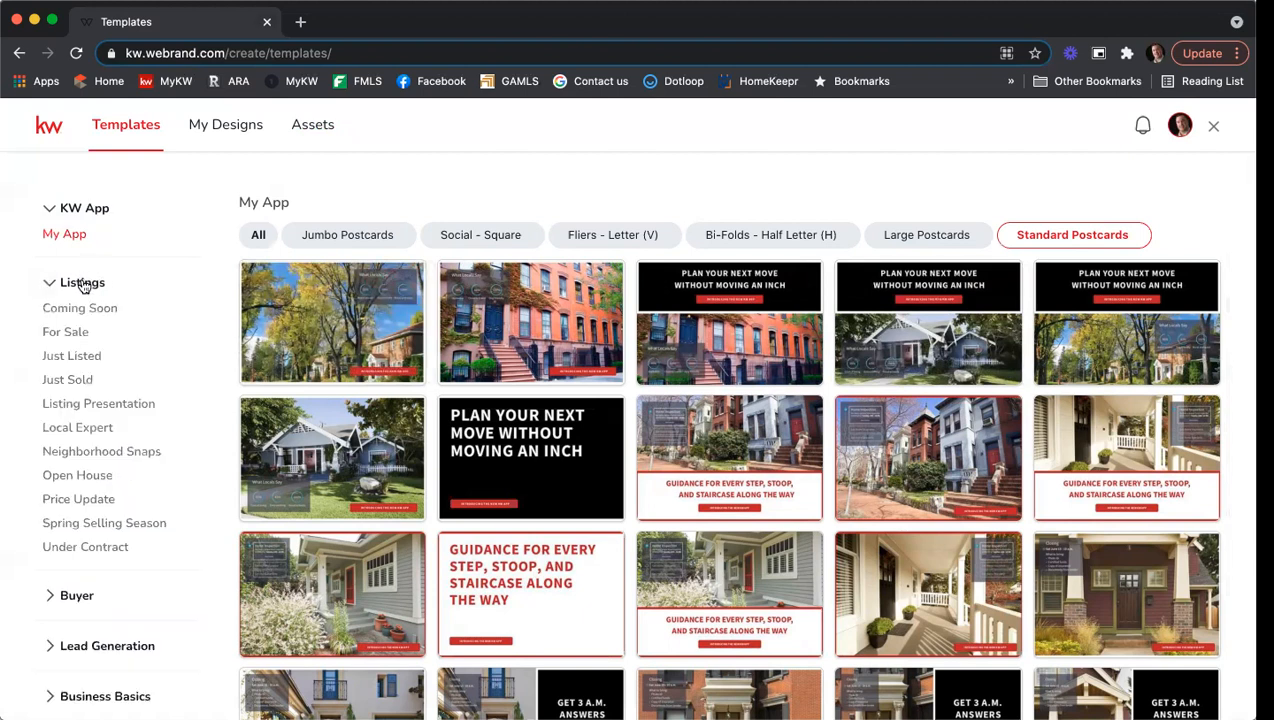
{"action": "left_click", "coordinate": [105, 311]}
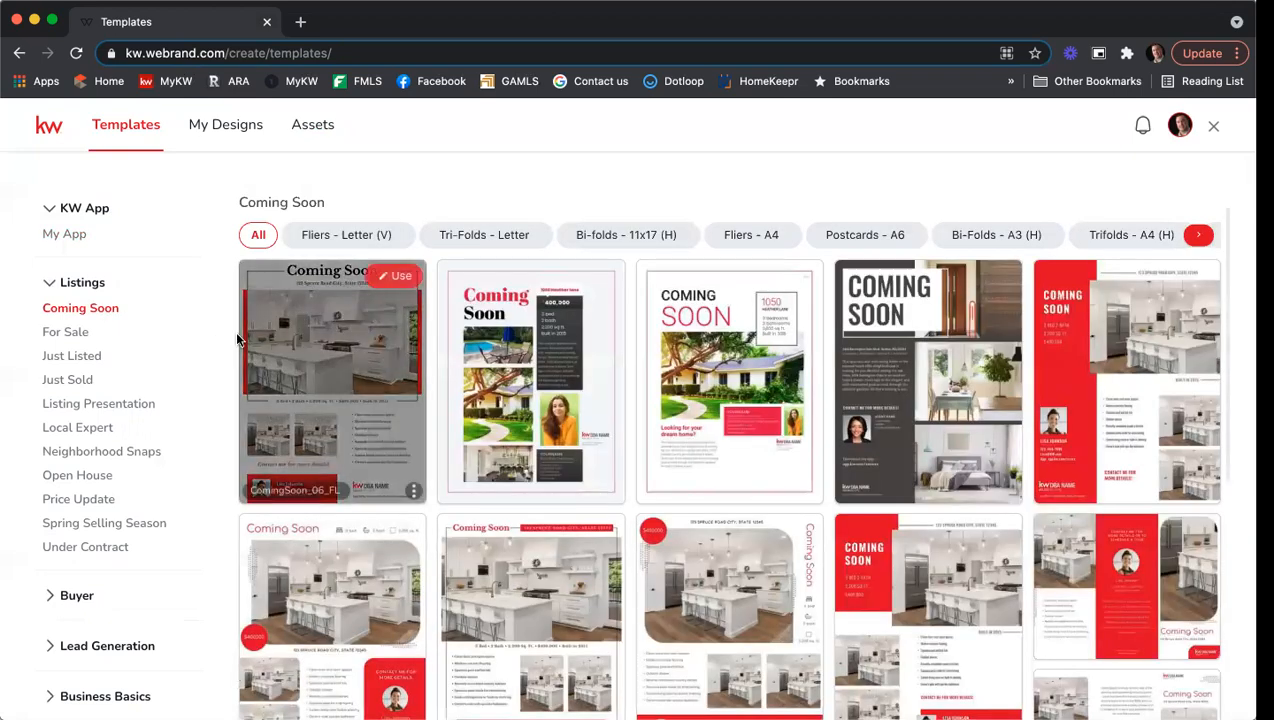
{"action": "left_click", "coordinate": [73, 332]}
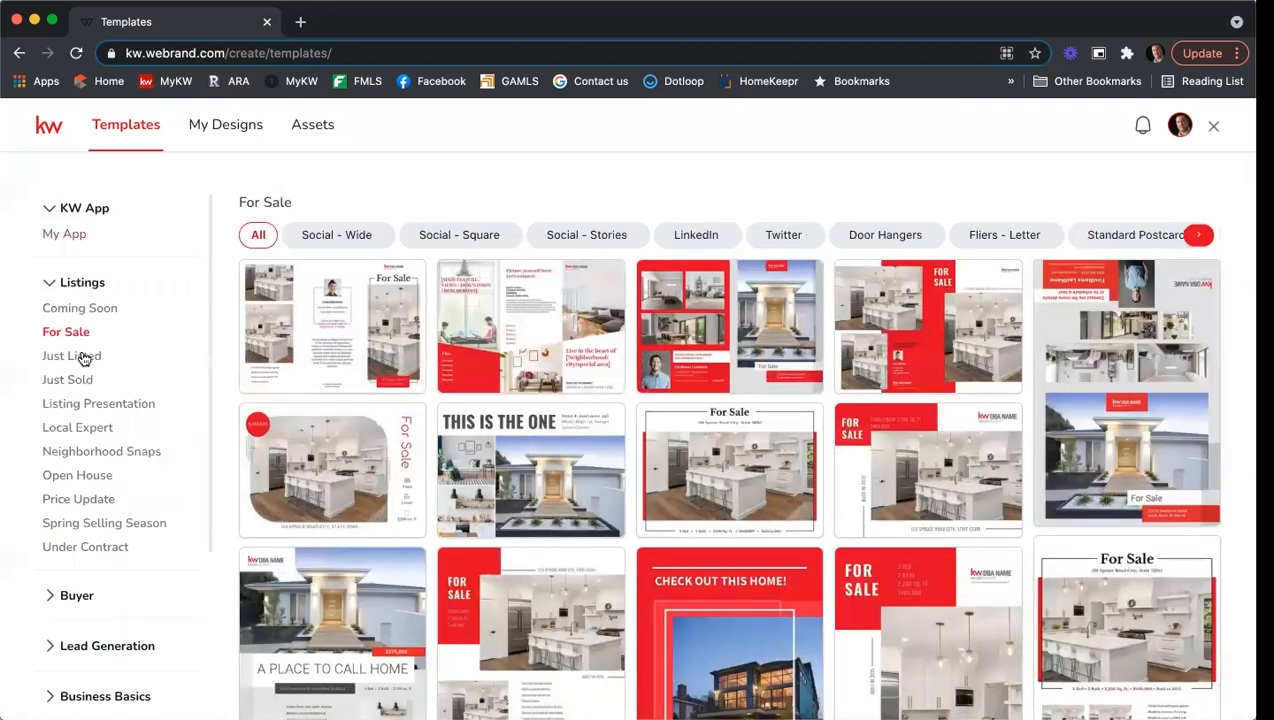
{"action": "left_click", "coordinate": [84, 357]}
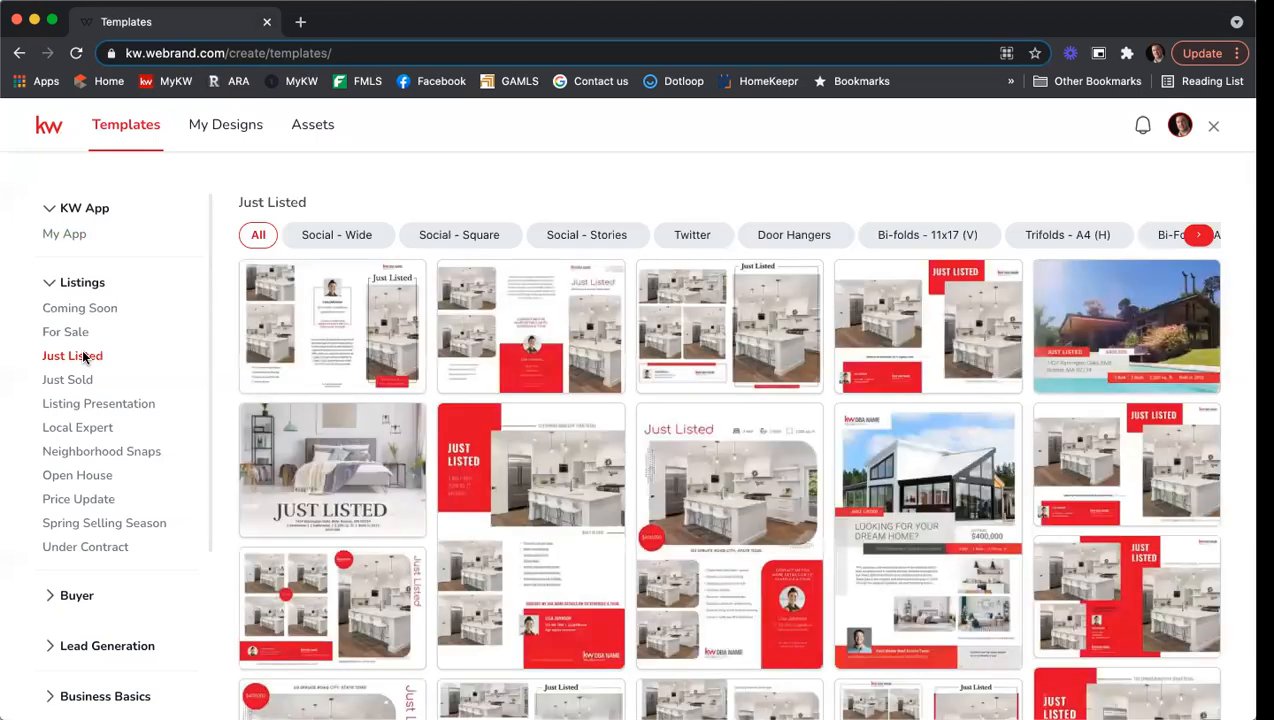
{"action": "scroll", "coordinate": [1020, 380], "scroll_direction": "down", "scroll_amount": 2}
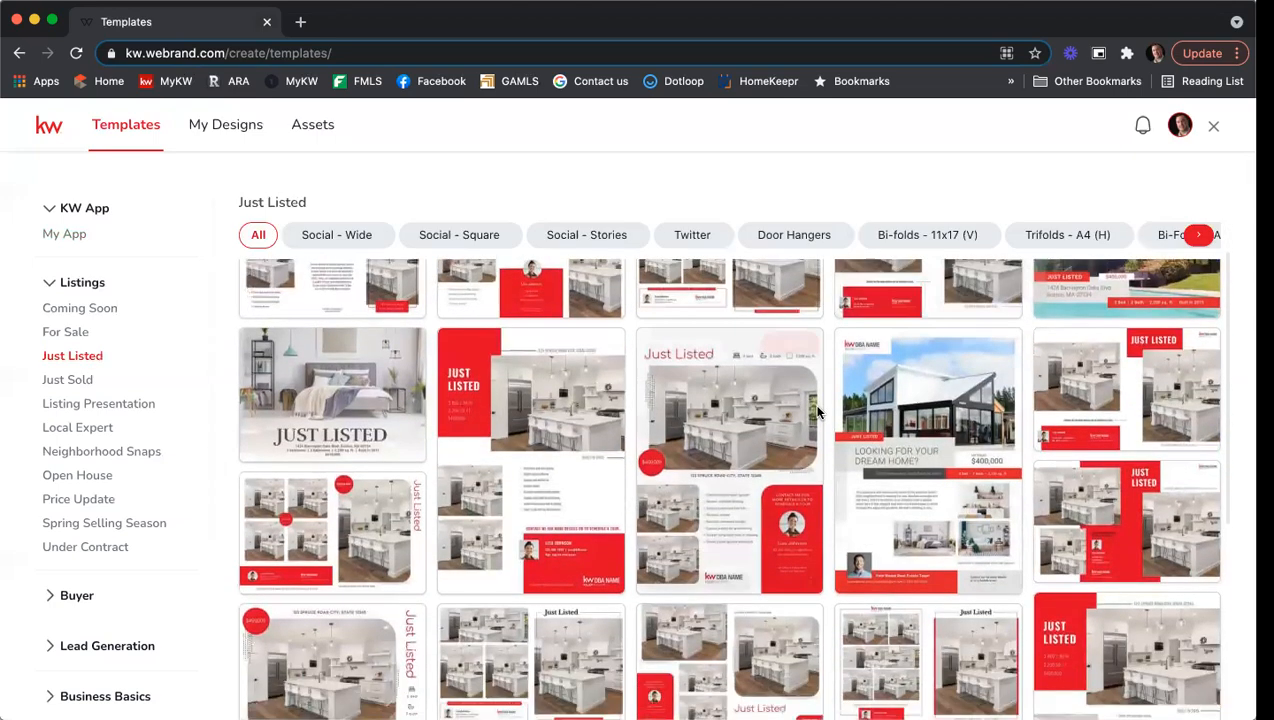
{"action": "mouse_move", "coordinate": [817, 412]}
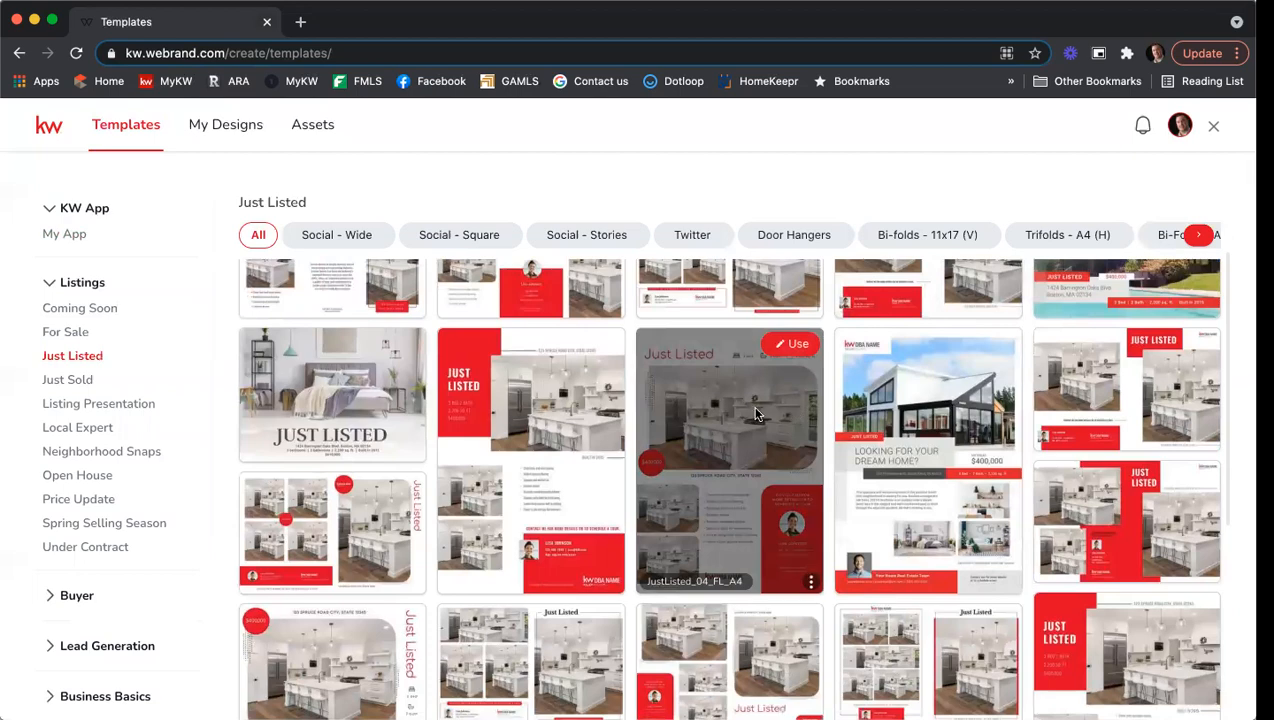
{"action": "mouse_move", "coordinate": [950, 432]}
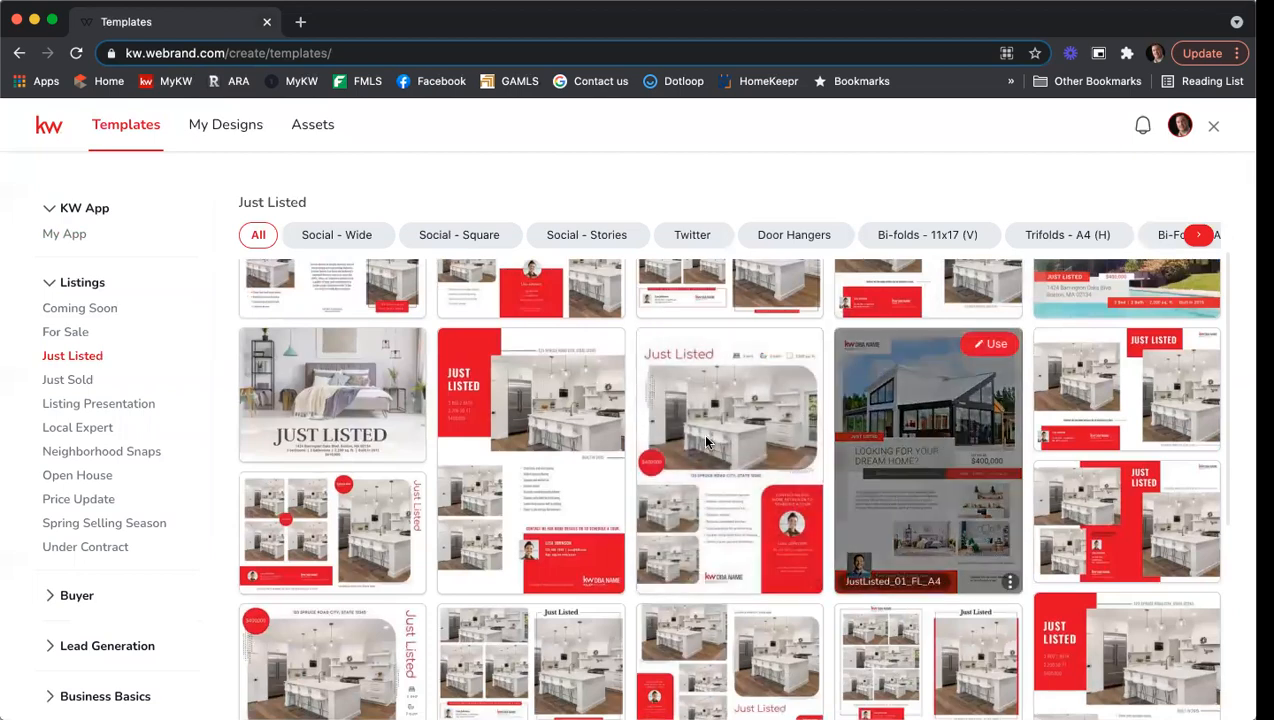
{"action": "mouse_move", "coordinate": [519, 421]}
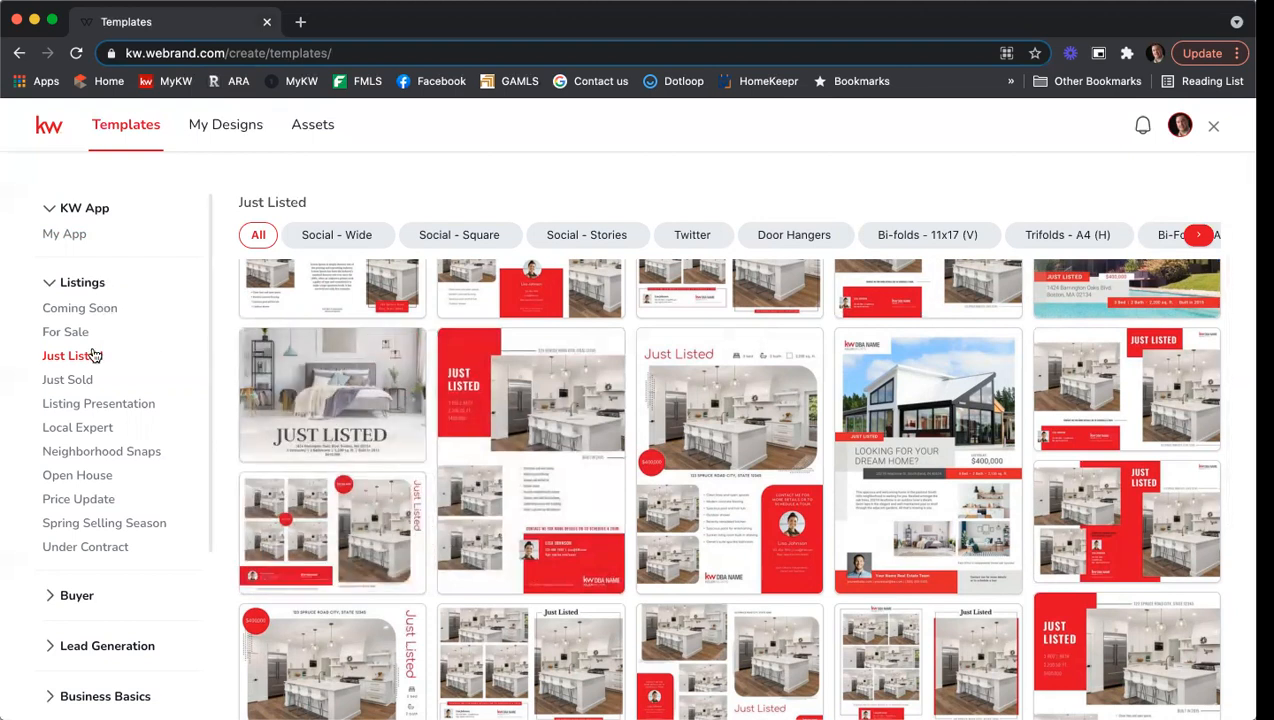
{"action": "scroll", "coordinate": [96, 398], "scroll_direction": "down", "scroll_amount": 1}
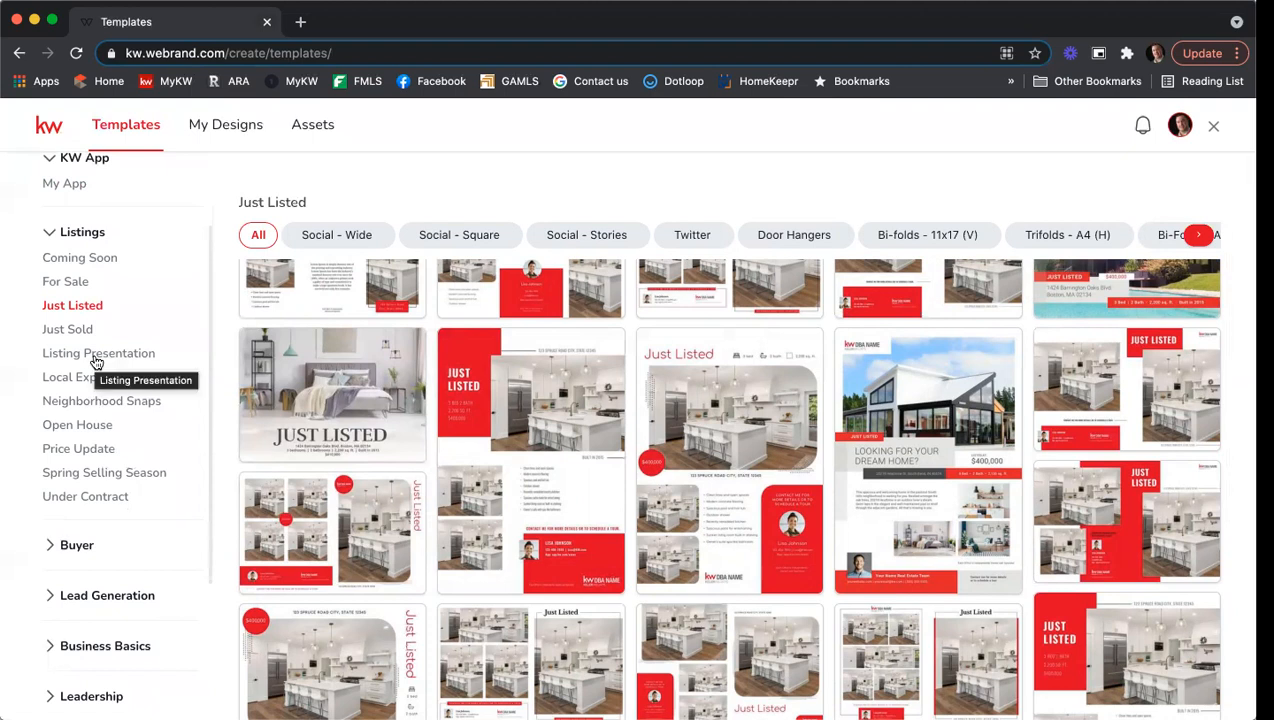
Expand the Buyer and Professional Services categories in the sidebar.
{"action": "left_click", "coordinate": [90, 546]}
{"action": "scroll", "coordinate": [150, 460], "scroll_direction": "down", "scroll_amount": 2}
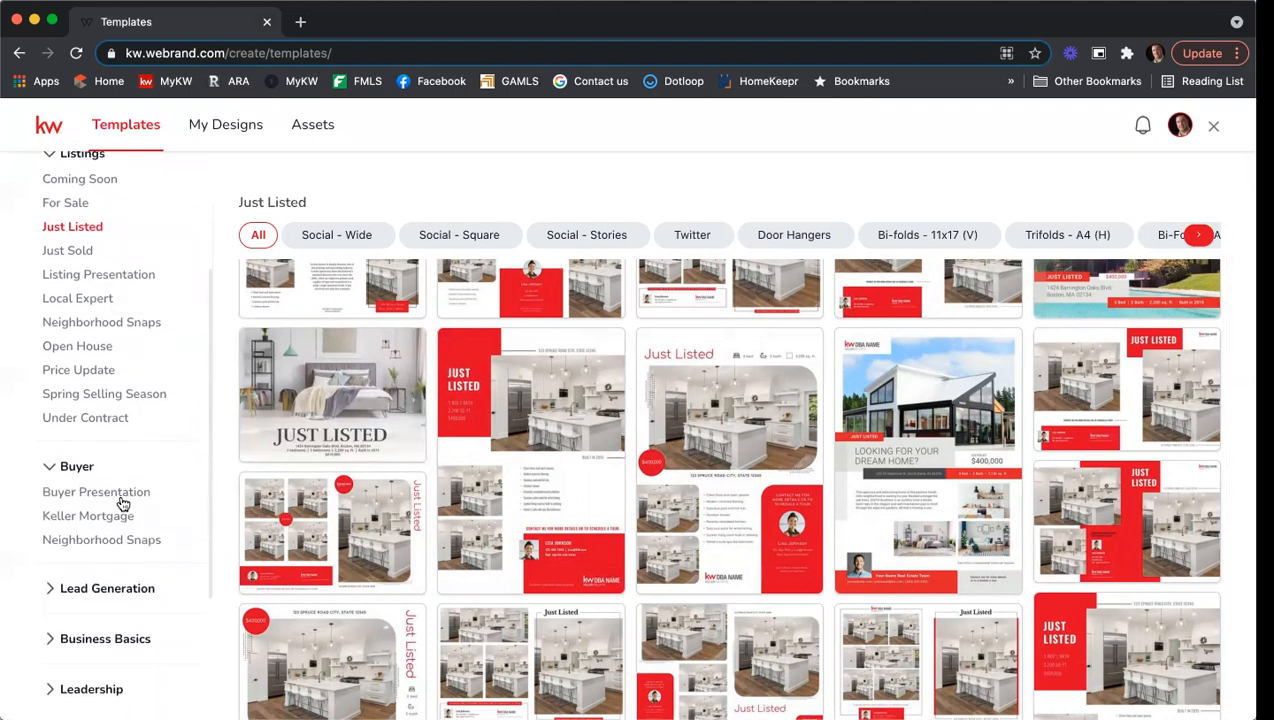
{"action": "scroll", "coordinate": [145, 548], "scroll_direction": "down", "scroll_amount": 2}
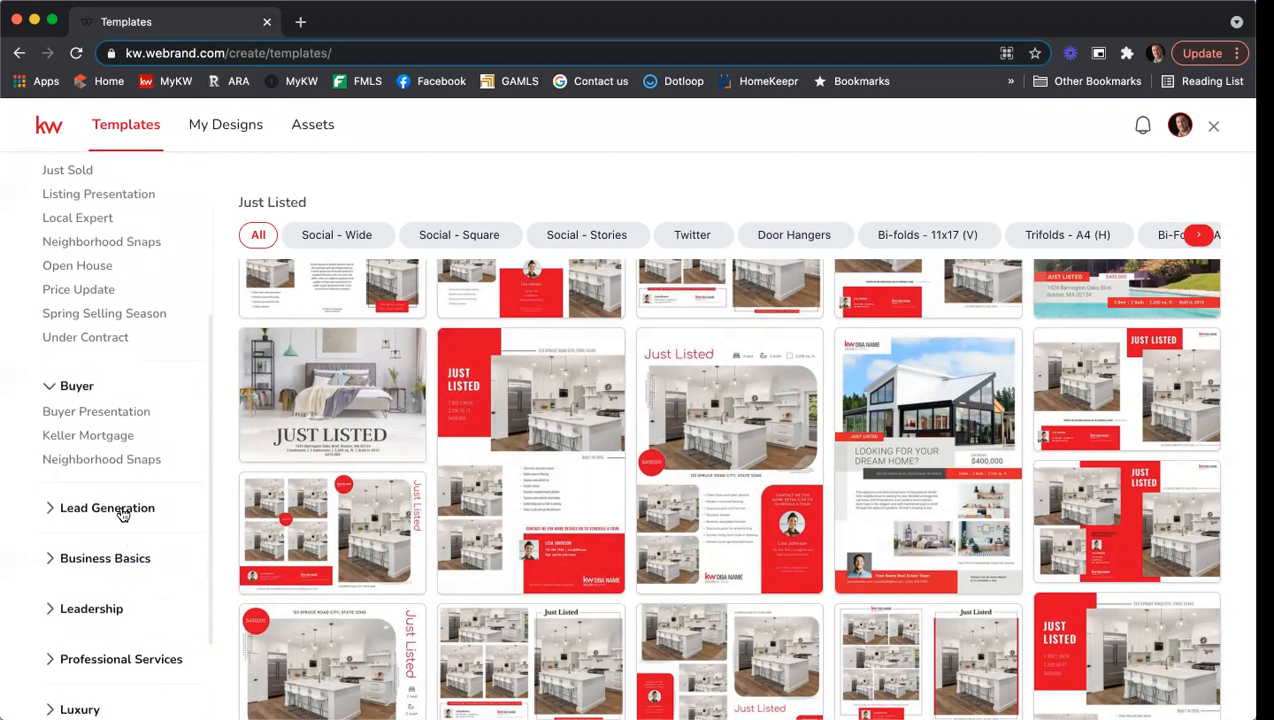
{"action": "scroll", "coordinate": [125, 530], "scroll_direction": "down", "scroll_amount": 2}
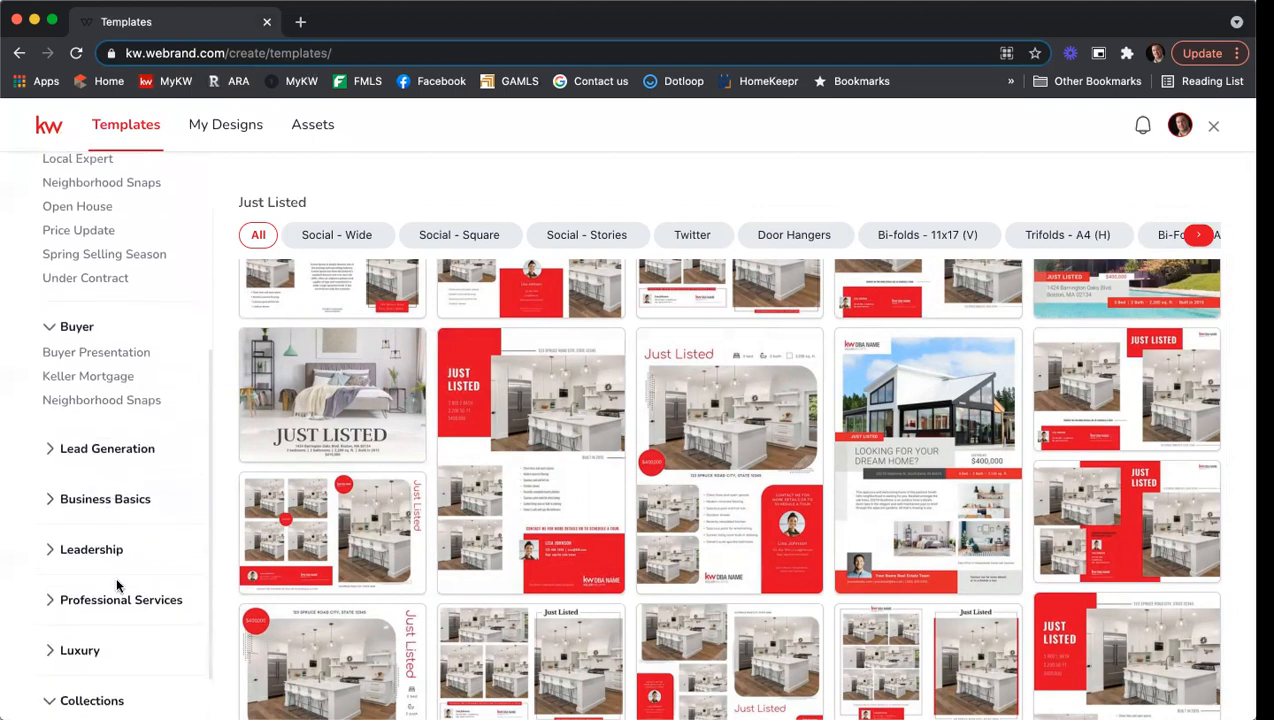
{"action": "scroll", "coordinate": [112, 560], "scroll_direction": "down", "scroll_amount": 1}
{"action": "left_click", "coordinate": [119, 542]}
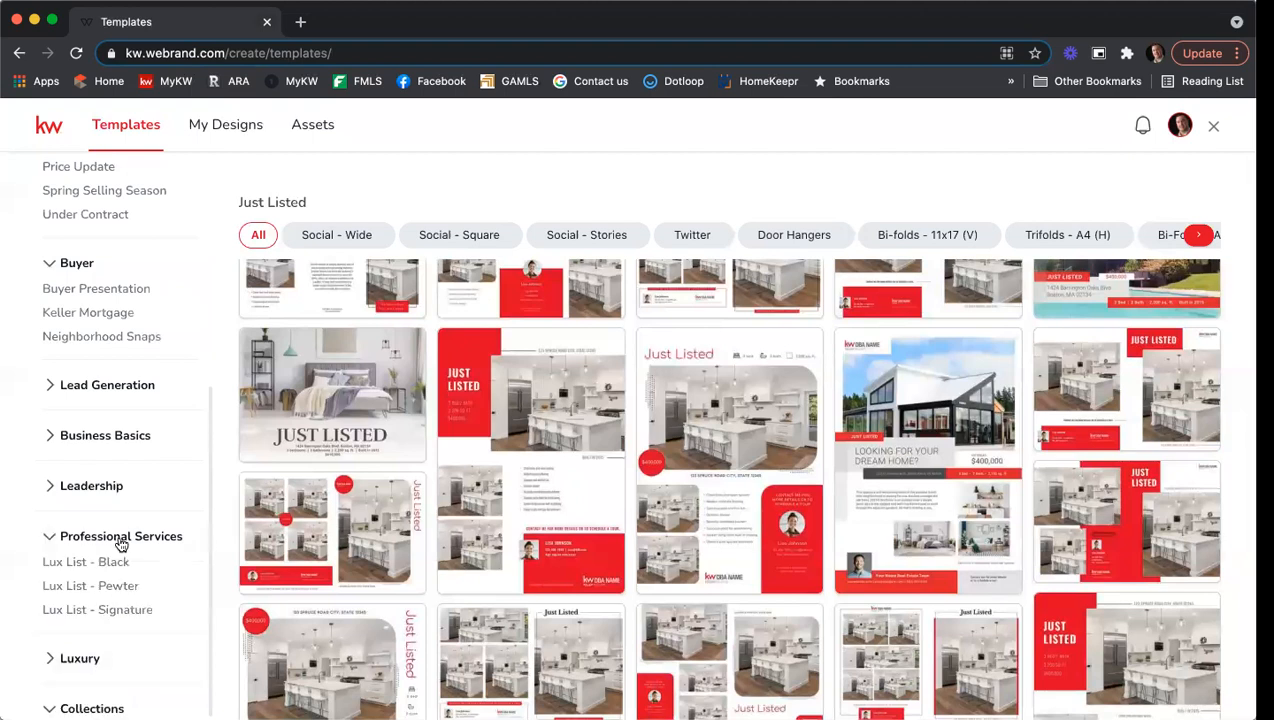
{"action": "scroll", "coordinate": [140, 525], "scroll_direction": "down", "scroll_amount": 1}
Show the Lux List - Black templates and expand the Luxury categories.
{"action": "left_click", "coordinate": [121, 494]}
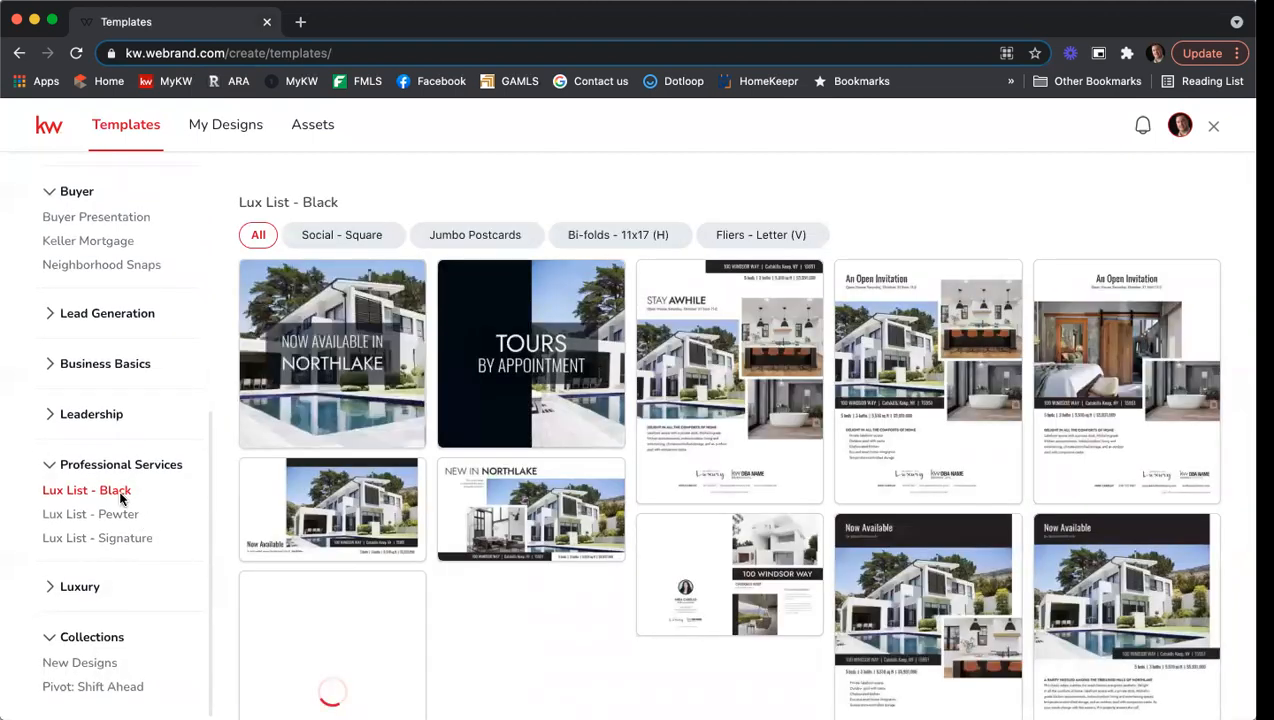
{"action": "left_click", "coordinate": [82, 588]}
{"action": "scroll", "coordinate": [155, 521], "scroll_direction": "down", "scroll_amount": 3}
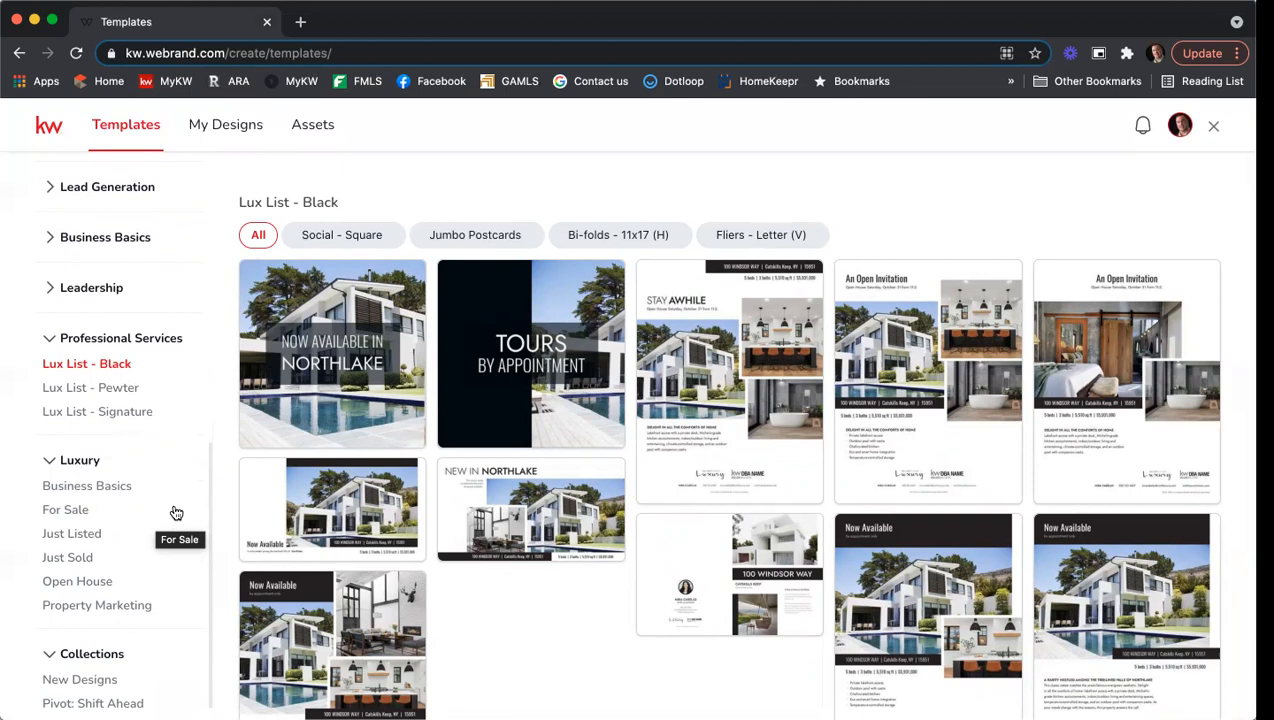
{"action": "scroll", "coordinate": [176, 513], "scroll_direction": "down", "scroll_amount": 1}
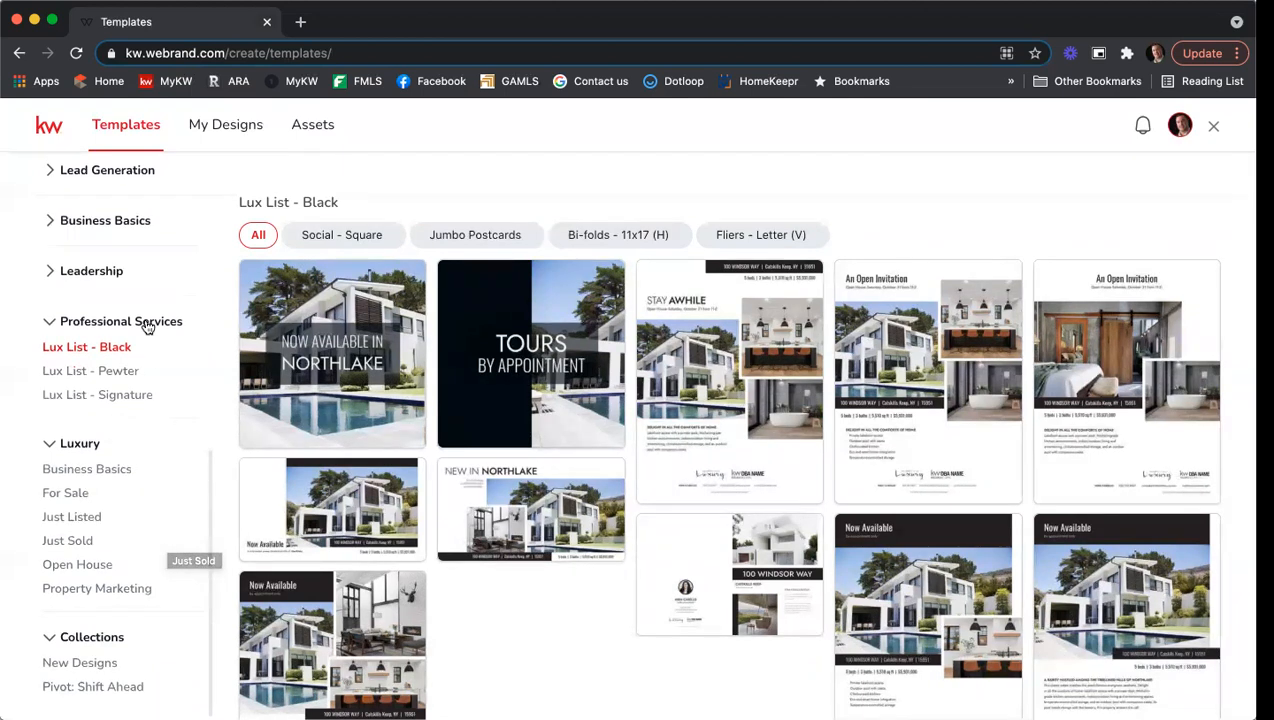
Open the New Designs collection and browse its Canada Day and Fourth of July templates.
{"action": "left_click", "coordinate": [88, 666]}
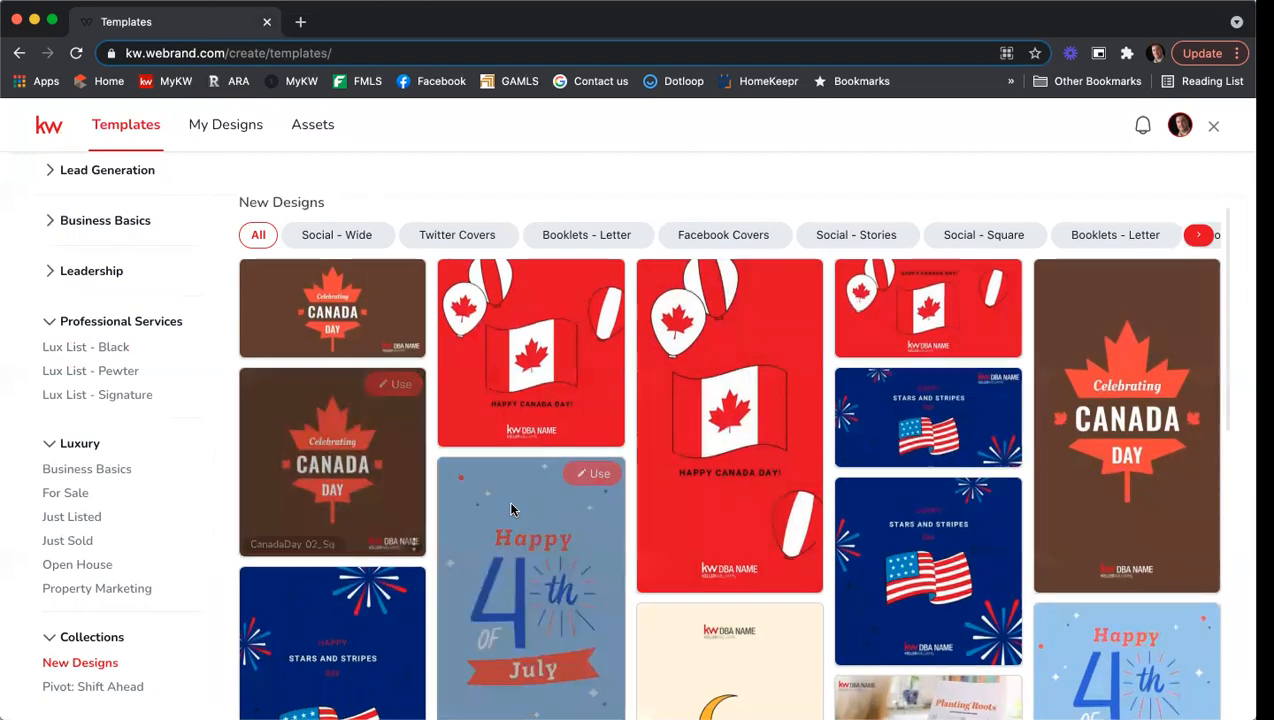
{"action": "scroll", "coordinate": [507, 504], "scroll_direction": "down", "scroll_amount": 1}
{"action": "scroll", "coordinate": [608, 525], "scroll_direction": "down", "scroll_amount": 4}
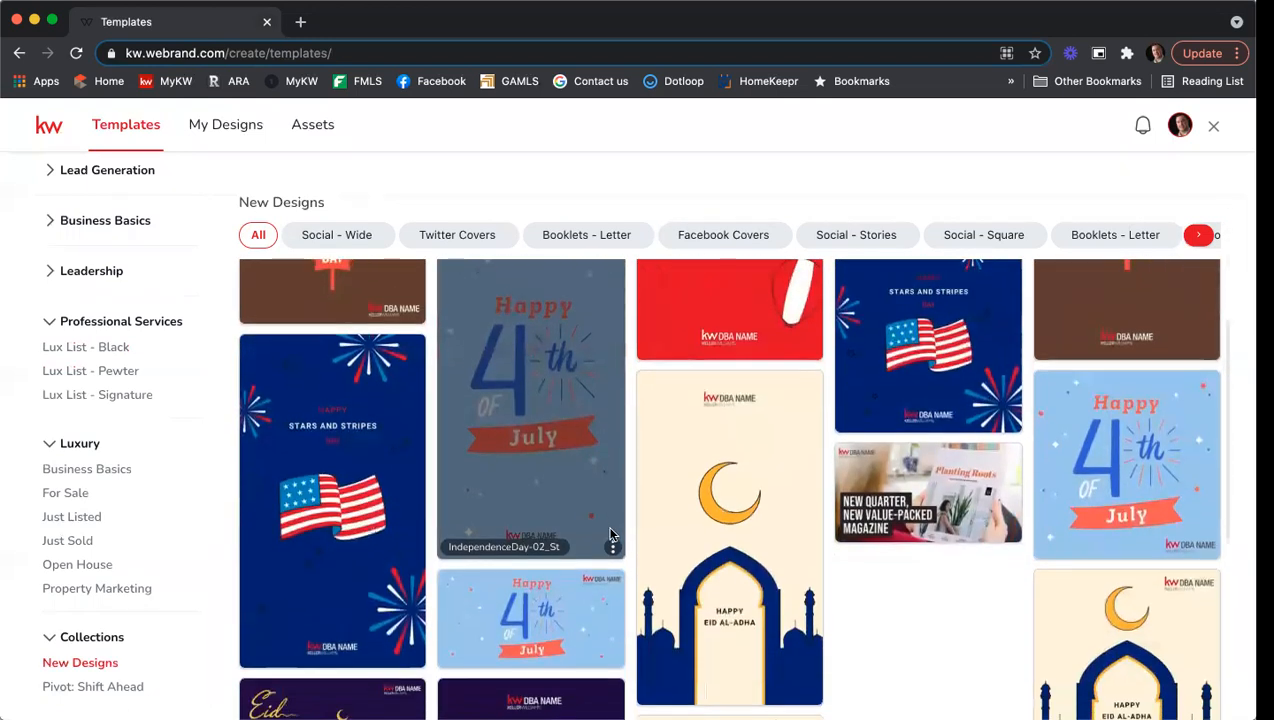
{"action": "scroll", "coordinate": [910, 550], "scroll_direction": "down", "scroll_amount": 2}
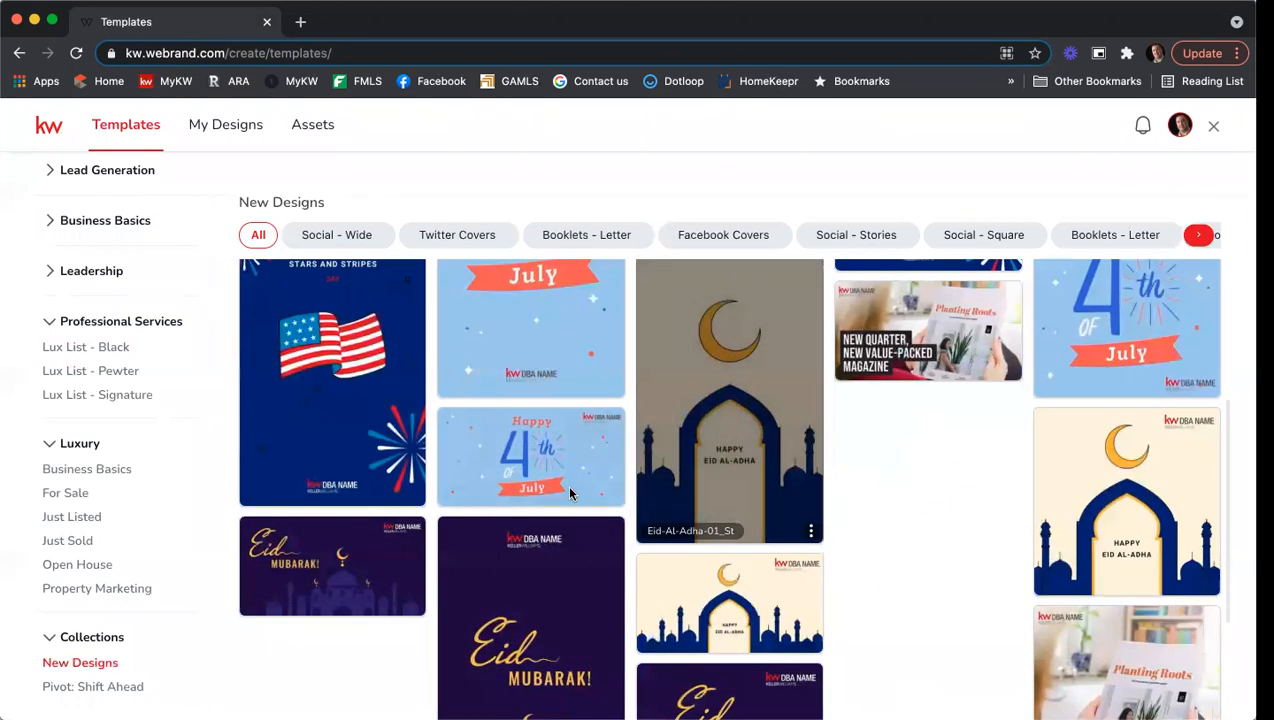
{"action": "scroll", "coordinate": [564, 490], "scroll_direction": "down", "scroll_amount": 2}
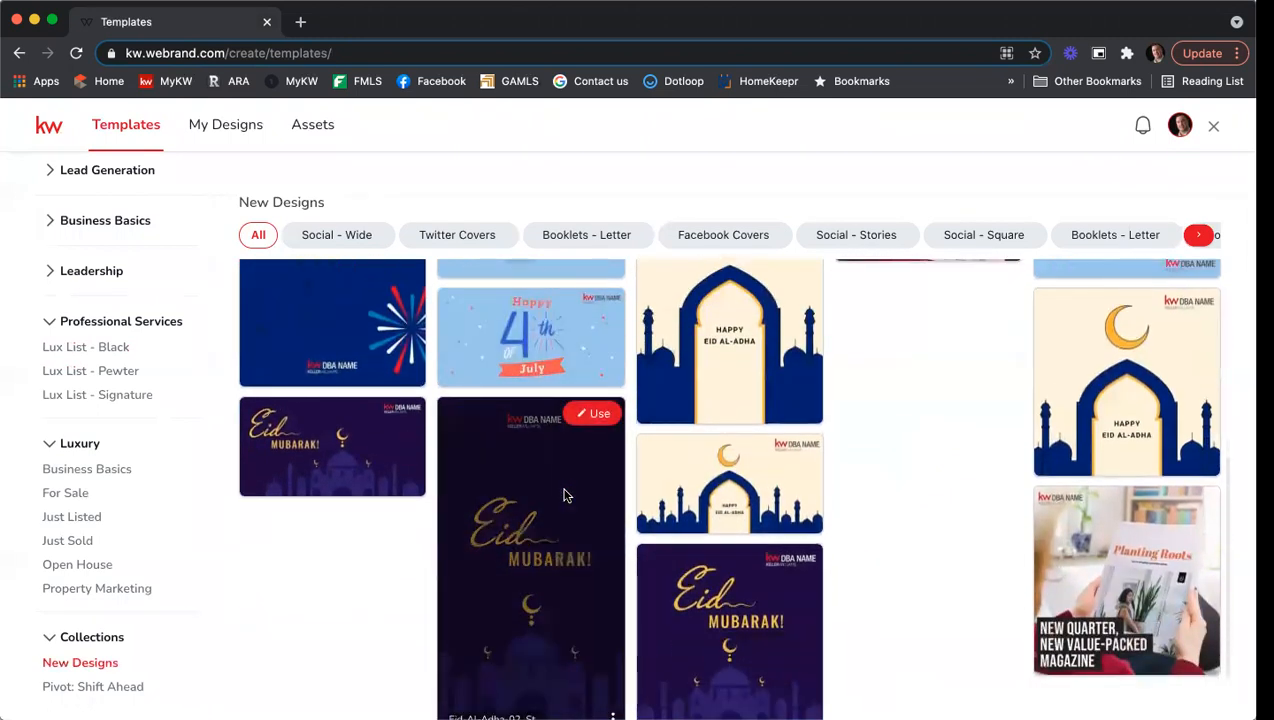
{"action": "scroll", "coordinate": [564, 492], "scroll_direction": "up", "scroll_amount": 3}
{"action": "scroll", "coordinate": [563, 495], "scroll_direction": "up", "scroll_amount": 3}
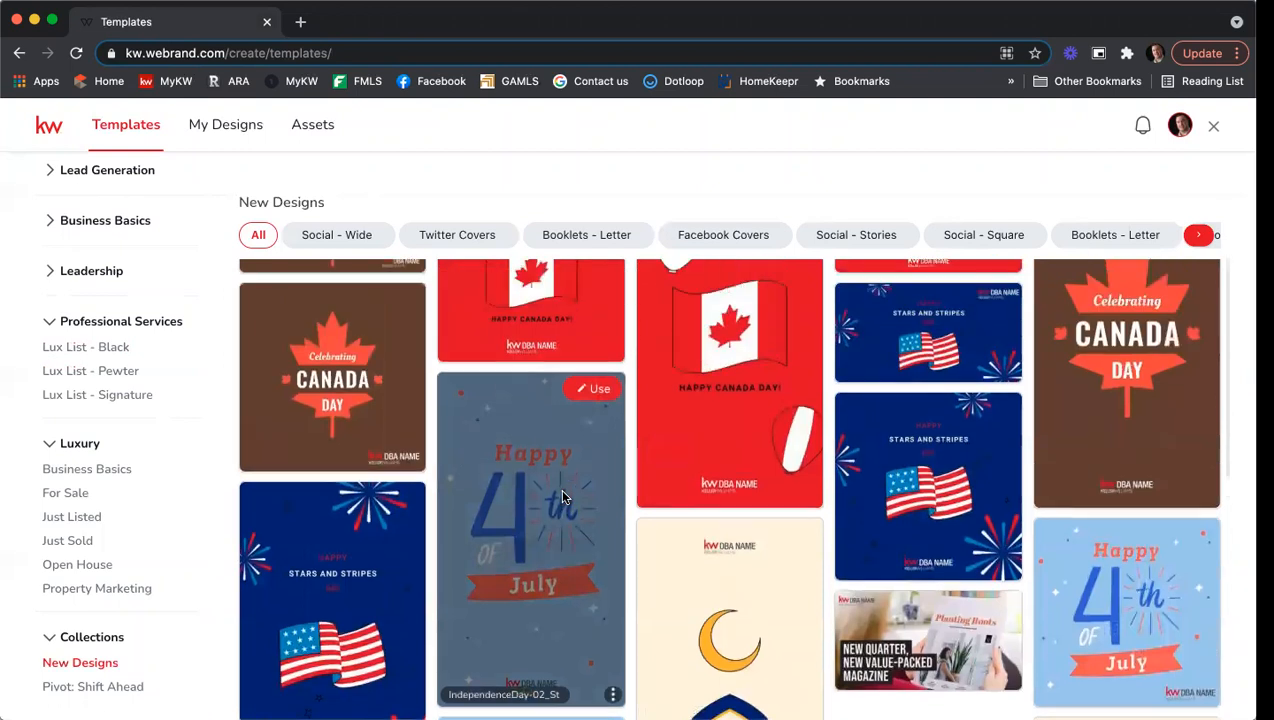
{"action": "scroll", "coordinate": [562, 496], "scroll_direction": "up", "scroll_amount": 1}
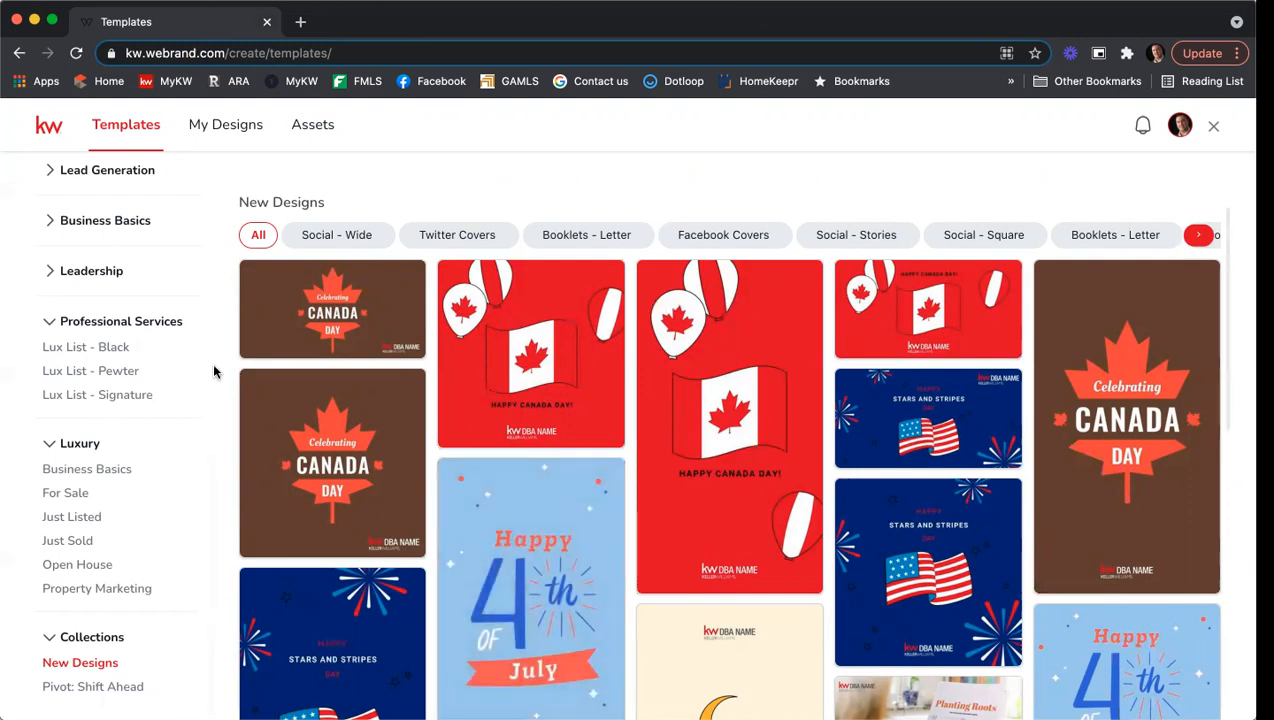
{"action": "scroll", "coordinate": [178, 372], "scroll_direction": "up", "scroll_amount": 1}
{"action": "scroll", "coordinate": [181, 373], "scroll_direction": "up", "scroll_amount": 3}
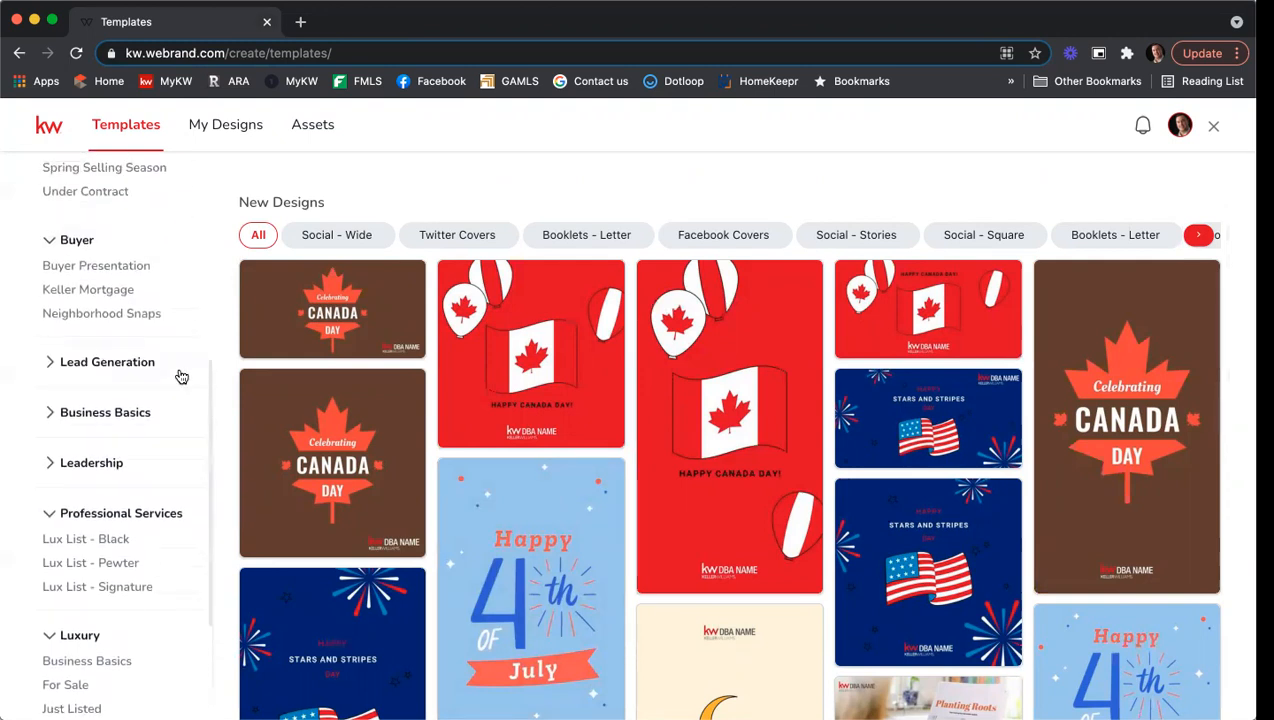
{"action": "scroll", "coordinate": [181, 376], "scroll_direction": "down", "scroll_amount": 3}
{"action": "scroll", "coordinate": [178, 374], "scroll_direction": "down", "scroll_amount": 2}
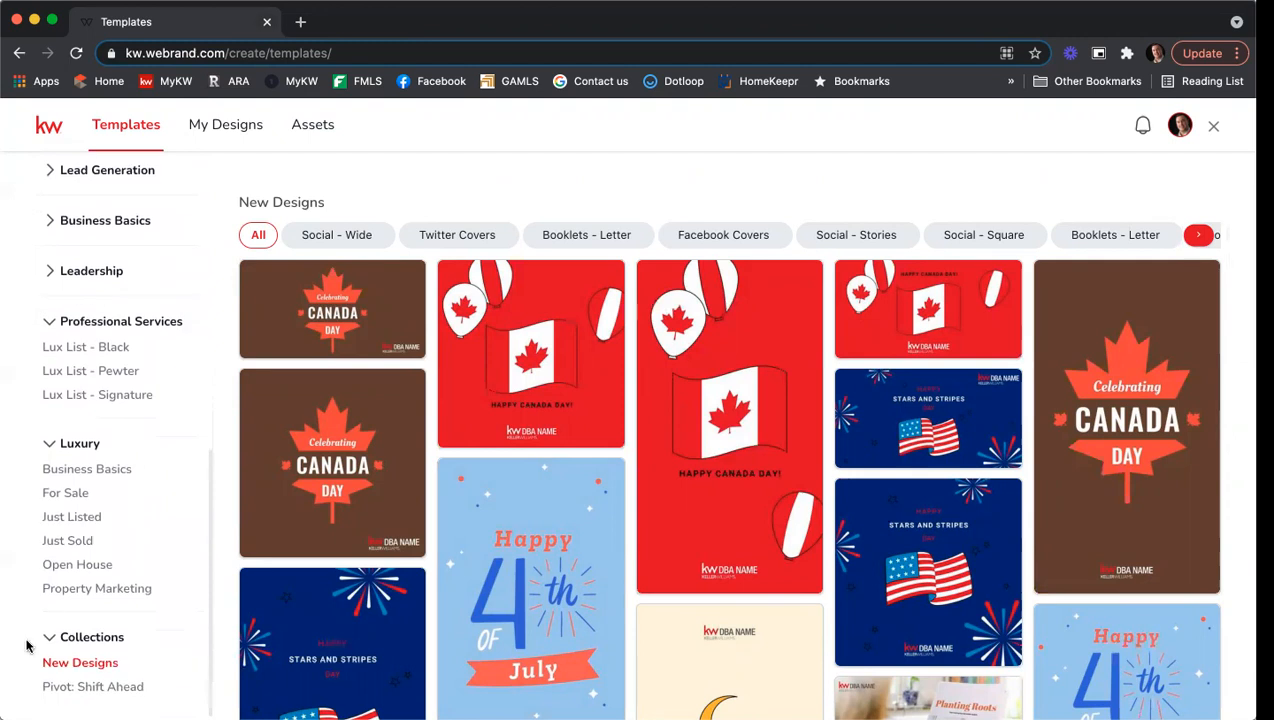
{"action": "scroll", "coordinate": [45, 470], "scroll_direction": "up", "scroll_amount": 2}
Expand the Business Basics, Leadership and Lead Generation categories in the sidebar.
{"action": "left_click", "coordinate": [90, 334]}
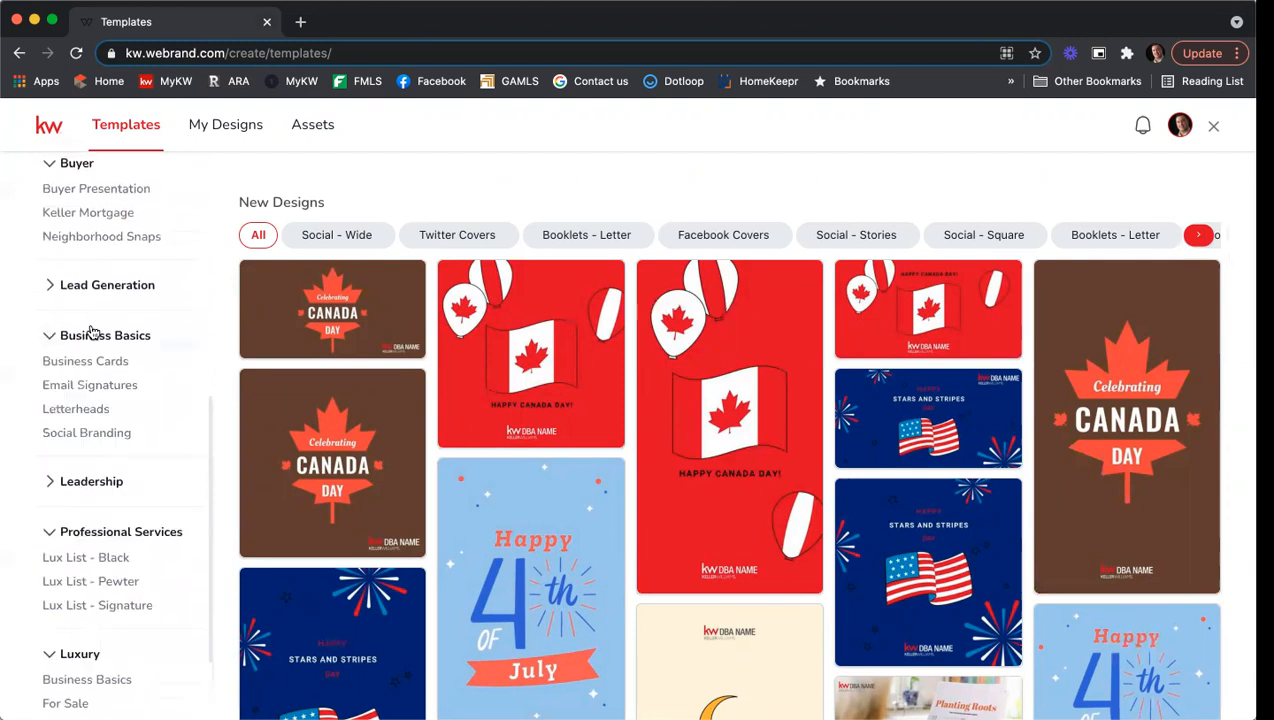
{"action": "left_click", "coordinate": [106, 470]}
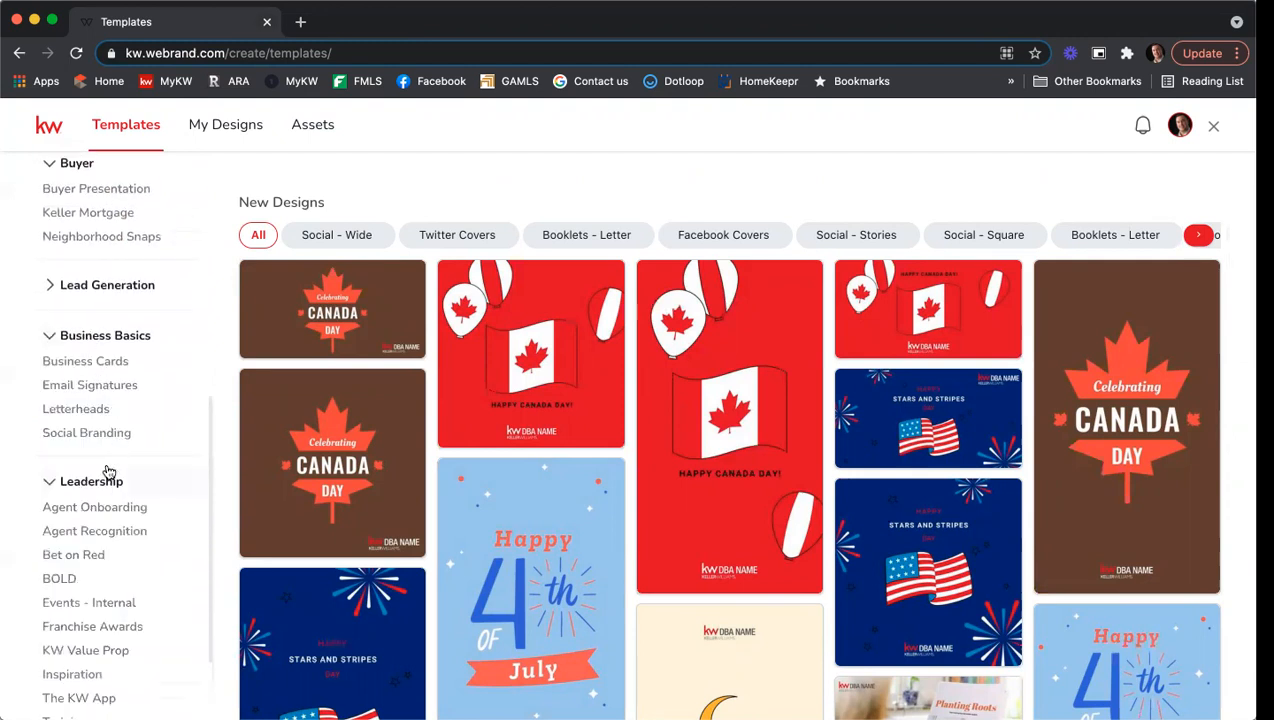
{"action": "scroll", "coordinate": [113, 470], "scroll_direction": "down", "scroll_amount": 2}
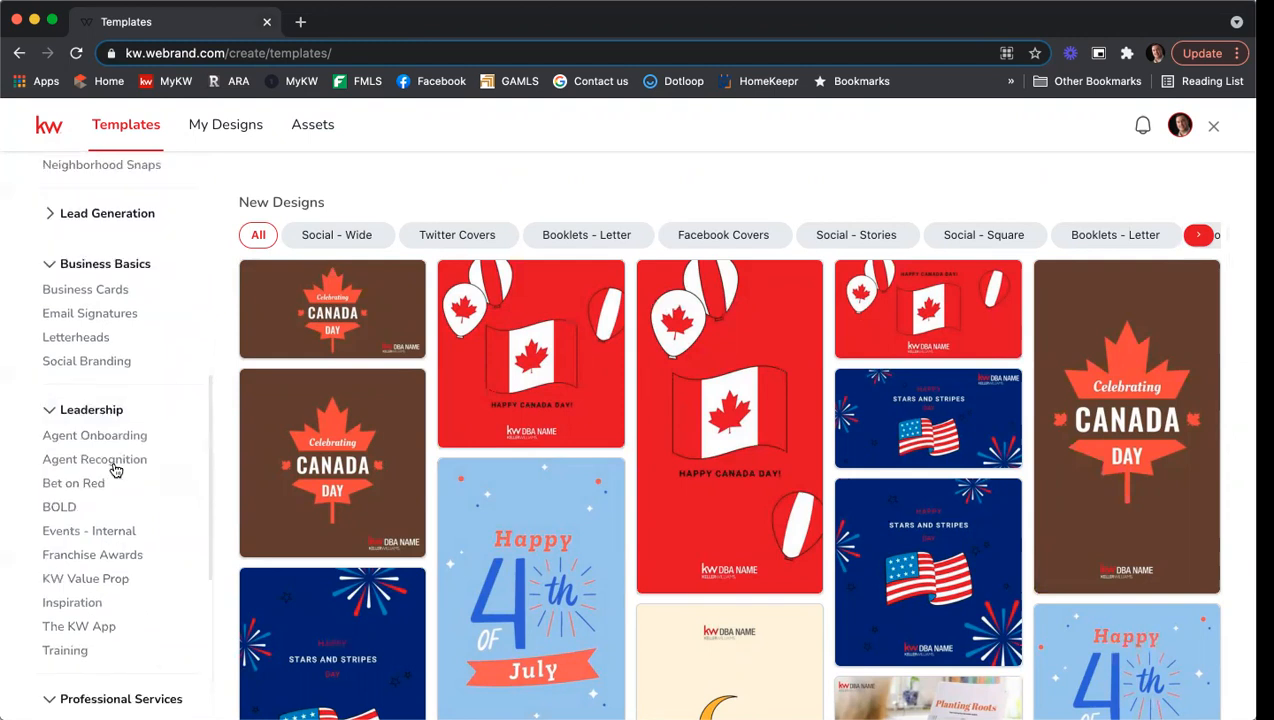
{"action": "scroll", "coordinate": [113, 468], "scroll_direction": "up", "scroll_amount": 7}
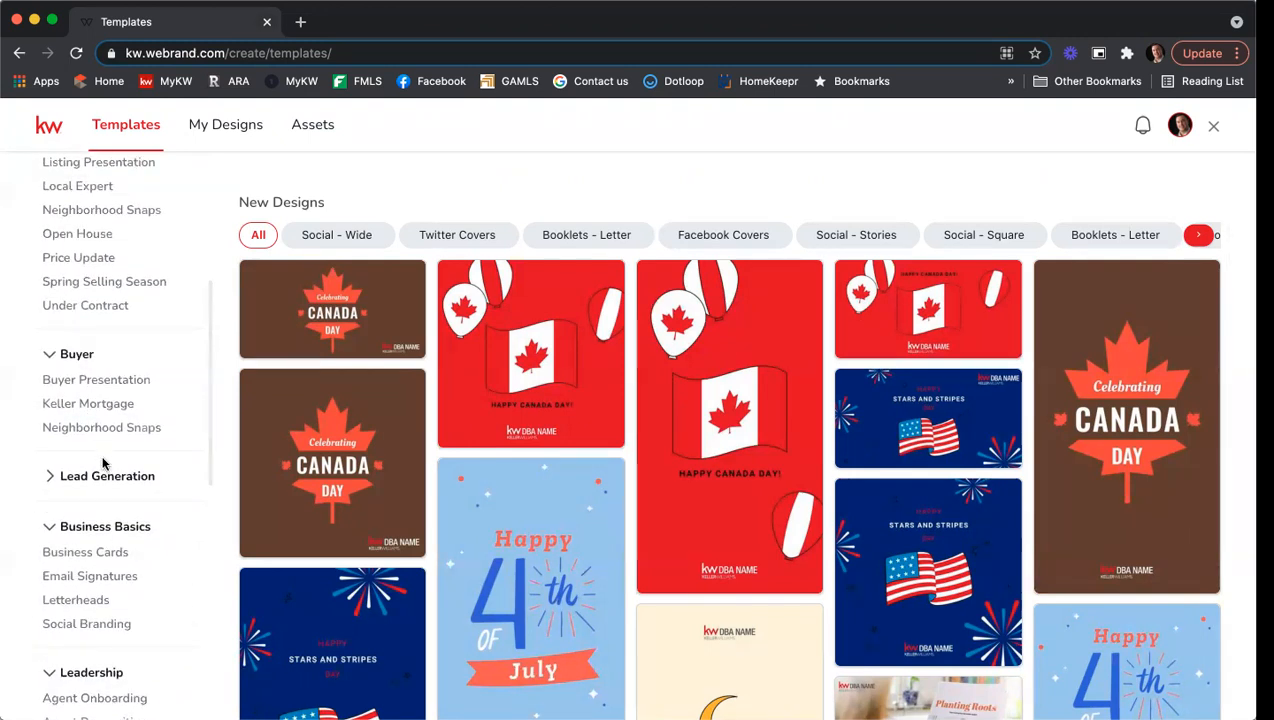
{"action": "left_click", "coordinate": [103, 468]}
{"action": "scroll", "coordinate": [134, 420], "scroll_direction": "down", "scroll_amount": 2}
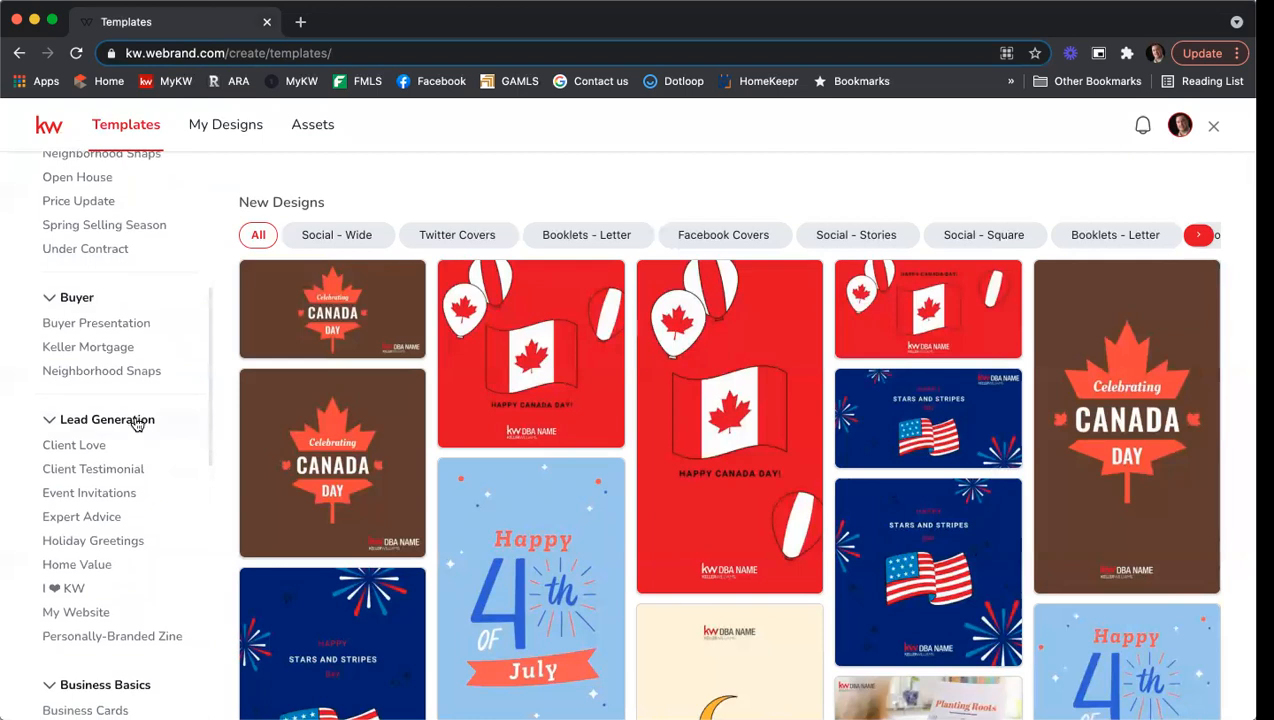
{"action": "scroll", "coordinate": [150, 420], "scroll_direction": "down", "scroll_amount": 2}
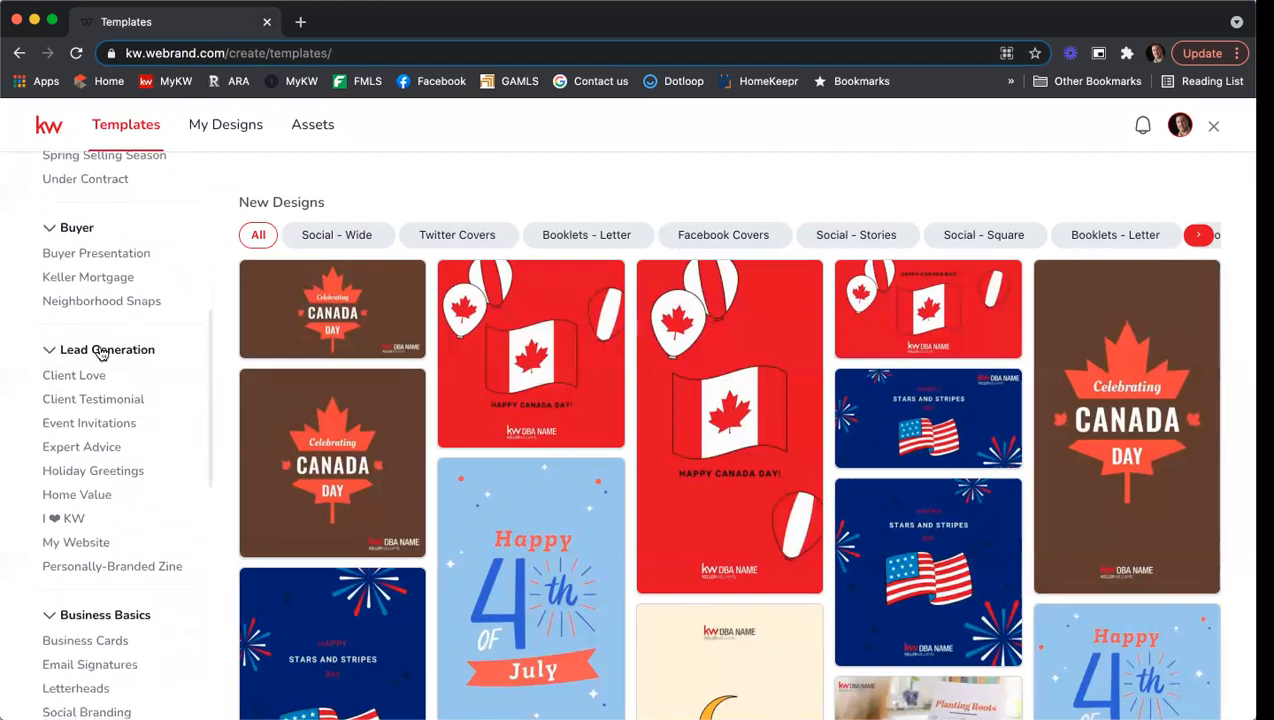
Show the Holiday Greetings templates and browse through them.
{"action": "left_click", "coordinate": [127, 474]}
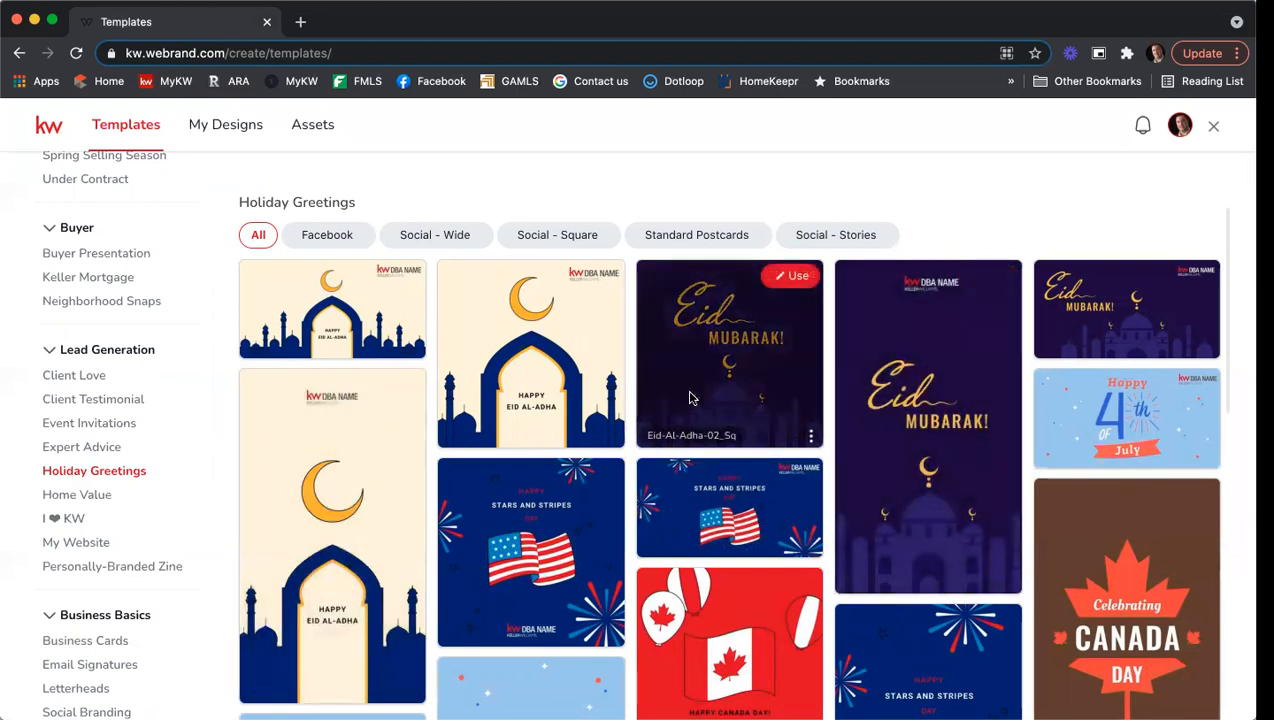
{"action": "scroll", "coordinate": [689, 398], "scroll_direction": "down", "scroll_amount": 2}
{"action": "scroll", "coordinate": [689, 398], "scroll_direction": "down", "scroll_amount": 4}
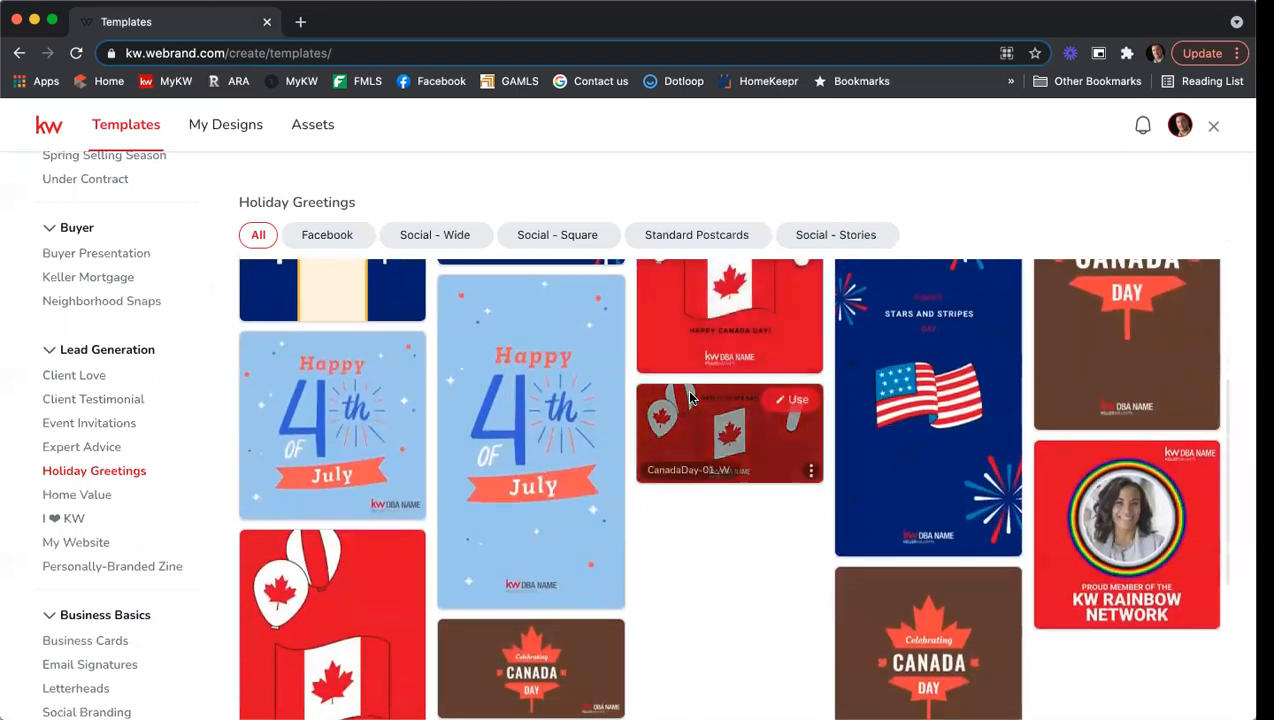
{"action": "scroll", "coordinate": [689, 398], "scroll_direction": "down", "scroll_amount": 3}
{"action": "scroll", "coordinate": [689, 398], "scroll_direction": "up", "scroll_amount": 2}
{"action": "scroll", "coordinate": [689, 398], "scroll_direction": "down", "scroll_amount": 1}
{"action": "scroll", "coordinate": [689, 398], "scroll_direction": "up", "scroll_amount": 1}
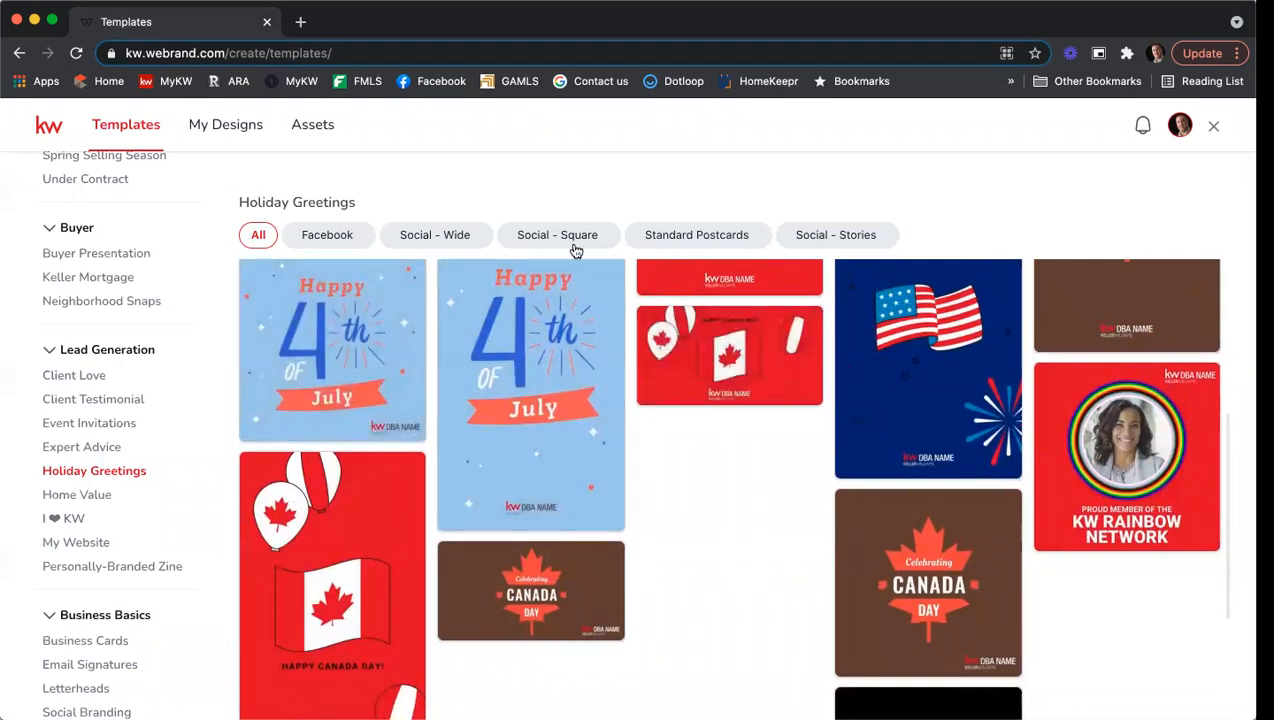
Filter the holiday templates to Social - Stories designs such as Eid, Fourth of July and Canada Day.
{"action": "left_click", "coordinate": [537, 242]}
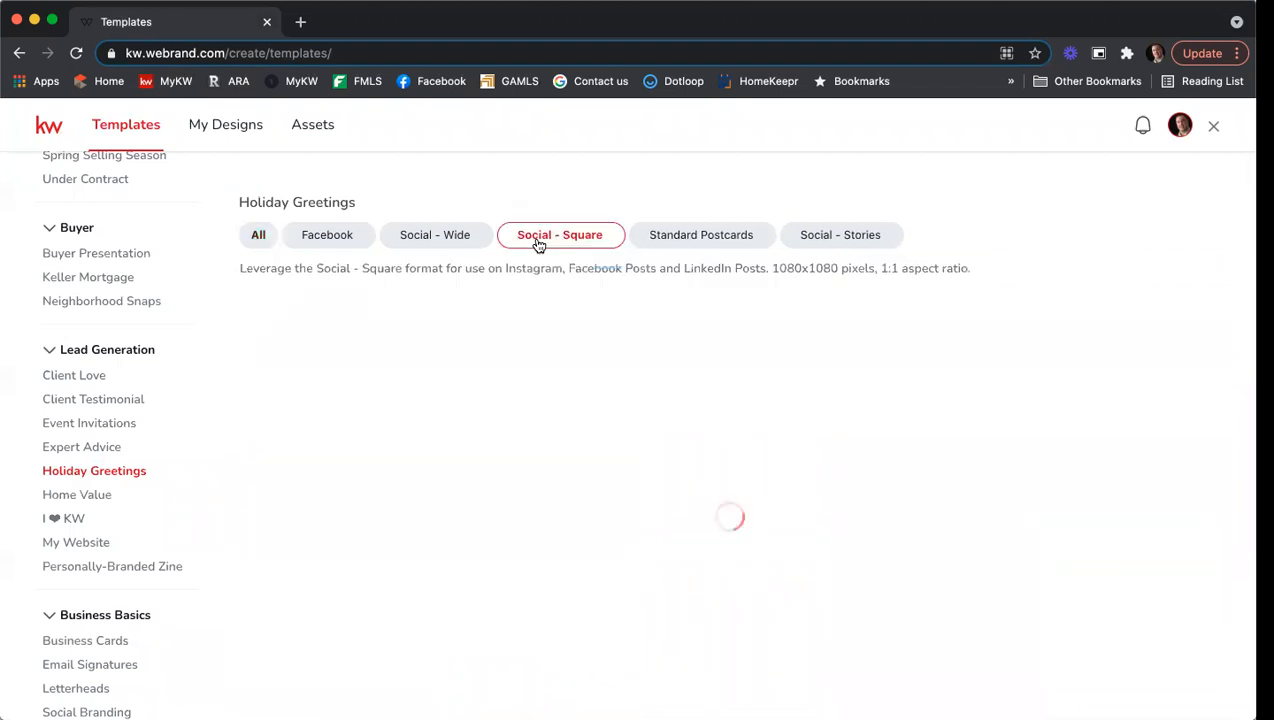
{"action": "left_click", "coordinate": [838, 237]}
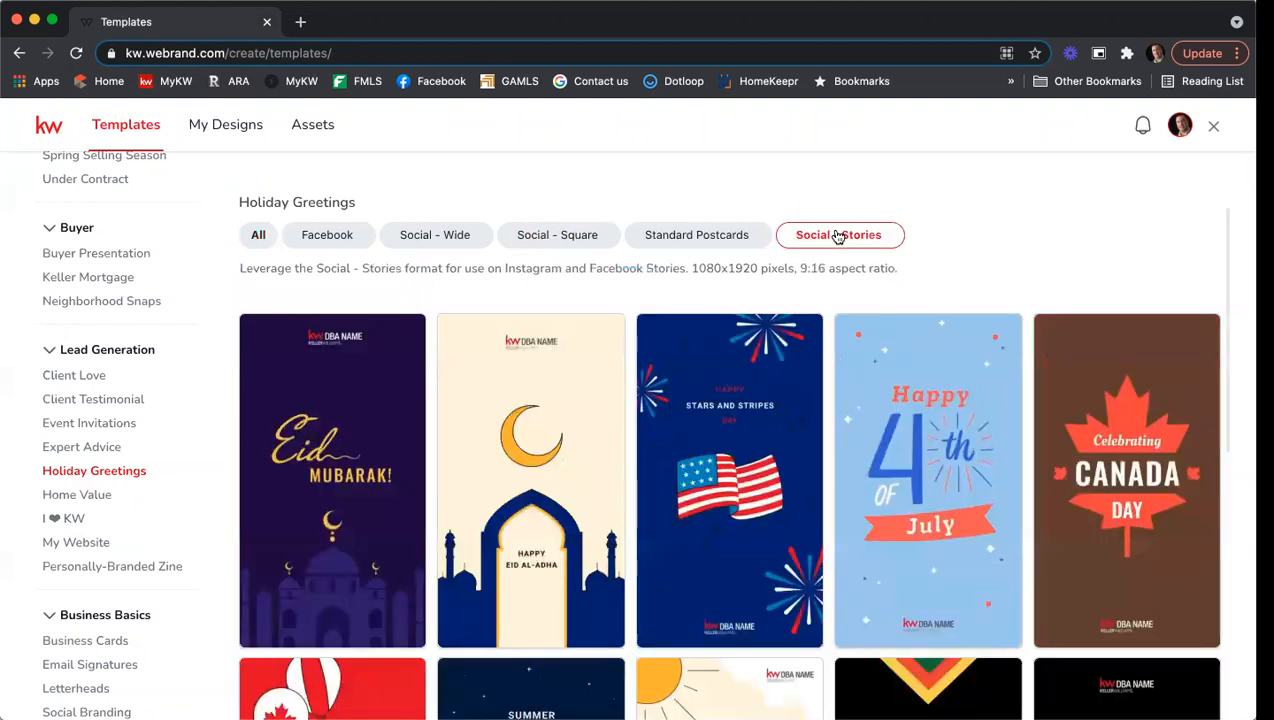
{"action": "mouse_move", "coordinate": [847, 521]}
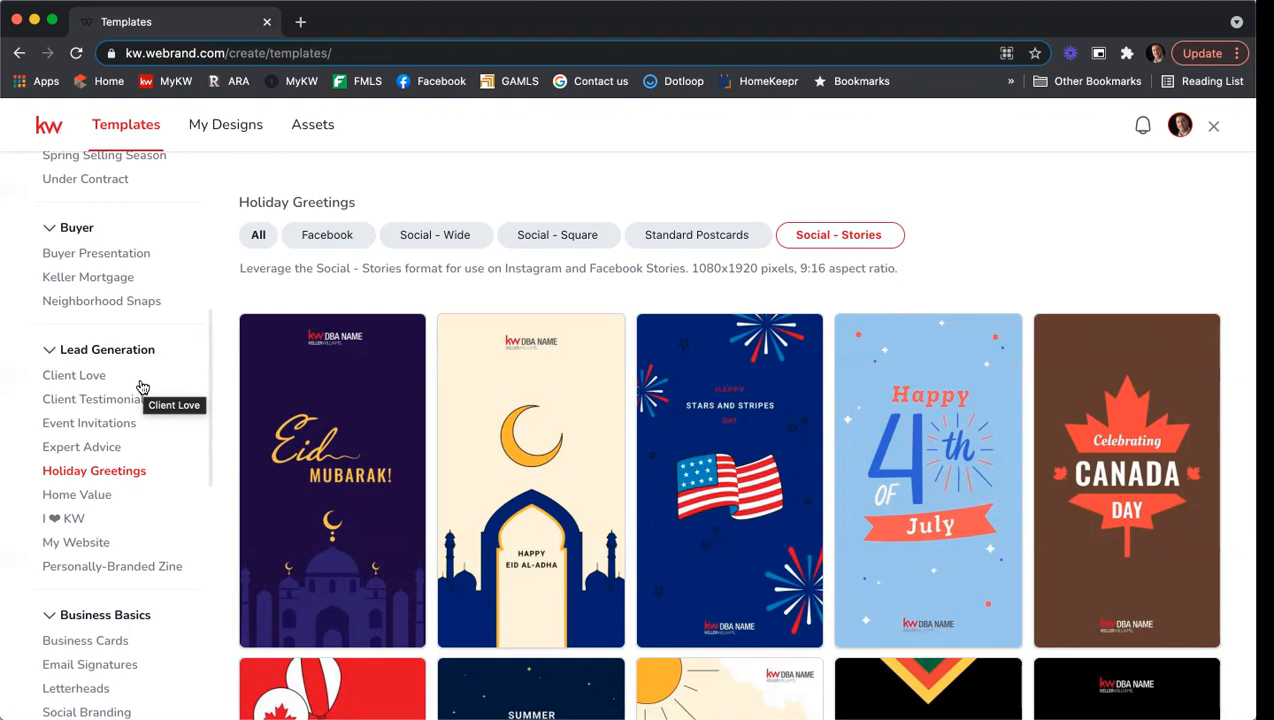
Filter Neighborhood Snaps to Social - Wide and start a design from HouseHunting-02_FB.
{"action": "left_click", "coordinate": [78, 308]}
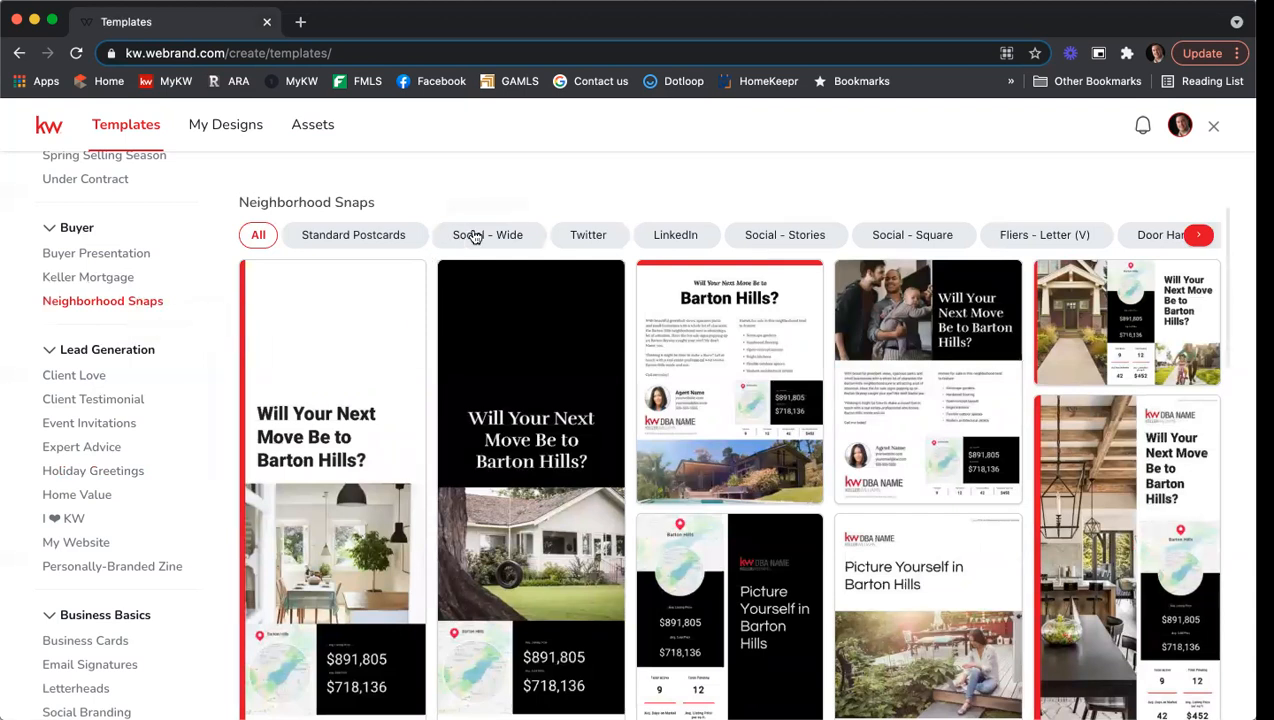
{"action": "left_click", "coordinate": [475, 236]}
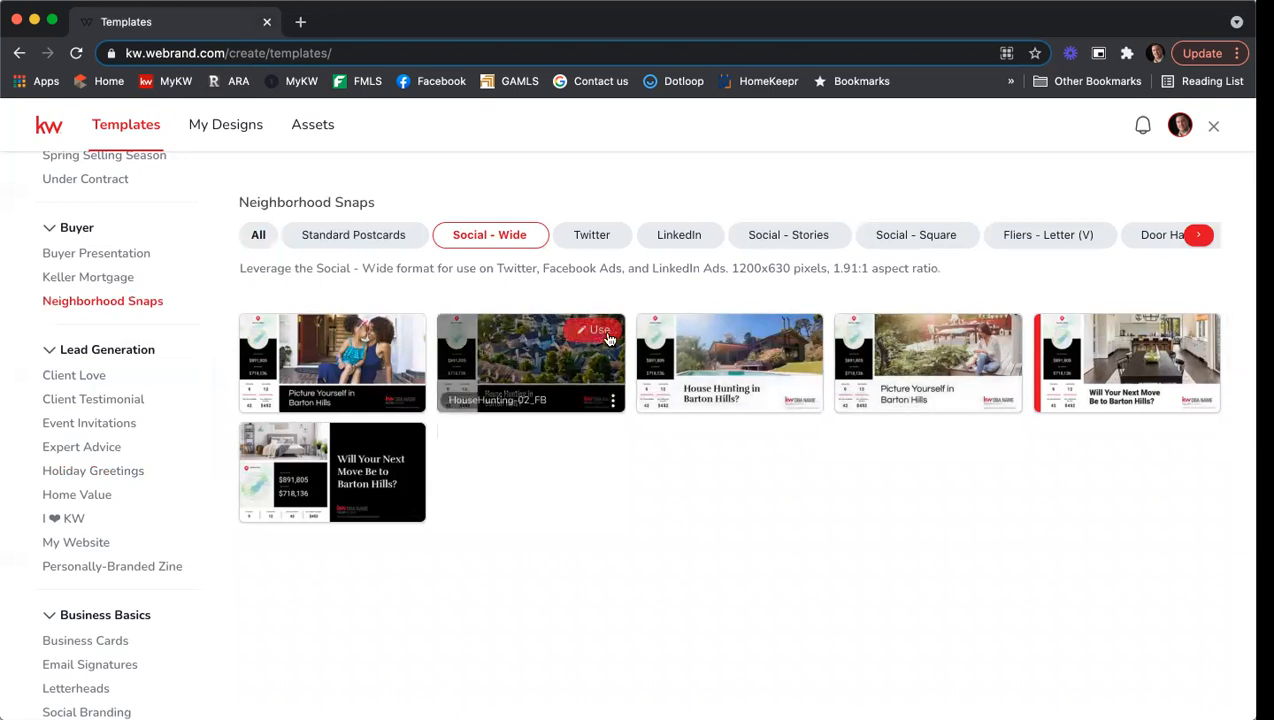
{"action": "left_click", "coordinate": [592, 336]}
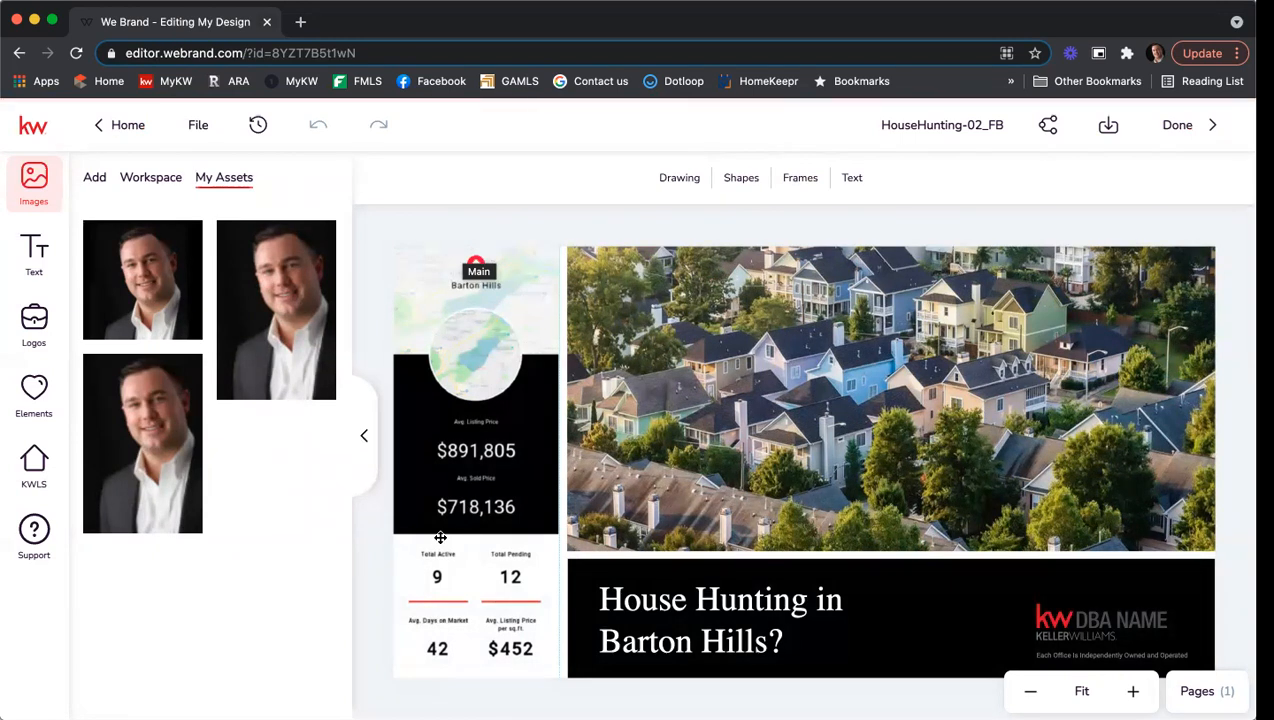
For the stats panel, search neighborhood snapshots for 'brookhaven, ga', also trying postcode 30319.
{"action": "left_click", "coordinate": [476, 454]}
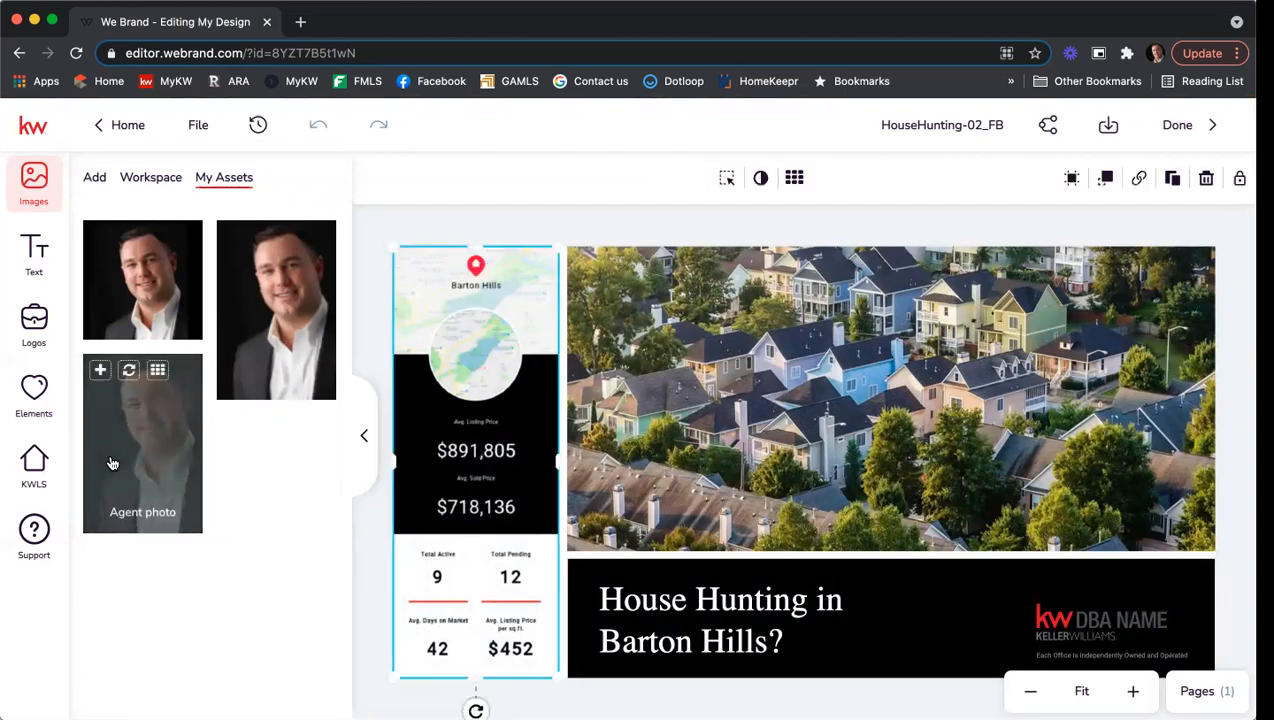
{"action": "left_click", "coordinate": [38, 470]}
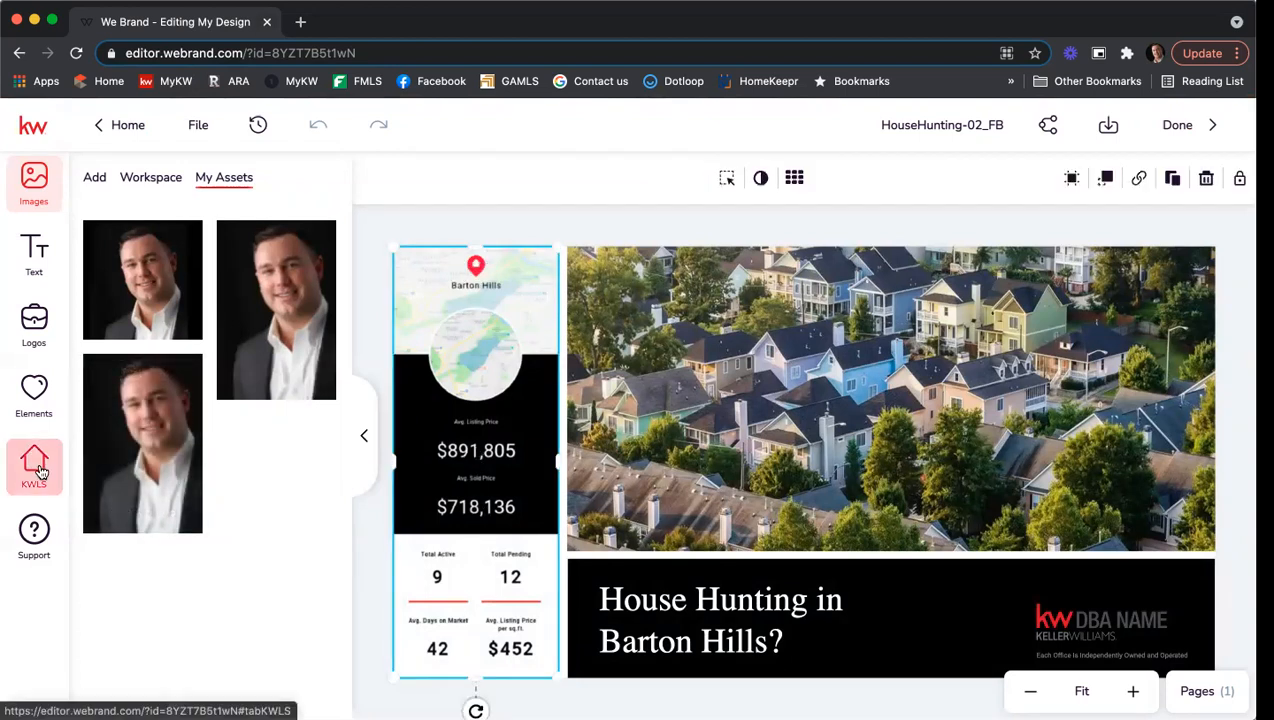
{"action": "left_click", "coordinate": [146, 186]}
{"action": "left_click", "coordinate": [176, 230]}
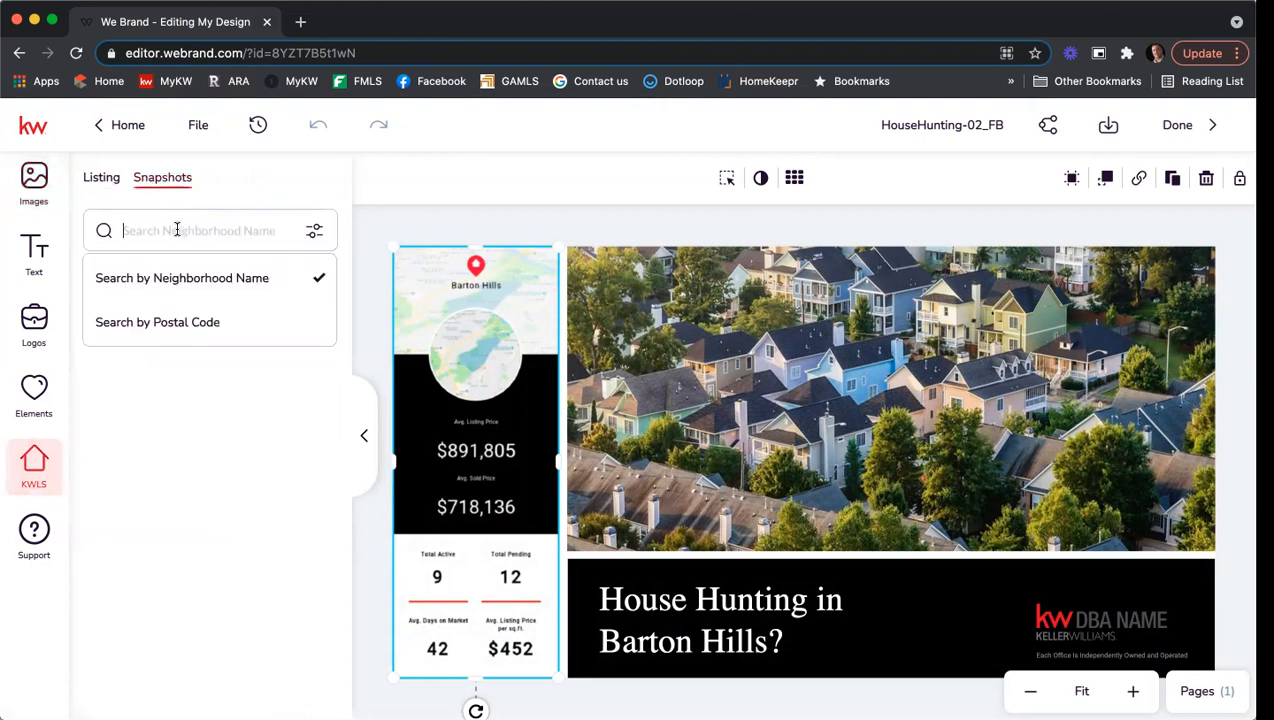
{"action": "type", "text": "b"}
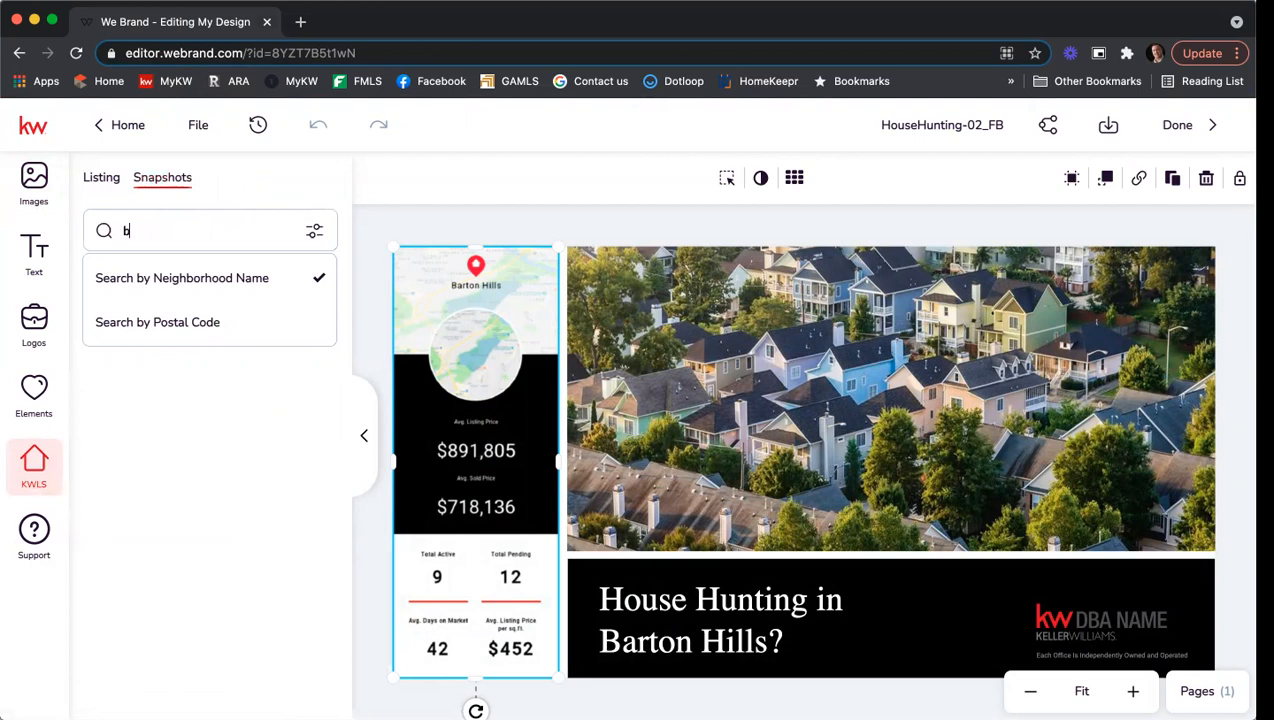
{"action": "type", "text": "rookhaven, ga"}
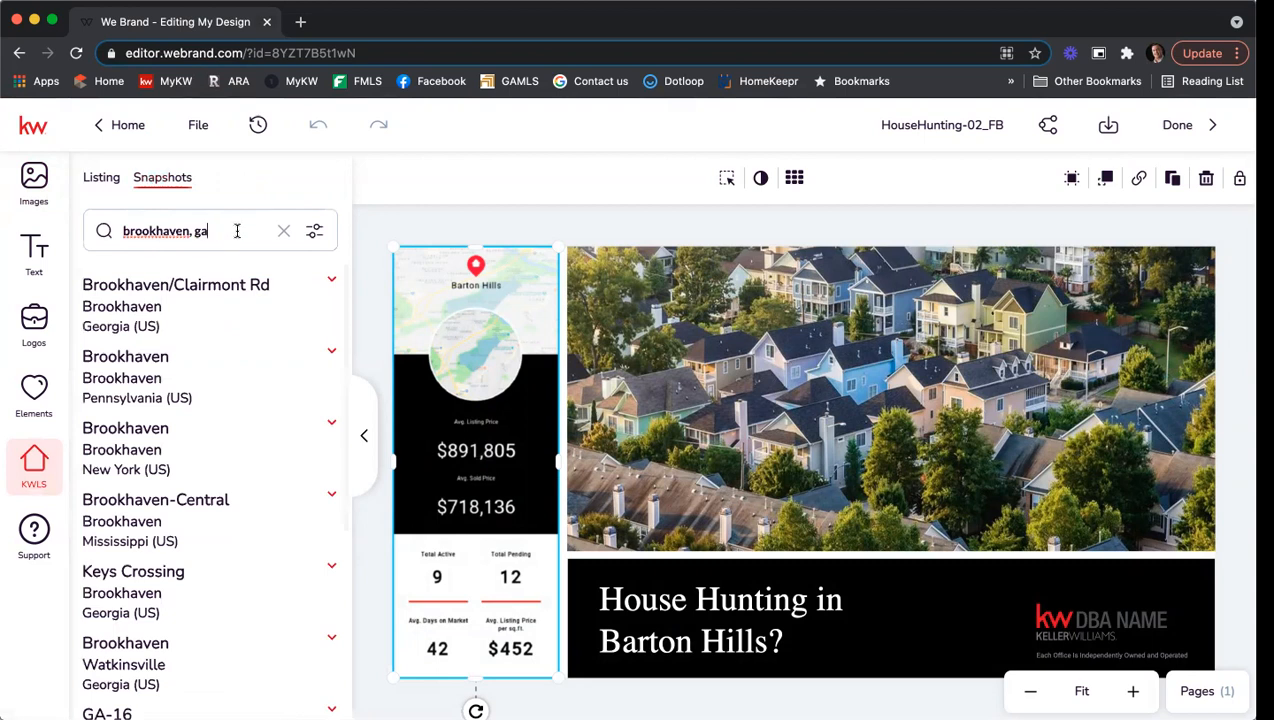
{"action": "left_click_drag", "start_coordinate": [234, 230], "coordinate": [88, 229]}
{"action": "type", "text": "30319"}
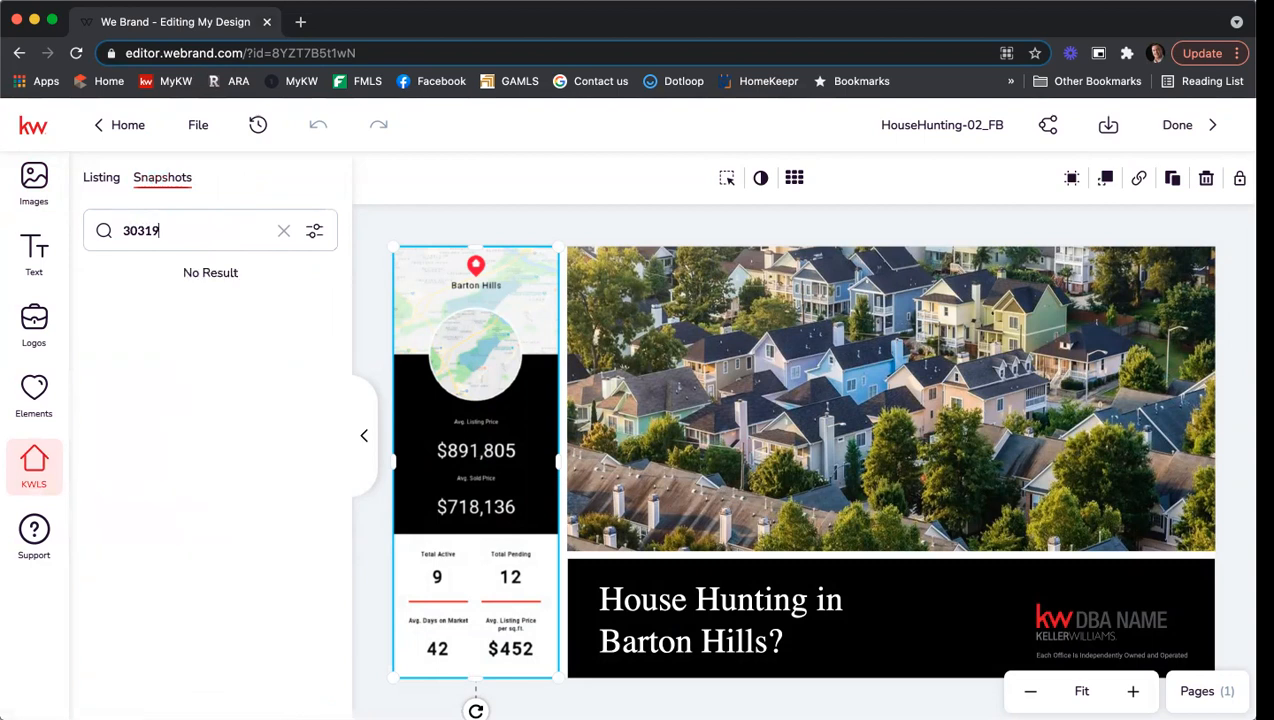
{"action": "left_click_drag", "start_coordinate": [176, 230], "coordinate": [100, 230]}
{"action": "type", "text": "brookhavebn, ga"}
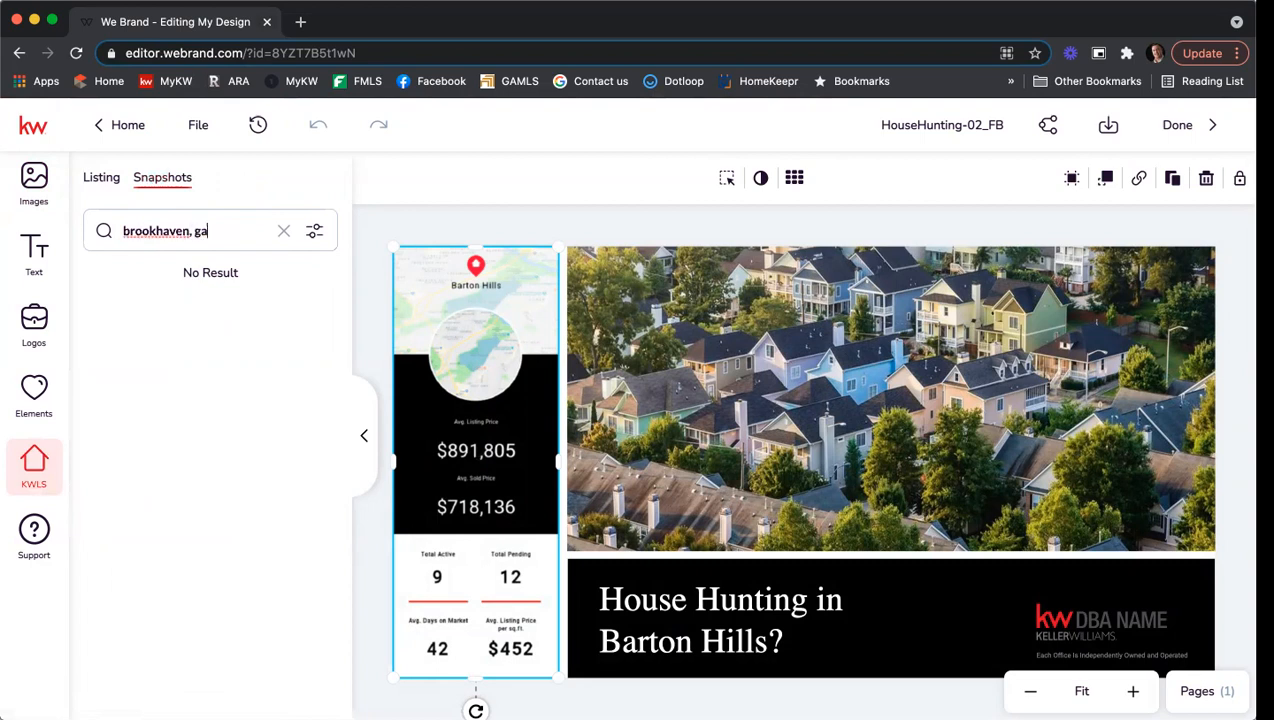
Expand the Brookhaven, Atlanta result to view its snapshots ($981,236 average listing price).
{"action": "scroll", "coordinate": [213, 484], "scroll_direction": "down", "scroll_amount": 4}
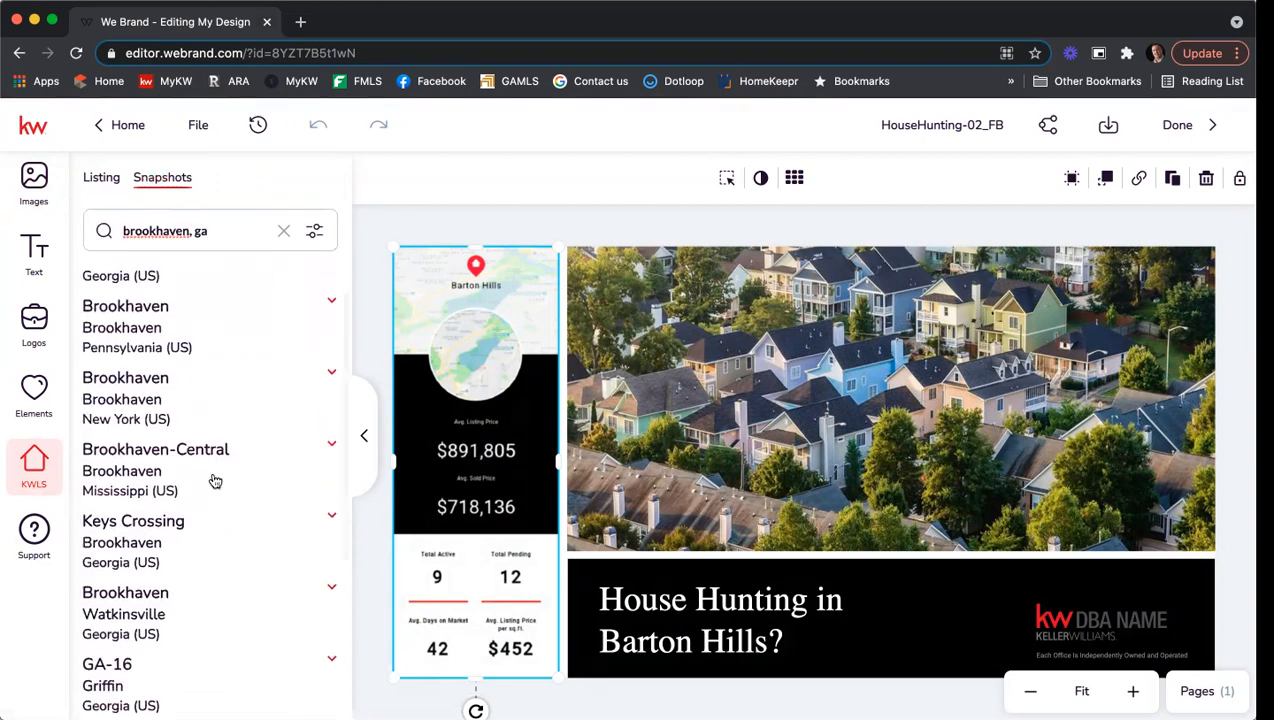
{"action": "scroll", "coordinate": [217, 479], "scroll_direction": "down", "scroll_amount": 5}
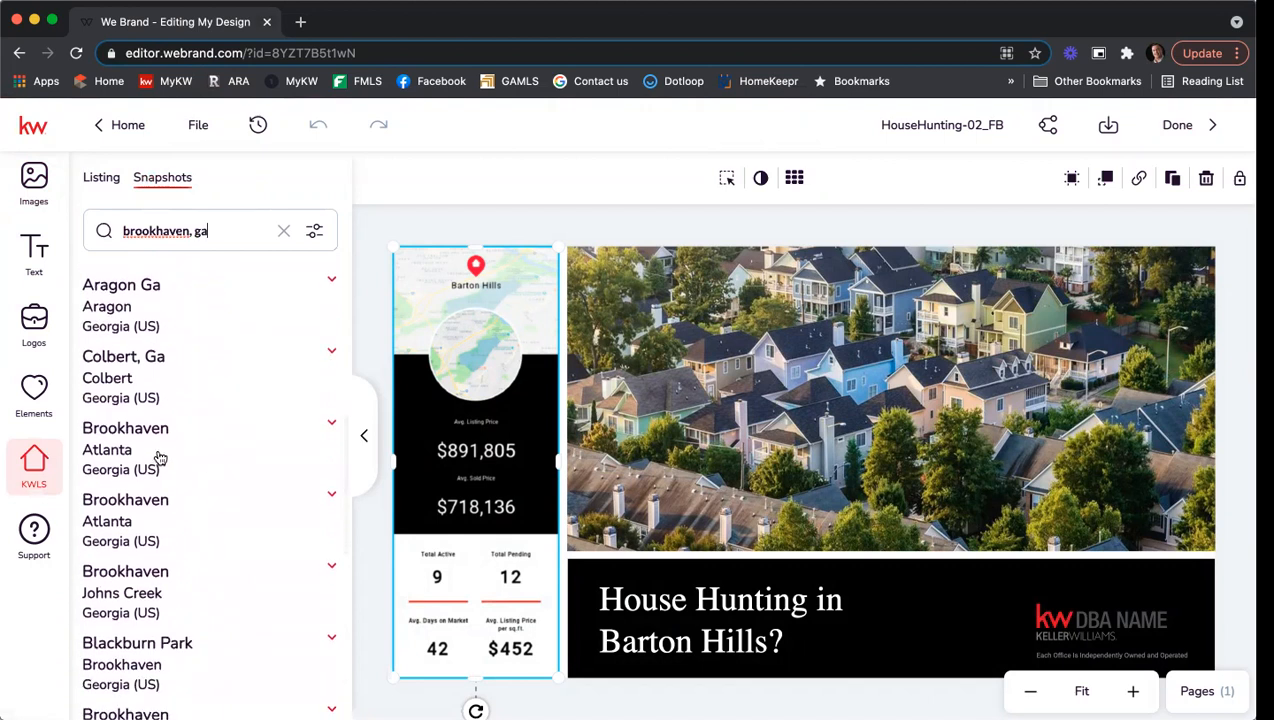
{"action": "left_click", "coordinate": [159, 457]}
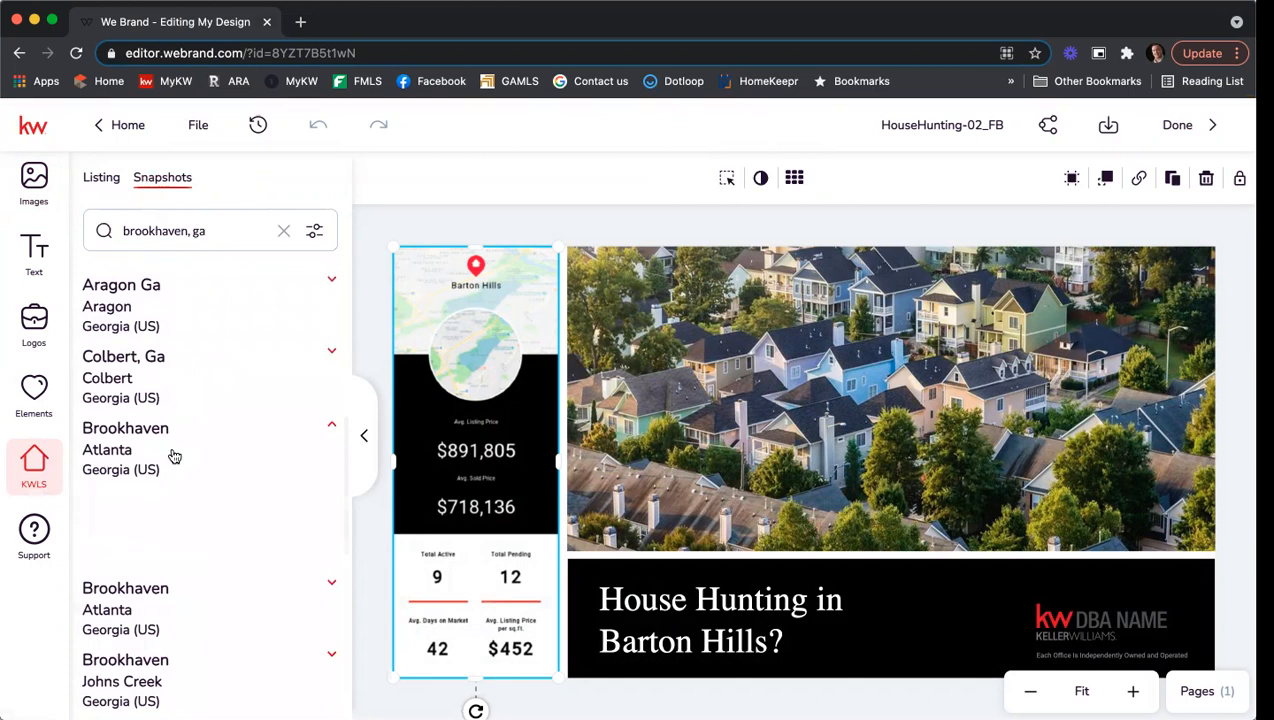
{"action": "scroll", "coordinate": [190, 450], "scroll_direction": "down", "scroll_amount": 2}
{"action": "scroll", "coordinate": [119, 427], "scroll_direction": "up", "scroll_amount": 1}
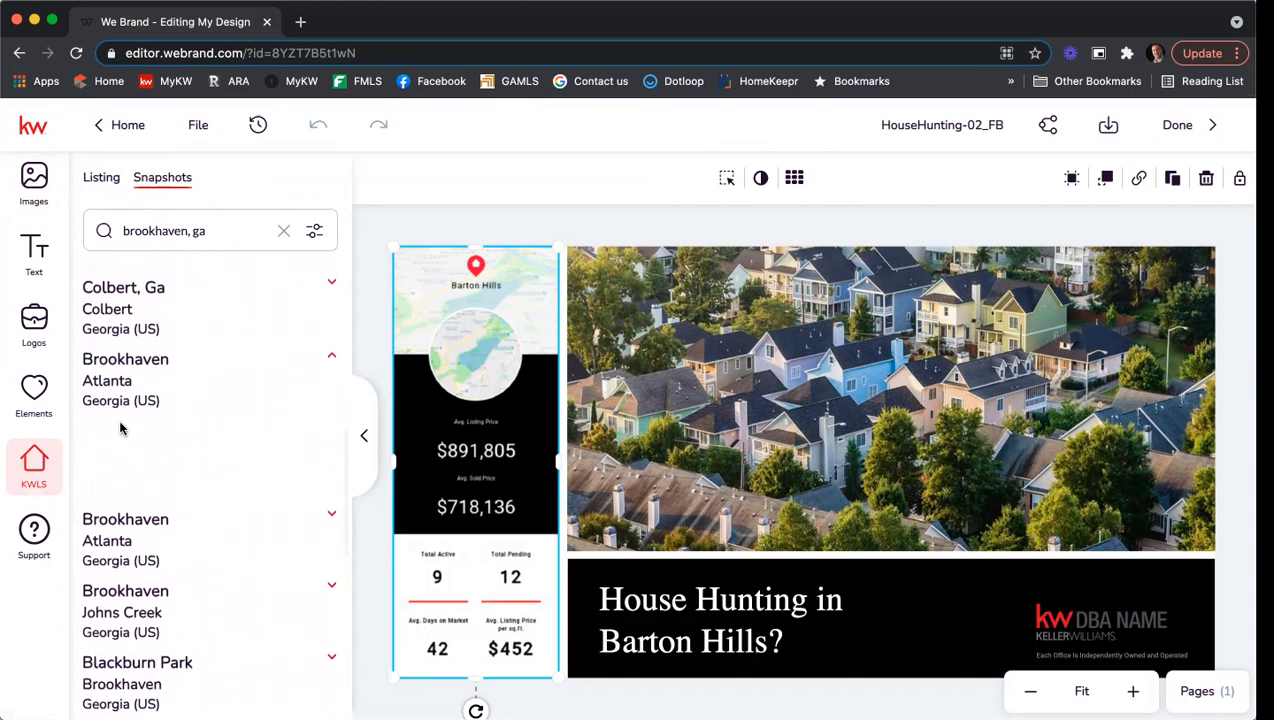
{"action": "scroll", "coordinate": [179, 378], "scroll_direction": "down", "scroll_amount": 2}
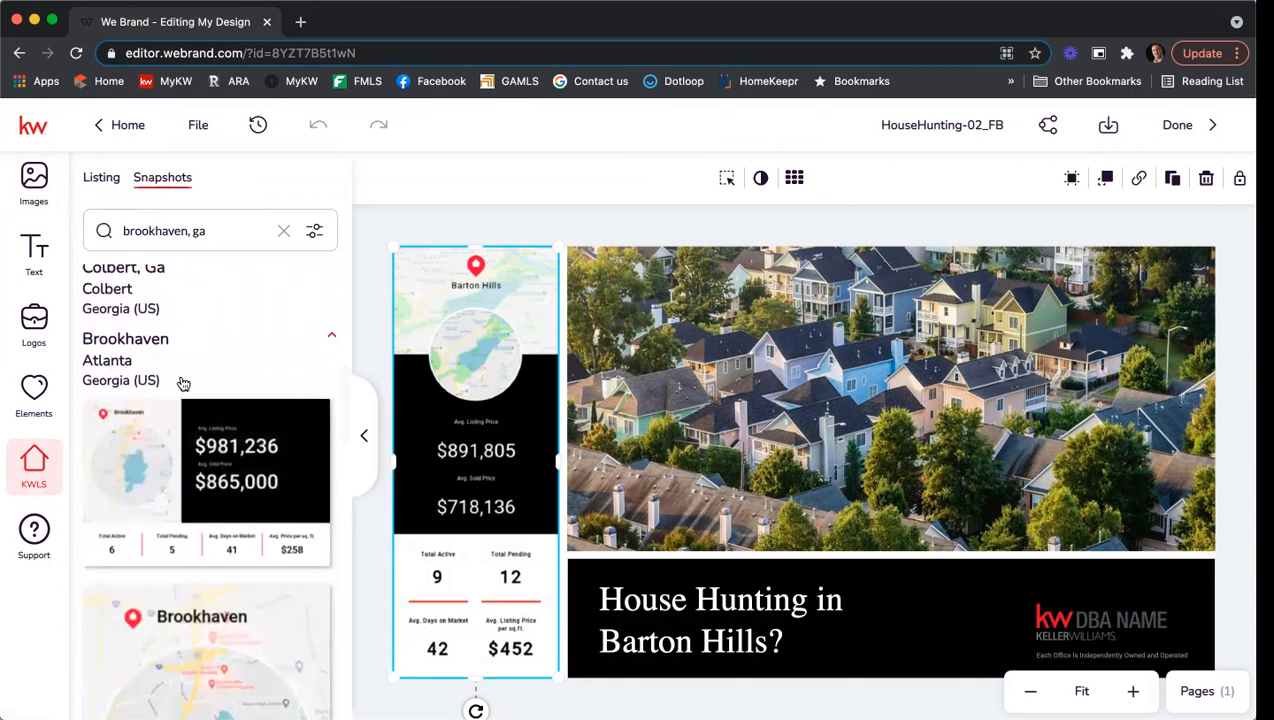
{"action": "mouse_move", "coordinate": [250, 390]}
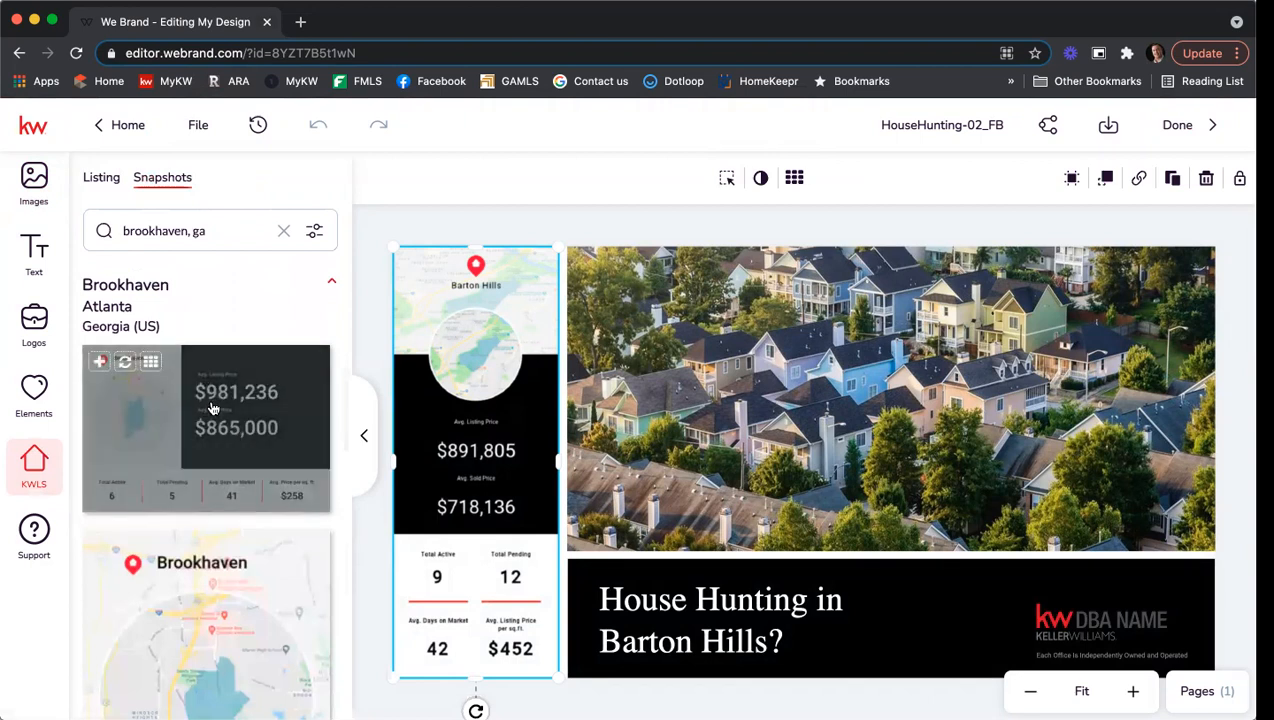
{"action": "scroll", "coordinate": [212, 410], "scroll_direction": "down", "scroll_amount": 5}
{"action": "scroll", "coordinate": [230, 470], "scroll_direction": "down", "scroll_amount": 3}
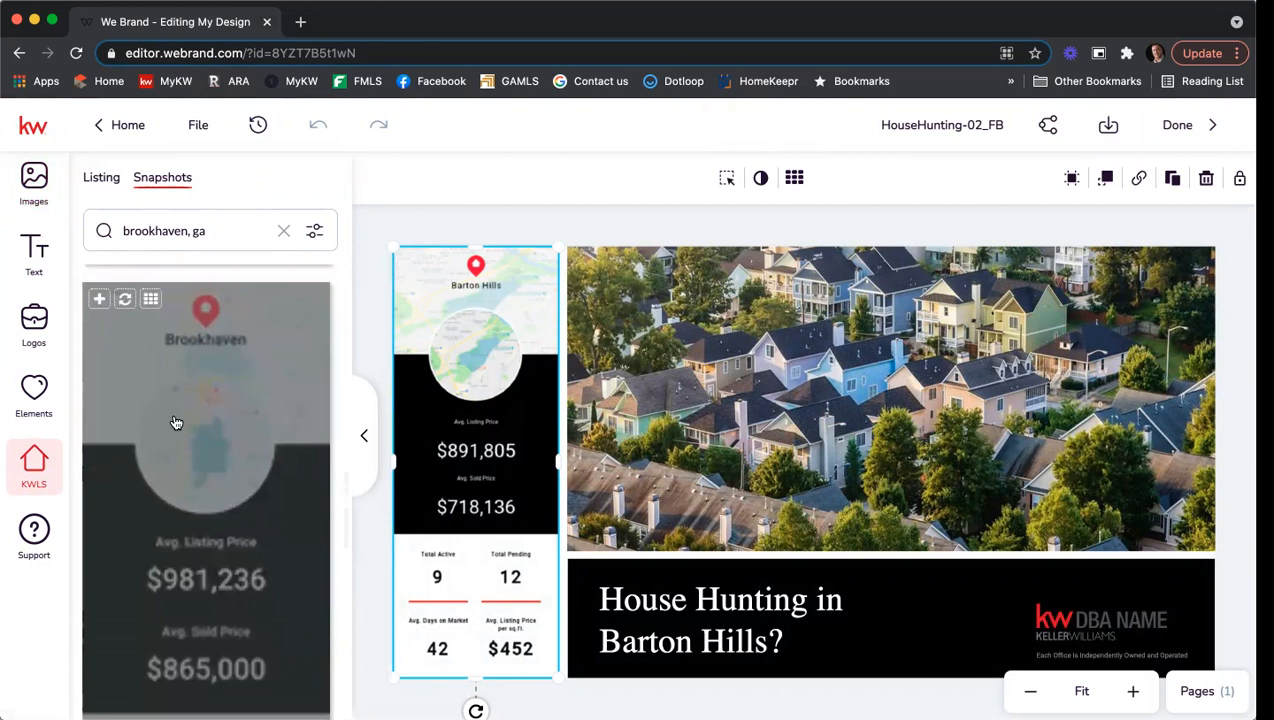
Replace the stats panel with the Brookhaven snapshot showing $981,236 listing and $865,000 sold prices.
{"action": "left_click", "coordinate": [124, 303]}
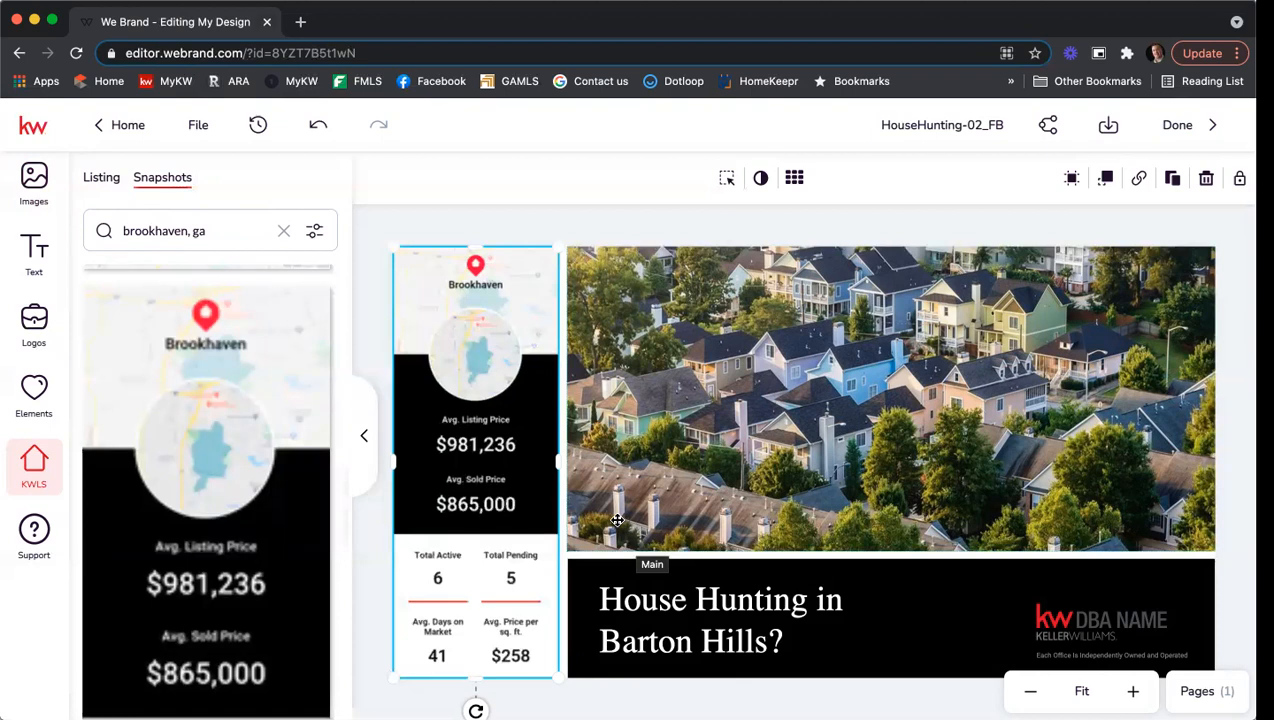
Change 'Barton Hills' in the headline to 'Brookhaven'.
{"action": "left_click", "coordinate": [717, 658]}
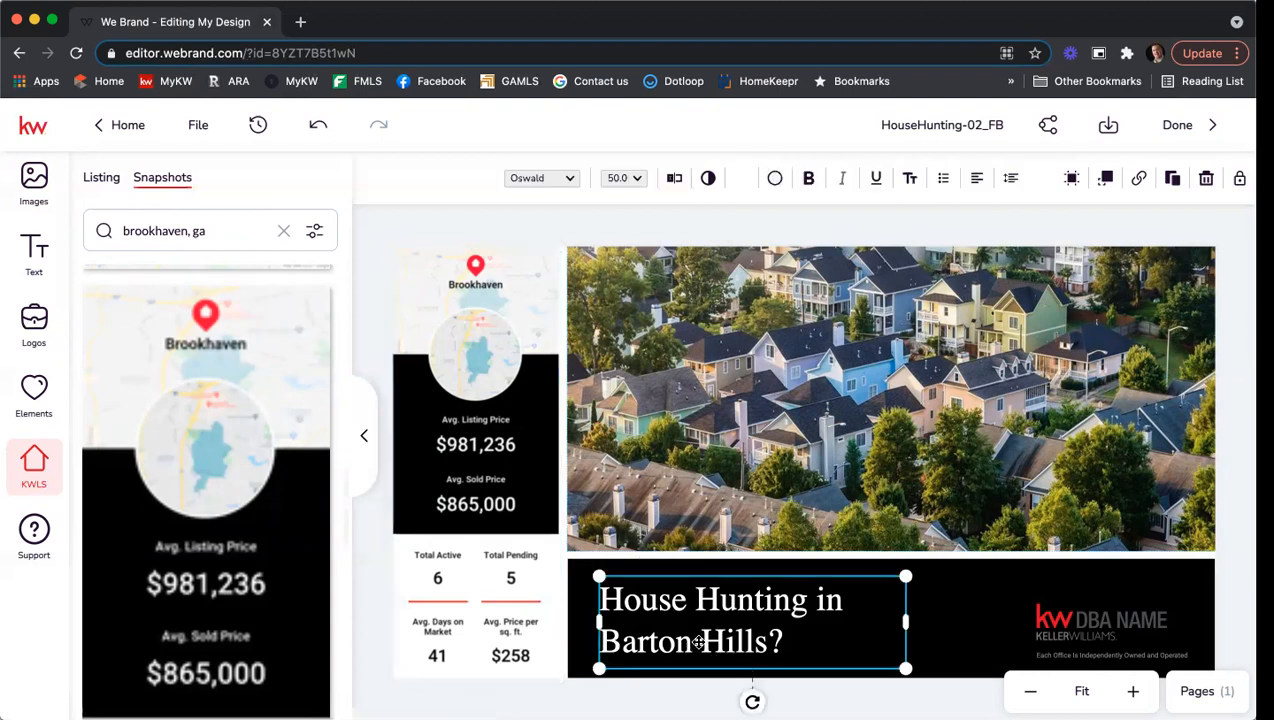
{"action": "double_click", "coordinate": [699, 643]}
{"action": "left_click_drag", "start_coordinate": [764, 641], "coordinate": [547, 628]}
{"action": "type", "text": "Brooka?"}
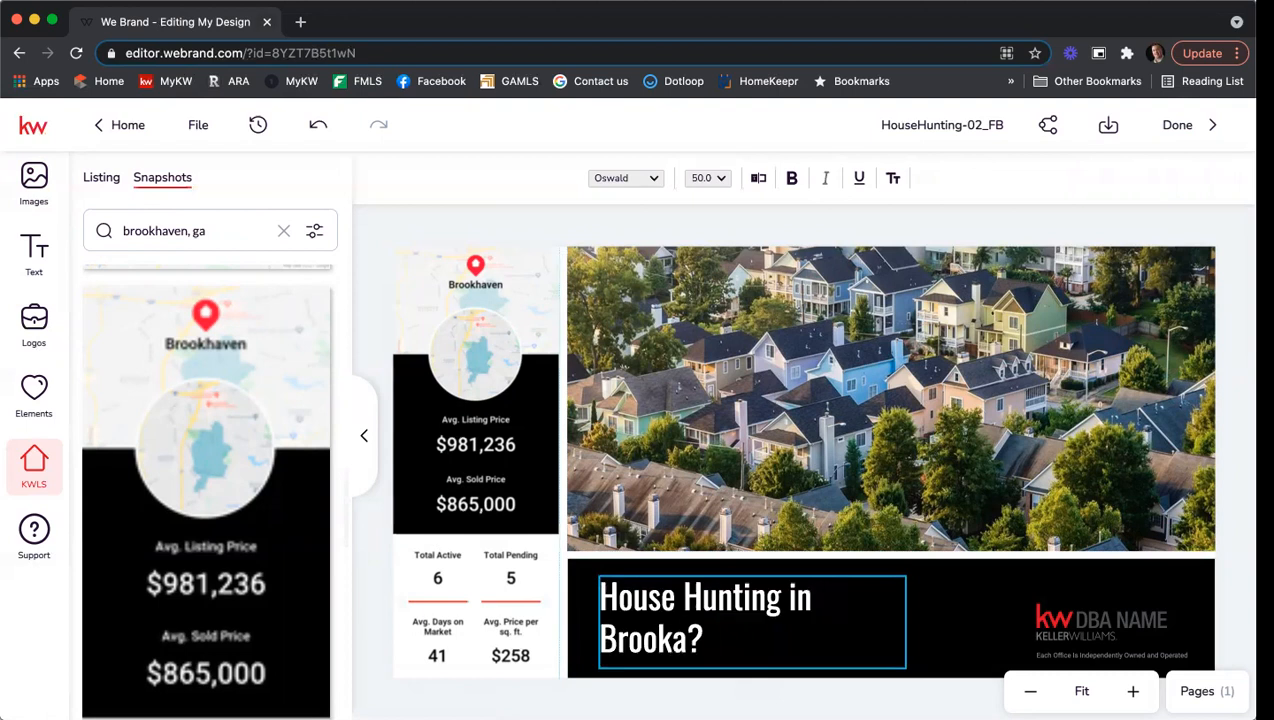
{"action": "key", "text": "BackSpace"}
{"action": "type", "text": "haven"}
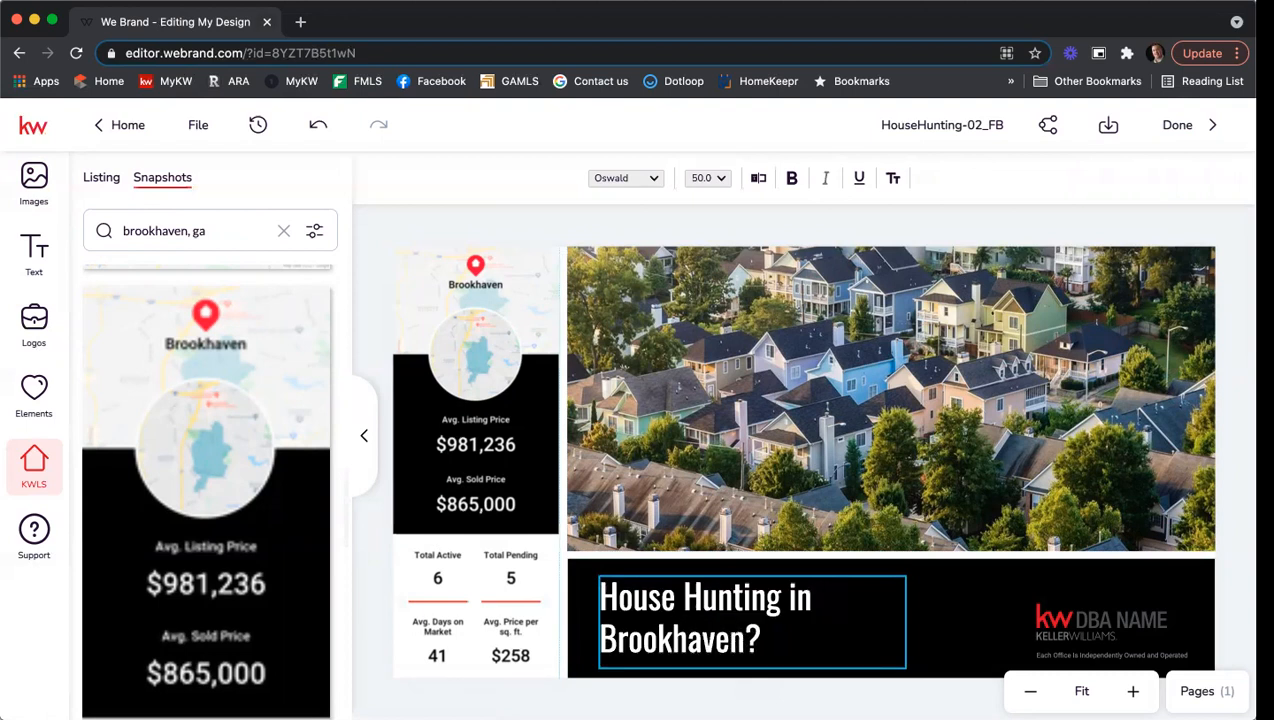
{"action": "key", "text": "Escape"}
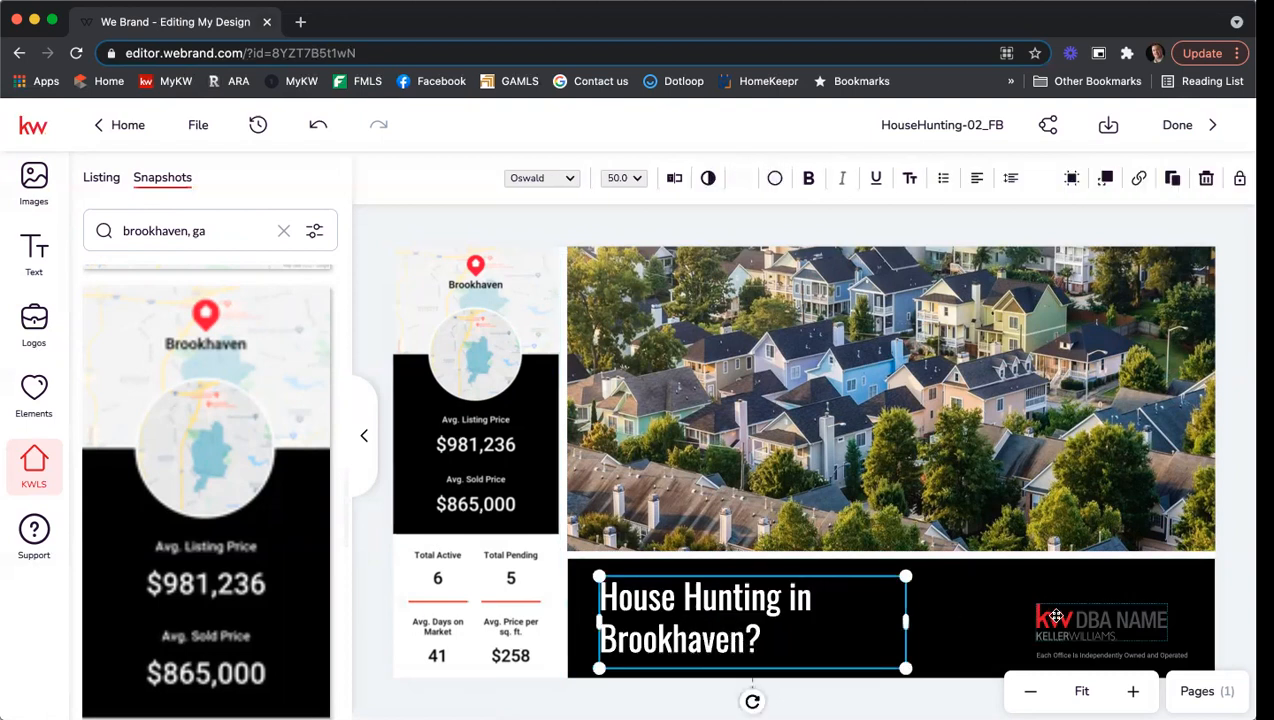
{"action": "left_click", "coordinate": [972, 600]}
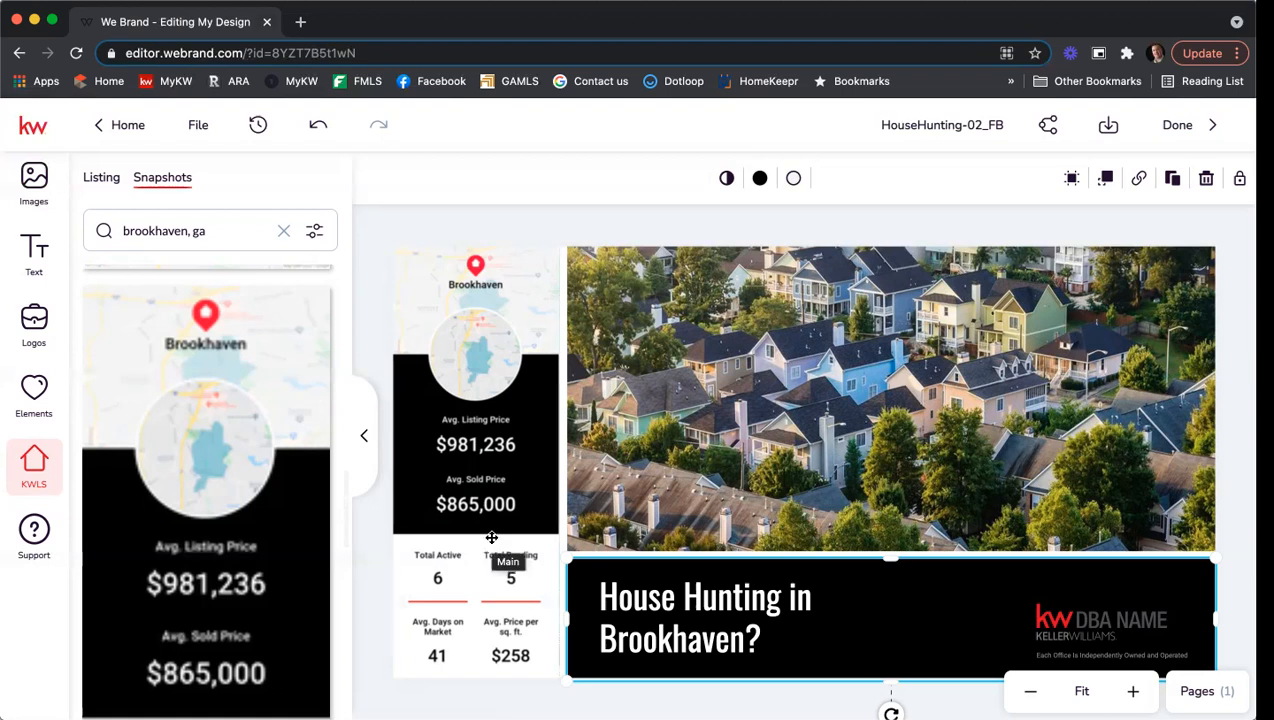
Replace the aerial photo with the blue bungalow from Workspace > House Exteriors.
{"action": "left_click", "coordinate": [946, 353]}
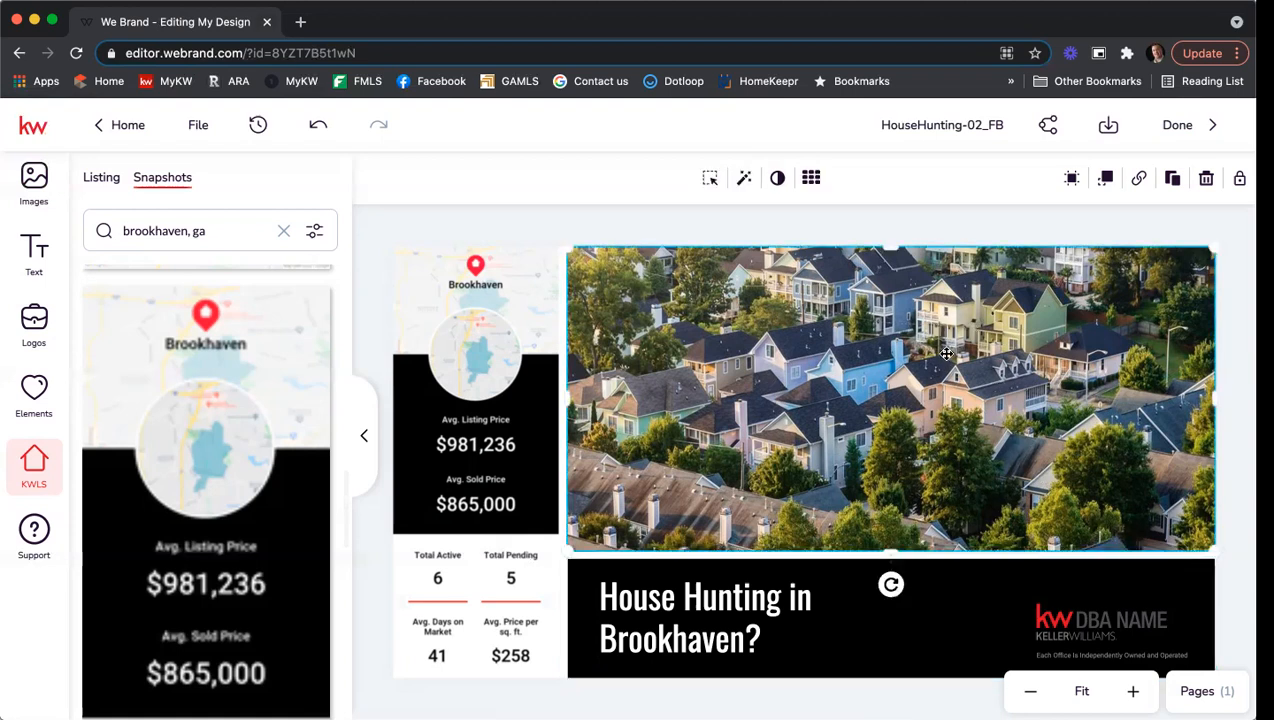
{"action": "left_click", "coordinate": [35, 177]}
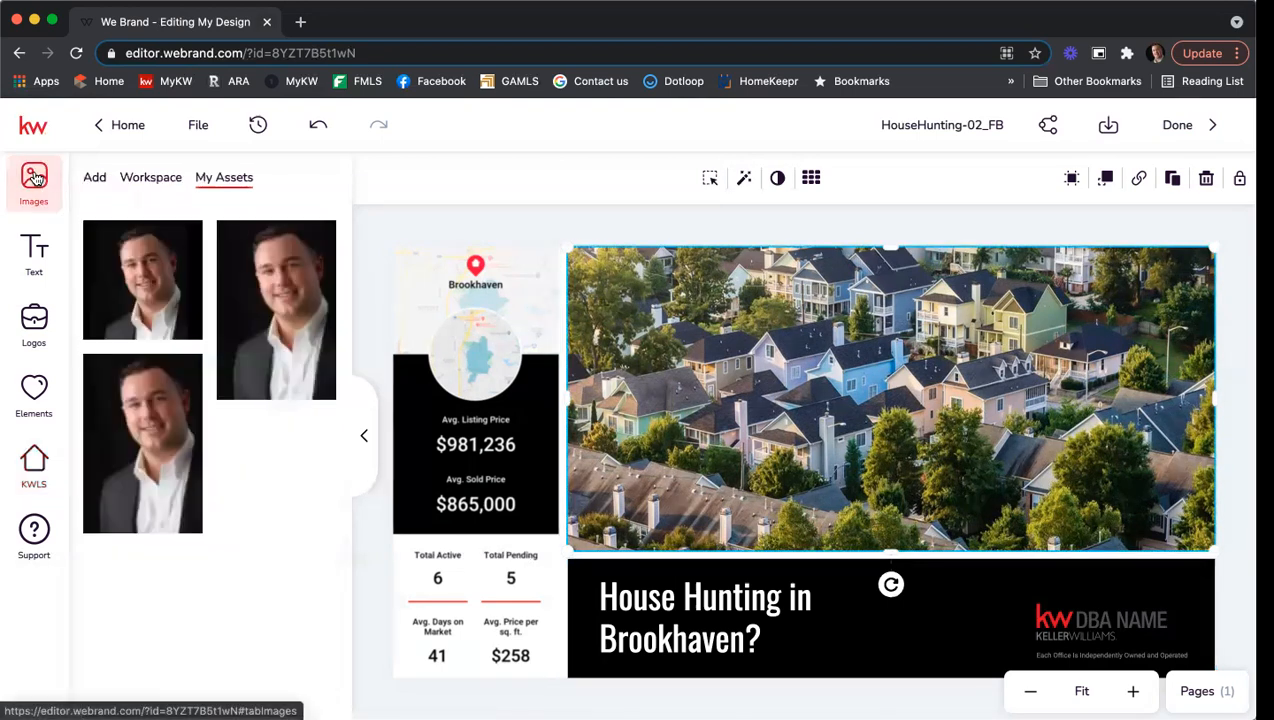
{"action": "left_click", "coordinate": [153, 180]}
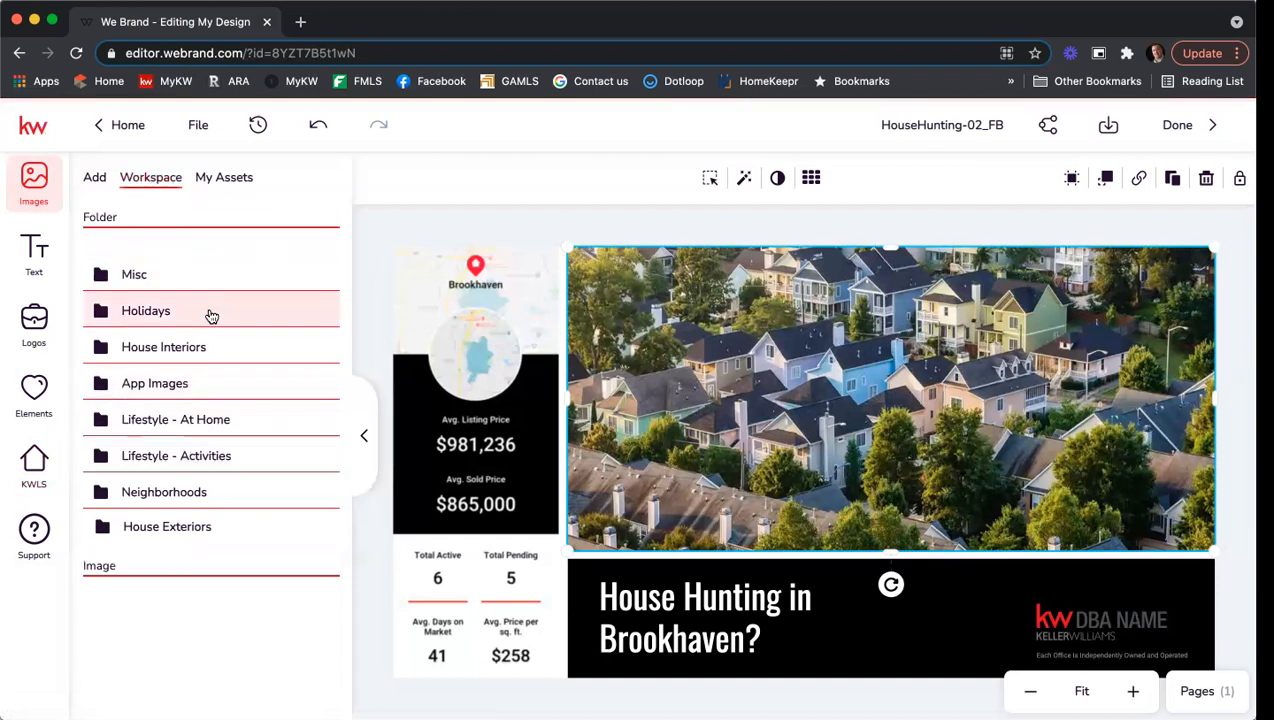
{"action": "left_click", "coordinate": [175, 530]}
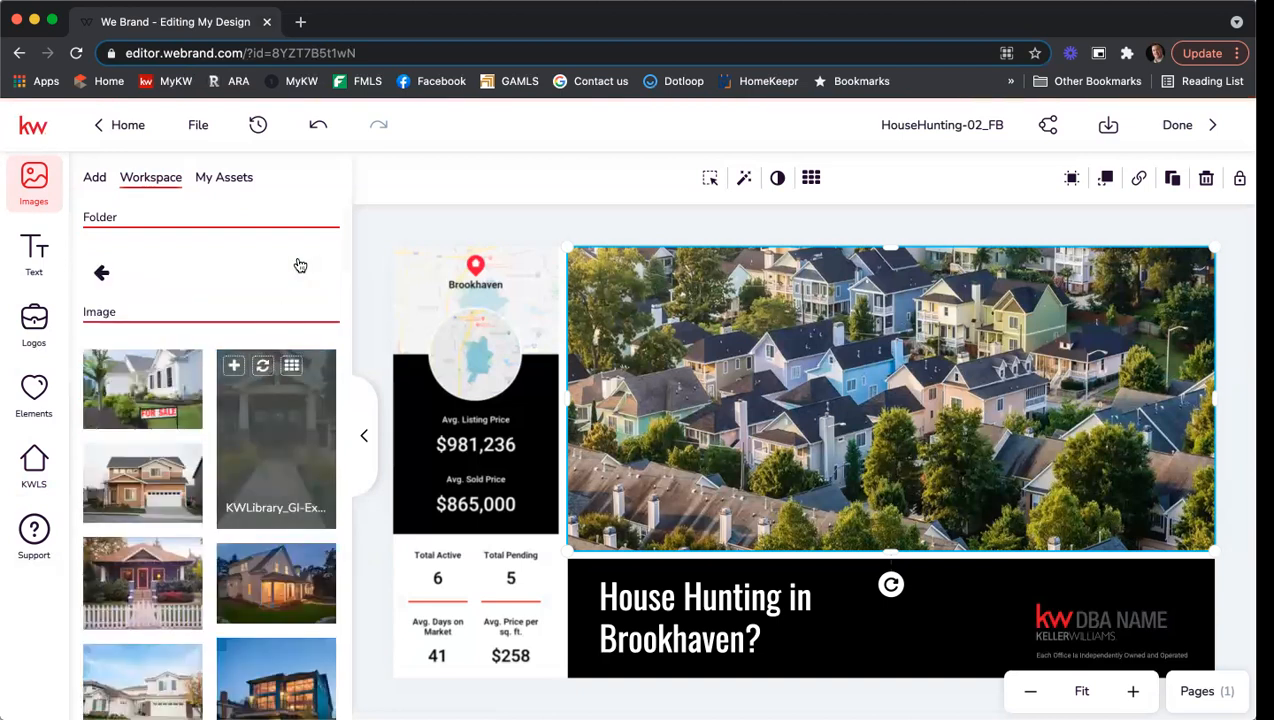
{"action": "scroll", "coordinate": [330, 268], "scroll_direction": "down", "scroll_amount": 2}
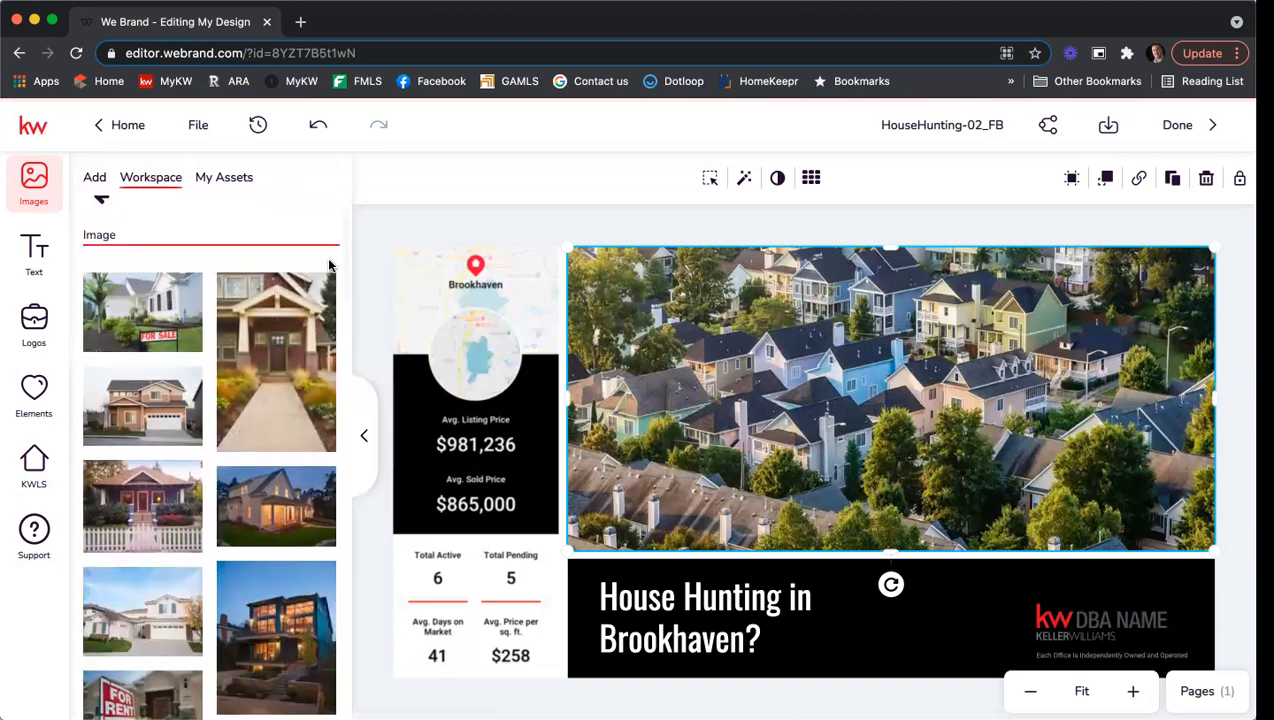
{"action": "scroll", "coordinate": [329, 265], "scroll_direction": "down", "scroll_amount": 2}
{"action": "mouse_move", "coordinate": [148, 434]}
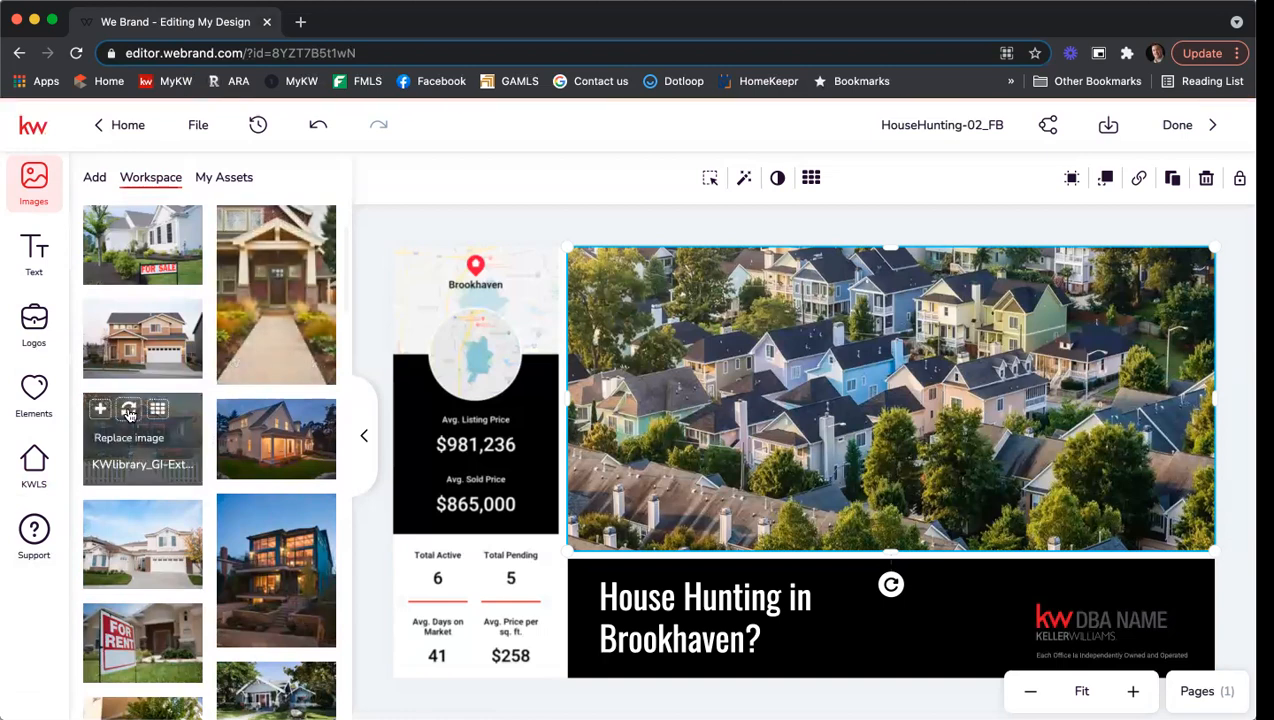
{"action": "left_click", "coordinate": [129, 413]}
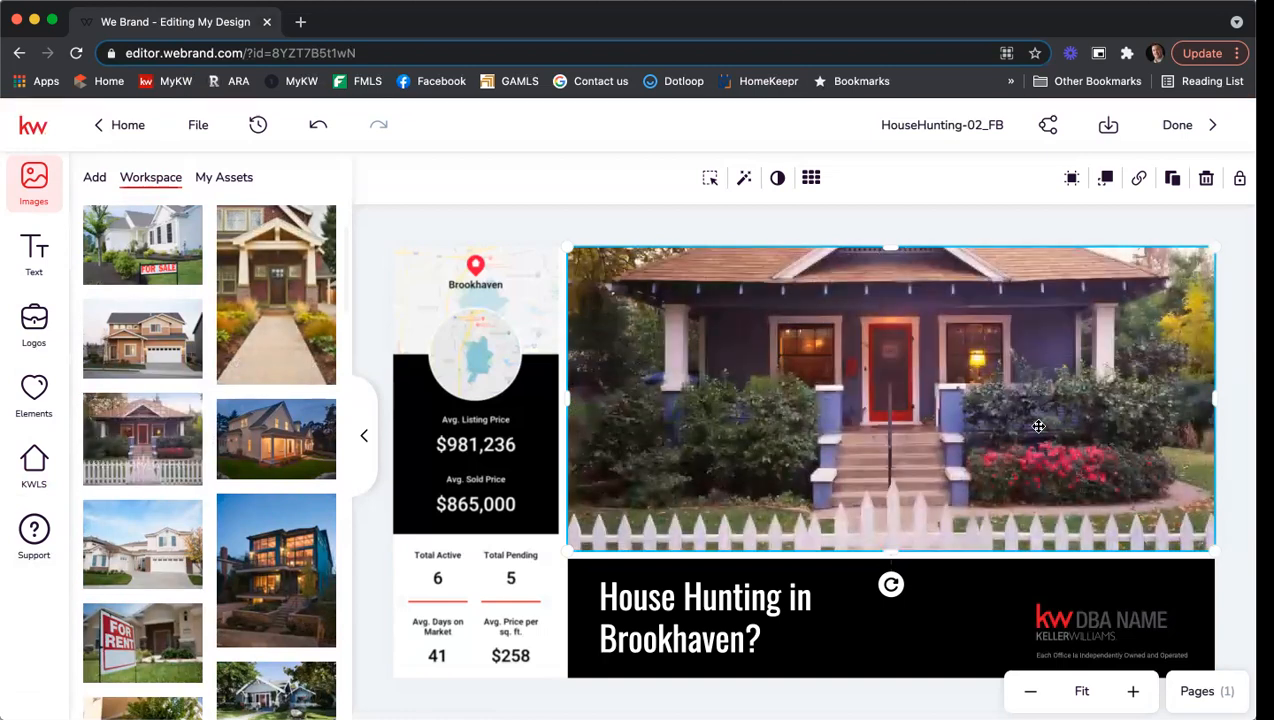
Reposition the bungalow photo downward so its roof shows.
{"action": "left_click", "coordinate": [711, 180]}
{"action": "left_click_drag", "start_coordinate": [912, 362], "coordinate": [921, 421]}
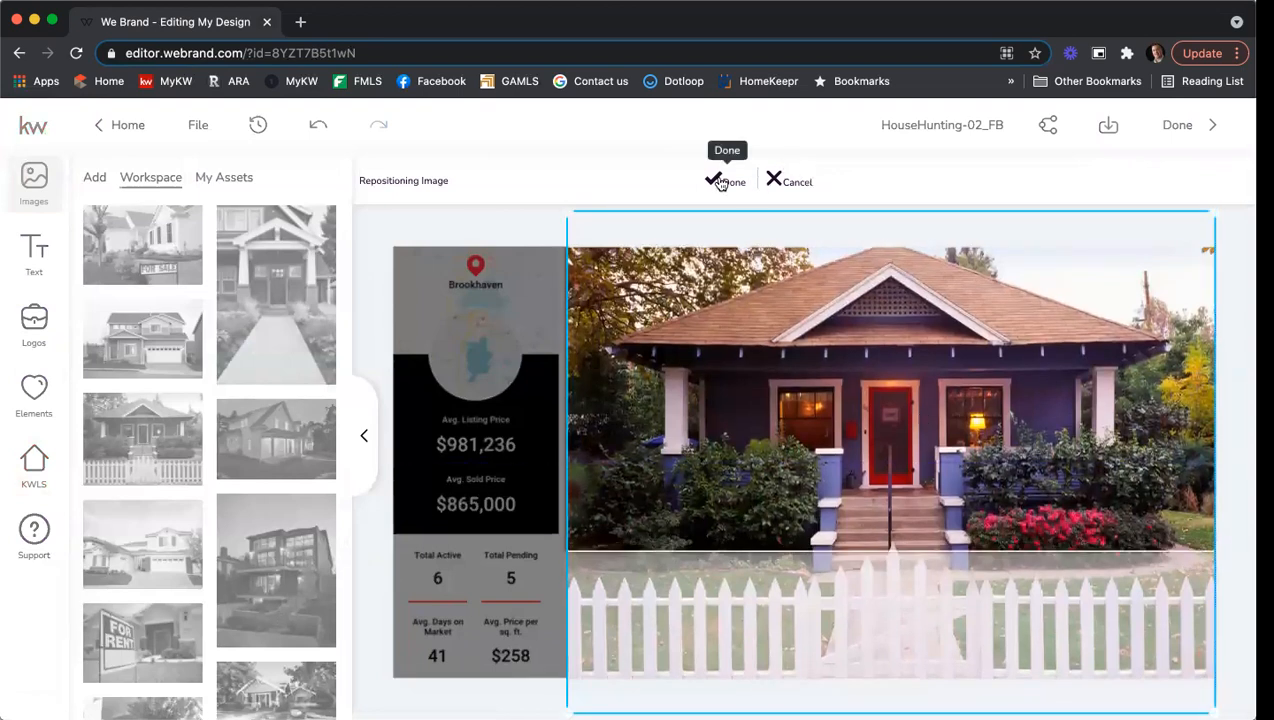
{"action": "left_click", "coordinate": [725, 181]}
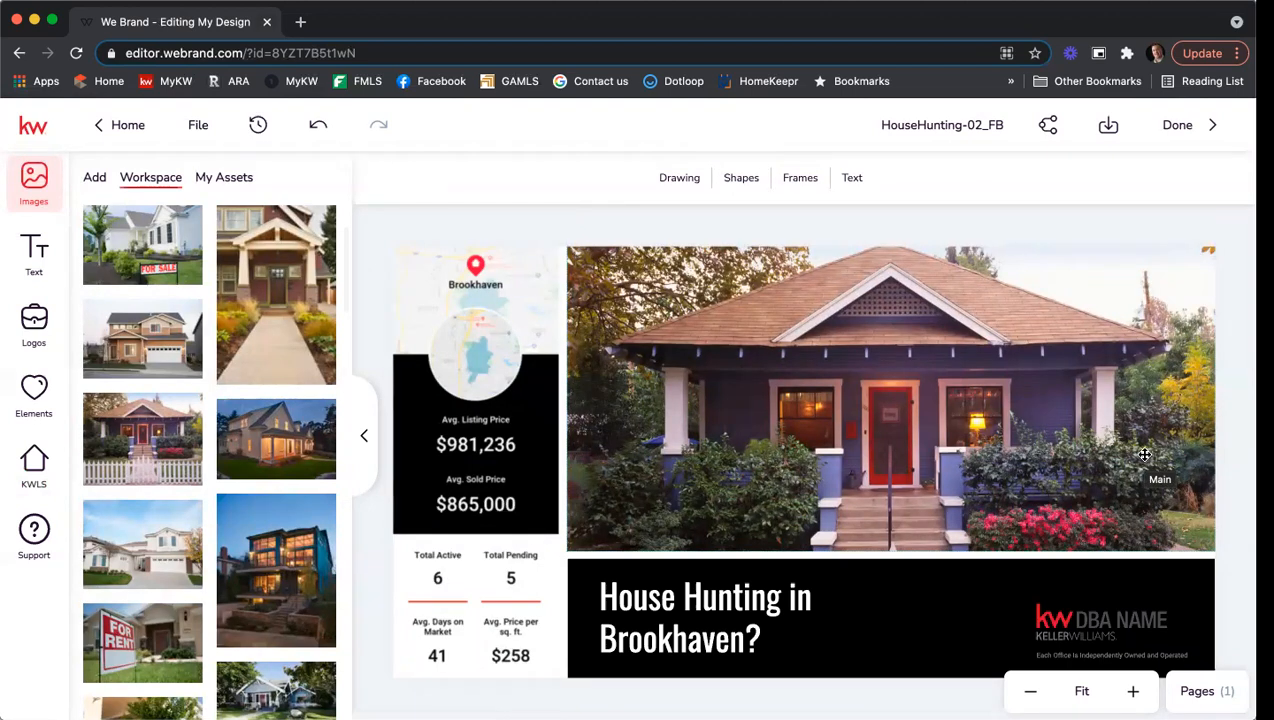
{"action": "scroll", "coordinate": [287, 502], "scroll_direction": "down", "scroll_amount": 4}
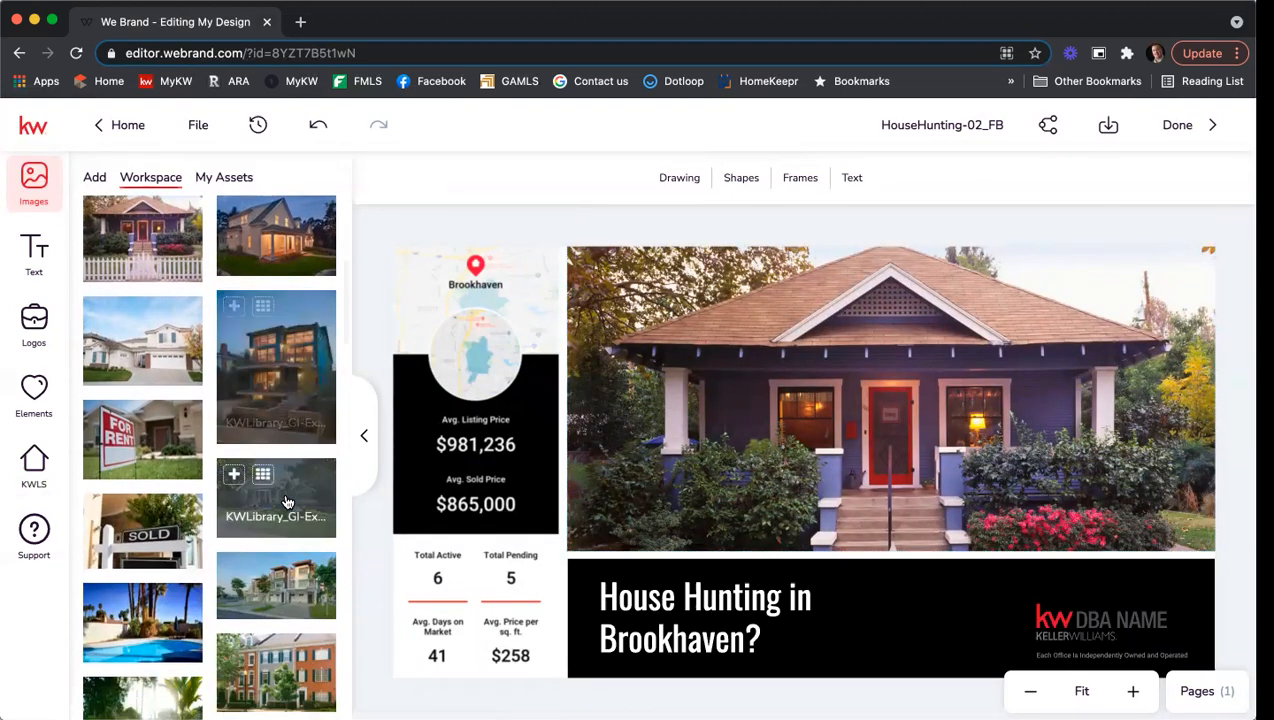
{"action": "scroll", "coordinate": [288, 500], "scroll_direction": "up", "scroll_amount": 7}
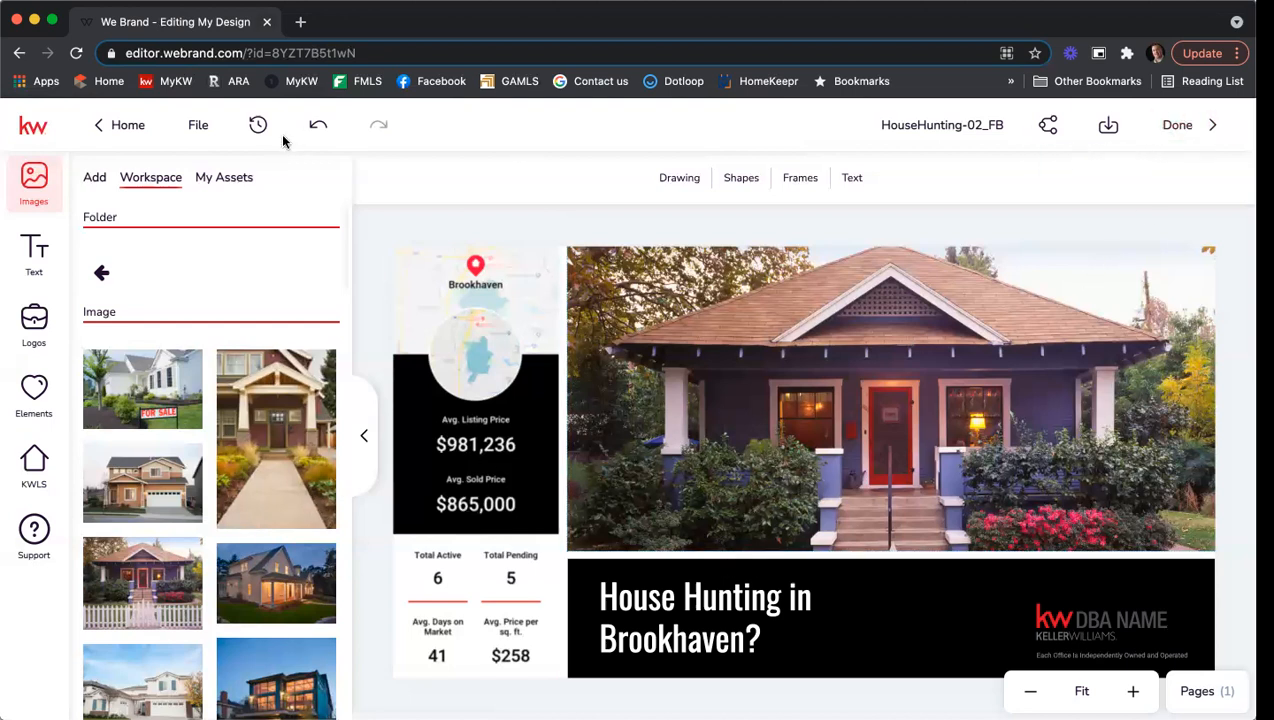
Return Home from the Brookhaven design, discarding unsaved changes.
{"action": "left_click", "coordinate": [101, 131]}
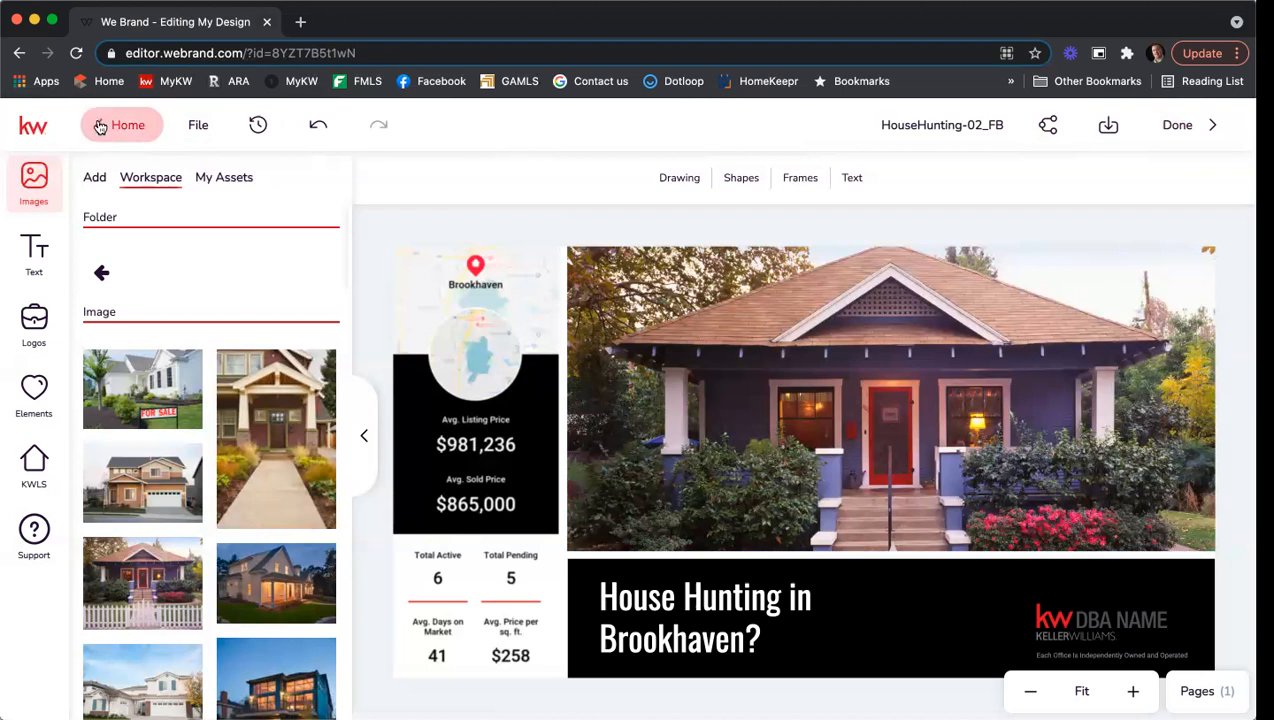
{"action": "left_click", "coordinate": [570, 467]}
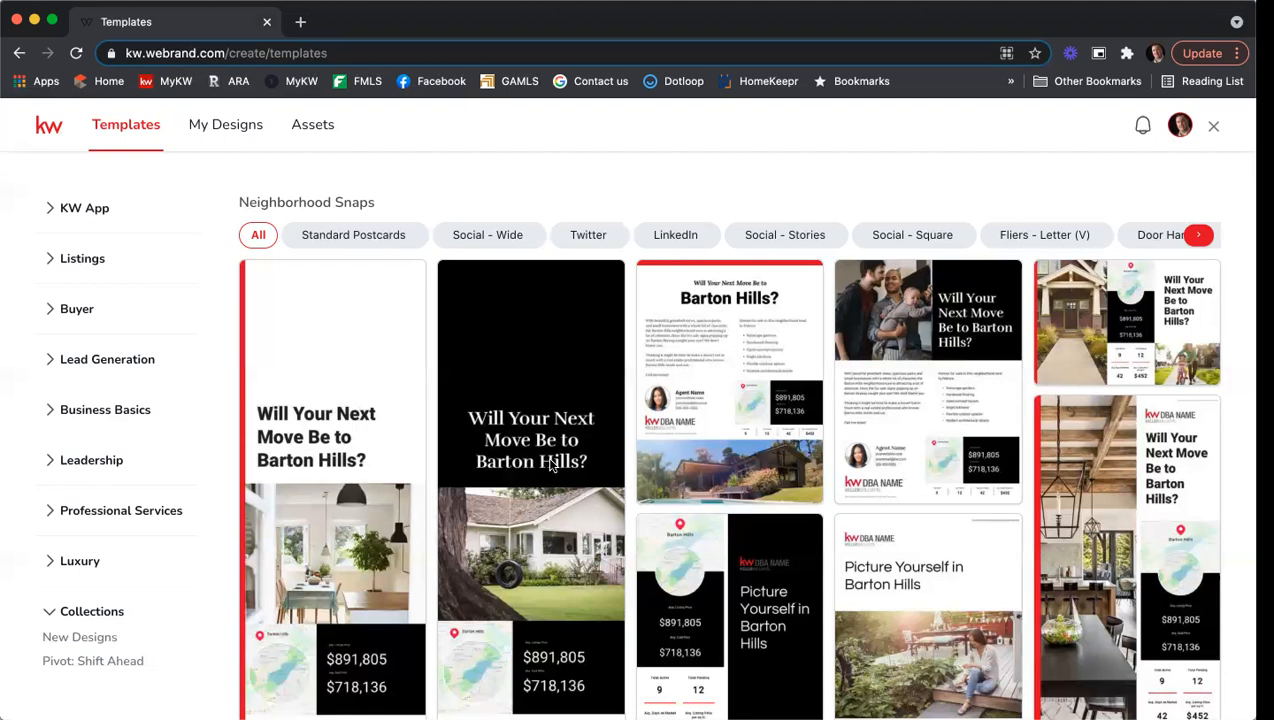
Expand Listings in the sidebar and show the Listing Presentation templates.
{"action": "mouse_move", "coordinate": [549, 466]}
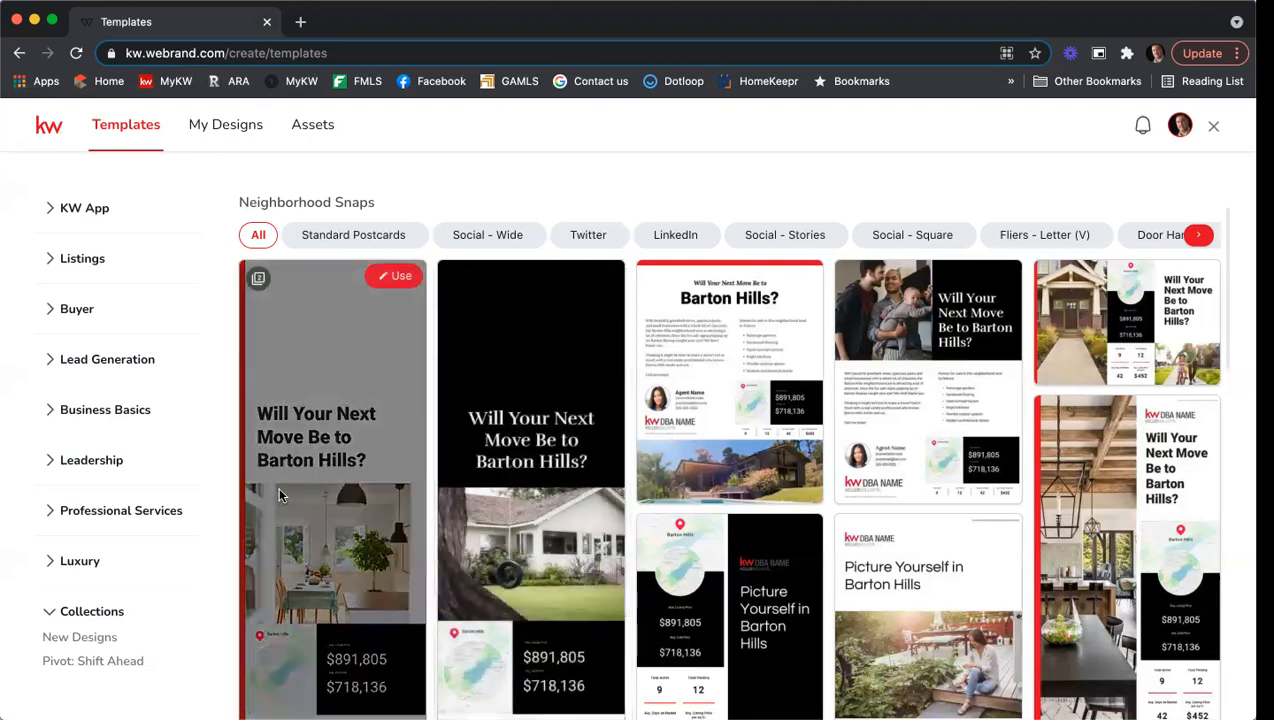
{"action": "left_click", "coordinate": [84, 259]}
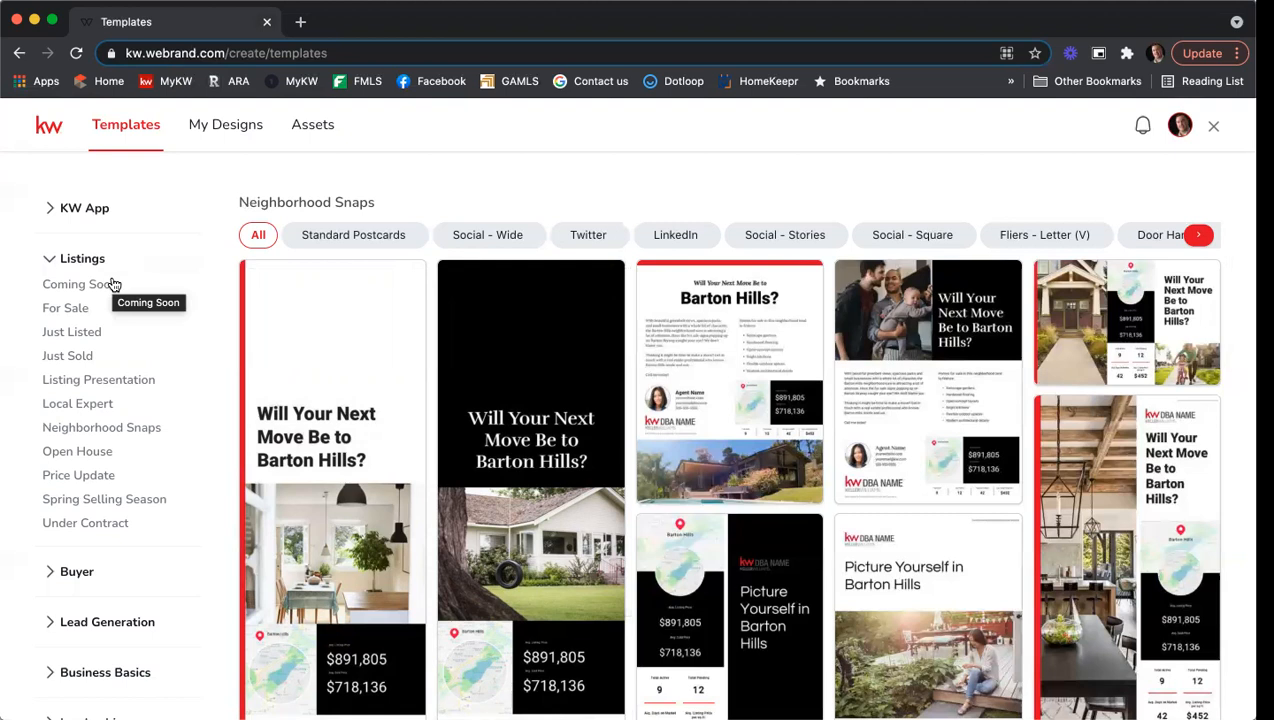
{"action": "left_click", "coordinate": [78, 381]}
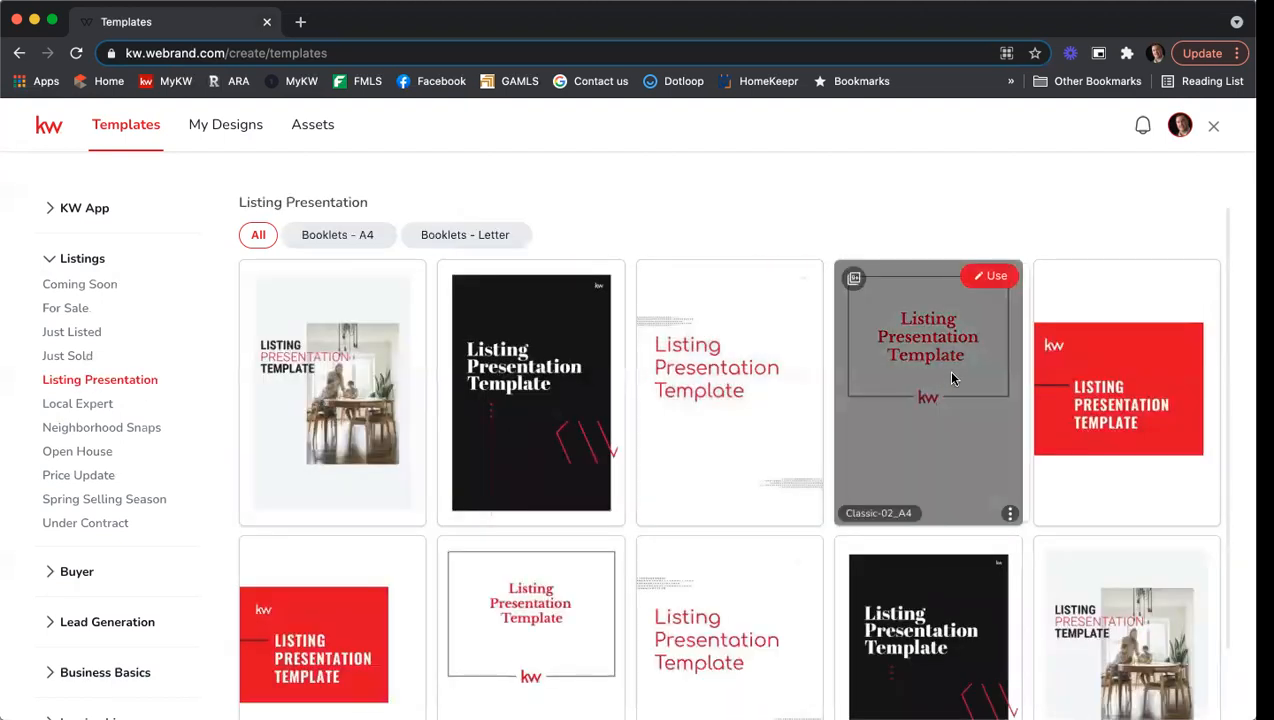
Filter Listing Presentation to Booklets - A4, showing Classic-01_A4, Approachable_A4, Modern-02_A4 and others.
{"action": "scroll", "coordinate": [1150, 204], "scroll_direction": "down", "scroll_amount": 1}
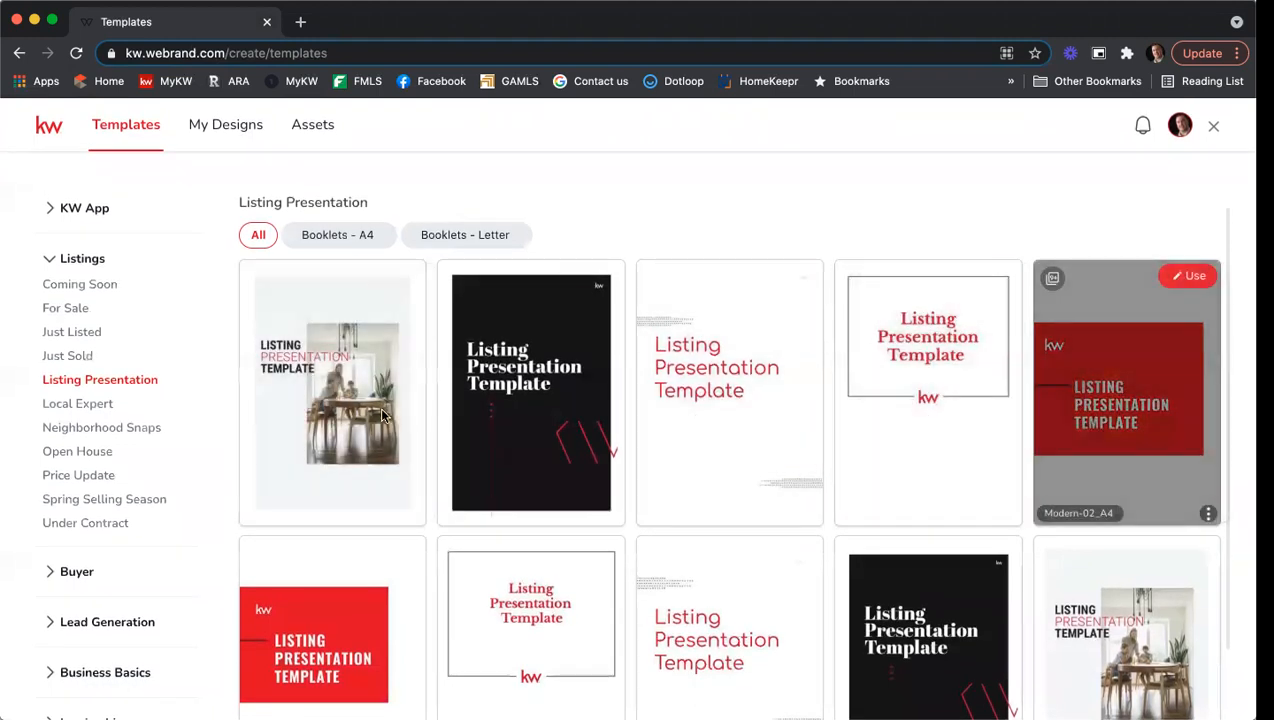
{"action": "scroll", "coordinate": [381, 415], "scroll_direction": "down", "scroll_amount": 2}
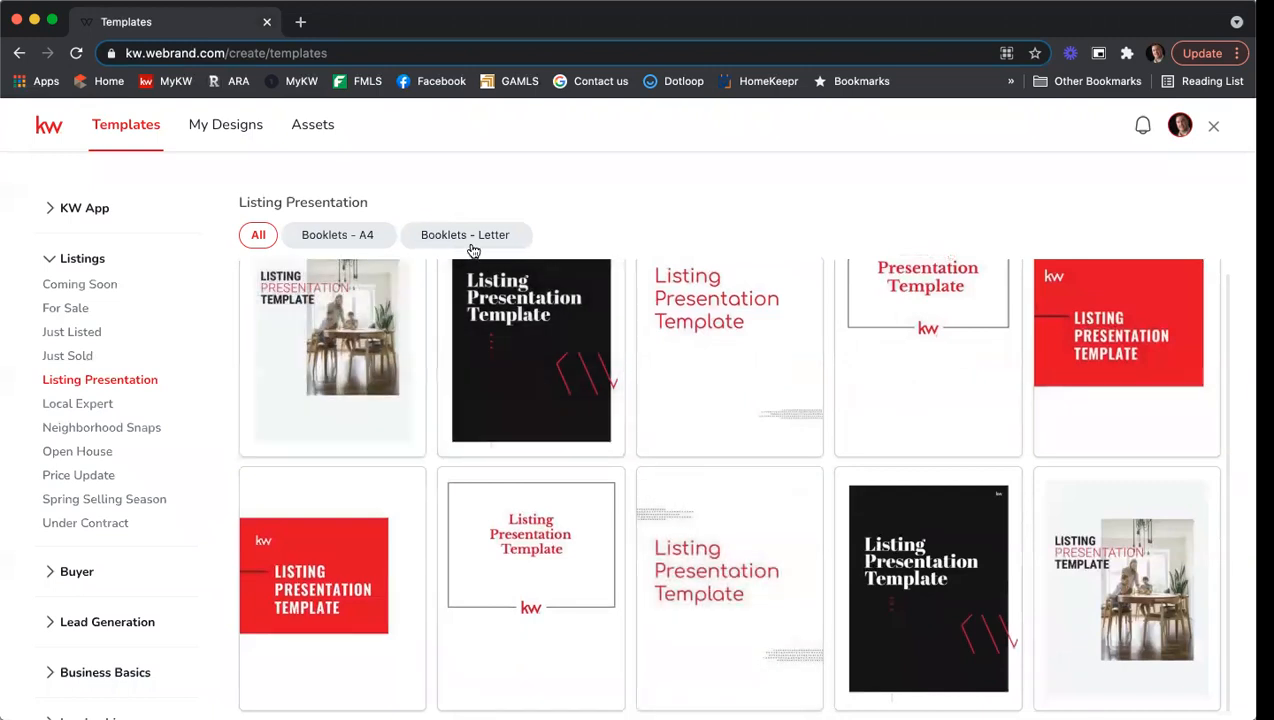
{"action": "left_click", "coordinate": [473, 242]}
{"action": "left_click", "coordinate": [357, 240]}
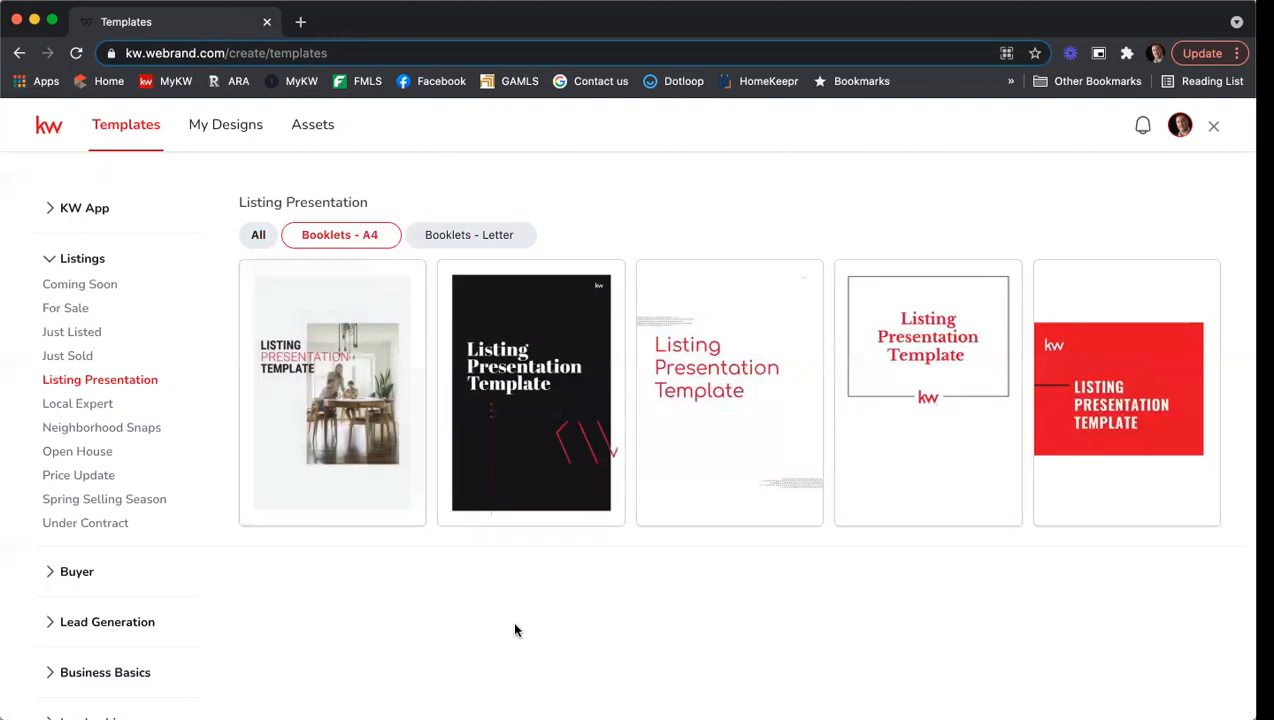
{"action": "mouse_move", "coordinate": [364, 486]}
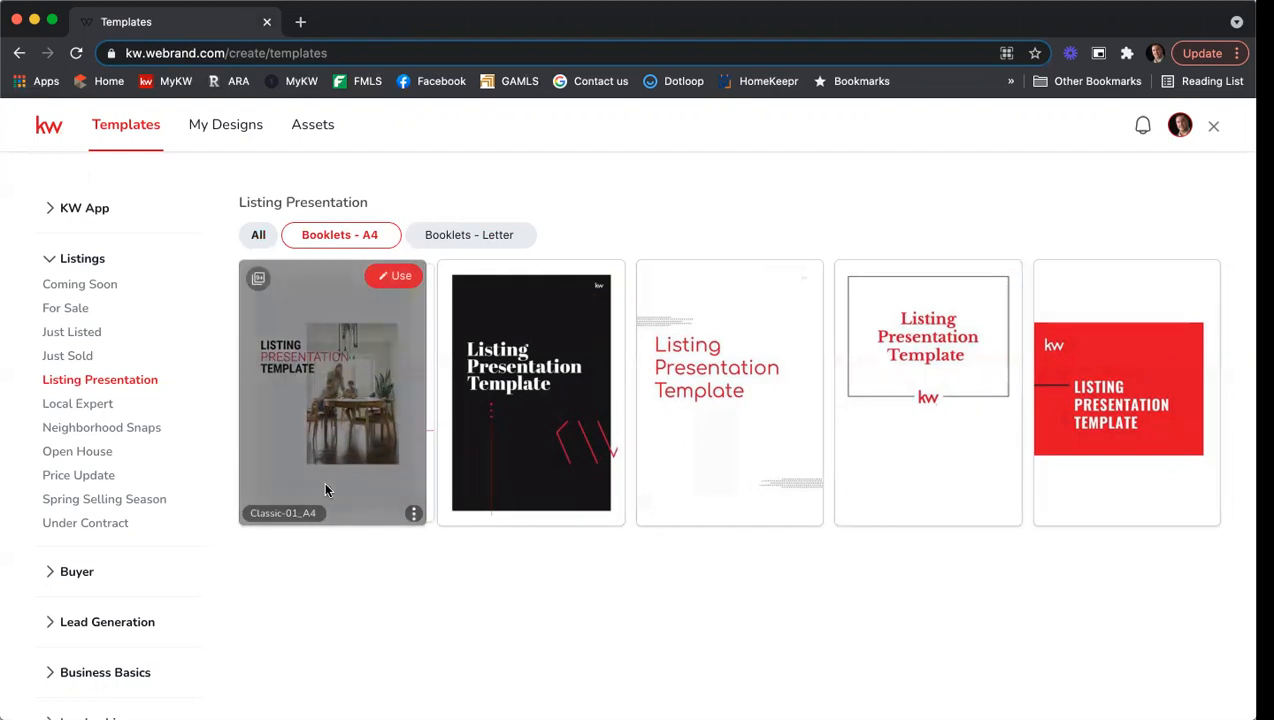
Start a design from Classic-01_A4 and dismiss the print-order notice.
{"action": "left_click", "coordinate": [396, 278]}
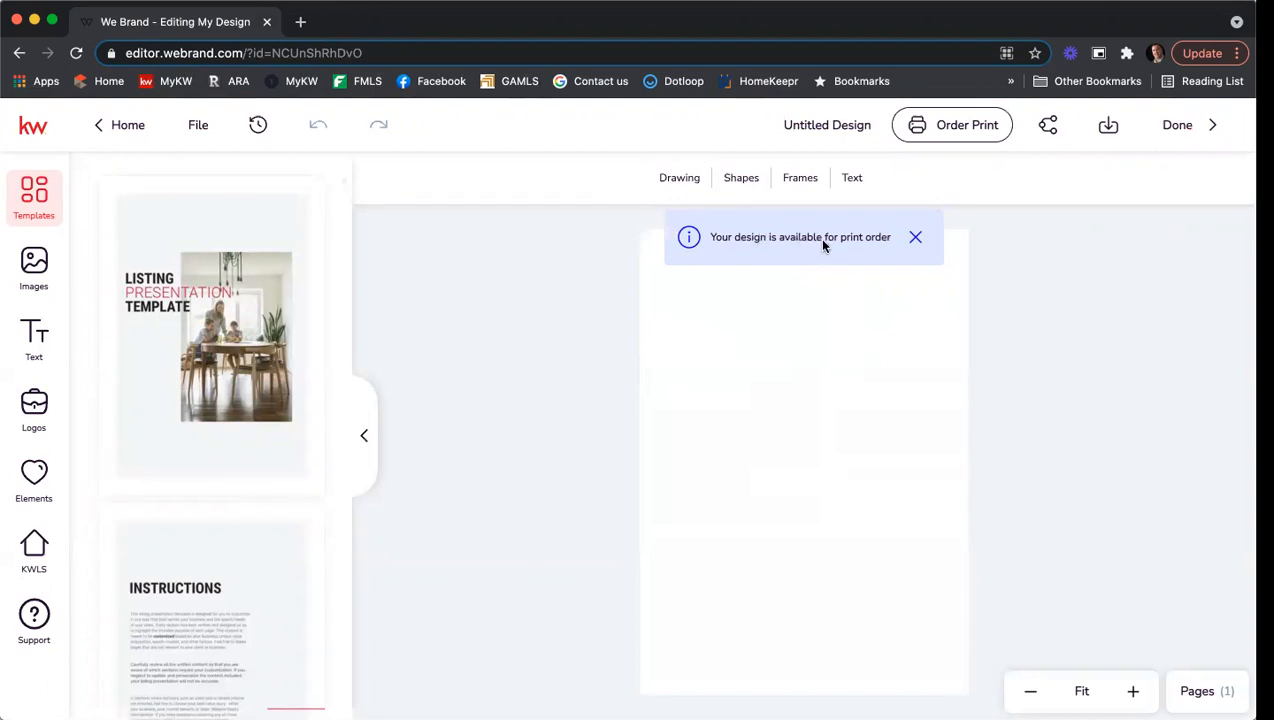
{"action": "left_click", "coordinate": [916, 238]}
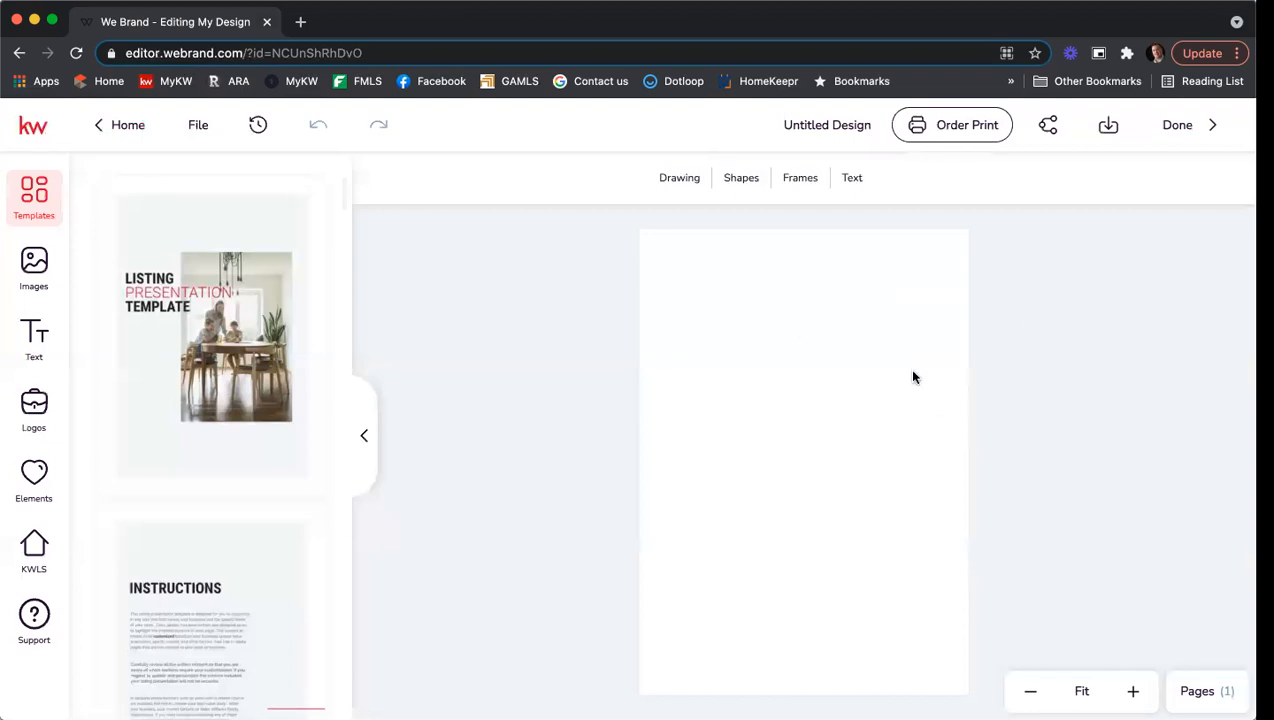
{"action": "scroll", "coordinate": [236, 255], "scroll_direction": "down", "scroll_amount": 3}
{"action": "scroll", "coordinate": [236, 255], "scroll_direction": "down", "scroll_amount": 10}
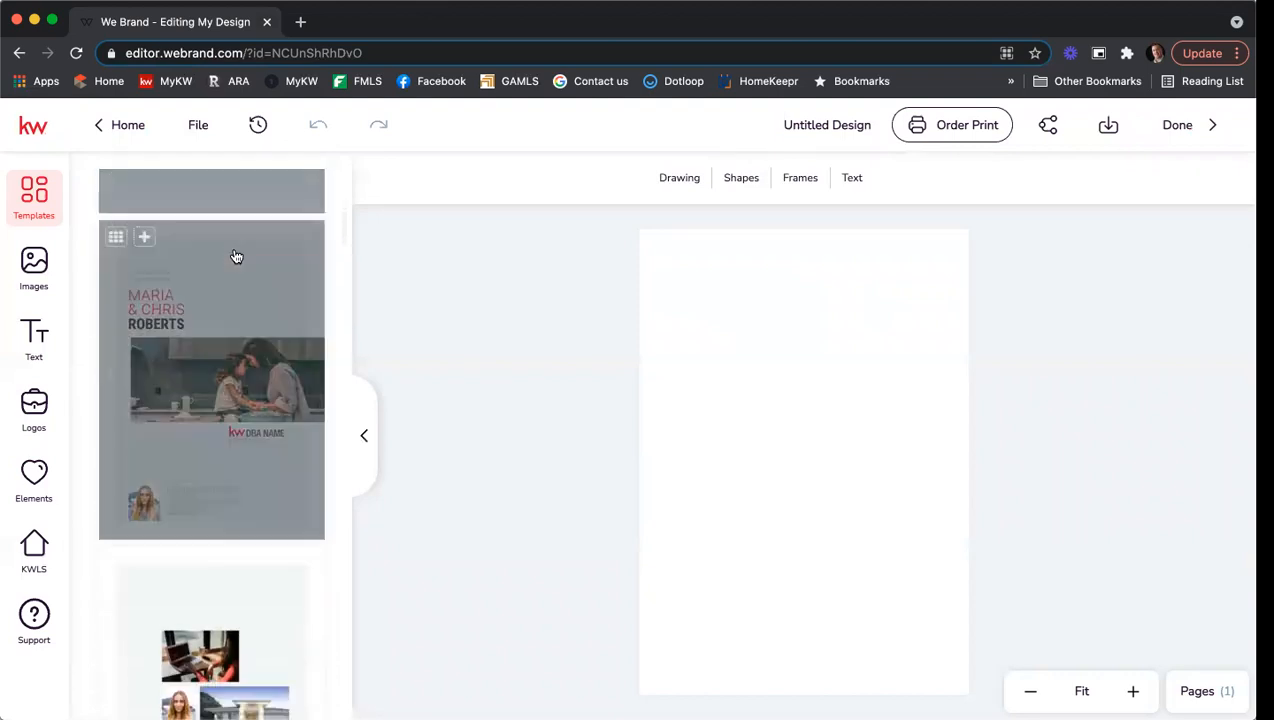
{"action": "scroll", "coordinate": [230, 262], "scroll_direction": "down", "scroll_amount": 3}
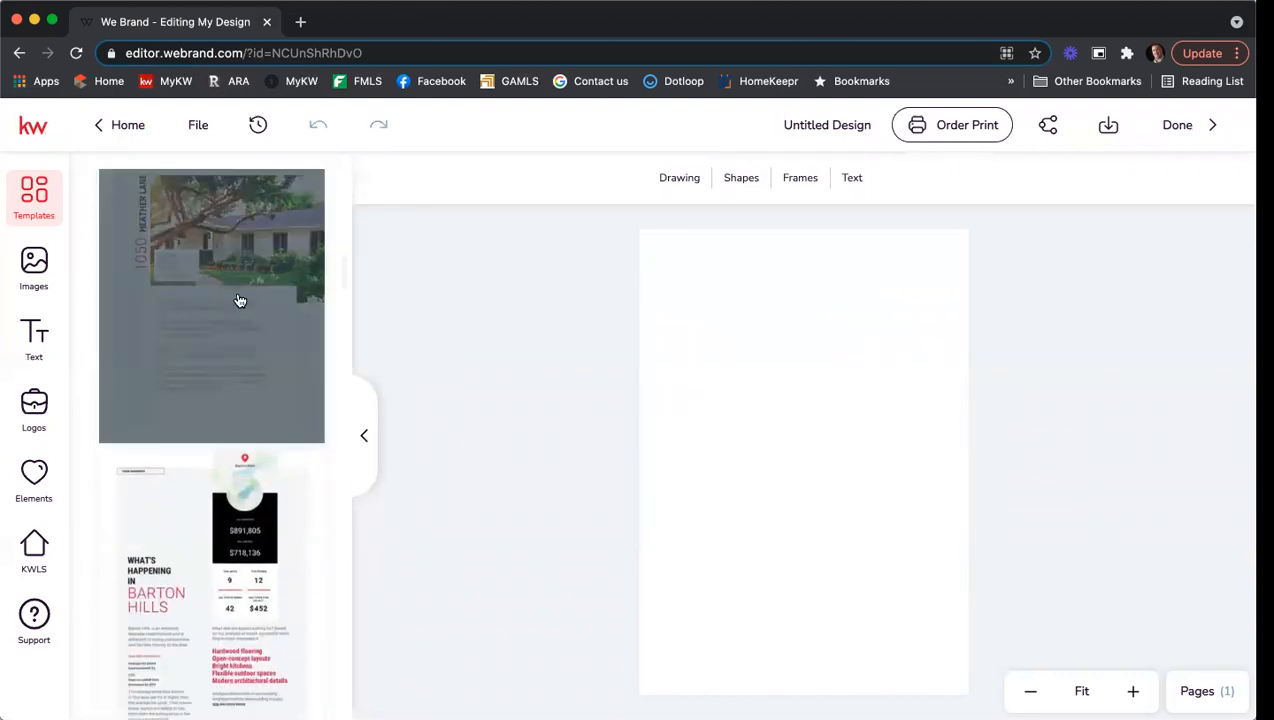
{"action": "scroll", "coordinate": [238, 290], "scroll_direction": "up", "scroll_amount": 5}
{"action": "scroll", "coordinate": [240, 300], "scroll_direction": "up", "scroll_amount": 5}
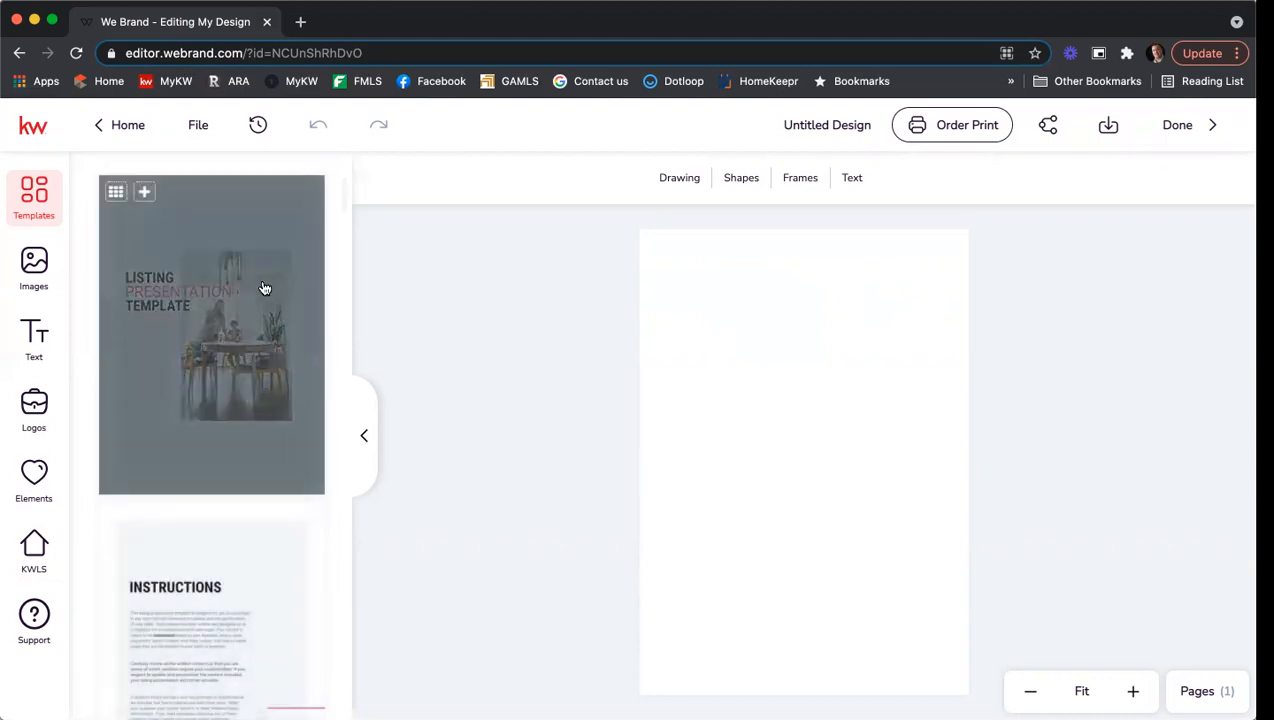
Add the template's cover as a page and delete the blank first page.
{"action": "left_click", "coordinate": [145, 194]}
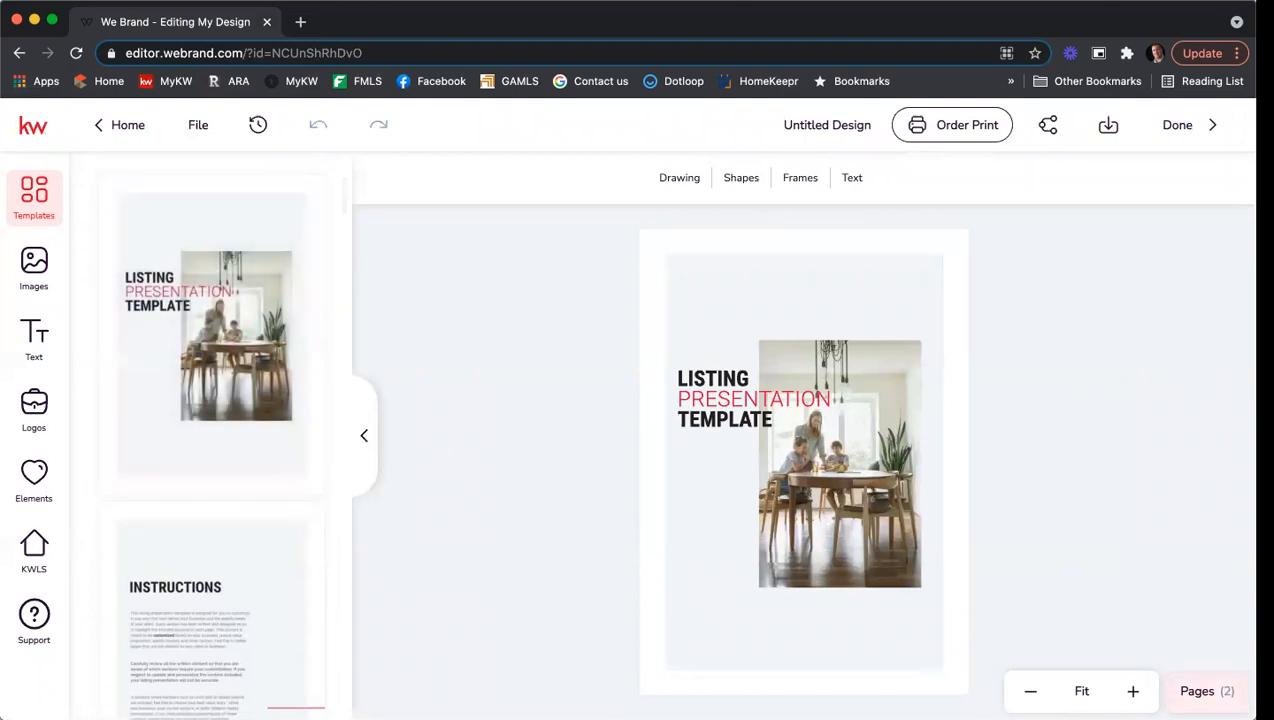
{"action": "left_click", "coordinate": [1207, 691]}
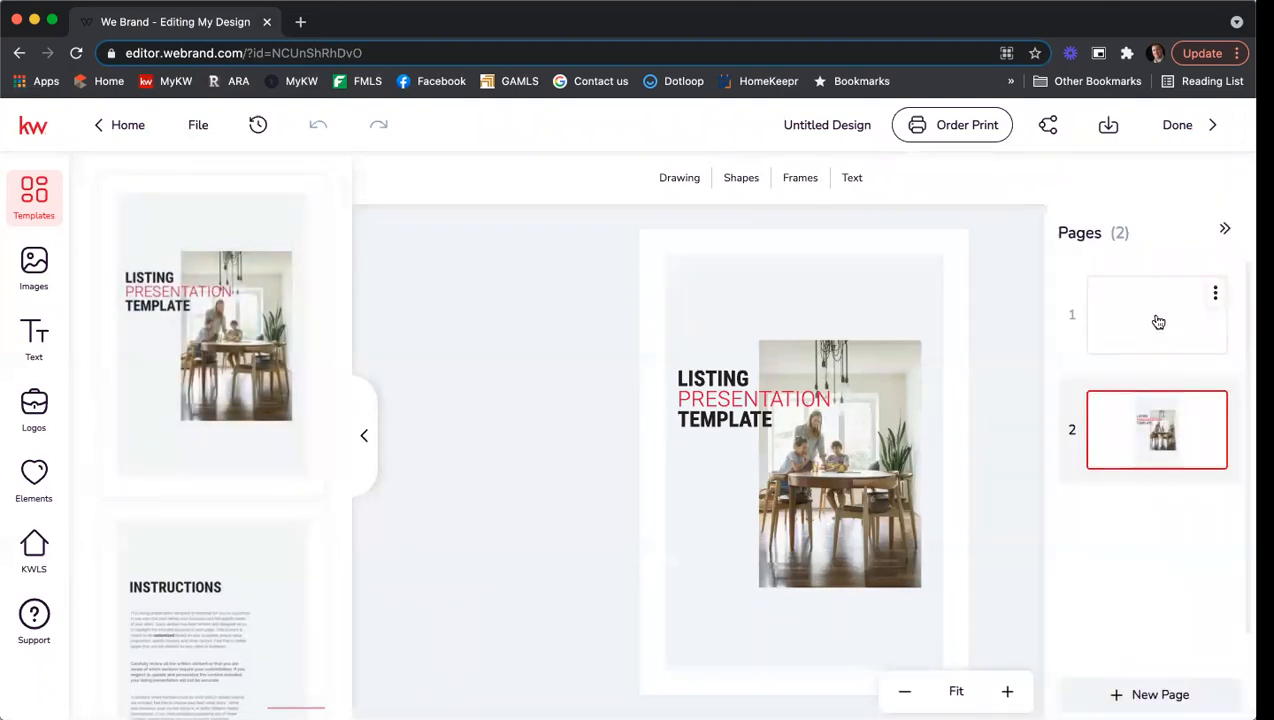
{"action": "left_click", "coordinate": [1215, 293]}
{"action": "left_click", "coordinate": [1175, 368]}
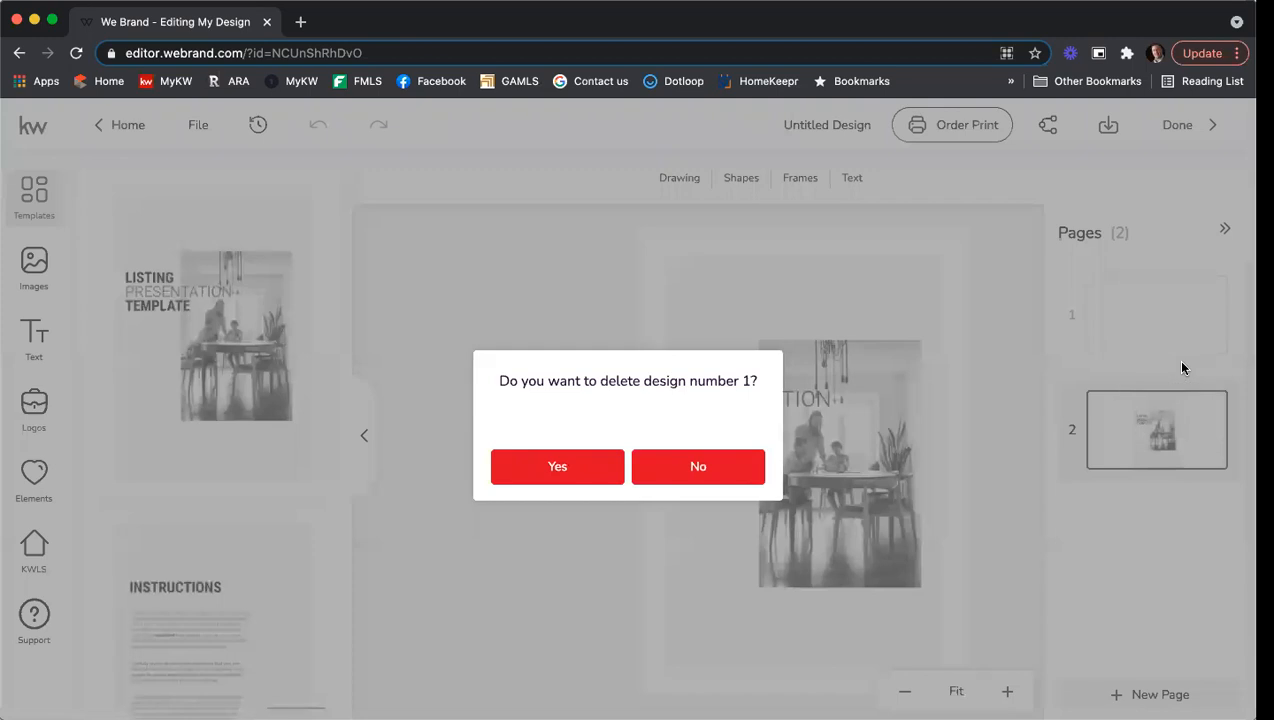
{"action": "left_click", "coordinate": [587, 463]}
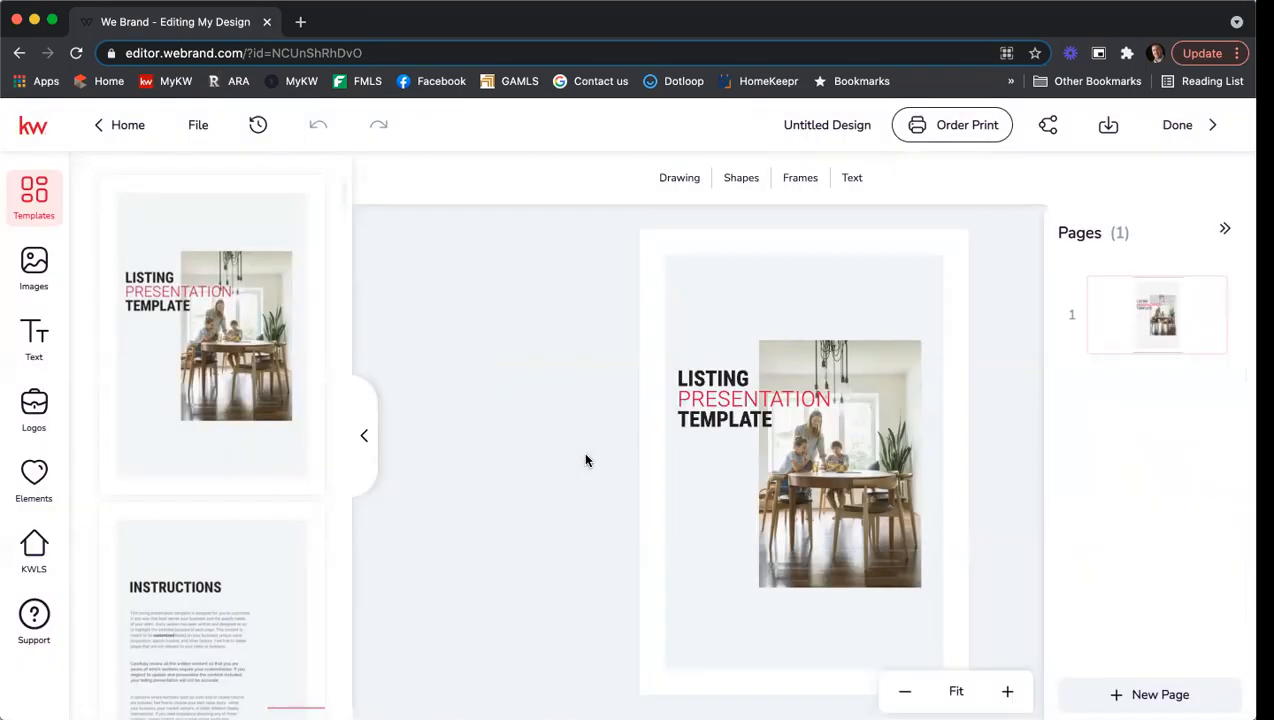
{"action": "scroll", "coordinate": [176, 390], "scroll_direction": "down", "scroll_amount": 5}
Add the client cover and contents templates as new booklet pages.
{"action": "left_click", "coordinate": [192, 420]}
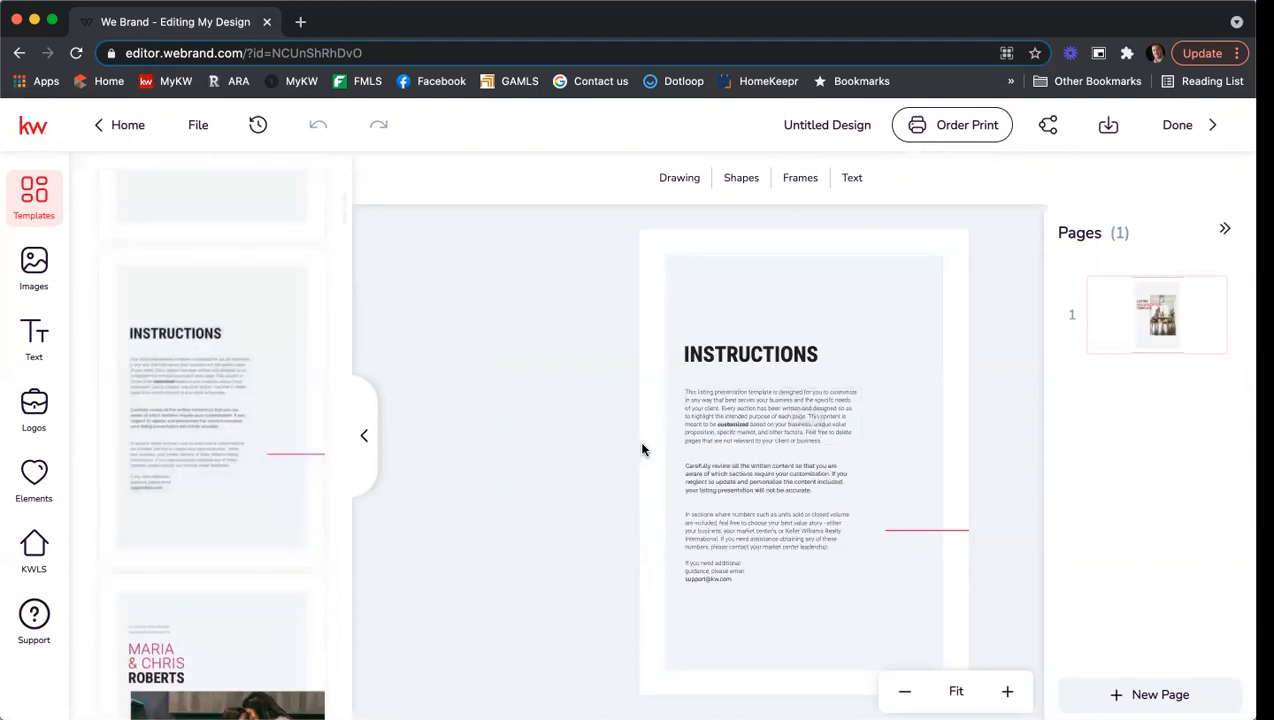
{"action": "scroll", "coordinate": [270, 388], "scroll_direction": "down", "scroll_amount": 3}
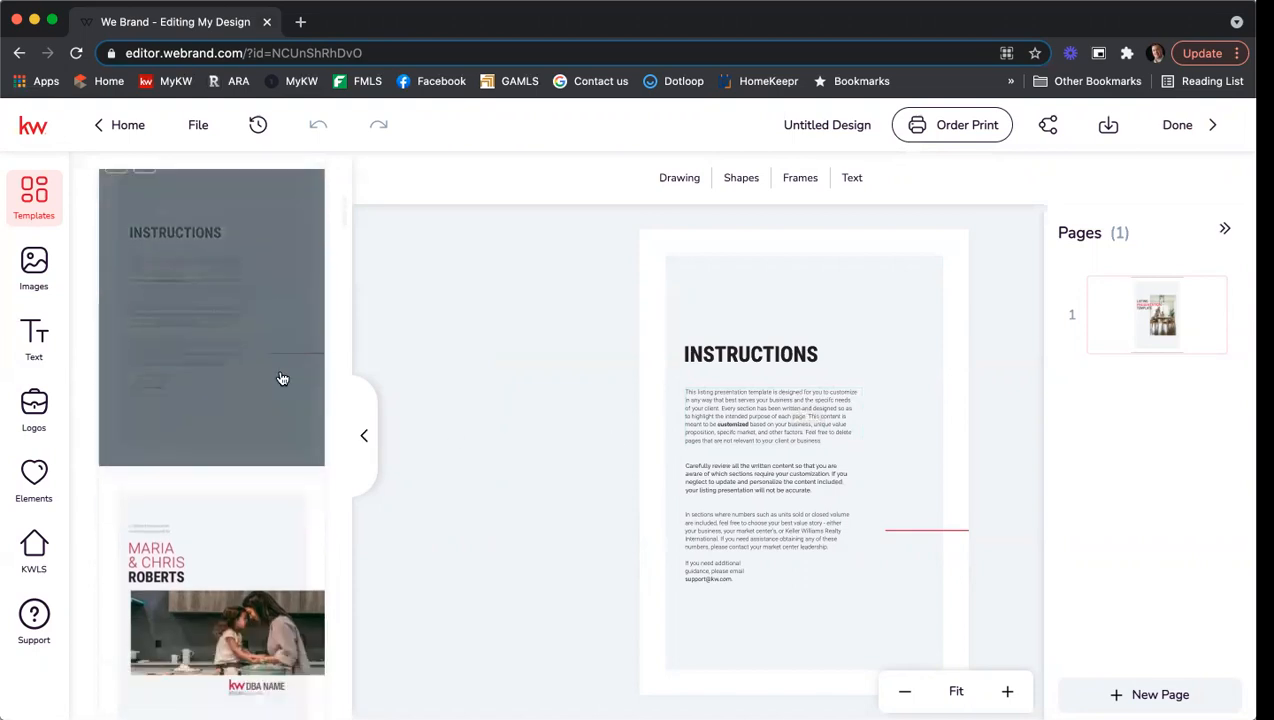
{"action": "scroll", "coordinate": [230, 410], "scroll_direction": "up", "scroll_amount": 2}
{"action": "scroll", "coordinate": [199, 435], "scroll_direction": "down", "scroll_amount": 5}
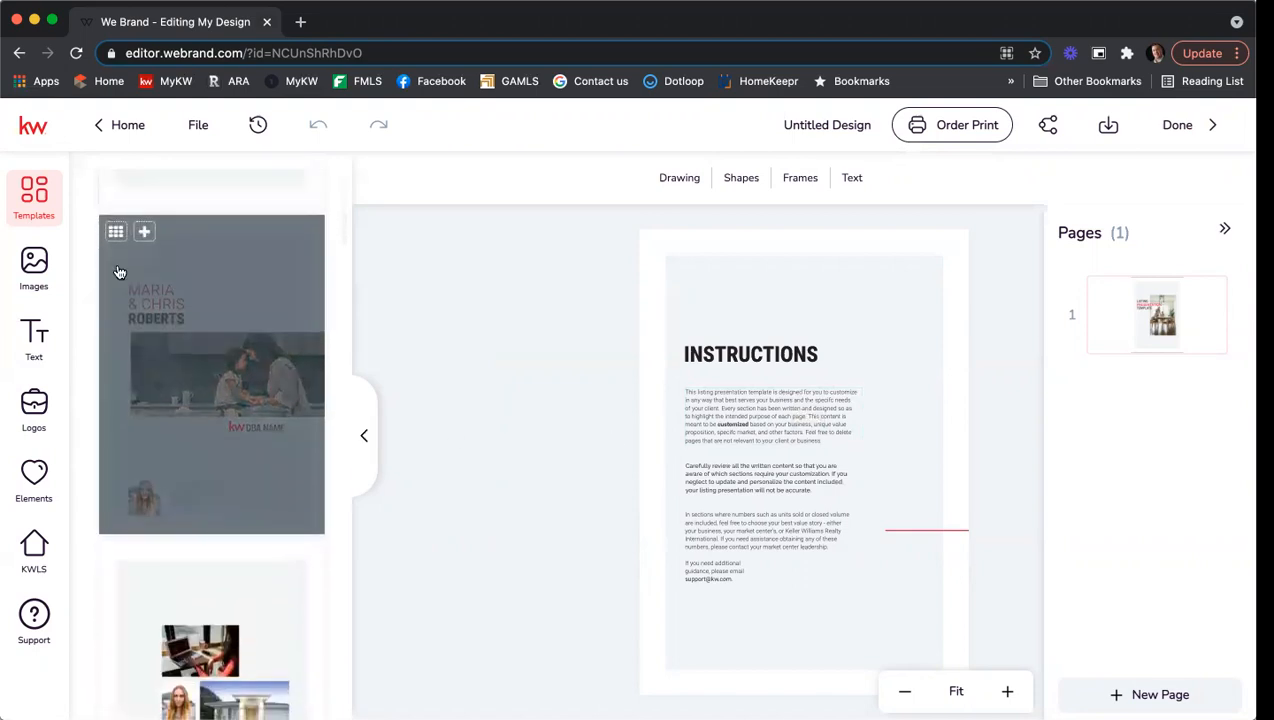
{"action": "left_click", "coordinate": [139, 236]}
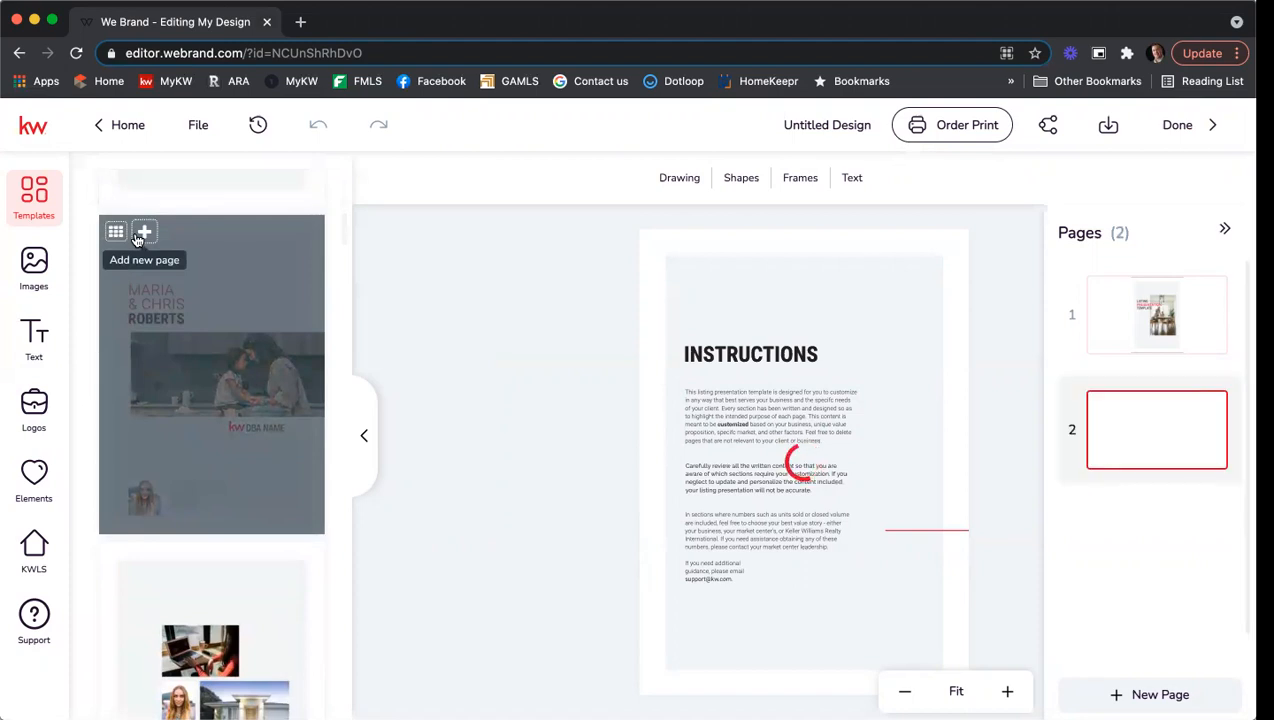
{"action": "scroll", "coordinate": [166, 268], "scroll_direction": "down", "scroll_amount": 3}
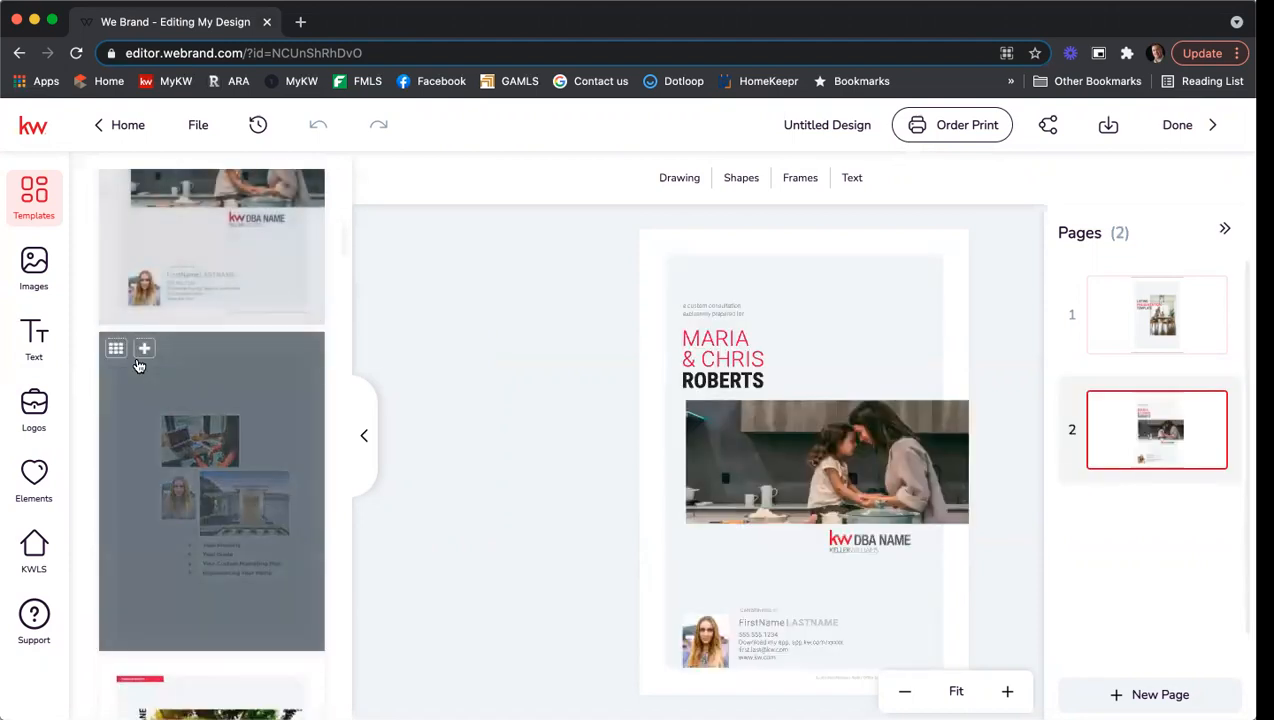
{"action": "left_click", "coordinate": [142, 351]}
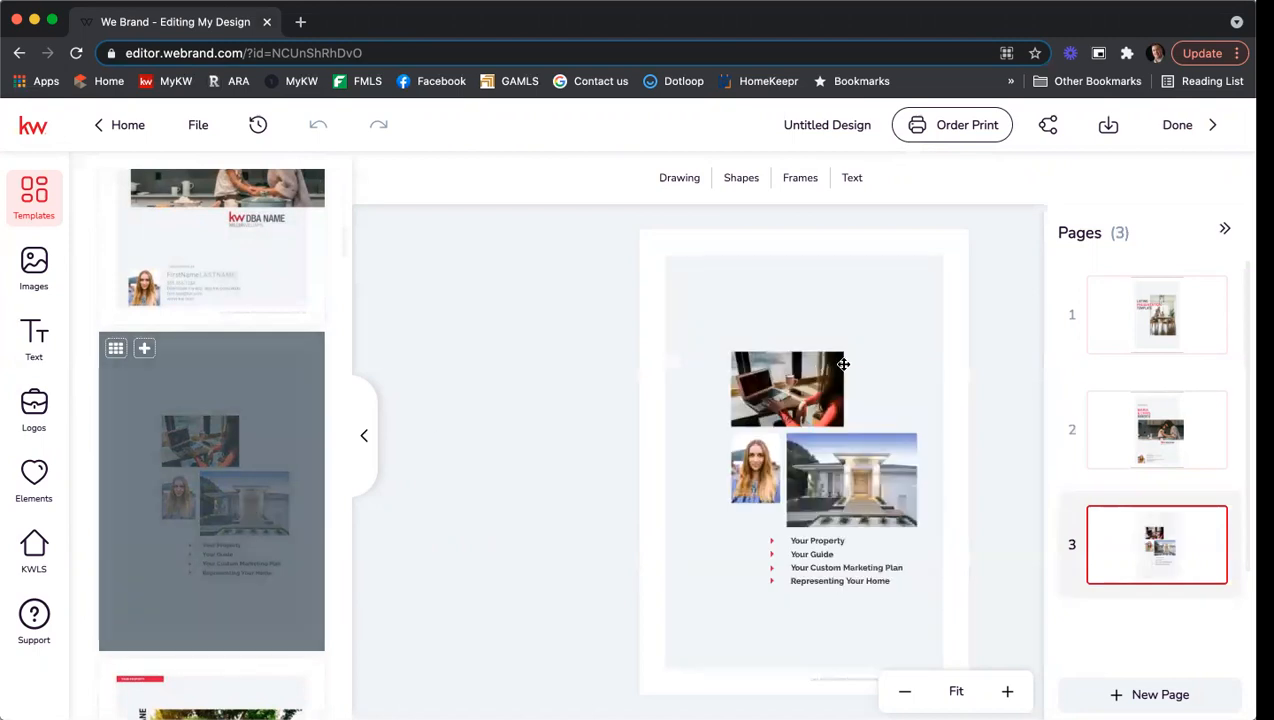
Add the Heather Lane property and Barton Hills neighborhood templates as pages.
{"action": "scroll", "coordinate": [245, 430], "scroll_direction": "down", "scroll_amount": 5}
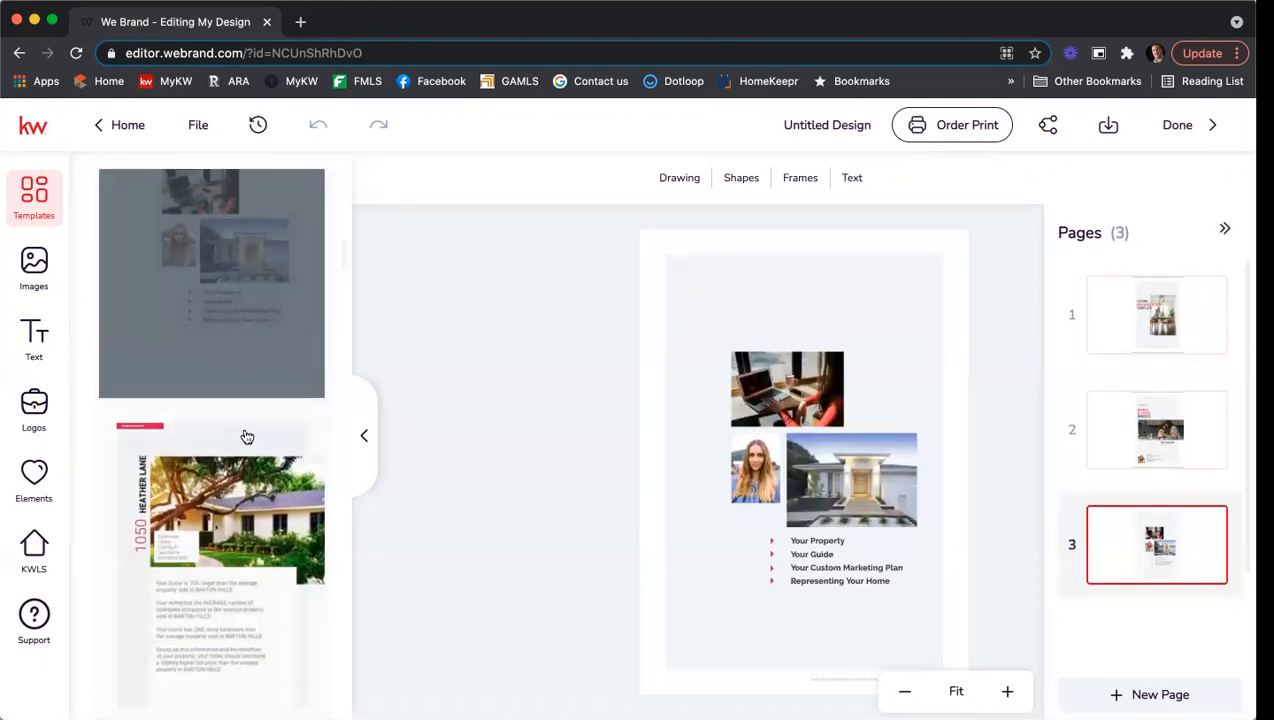
{"action": "left_click", "coordinate": [143, 382]}
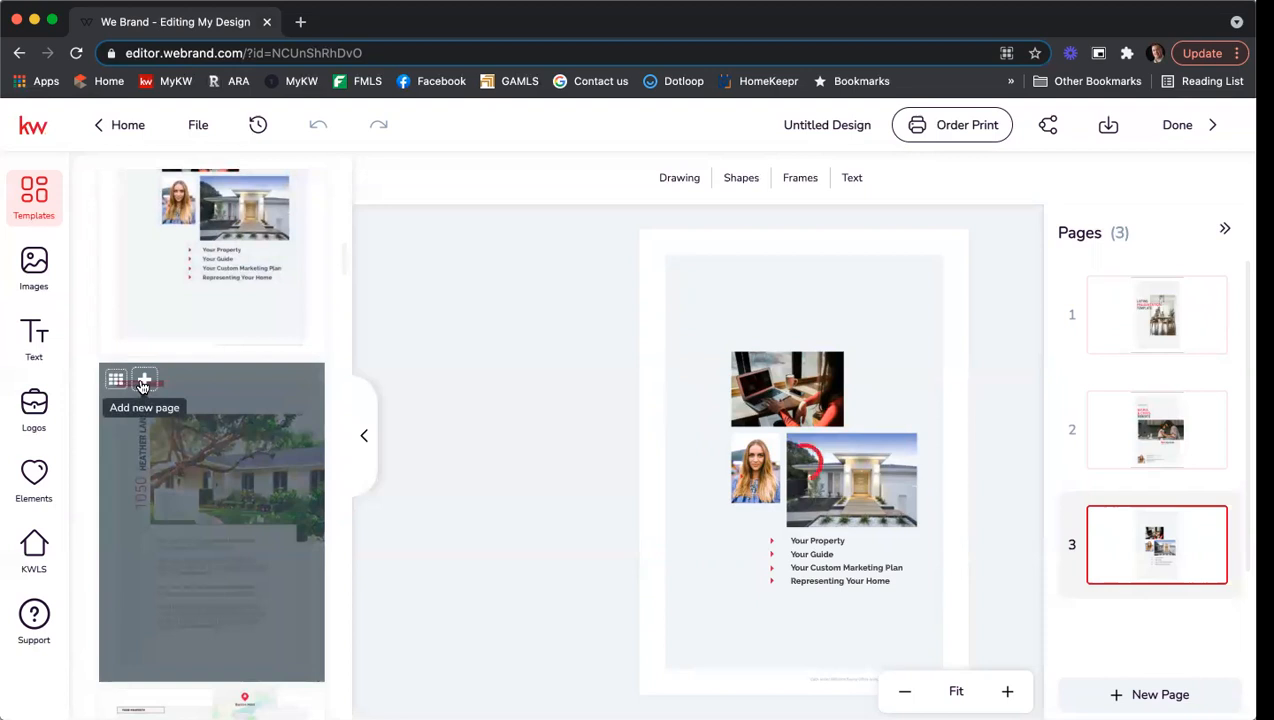
{"action": "scroll", "coordinate": [179, 390], "scroll_direction": "down", "scroll_amount": 5}
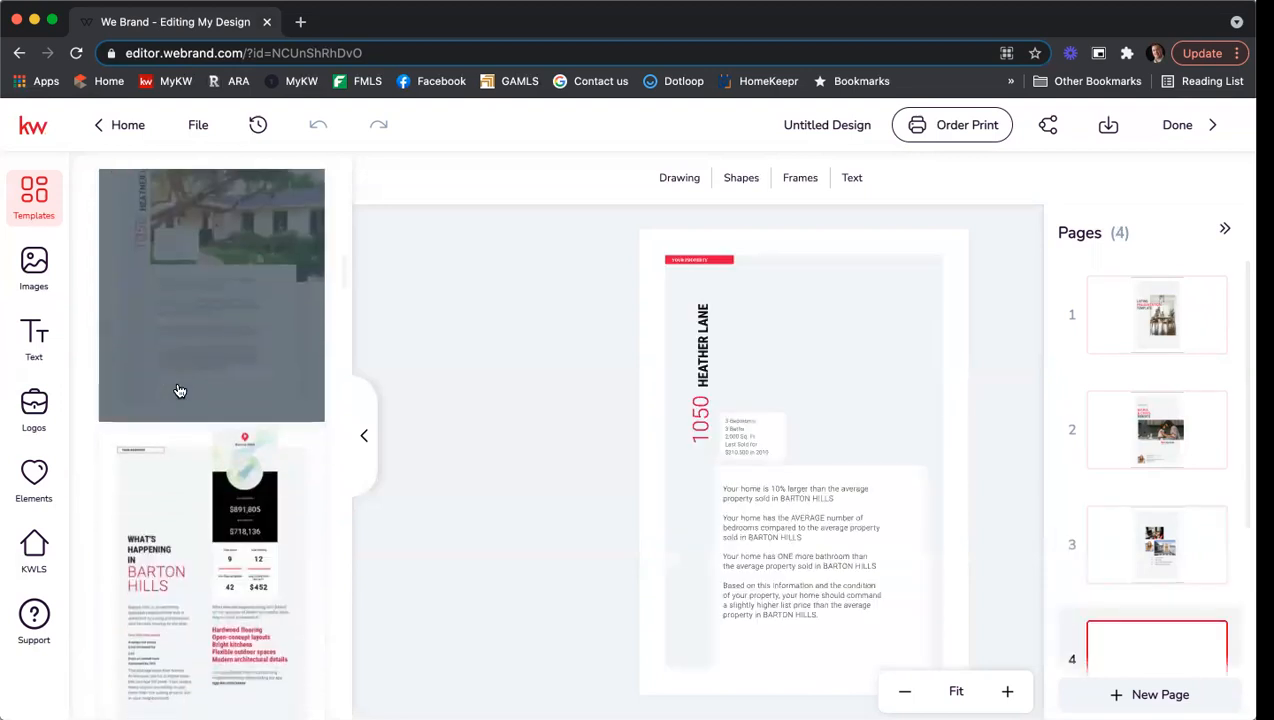
{"action": "left_click", "coordinate": [144, 382]}
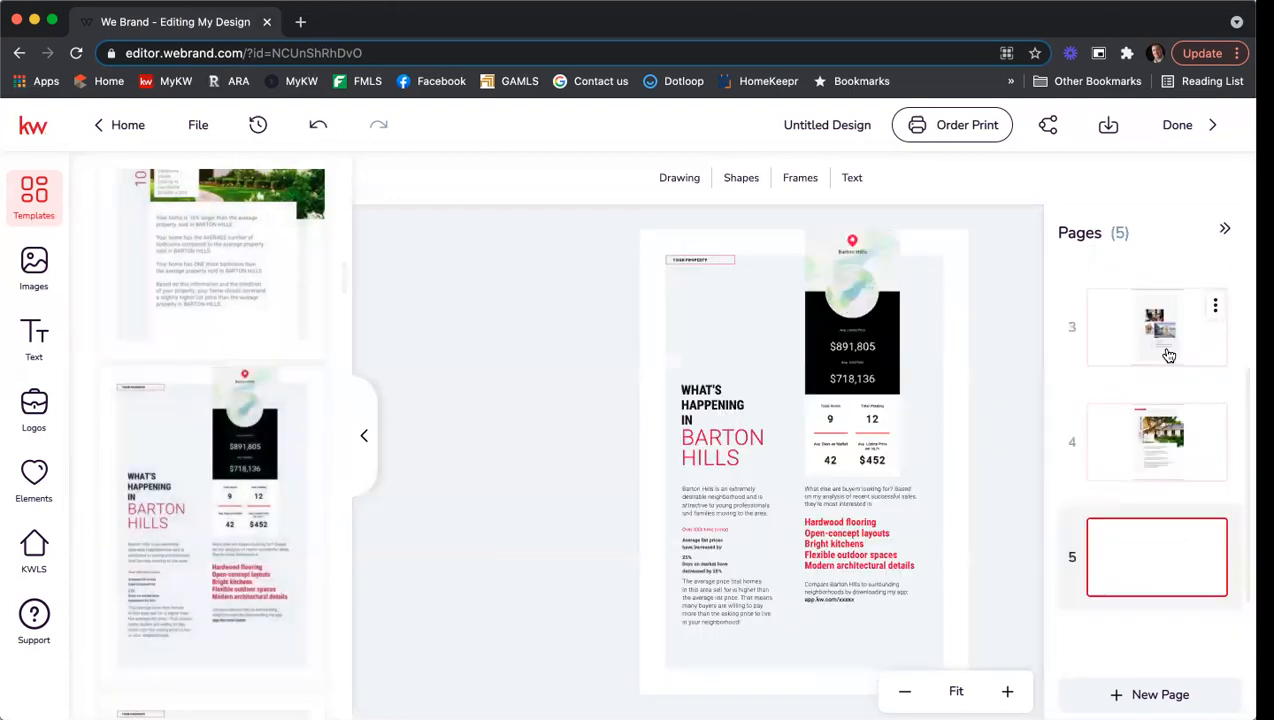
Add the Comparable Properties and The Process templates as pages.
{"action": "scroll", "coordinate": [205, 512], "scroll_direction": "down", "scroll_amount": 5}
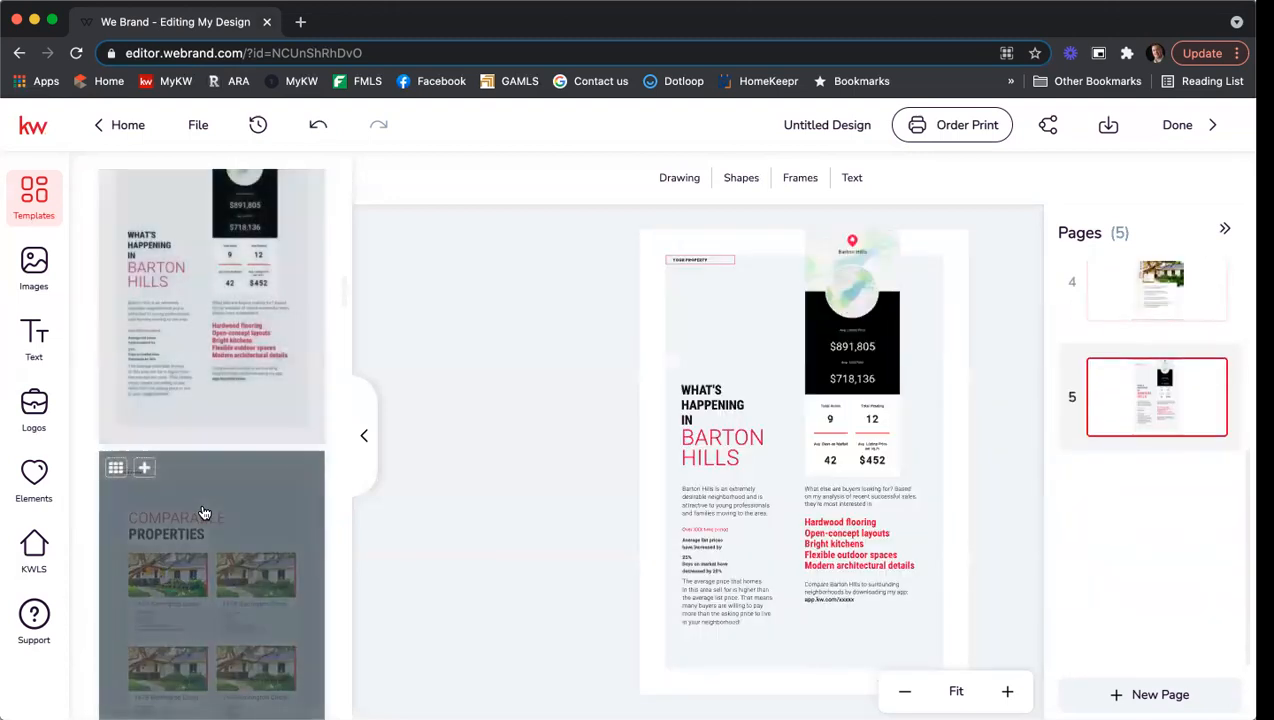
{"action": "left_click", "coordinate": [144, 239]}
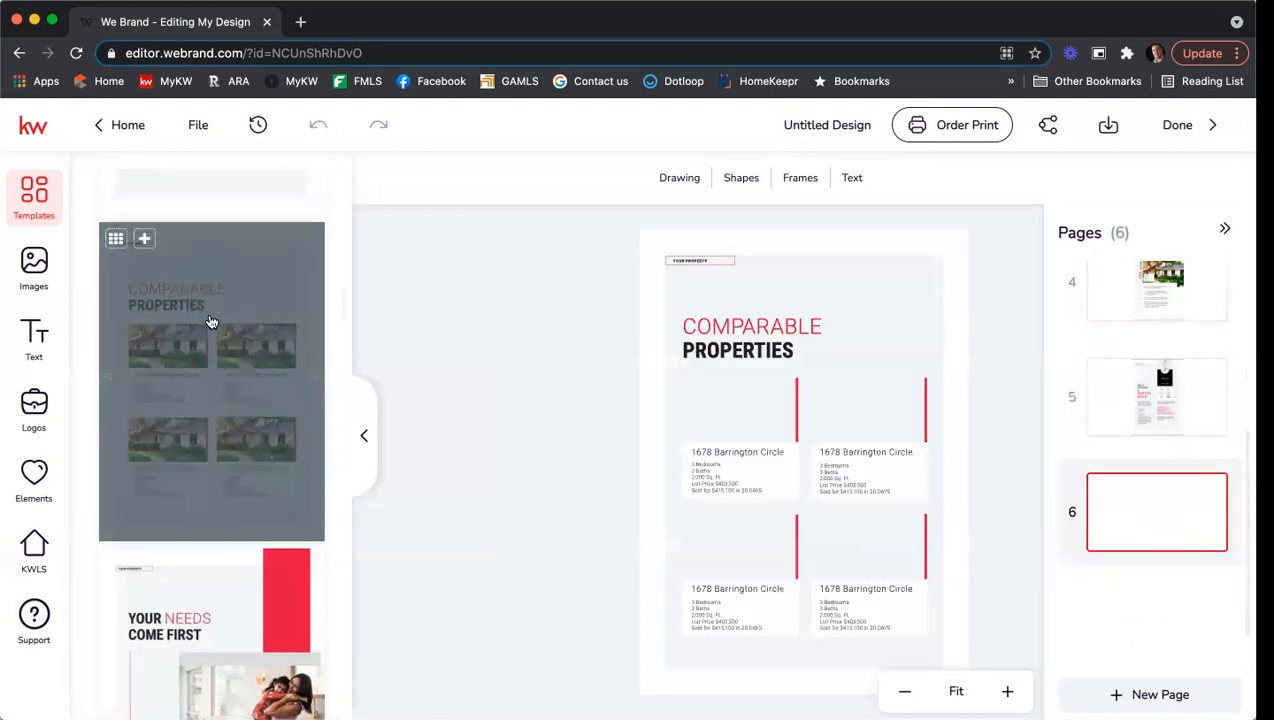
{"action": "scroll", "coordinate": [211, 321], "scroll_direction": "down", "scroll_amount": 5}
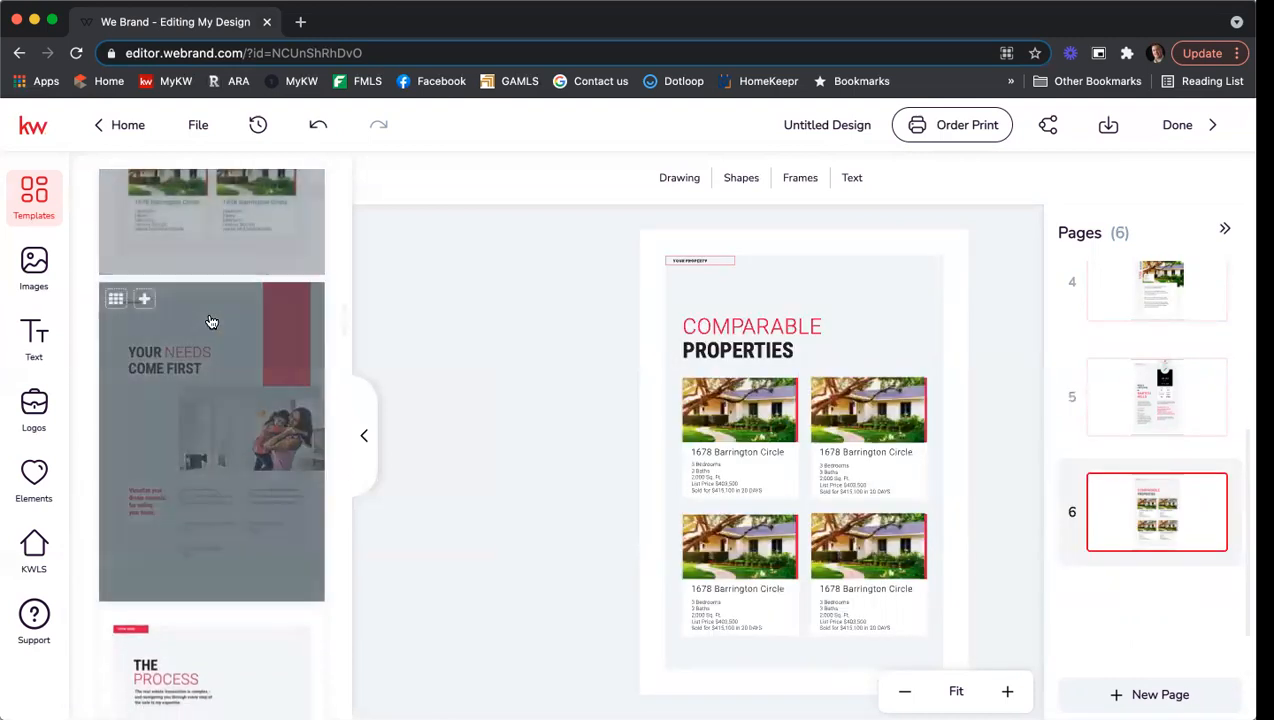
{"action": "scroll", "coordinate": [211, 321], "scroll_direction": "down", "scroll_amount": 3}
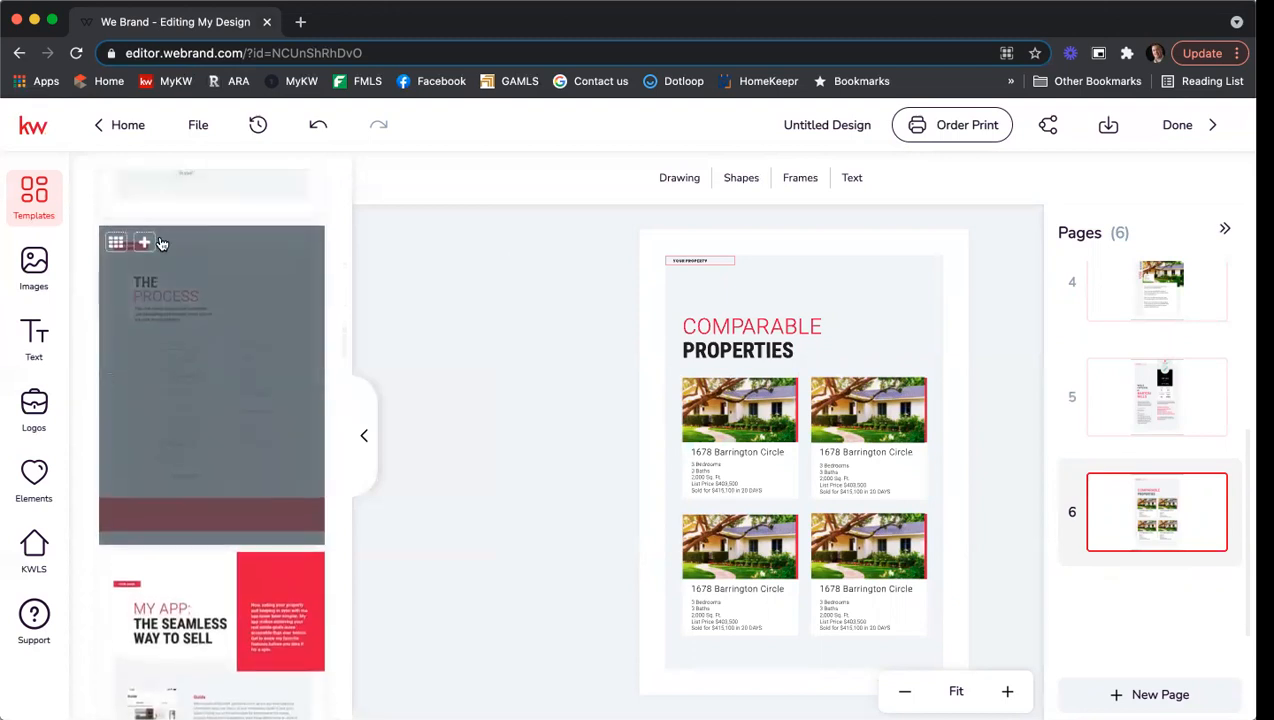
{"action": "left_click", "coordinate": [146, 244]}
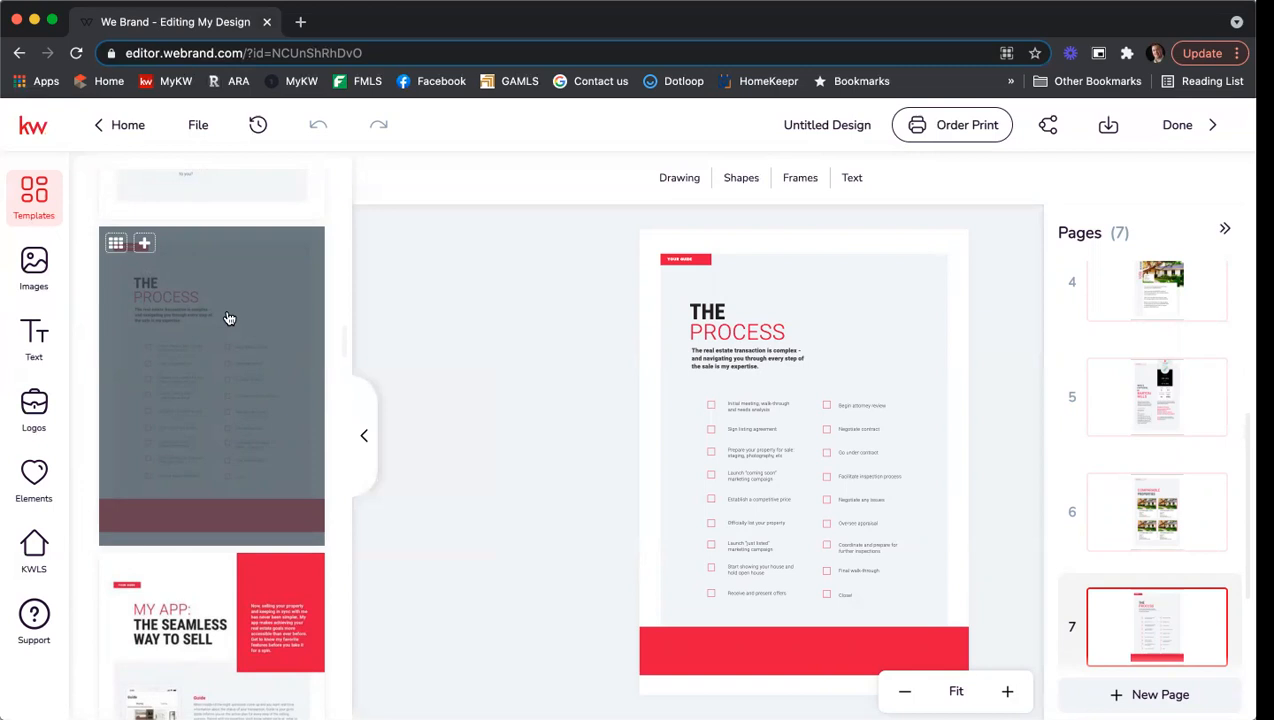
{"action": "scroll", "coordinate": [229, 318], "scroll_direction": "down", "scroll_amount": 3}
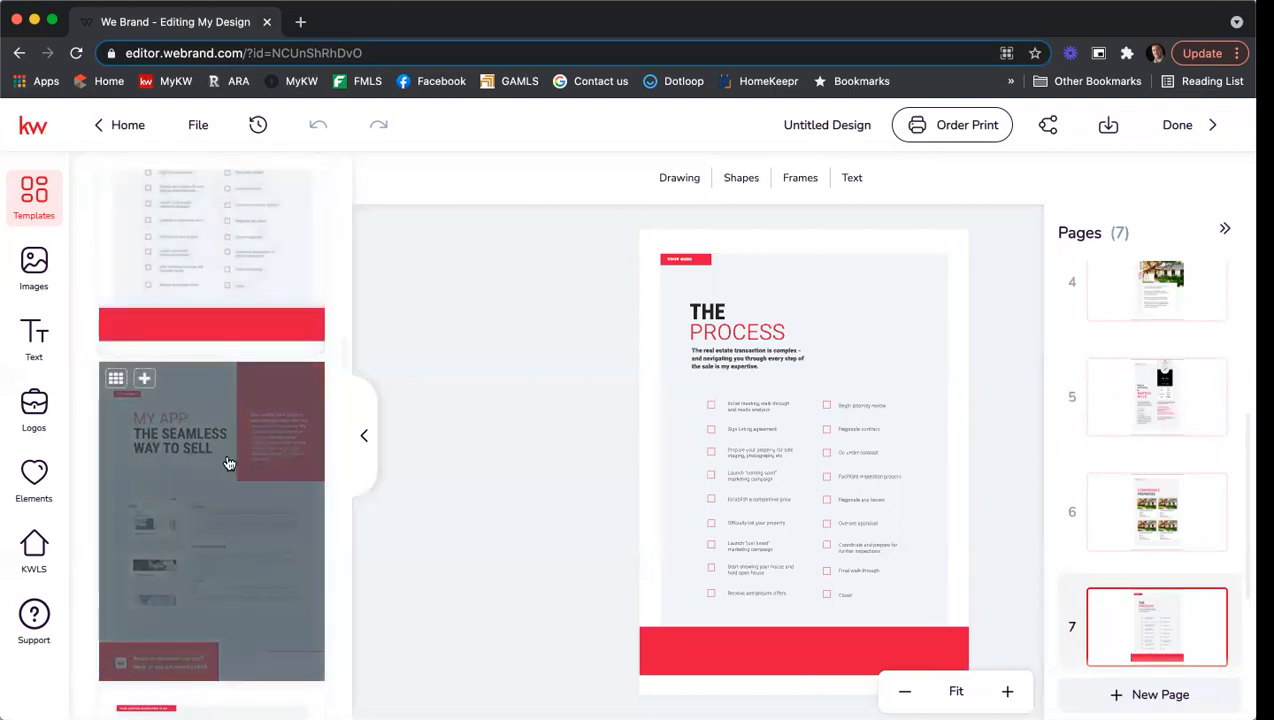
{"action": "scroll", "coordinate": [229, 458], "scroll_direction": "down", "scroll_amount": 3}
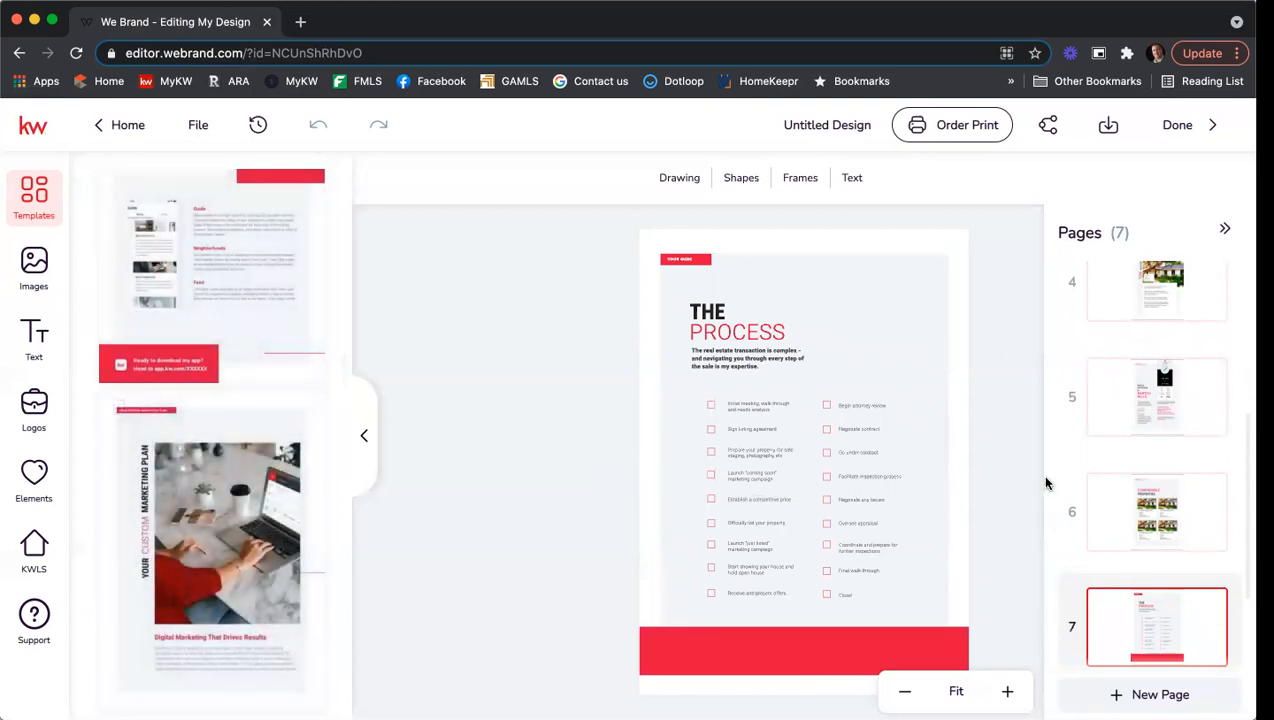
{"action": "scroll", "coordinate": [1165, 508], "scroll_direction": "up", "scroll_amount": 3}
{"action": "scroll", "coordinate": [1166, 508], "scroll_direction": "up", "scroll_amount": 2}
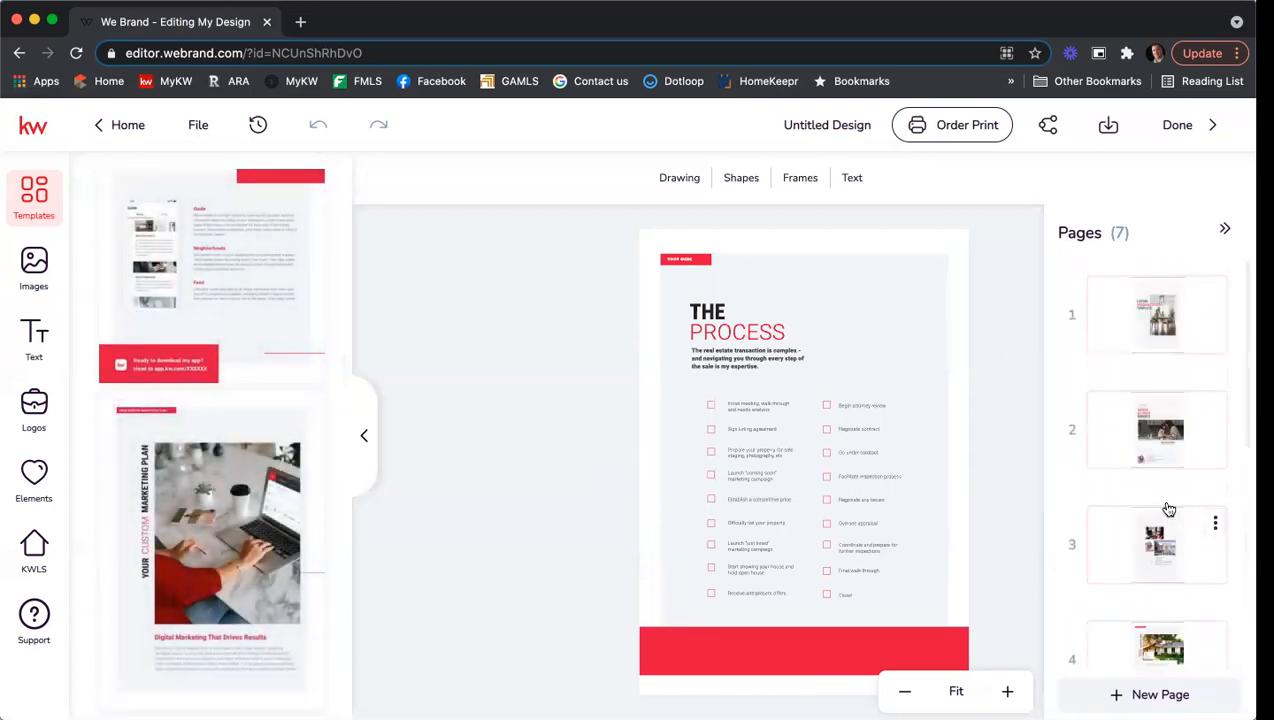
Delete page 1, the Instructions page, and confirm so the client cover comes first.
{"action": "left_click", "coordinate": [1158, 332]}
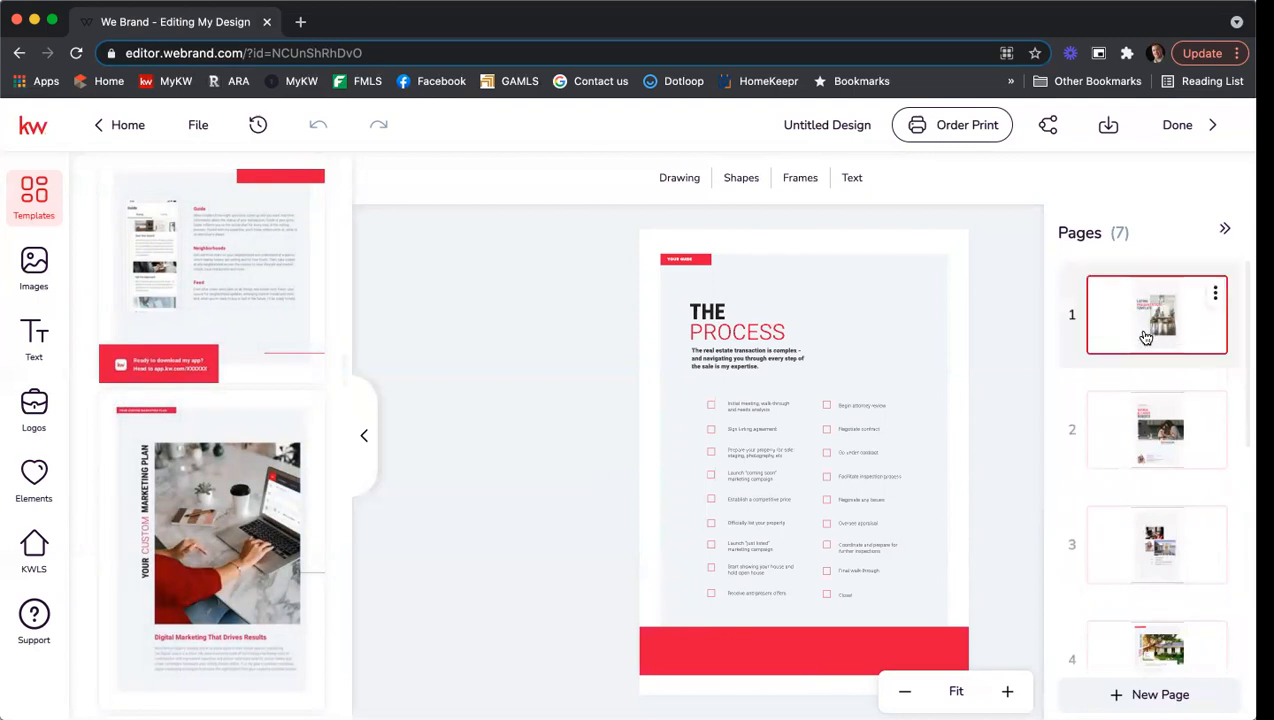
{"action": "left_click", "coordinate": [1227, 228]}
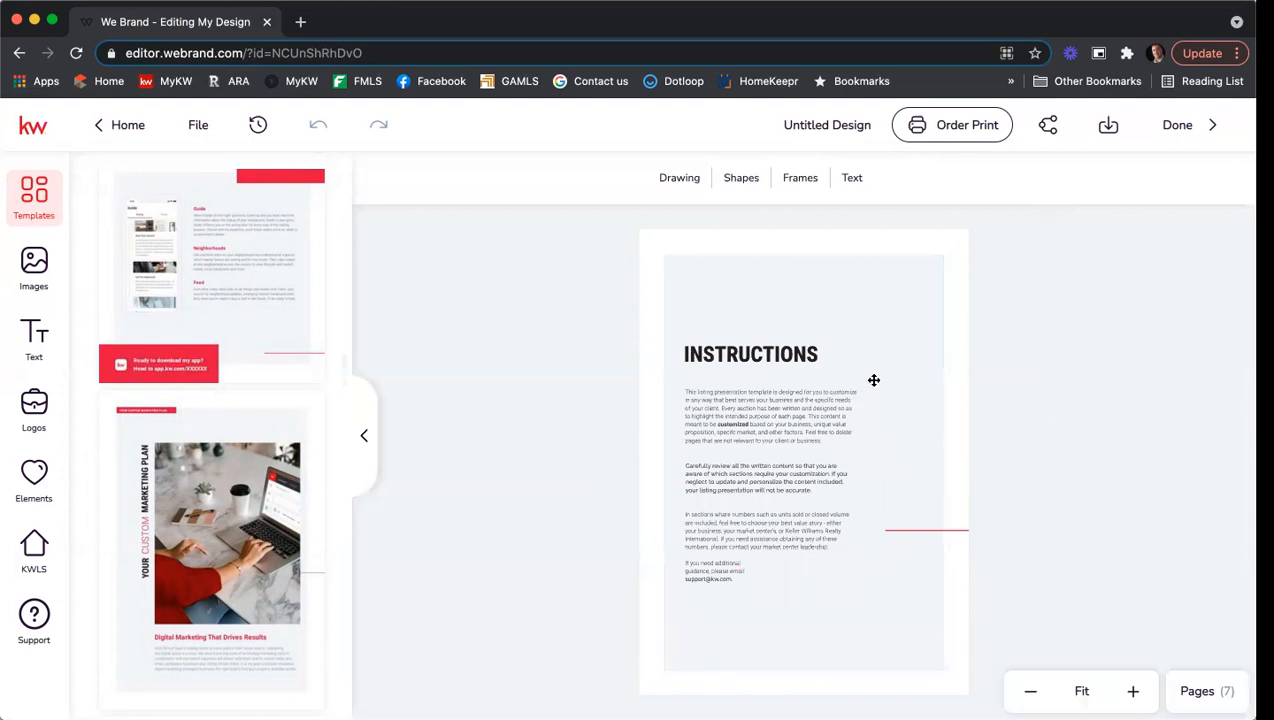
{"action": "left_click", "coordinate": [1186, 689]}
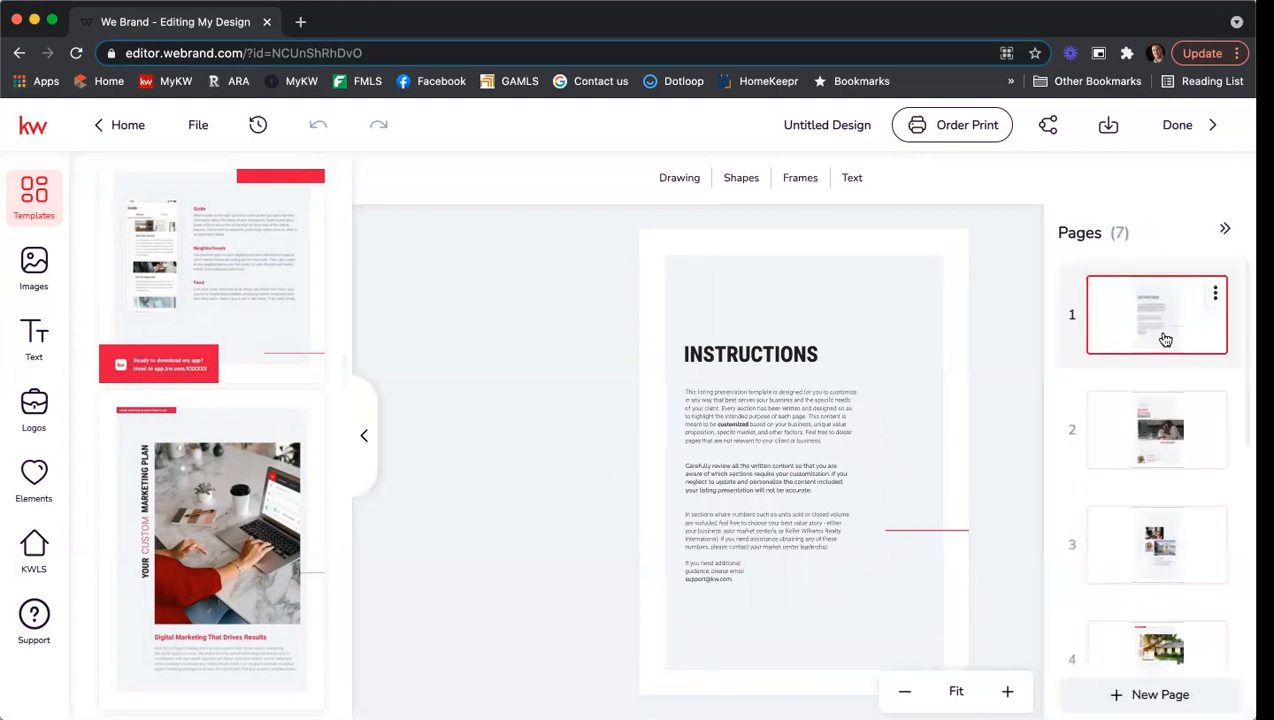
{"action": "left_click", "coordinate": [1215, 292]}
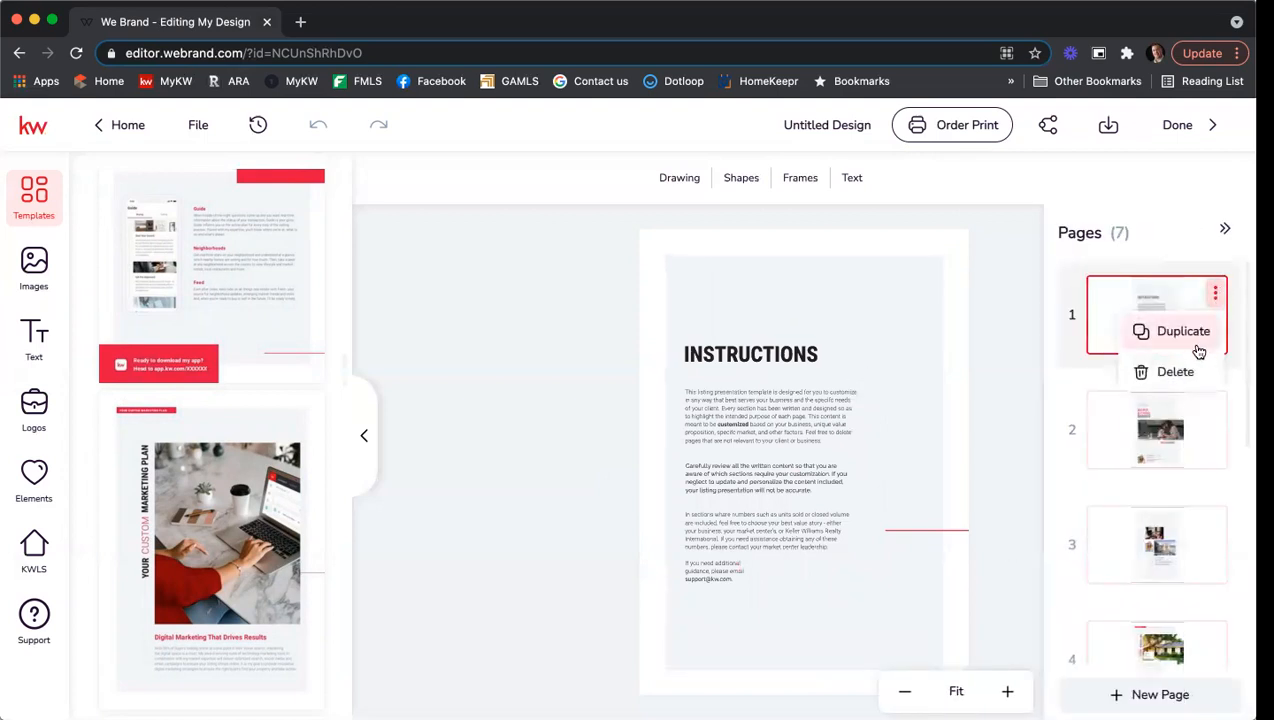
{"action": "left_click", "coordinate": [1179, 371]}
{"action": "left_click", "coordinate": [601, 467]}
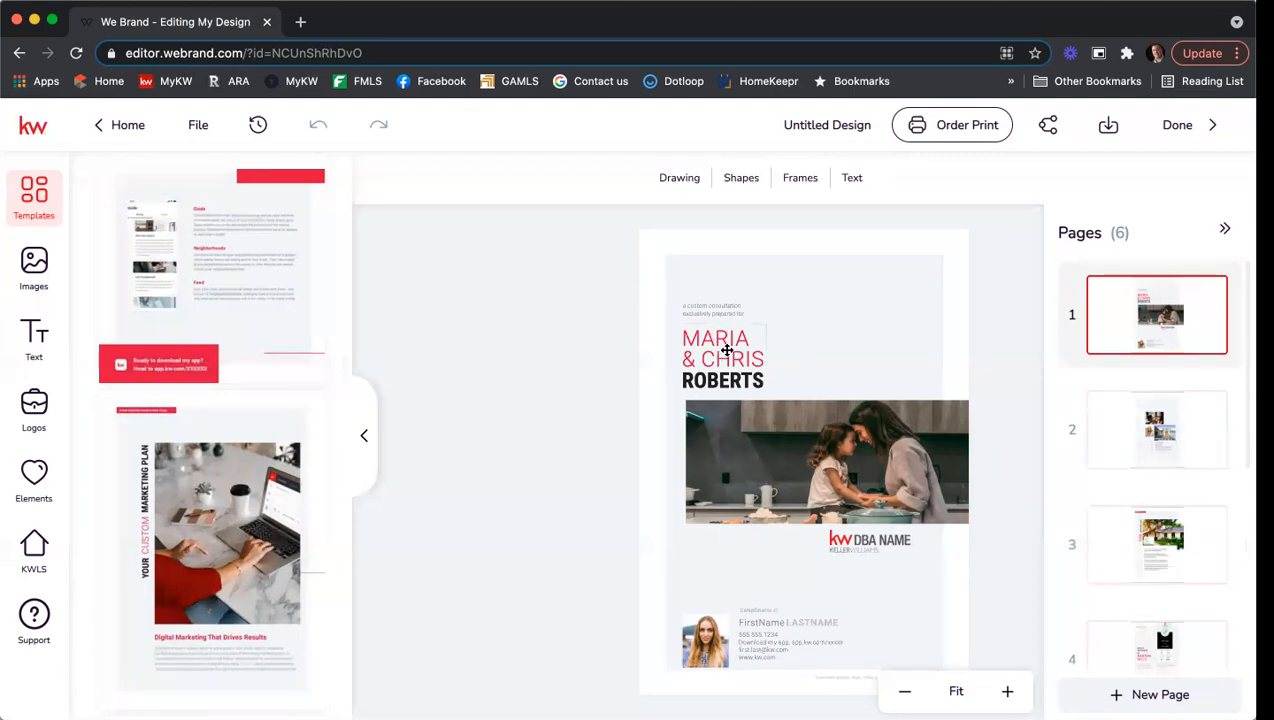
{"action": "left_click", "coordinate": [1006, 689]}
Replace the template's sample first names on the cover with the clients' first names.
{"action": "left_click", "coordinate": [1006, 689]}
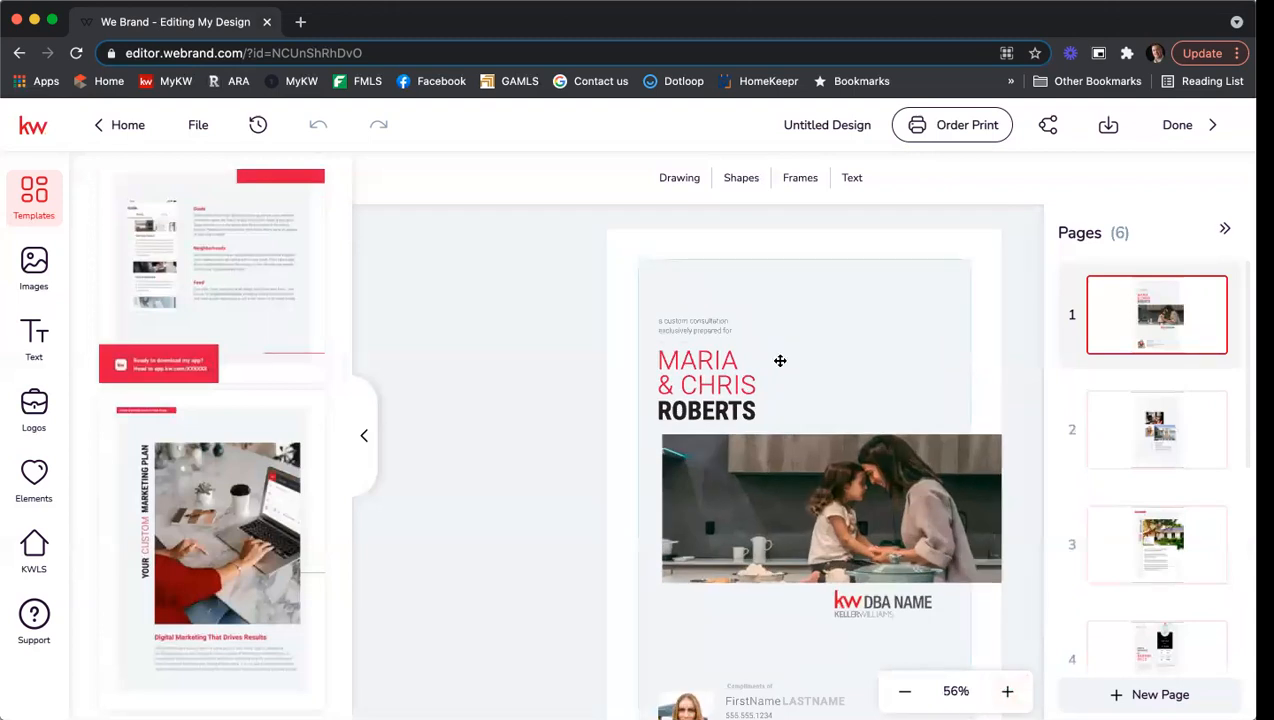
{"action": "left_click", "coordinate": [728, 373]}
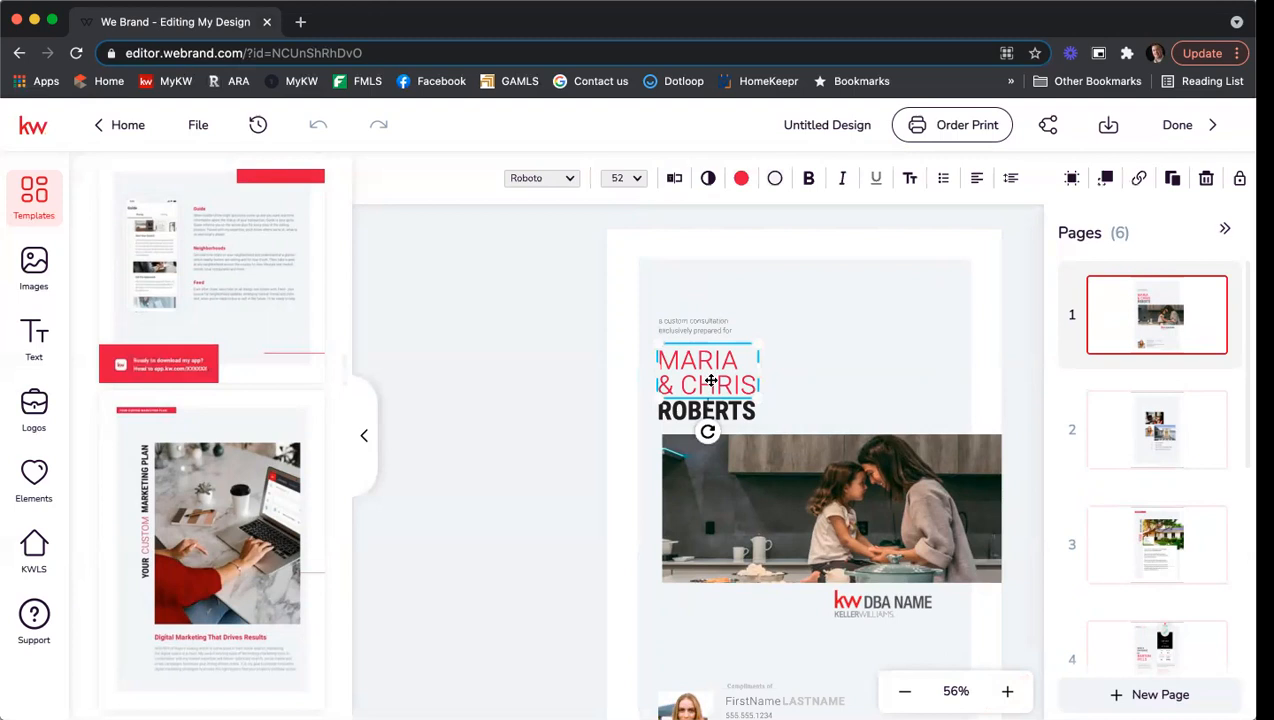
{"action": "double_click", "coordinate": [710, 383]}
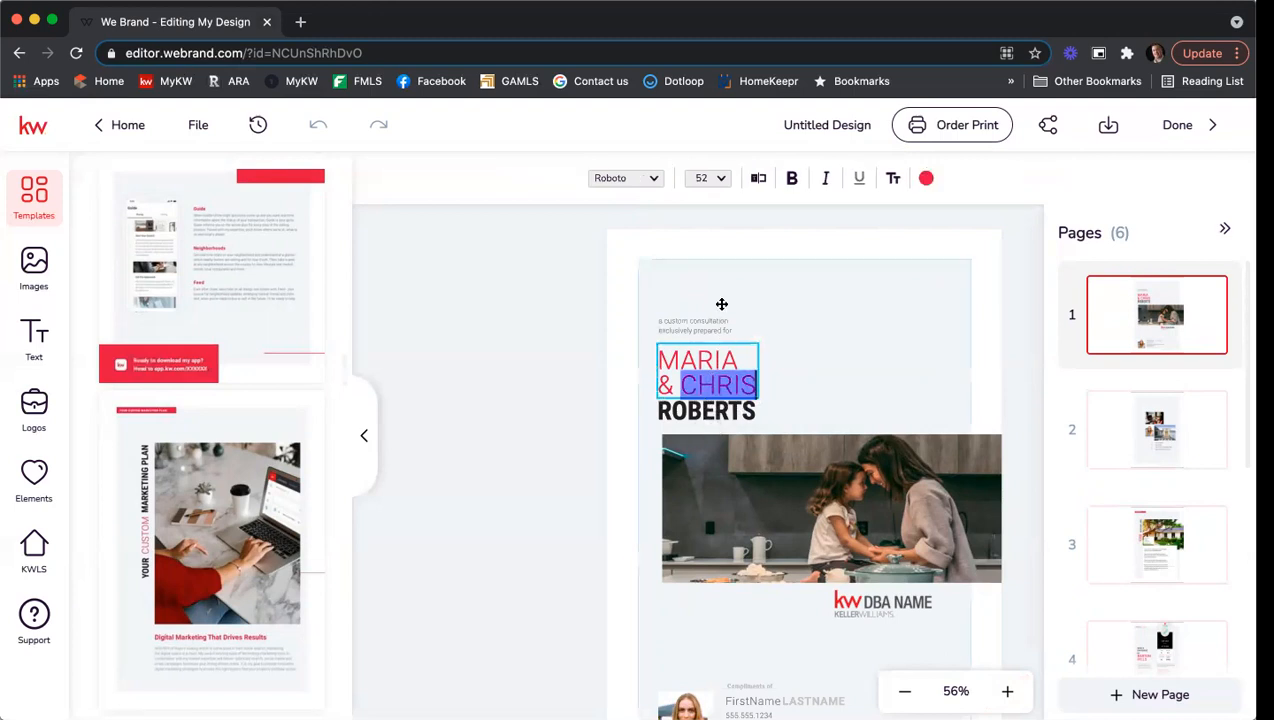
{"action": "left_click", "coordinate": [759, 180]}
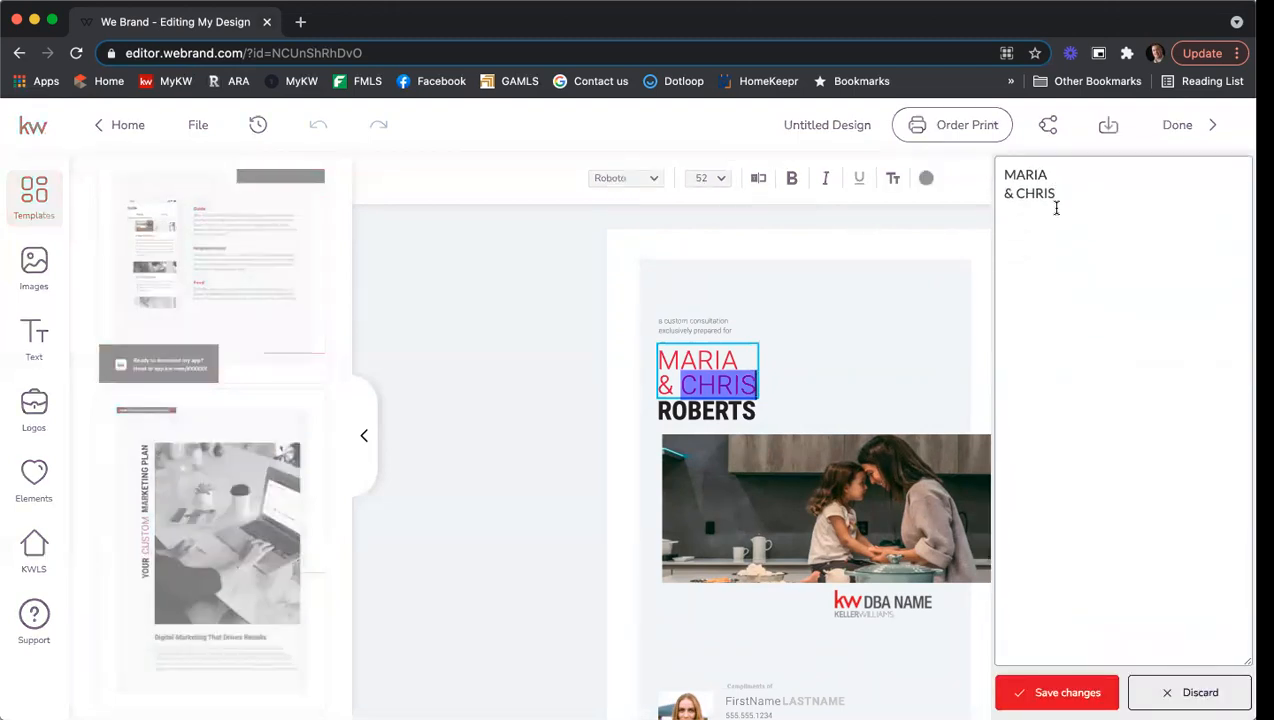
{"action": "left_click_drag", "start_coordinate": [1056, 208], "coordinate": [899, 148]}
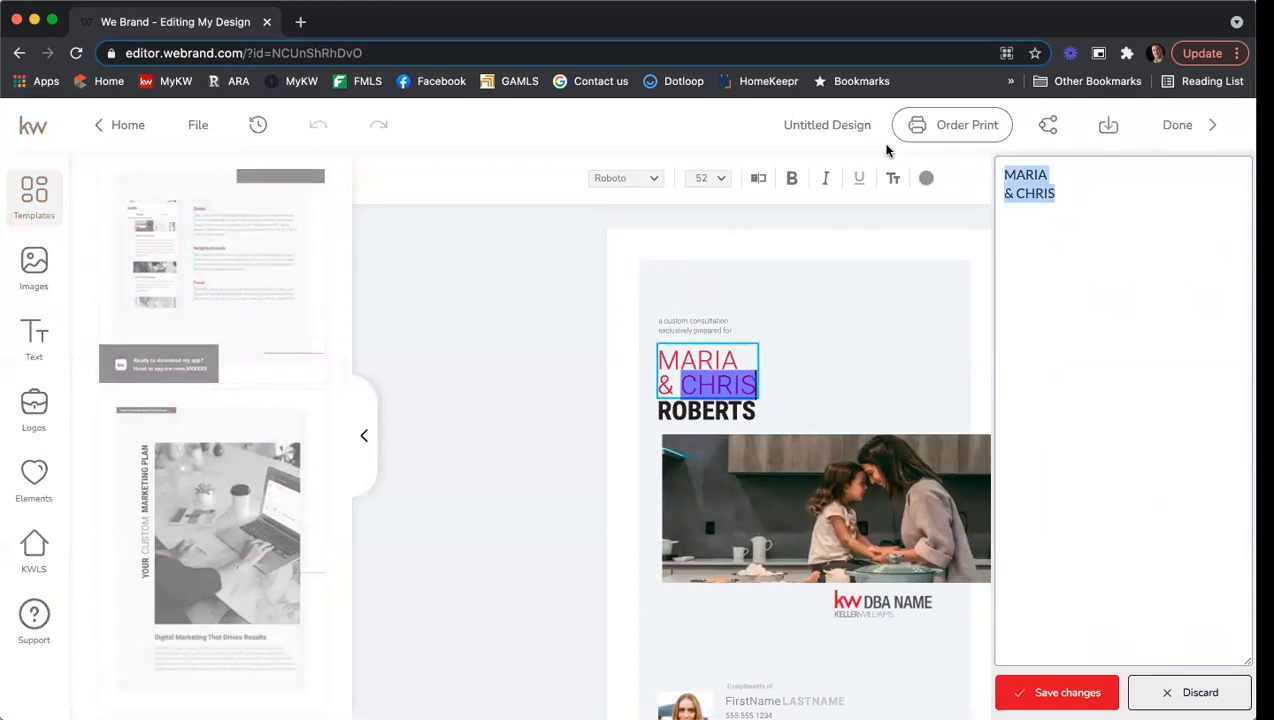
{"action": "type", "text": "T"}
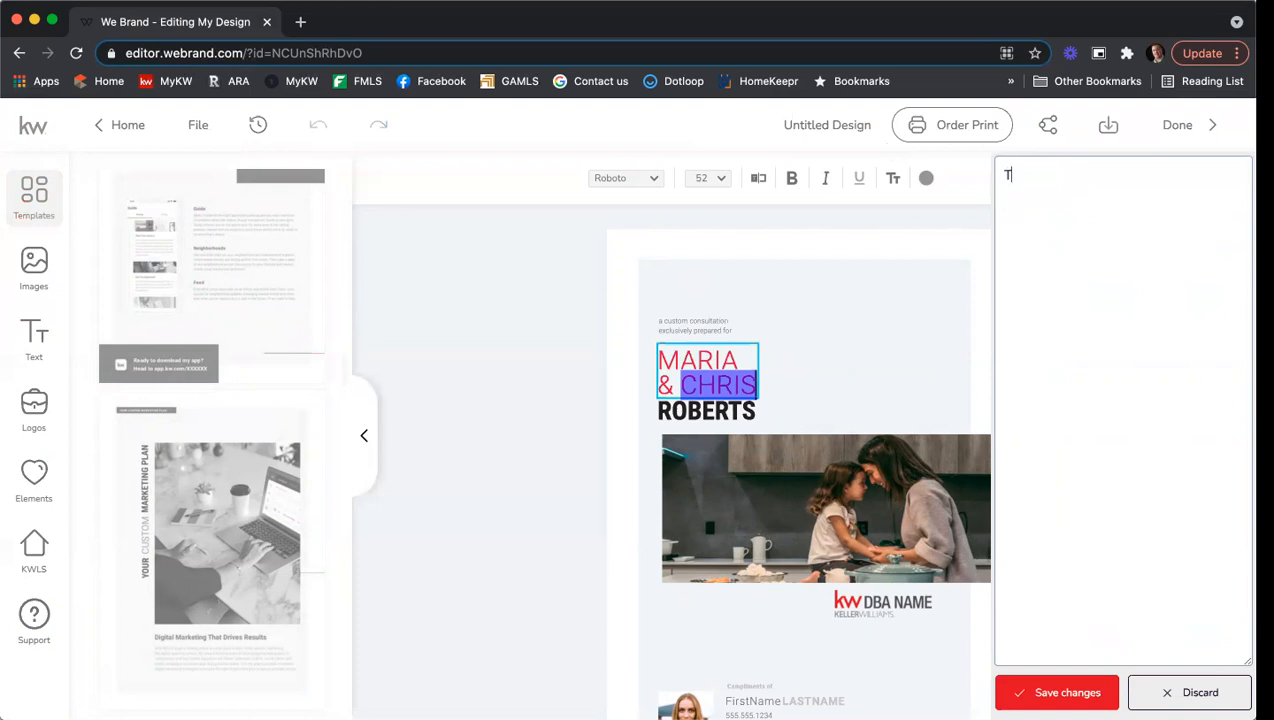
{"action": "type", "text": "OM & BUC"}
{"action": "type", "text": "CKY"}
{"action": "left_click", "coordinate": [1056, 692]}
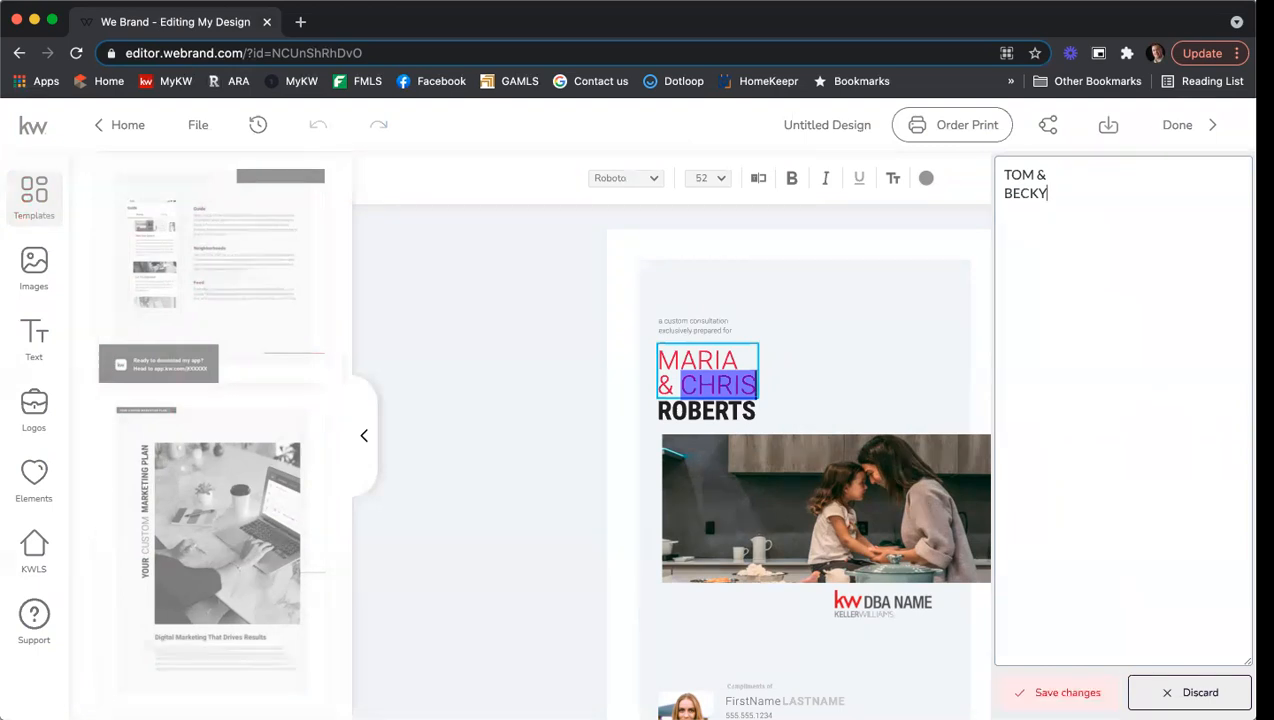
Replace the sample surname on the cover with the clients' surname.
{"action": "left_click", "coordinate": [729, 413]}
{"action": "left_click", "coordinate": [675, 179]}
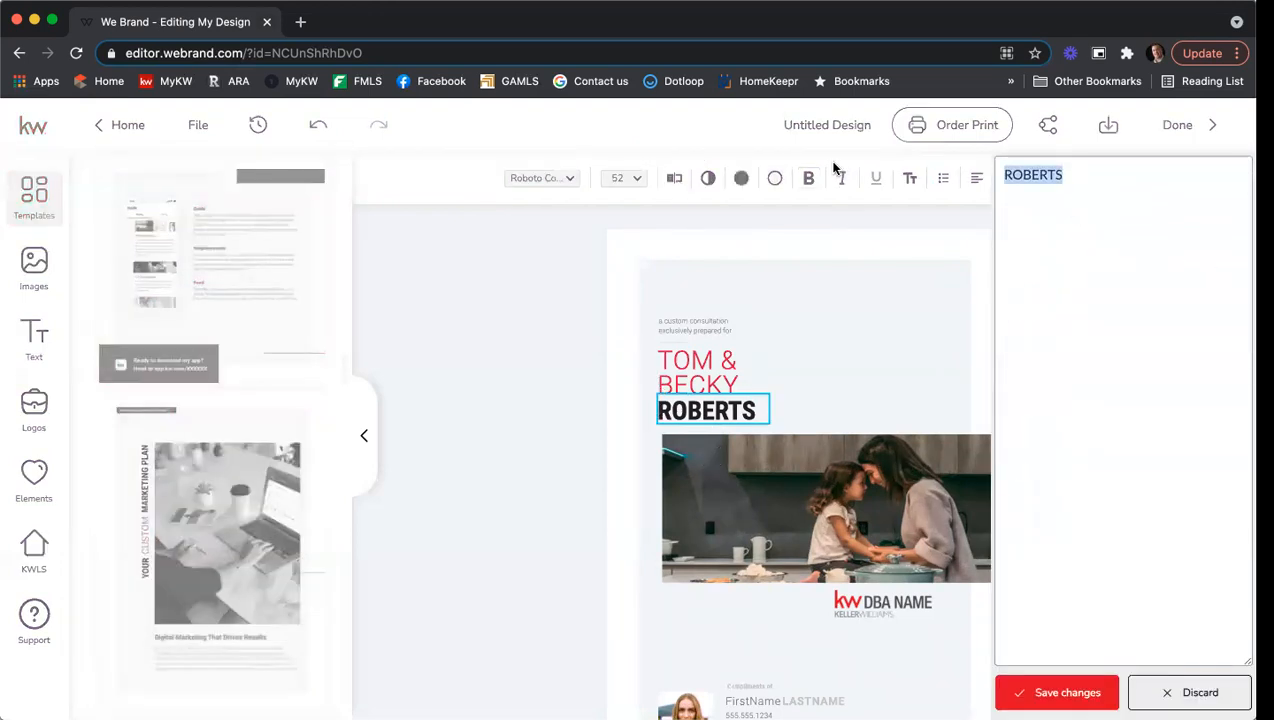
{"action": "type", "text": "SMITH"}
{"action": "left_click", "coordinate": [1072, 689]}
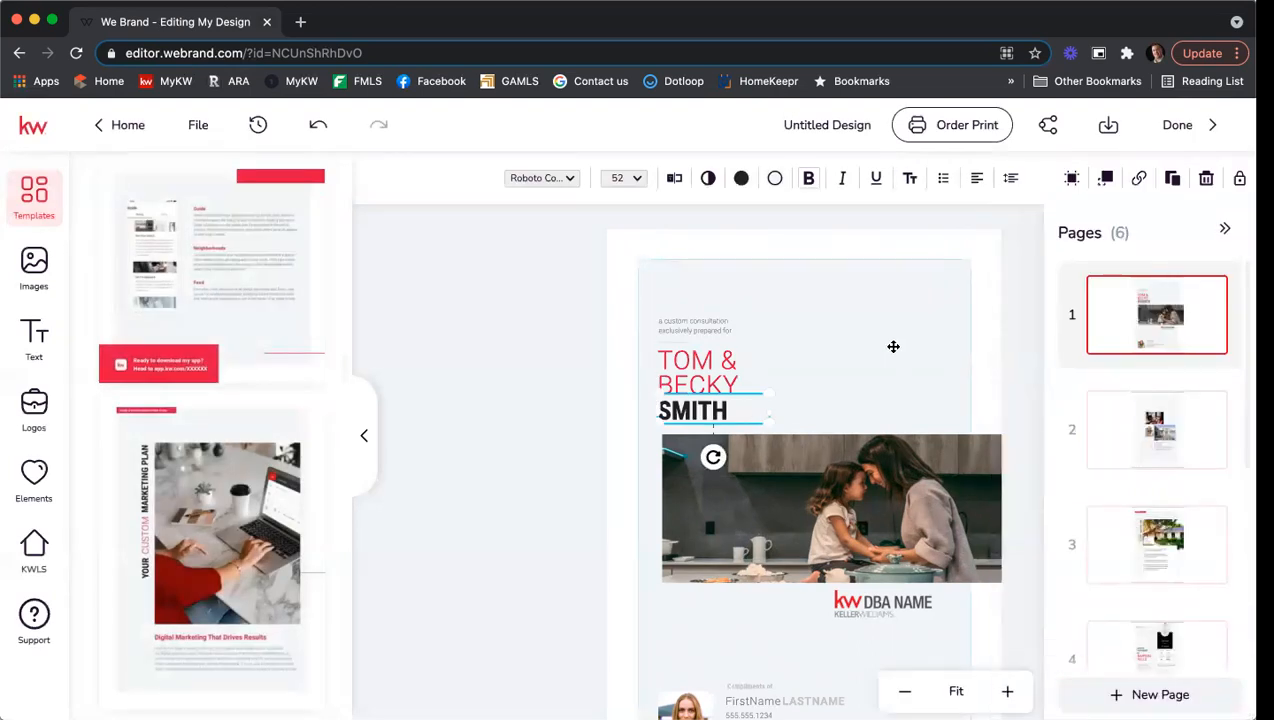
{"action": "left_click", "coordinate": [983, 321]}
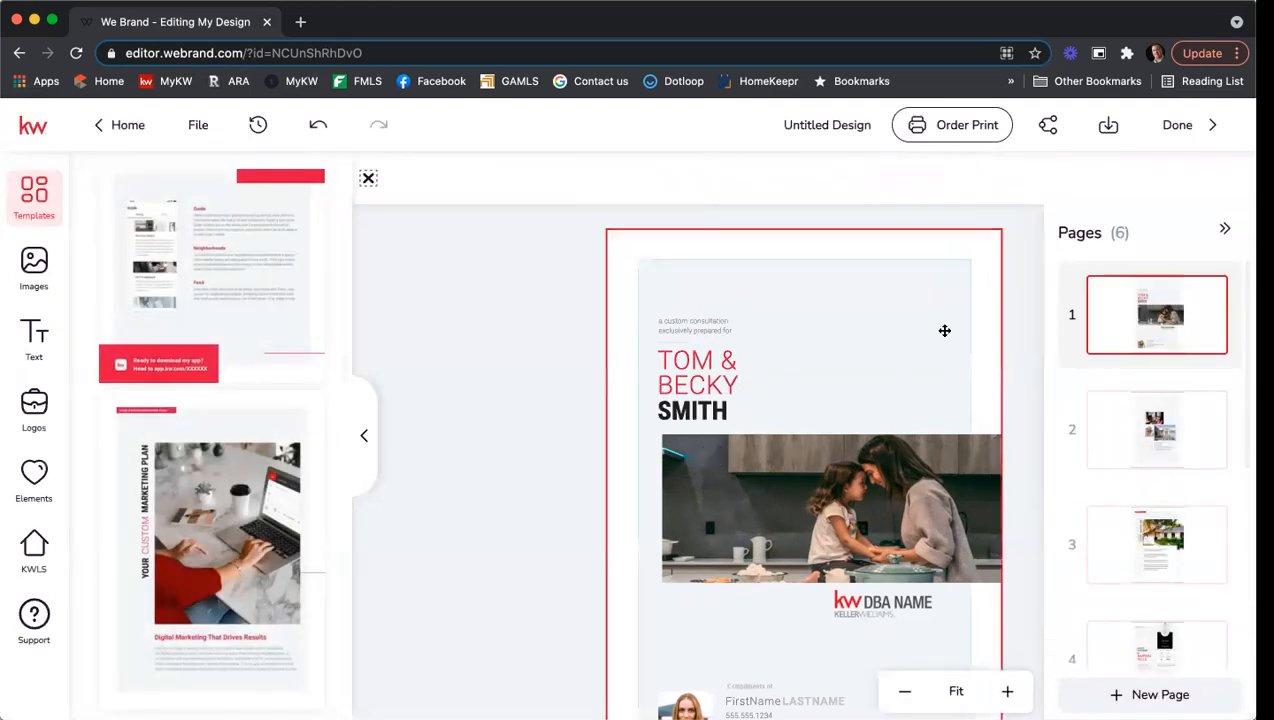
{"action": "scroll", "coordinate": [1039, 500], "scroll_direction": "down", "scroll_amount": 3}
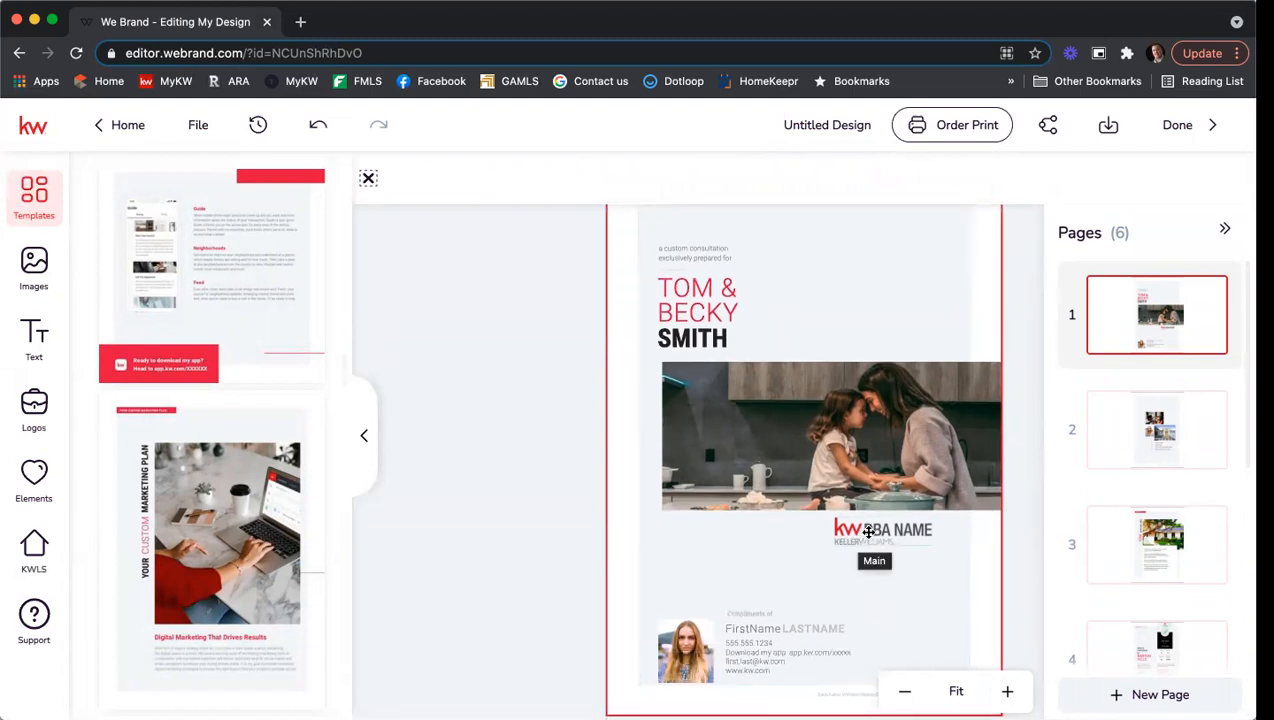
Replace the DBA NAME placeholder with the Keller Williams First Atlanta logo, enlarged and shifted right.
{"action": "left_click", "coordinate": [873, 530]}
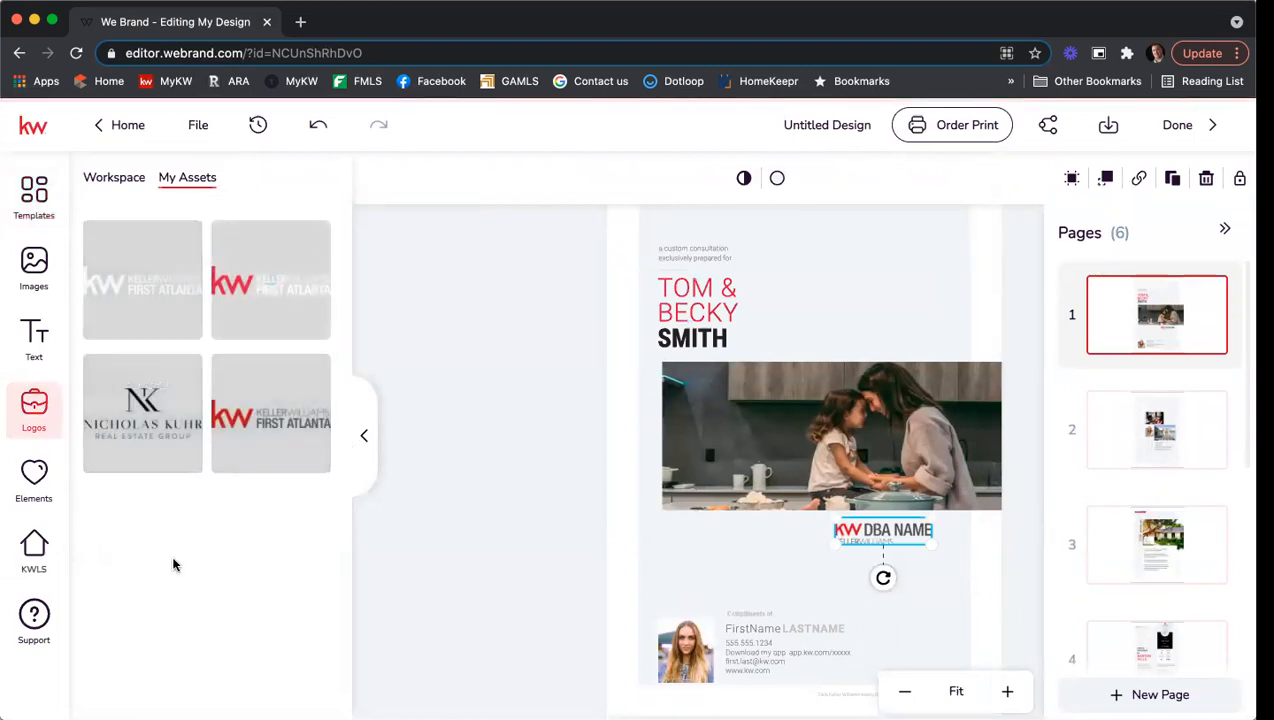
{"action": "mouse_move", "coordinate": [257, 436]}
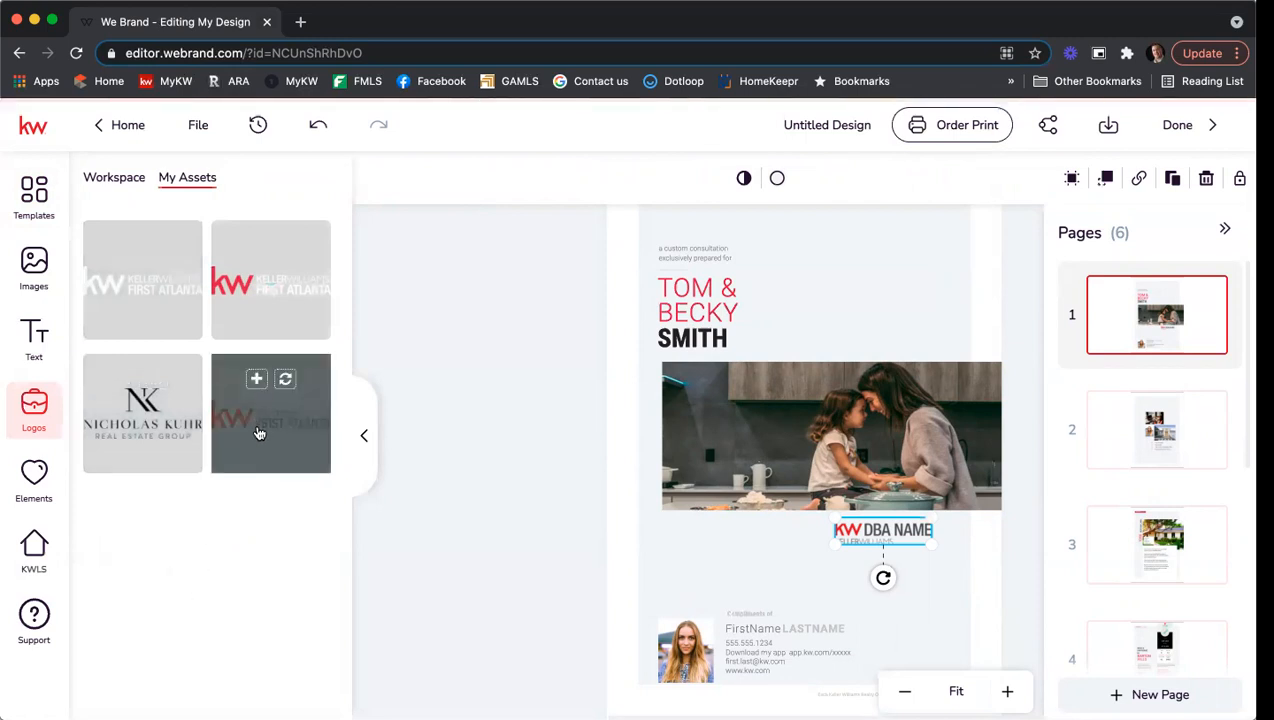
{"action": "left_click", "coordinate": [284, 382]}
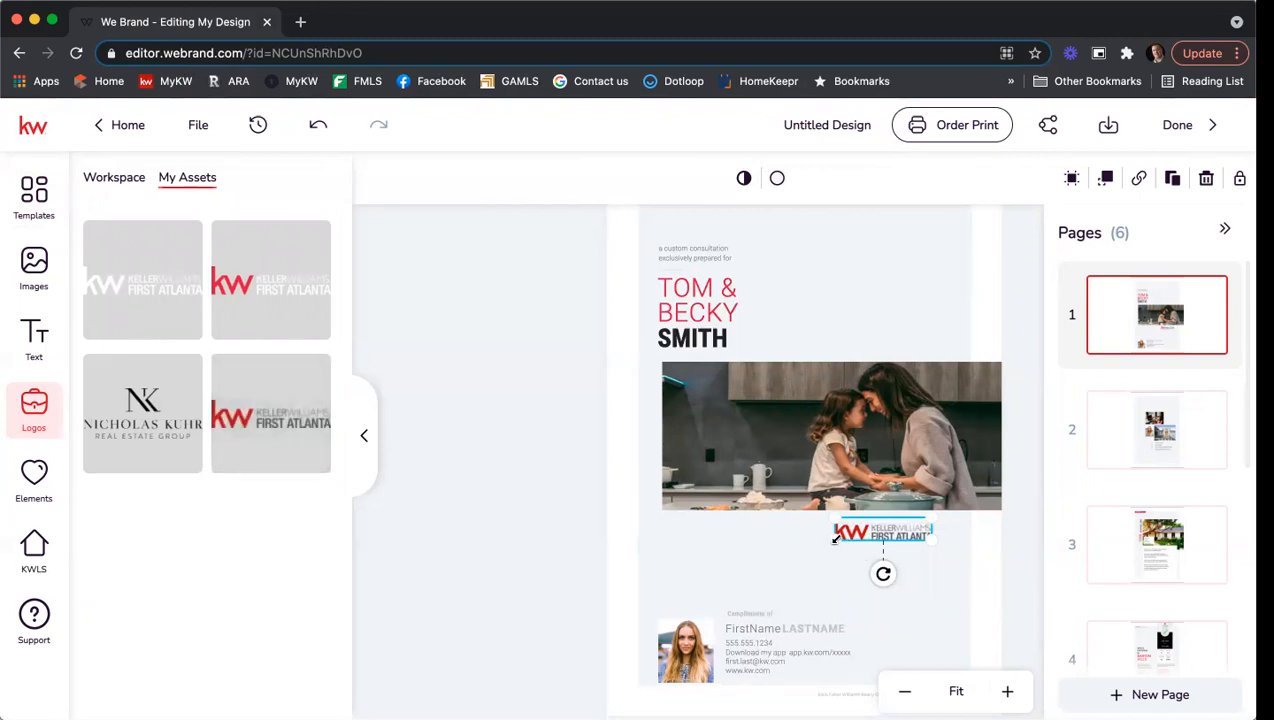
{"action": "left_click_drag", "start_coordinate": [835, 541], "coordinate": [801, 552]}
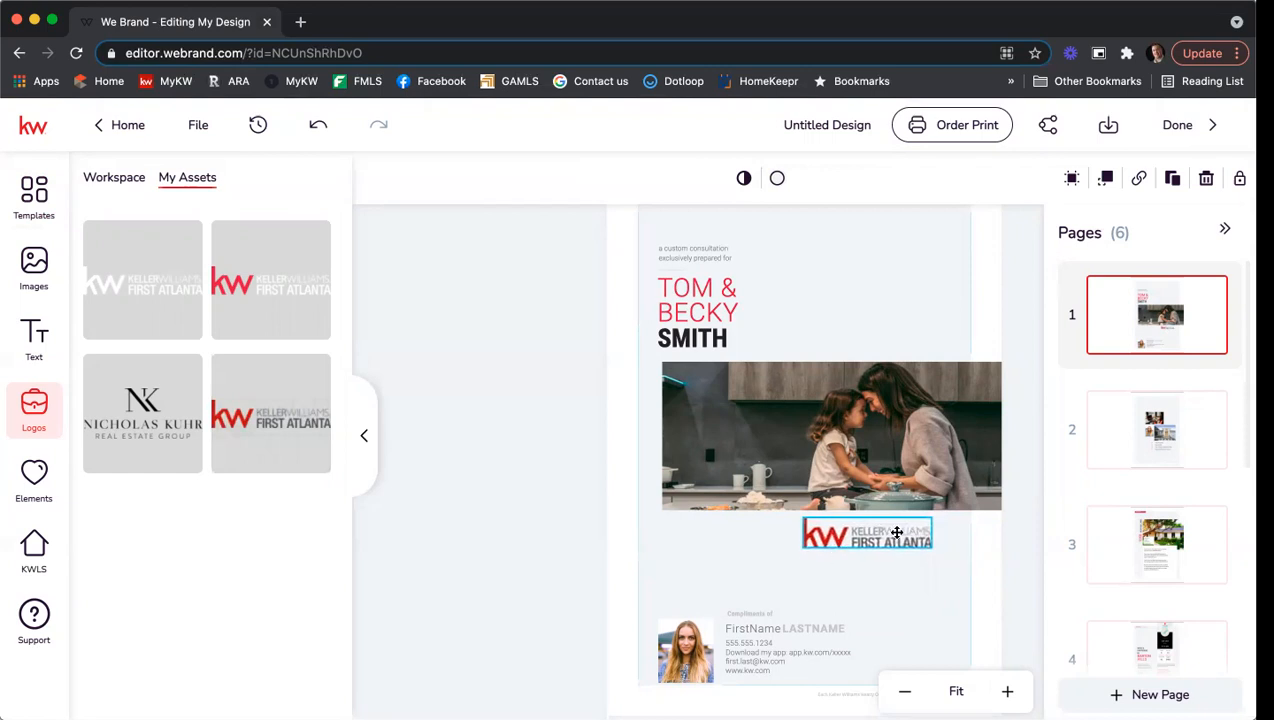
{"action": "left_click_drag", "start_coordinate": [904, 529], "coordinate": [927, 529]}
Add the agent's team logo beside the Keller Williams logo.
{"action": "mouse_move", "coordinate": [174, 423]}
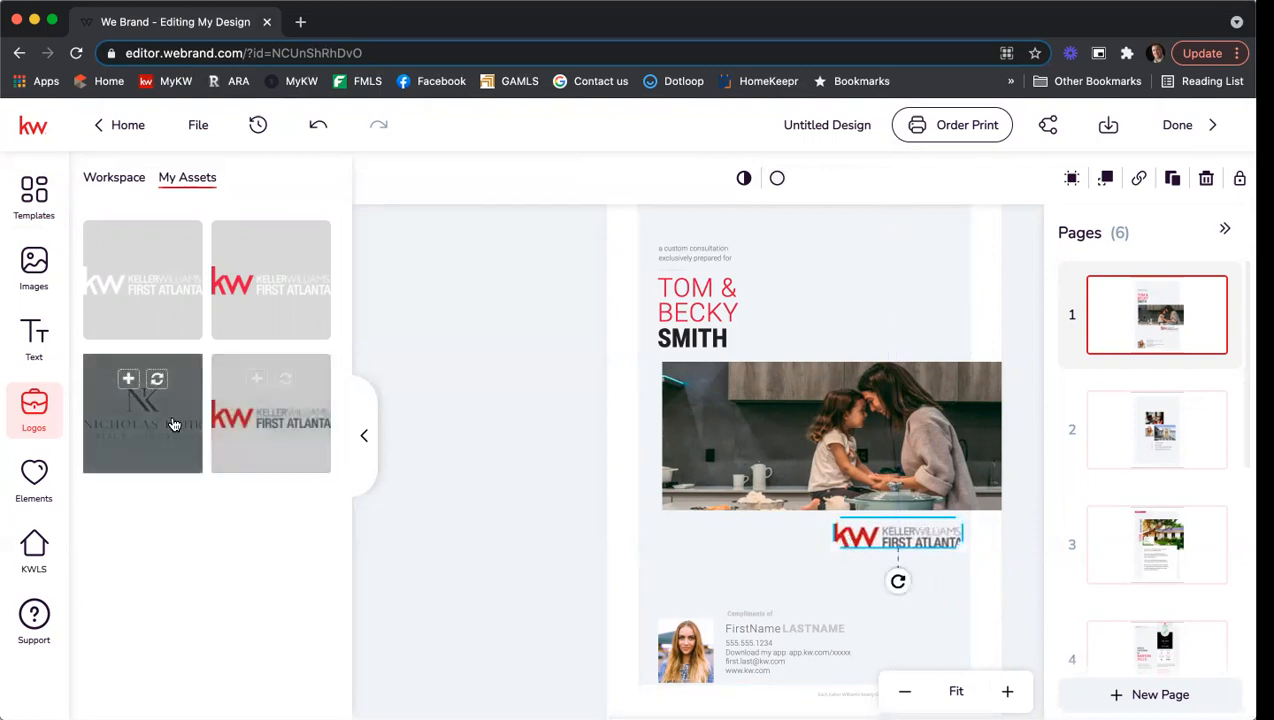
{"action": "left_click", "coordinate": [129, 380]}
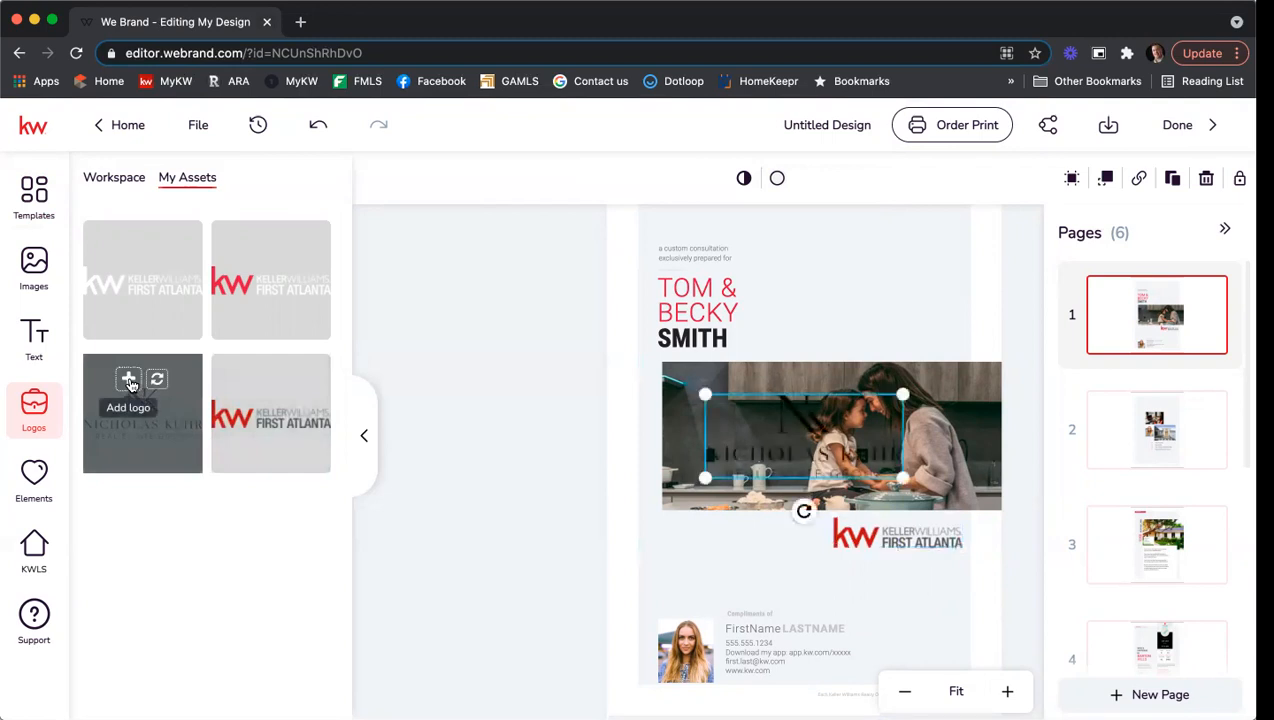
{"action": "left_click_drag", "start_coordinate": [862, 446], "coordinate": [742, 555]}
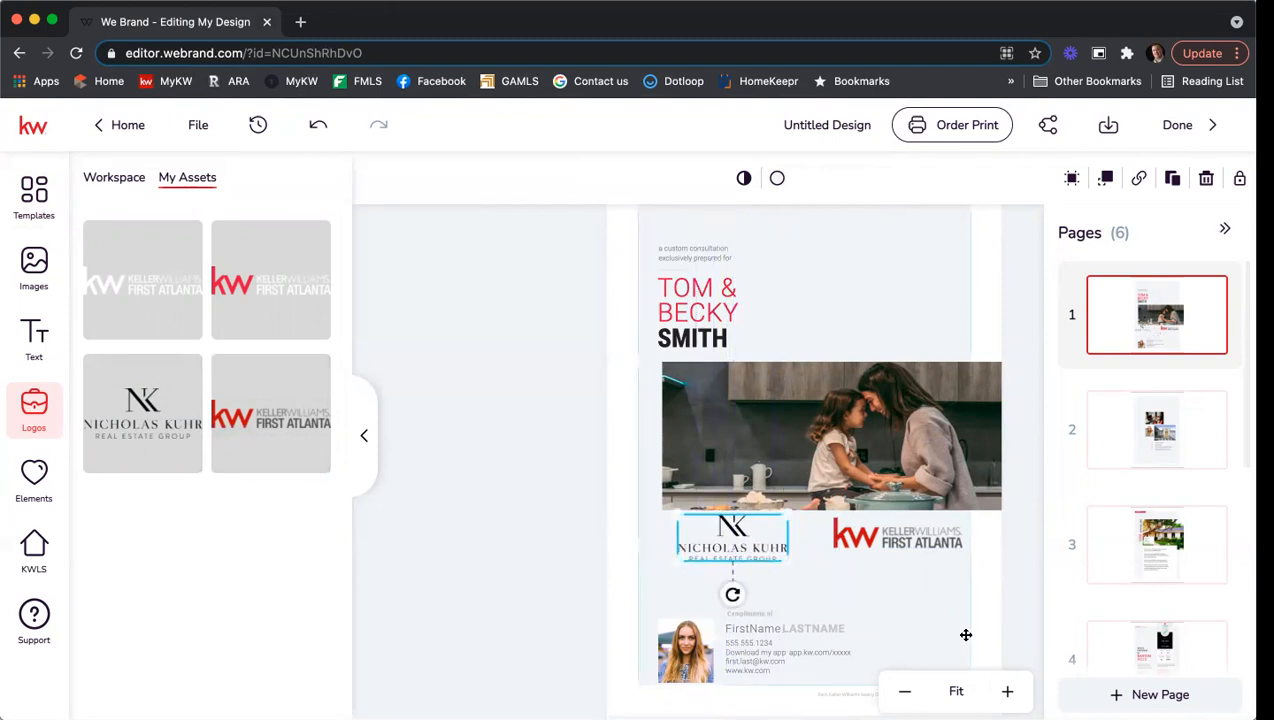
{"action": "left_click", "coordinate": [1024, 590]}
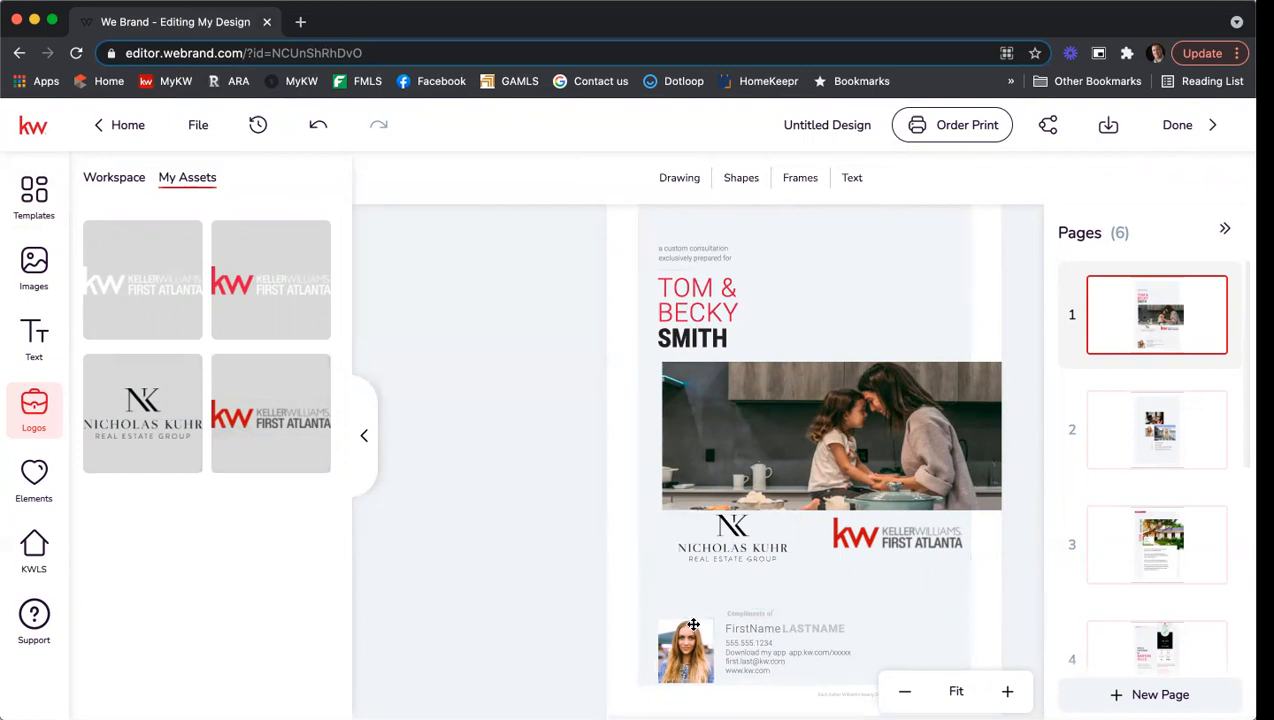
Zoom to 79% and replace the cover's sample agent photo with the agent's headshot.
{"action": "scroll", "coordinate": [603, 561], "scroll_direction": "down", "scroll_amount": 1}
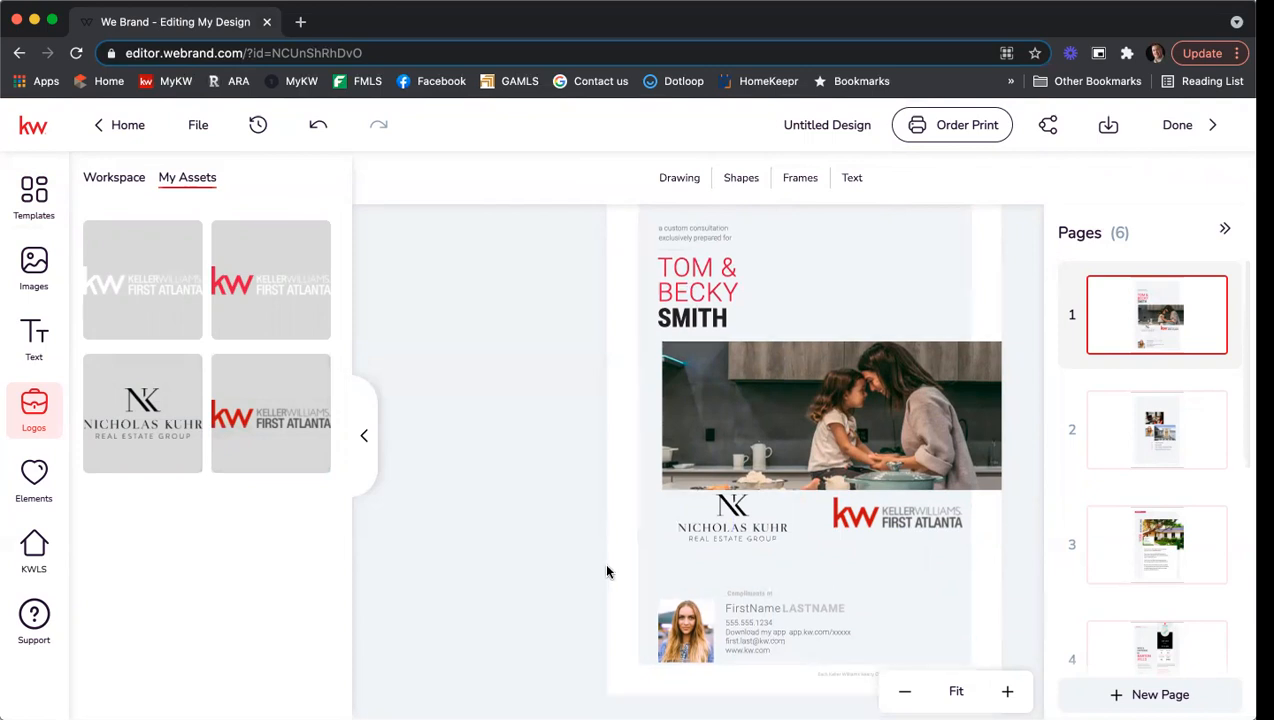
{"action": "left_click", "coordinate": [1003, 690]}
{"action": "scroll", "coordinate": [601, 488], "scroll_direction": "down", "scroll_amount": 3}
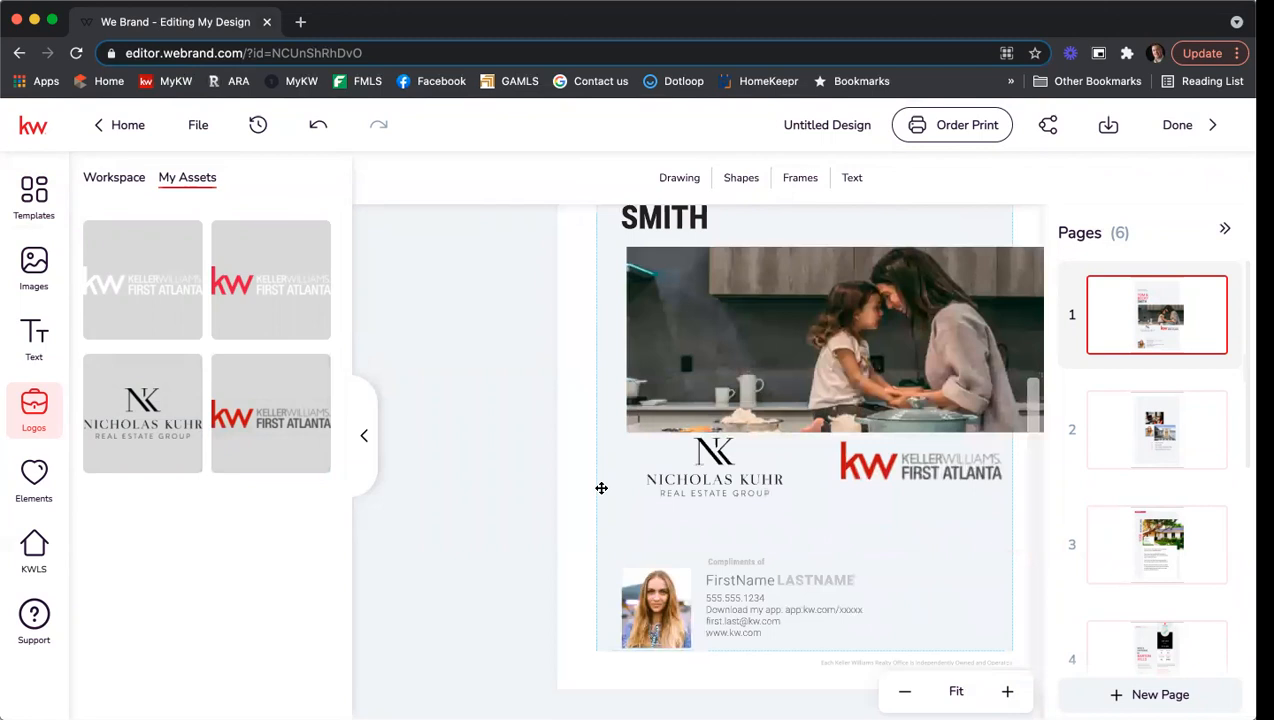
{"action": "left_click", "coordinate": [1007, 691]}
{"action": "left_click", "coordinate": [1007, 691]}
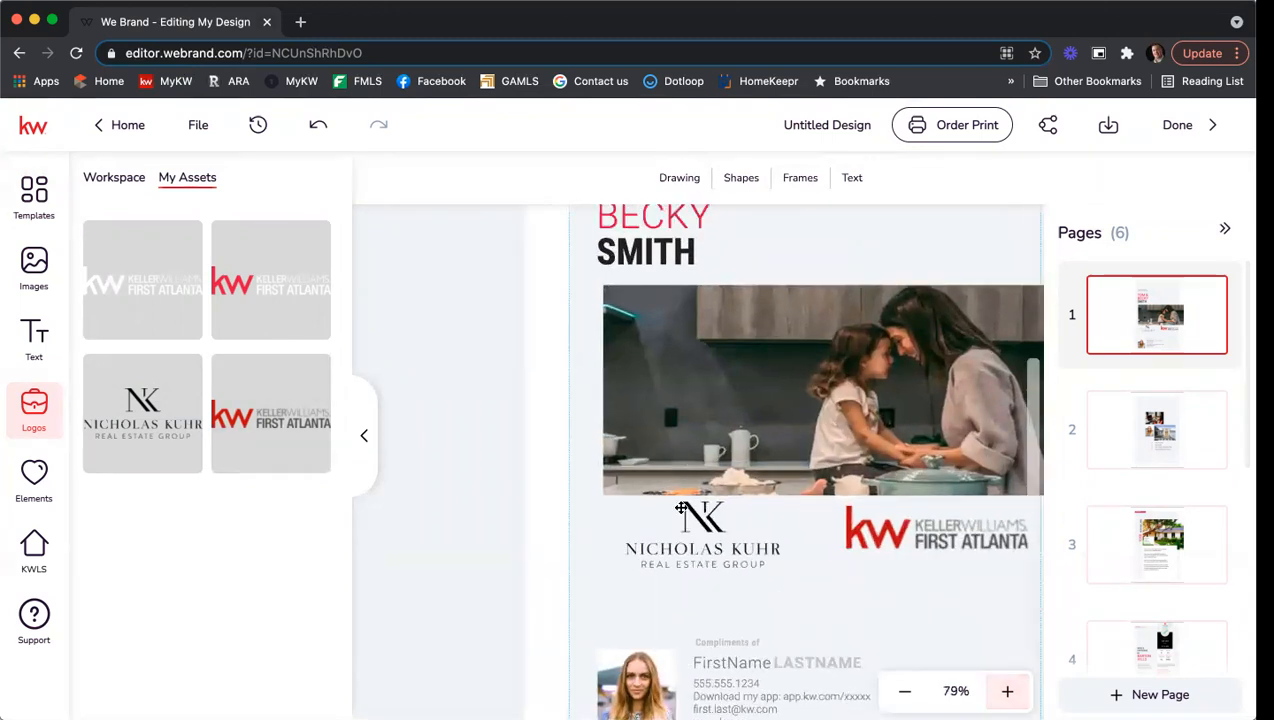
{"action": "scroll", "coordinate": [565, 505], "scroll_direction": "down", "scroll_amount": 2}
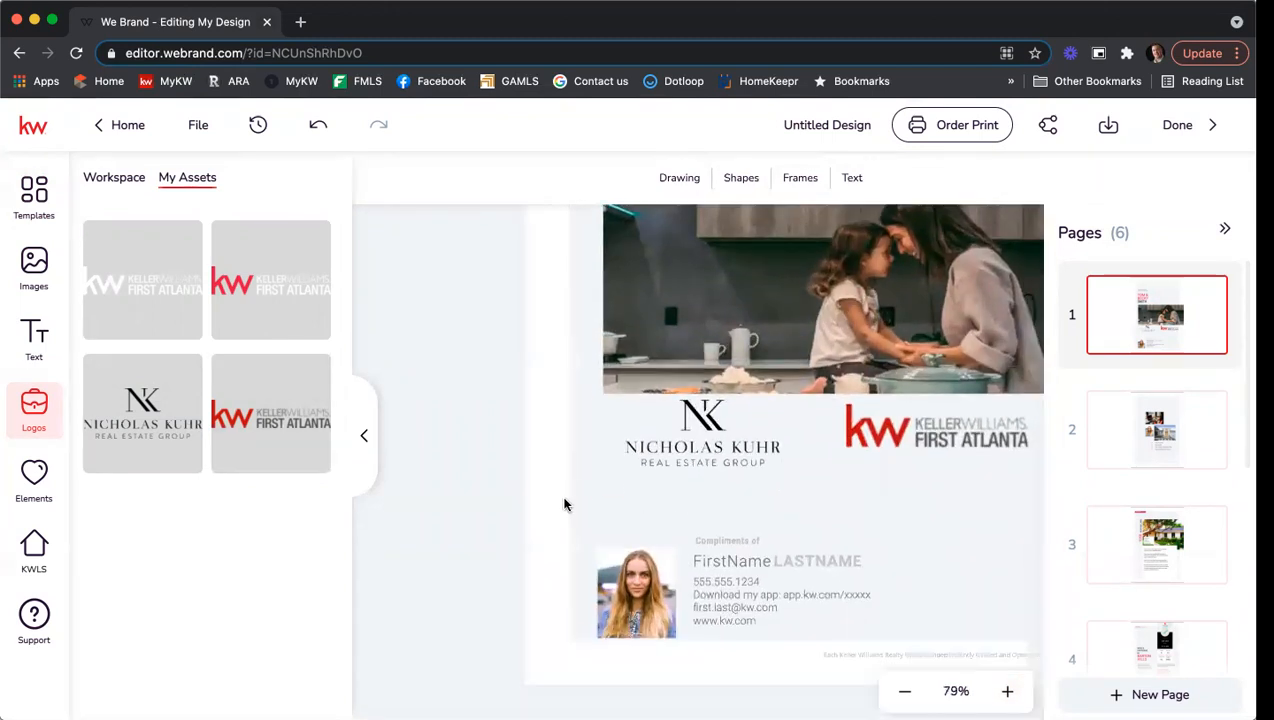
{"action": "left_click", "coordinate": [633, 580]}
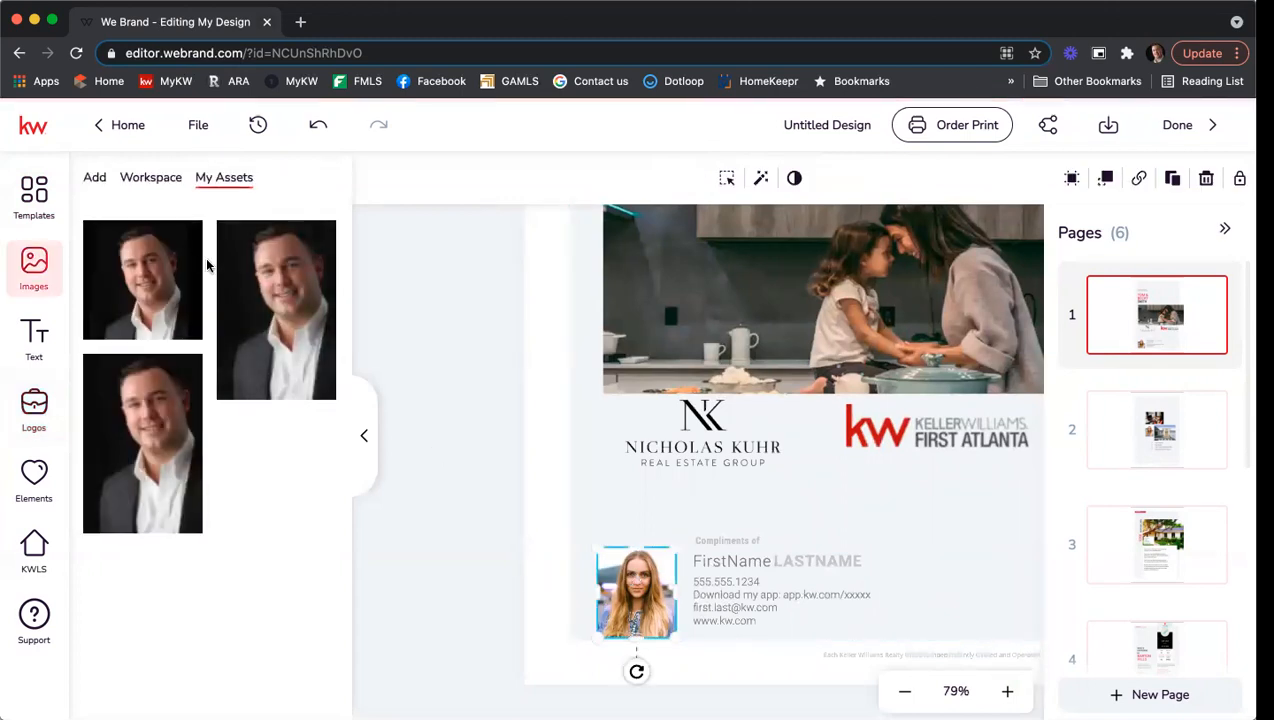
{"action": "left_click", "coordinate": [130, 238]}
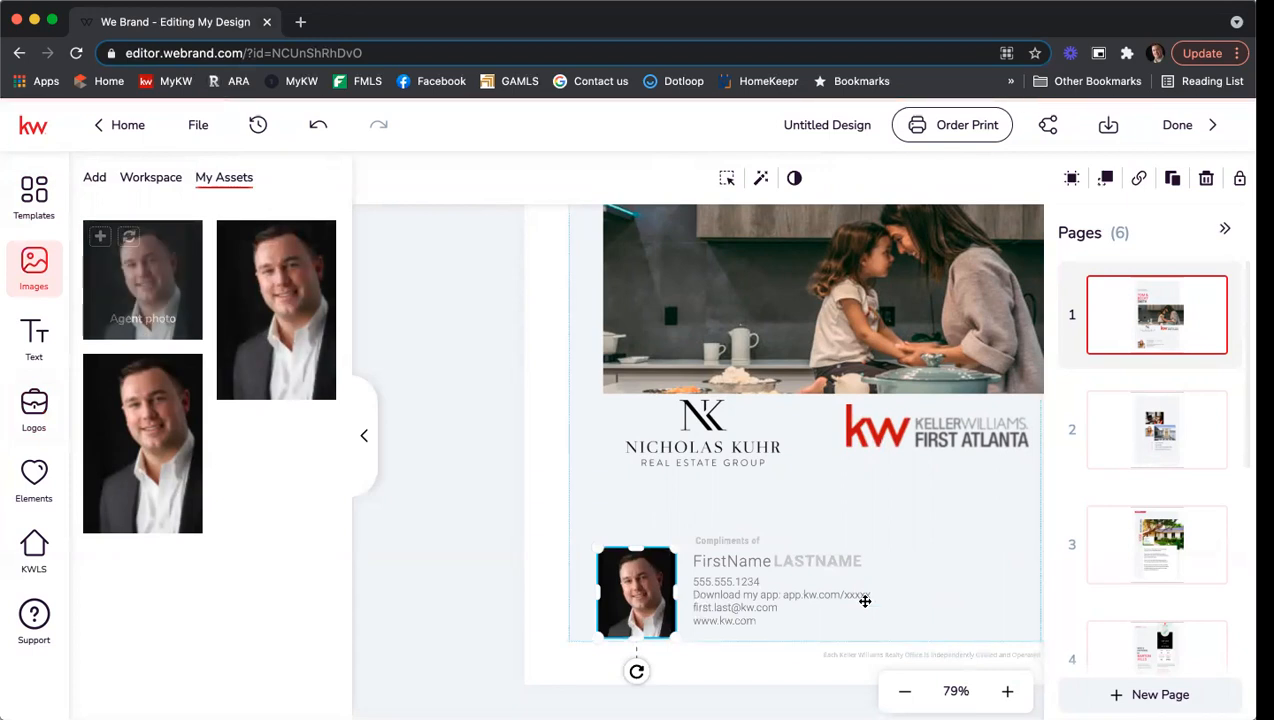
{"action": "double_click", "coordinate": [725, 560]}
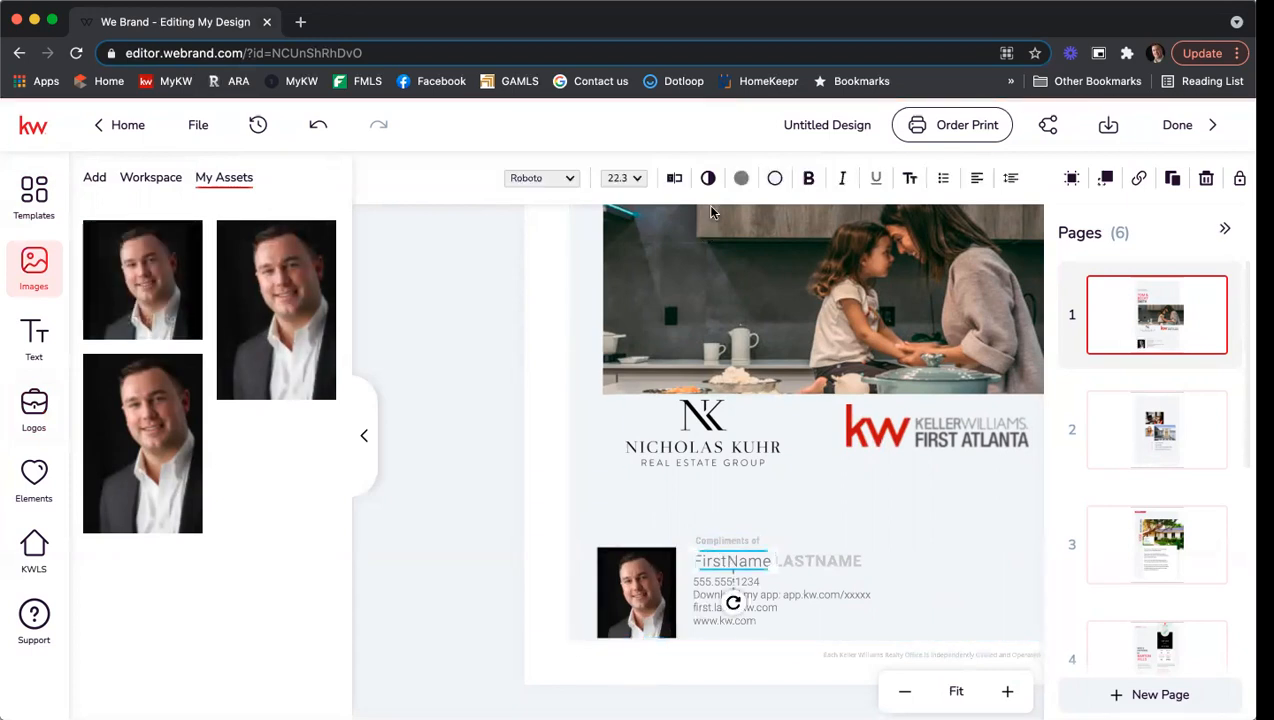
Replace the FirstName placeholder with the agent's first name.
{"action": "left_click", "coordinate": [674, 178]}
{"action": "key", "text": "super+a"}
{"action": "type", "text": "Nicho"}
{"action": "key", "text": "BackSpace"}
{"action": "type", "text": "holas"}
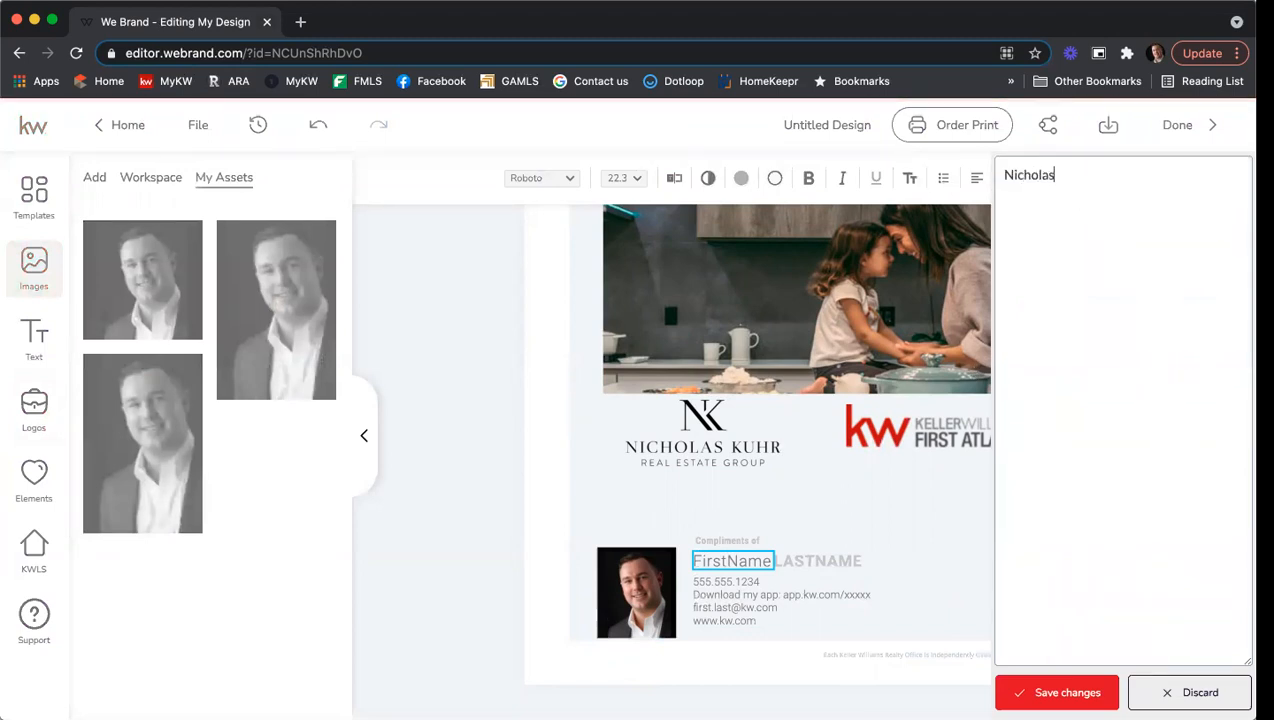
{"action": "left_click", "coordinate": [1048, 682]}
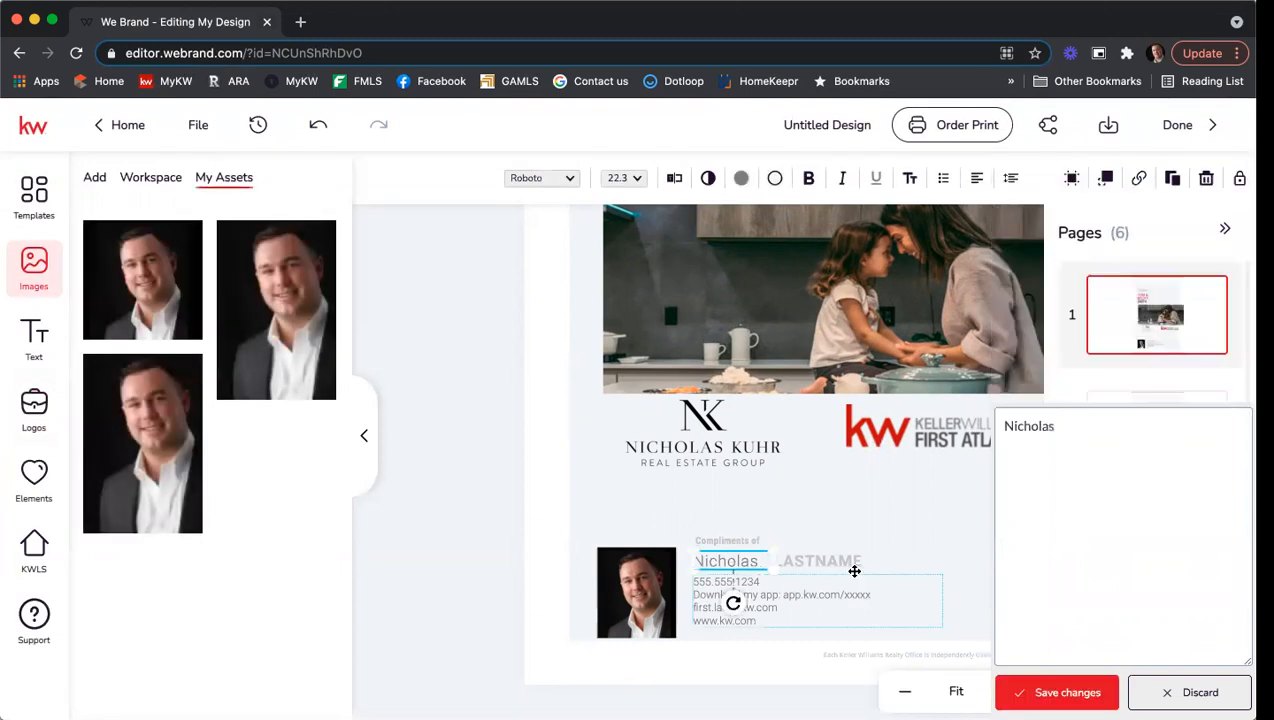
Replace the LASTNAME placeholder with the agent's surname.
{"action": "left_click", "coordinate": [819, 566]}
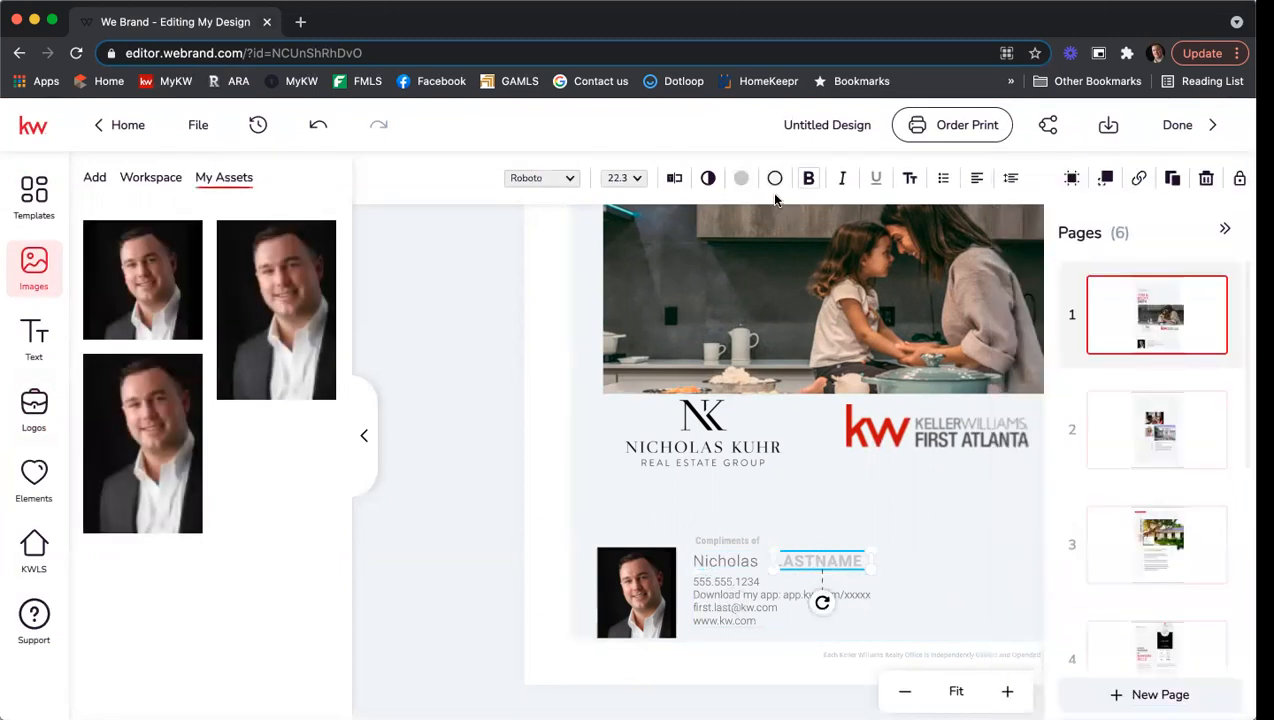
{"action": "left_click", "coordinate": [676, 180]}
{"action": "left_click_drag", "start_coordinate": [1064, 176], "coordinate": [865, 167]}
{"action": "key", "text": "BackSpace"}
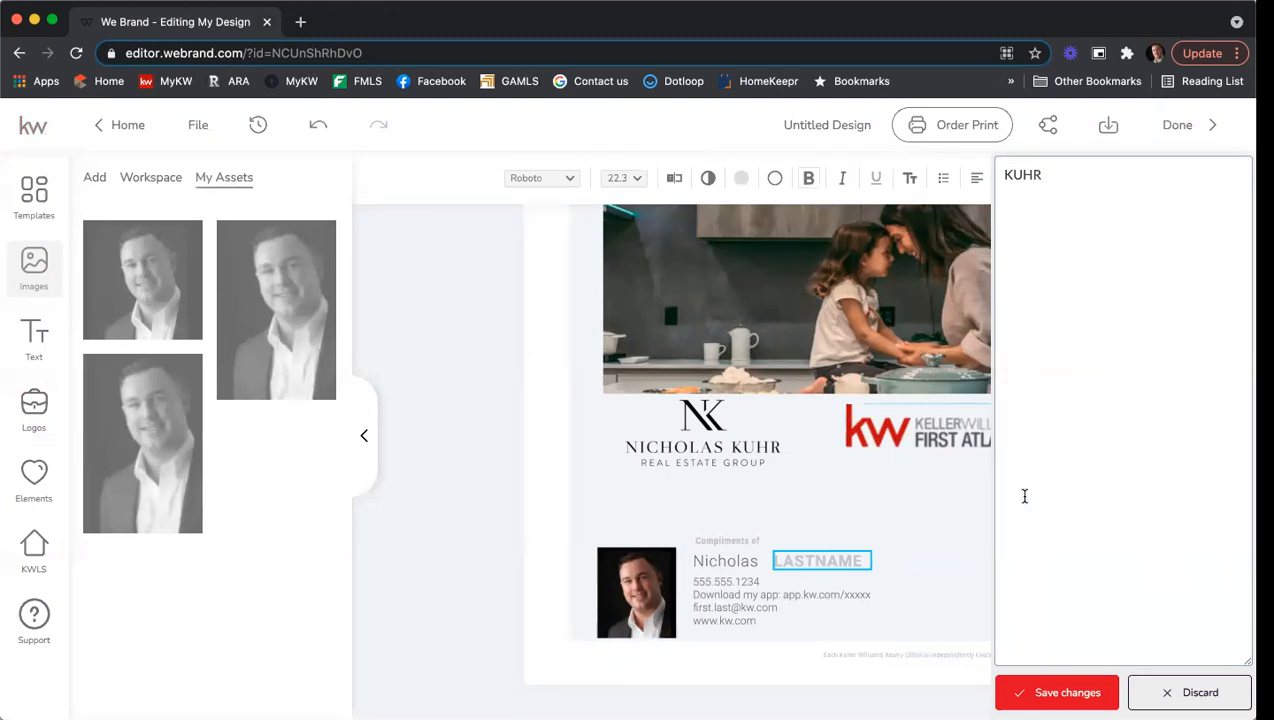
{"action": "left_click", "coordinate": [1045, 692]}
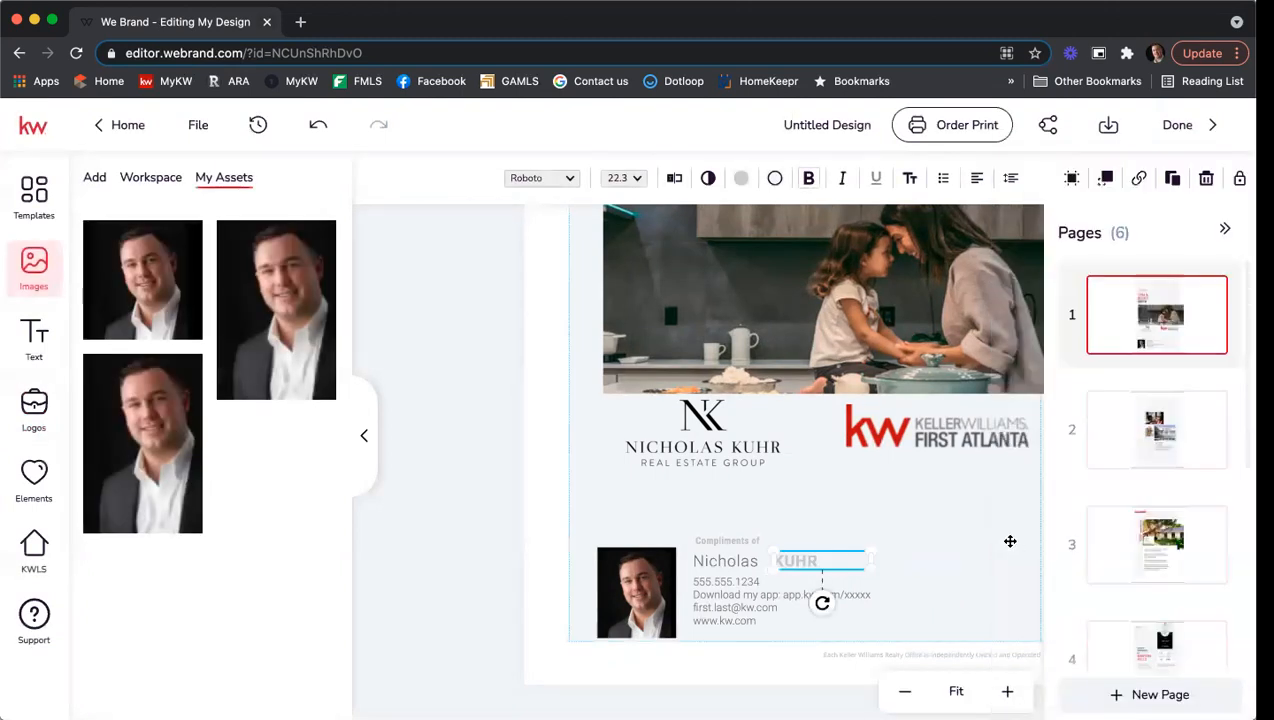
Nudge the last name left so it sits right after the first name.
{"action": "left_click", "coordinate": [950, 546]}
{"action": "left_click", "coordinate": [817, 553]}
{"action": "left_click", "coordinate": [820, 550]}
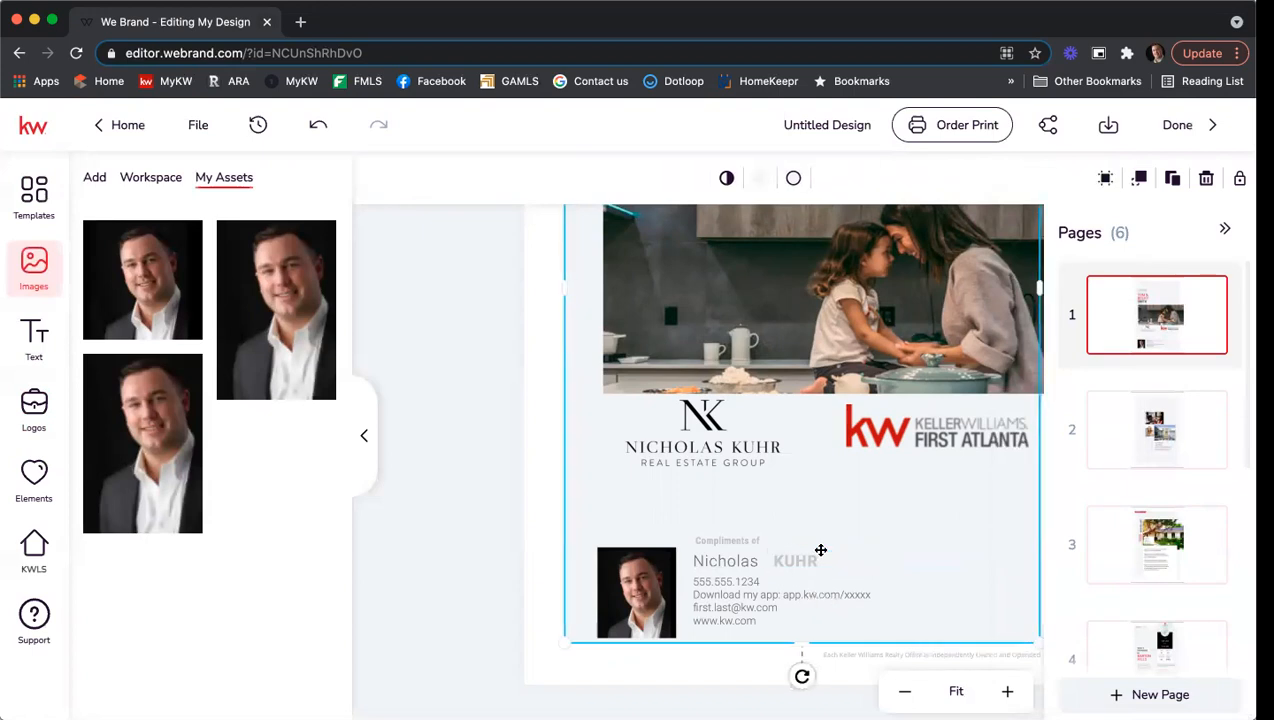
{"action": "left_click", "coordinate": [816, 550]}
{"action": "left_click", "coordinate": [812, 550]}
{"action": "left_click", "coordinate": [812, 550]}
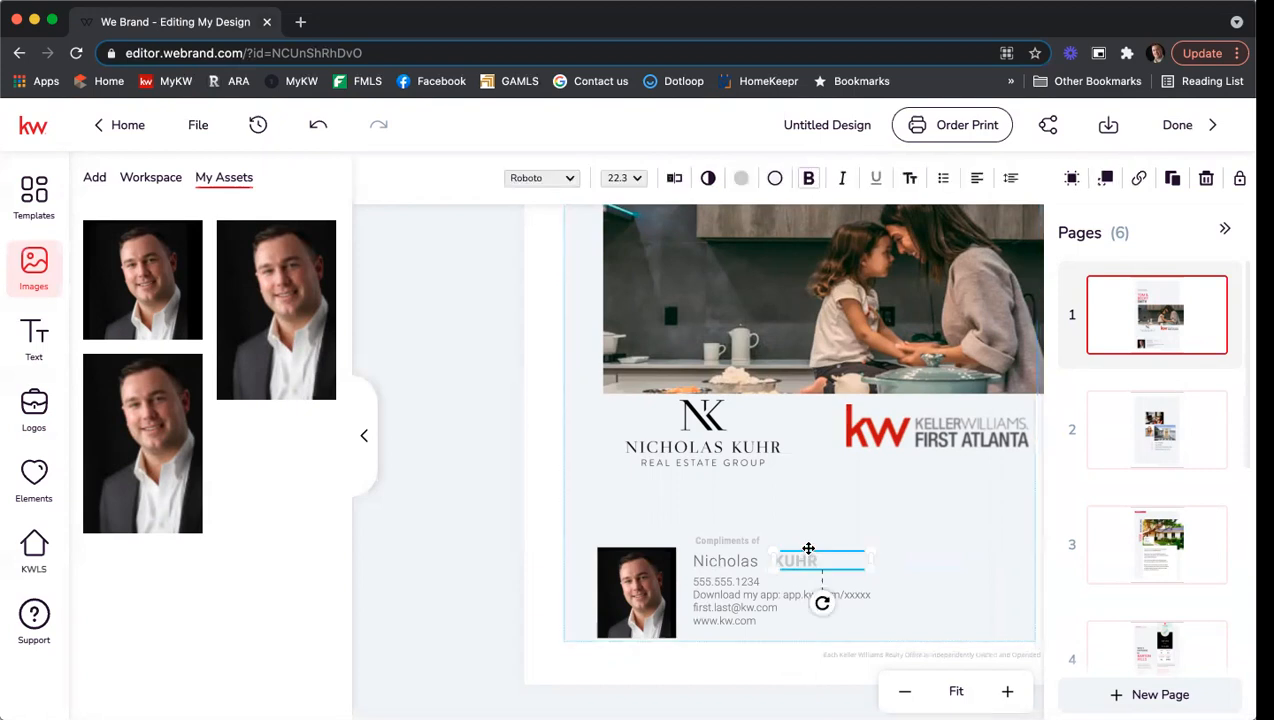
{"action": "key", "text": "Left"}
{"action": "key", "text": "Left"}
{"action": "key", "text": "Left"}
{"action": "key", "text": "Left"}
{"action": "key", "text": "Left"}
{"action": "key", "text": "Left"}
{"action": "key", "text": "Left"}
{"action": "key", "text": "Left"}
{"action": "key", "text": "Left"}
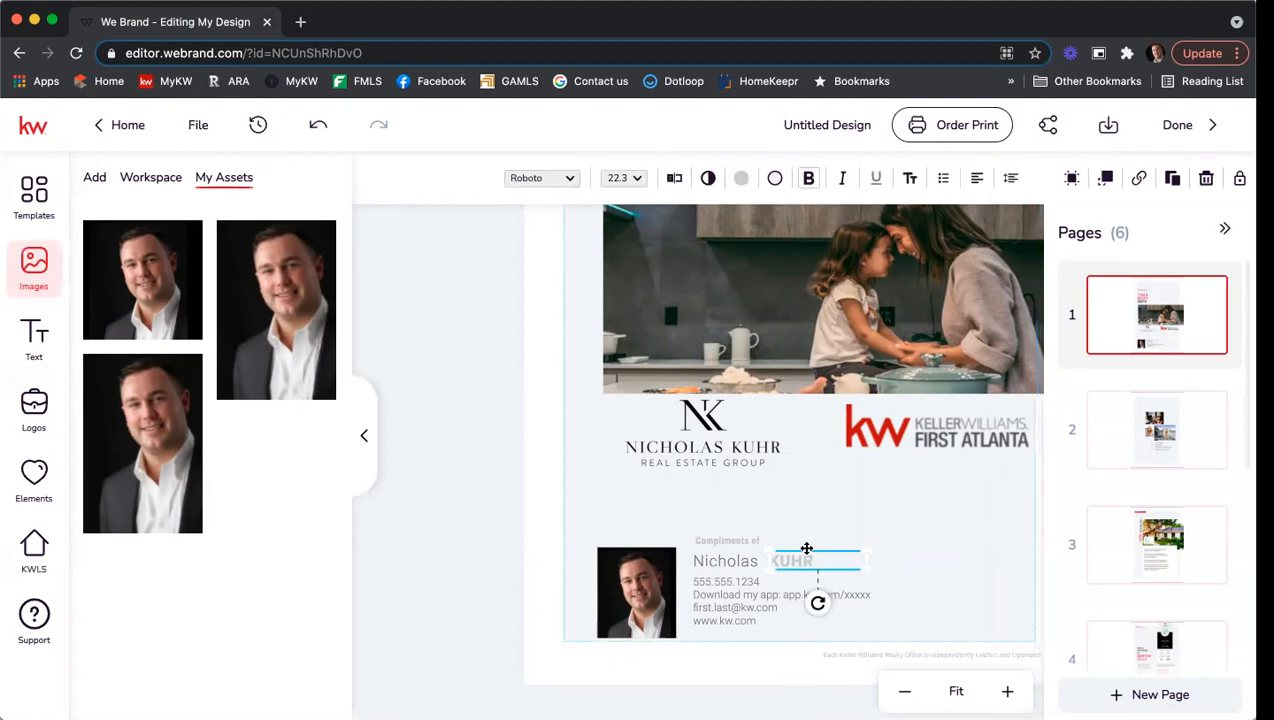
{"action": "key", "text": "Left"}
{"action": "key", "text": "Left"}
{"action": "key", "text": "Left"}
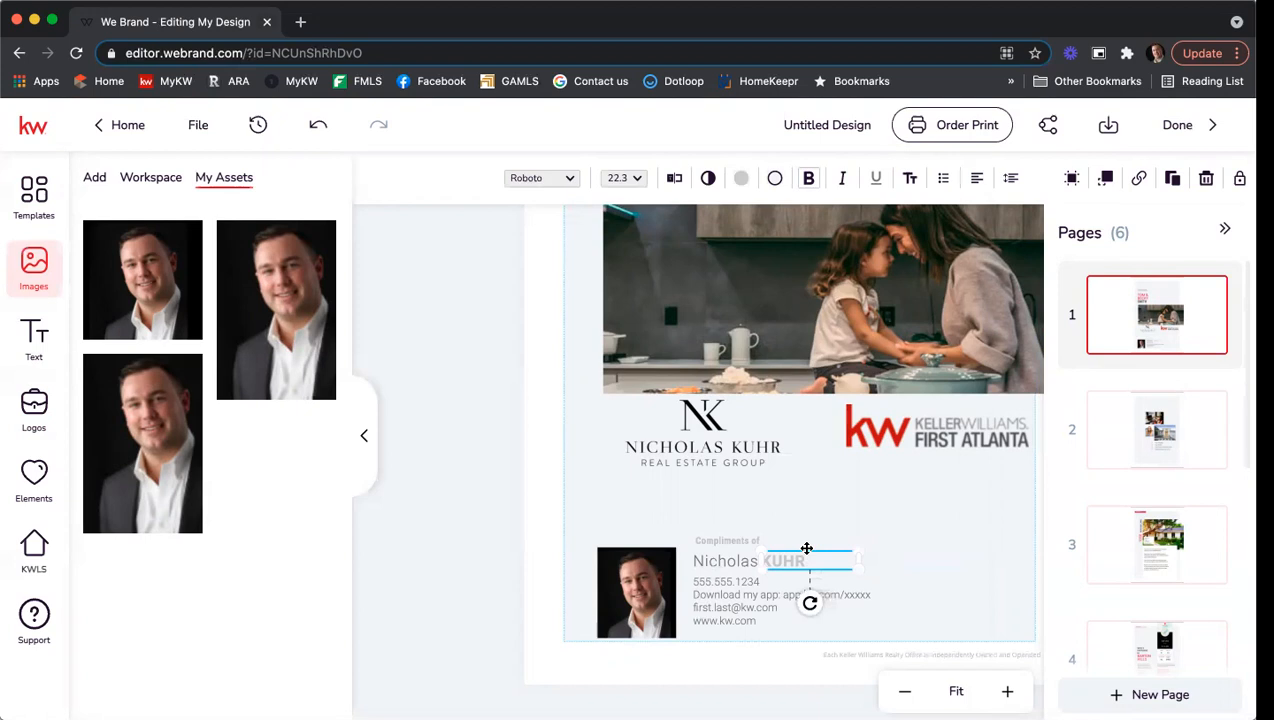
{"action": "left_click", "coordinate": [927, 518]}
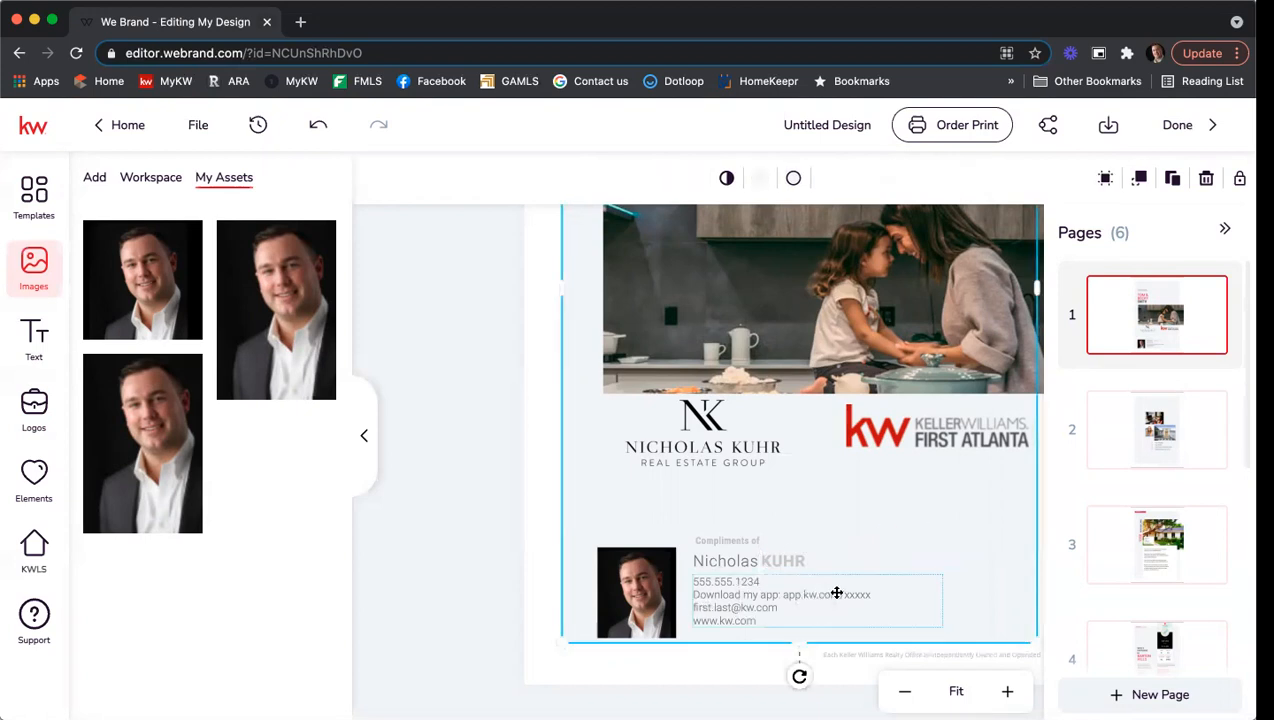
Replace the contact block's sample phone number with the agent's number, then show page 2.
{"action": "left_click", "coordinate": [753, 585]}
{"action": "double_click", "coordinate": [757, 580]}
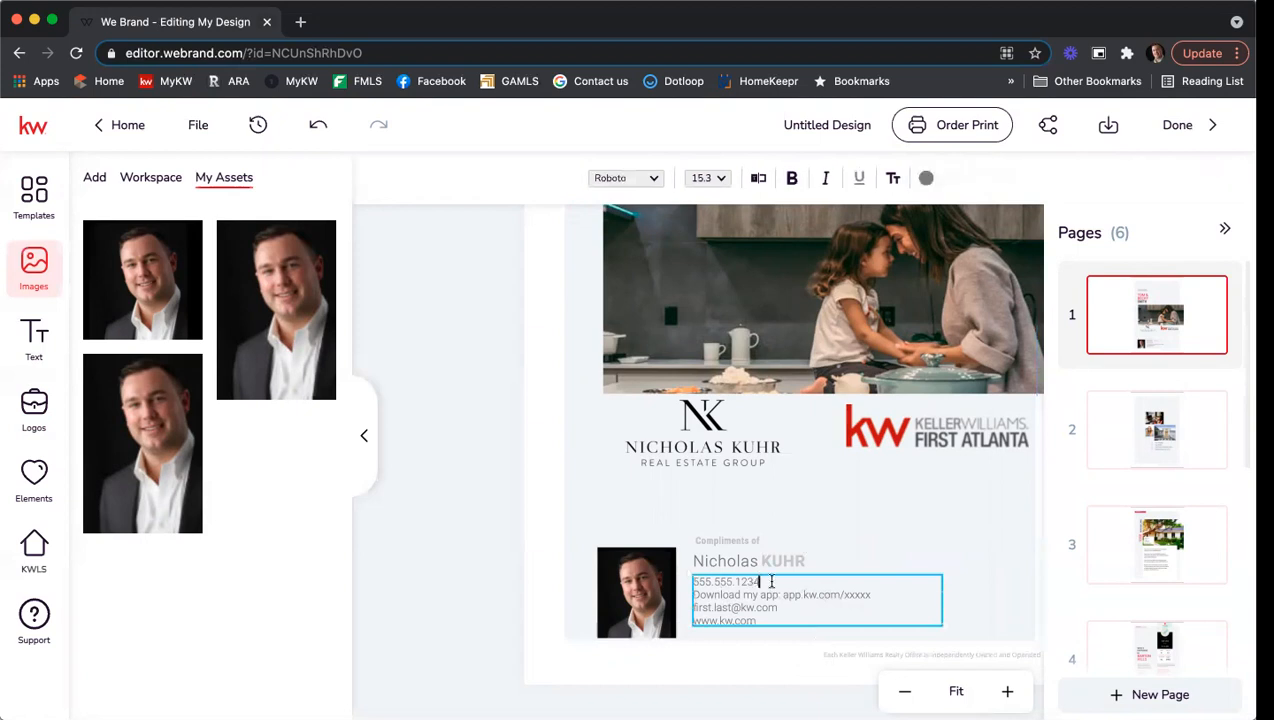
{"action": "left_click_drag", "start_coordinate": [664, 580], "coordinate": [773, 583]}
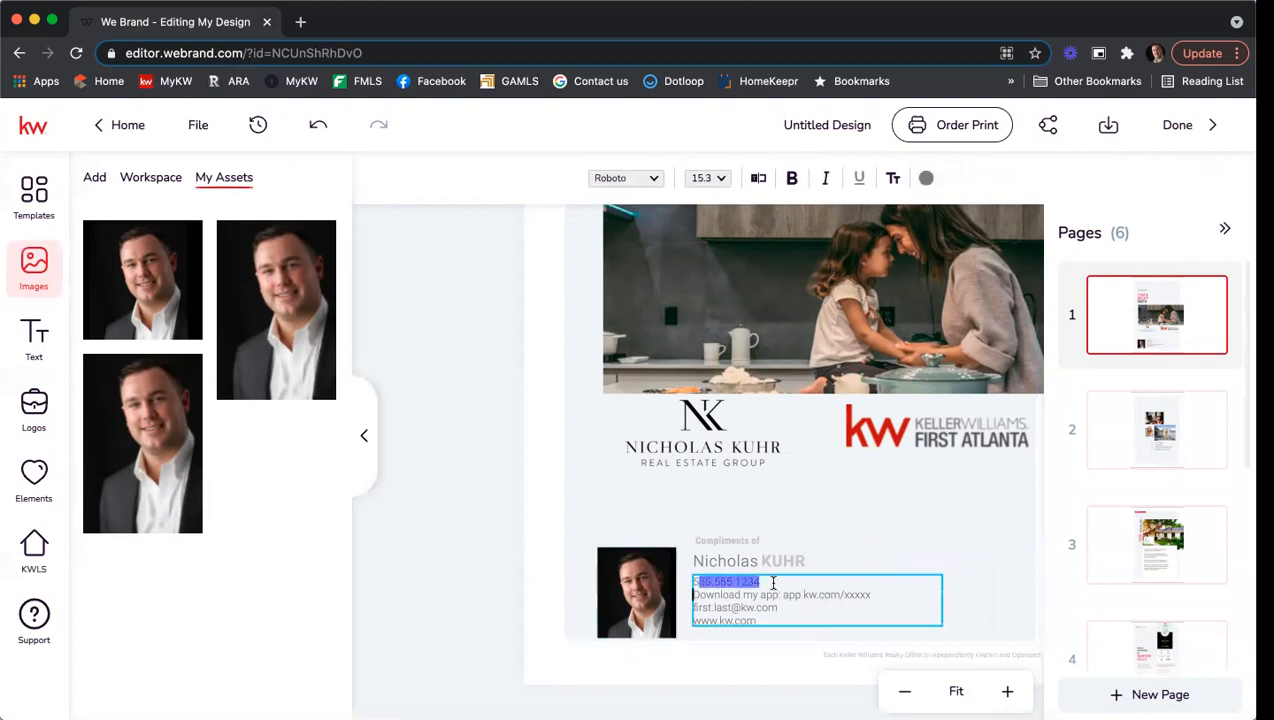
{"action": "key", "text": "BackSpace"}
{"action": "key", "text": "Return"}
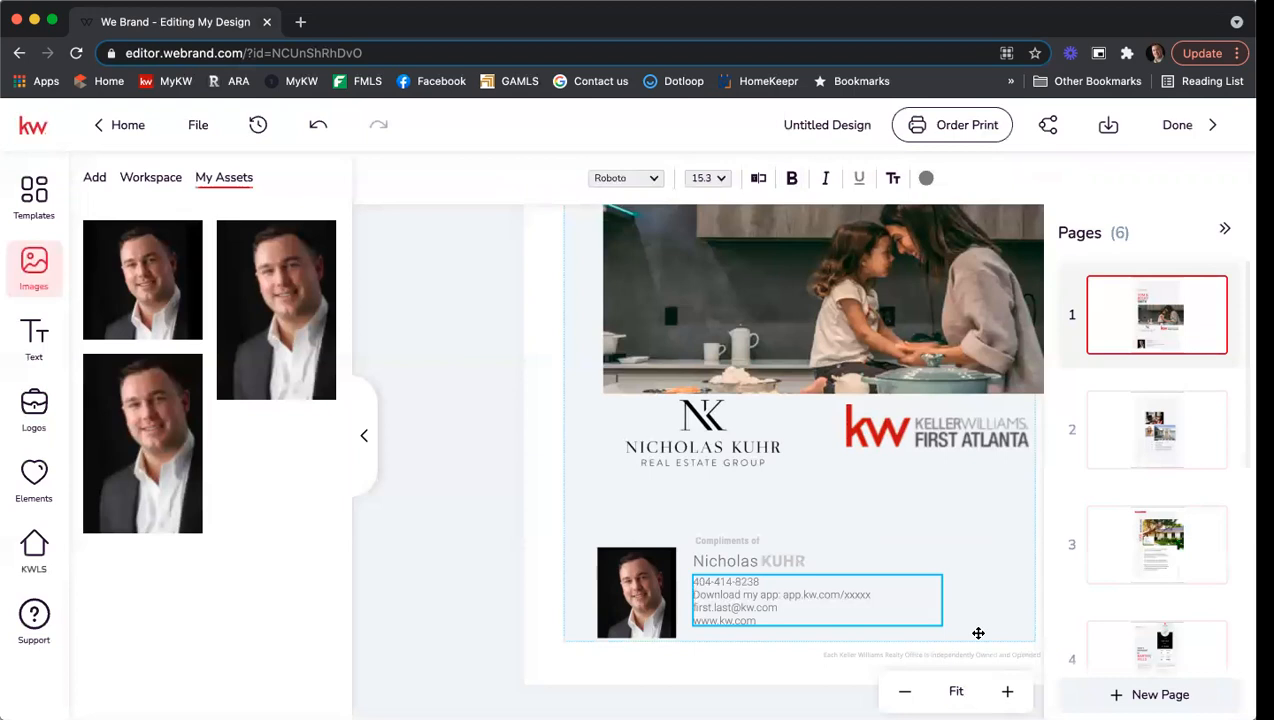
{"action": "key", "text": "Escape"}
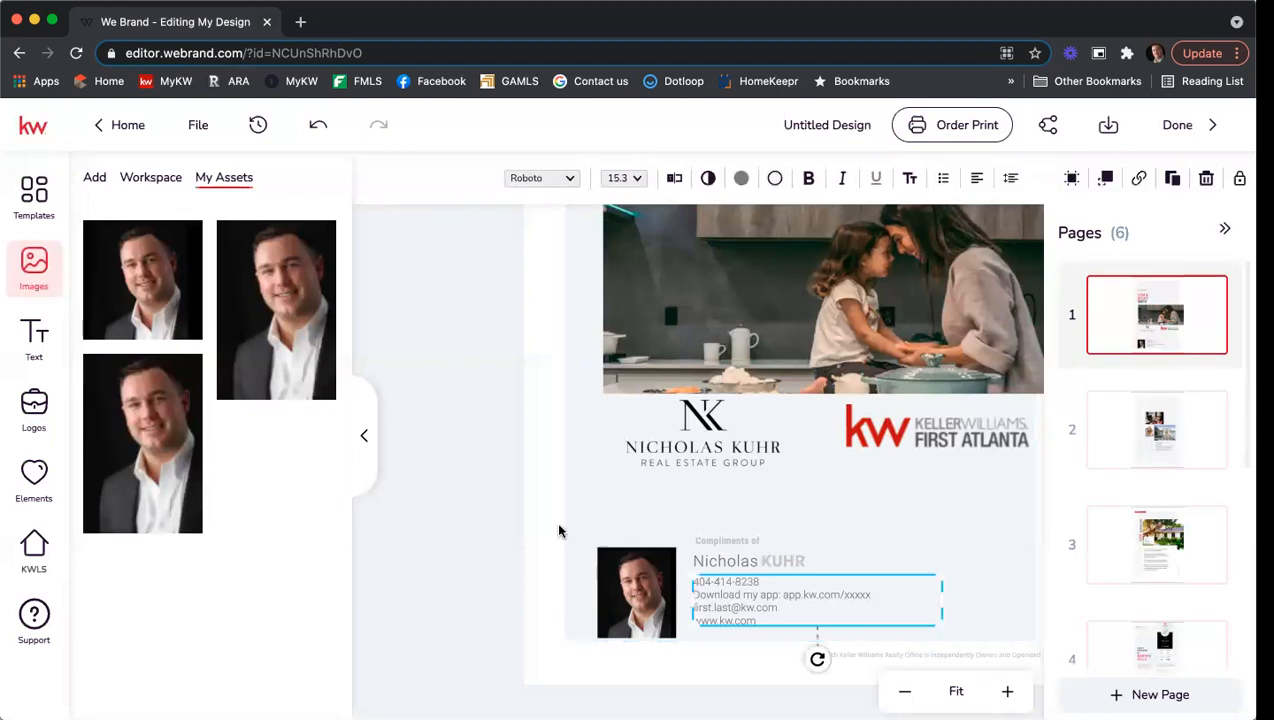
{"action": "left_click", "coordinate": [1173, 446]}
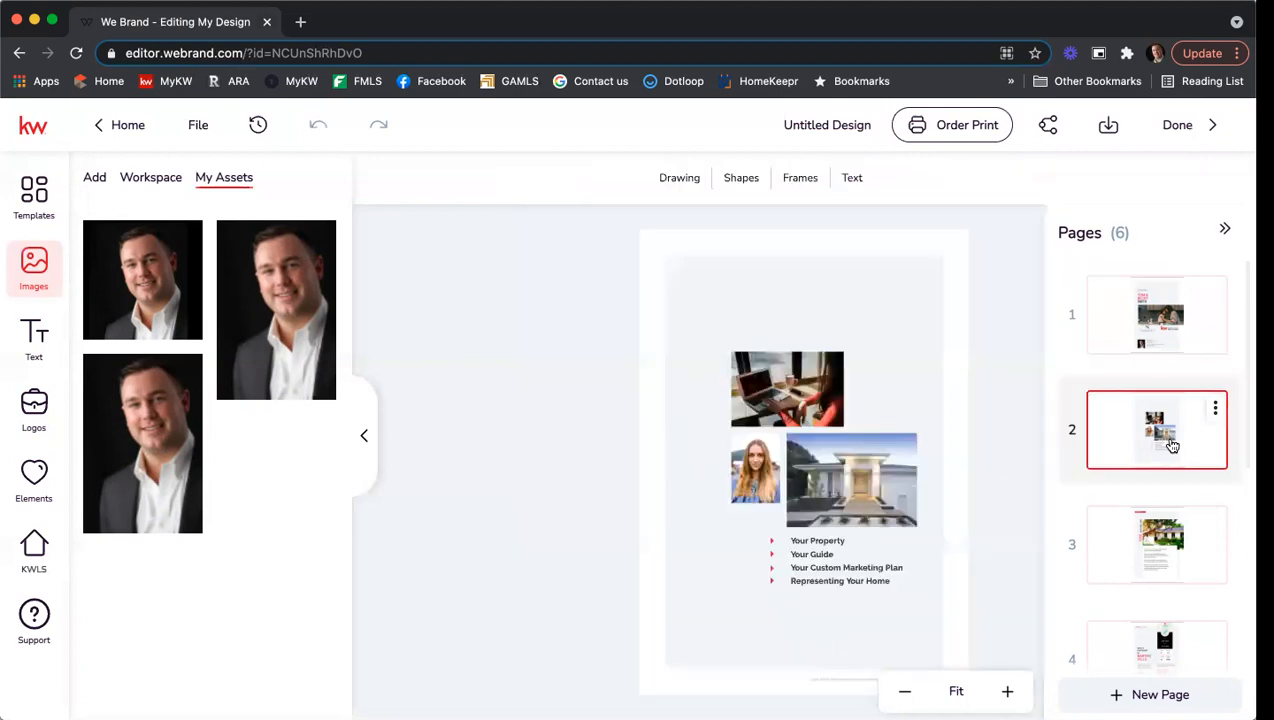
Swap page 2's woman portrait for the agent's headshot, positioned beside the house photo.
{"action": "left_click", "coordinate": [1007, 691]}
{"action": "left_click", "coordinate": [1007, 691]}
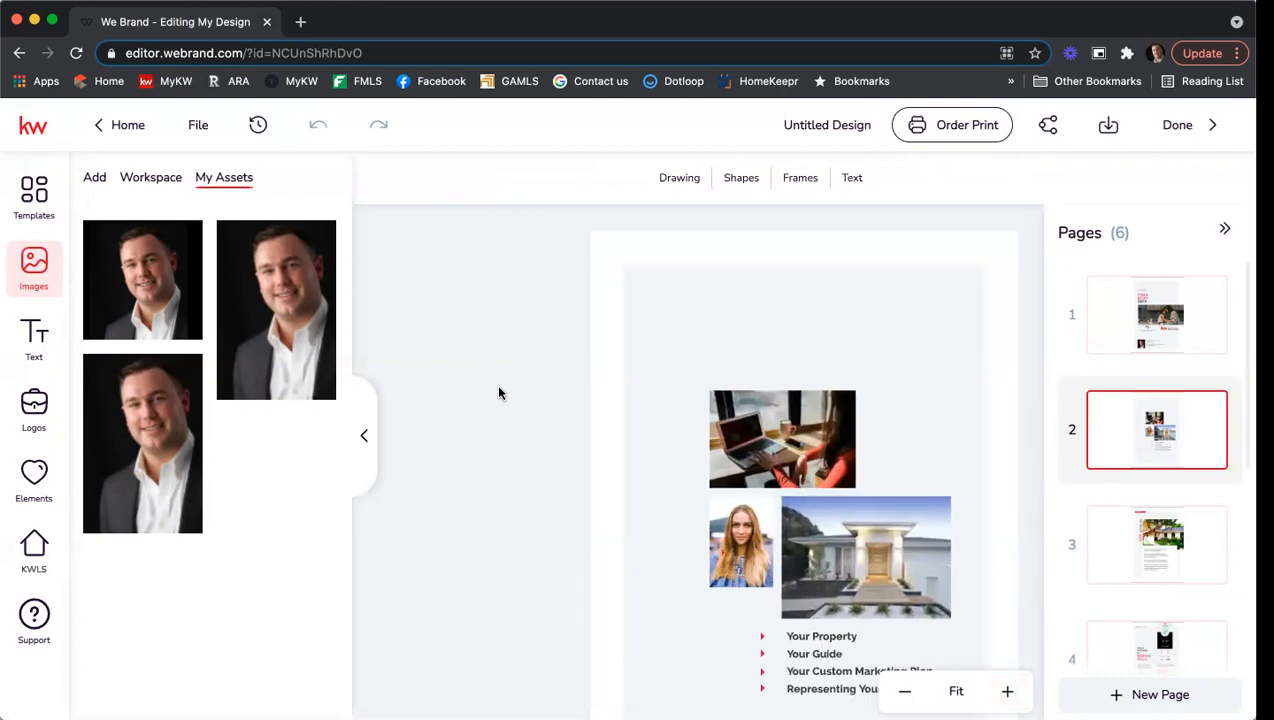
{"action": "scroll", "coordinate": [499, 393], "scroll_direction": "down", "scroll_amount": 3}
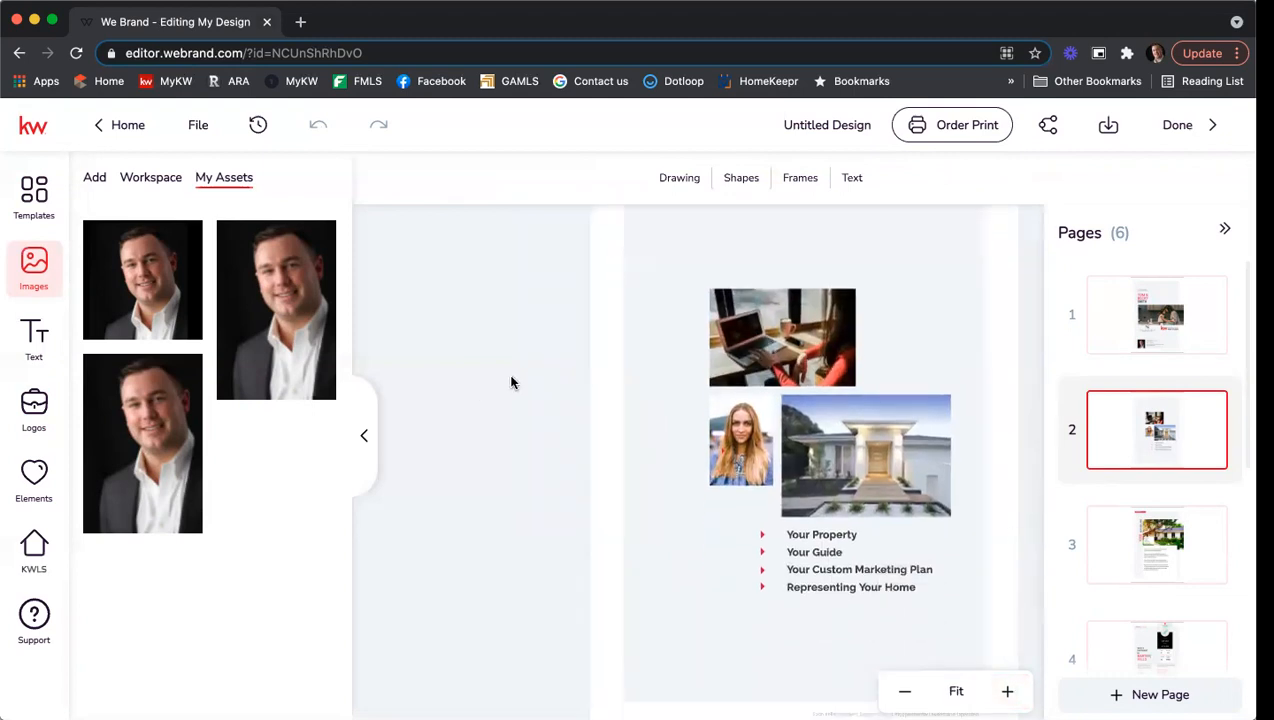
{"action": "left_click", "coordinate": [732, 406]}
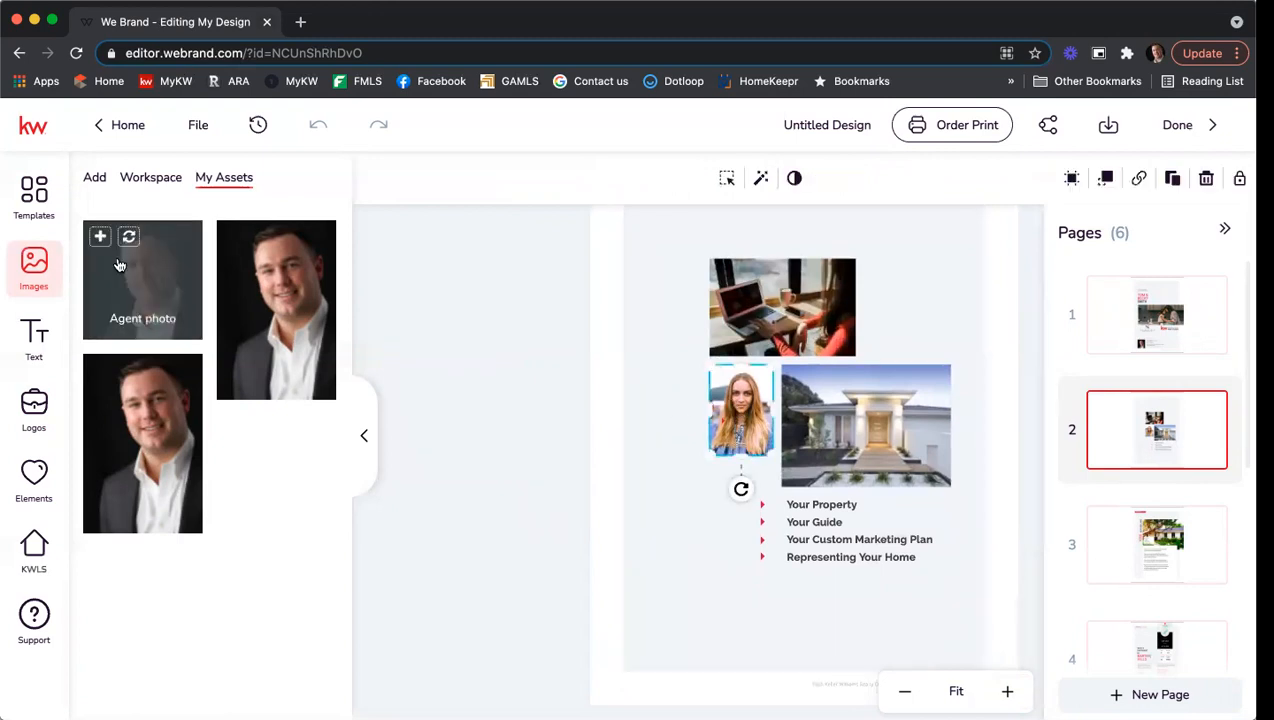
{"action": "left_click", "coordinate": [129, 374]}
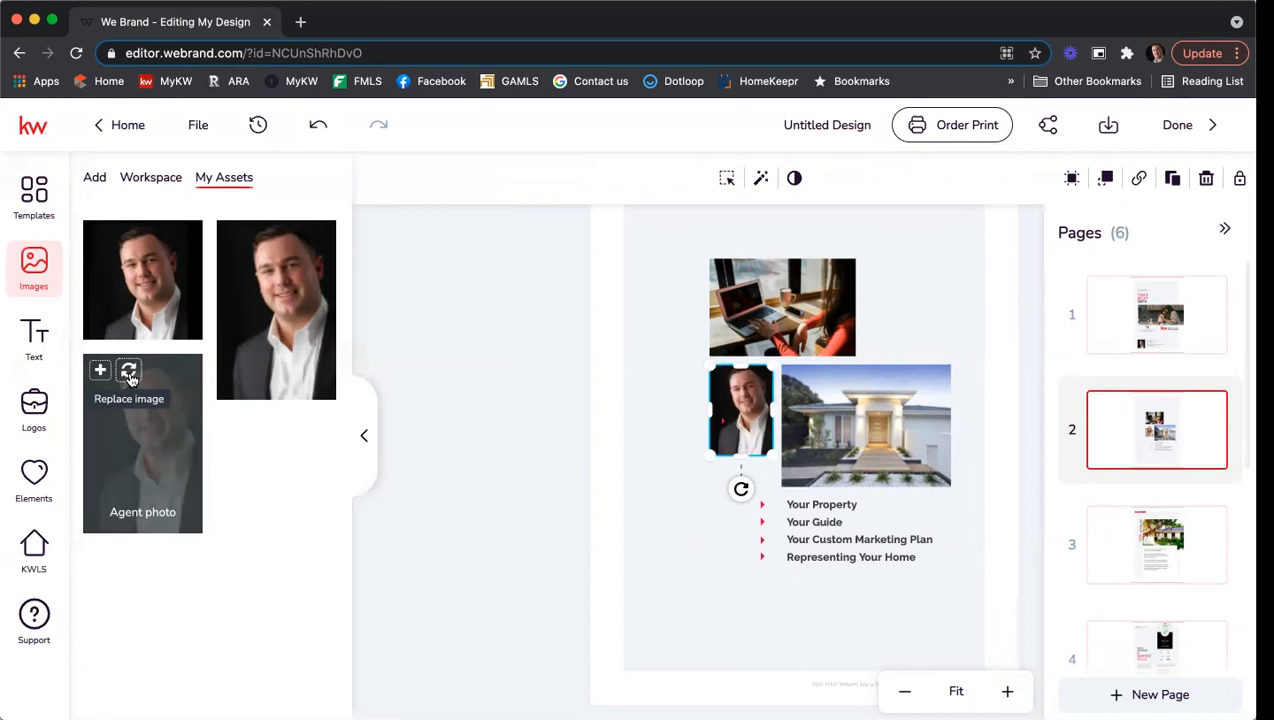
{"action": "left_click", "coordinate": [705, 569]}
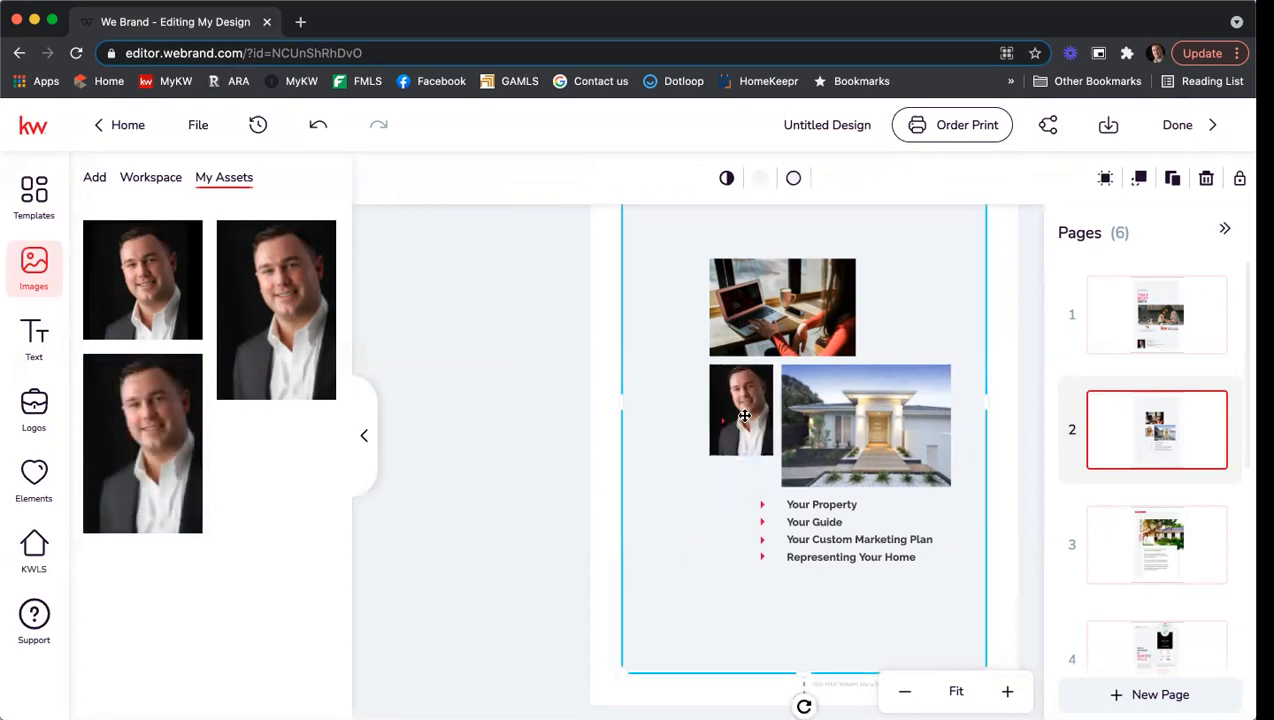
{"action": "left_click_drag", "start_coordinate": [744, 416], "coordinate": [787, 451]}
{"action": "left_click", "coordinate": [725, 419]}
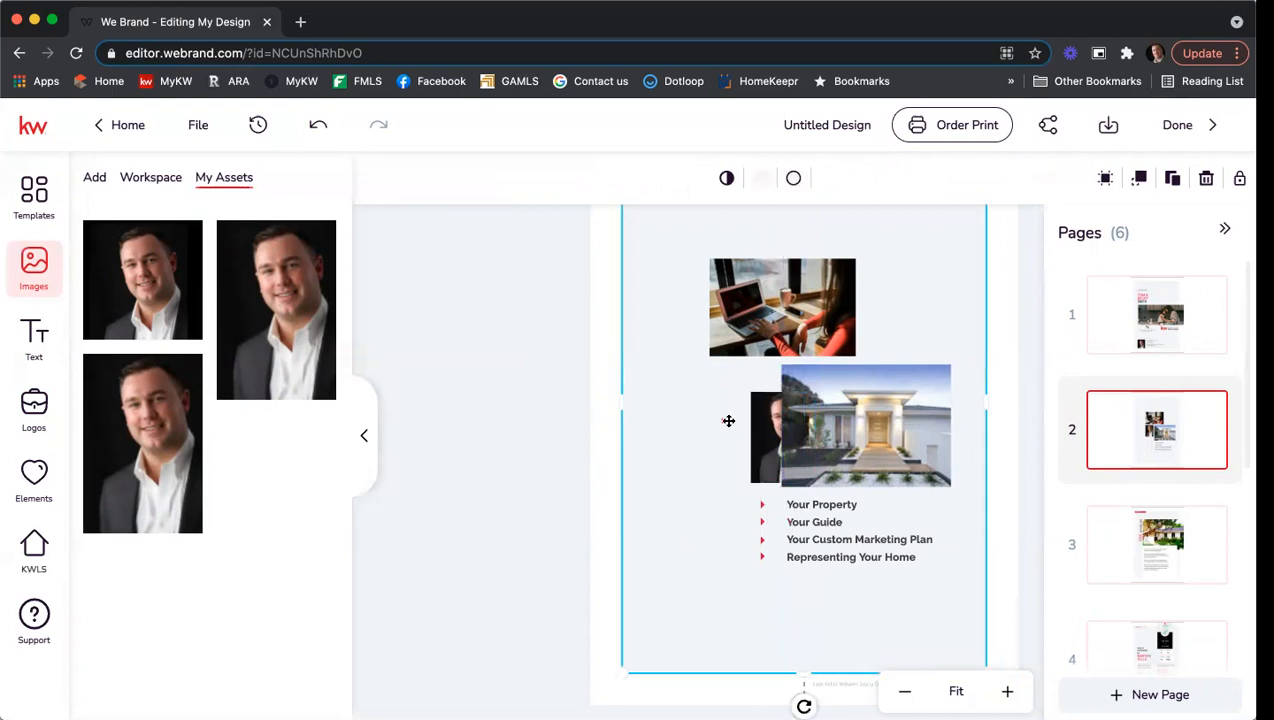
{"action": "left_click_drag", "start_coordinate": [714, 410], "coordinate": [716, 407]}
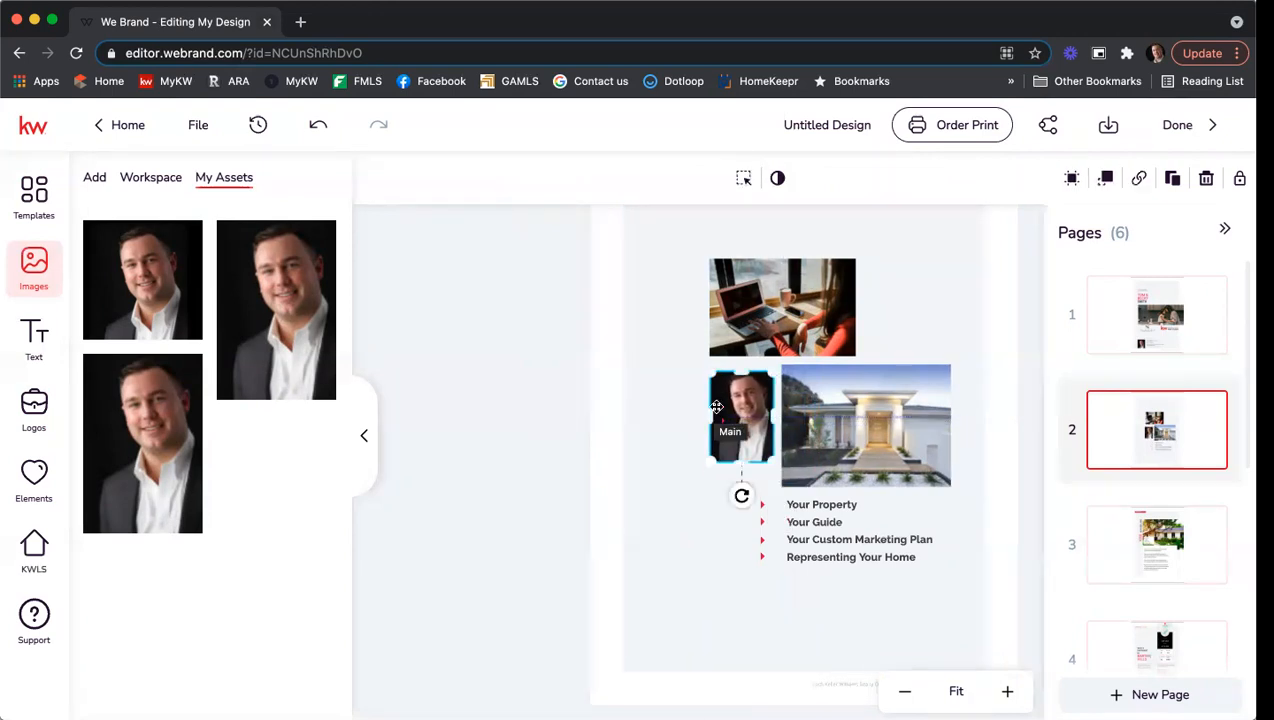
{"action": "left_click", "coordinate": [1108, 179]}
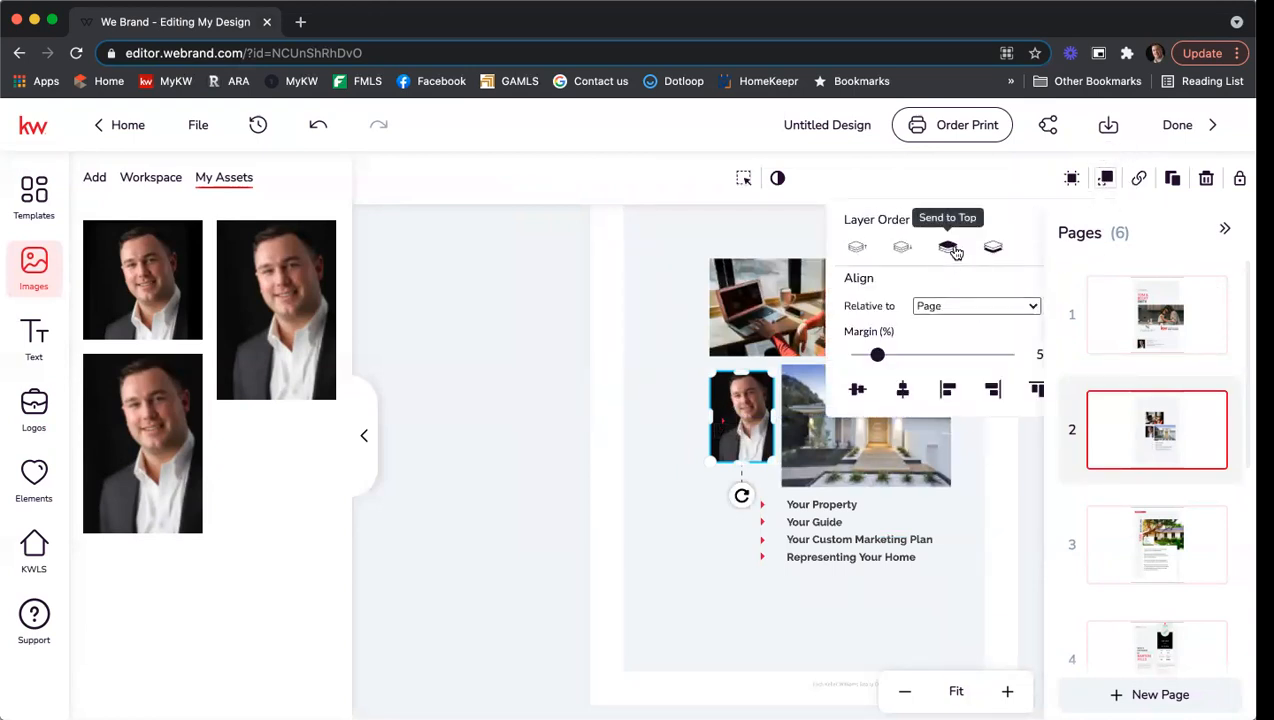
{"action": "left_click", "coordinate": [697, 561]}
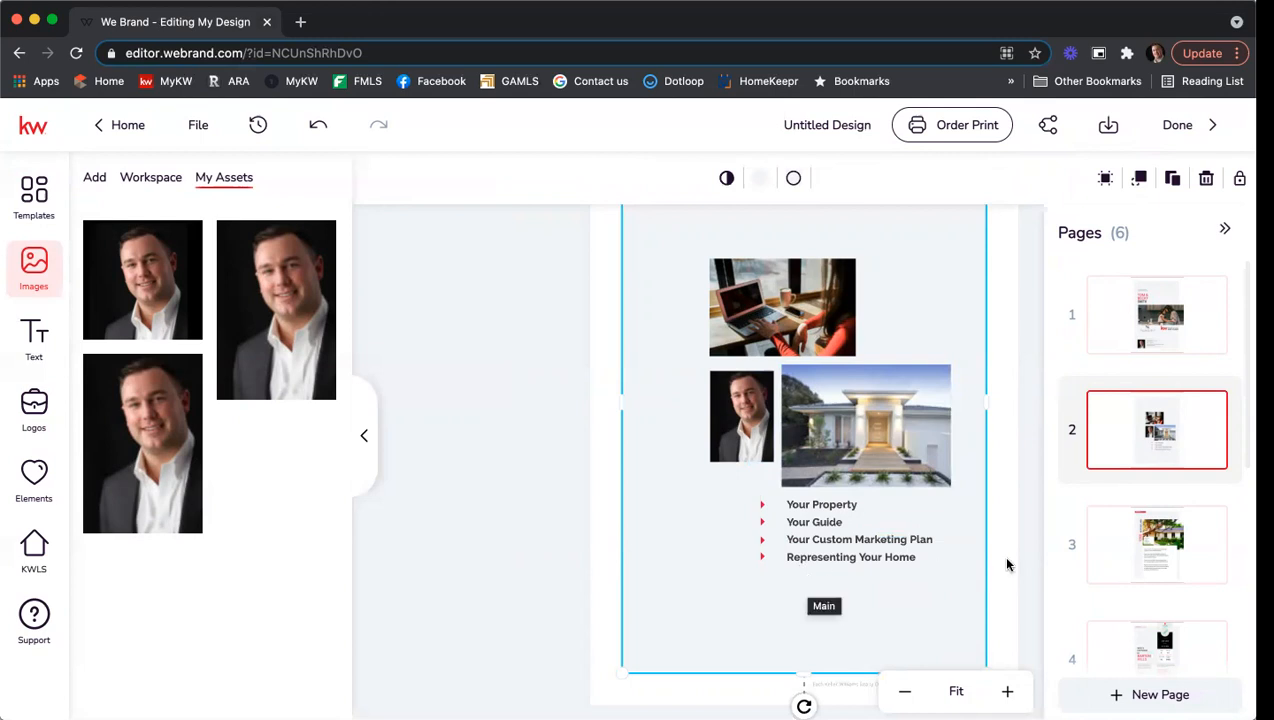
{"action": "left_click", "coordinate": [1156, 542]}
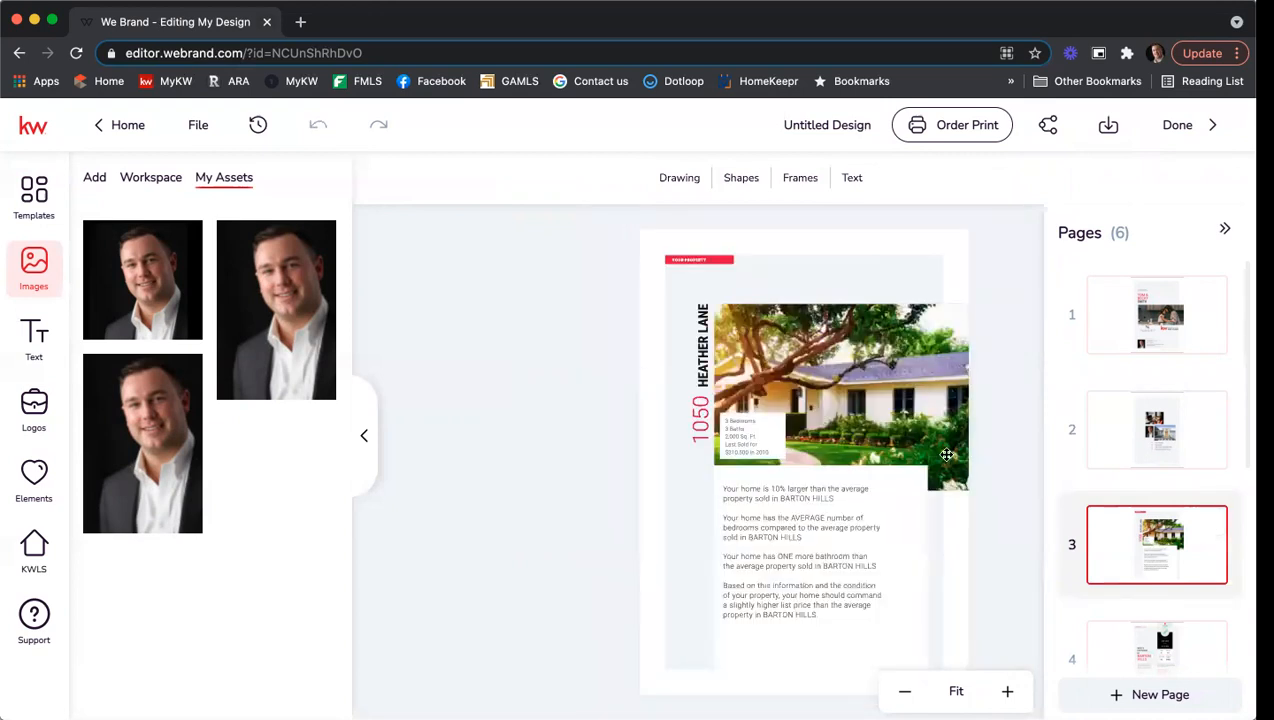
Change the page 3 house number from 1050 to the new listing's number.
{"action": "left_click", "coordinate": [695, 410]}
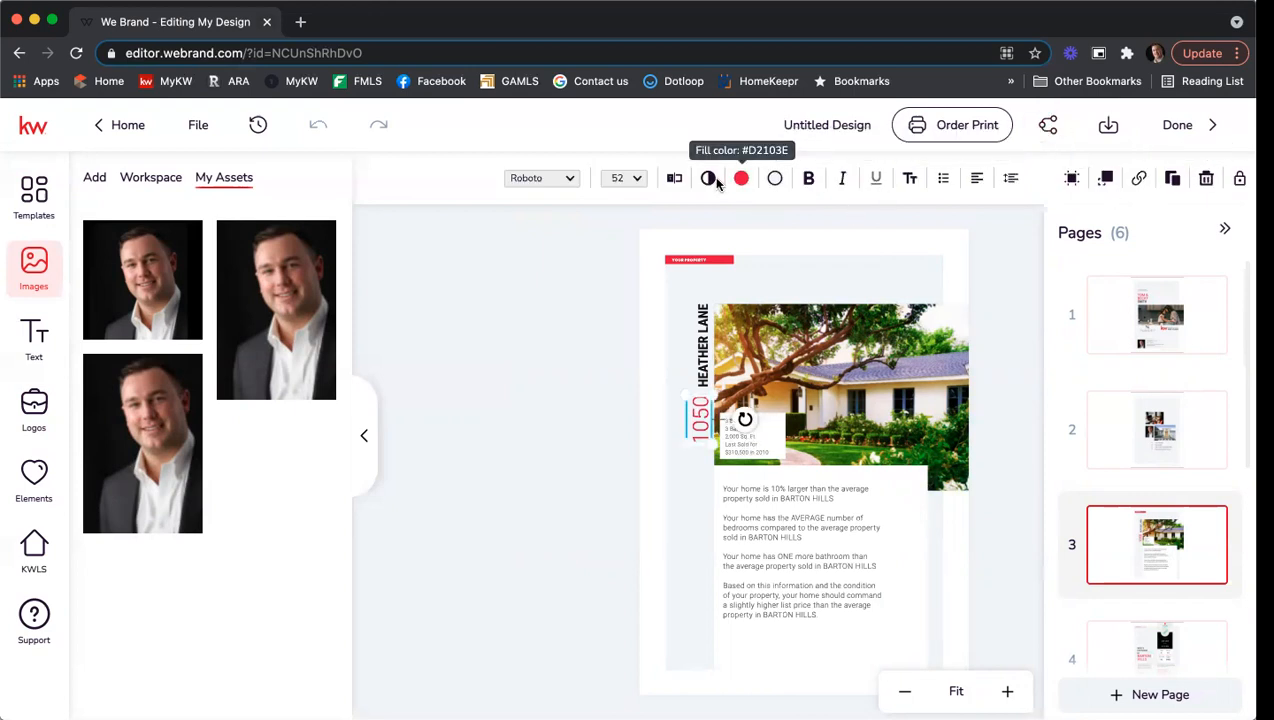
{"action": "left_click", "coordinate": [674, 178]}
{"action": "left_click_drag", "start_coordinate": [1076, 202], "coordinate": [903, 183]}
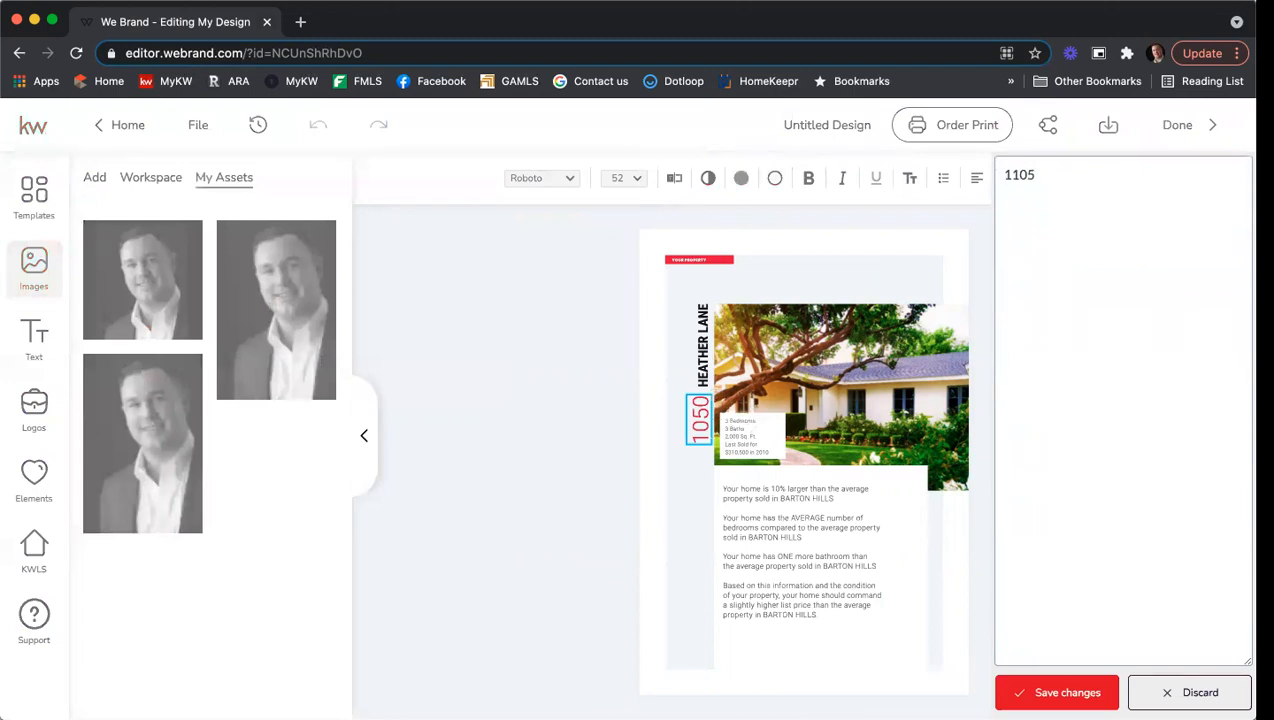
{"action": "left_click", "coordinate": [1058, 692]}
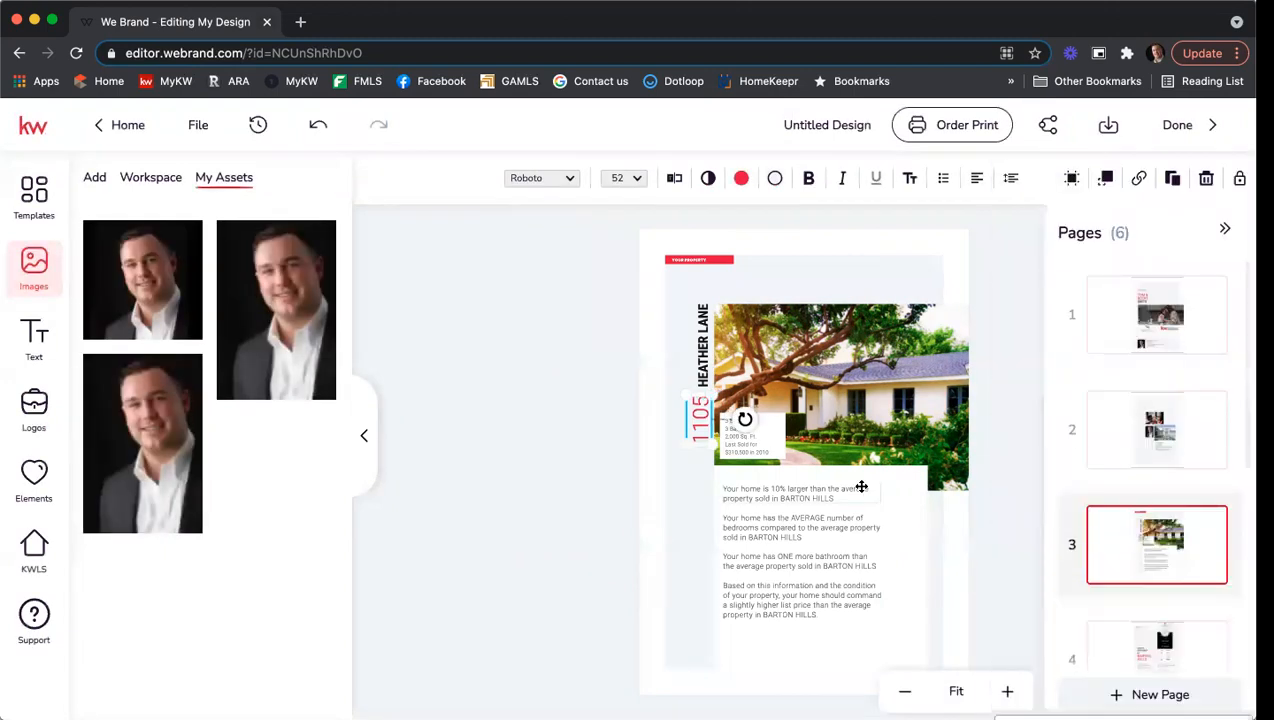
Replace the HEATHER LANE street name with the new listing's street name.
{"action": "left_click", "coordinate": [693, 350]}
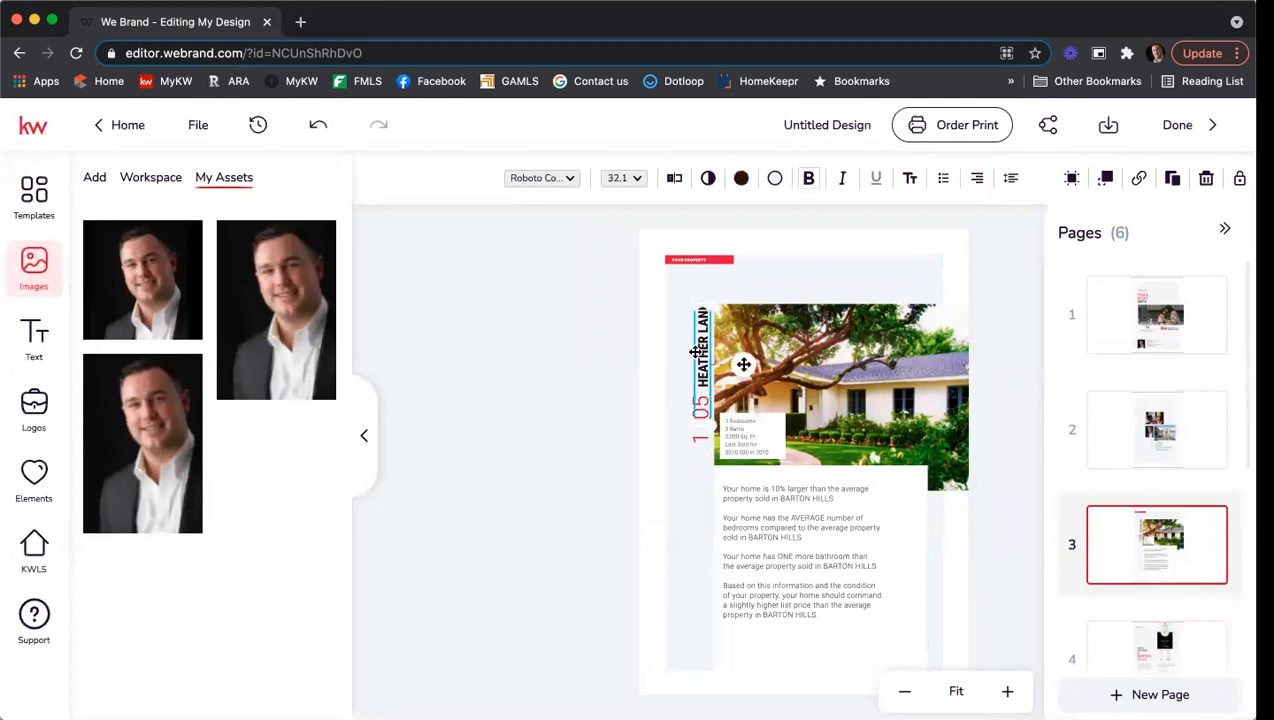
{"action": "left_click", "coordinate": [674, 177]}
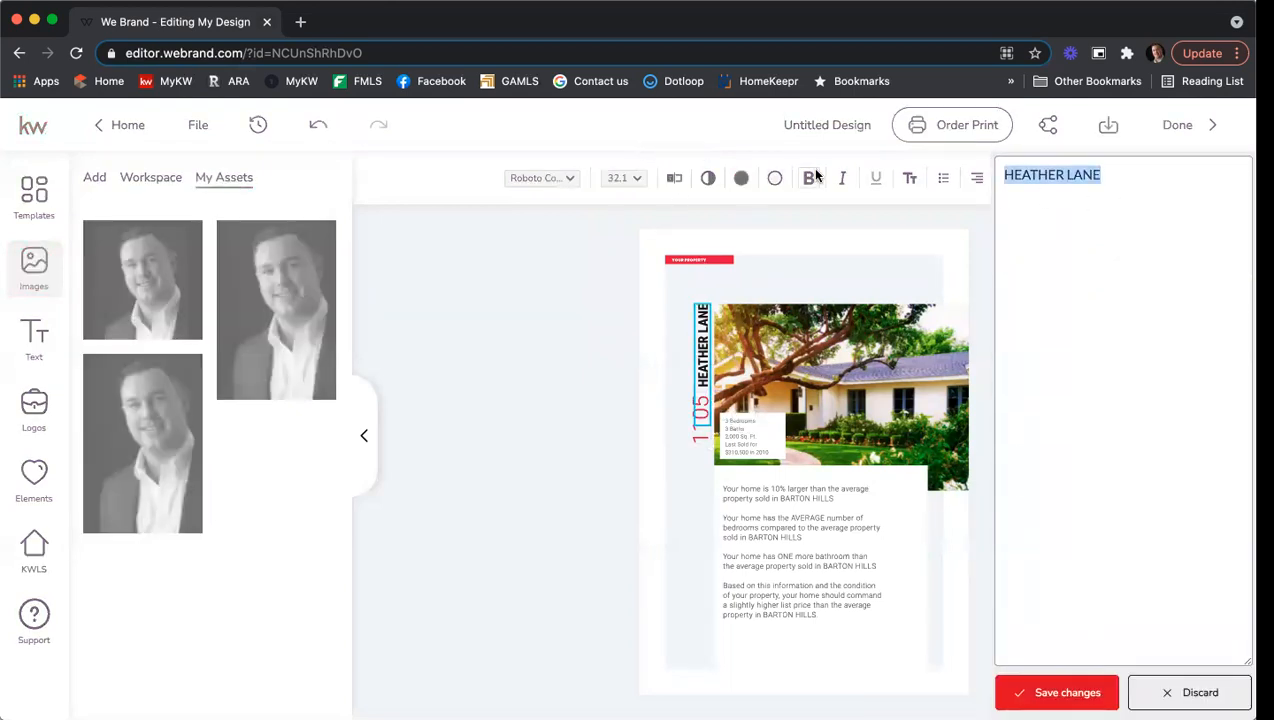
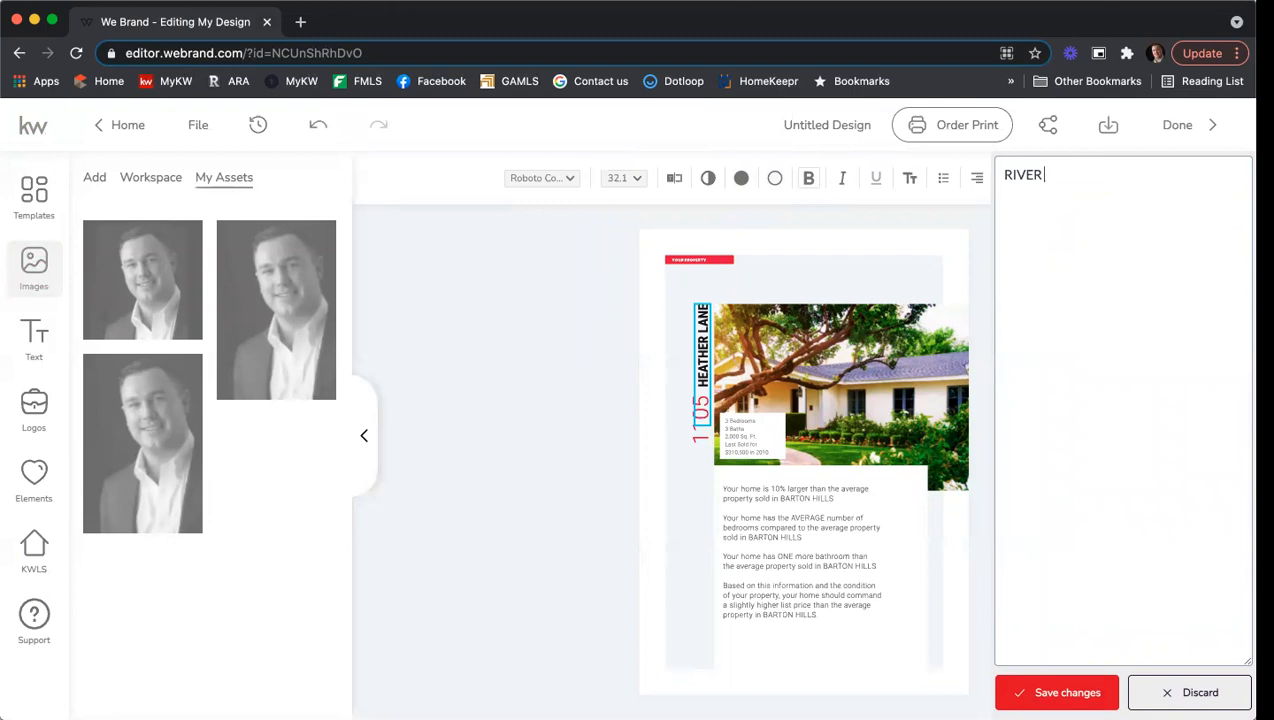
{"action": "left_click", "coordinate": [1067, 692]}
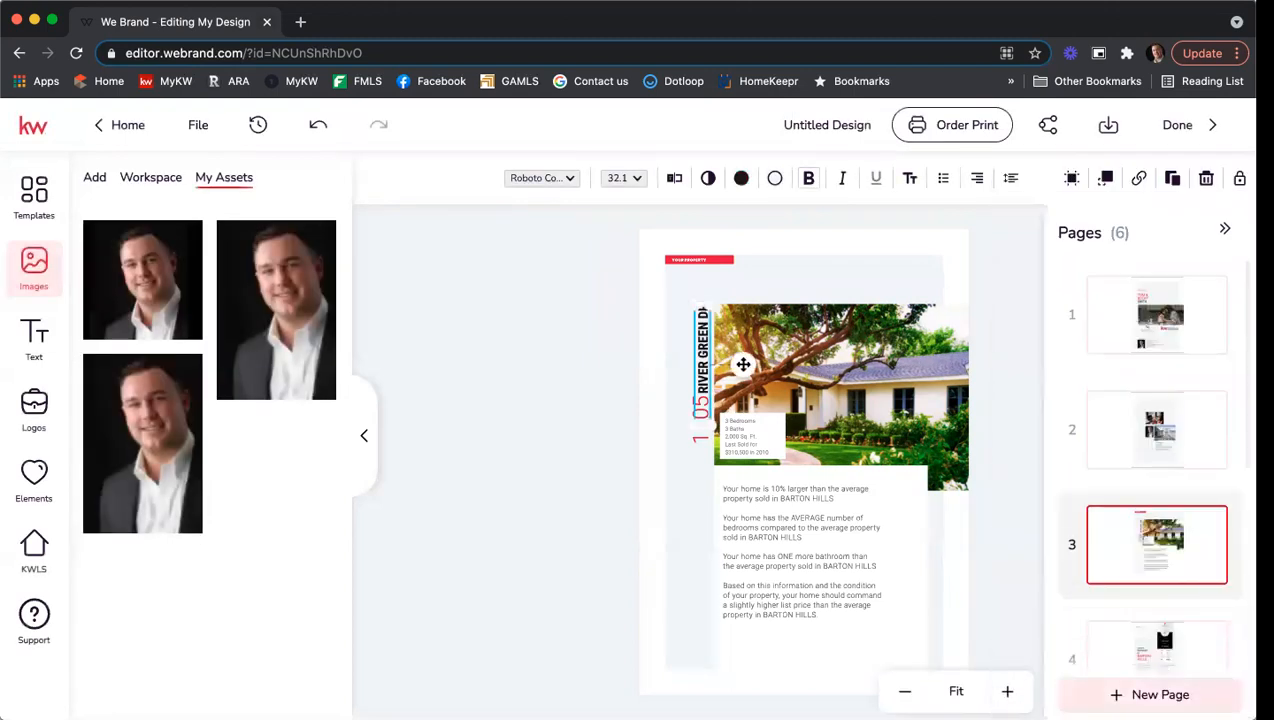
{"action": "left_click", "coordinate": [1026, 382]}
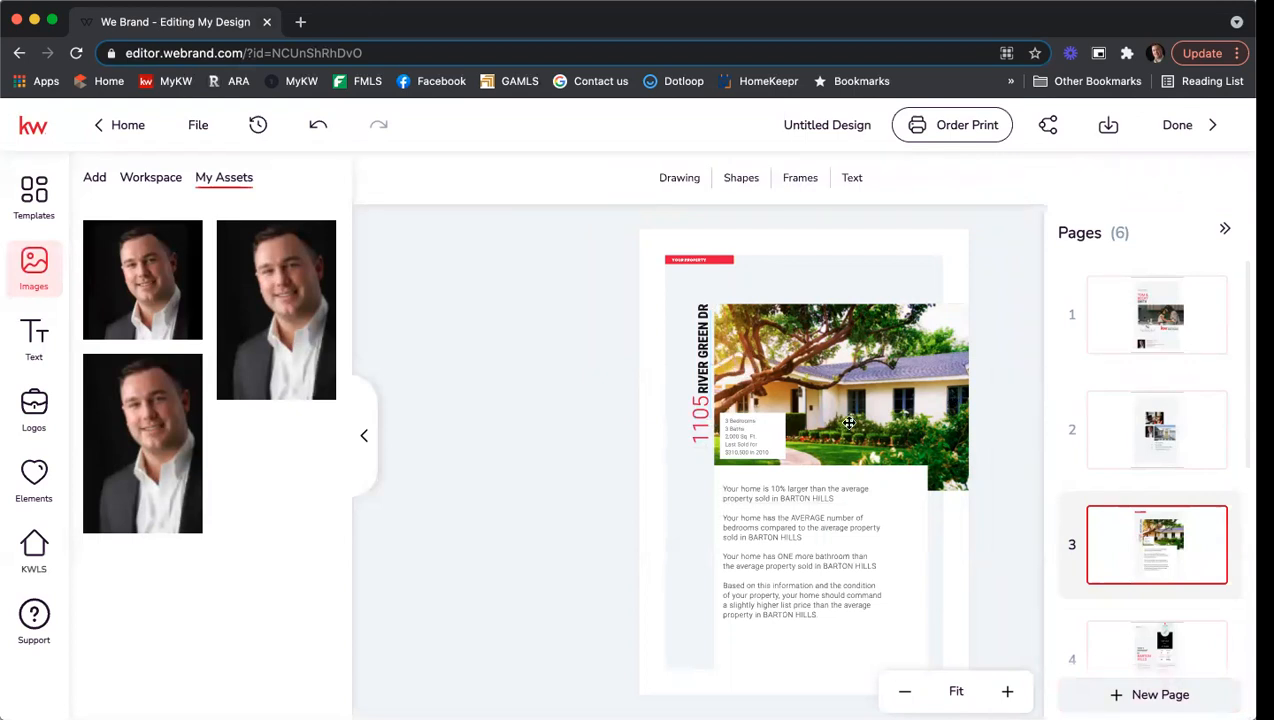
Replace the page 3 house photo with the listing's living-room photo found via KWLS address search.
{"action": "left_click", "coordinate": [844, 343]}
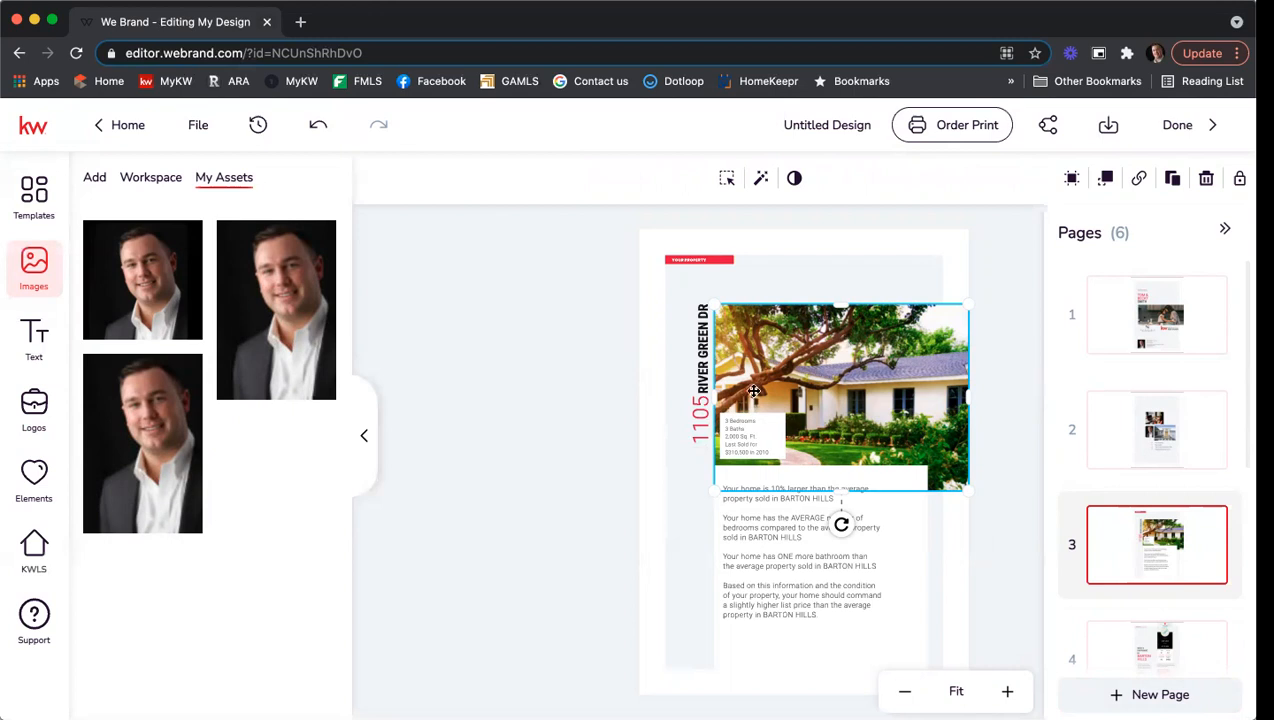
{"action": "left_click", "coordinate": [33, 556]}
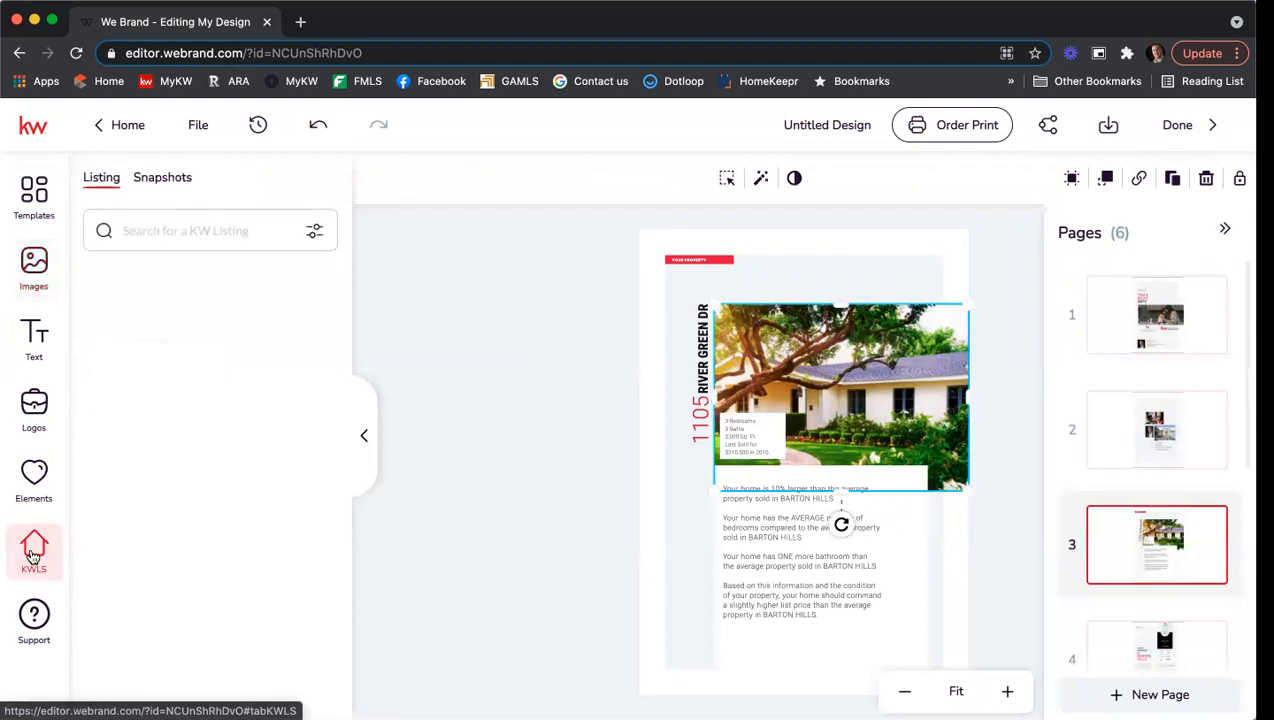
{"action": "left_click", "coordinate": [136, 234]}
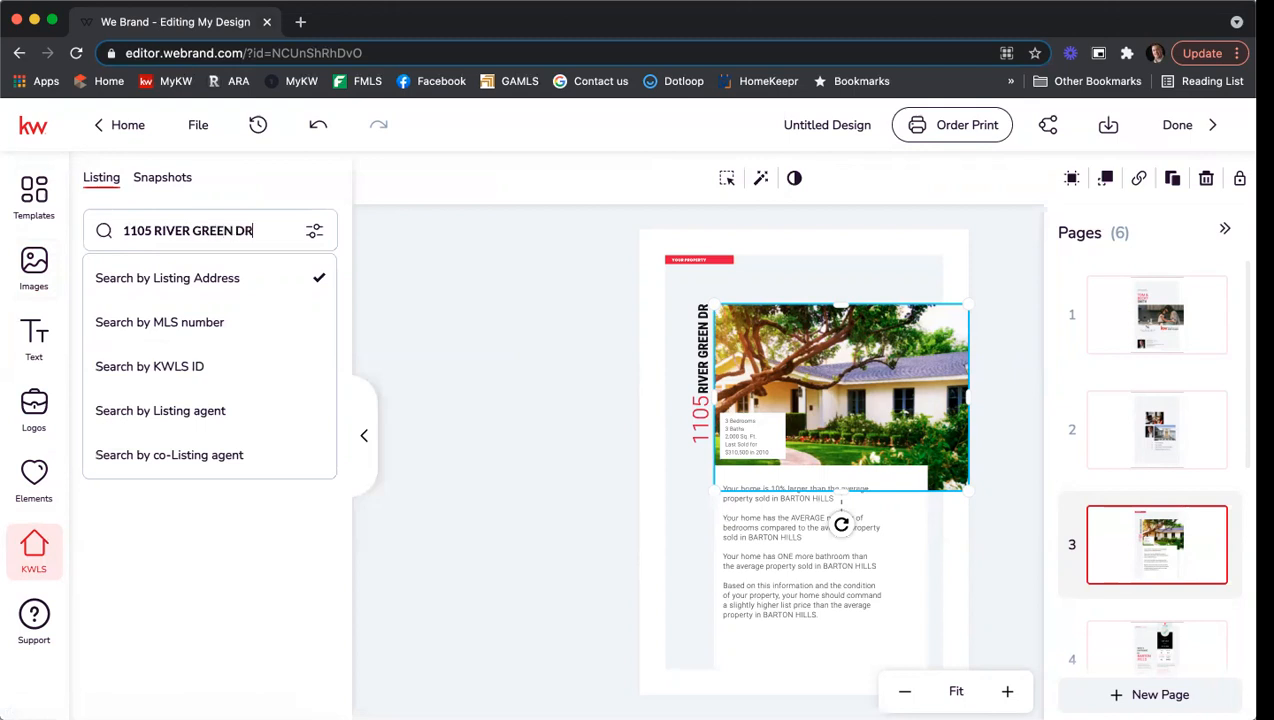
{"action": "key", "text": "Return"}
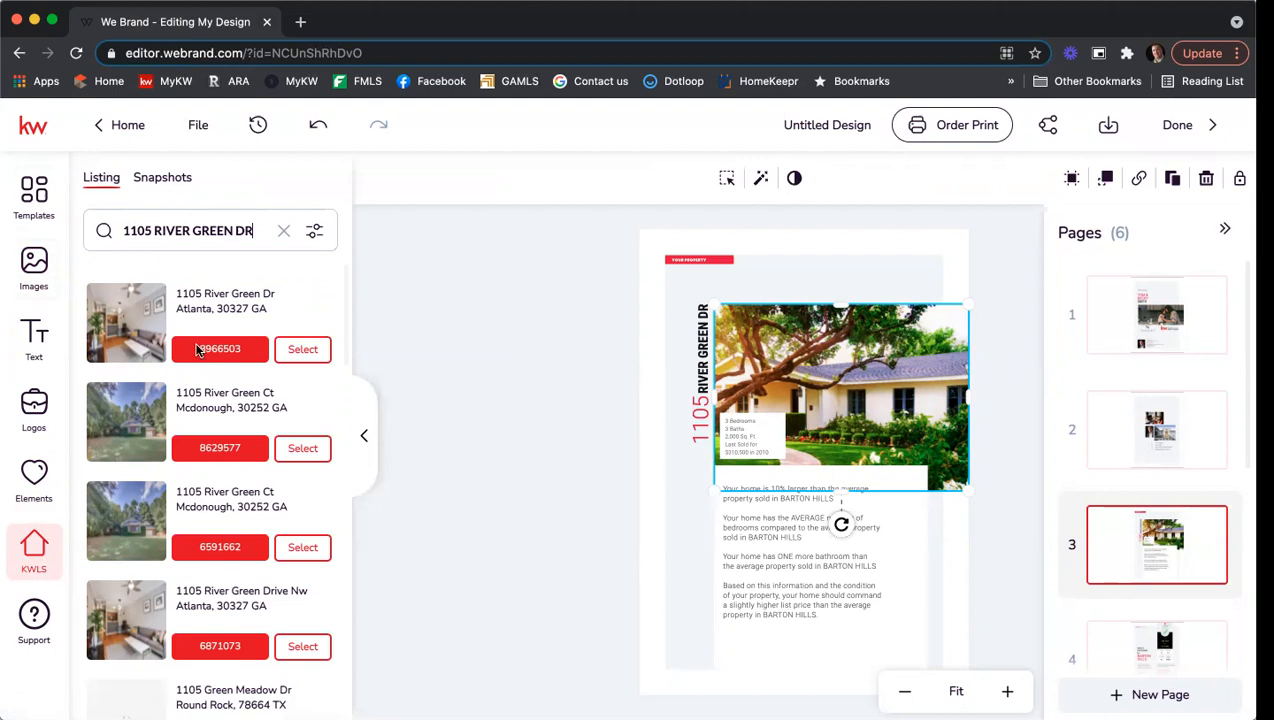
{"action": "left_click", "coordinate": [305, 352]}
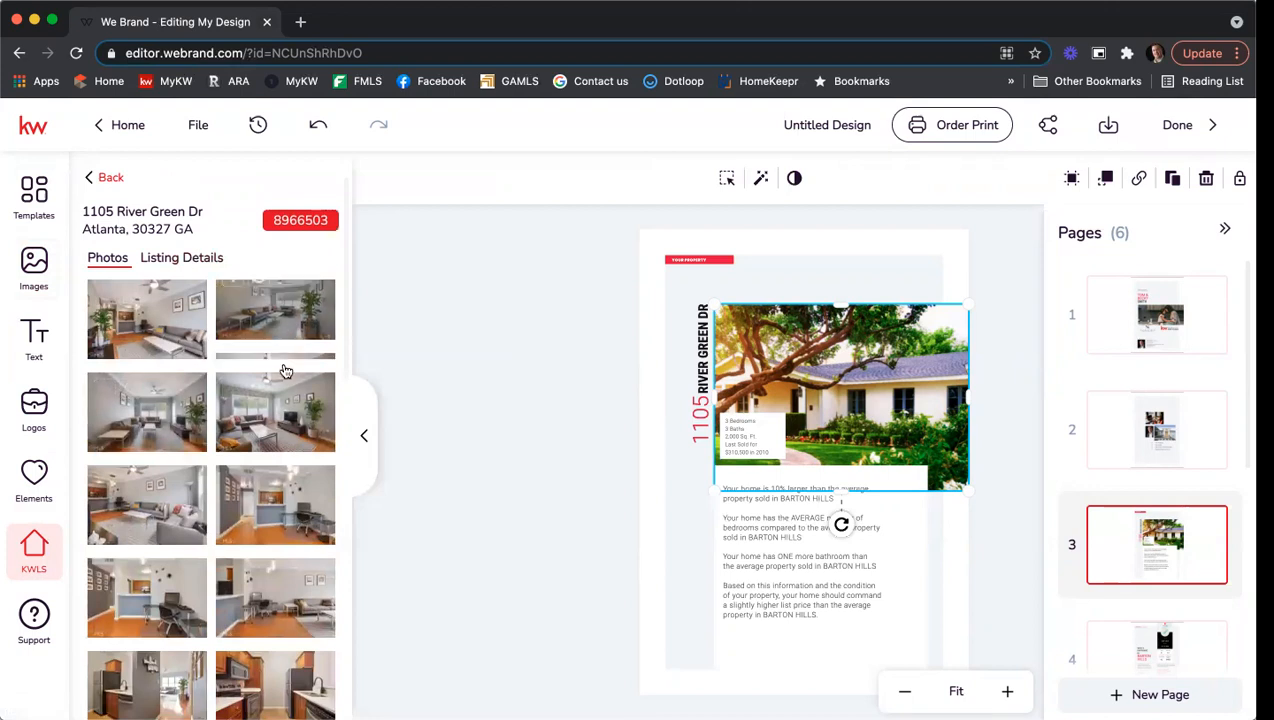
{"action": "scroll", "coordinate": [284, 370], "scroll_direction": "down", "scroll_amount": 5}
{"action": "scroll", "coordinate": [284, 370], "scroll_direction": "up", "scroll_amount": 5}
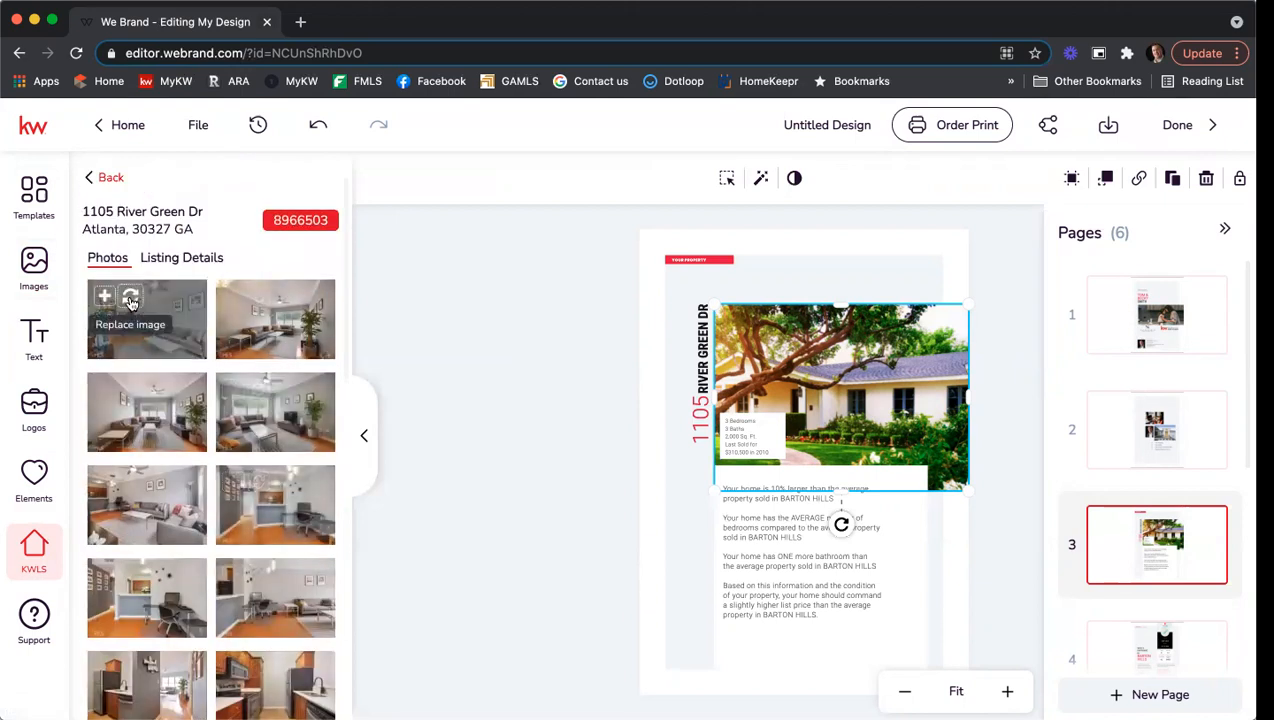
{"action": "left_click", "coordinate": [130, 298]}
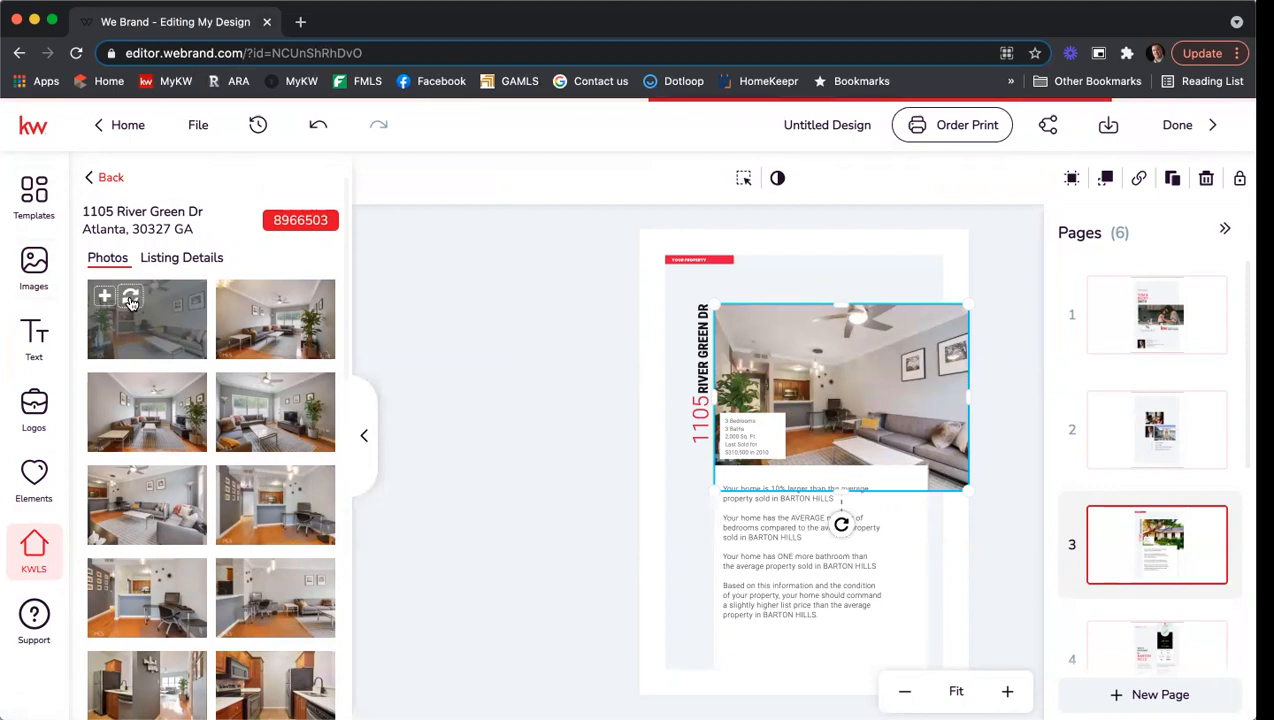
Edit the page 3 stats text to 1 bedroom and 710 sq ft, deleting the last-sold lines.
{"action": "left_click", "coordinate": [767, 421]}
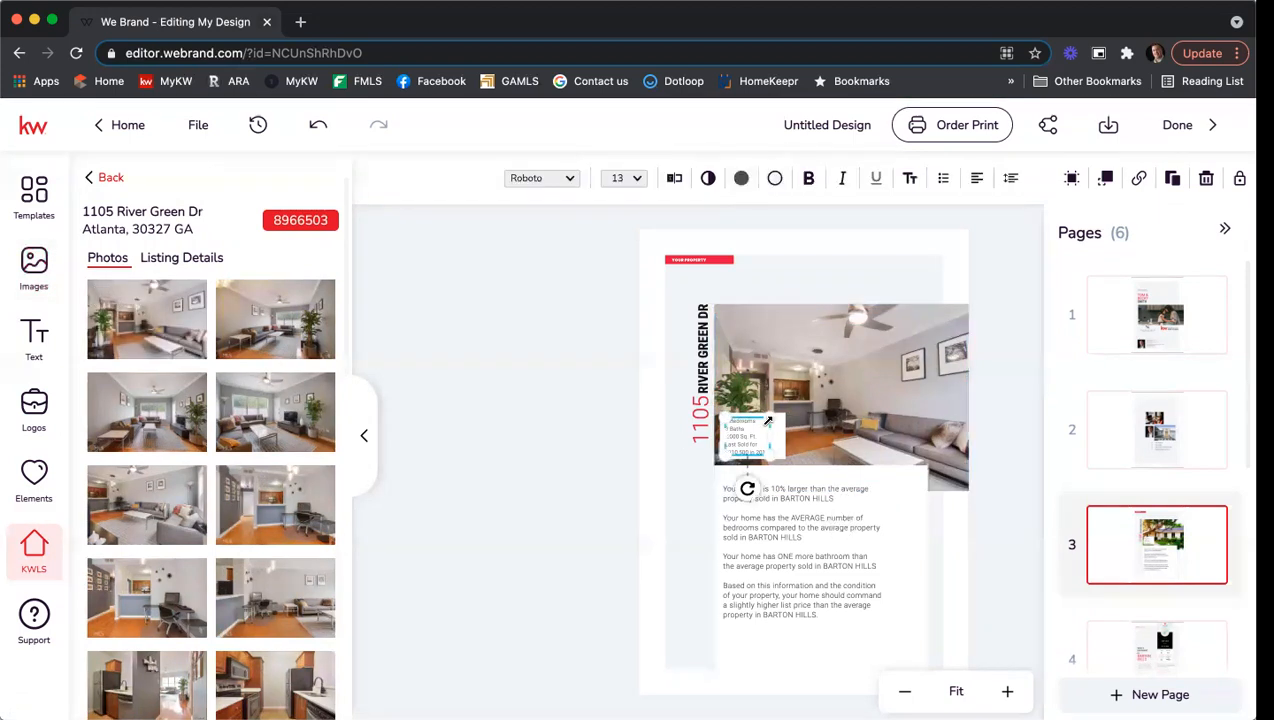
{"action": "left_click", "coordinate": [675, 179]}
{"action": "left_click_drag", "start_coordinate": [1012, 174], "coordinate": [962, 168]}
{"action": "type", "text": "1 Bedroom"}
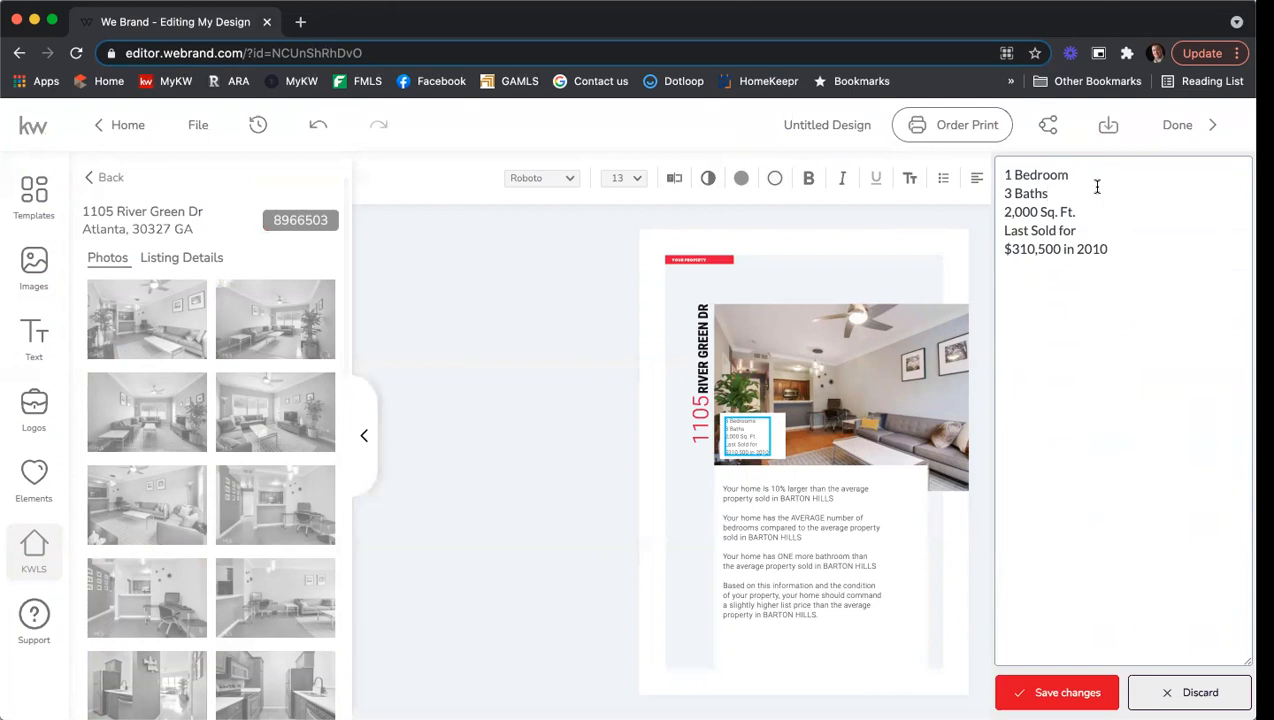
{"action": "mouse_move", "coordinate": [1008, 192]}
{"action": "left_mouse_down"}
{"action": "mouse_move", "coordinate": [990, 190]}
{"action": "mouse_move", "coordinate": [1007, 210]}
{"action": "left_mouse_up"}
{"action": "type", "text": "1"}
{"action": "key", "text": "BackSpace"}
{"action": "type", "text": "710"}
{"action": "left_click_drag", "start_coordinate": [1113, 249], "coordinate": [992, 239]}
{"action": "key", "text": "BackSpace"}
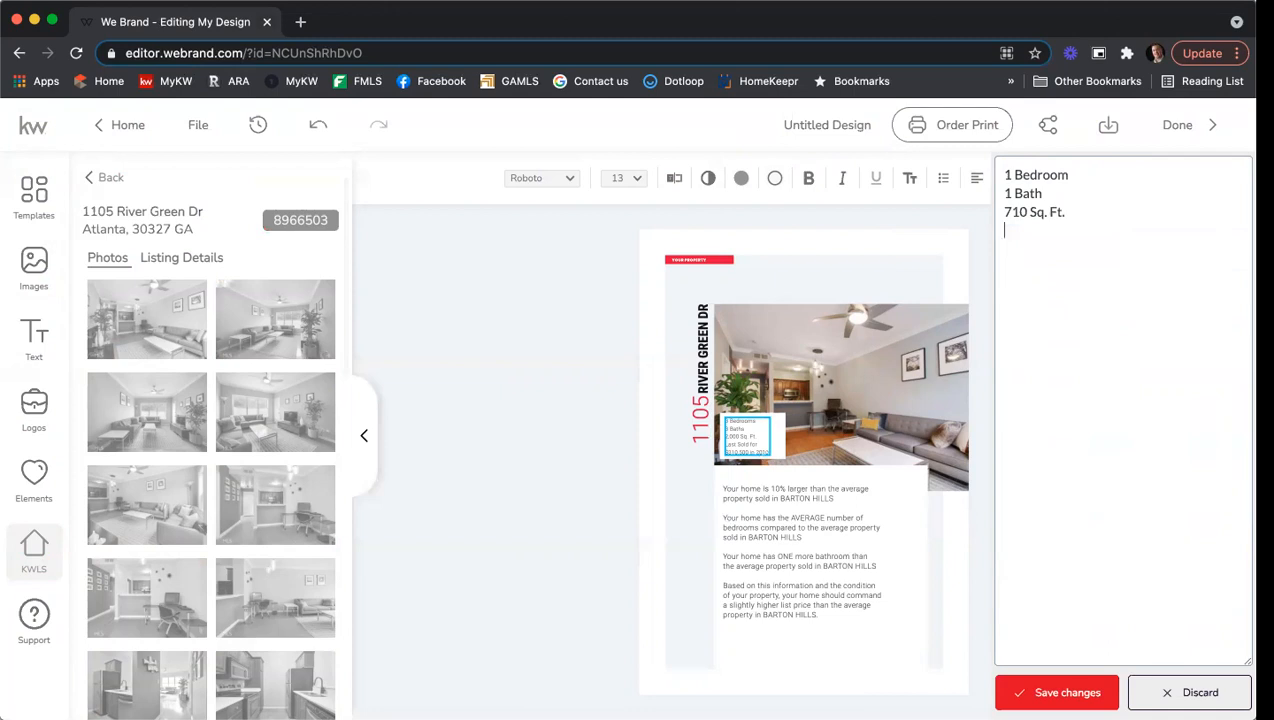
Save the stats edit and enlarge the details box so every line is readable.
{"action": "left_click", "coordinate": [1057, 692]}
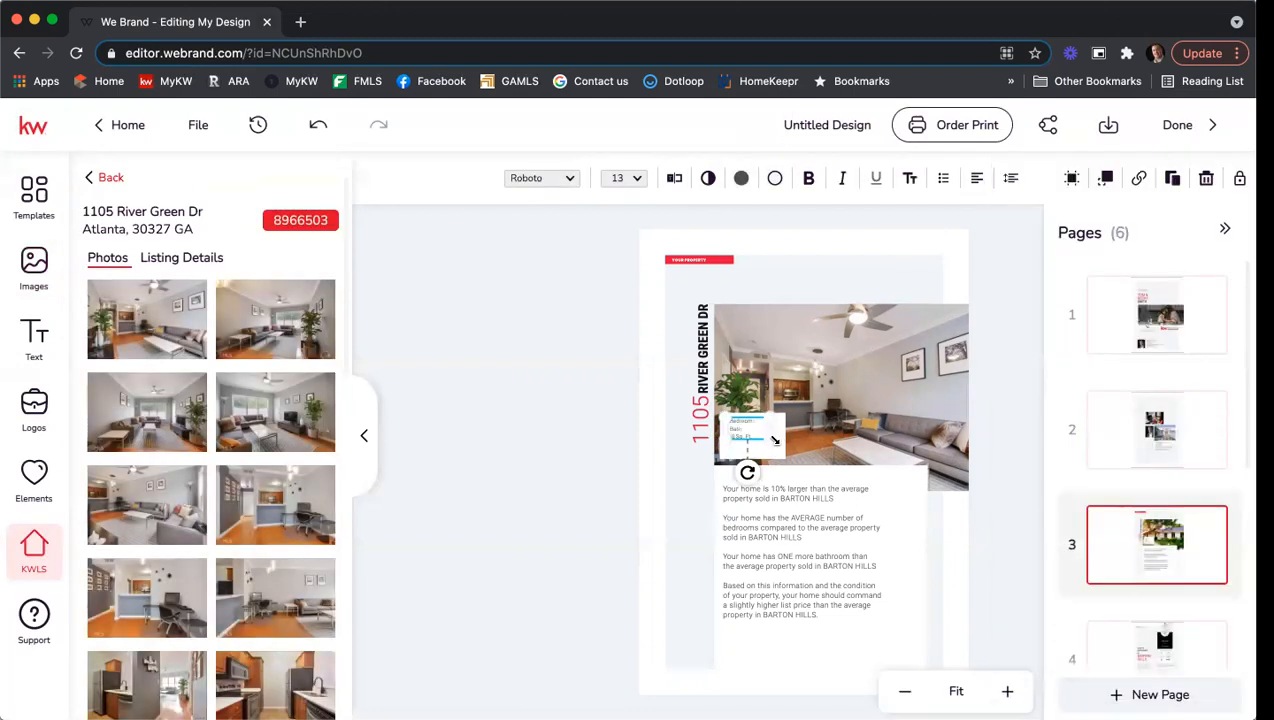
{"action": "left_click_drag", "start_coordinate": [771, 440], "coordinate": [800, 460]}
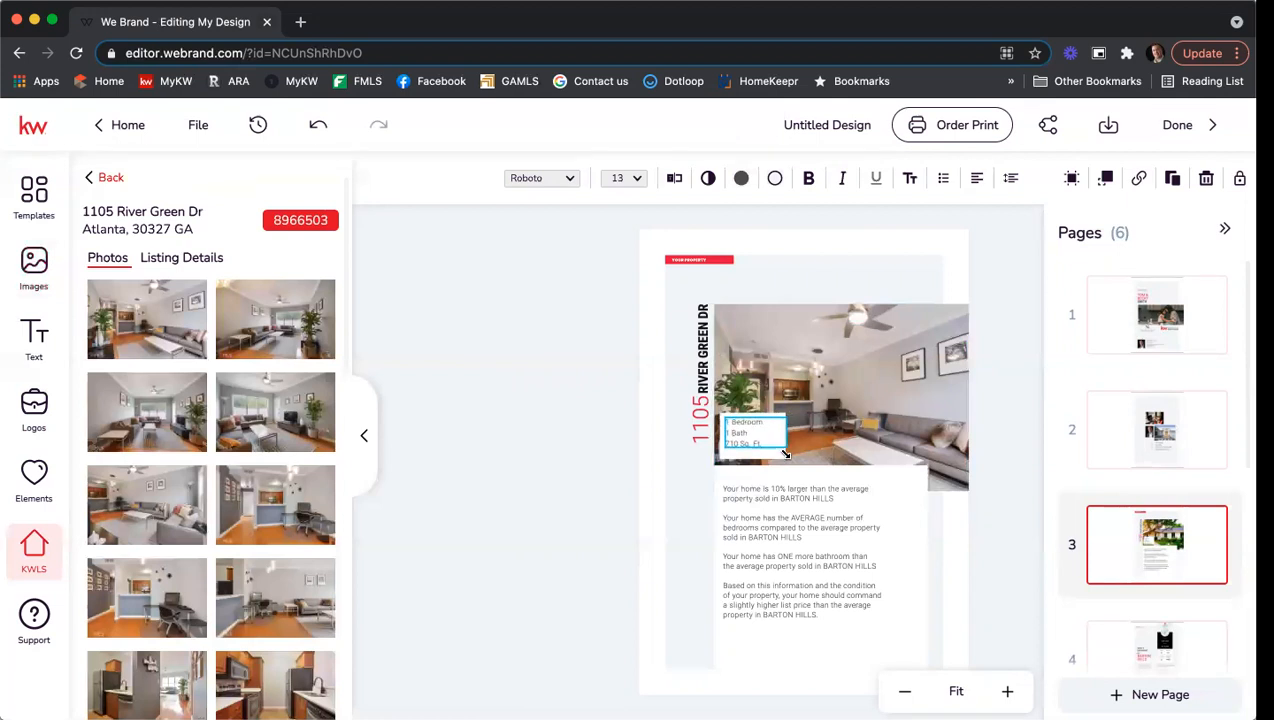
{"action": "left_click", "coordinate": [608, 409]}
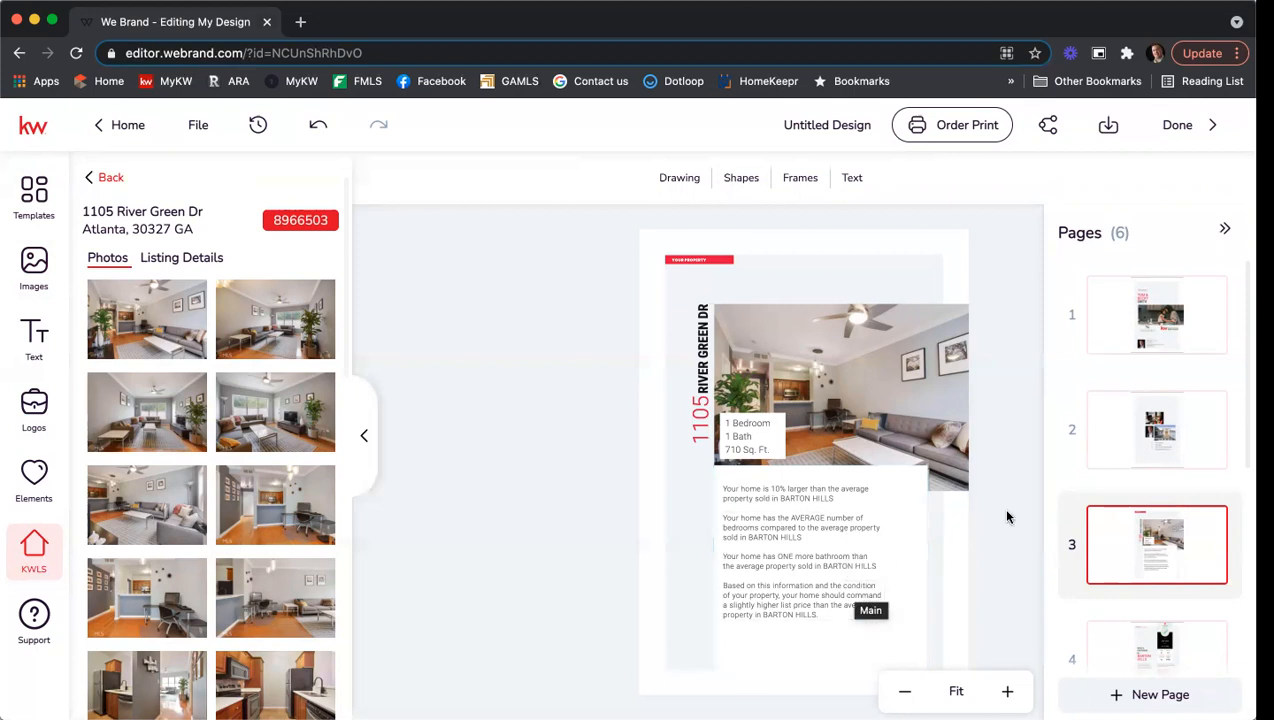
Go to page 4 and select its Barton Hills neighborhood stats graphic.
{"action": "scroll", "coordinate": [1168, 513], "scroll_direction": "down", "scroll_amount": 1}
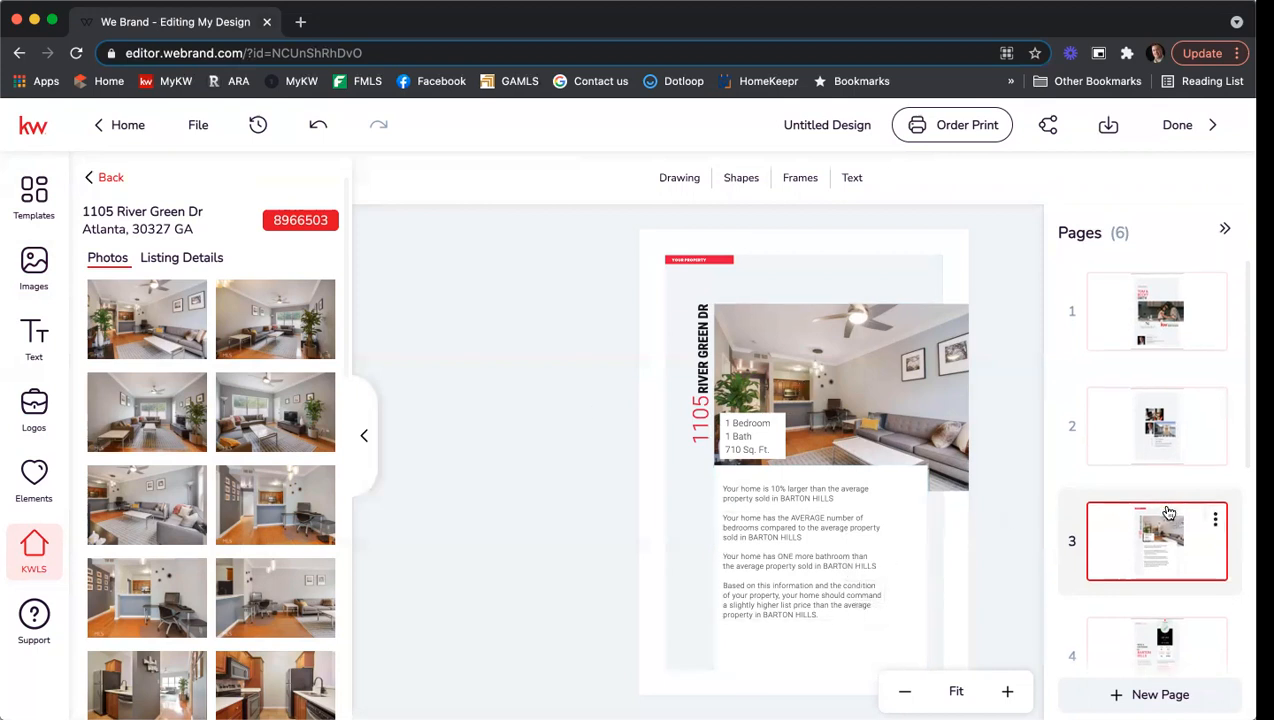
{"action": "scroll", "coordinate": [1168, 513], "scroll_direction": "down", "scroll_amount": 3}
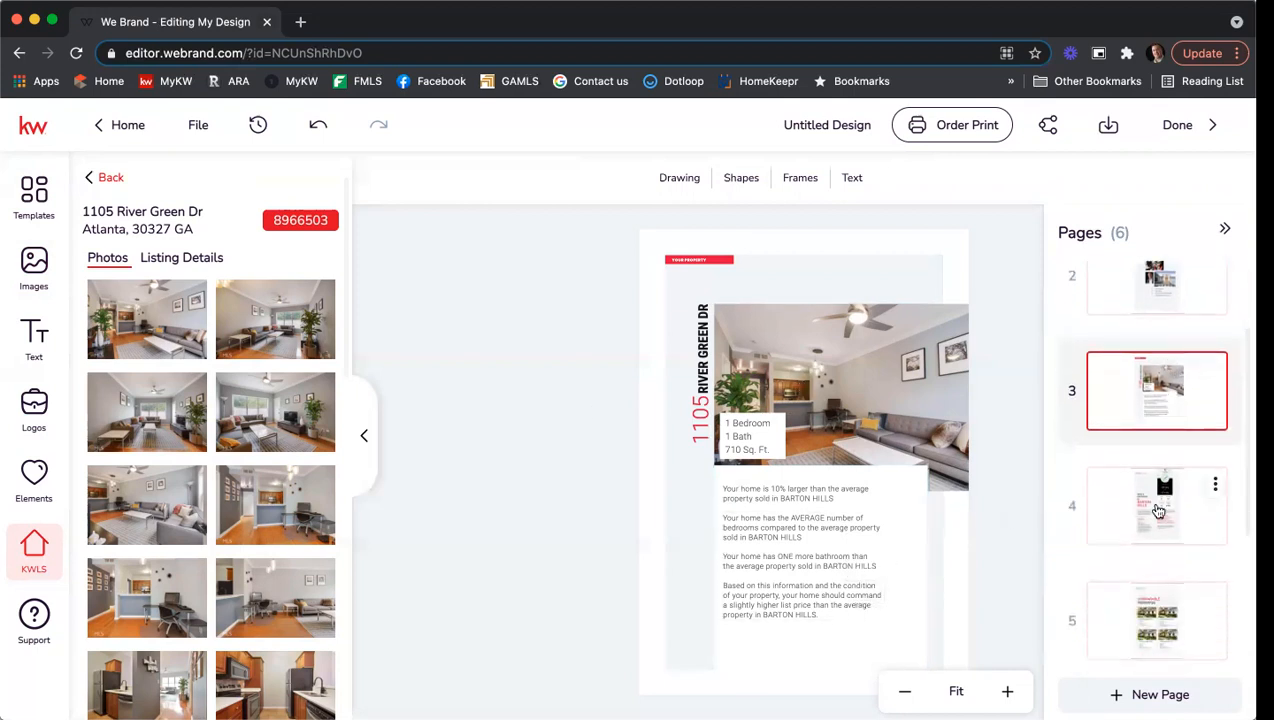
{"action": "left_click", "coordinate": [1158, 511]}
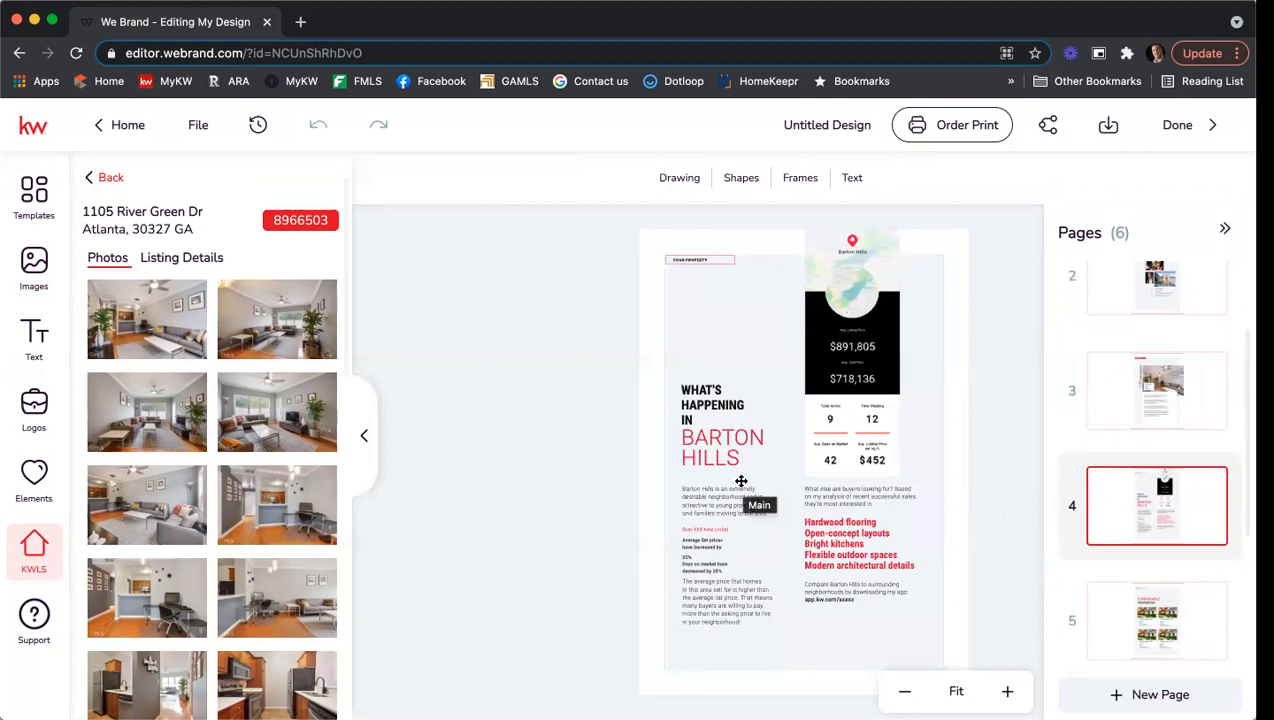
{"action": "left_click", "coordinate": [862, 347]}
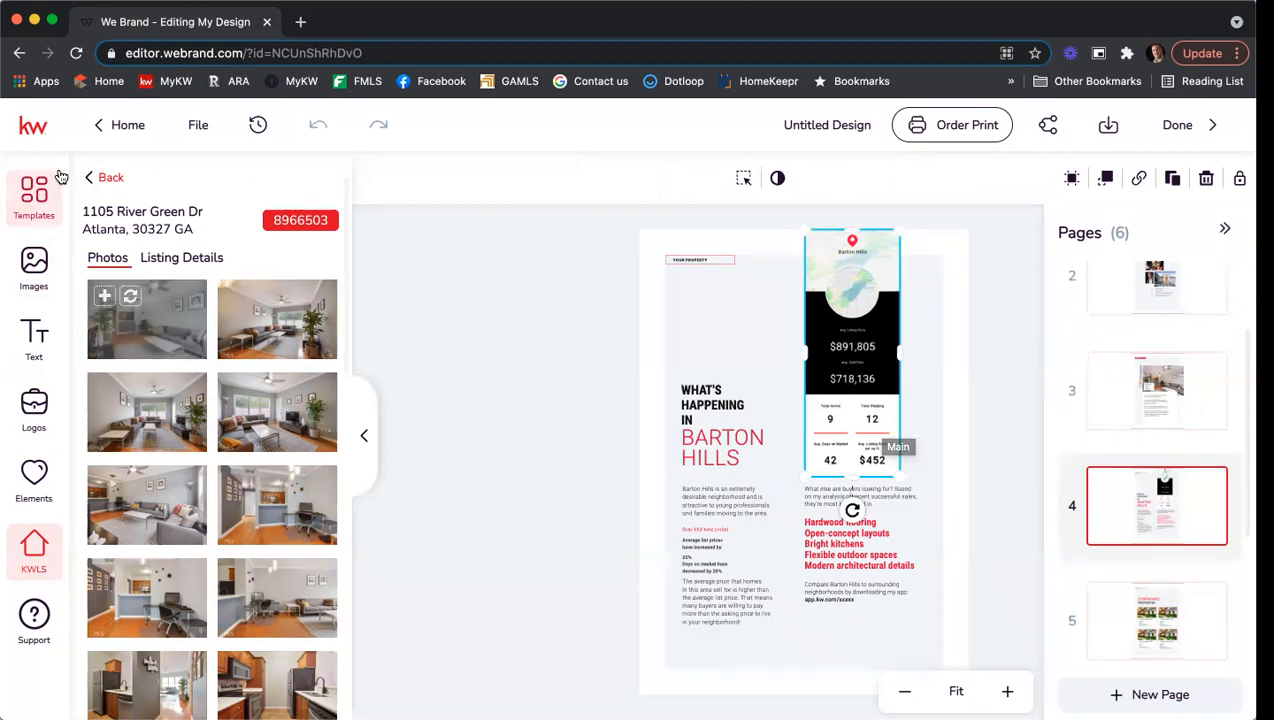
Switch the KWLS panel to neighborhood Snapshots and search for 'river we'.
{"action": "left_click", "coordinate": [110, 178]}
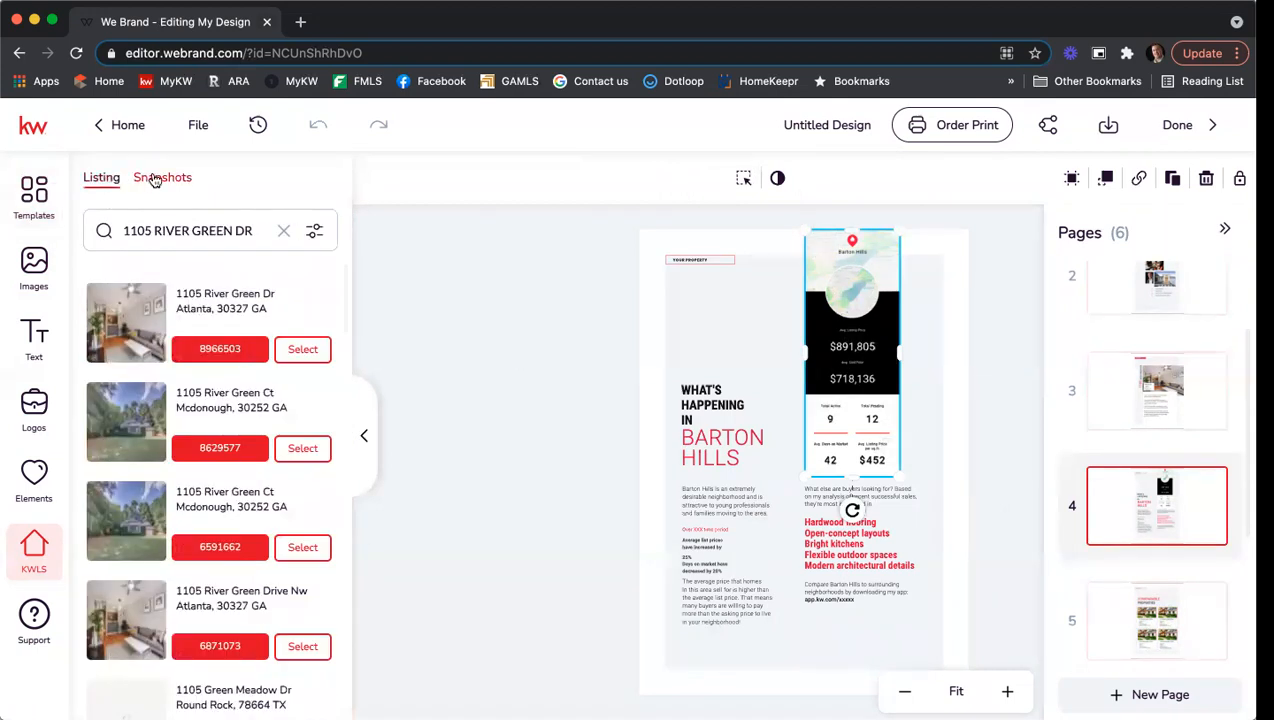
{"action": "left_click", "coordinate": [162, 177]}
{"action": "left_click", "coordinate": [164, 229]}
{"action": "type", "text": "river west"}
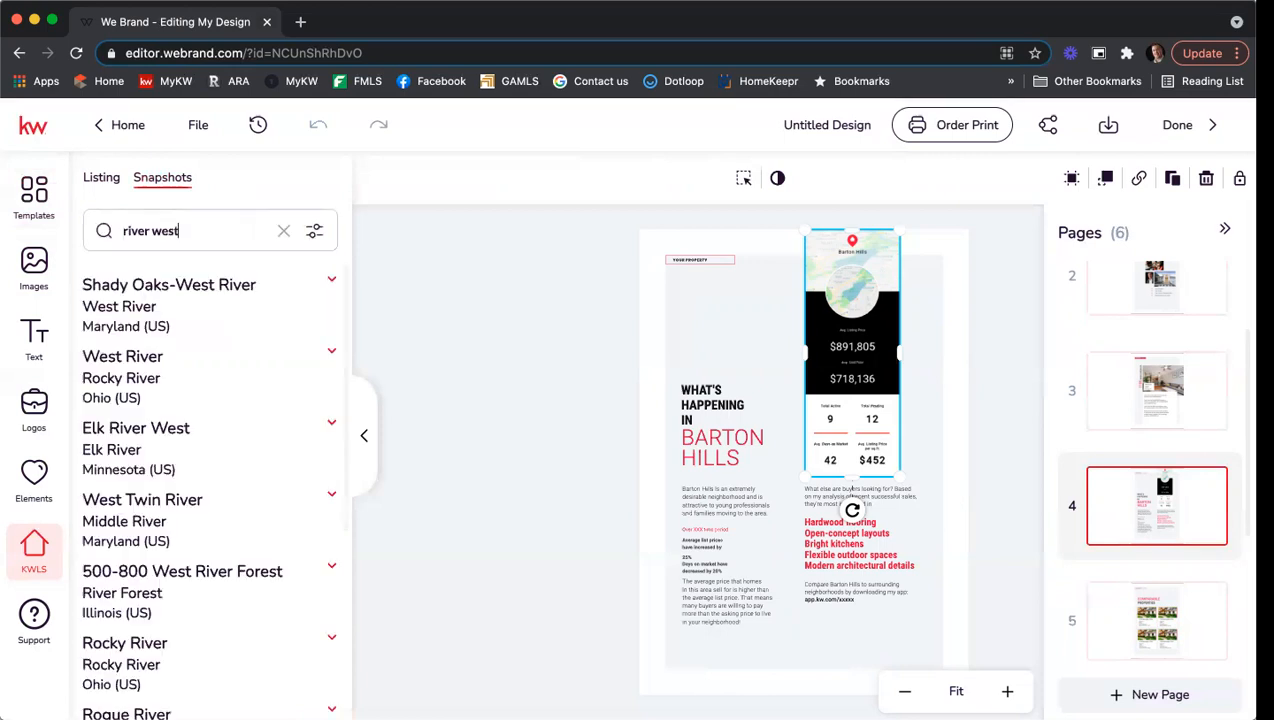
{"action": "scroll", "coordinate": [213, 344], "scroll_direction": "down", "scroll_amount": 4}
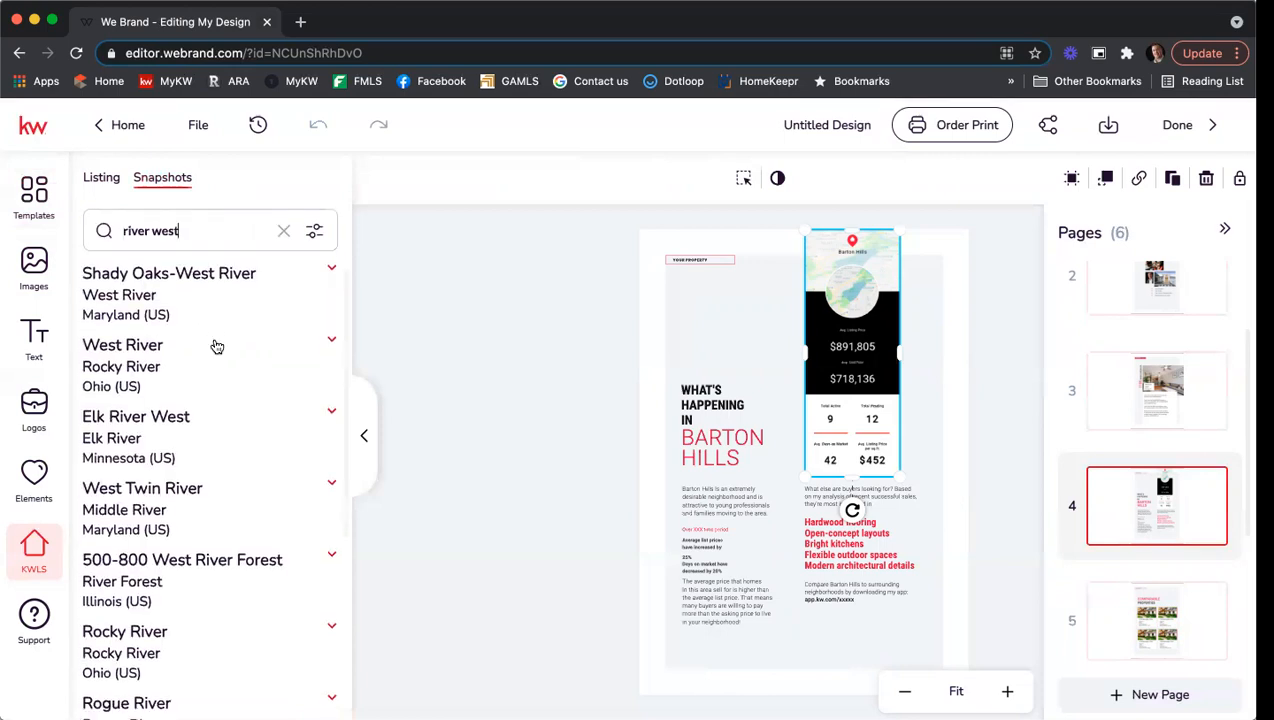
{"action": "scroll", "coordinate": [217, 346], "scroll_direction": "down", "scroll_amount": 5}
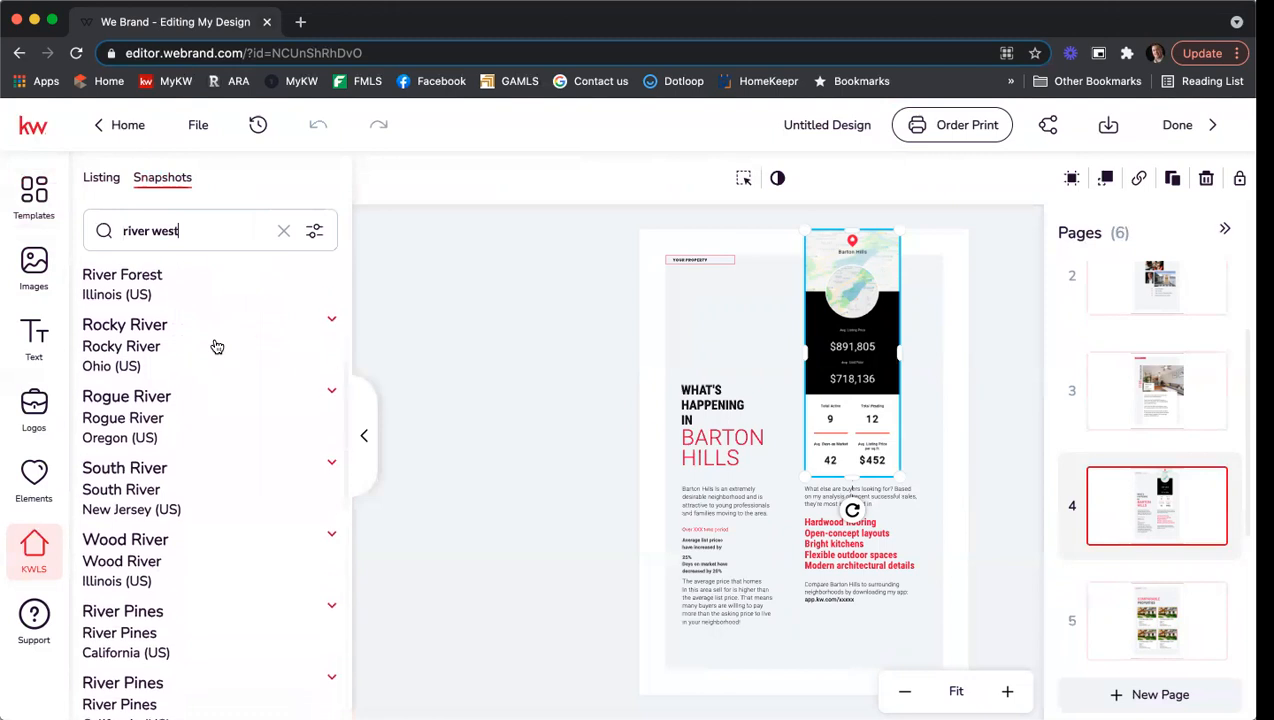
{"action": "scroll", "coordinate": [217, 346], "scroll_direction": "down", "scroll_amount": 5}
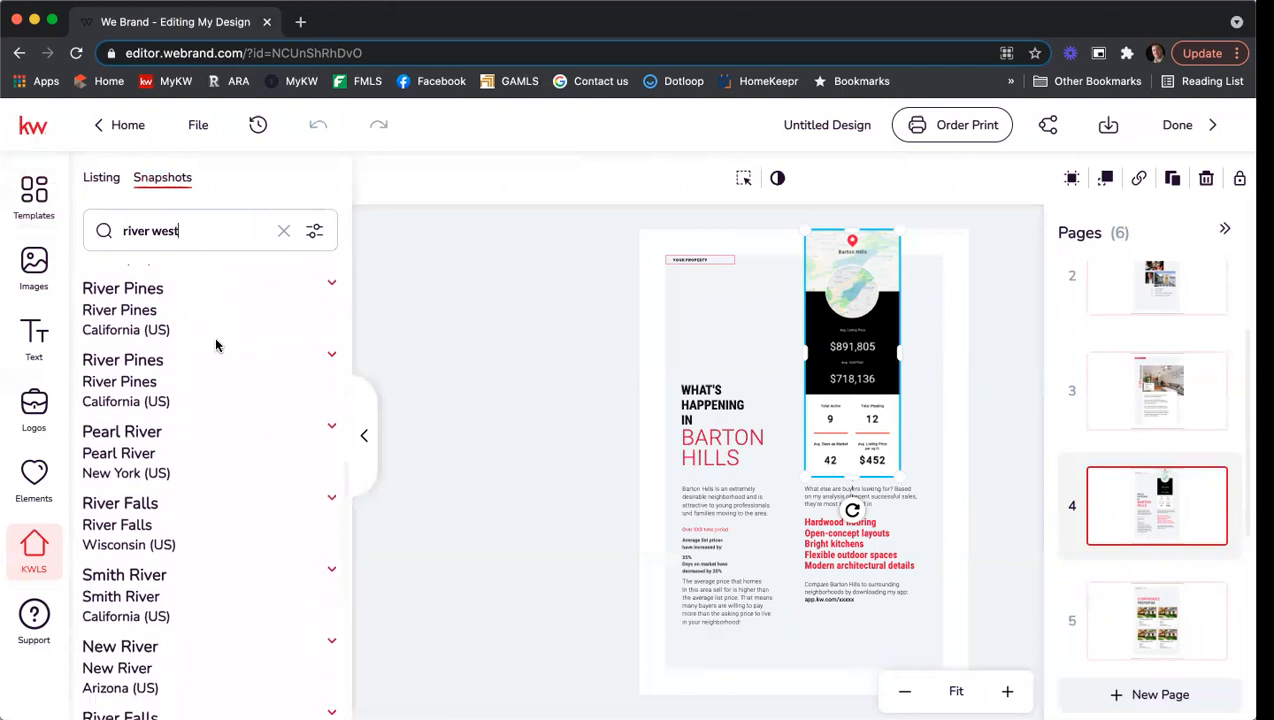
{"action": "scroll", "coordinate": [217, 346], "scroll_direction": "down", "scroll_amount": 6}
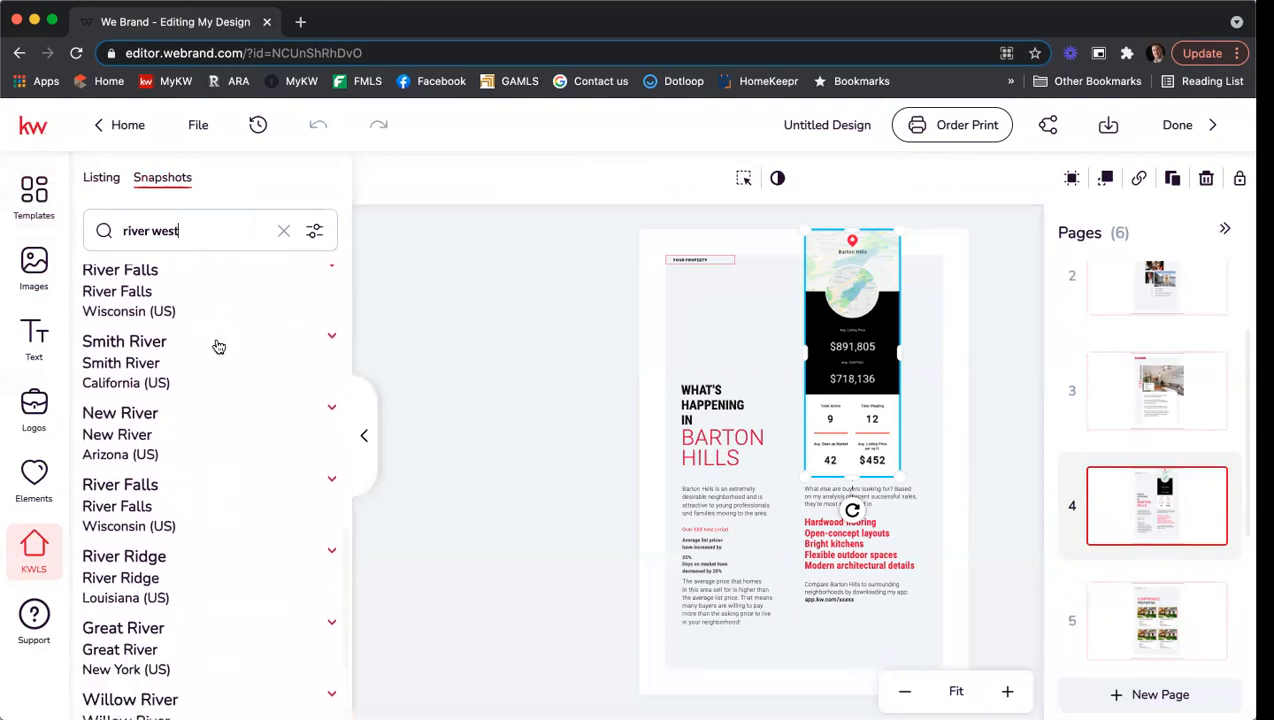
{"action": "scroll", "coordinate": [218, 346], "scroll_direction": "down", "scroll_amount": 6}
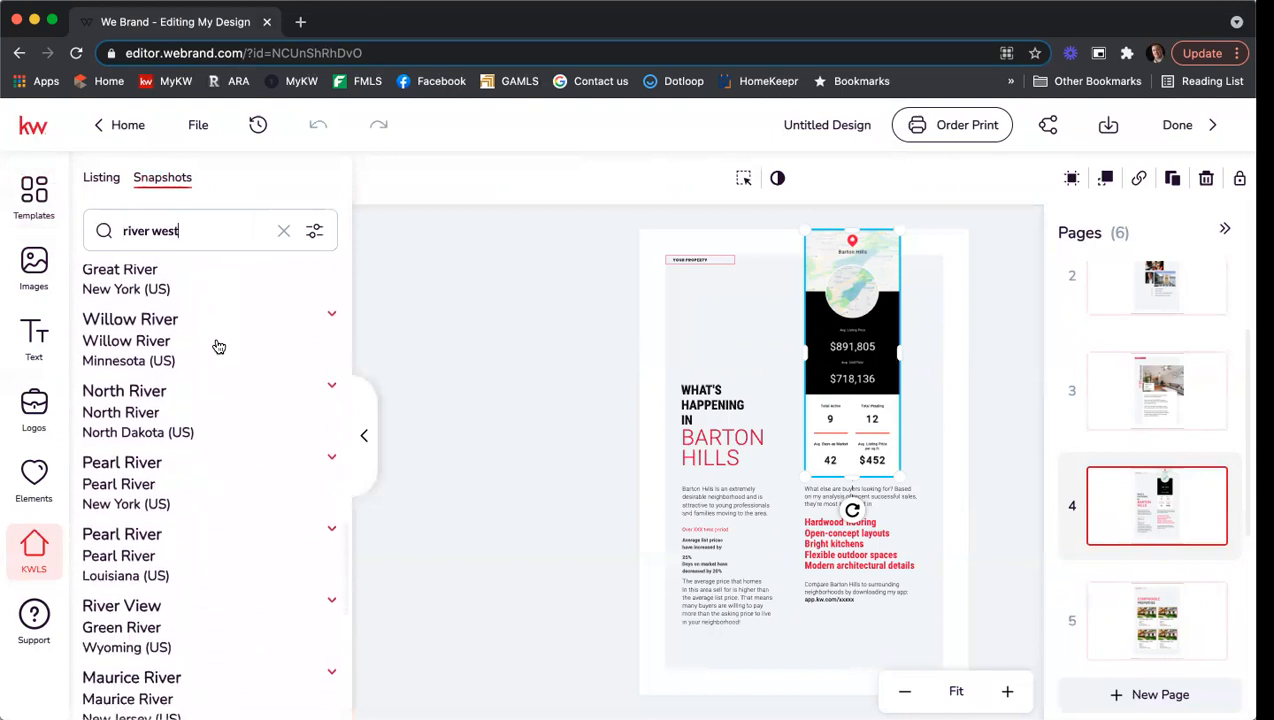
{"action": "scroll", "coordinate": [217, 347], "scroll_direction": "down", "scroll_amount": 1}
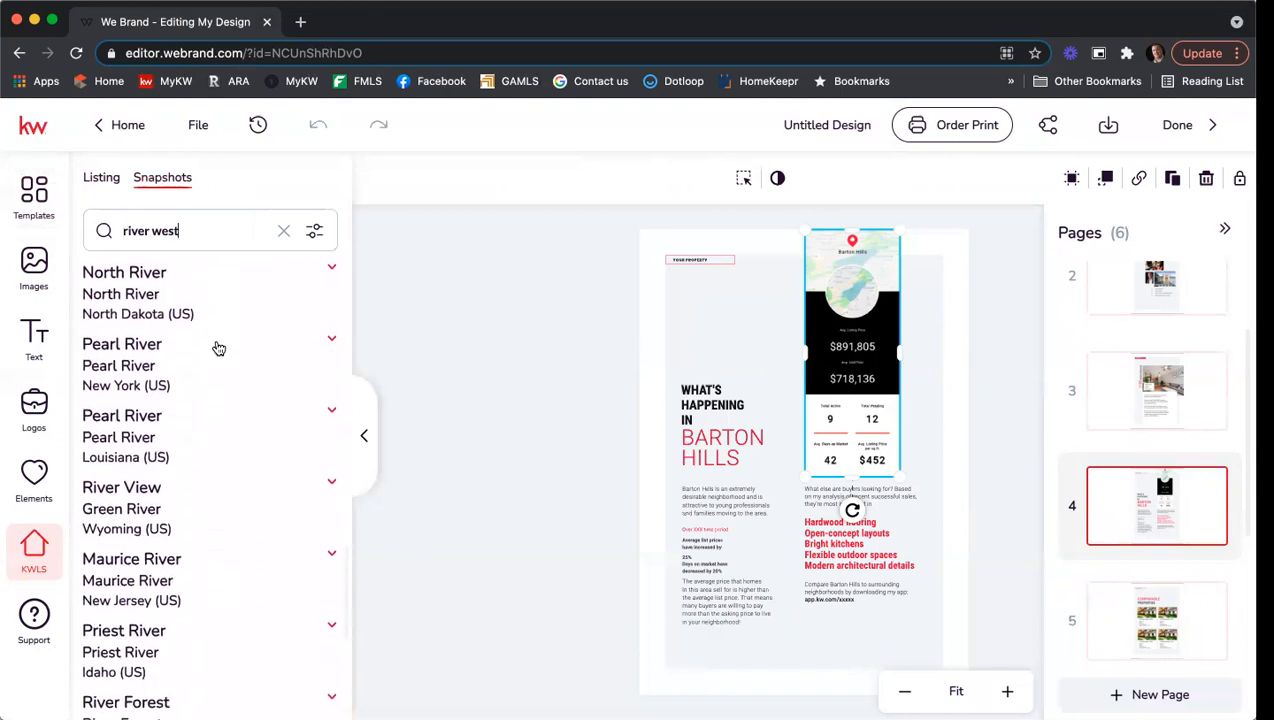
{"action": "scroll", "coordinate": [217, 347], "scroll_direction": "down", "scroll_amount": 7}
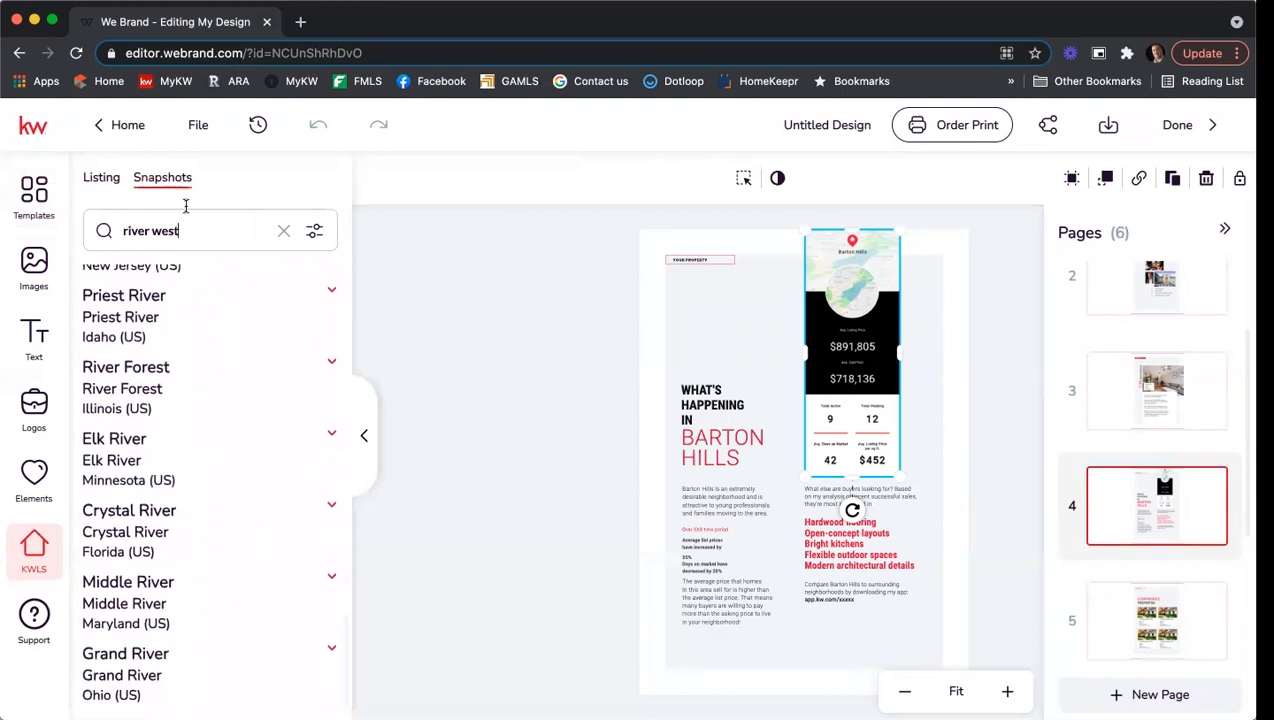
Clear the snapshot search text and bring up the search mode options.
{"action": "left_click_drag", "start_coordinate": [193, 233], "coordinate": [102, 232]}
{"action": "key", "text": "BackSpace"}
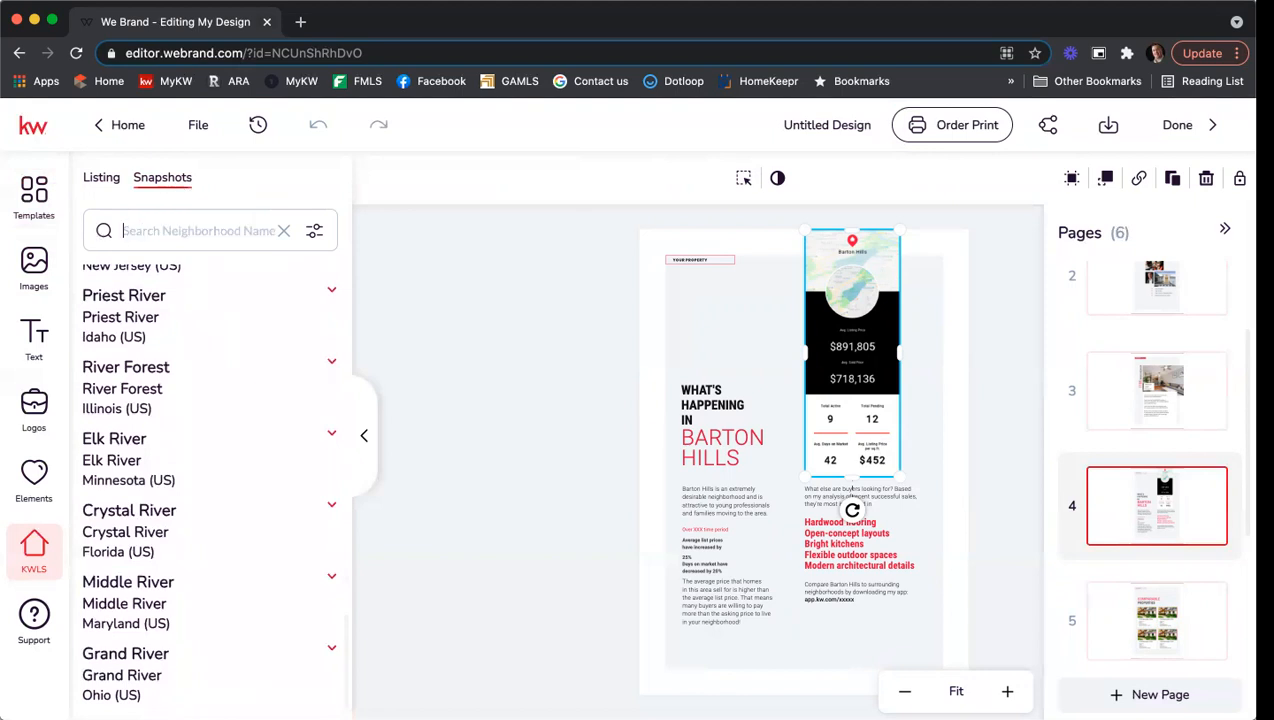
{"action": "left_click", "coordinate": [314, 231]}
Replace page 4's stats with the 30327 postal-code snapshot, then go to page 5.
{"action": "left_click", "coordinate": [235, 322]}
{"action": "type", "text": "30327"}
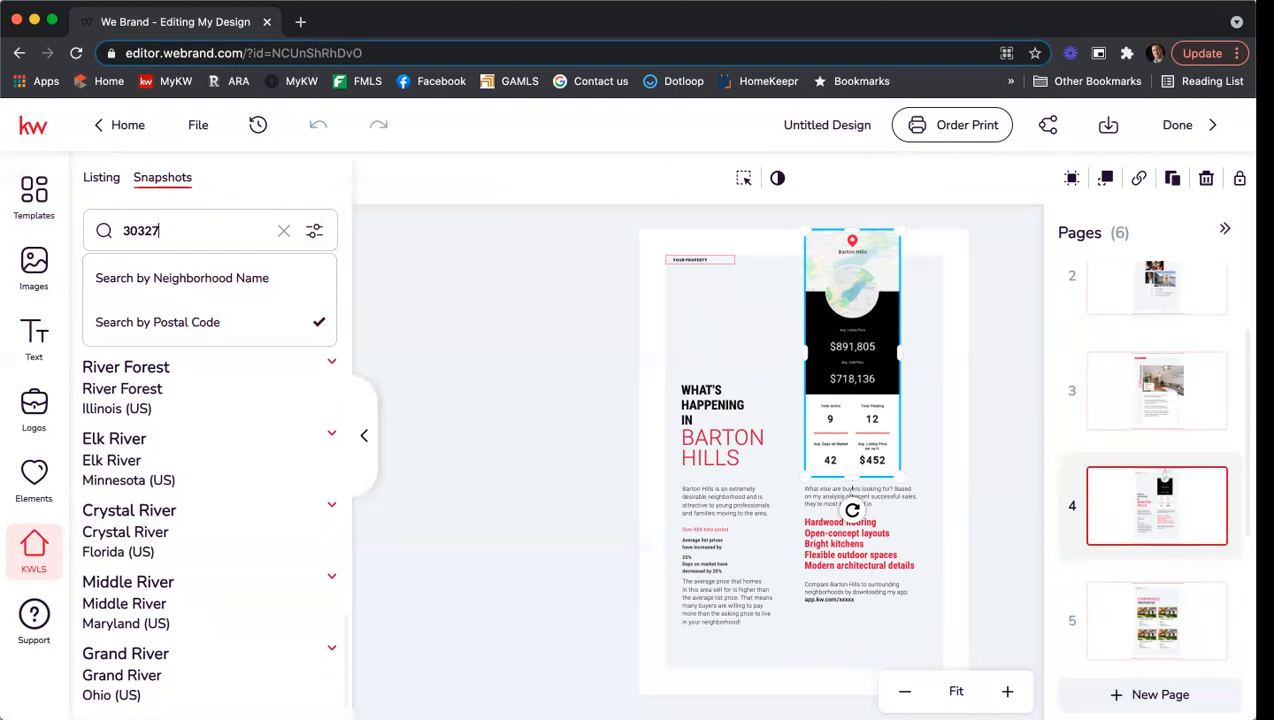
{"action": "key", "text": "Return"}
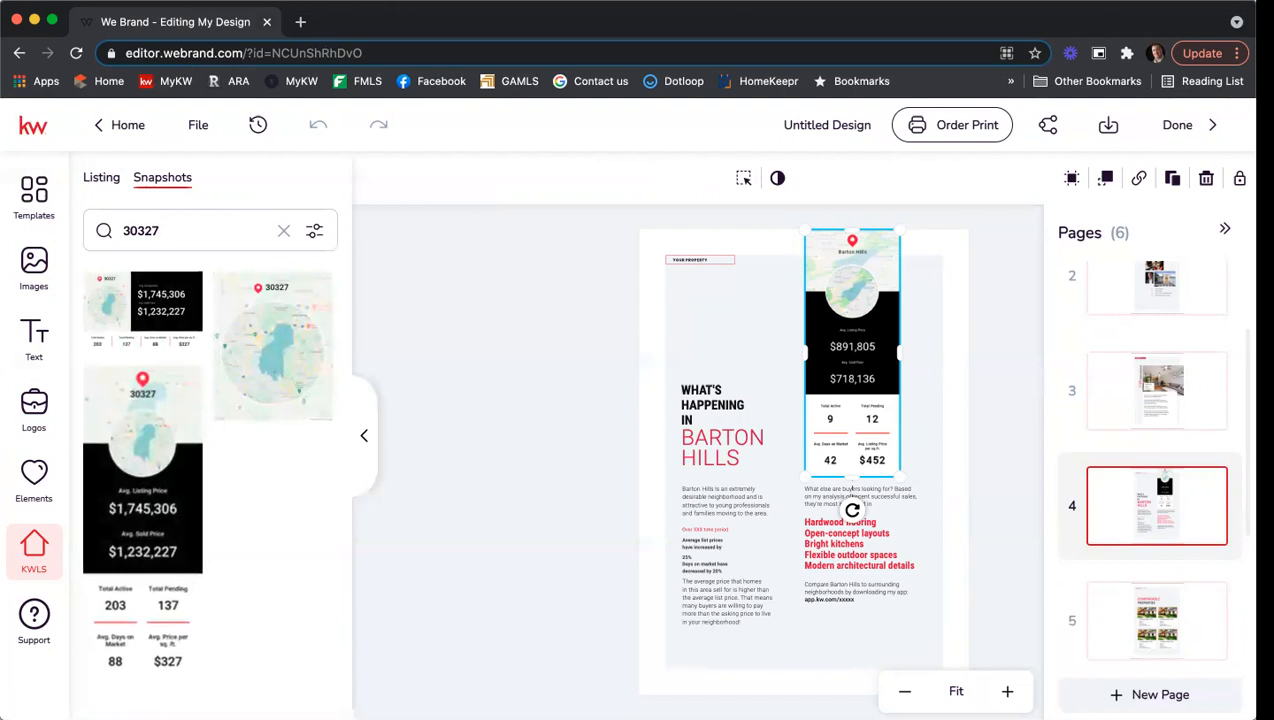
{"action": "mouse_move", "coordinate": [179, 424]}
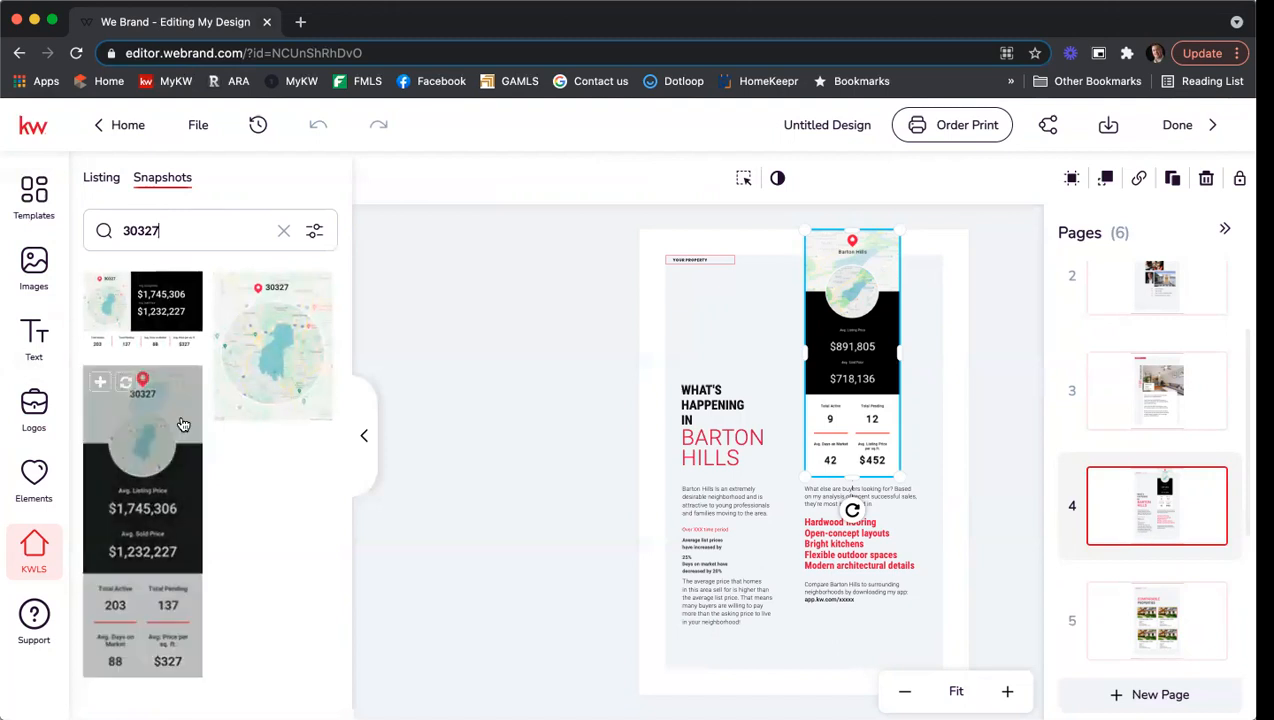
{"action": "left_click", "coordinate": [127, 385]}
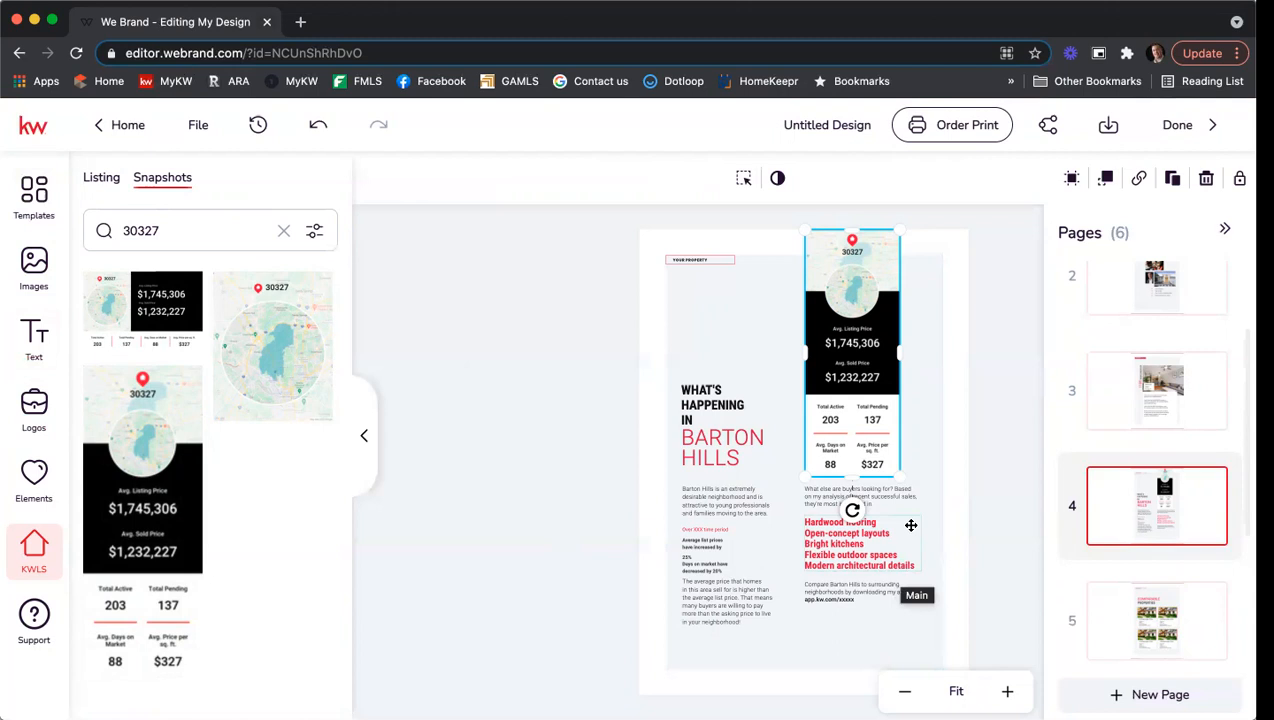
{"action": "scroll", "coordinate": [1129, 440], "scroll_direction": "down", "scroll_amount": 3}
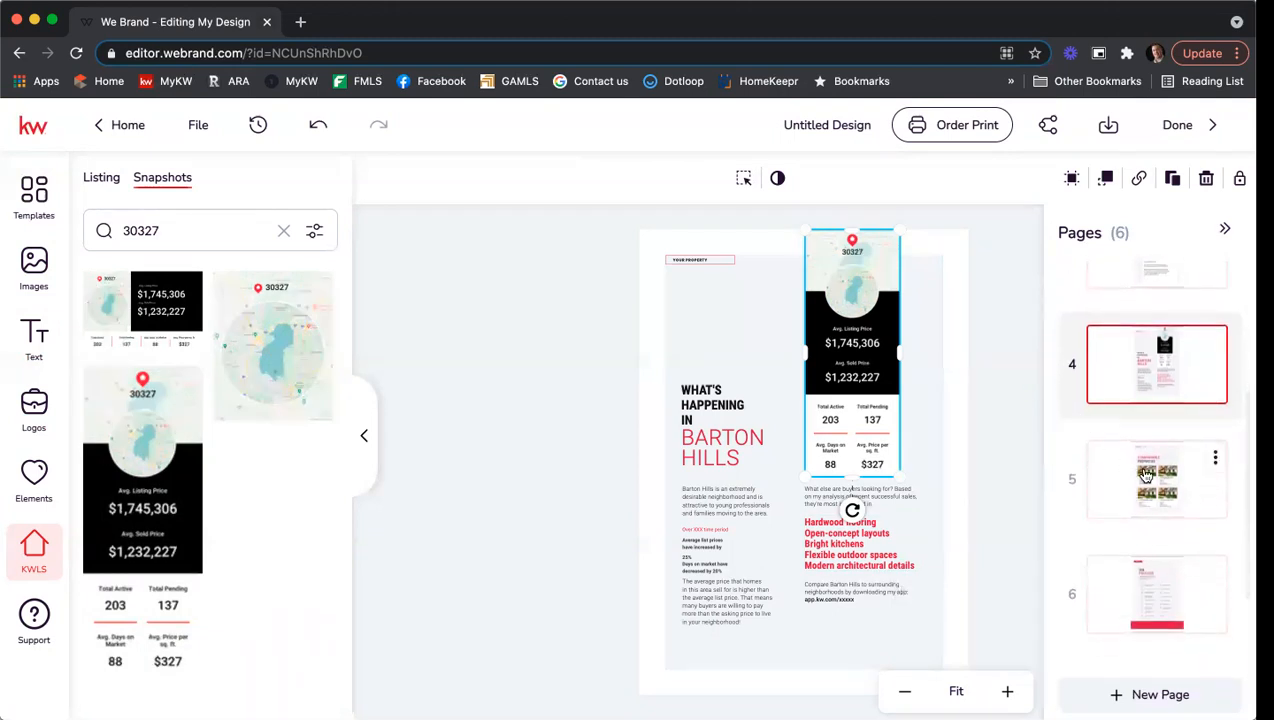
{"action": "left_click", "coordinate": [1146, 474]}
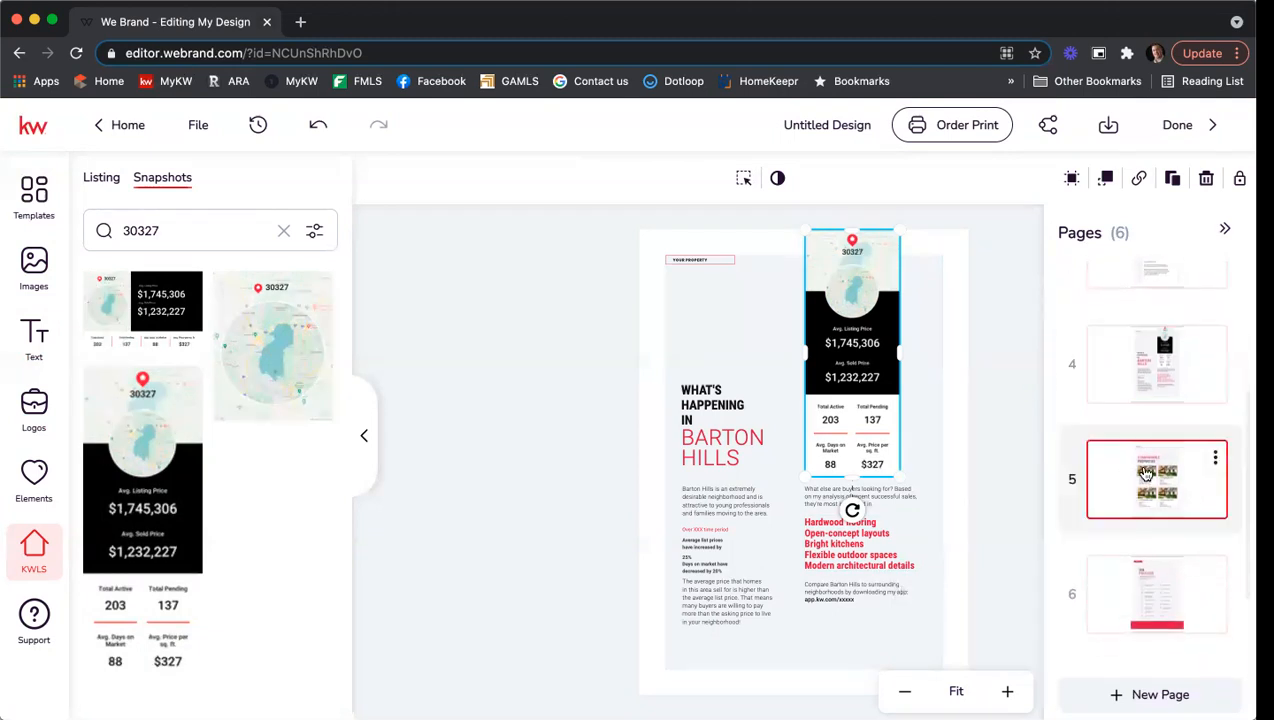
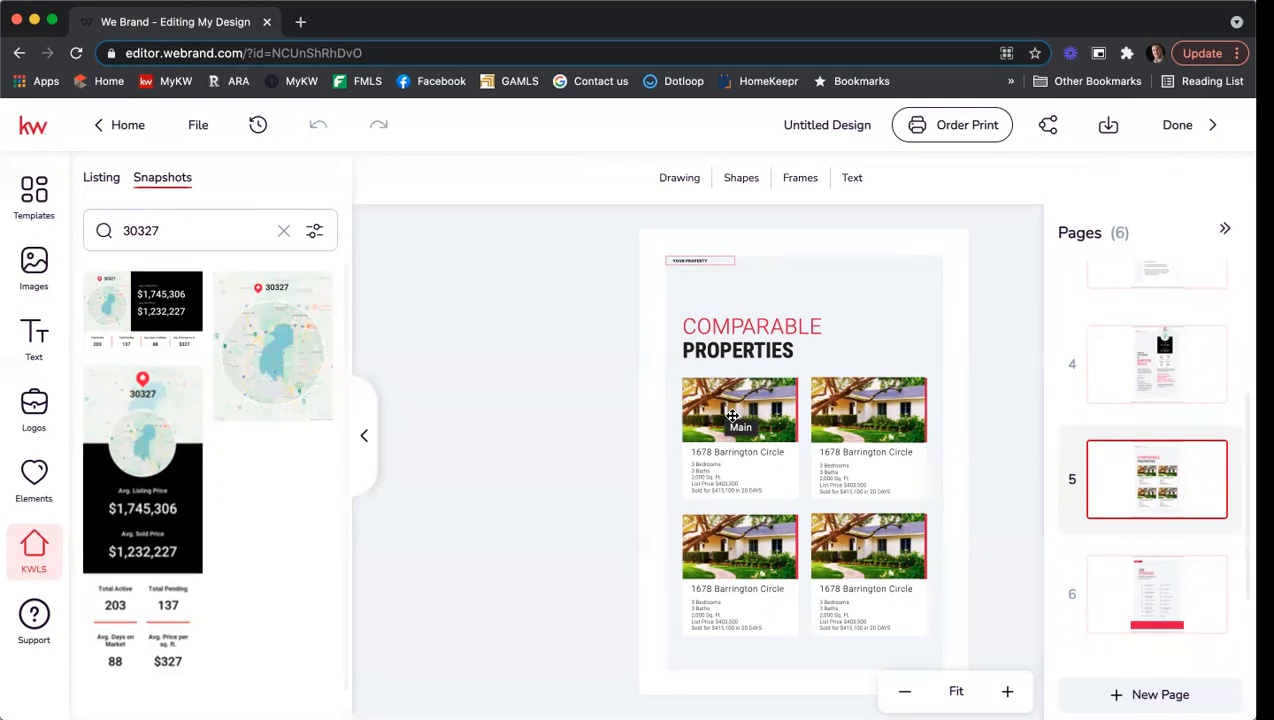
{"action": "left_click", "coordinate": [104, 177]}
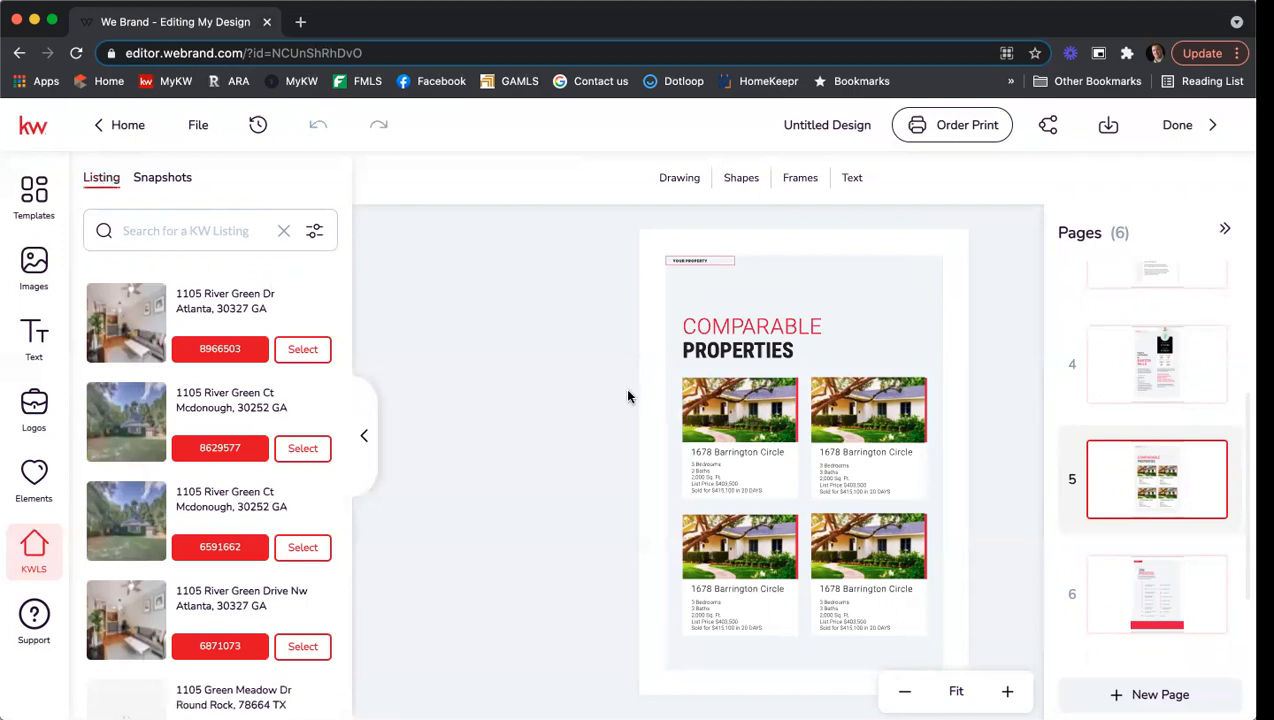
{"action": "left_click", "coordinate": [198, 223]}
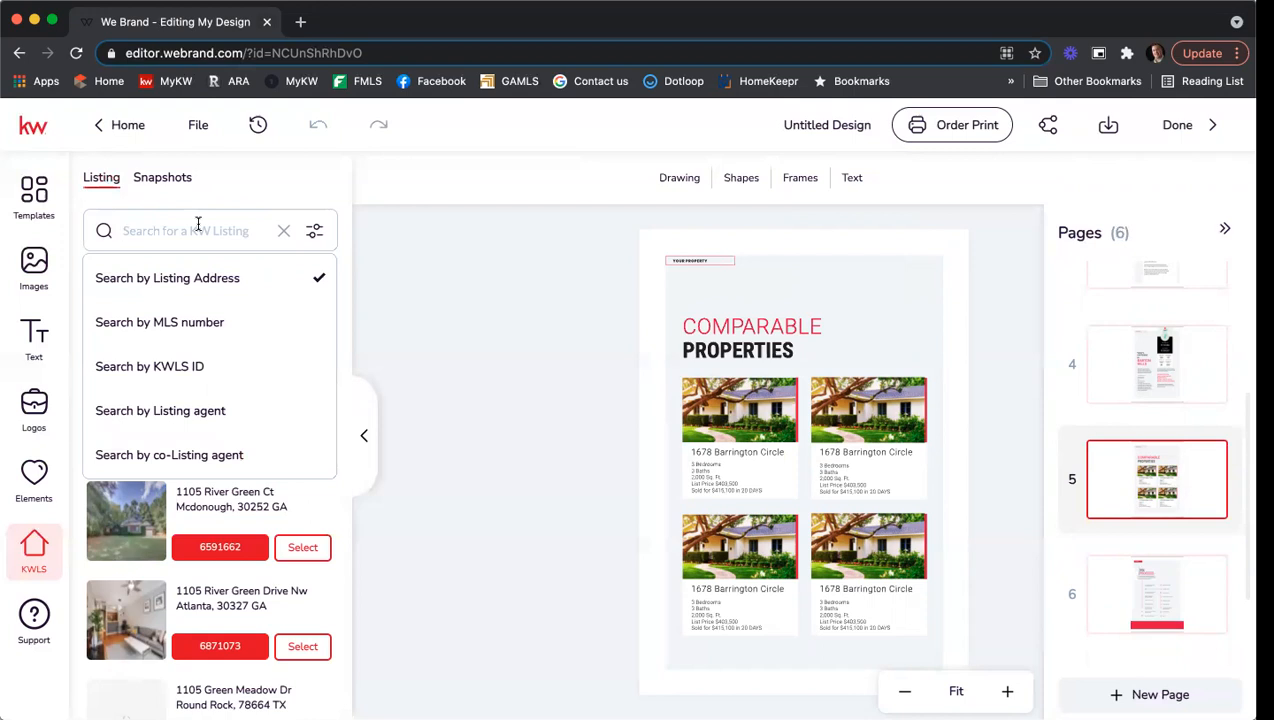
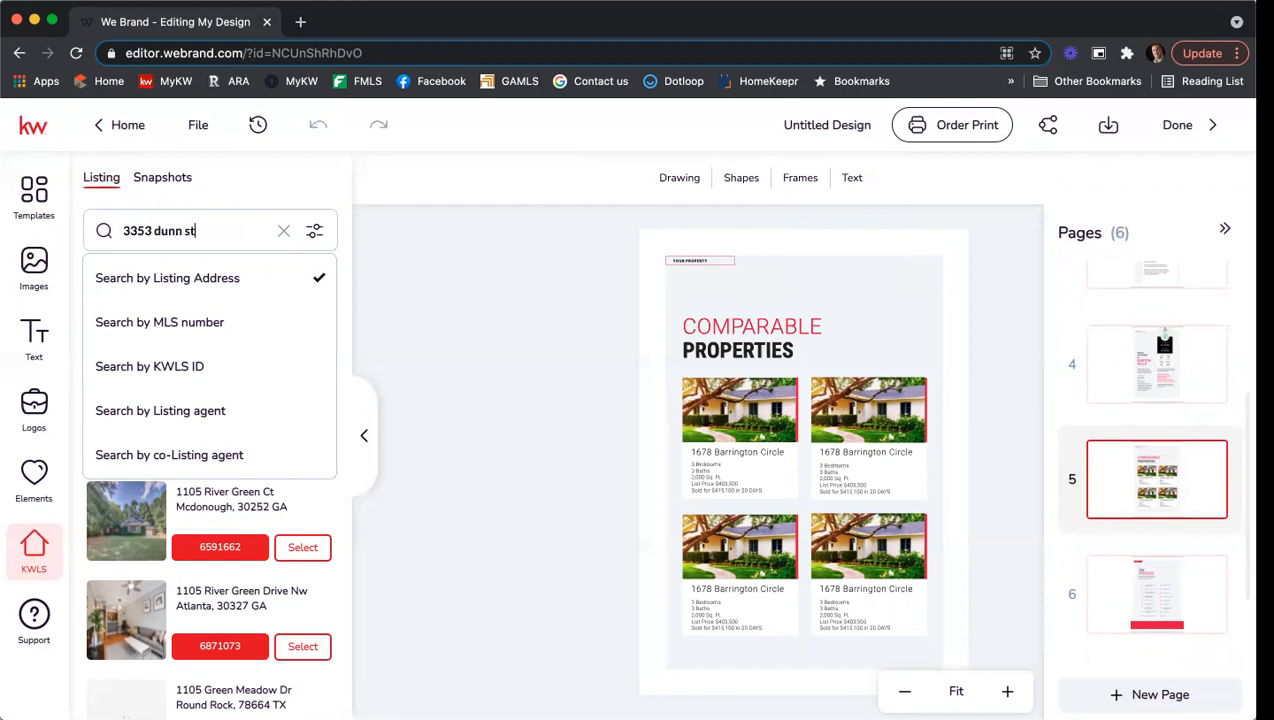
{"action": "key", "text": "Return"}
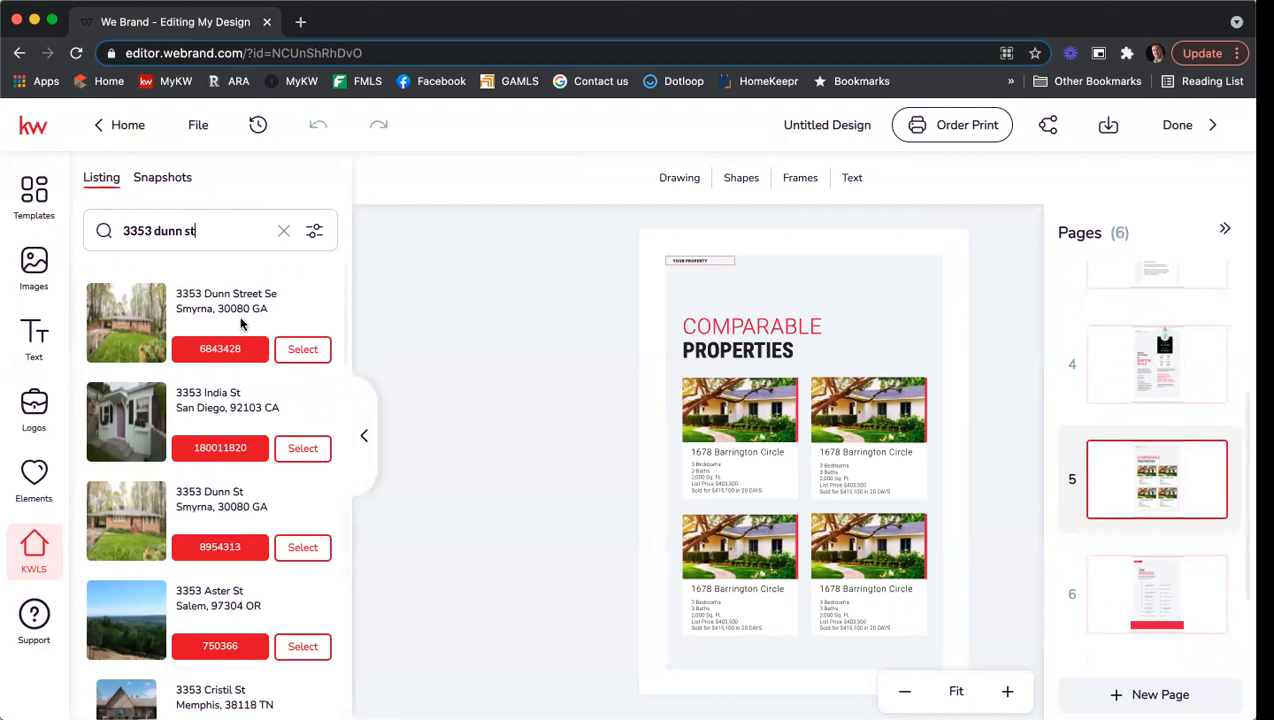
{"action": "left_click", "coordinate": [297, 350]}
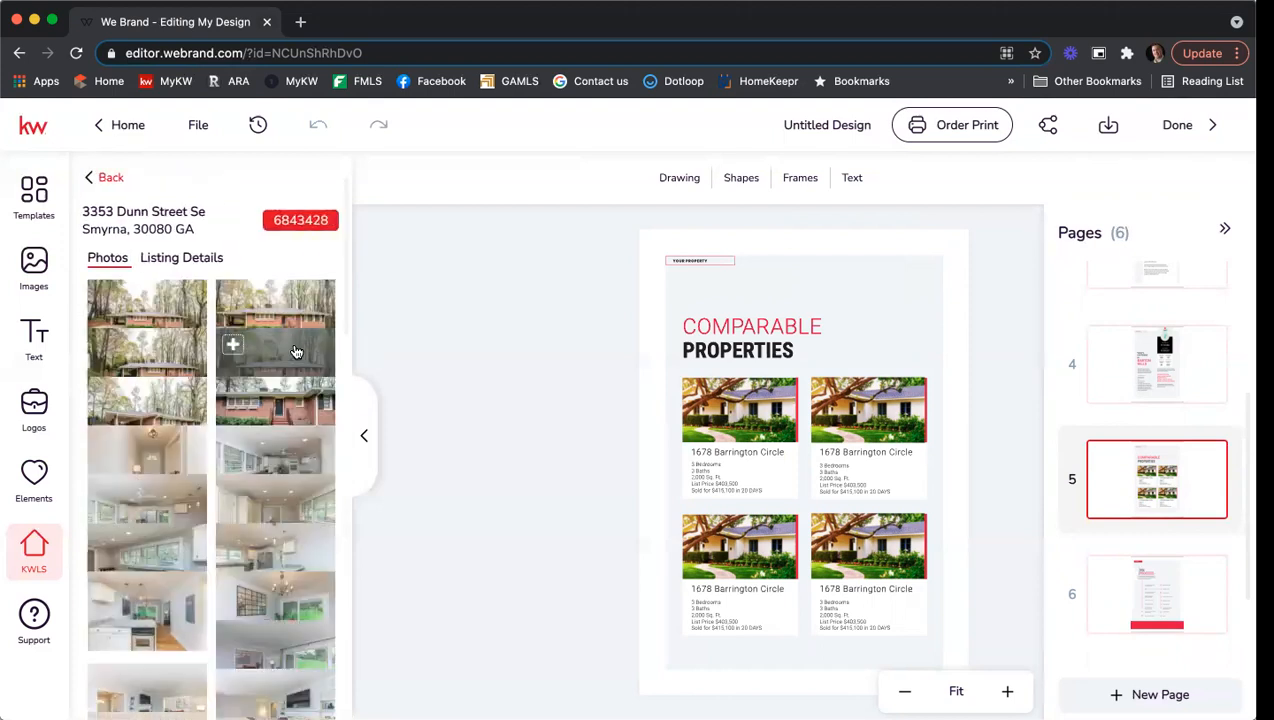
{"action": "left_click", "coordinate": [738, 403]}
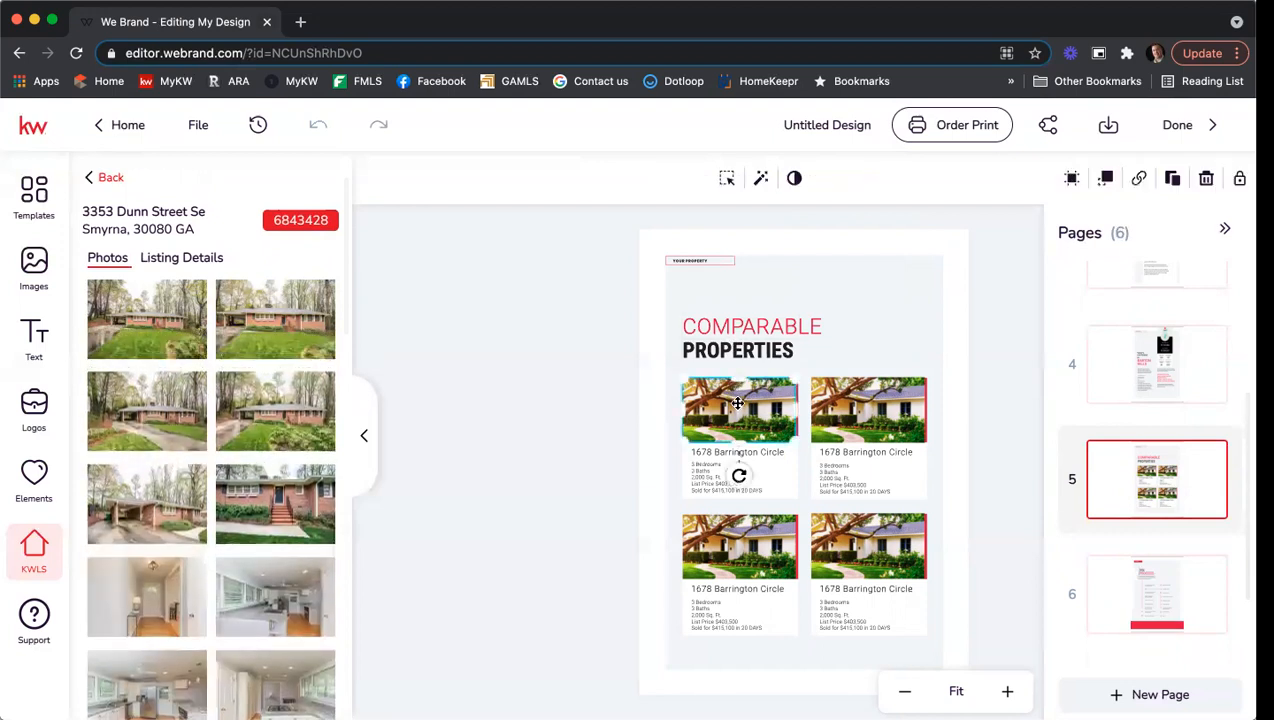
{"action": "left_click", "coordinate": [130, 296]}
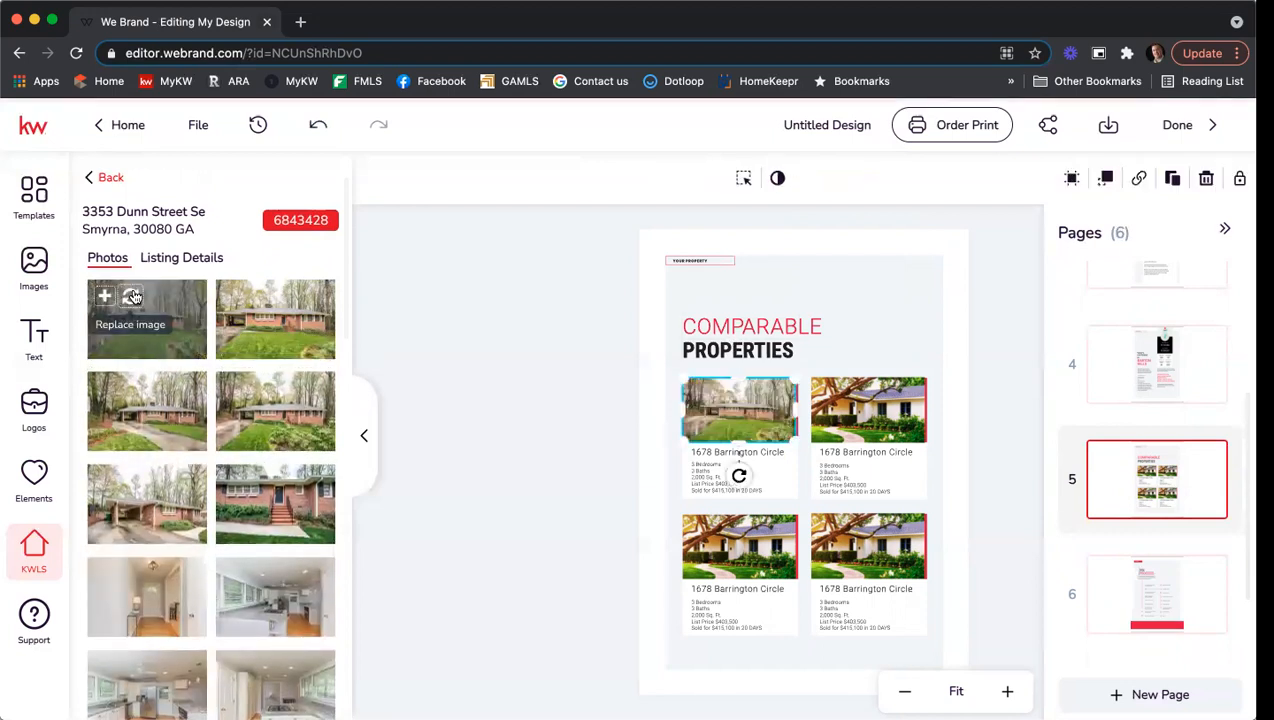
{"action": "left_click", "coordinate": [769, 452]}
{"action": "left_click", "coordinate": [675, 179]}
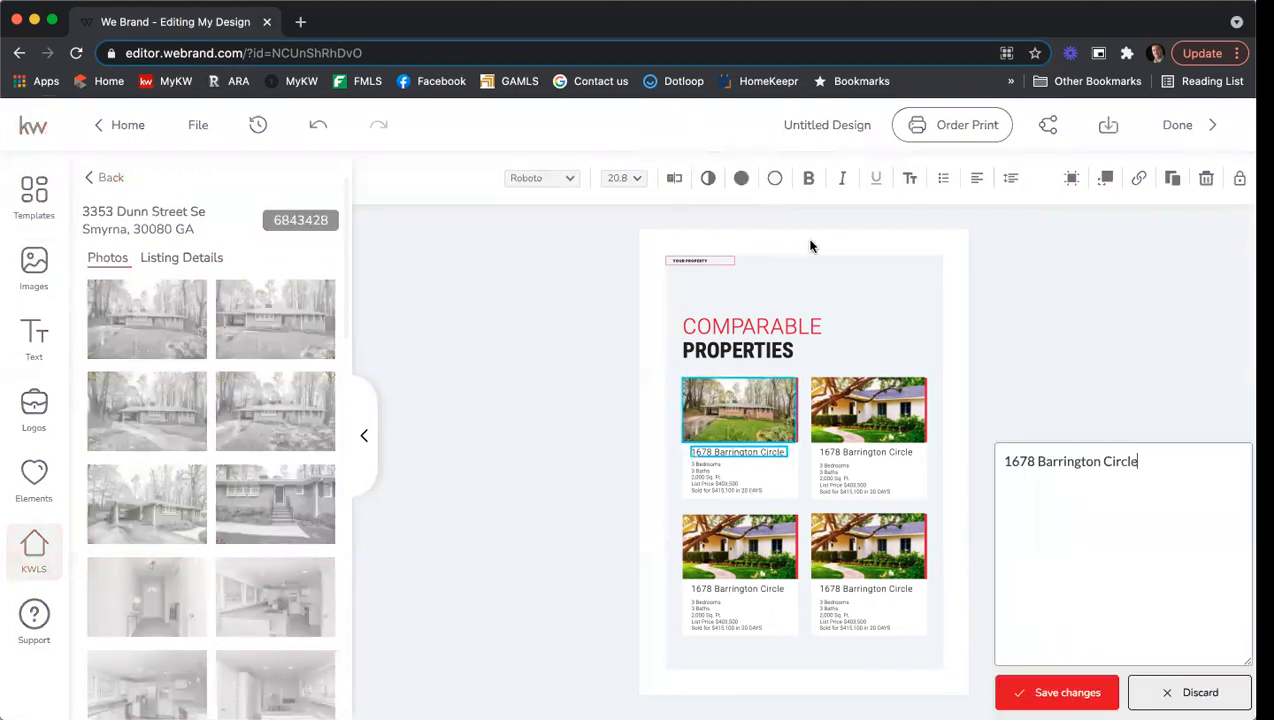
{"action": "triple_click", "coordinate": [1153, 194]}
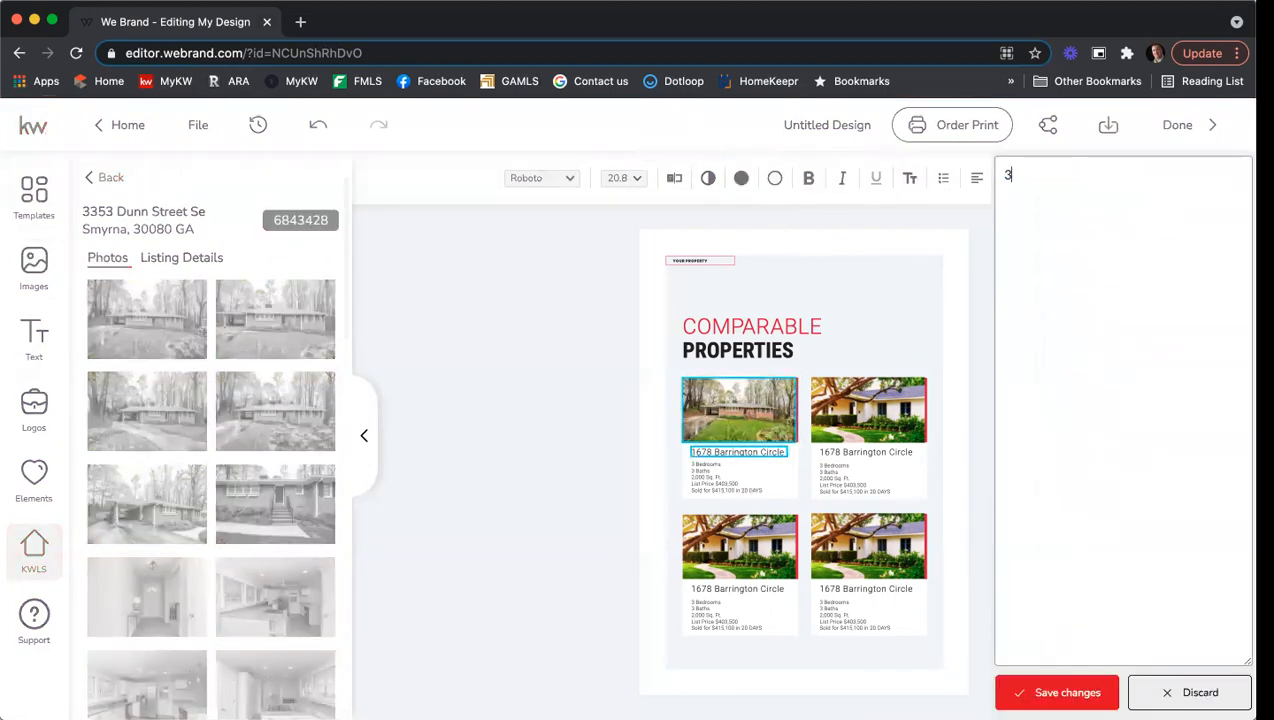
{"action": "left_click", "coordinate": [1030, 690]}
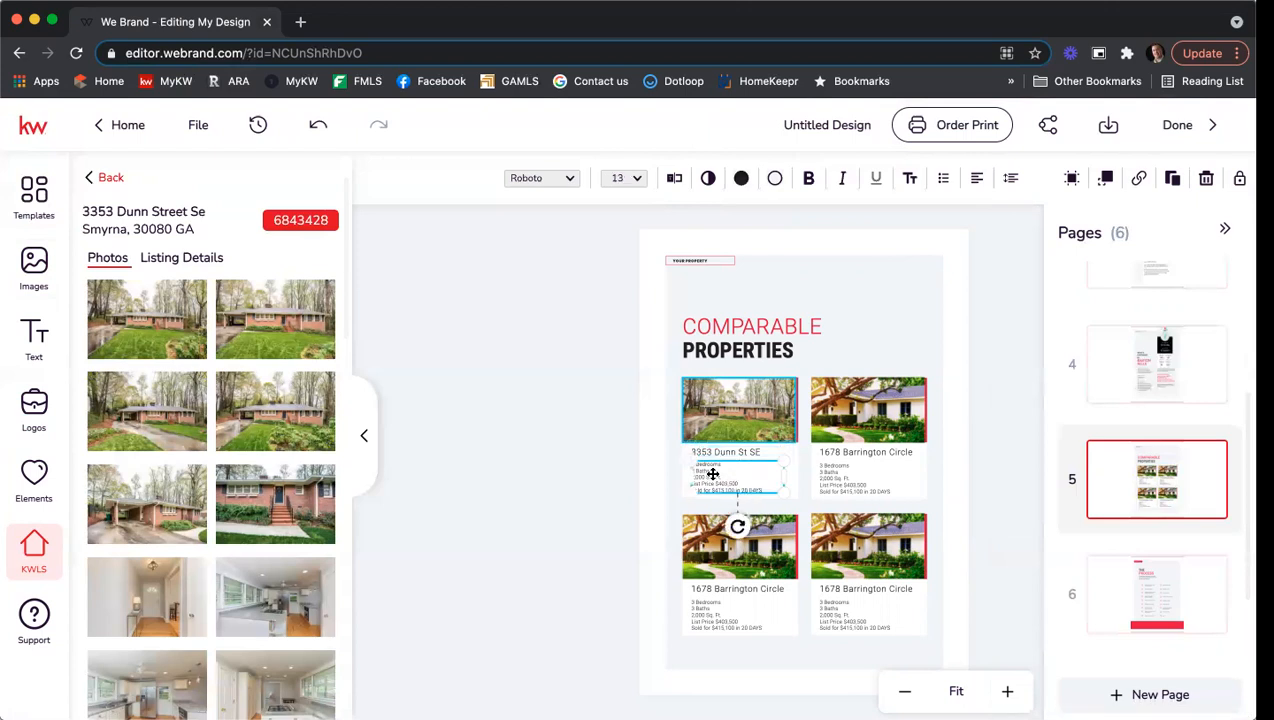
{"action": "left_click", "coordinate": [674, 181]}
Change the first card's details to 2 Baths, 1,497 Sq. Ft. and list price $385,000.
{"action": "left_click", "coordinate": [1005, 176]}
{"action": "left_click_drag", "start_coordinate": [1013, 193], "coordinate": [983, 212]}
{"action": "type", "text": "2 "}
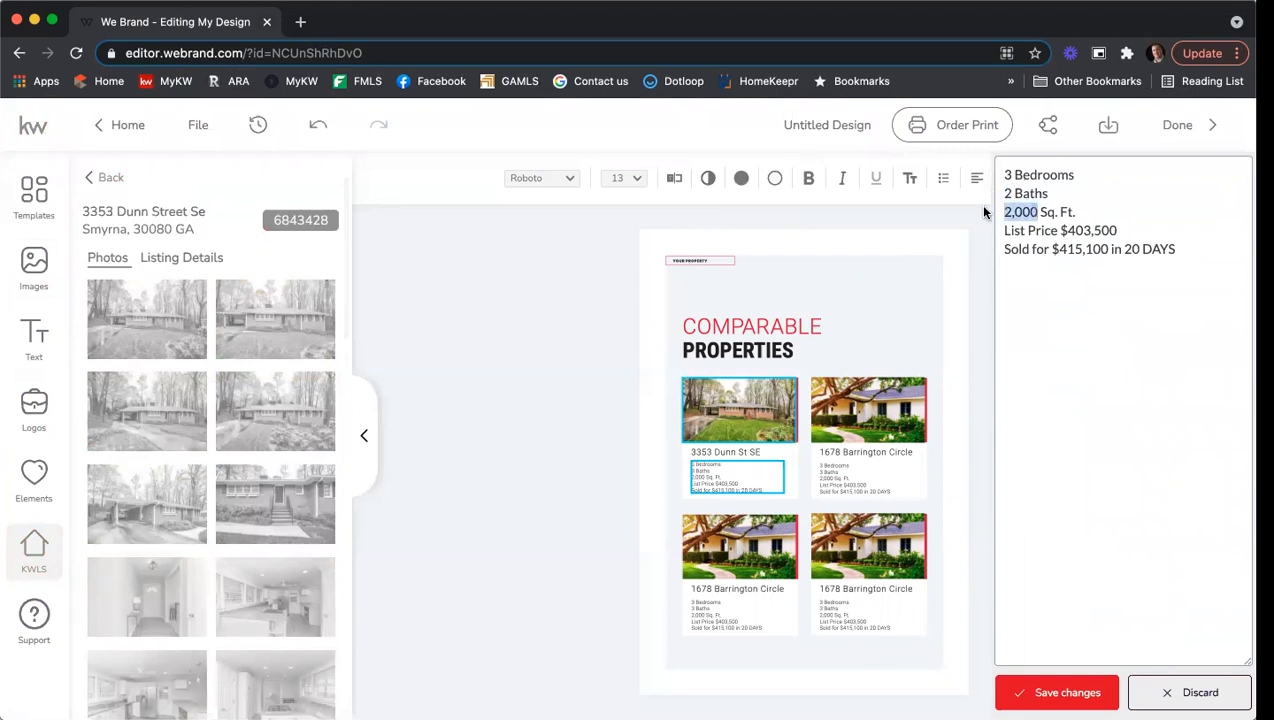
{"action": "type", "text": "1,79"}
{"action": "key", "text": "BackSpace"}
{"action": "key", "text": "BackSpace"}
{"action": "type", "text": ",497"}
{"action": "left_click_drag", "start_coordinate": [1118, 230], "coordinate": [1075, 230]}
{"action": "type", "text": "385"}
{"action": "key", "text": "BackSpace"}
{"action": "key", "text": "BackSpace"}
{"action": "key", "text": "BackSpace"}
{"action": "key", "text": "BackSpace"}
{"action": "type", "text": "385,000"}
Set the sold price to $425,000 and the sale time to 2 DAYS, then save.
{"action": "left_click_drag", "start_coordinate": [1106, 249], "coordinate": [1072, 245]}
{"action": "type", "text": "25,000"}
{"action": "left_click", "coordinate": [1072, 249]}
{"action": "key", "text": "BackSpace"}
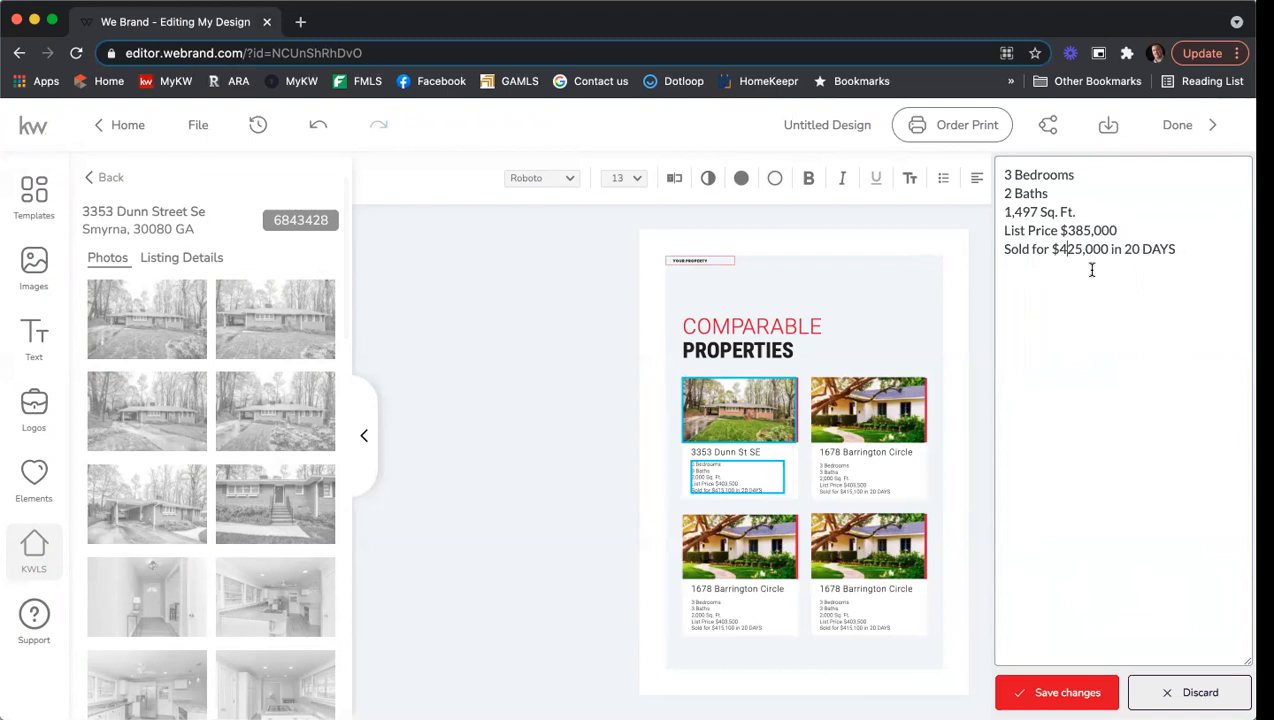
{"action": "left_click_drag", "start_coordinate": [1131, 249], "coordinate": [1177, 250]}
{"action": "key", "text": "BackSpace"}
{"action": "left_click", "coordinate": [1087, 690]}
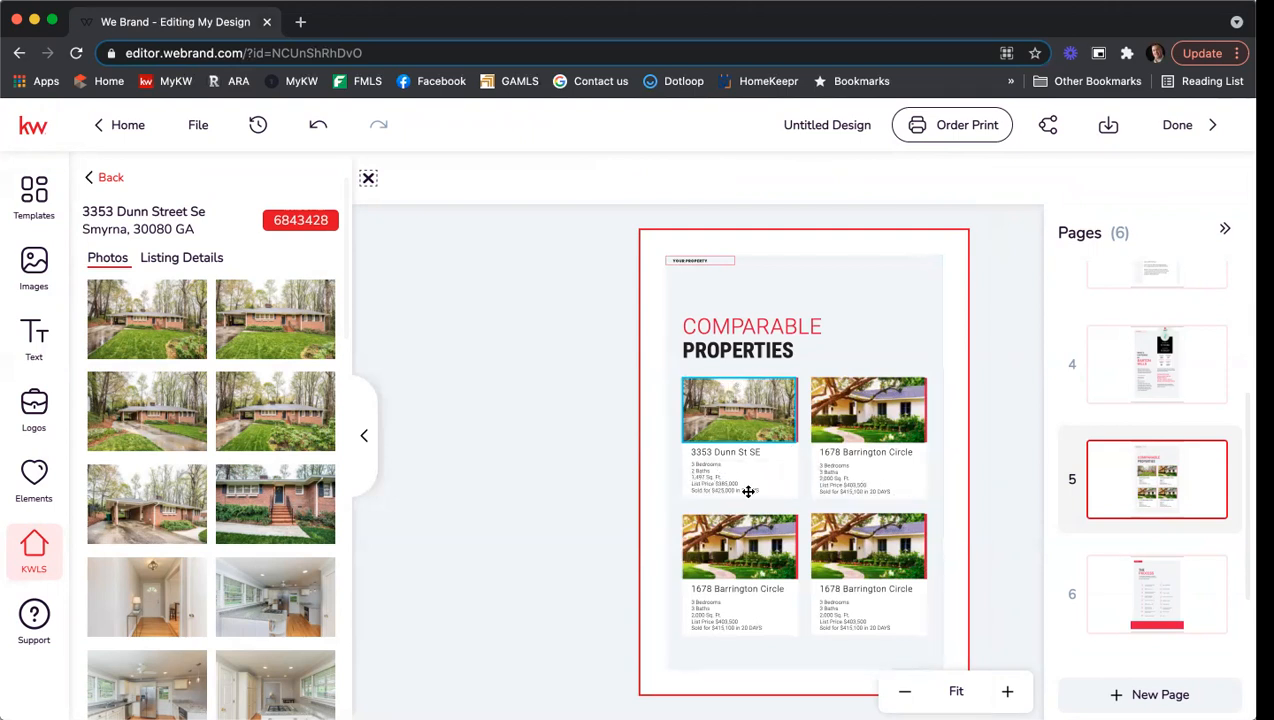
{"action": "left_click", "coordinate": [165, 258]}
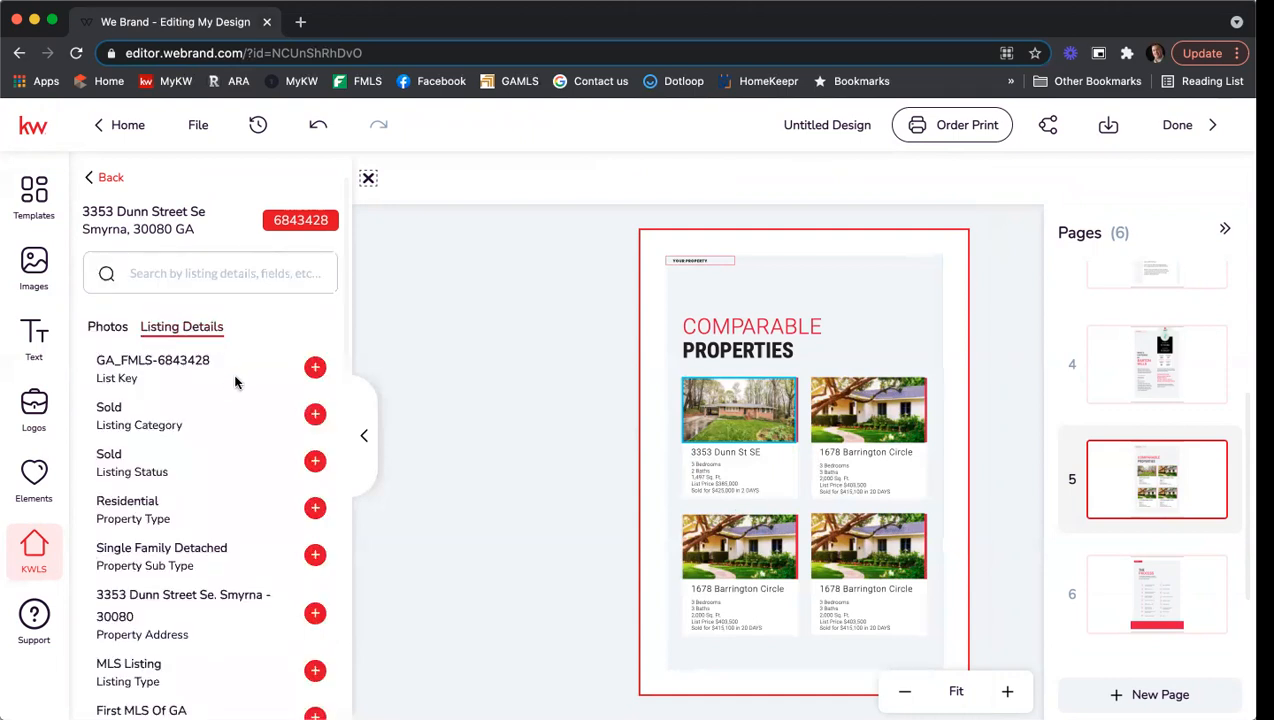
{"action": "scroll", "coordinate": [258, 380], "scroll_direction": "down", "scroll_amount": 2}
{"action": "scroll", "coordinate": [258, 380], "scroll_direction": "down", "scroll_amount": 5}
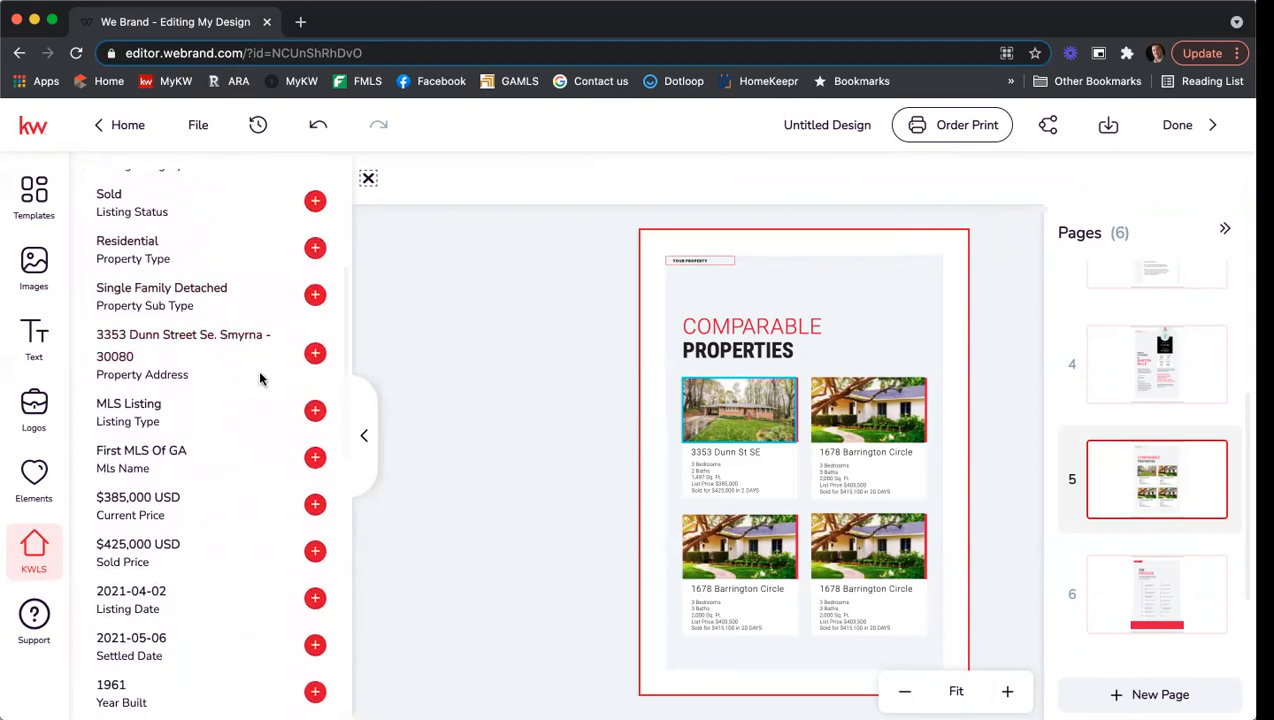
{"action": "scroll", "coordinate": [259, 378], "scroll_direction": "down", "scroll_amount": 6}
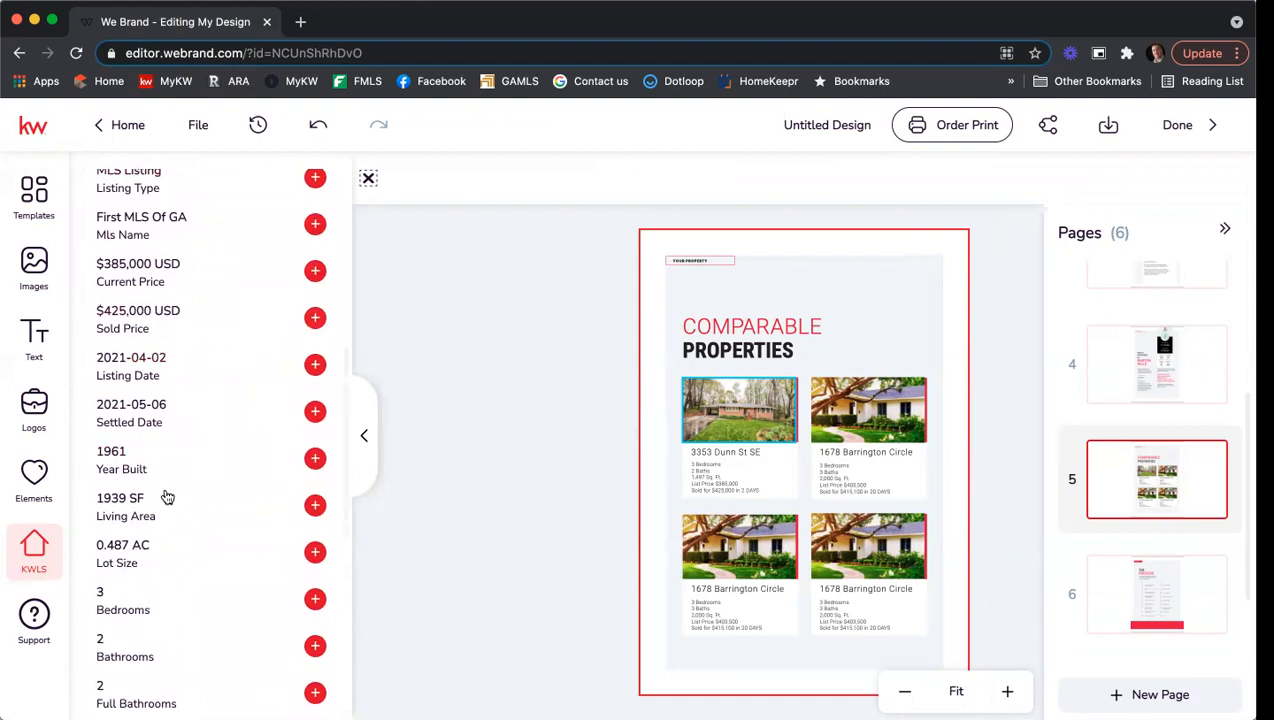
{"action": "scroll", "coordinate": [181, 508], "scroll_direction": "down", "scroll_amount": 1}
{"action": "scroll", "coordinate": [180, 506], "scroll_direction": "down", "scroll_amount": 7}
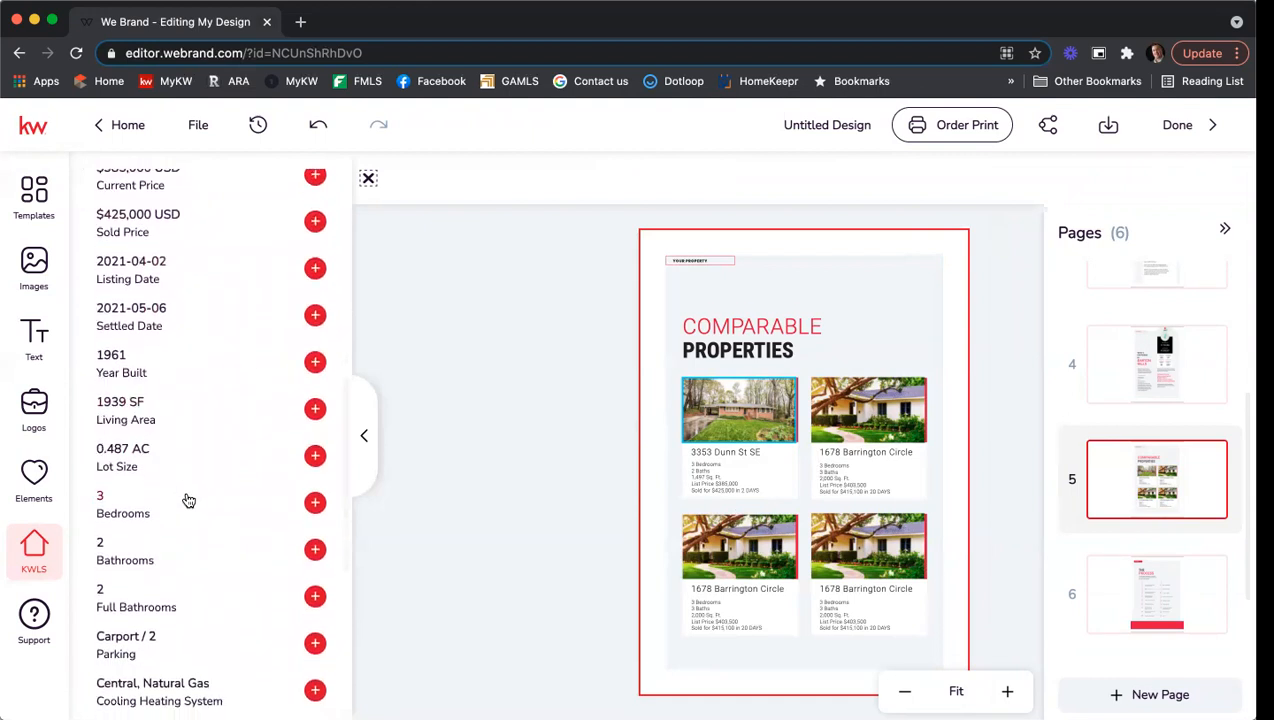
{"action": "scroll", "coordinate": [218, 500], "scroll_direction": "down", "scroll_amount": 7}
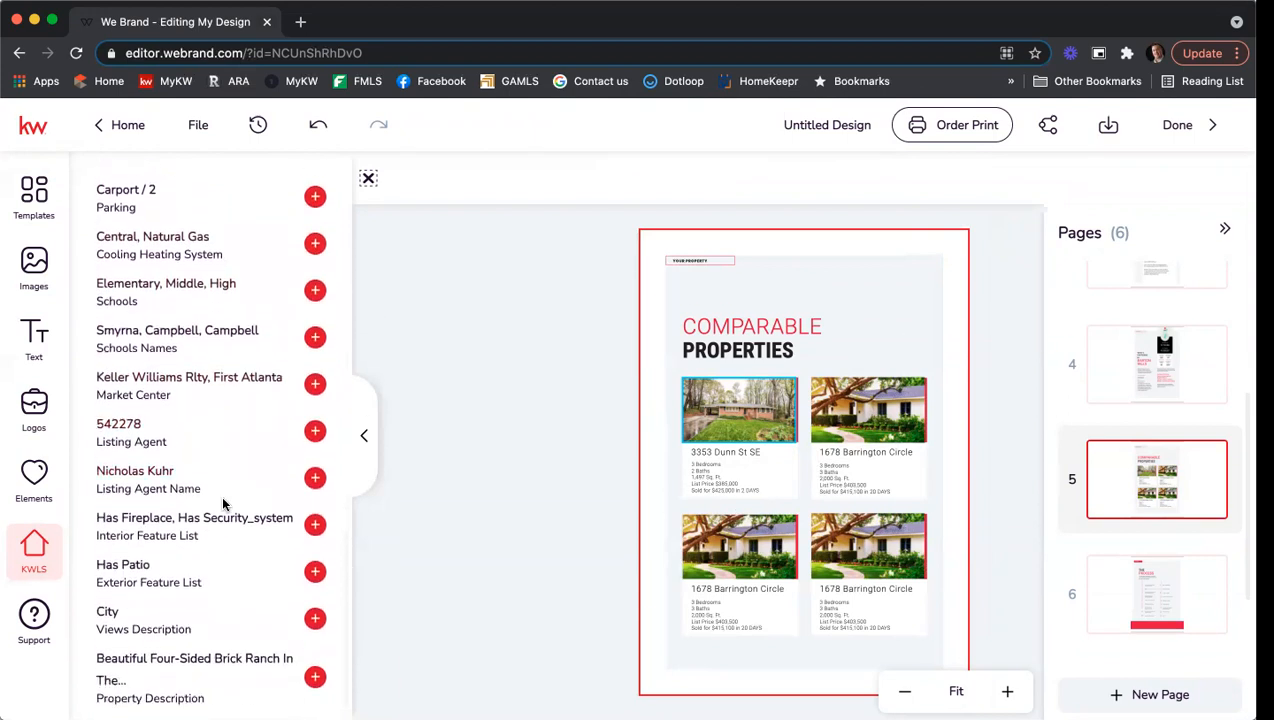
{"action": "scroll", "coordinate": [221, 495], "scroll_direction": "up", "scroll_amount": 15}
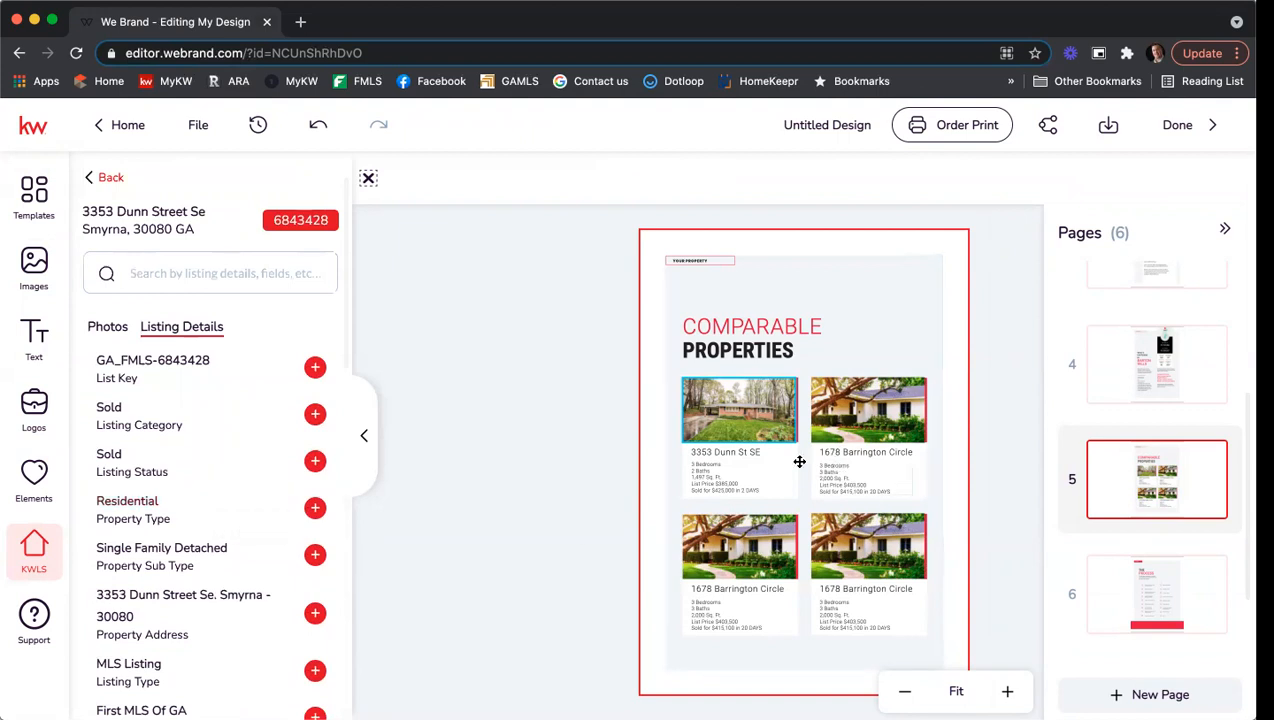
{"action": "left_click", "coordinate": [737, 447]}
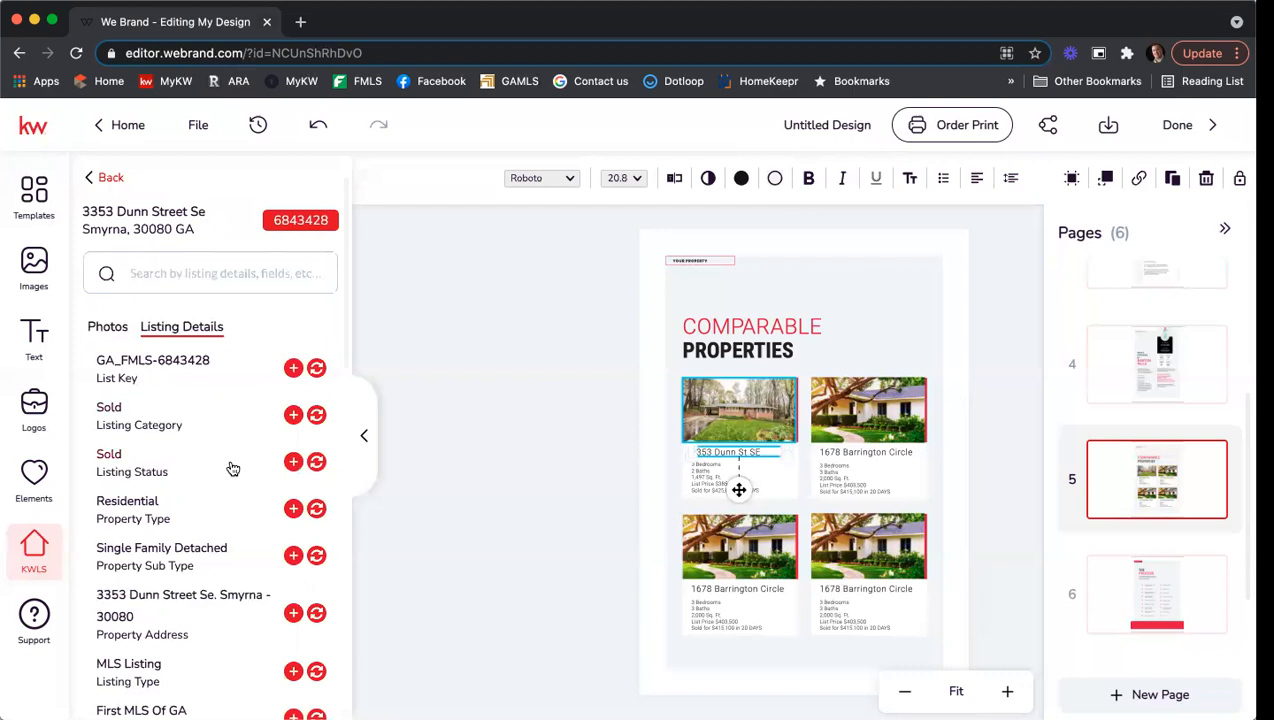
Discard edits to the second card's details and go to page 6, The Process.
{"action": "scroll", "coordinate": [220, 432], "scroll_direction": "down", "scroll_amount": 3}
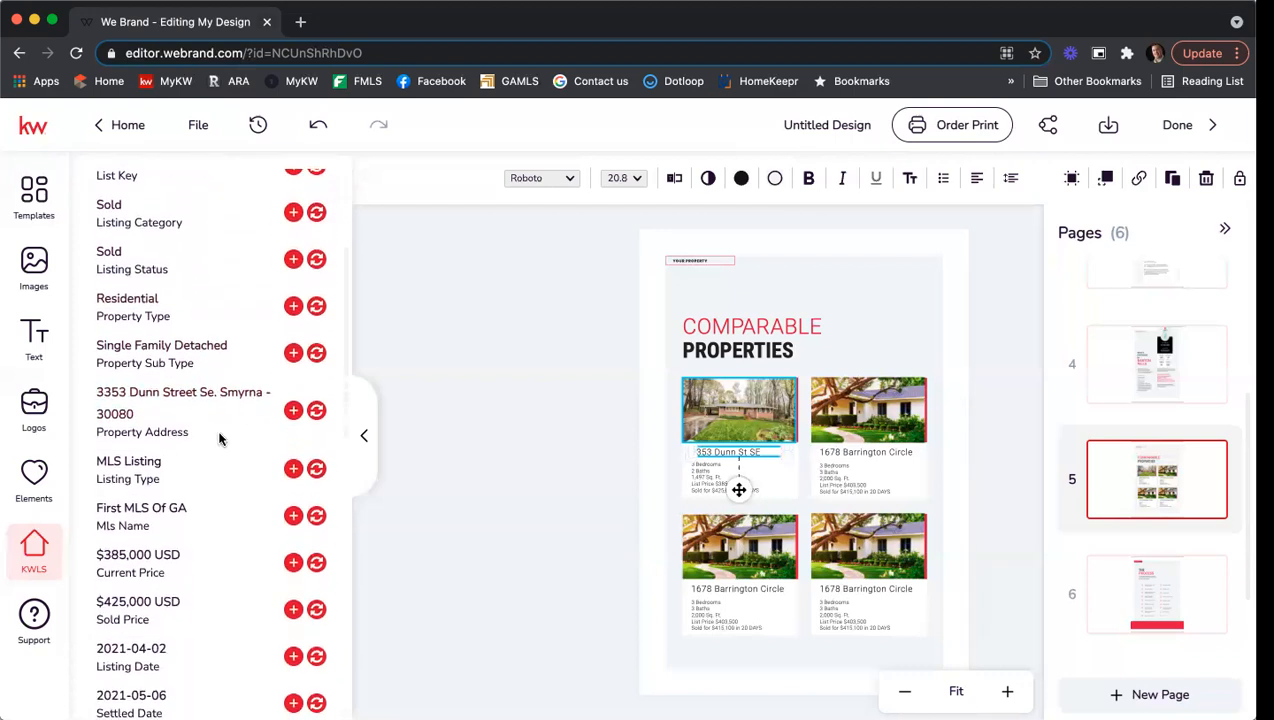
{"action": "left_click", "coordinate": [861, 480]}
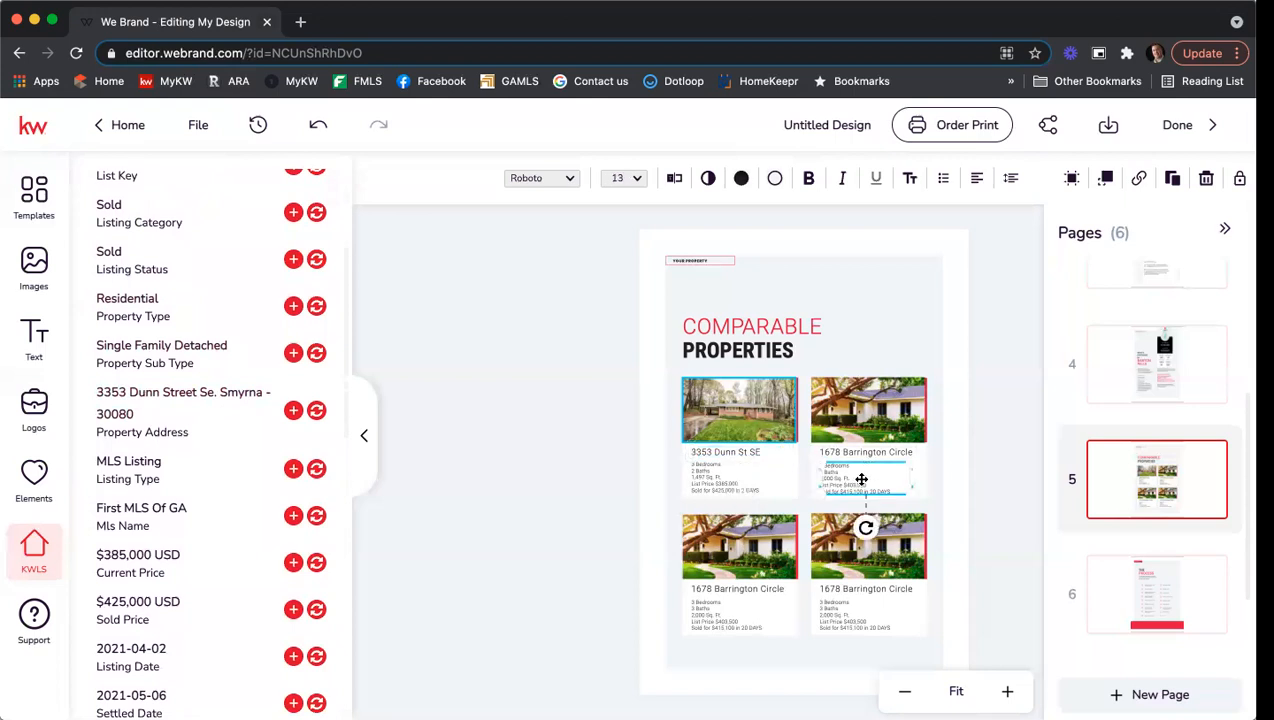
{"action": "left_click", "coordinate": [673, 178]}
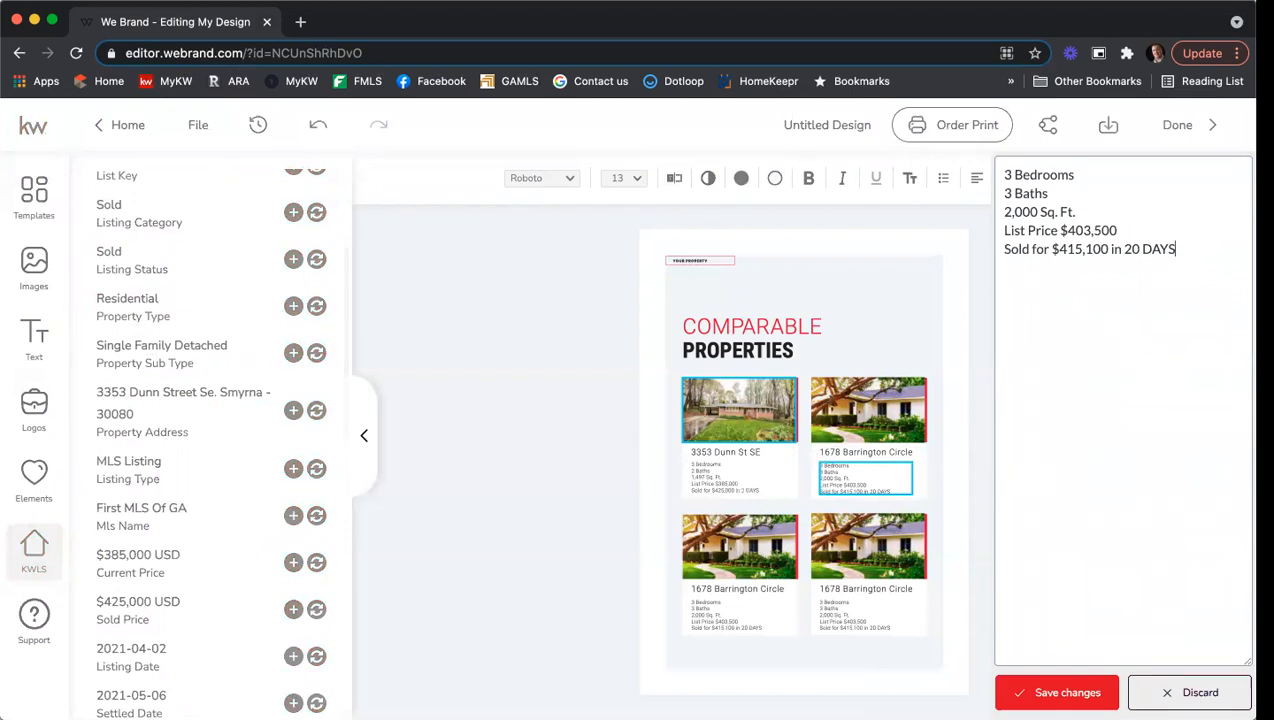
{"action": "left_click", "coordinate": [1190, 692]}
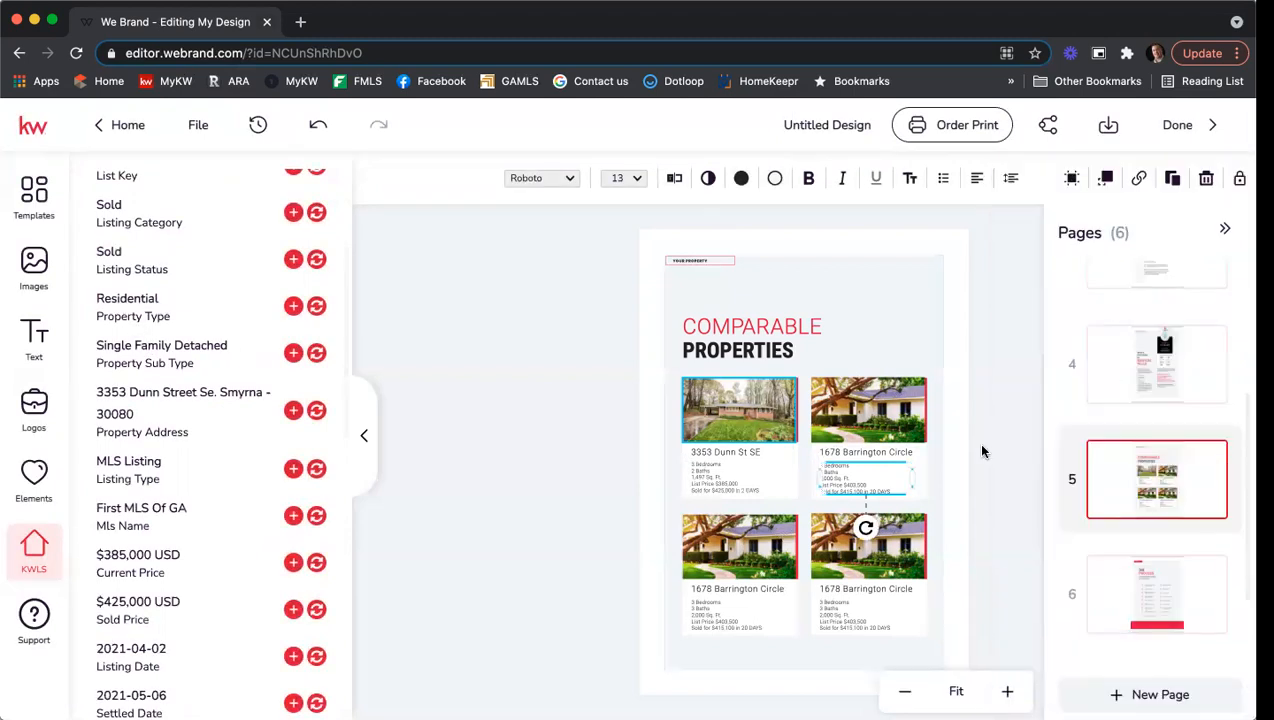
{"action": "scroll", "coordinate": [1177, 588], "scroll_direction": "up", "scroll_amount": 1}
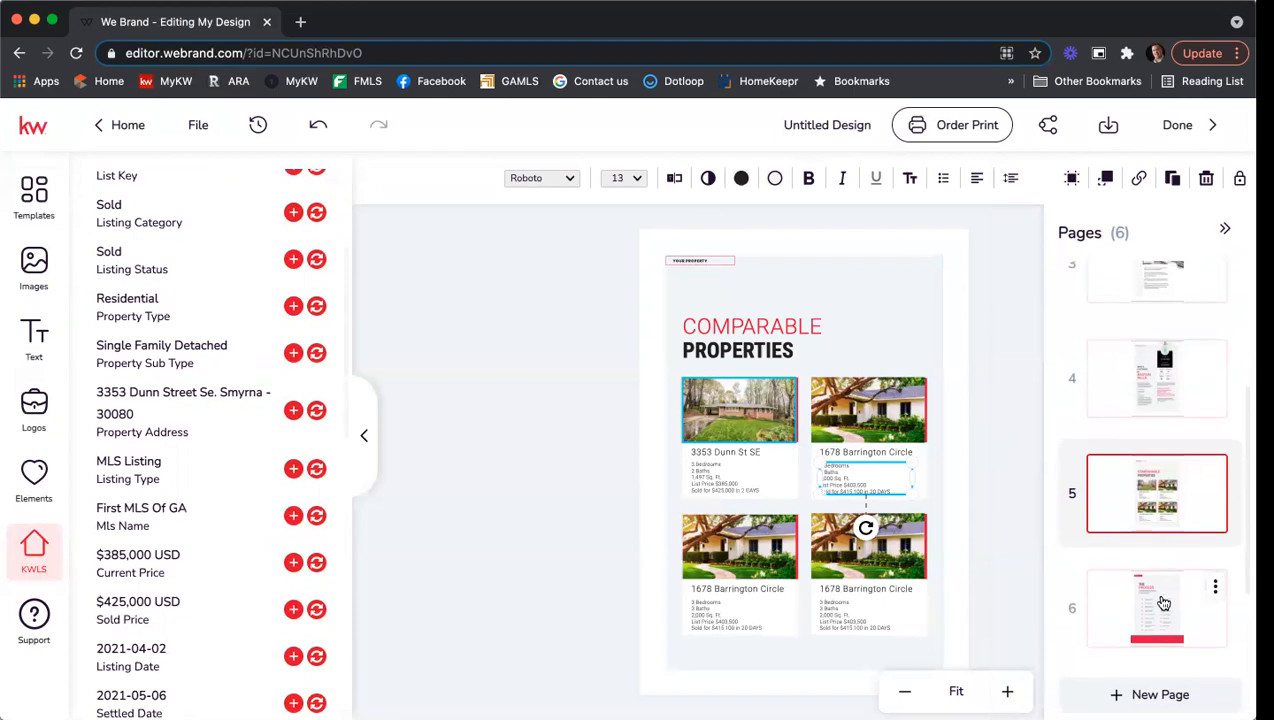
{"action": "left_click", "coordinate": [1163, 600]}
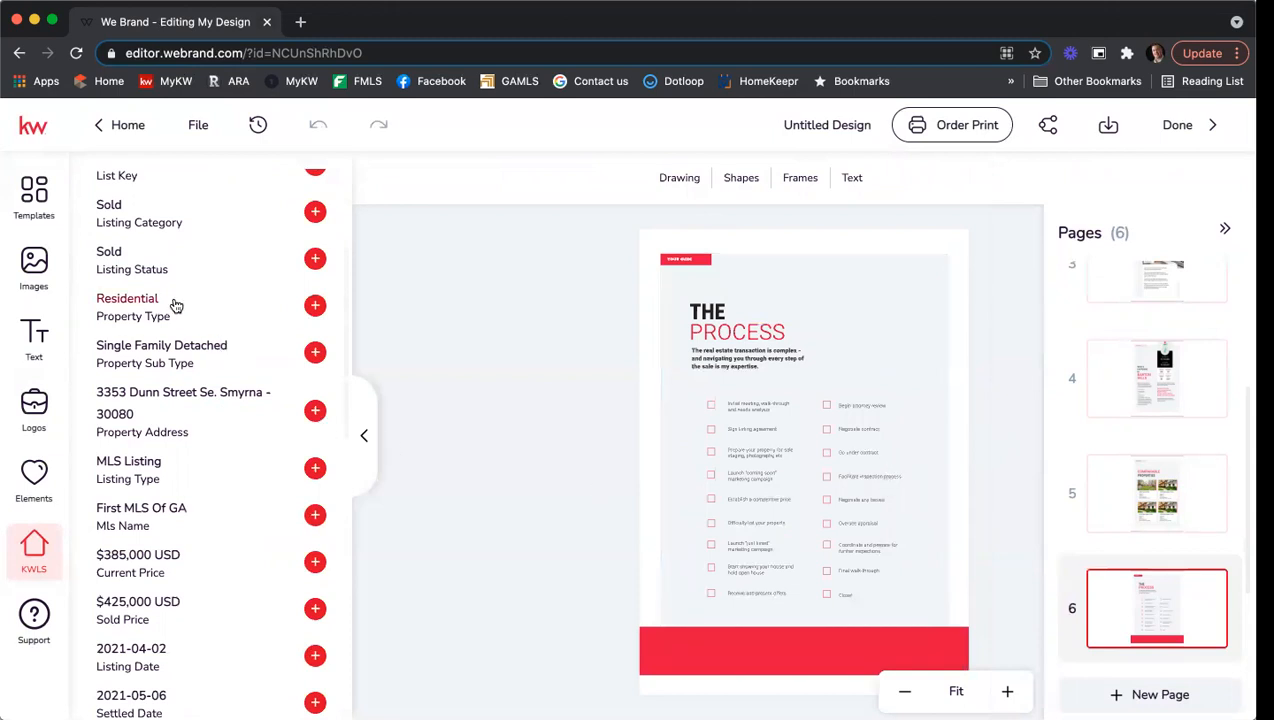
Browse the template library and preview the Your Media Plan template.
{"action": "left_click", "coordinate": [34, 192]}
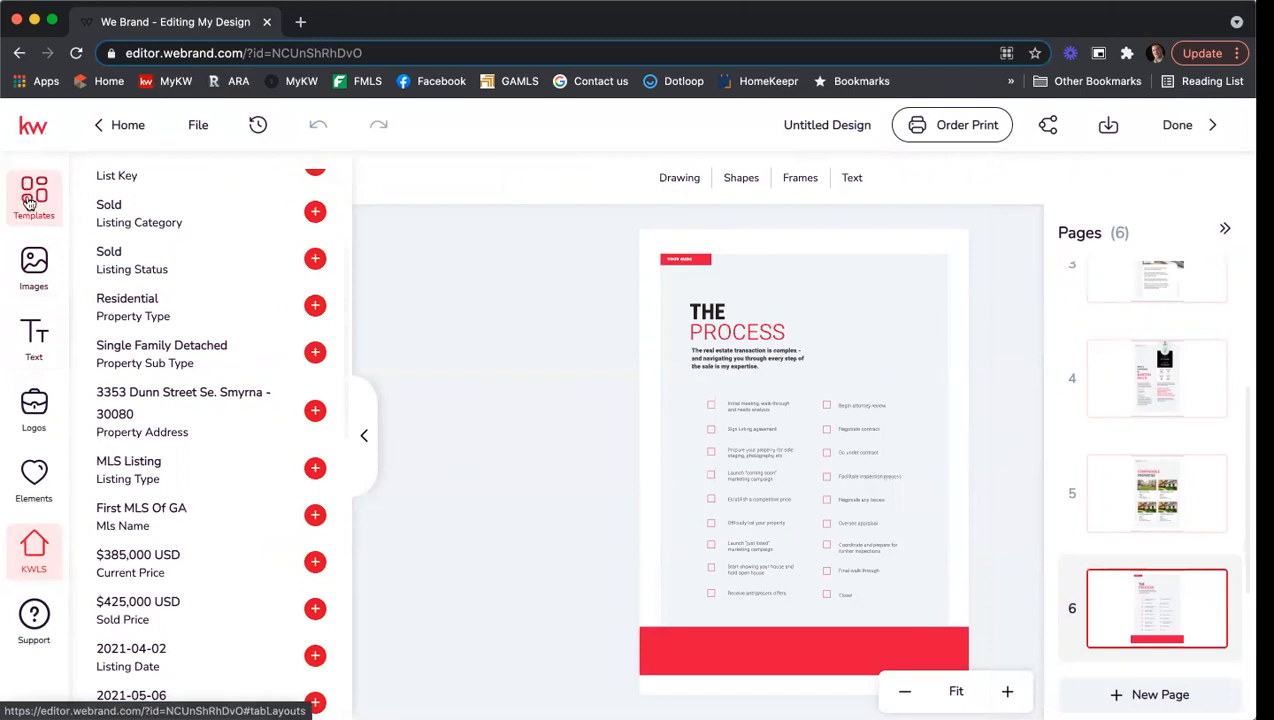
{"action": "scroll", "coordinate": [317, 528], "scroll_direction": "down", "scroll_amount": 5}
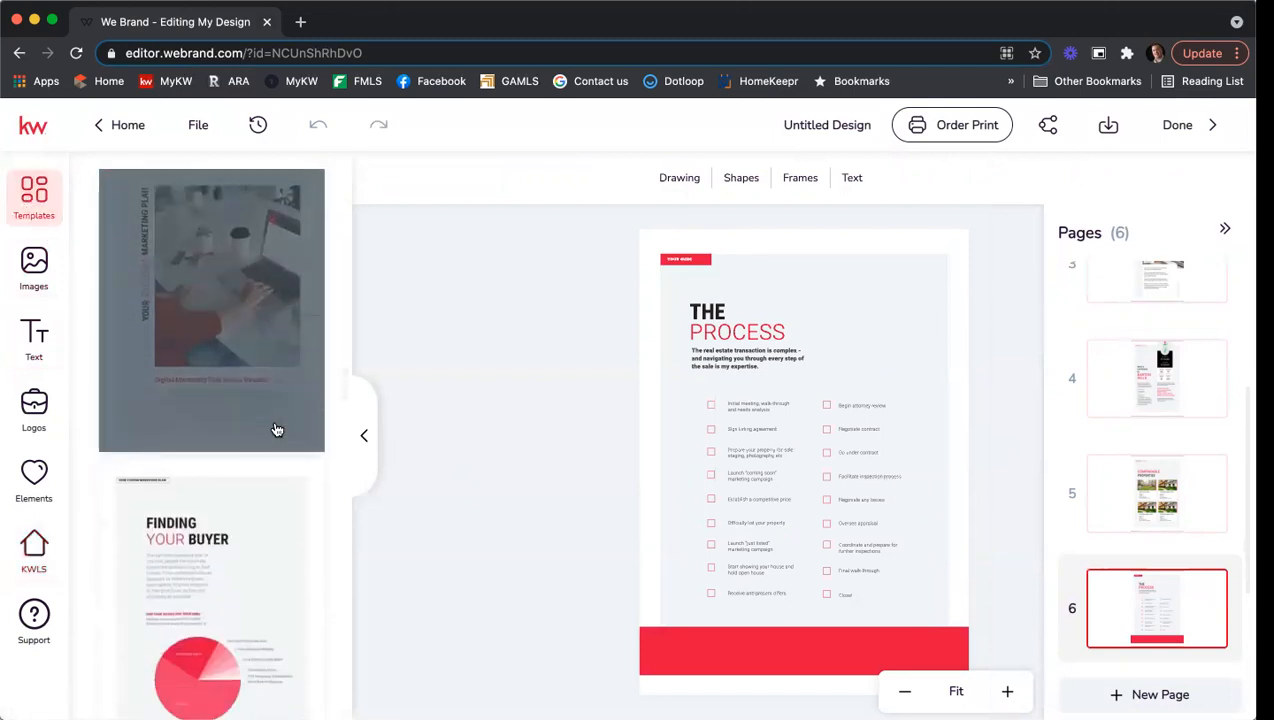
{"action": "scroll", "coordinate": [247, 430], "scroll_direction": "down", "scroll_amount": 4}
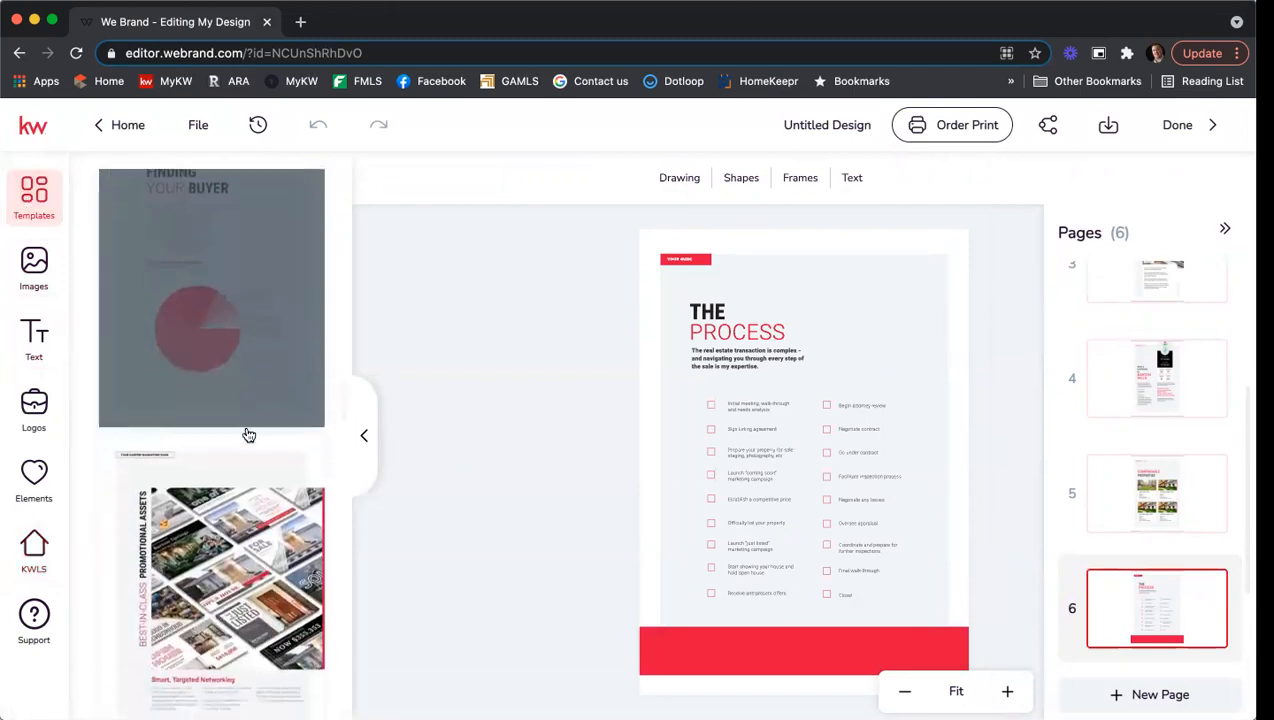
{"action": "scroll", "coordinate": [241, 502], "scroll_direction": "down", "scroll_amount": 3}
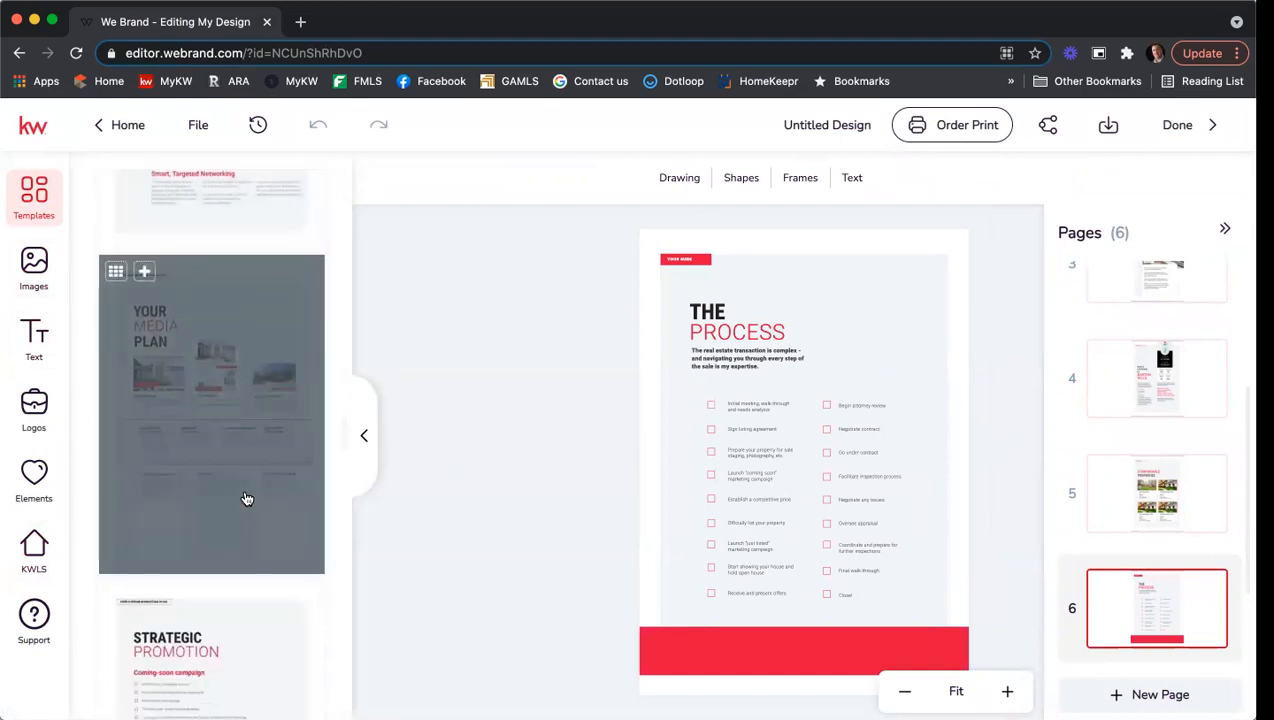
{"action": "left_click", "coordinate": [206, 432]}
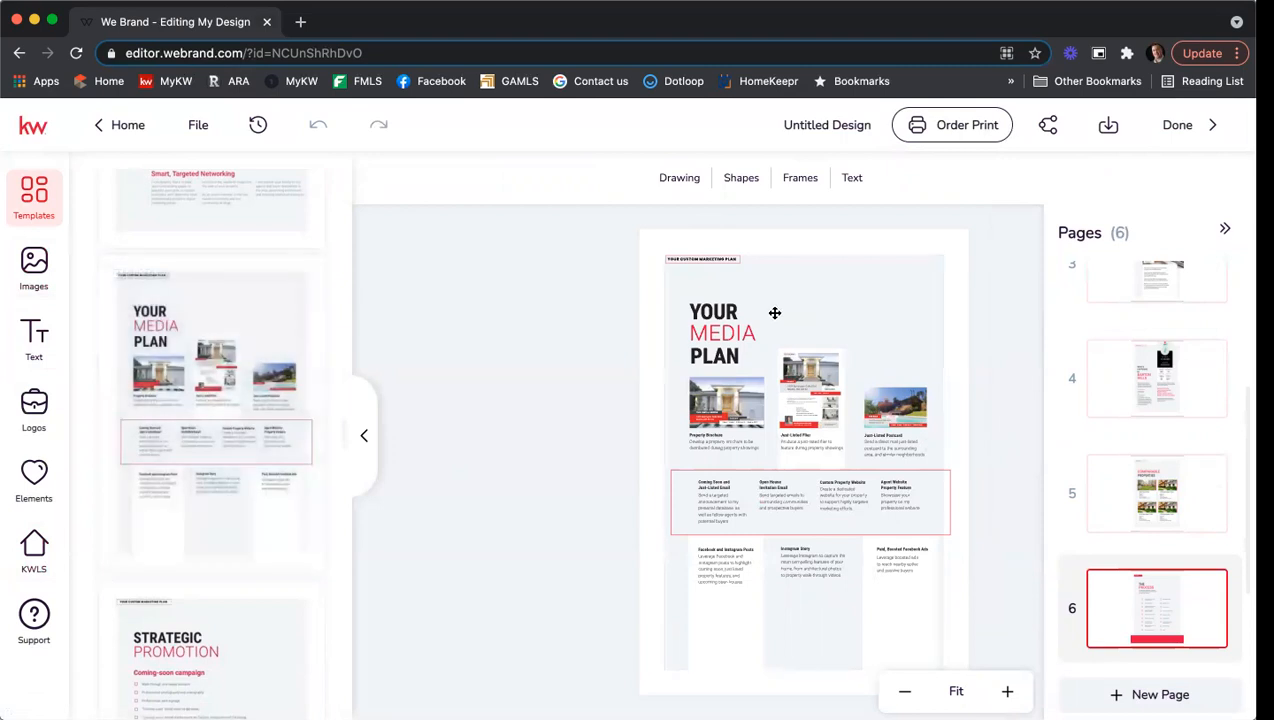
Preview The Proof Is In My Numbers template further down the library.
{"action": "scroll", "coordinate": [215, 462], "scroll_direction": "down", "scroll_amount": 5}
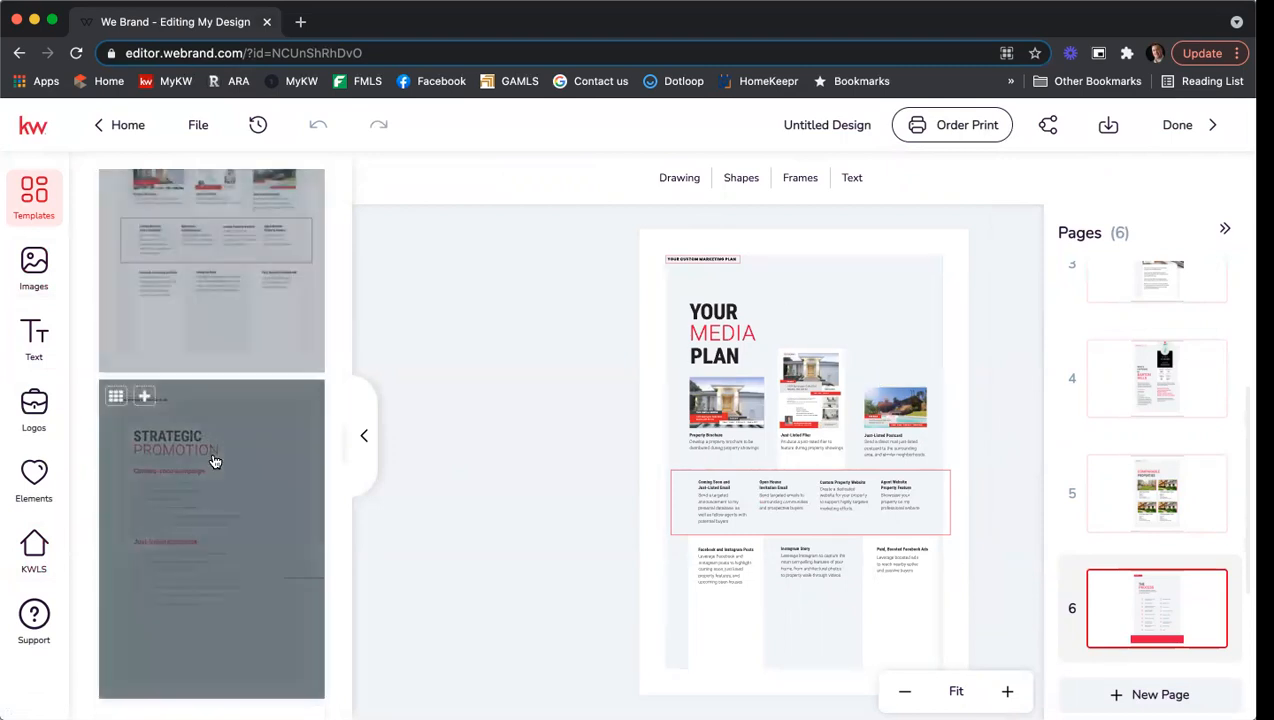
{"action": "scroll", "coordinate": [254, 473], "scroll_direction": "down", "scroll_amount": 2}
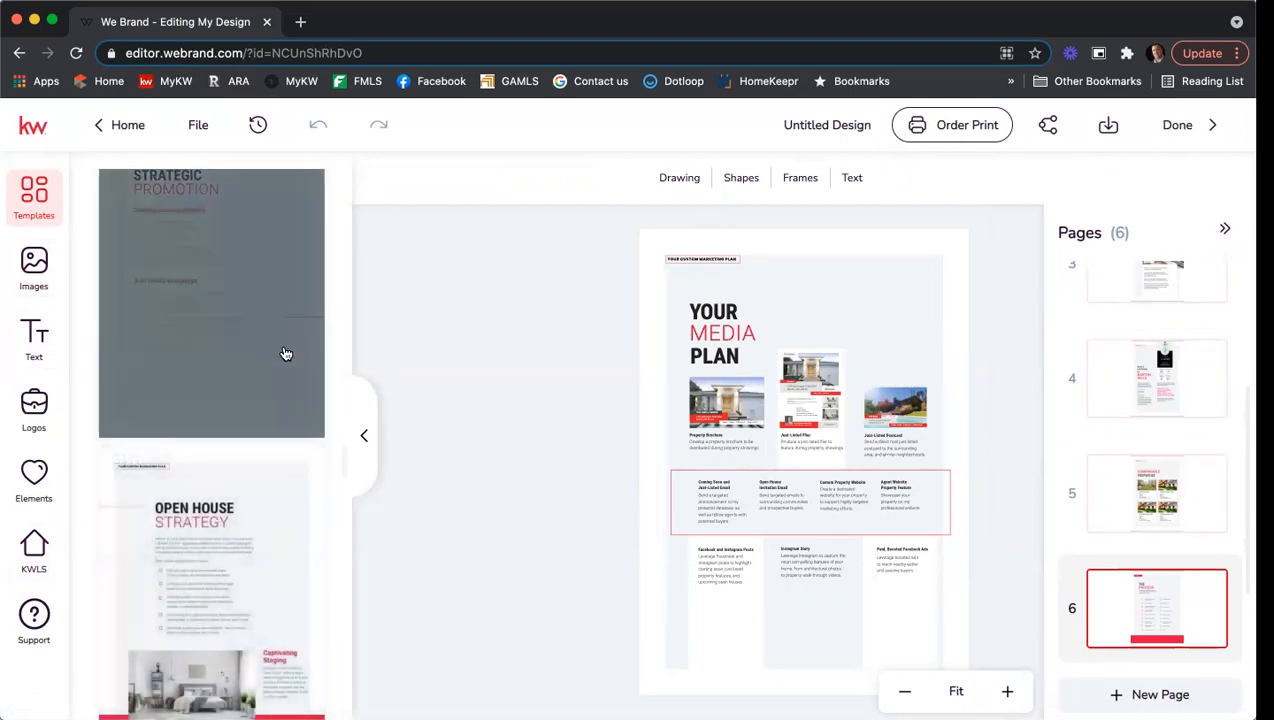
{"action": "scroll", "coordinate": [285, 354], "scroll_direction": "down", "scroll_amount": 5}
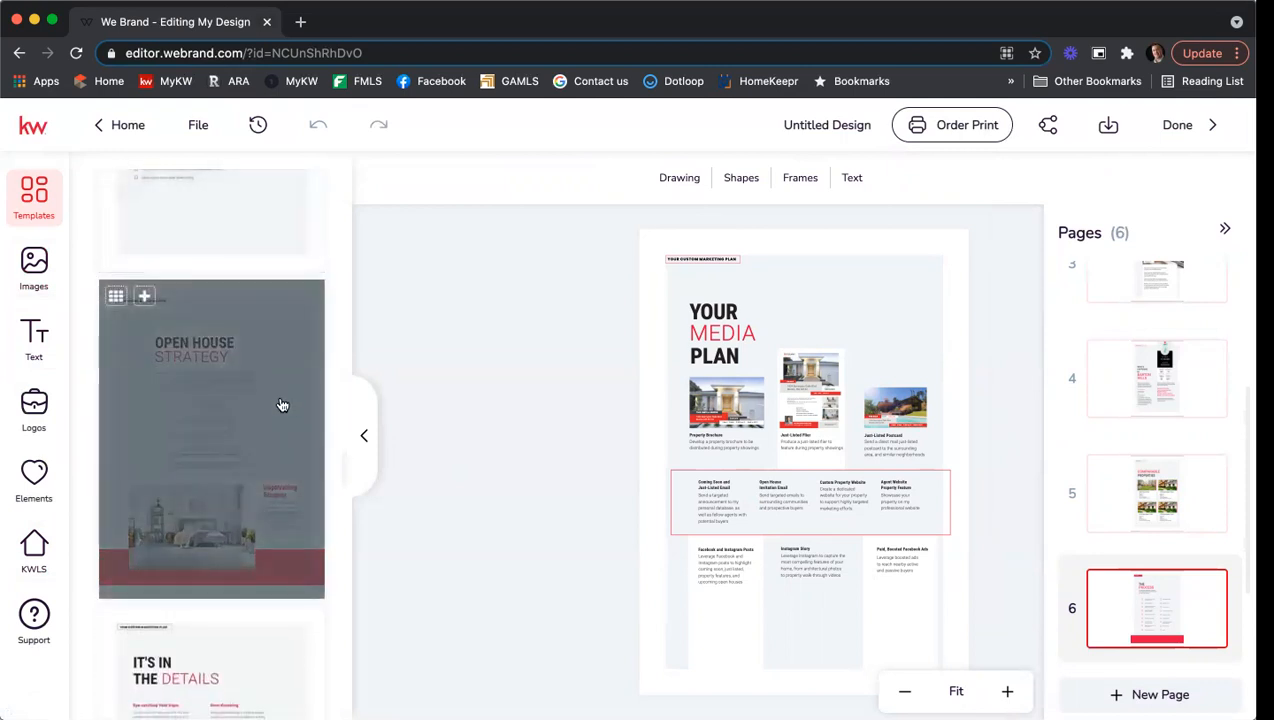
{"action": "scroll", "coordinate": [281, 470], "scroll_direction": "down", "scroll_amount": 3}
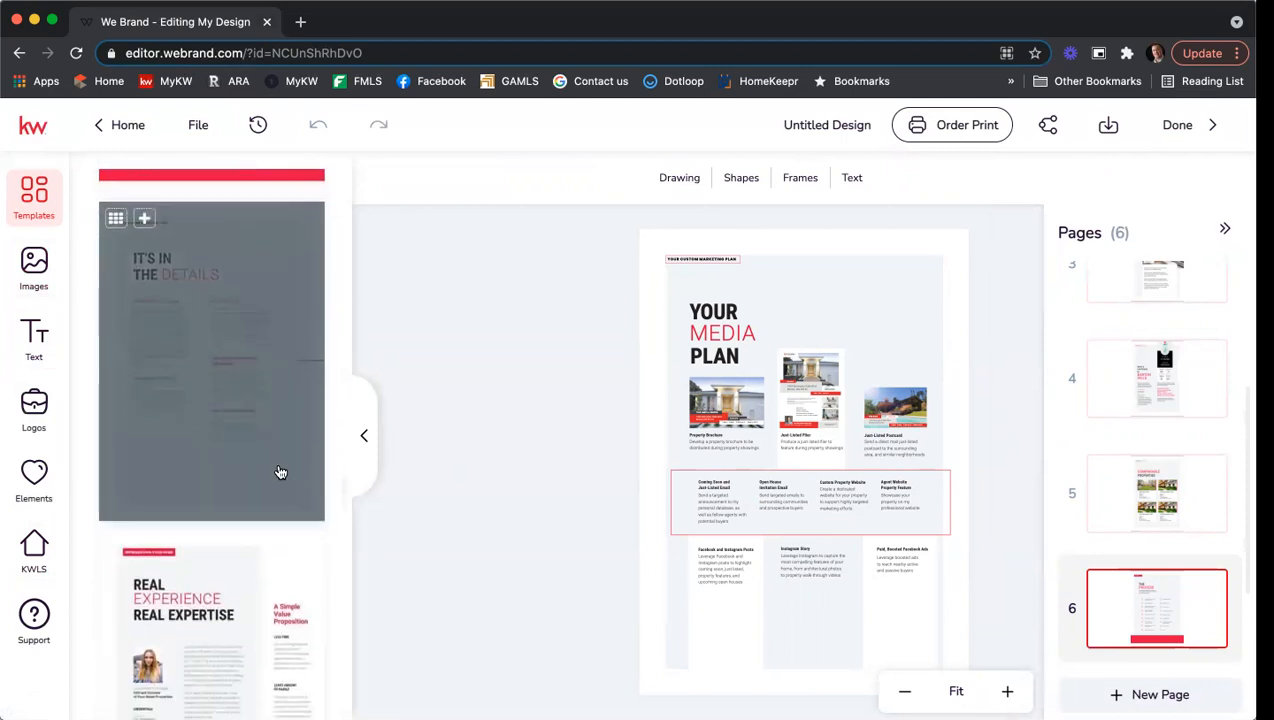
{"action": "scroll", "coordinate": [281, 473], "scroll_direction": "down", "scroll_amount": 3}
{"action": "scroll", "coordinate": [281, 473], "scroll_direction": "up", "scroll_amount": 2}
{"action": "scroll", "coordinate": [290, 500], "scroll_direction": "down", "scroll_amount": 3}
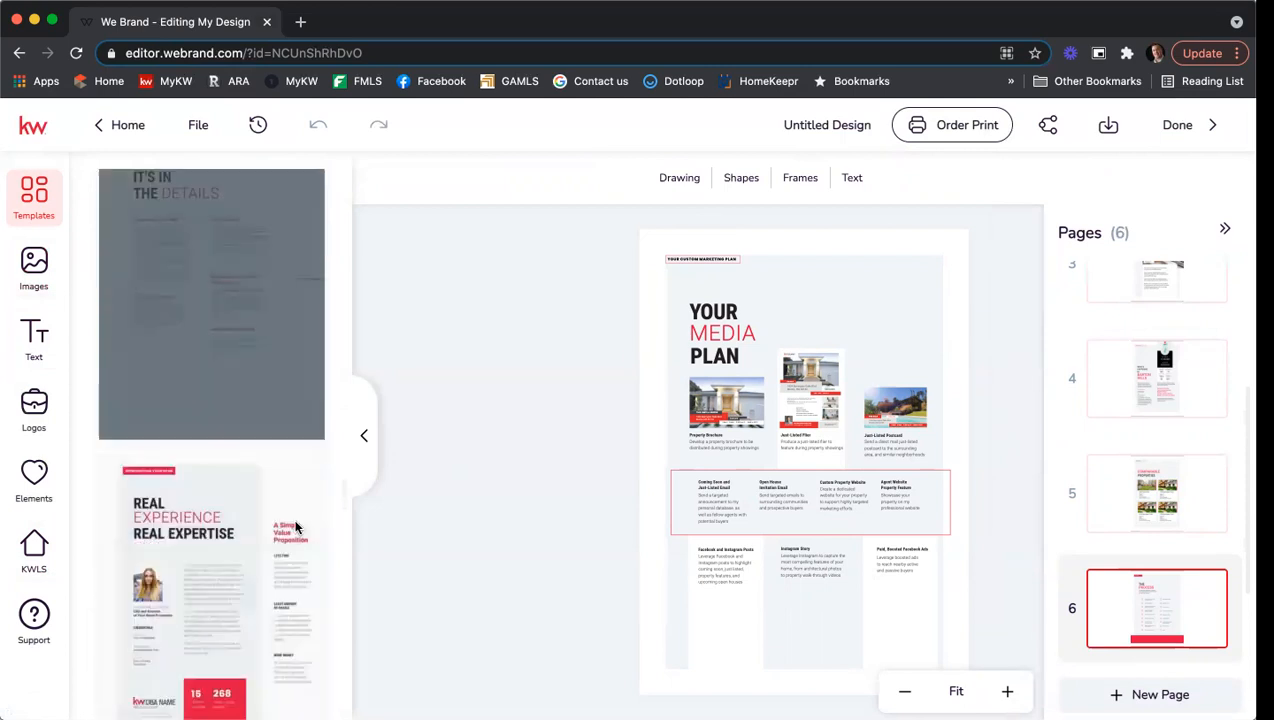
{"action": "scroll", "coordinate": [292, 527], "scroll_direction": "down", "scroll_amount": 1}
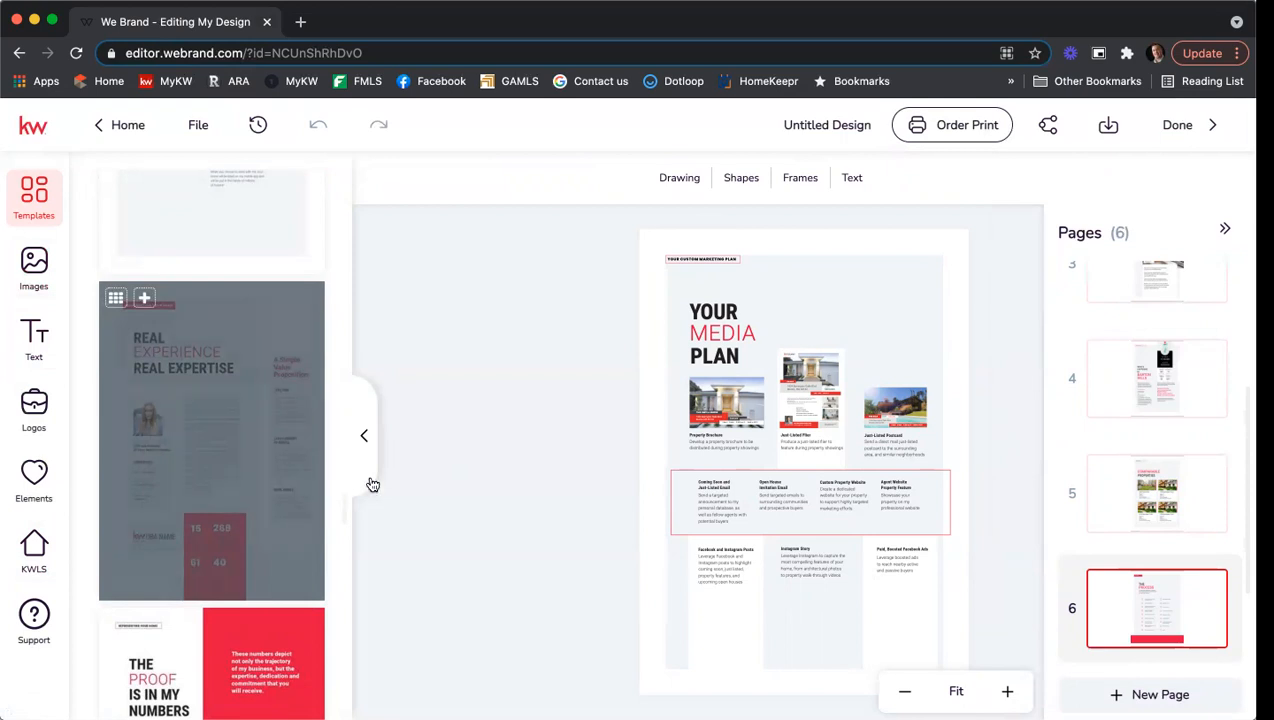
{"action": "scroll", "coordinate": [268, 474], "scroll_direction": "down", "scroll_amount": 5}
{"action": "left_click", "coordinate": [258, 477]}
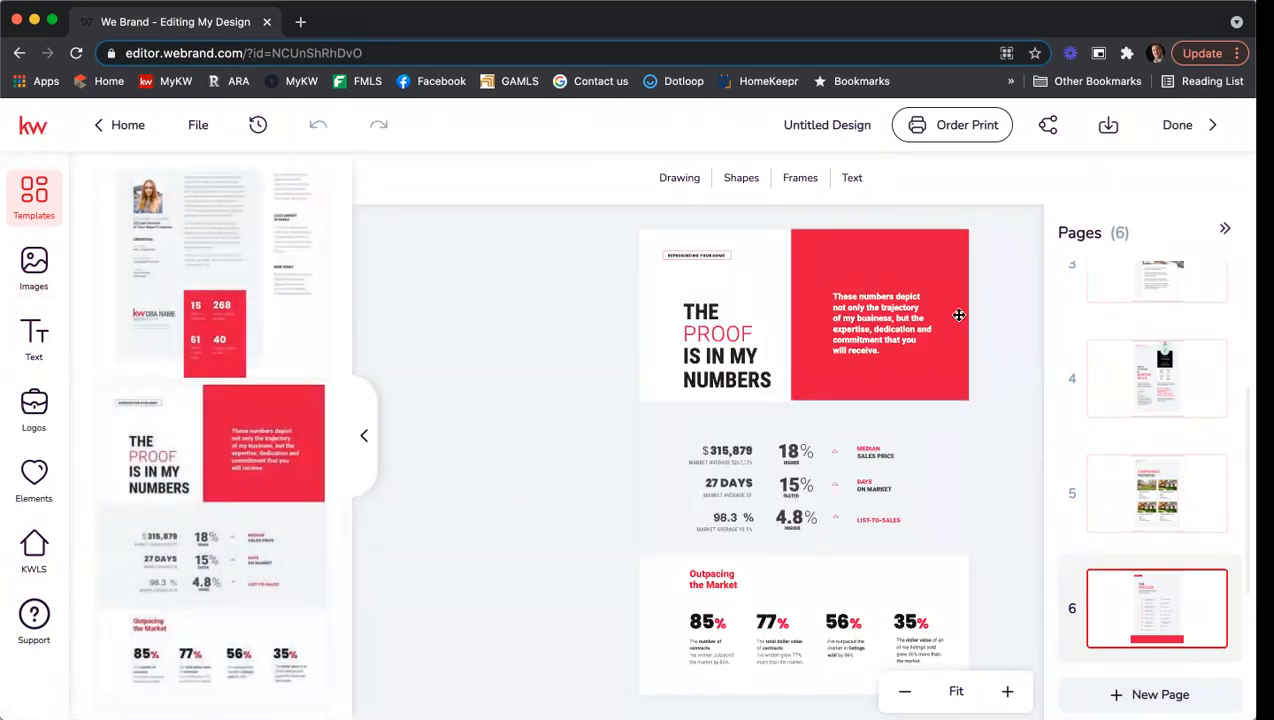
Add The Proof Is In My Numbers template to the design as page 7.
{"action": "mouse_move", "coordinate": [276, 480]}
{"action": "left_click", "coordinate": [146, 402]}
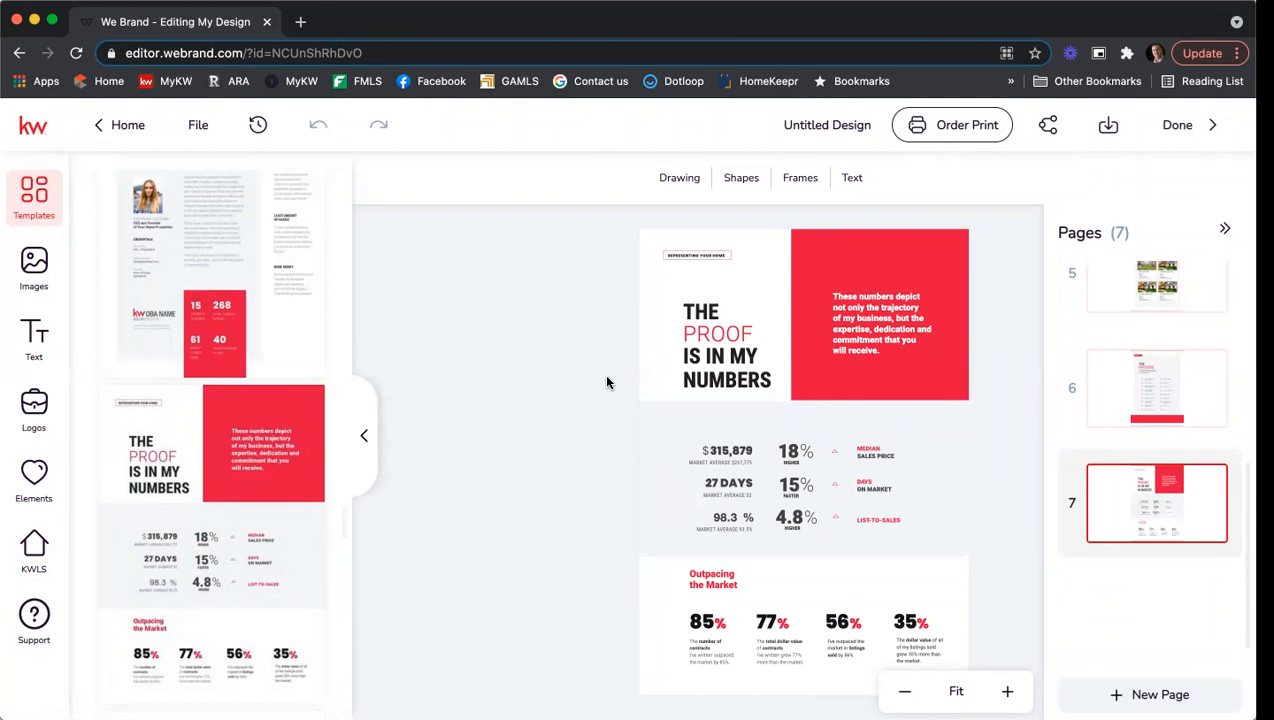
Rename the design from Untitled Design to 'Training LP 7_15'.
{"action": "left_click", "coordinate": [808, 125]}
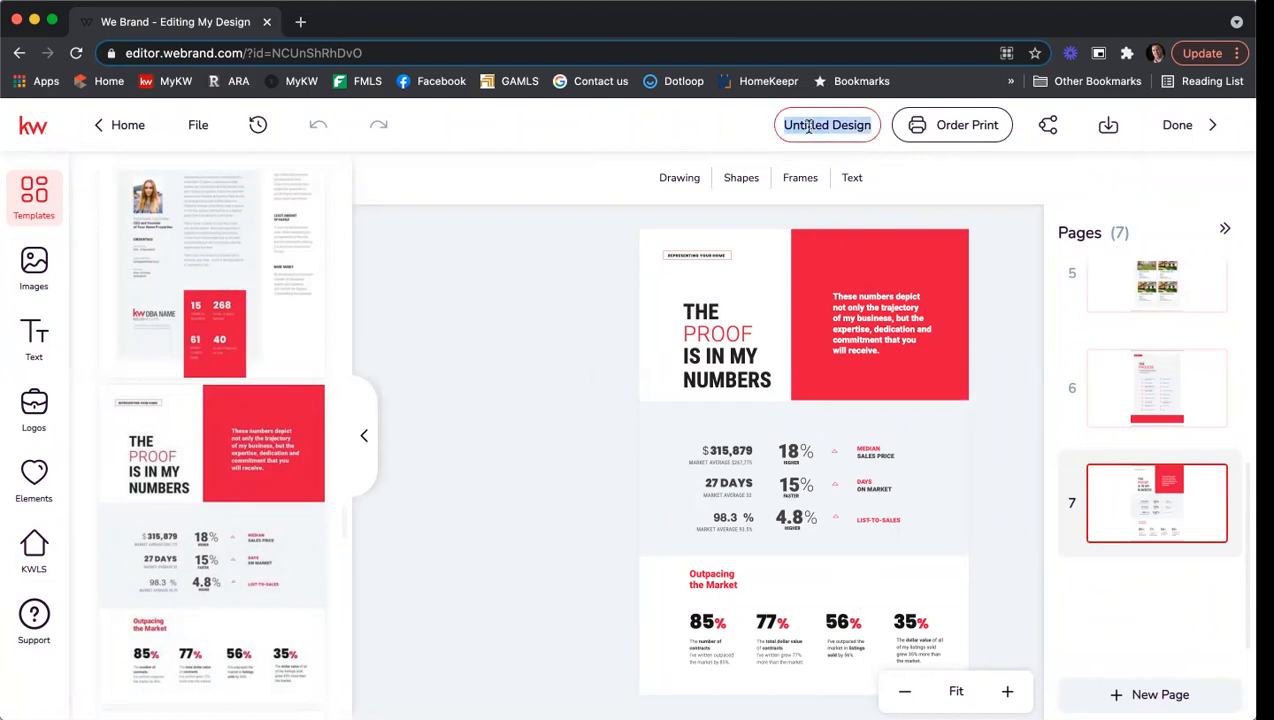
{"action": "type", "text": "Training"}
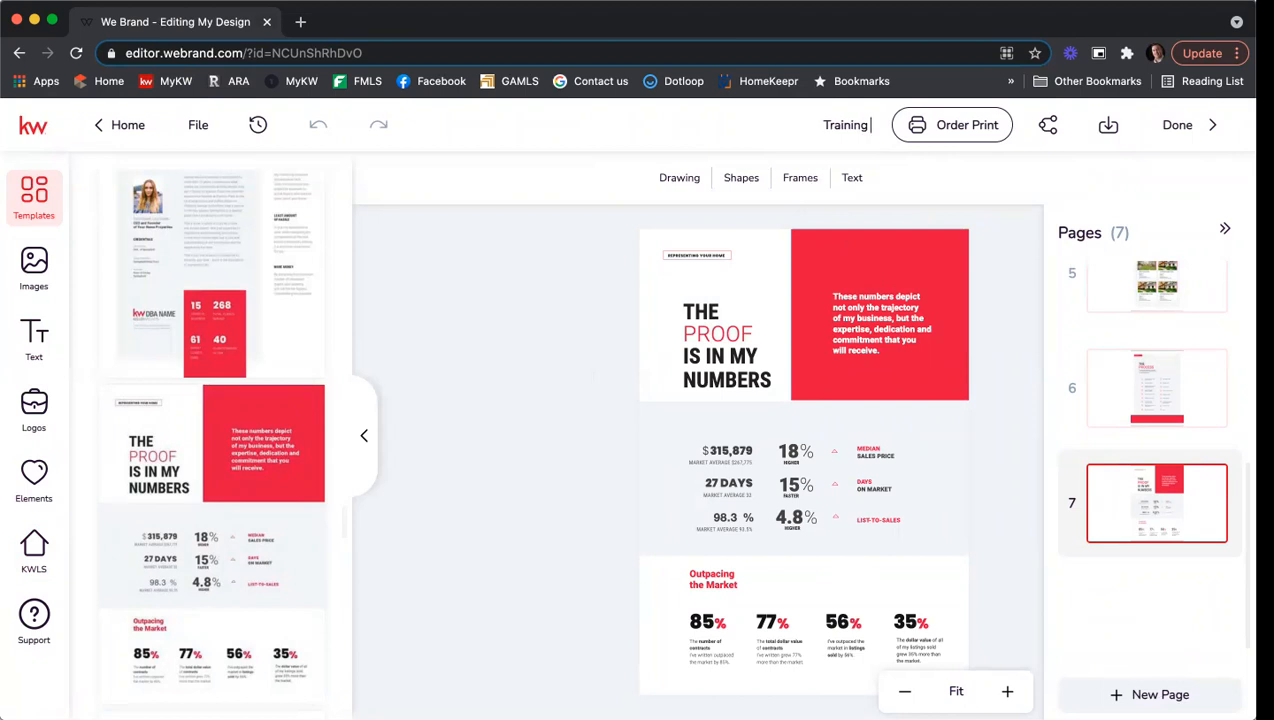
{"action": "type", "text": " LF 715"}
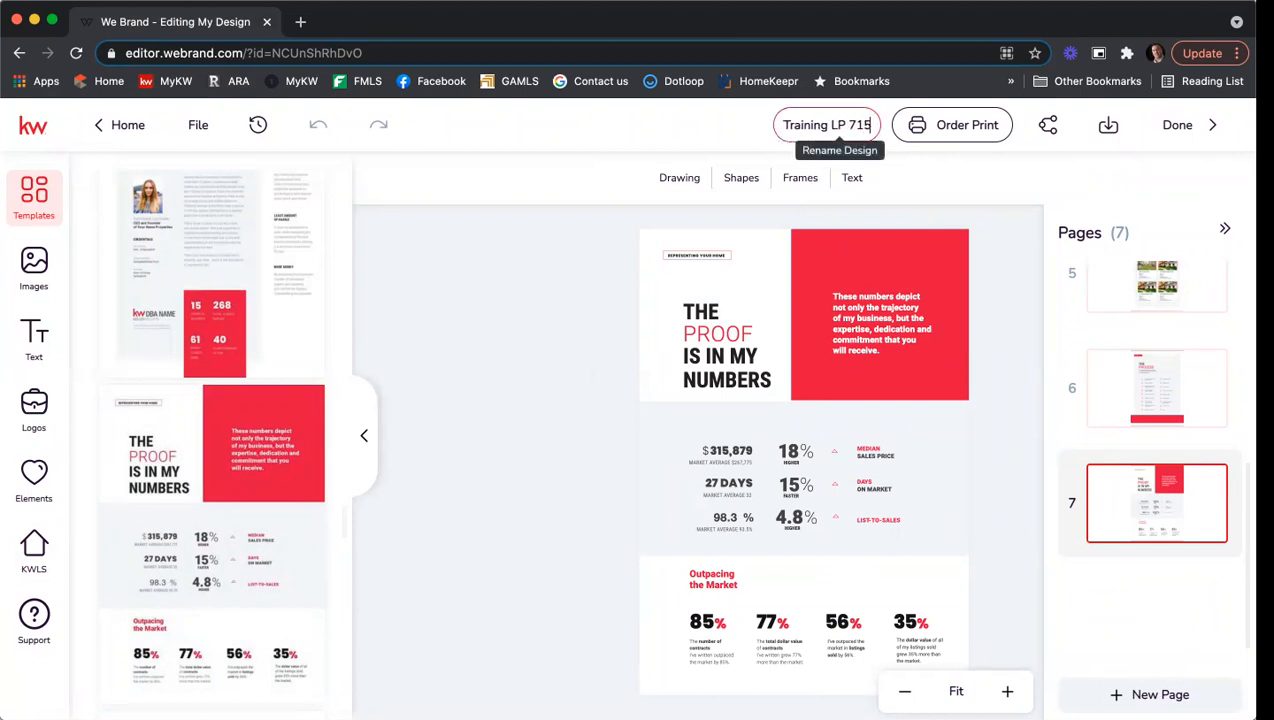
{"action": "key", "text": "BackSpace"}
{"action": "key", "text": "BackSpace"}
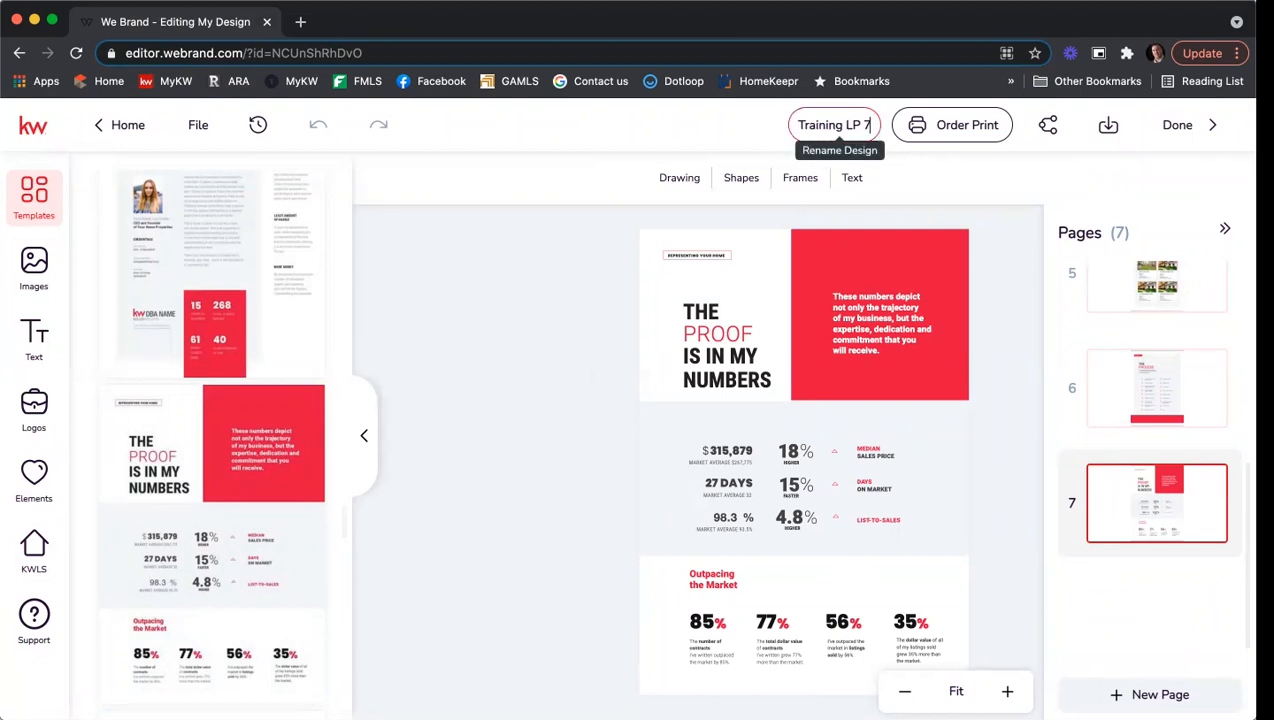
{"action": "type", "text": "_15"}
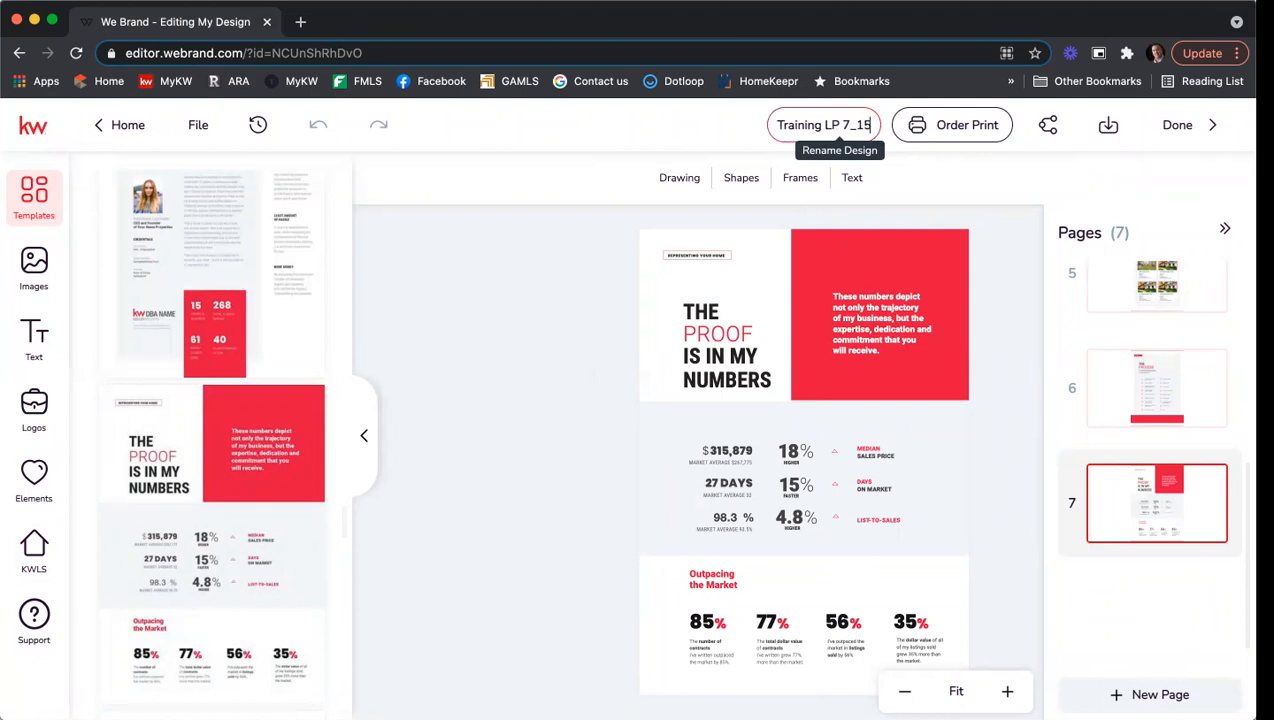
{"action": "key", "text": "Return"}
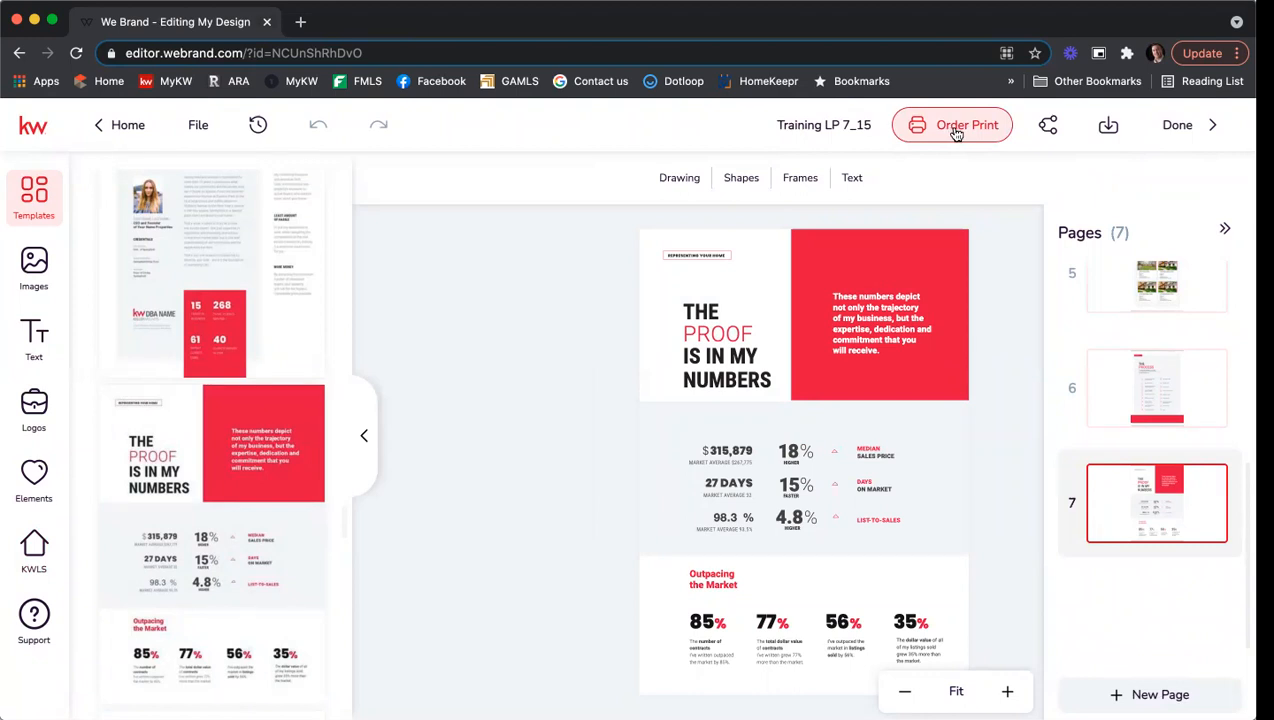
{"action": "left_click", "coordinate": [1108, 128]}
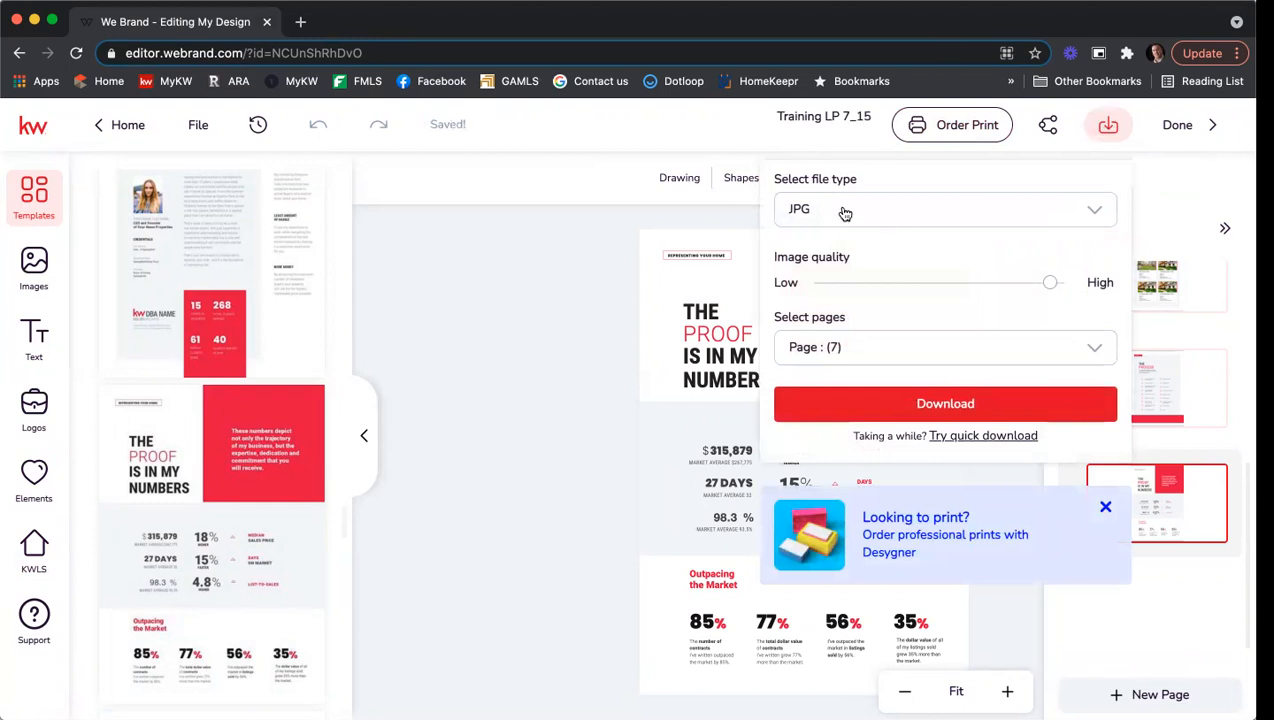
{"action": "left_click", "coordinate": [921, 212]}
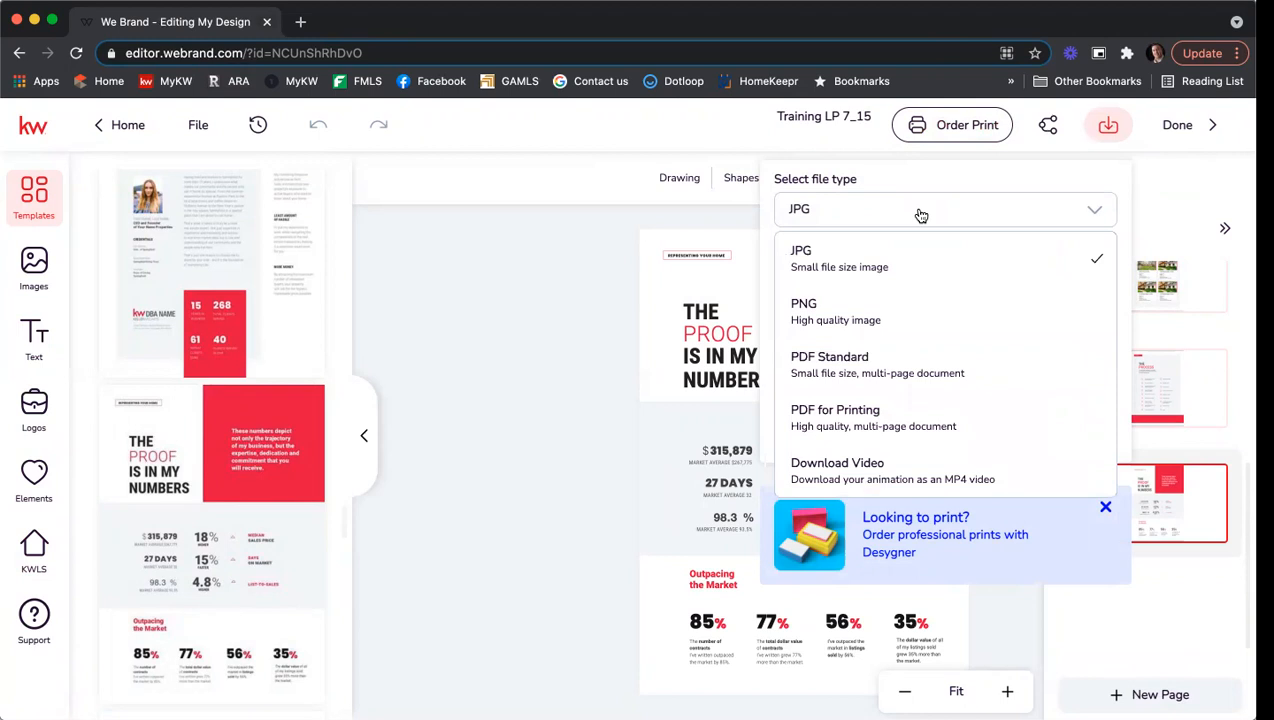
{"action": "left_click", "coordinate": [903, 421]}
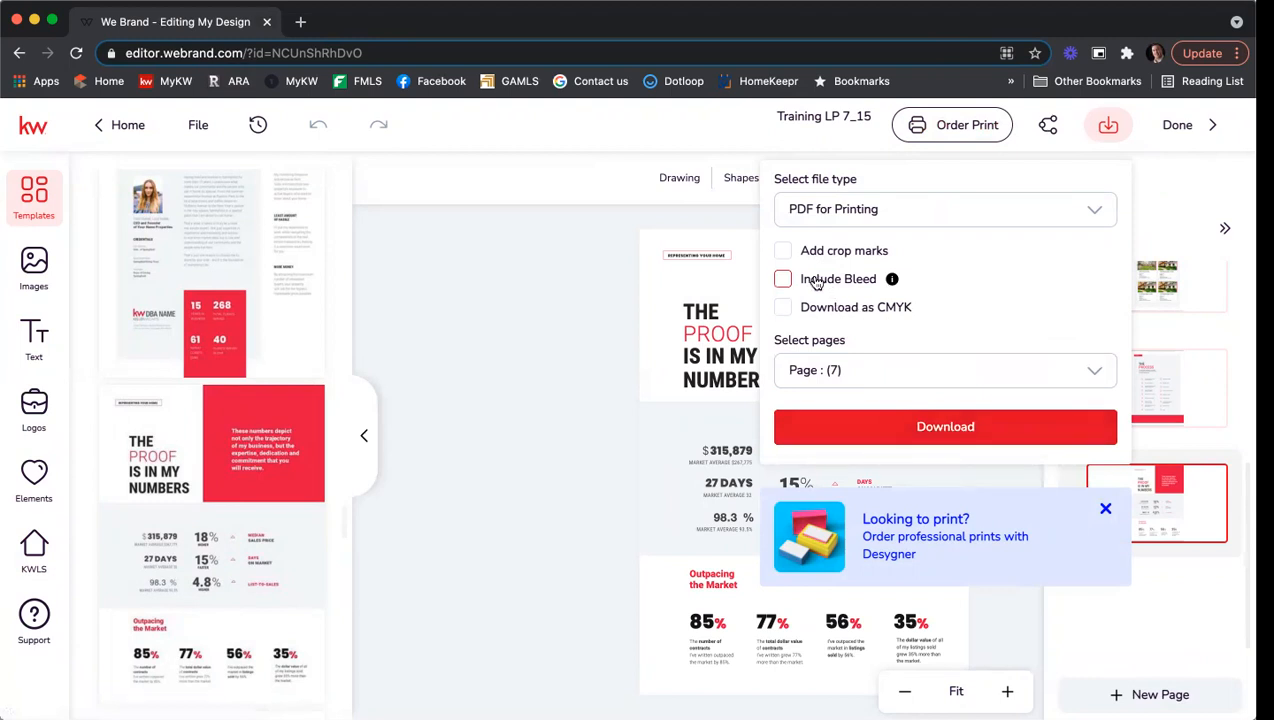
{"action": "left_click", "coordinate": [858, 373]}
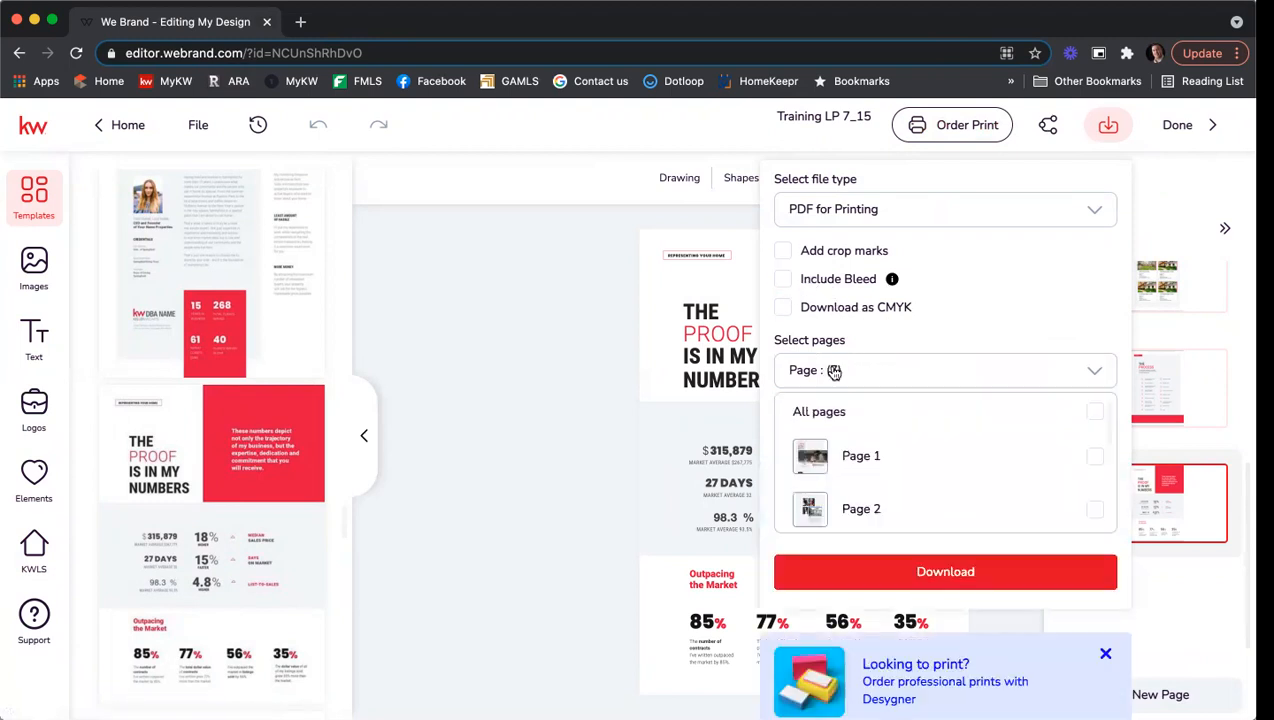
{"action": "scroll", "coordinate": [897, 440], "scroll_direction": "down", "scroll_amount": 1}
{"action": "scroll", "coordinate": [897, 440], "scroll_direction": "down", "scroll_amount": 1}
{"action": "scroll", "coordinate": [899, 438], "scroll_direction": "up", "scroll_amount": 2}
{"action": "left_click", "coordinate": [1095, 372]}
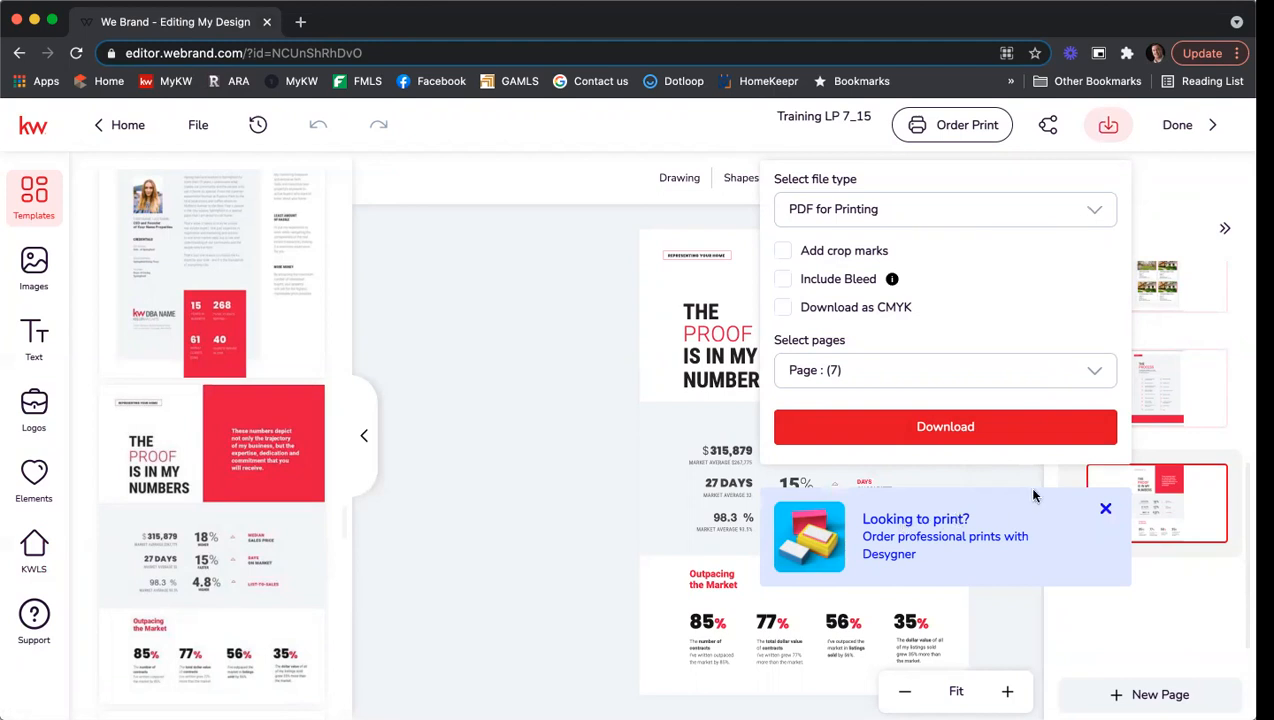
{"action": "left_click", "coordinate": [1105, 509]}
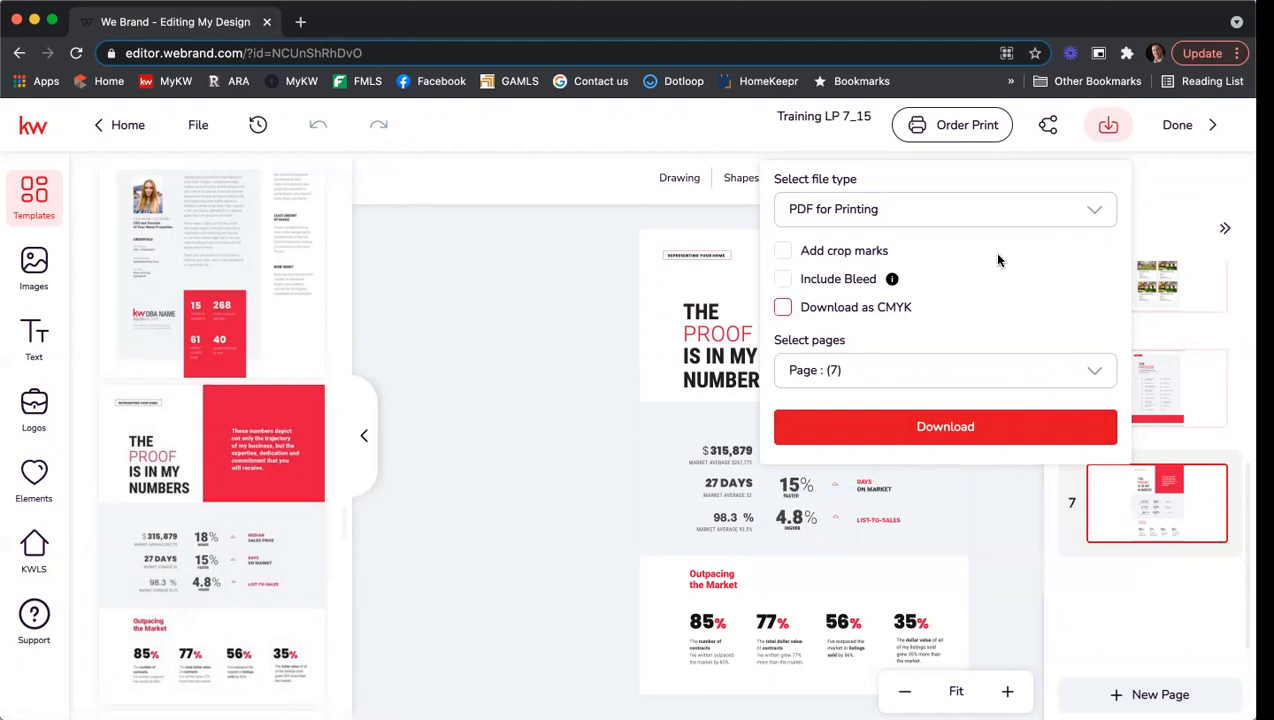
{"action": "left_click", "coordinate": [1108, 125]}
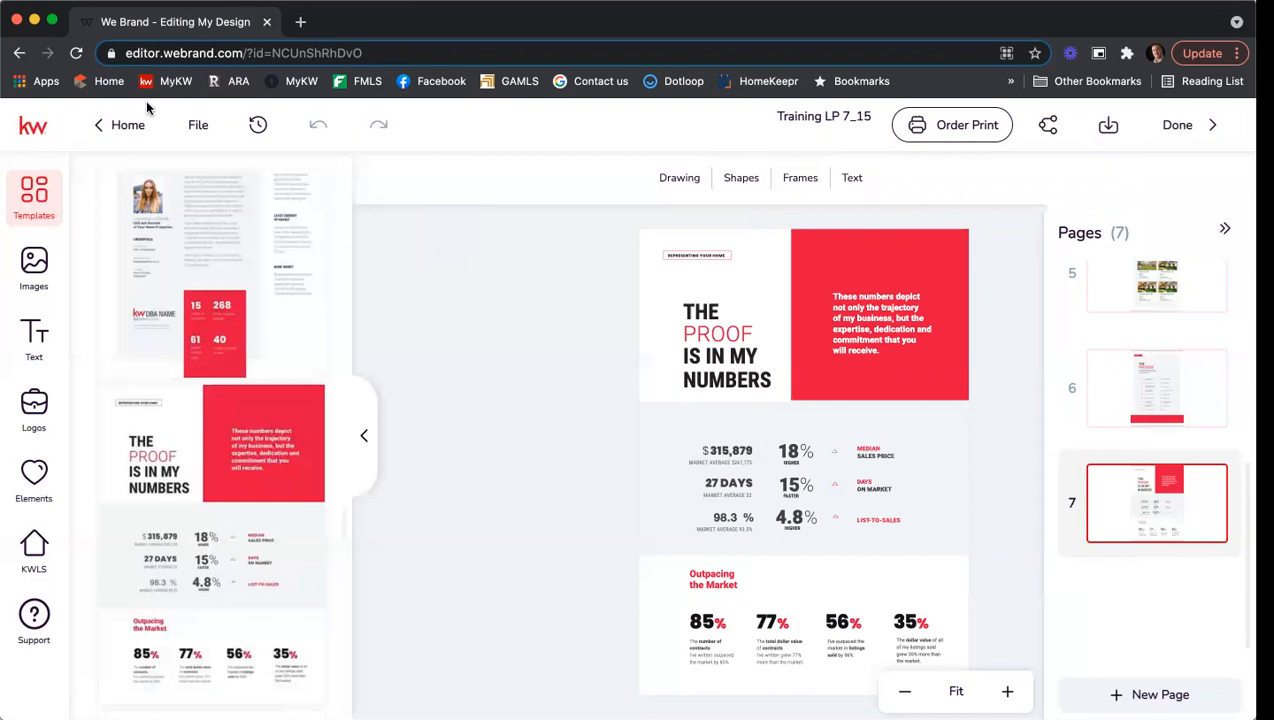
Filter the Just Sold templates to Standard Postcards and start a design from 09_JustSold_PC.
{"action": "left_click", "coordinate": [131, 126]}
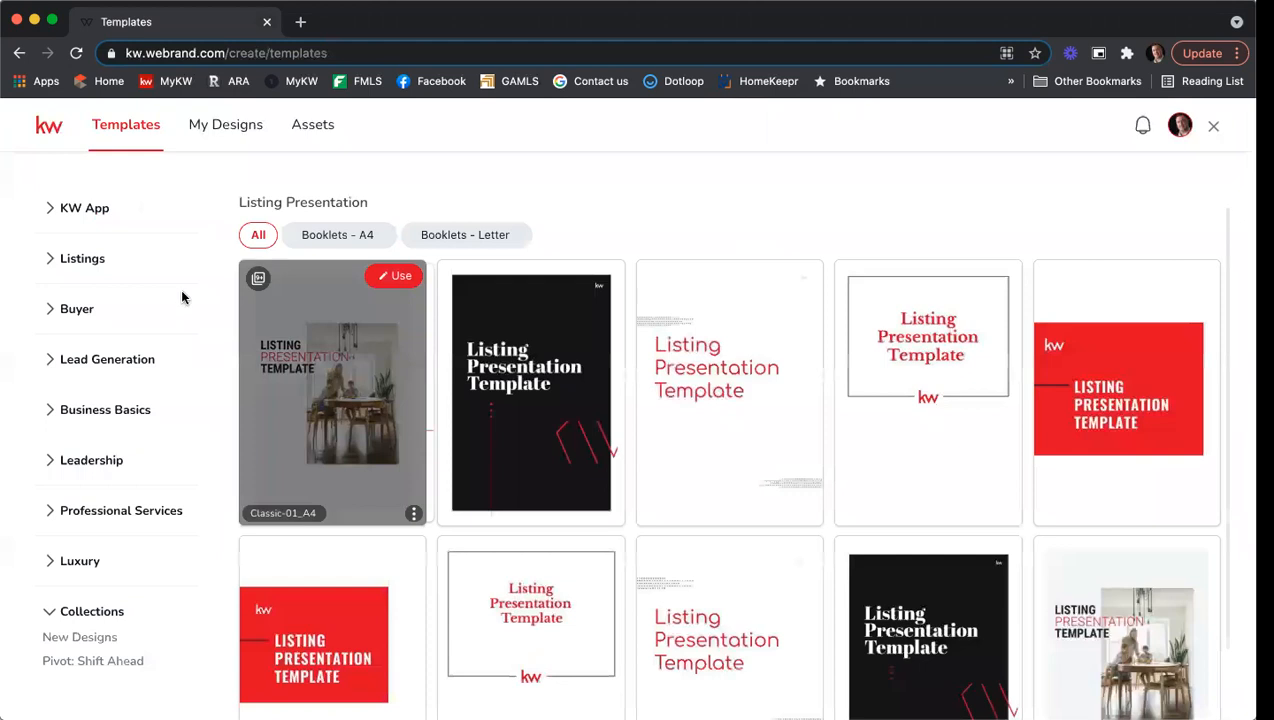
{"action": "left_click", "coordinate": [90, 260]}
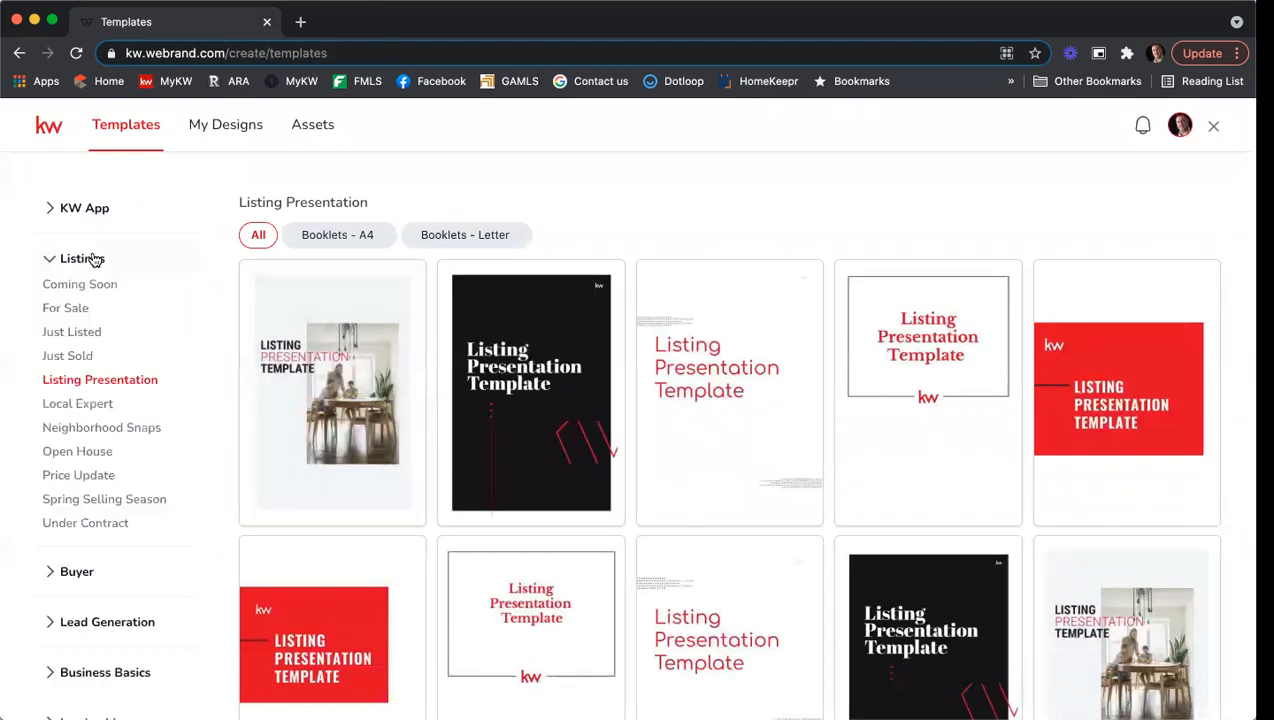
{"action": "left_click", "coordinate": [71, 357]}
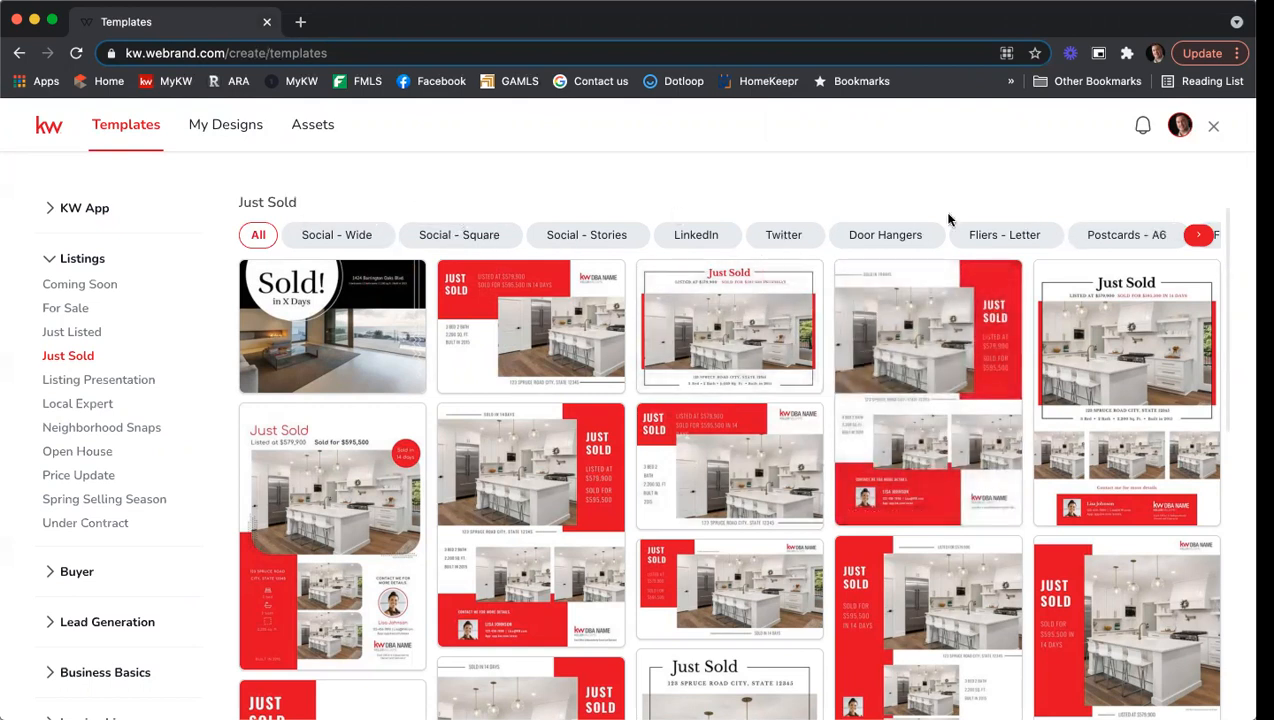
{"action": "left_click", "coordinate": [1197, 236]}
{"action": "left_click", "coordinate": [1197, 236]}
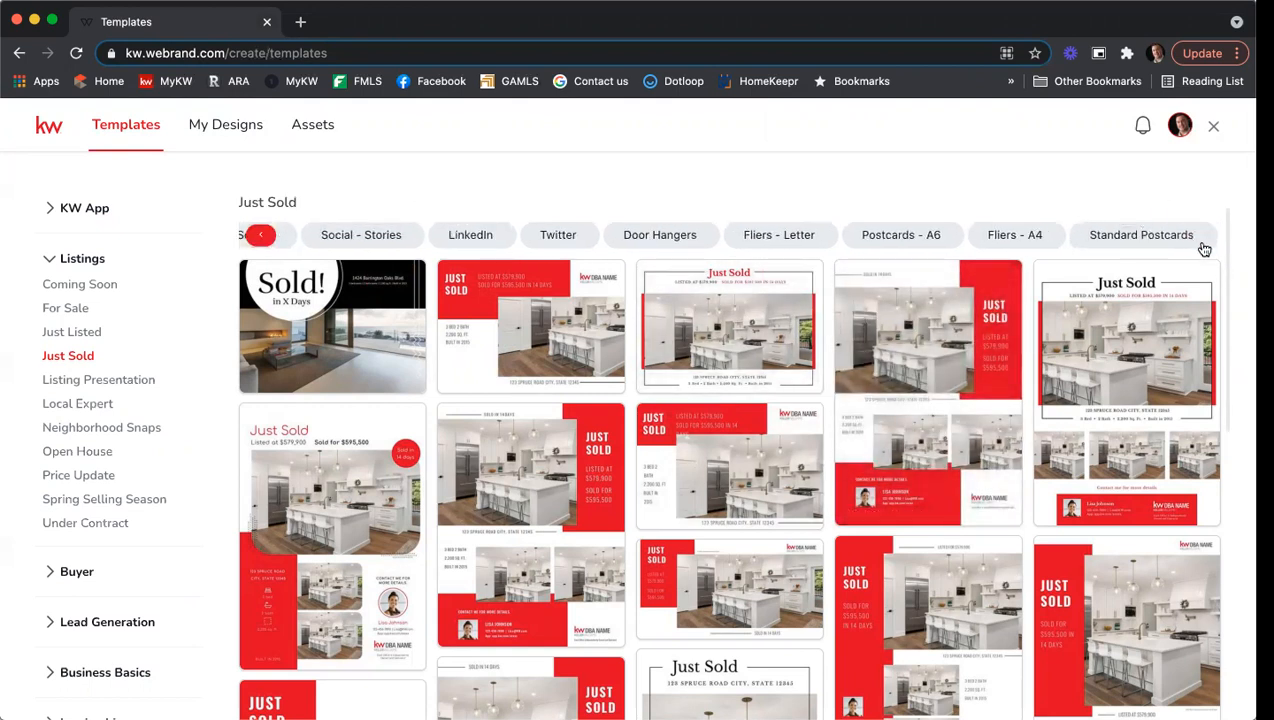
{"action": "left_click", "coordinate": [1110, 236]}
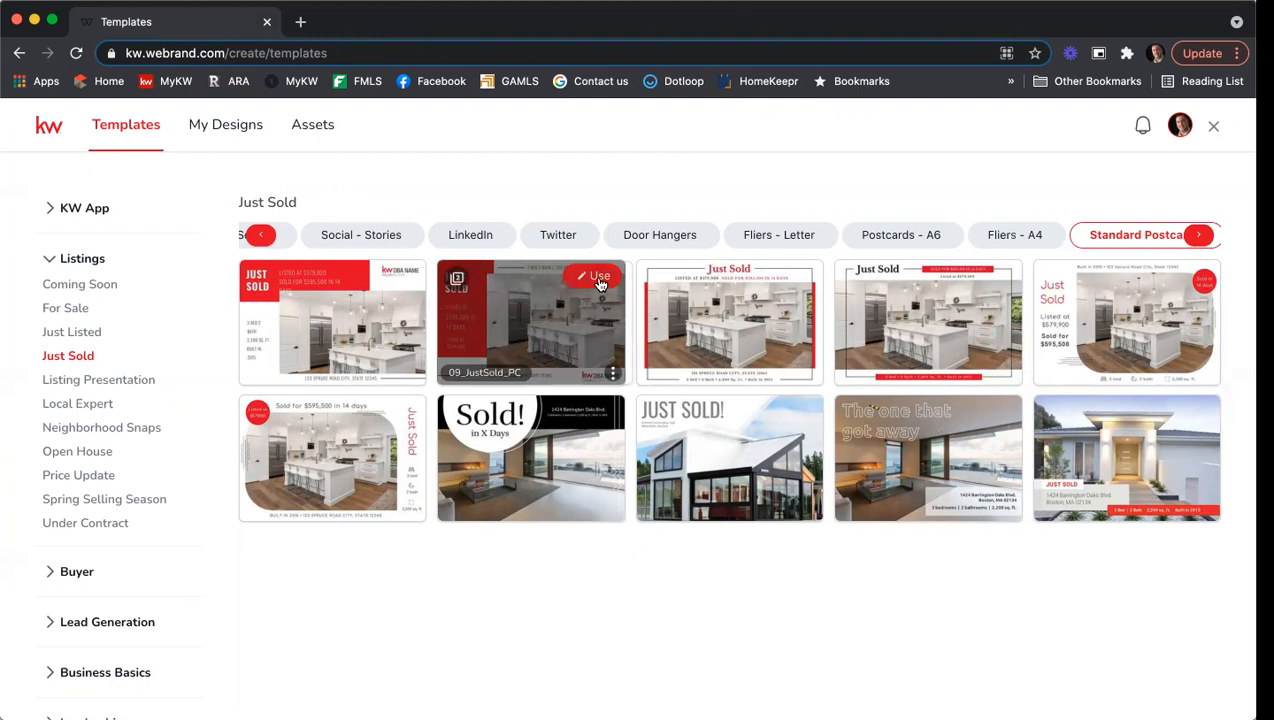
{"action": "left_click", "coordinate": [599, 277]}
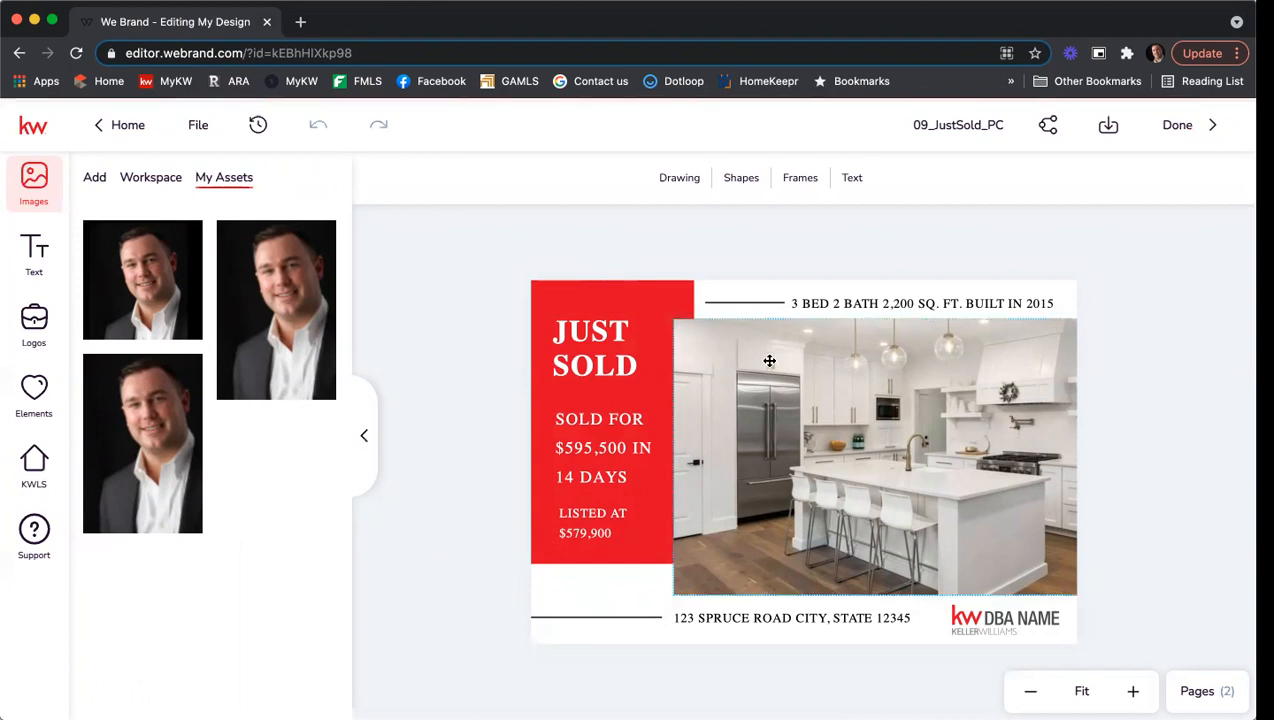
{"action": "left_click", "coordinate": [815, 396]}
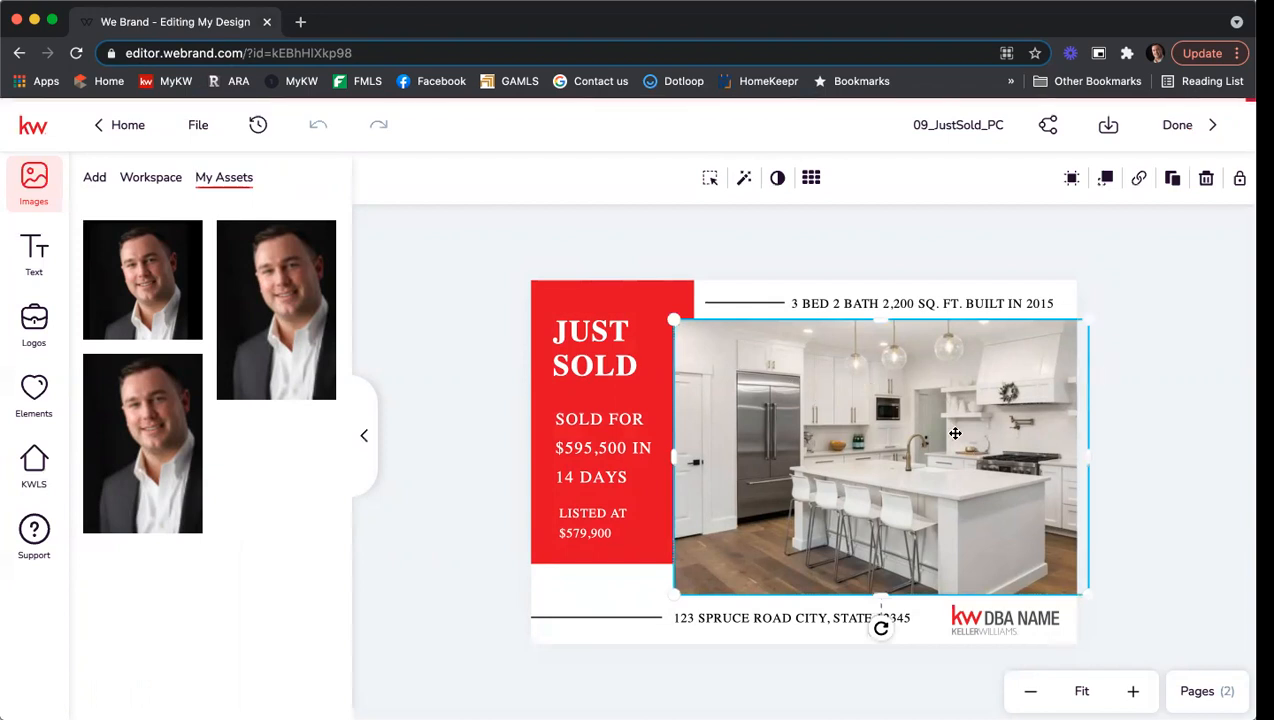
{"action": "left_click", "coordinate": [36, 462]}
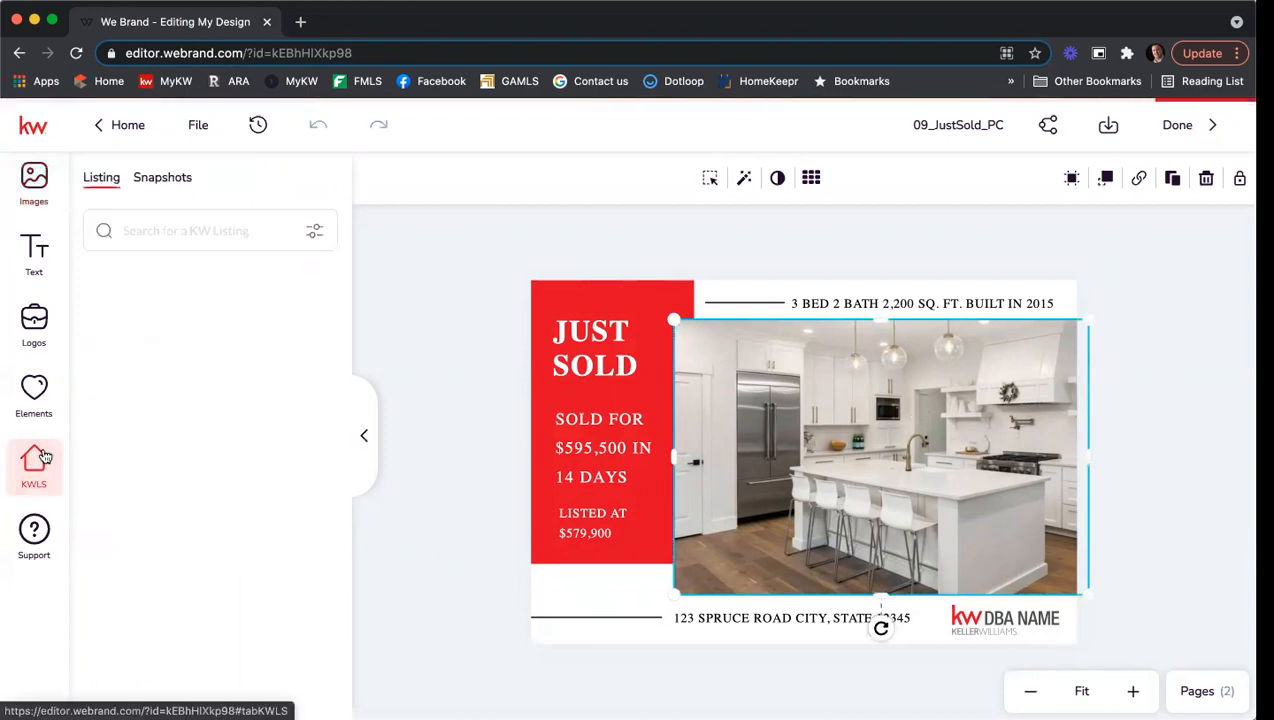
{"action": "left_click", "coordinate": [157, 232]}
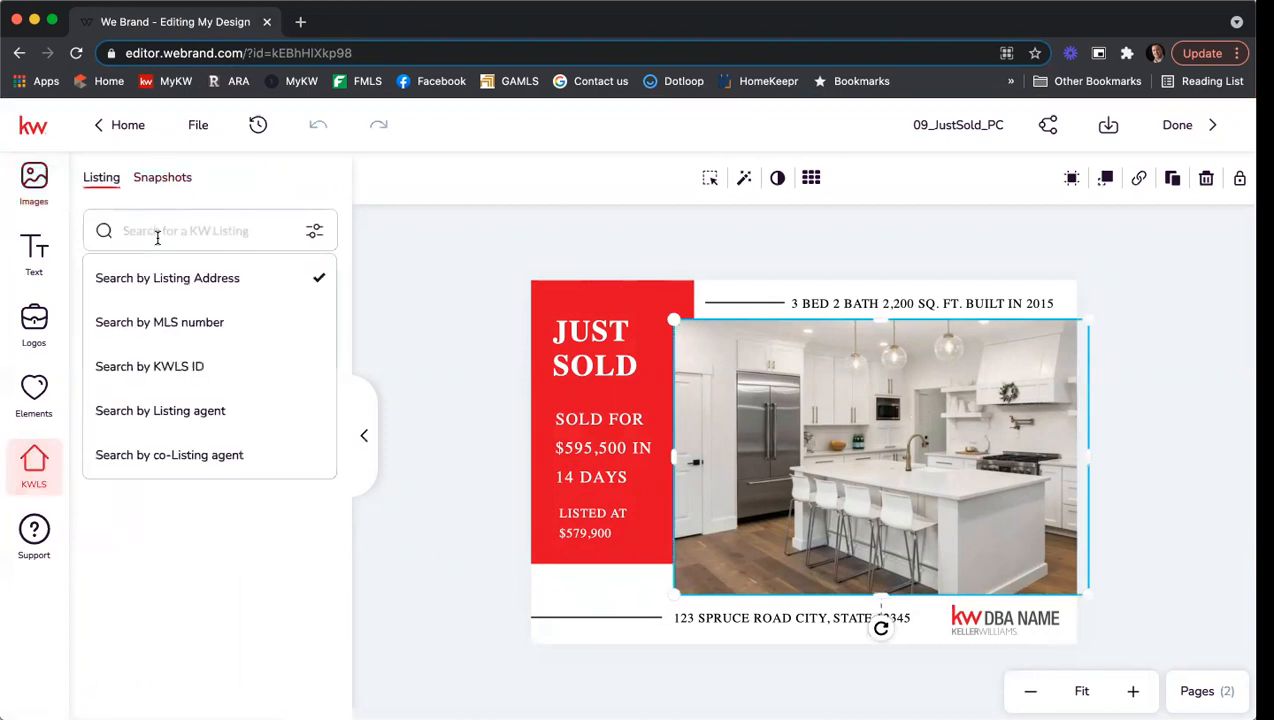
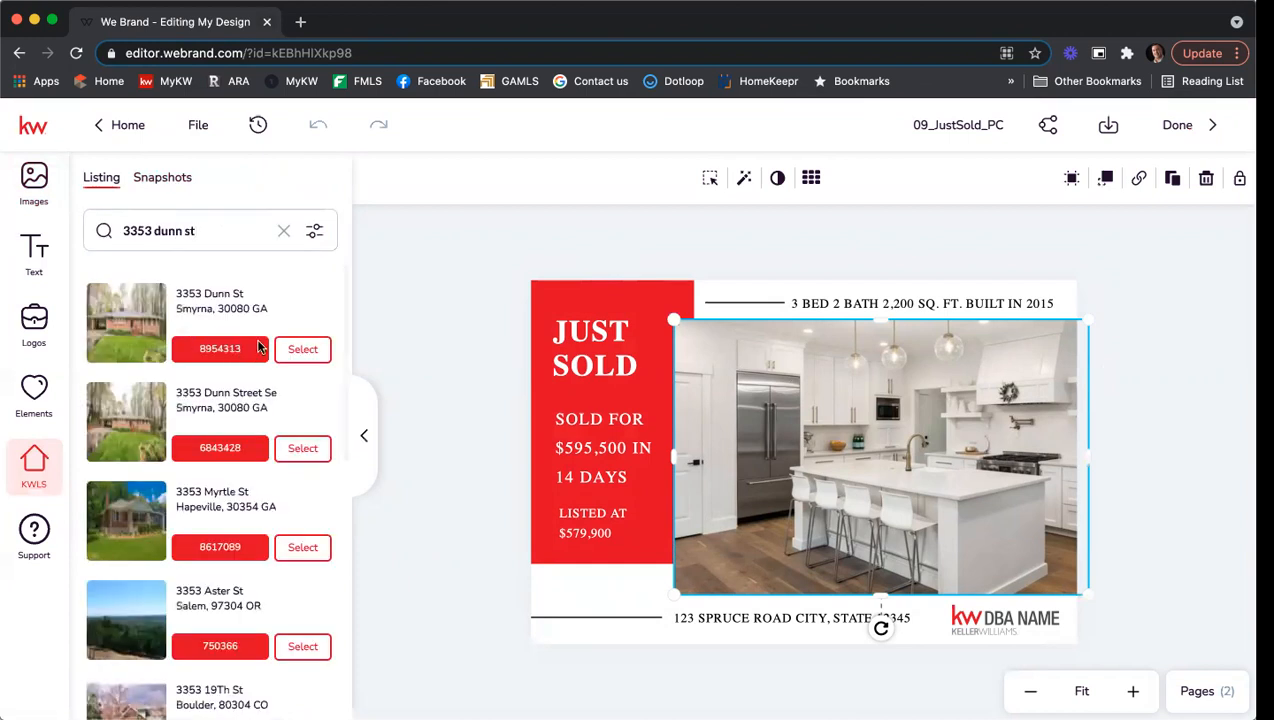
{"action": "left_click", "coordinate": [297, 348]}
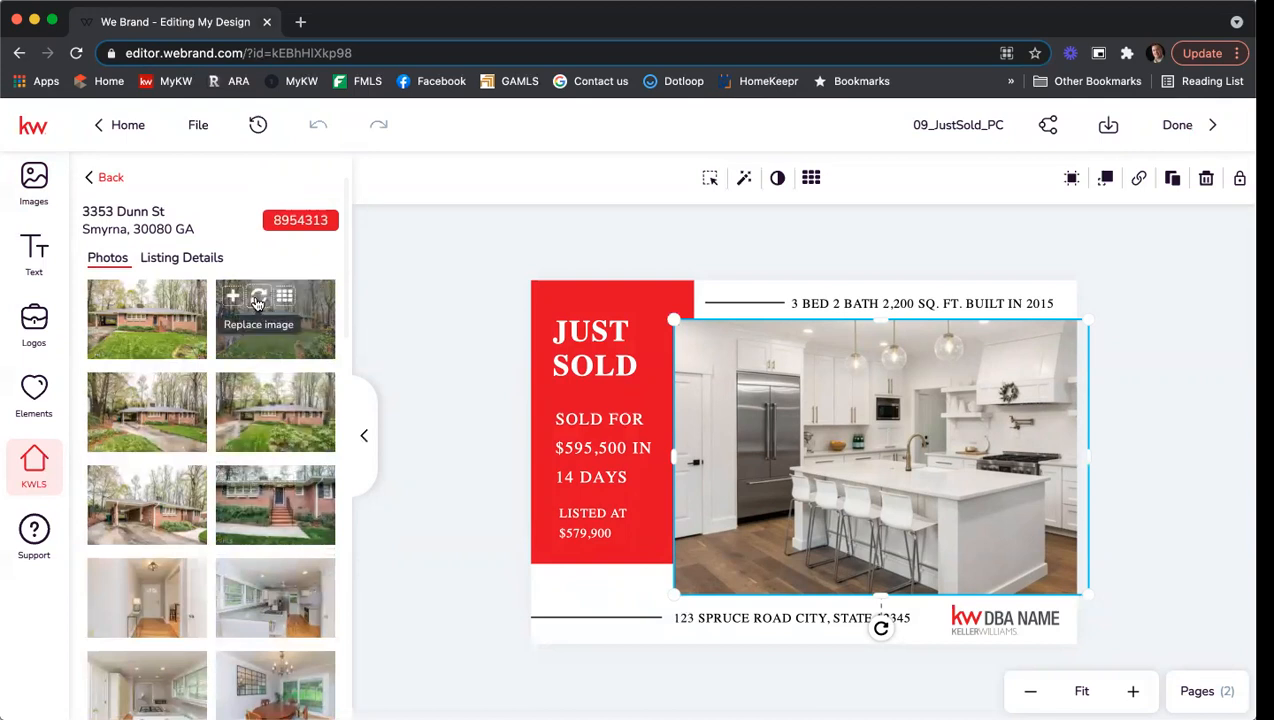
{"action": "left_click", "coordinate": [257, 301]}
{"action": "left_click", "coordinate": [257, 301]}
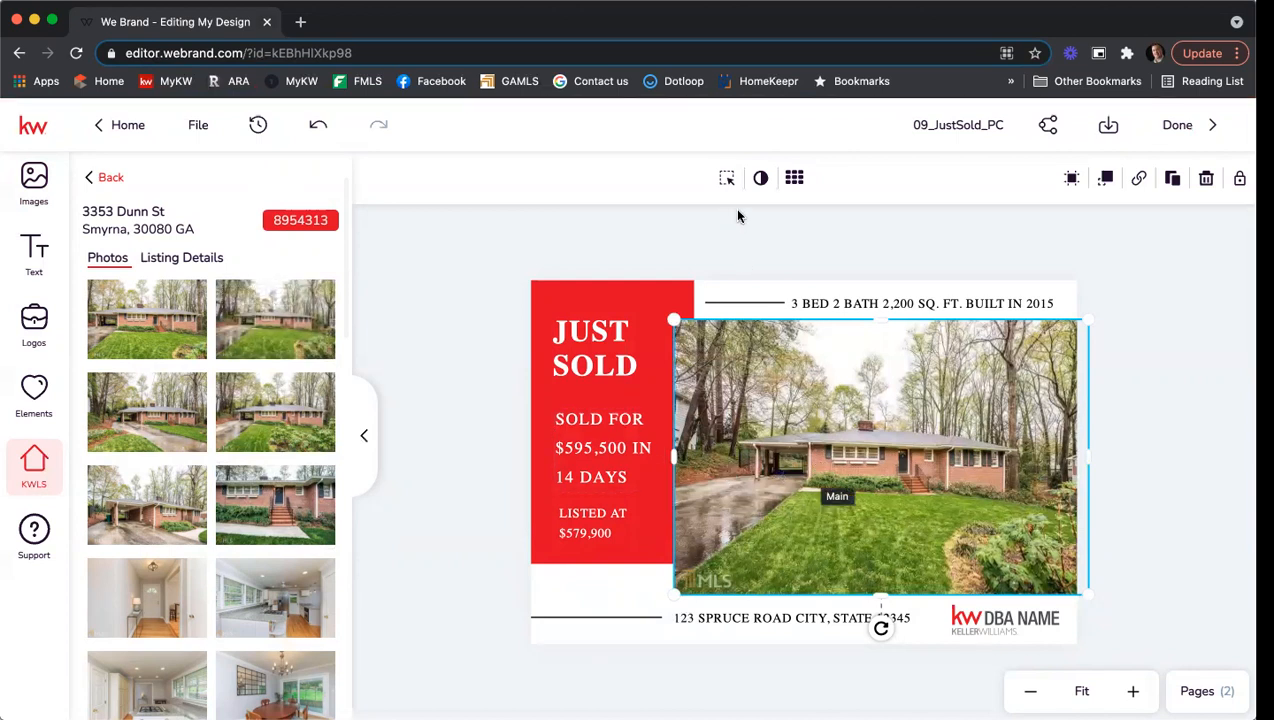
Enlarge the house photo and shift it right to fill its frame.
{"action": "left_click", "coordinate": [727, 180]}
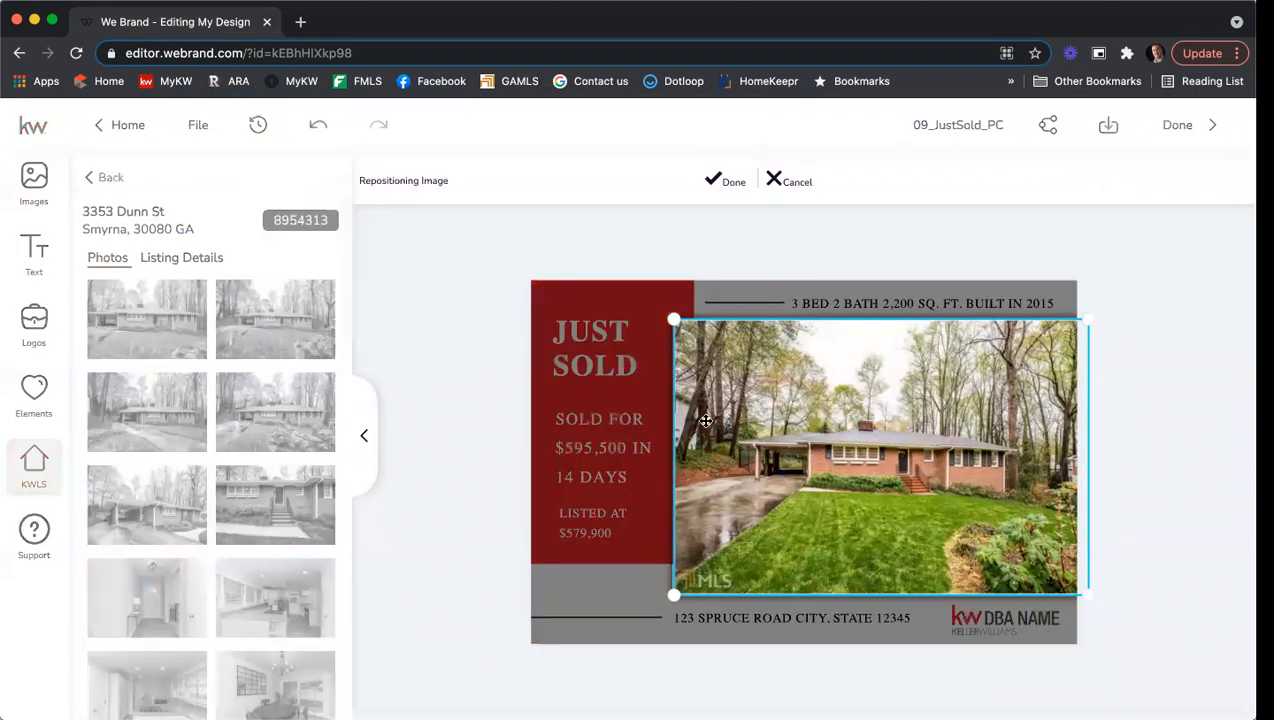
{"action": "left_click_drag", "start_coordinate": [672, 317], "coordinate": [596, 250]}
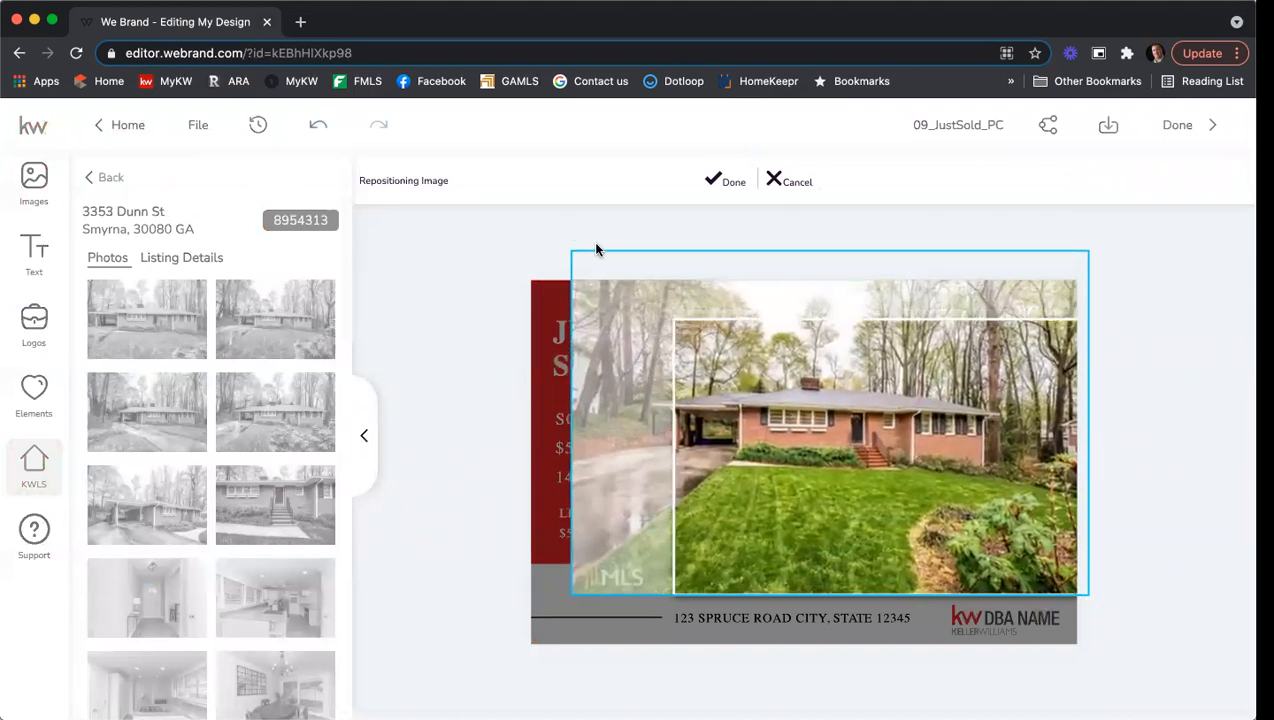
{"action": "left_click_drag", "start_coordinate": [808, 414], "coordinate": [835, 414]}
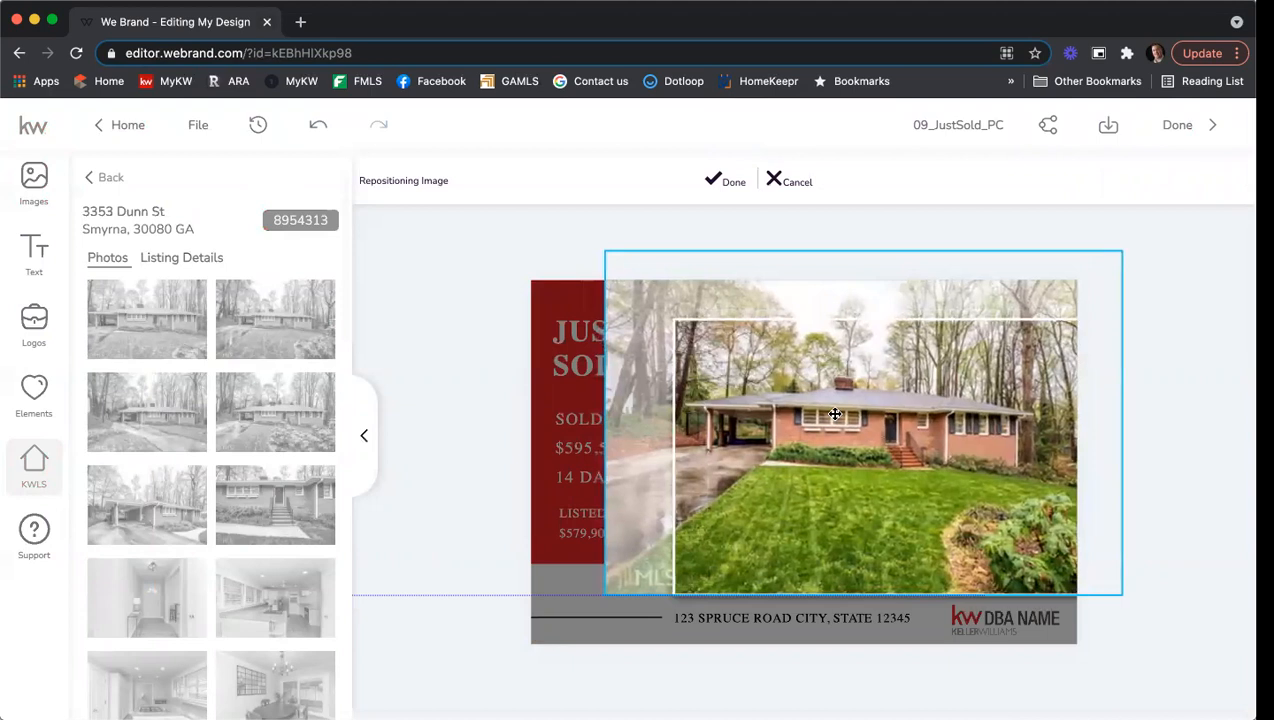
{"action": "left_click", "coordinate": [712, 180]}
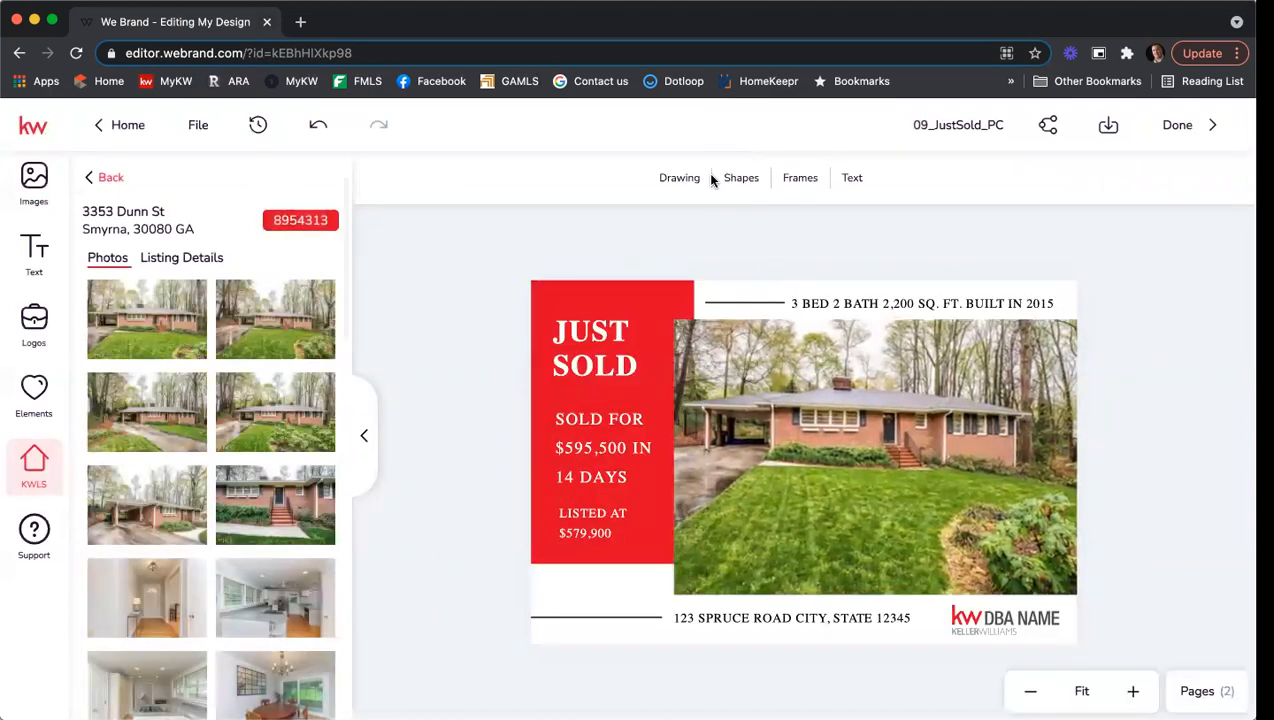
Update the details line to 1,497 sq. ft. and built in 1961.
{"action": "left_click", "coordinate": [950, 302]}
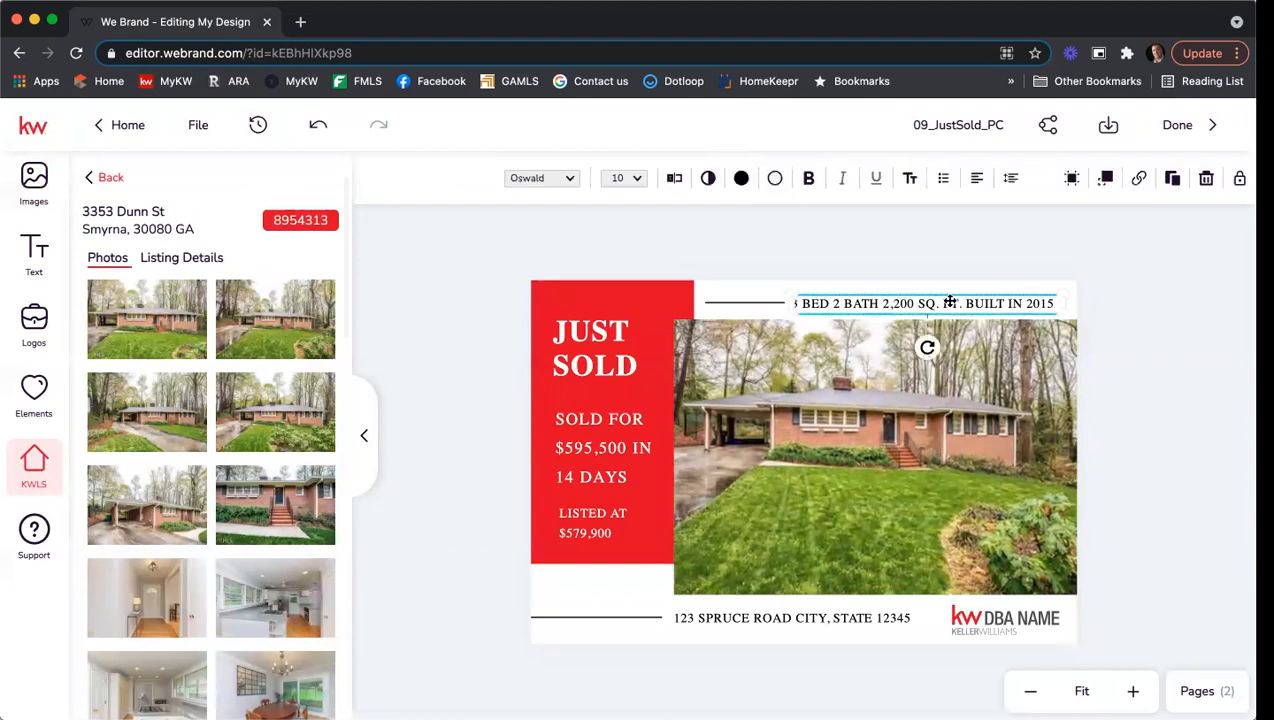
{"action": "left_click", "coordinate": [674, 180]}
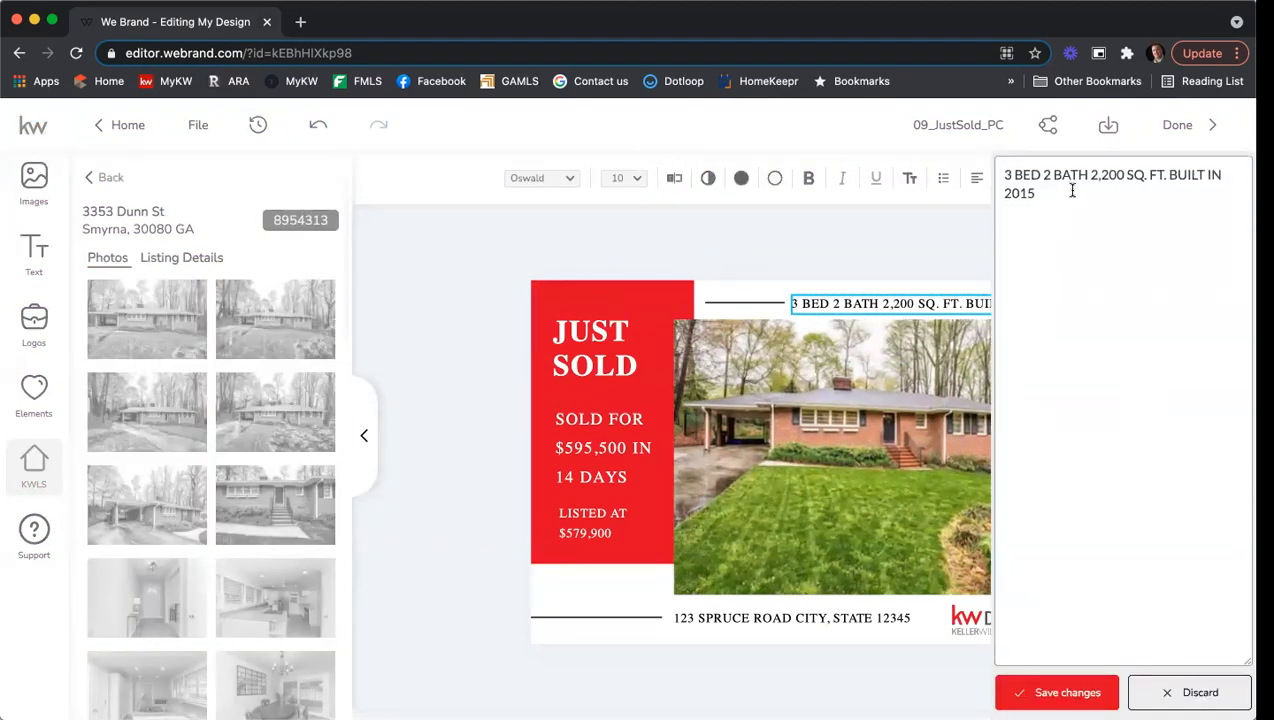
{"action": "left_click_drag", "start_coordinate": [1124, 172], "coordinate": [1094, 172]}
{"action": "key", "text": "BackSpace"}
{"action": "key", "text": "BackSpace"}
{"action": "key", "text": "BackSpace"}
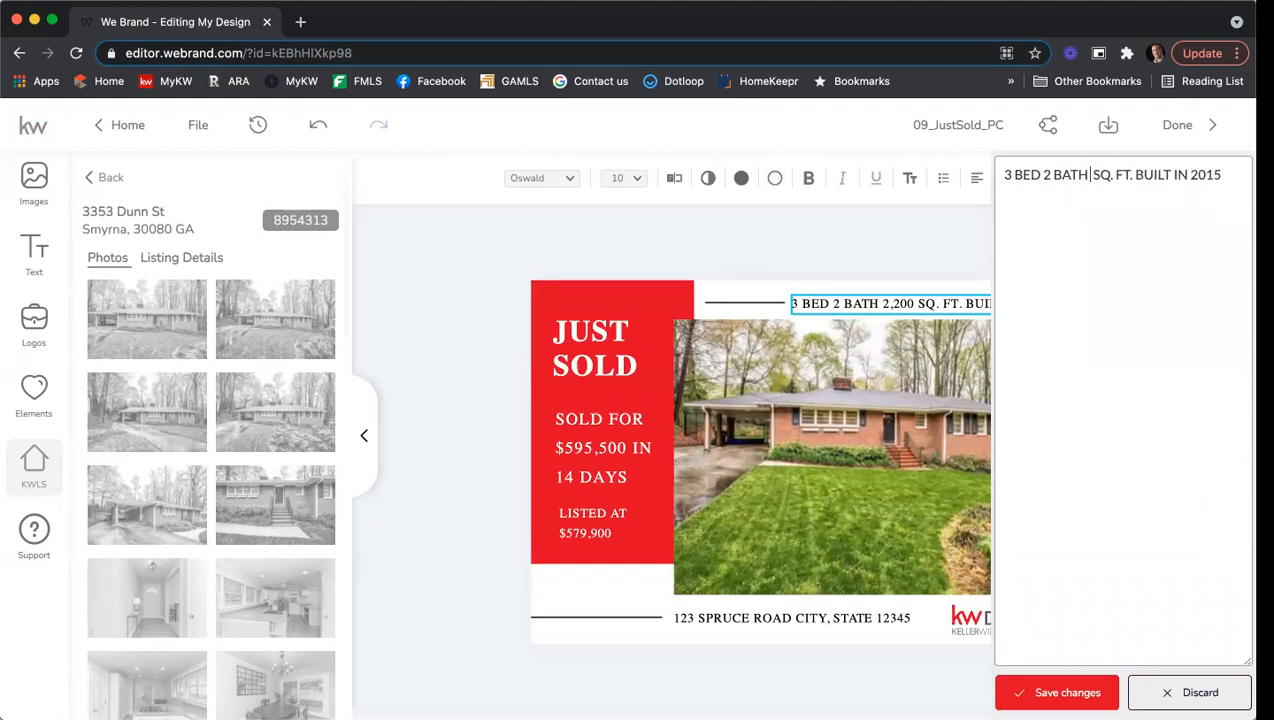
{"action": "type", "text": "1,4"}
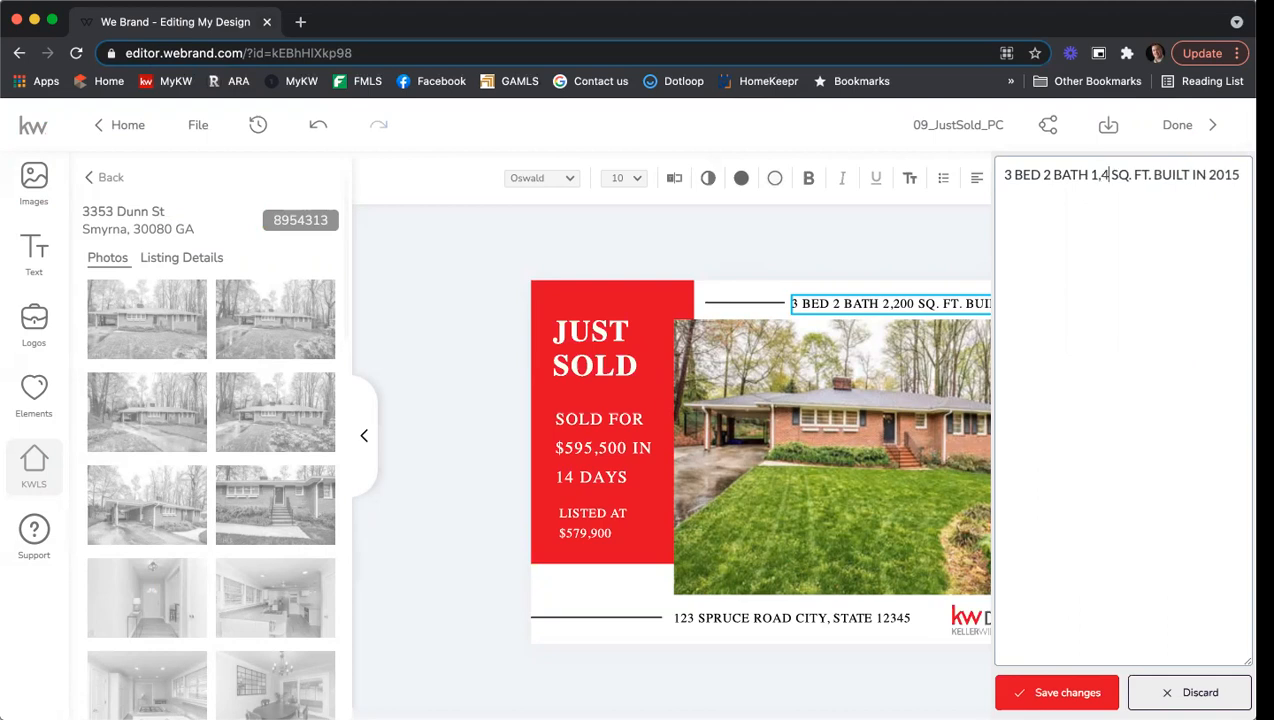
{"action": "type", "text": "97"}
{"action": "left_click", "coordinate": [1090, 197]}
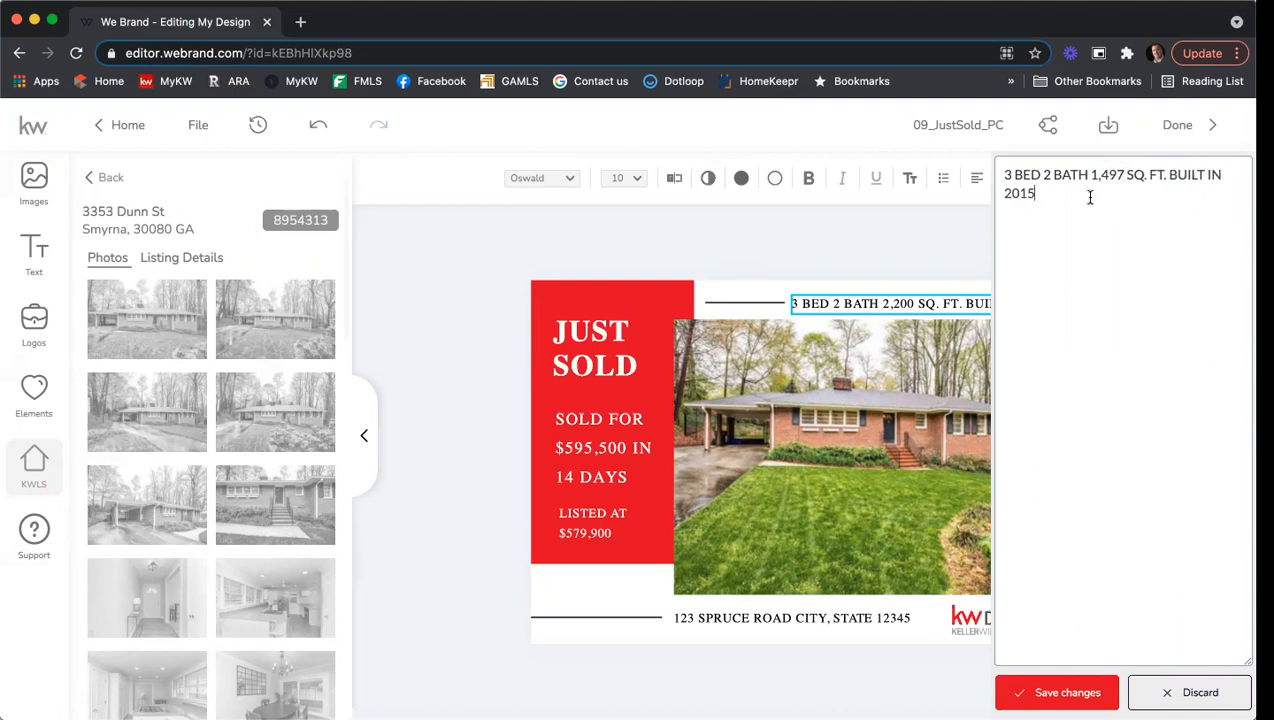
{"action": "key", "text": "BackSpace"}
{"action": "key", "text": "BackSpace"}
{"action": "type", "text": "196"}
{"action": "left_click", "coordinate": [1047, 688]}
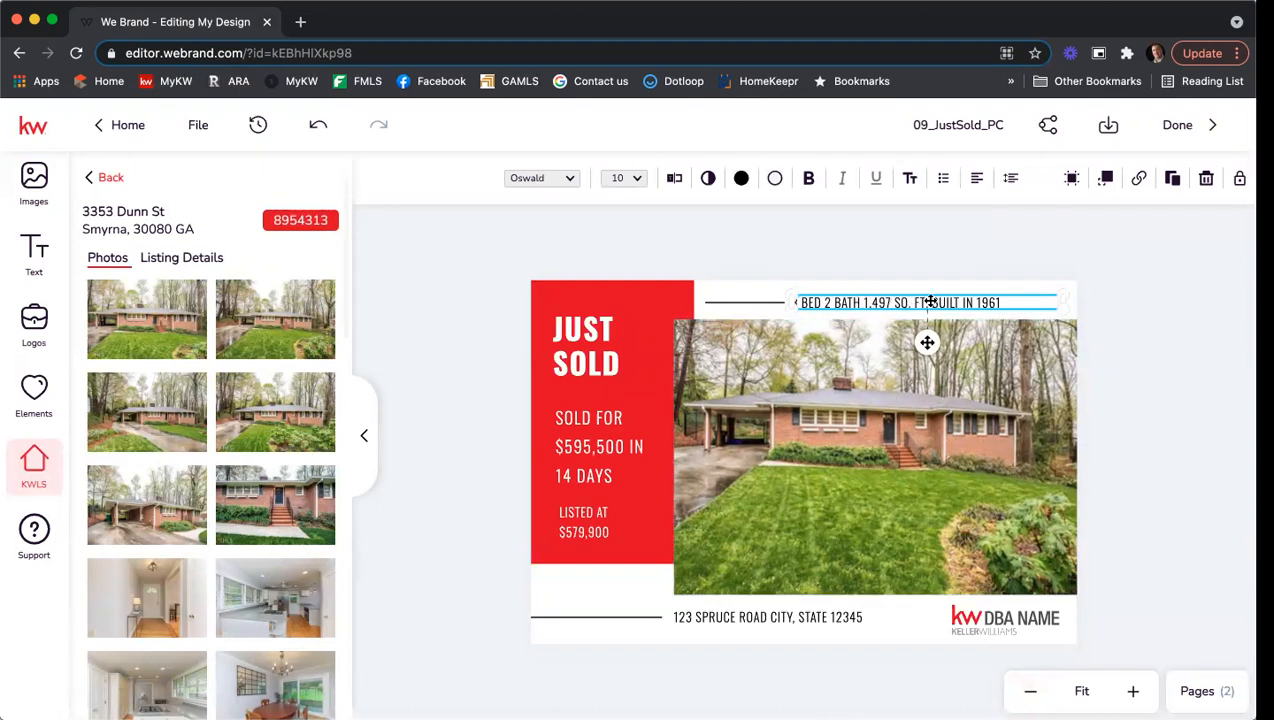
Set the details headline font to Alfa Slab One and widen its box to one line.
{"action": "left_click", "coordinate": [570, 181]}
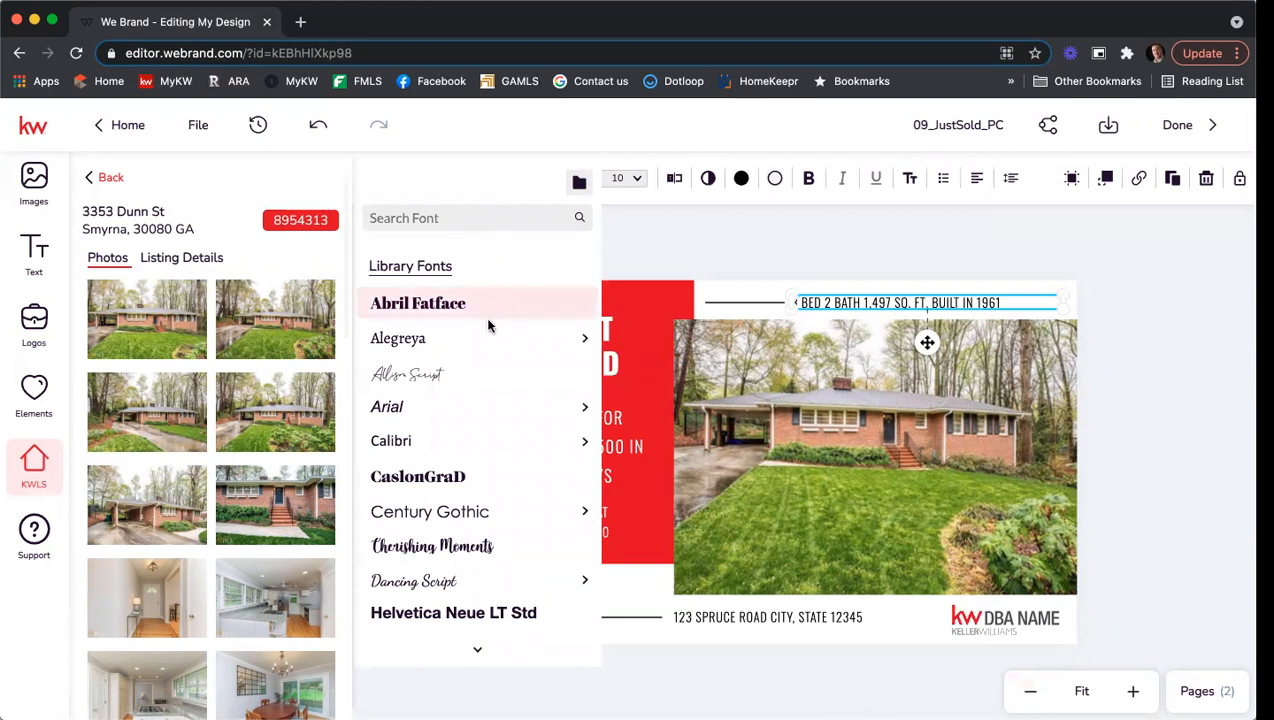
{"action": "scroll", "coordinate": [505, 296], "scroll_direction": "down", "scroll_amount": 3}
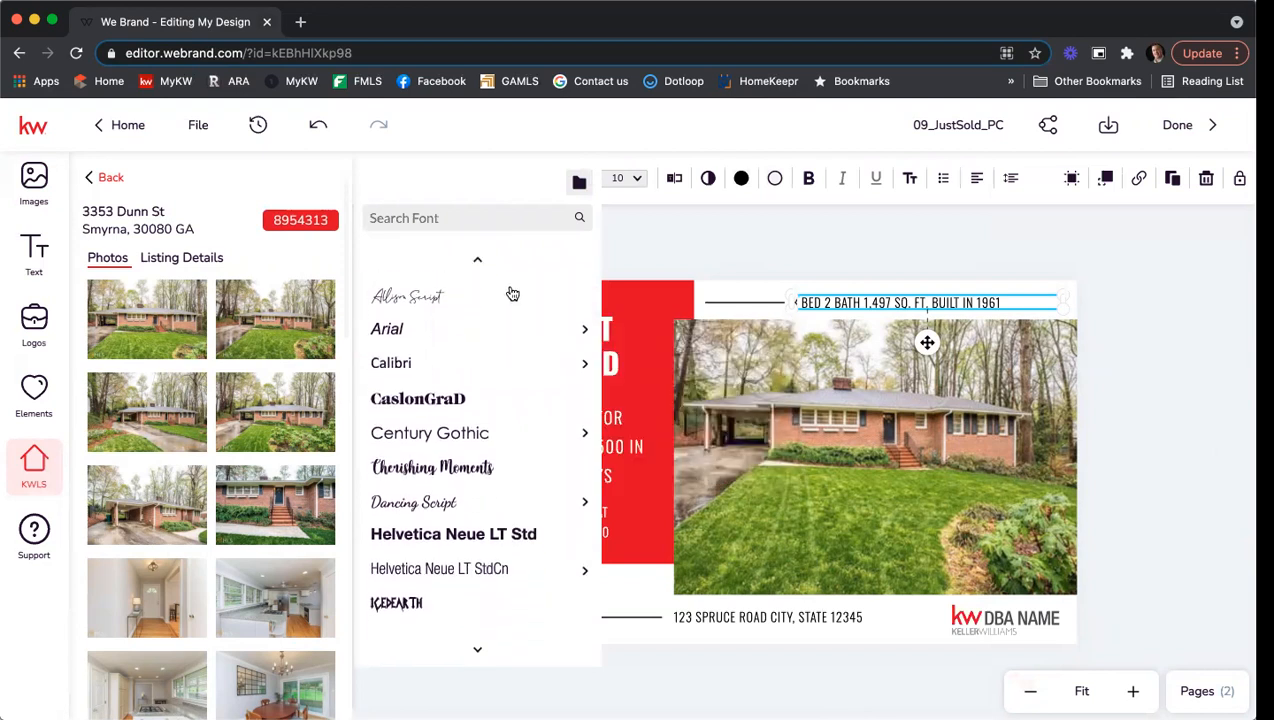
{"action": "mouse_move", "coordinate": [512, 297]}
{"action": "scroll", "coordinate": [510, 297], "scroll_direction": "down", "scroll_amount": 5}
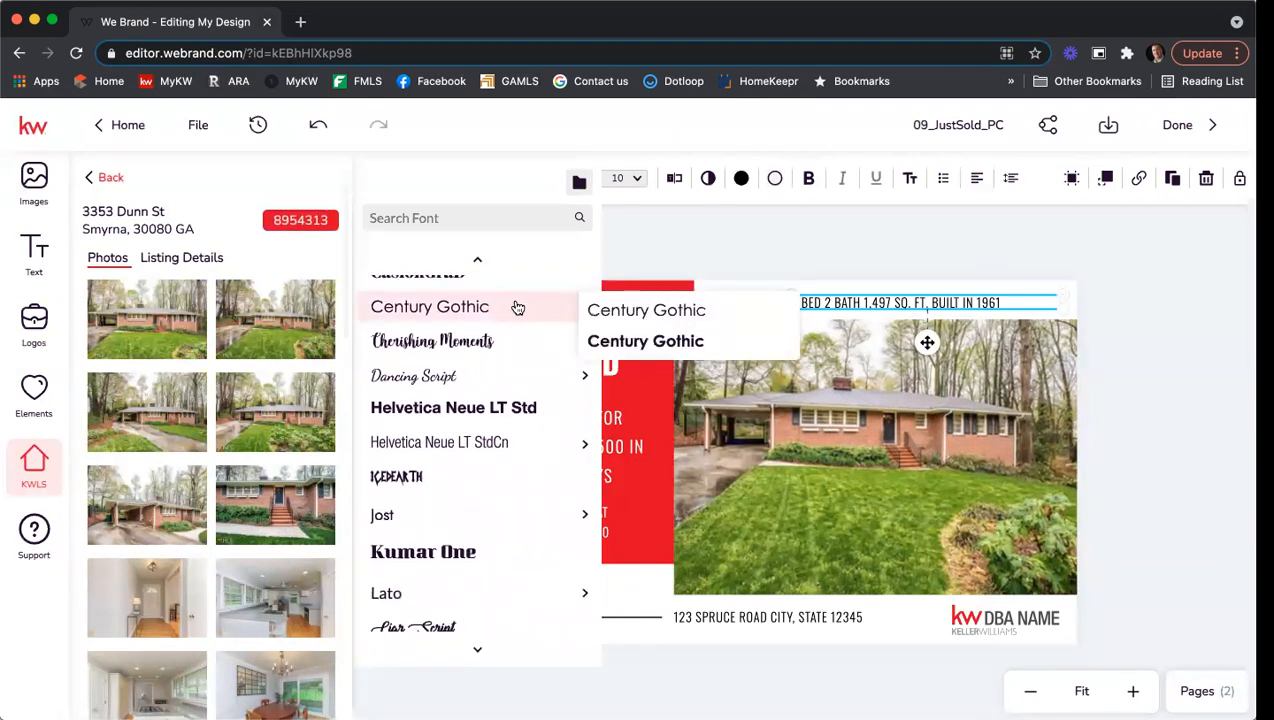
{"action": "scroll", "coordinate": [517, 309], "scroll_direction": "down", "scroll_amount": 5}
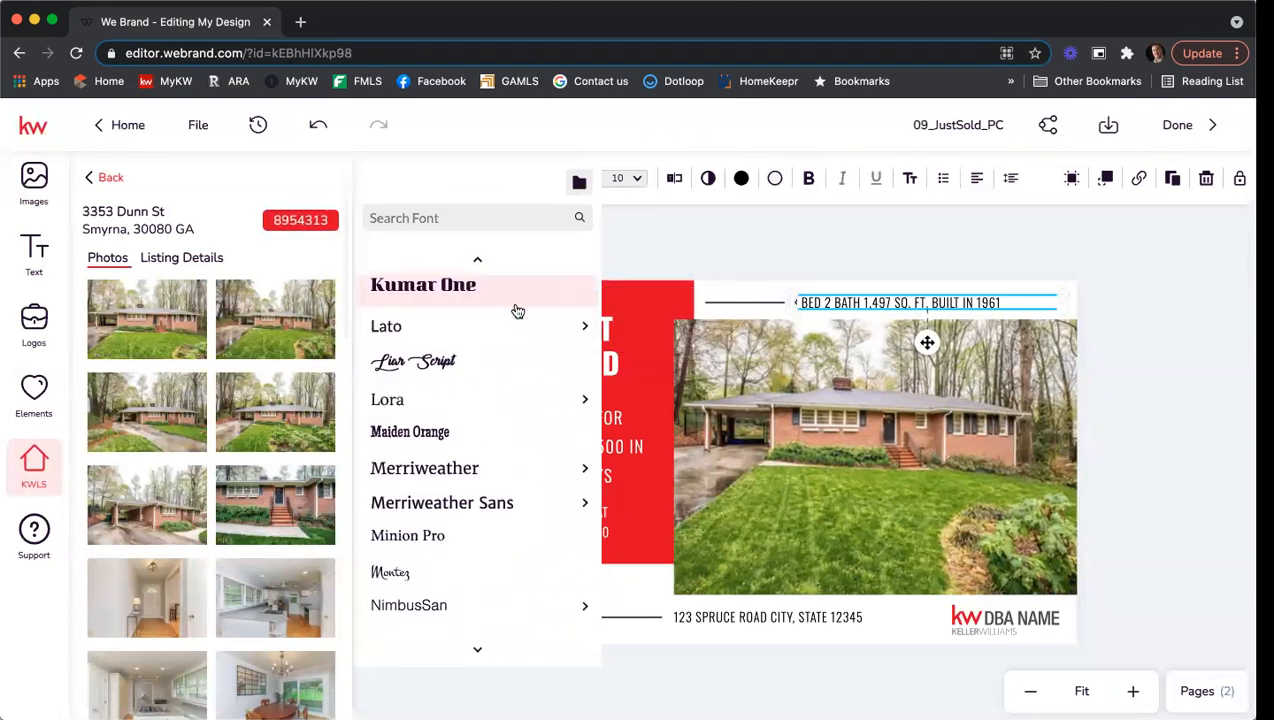
{"action": "scroll", "coordinate": [517, 313], "scroll_direction": "down", "scroll_amount": 5}
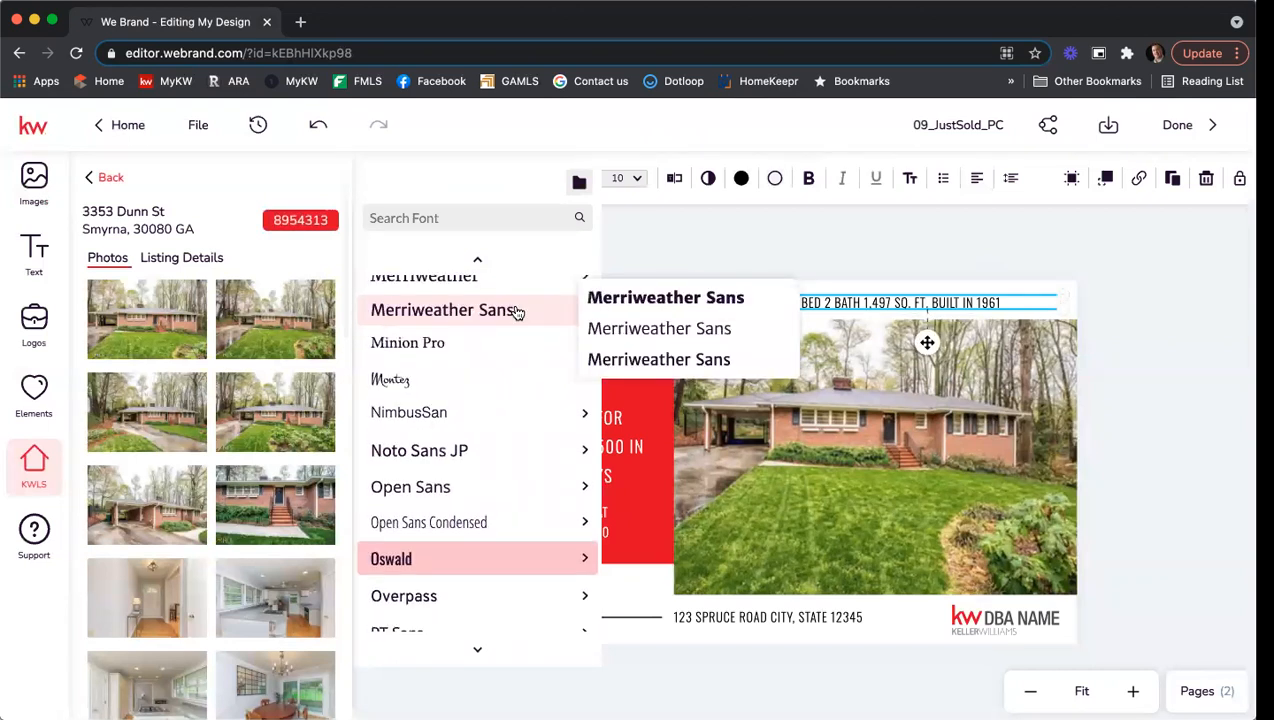
{"action": "scroll", "coordinate": [517, 313], "scroll_direction": "down", "scroll_amount": 1}
{"action": "scroll", "coordinate": [517, 313], "scroll_direction": "down", "scroll_amount": 2}
{"action": "scroll", "coordinate": [517, 309], "scroll_direction": "up", "scroll_amount": 2}
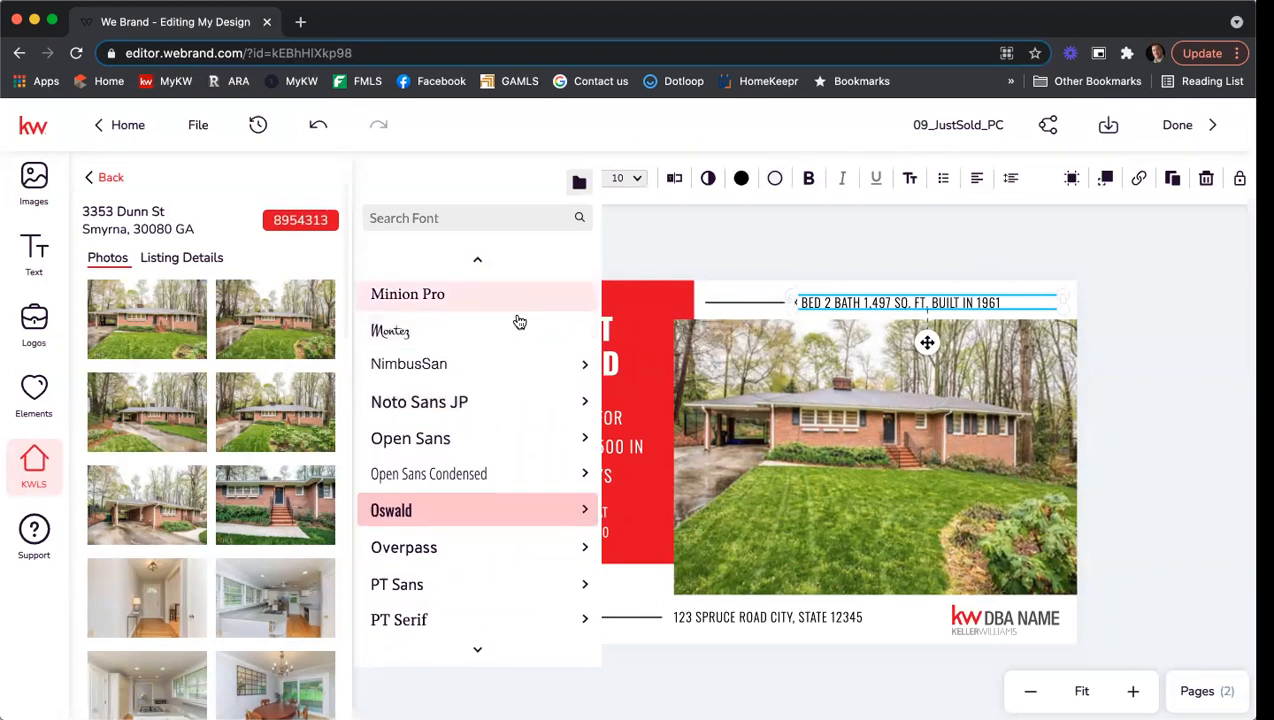
{"action": "scroll", "coordinate": [519, 316], "scroll_direction": "down", "scroll_amount": 5}
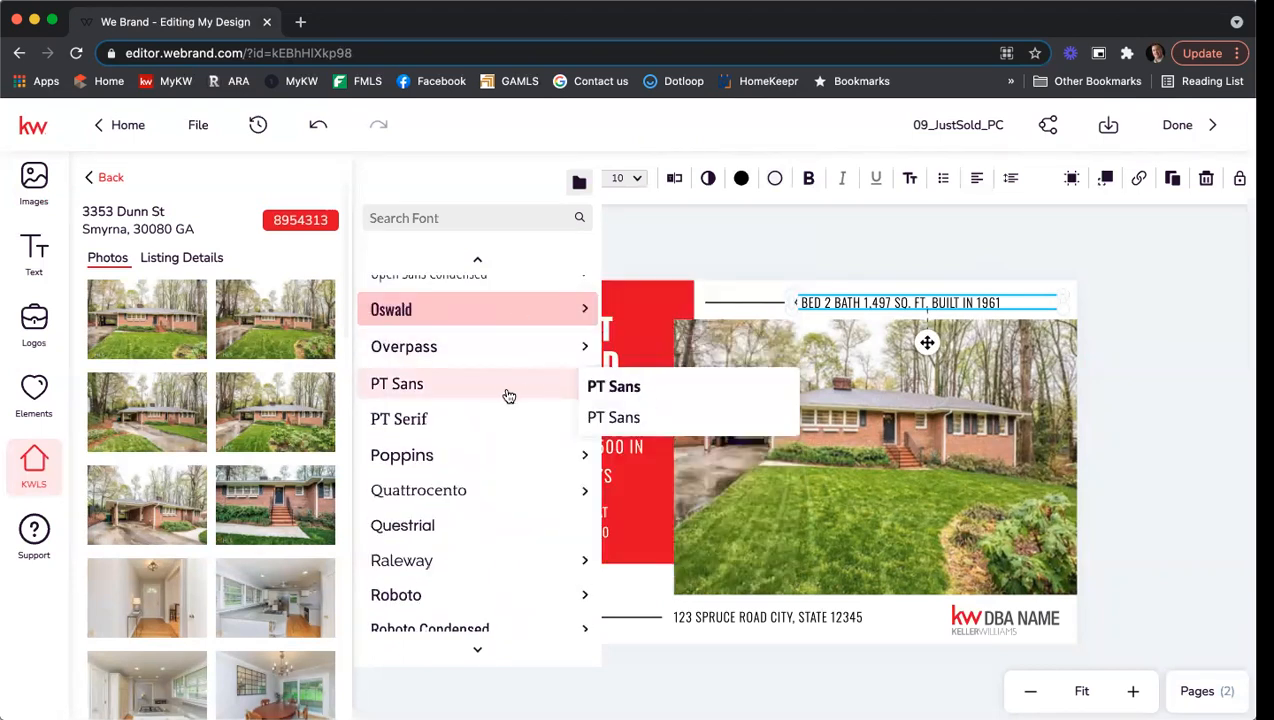
{"action": "scroll", "coordinate": [499, 430], "scroll_direction": "down", "scroll_amount": 5}
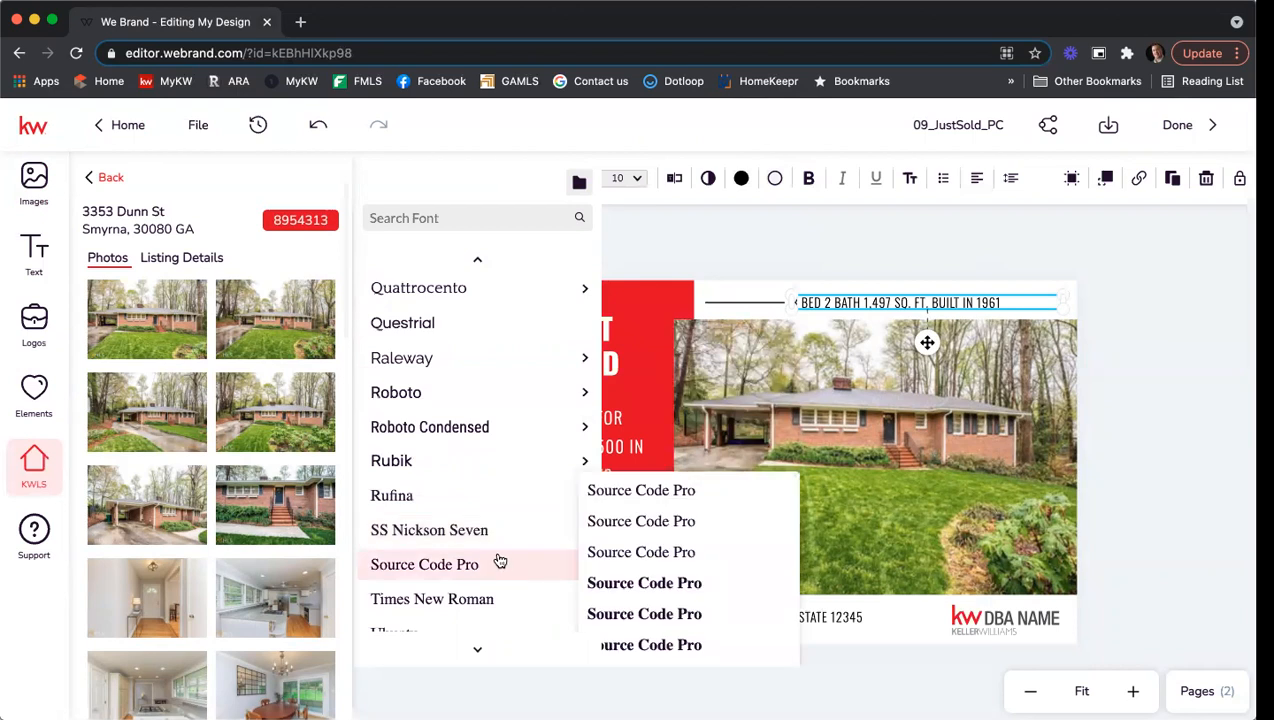
{"action": "scroll", "coordinate": [500, 560], "scroll_direction": "down", "scroll_amount": 5}
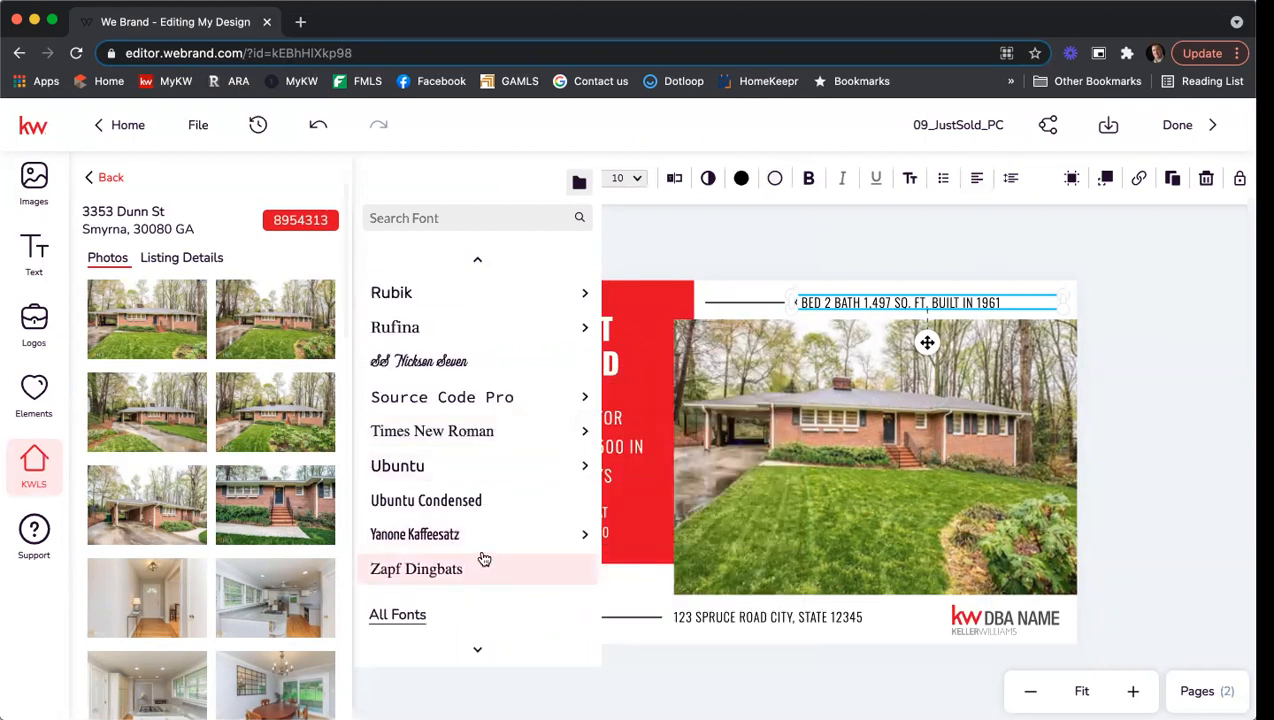
{"action": "scroll", "coordinate": [485, 557], "scroll_direction": "down", "scroll_amount": 4}
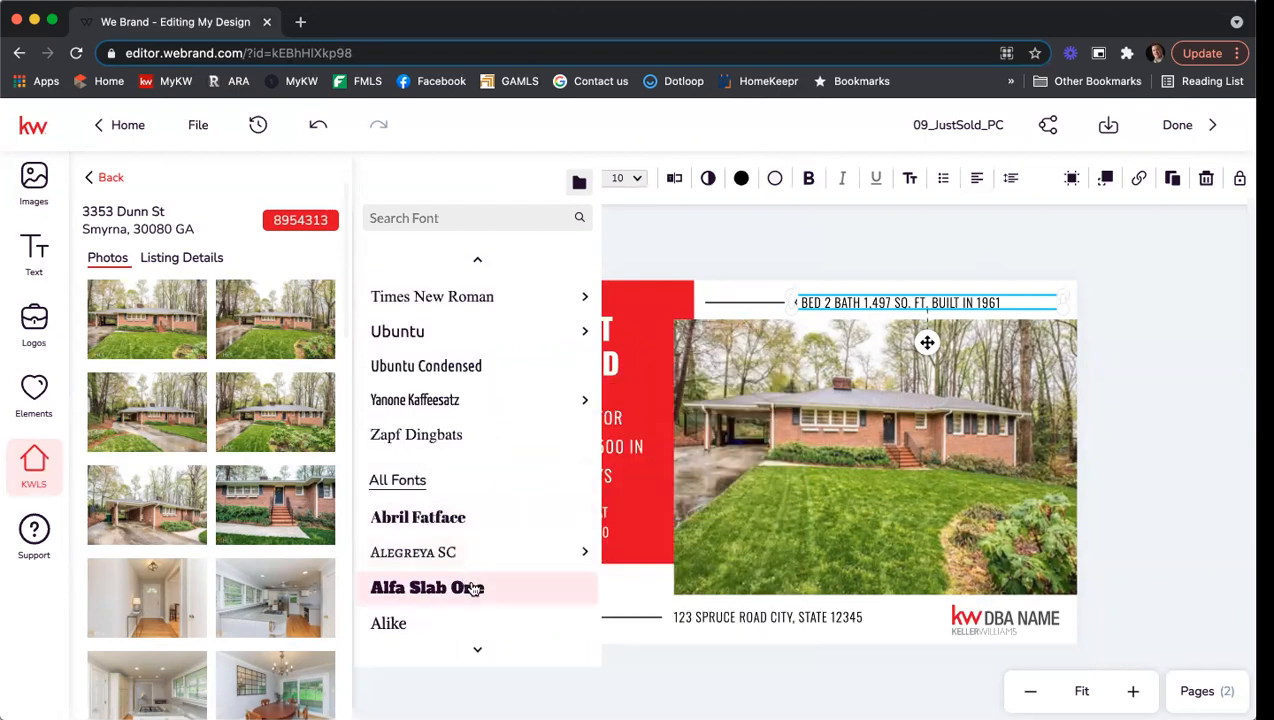
{"action": "left_click", "coordinate": [474, 588]}
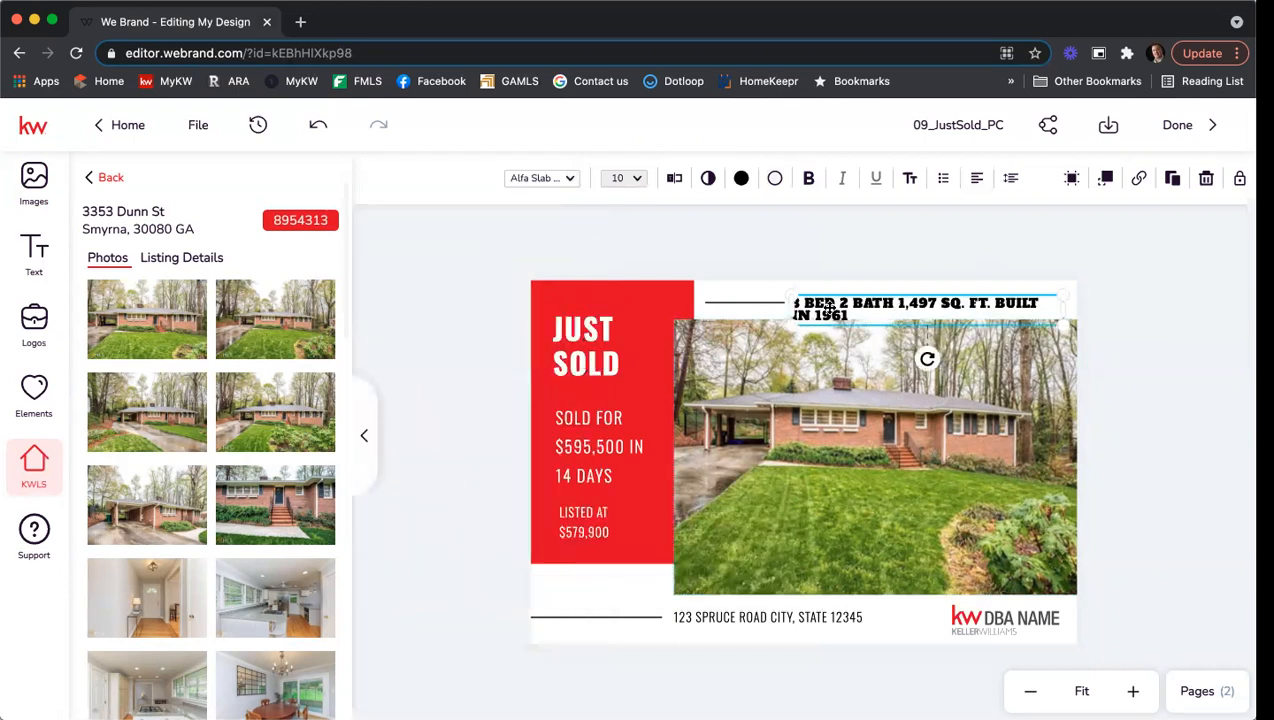
{"action": "left_click_drag", "start_coordinate": [786, 304], "coordinate": [735, 305]}
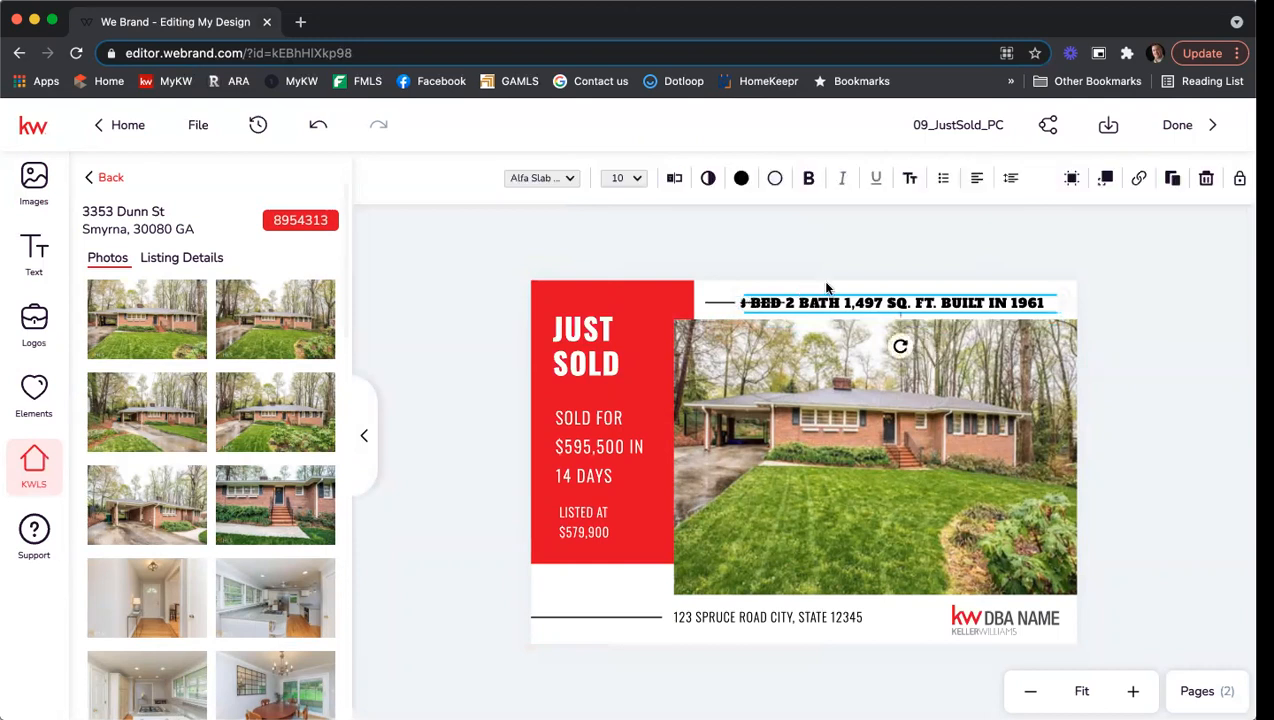
Shrink the headline to 8 pt and shift it slightly right.
{"action": "left_click", "coordinate": [775, 180]}
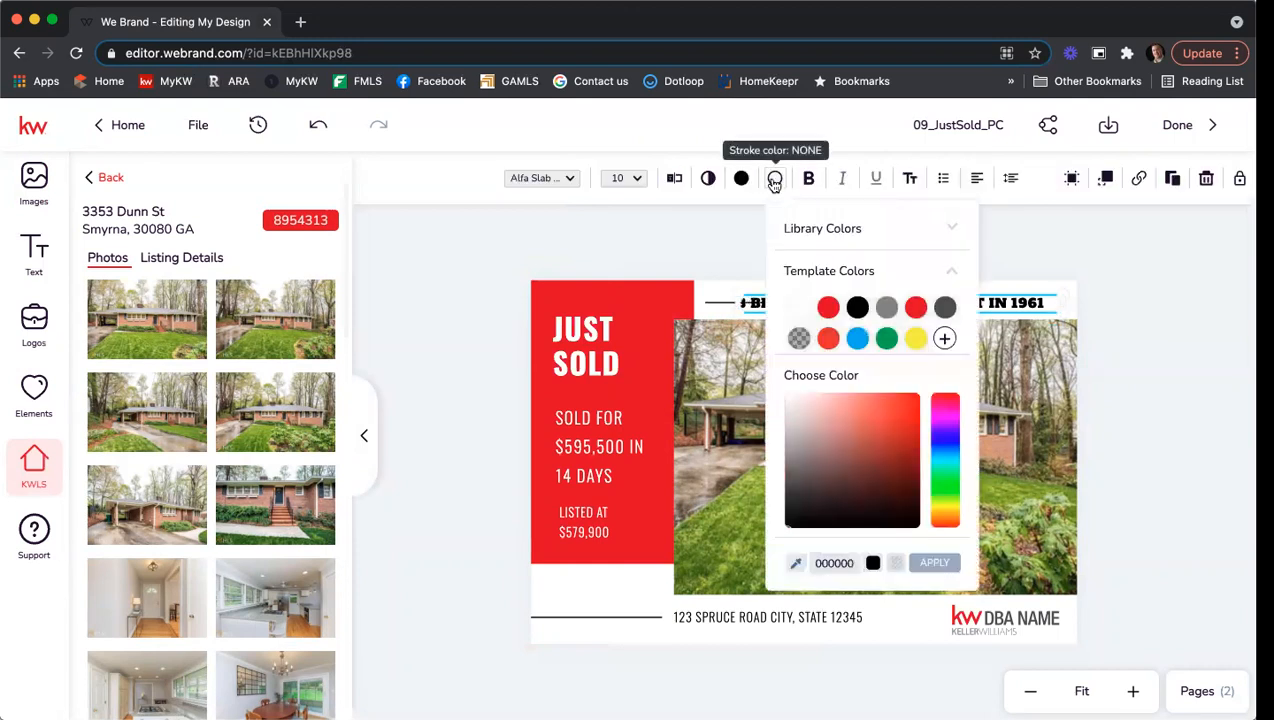
{"action": "left_click", "coordinate": [775, 180]}
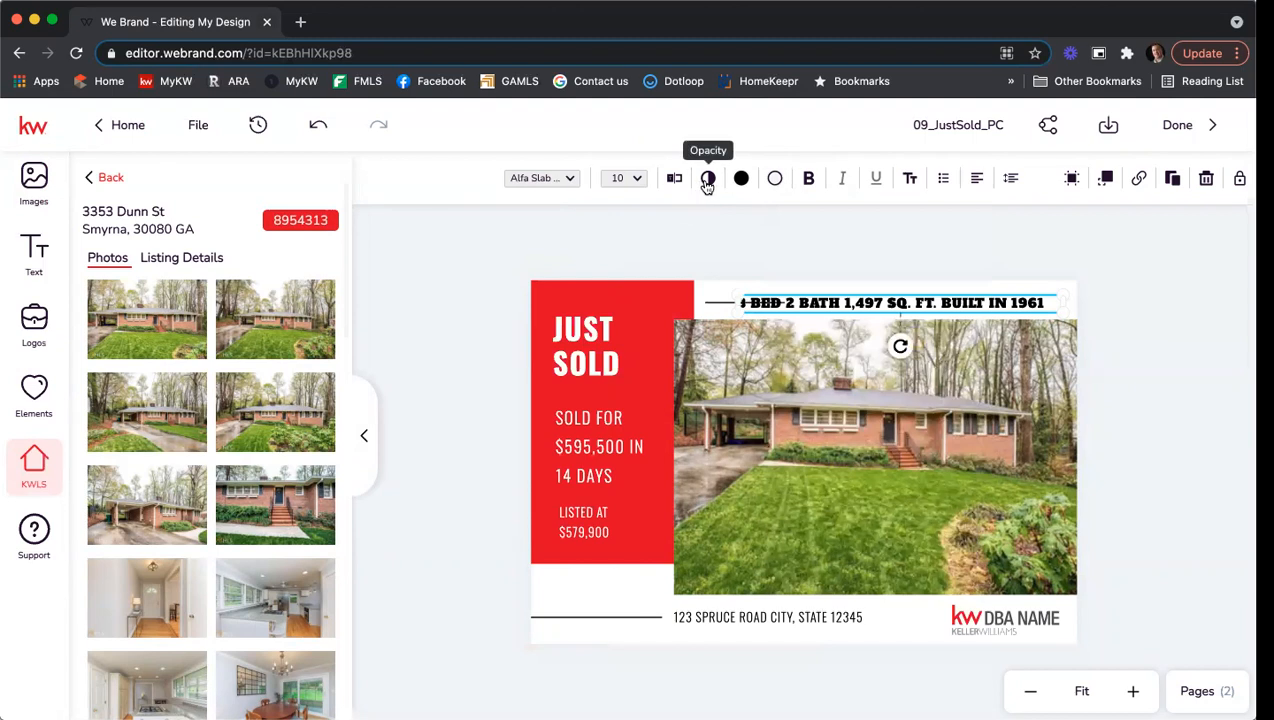
{"action": "left_click", "coordinate": [637, 180]}
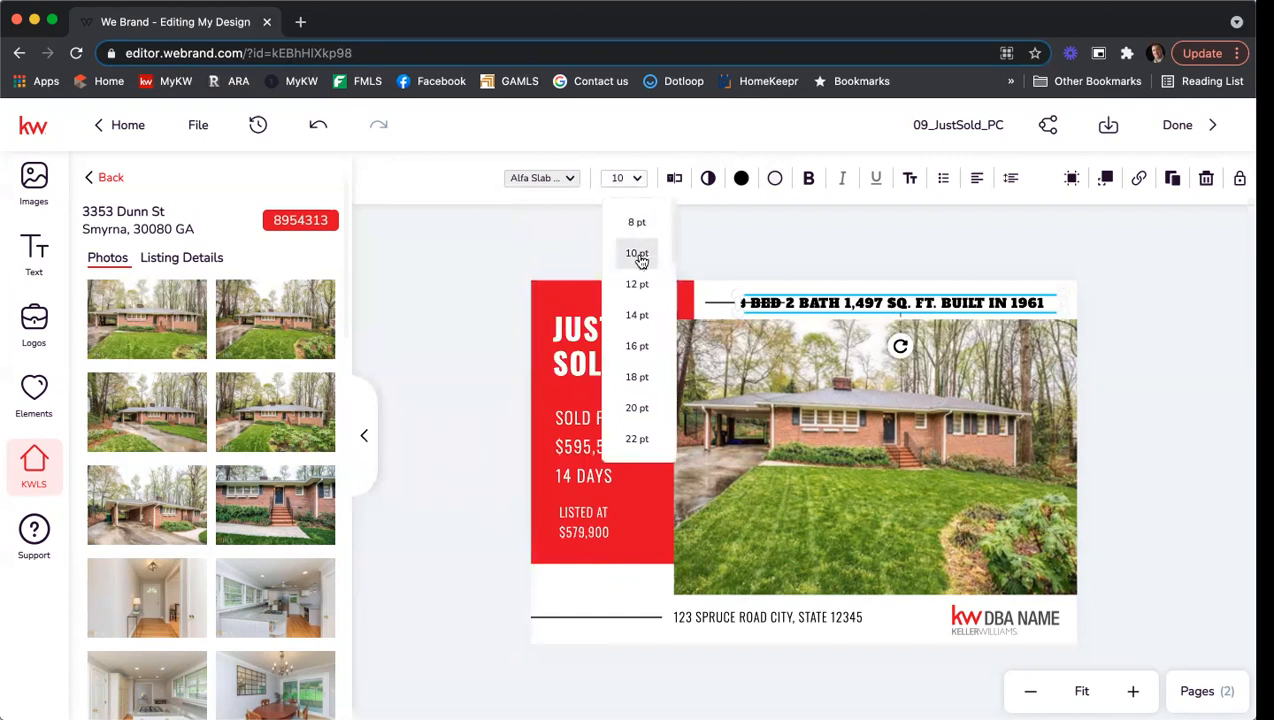
{"action": "left_click", "coordinate": [640, 228]}
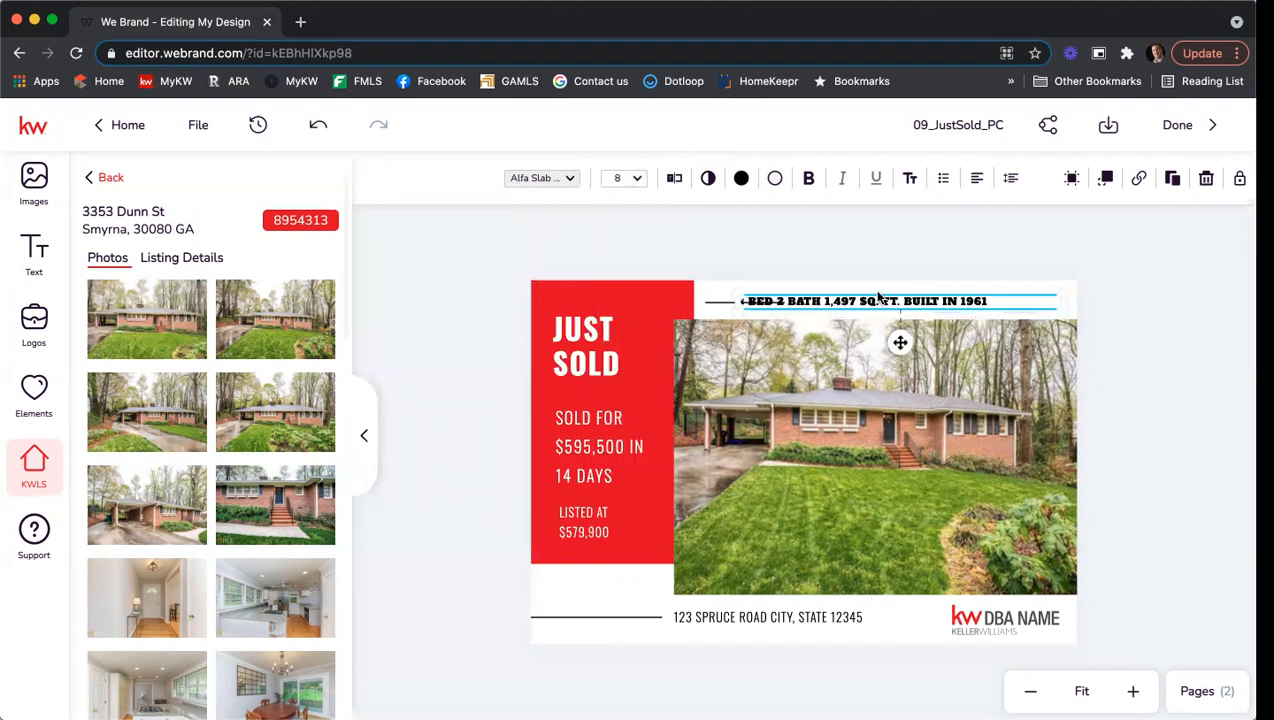
{"action": "left_click_drag", "start_coordinate": [907, 300], "coordinate": [950, 303]}
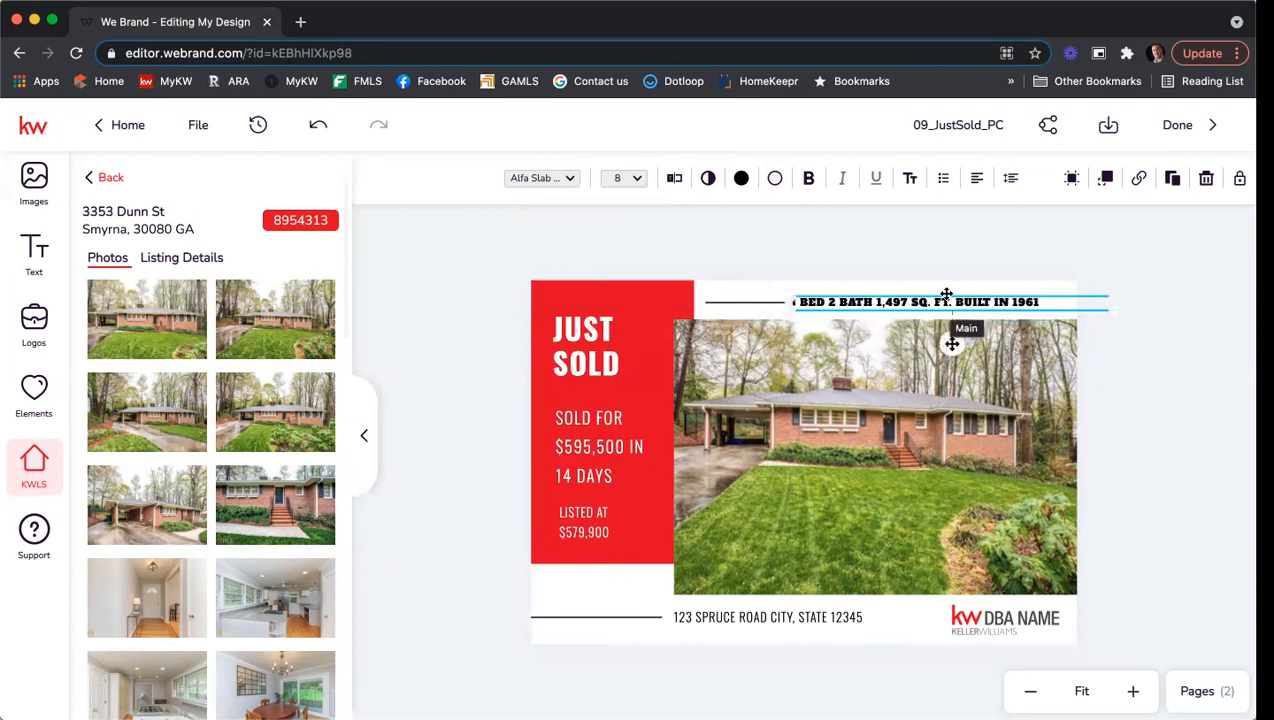
Colour the details headline with the red swatch from the Training 7/15 library palette.
{"action": "left_click", "coordinate": [742, 179]}
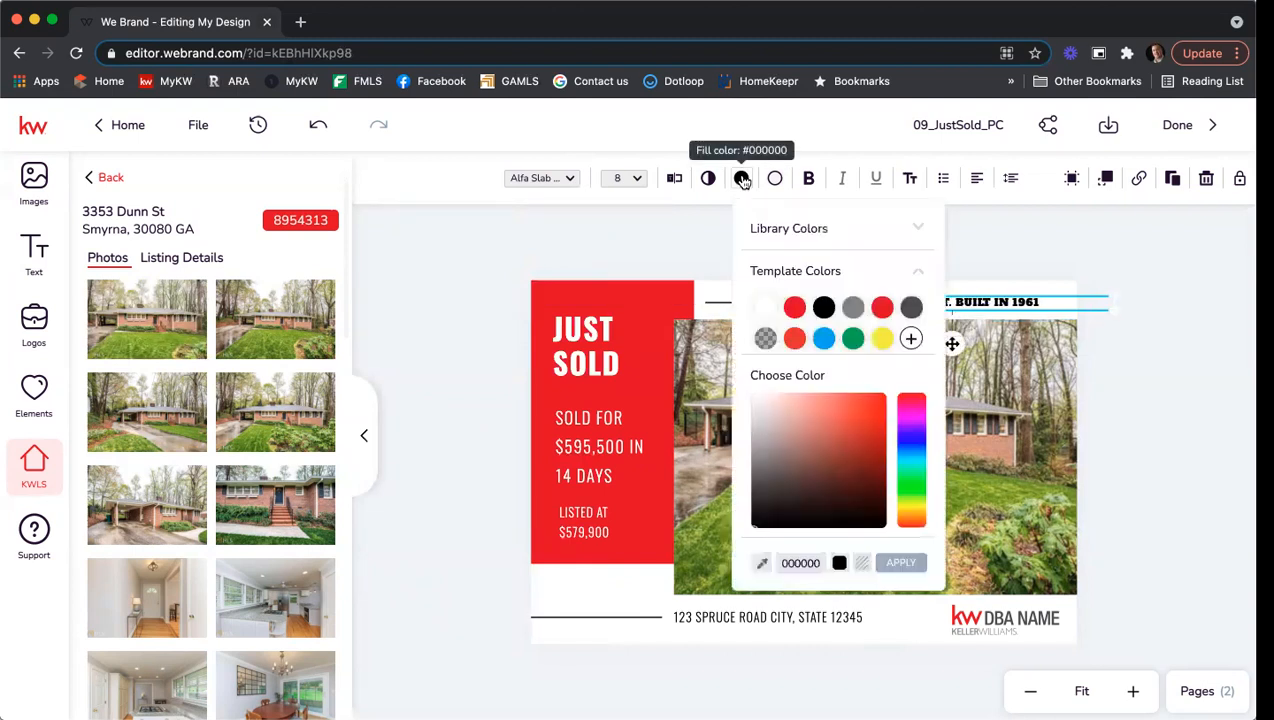
{"action": "left_click", "coordinate": [806, 229]}
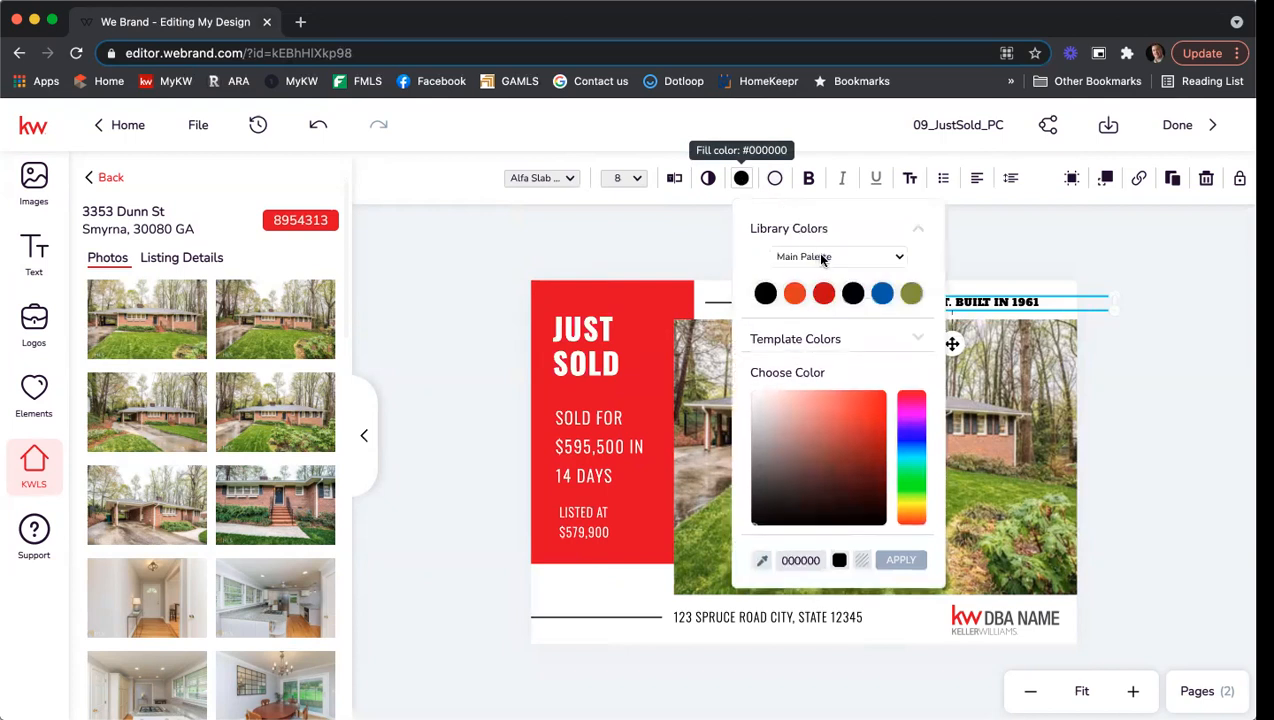
{"action": "left_click", "coordinate": [822, 258]}
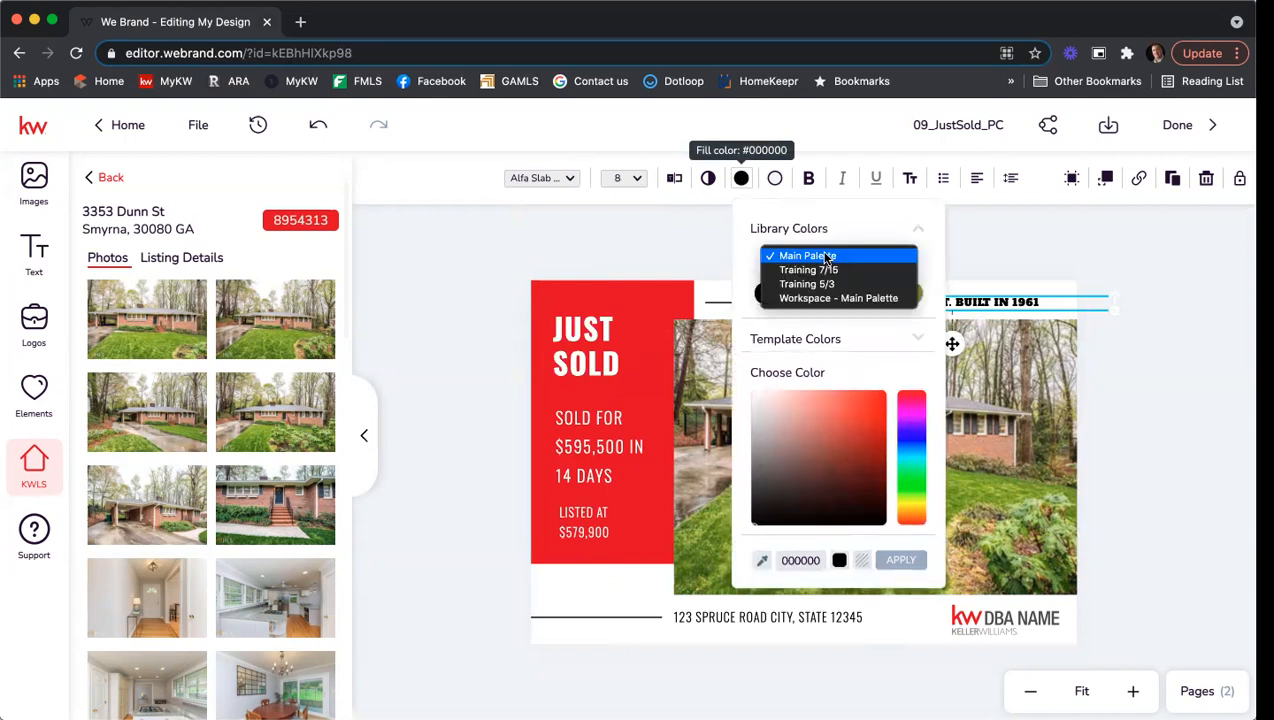
{"action": "left_click", "coordinate": [873, 272]}
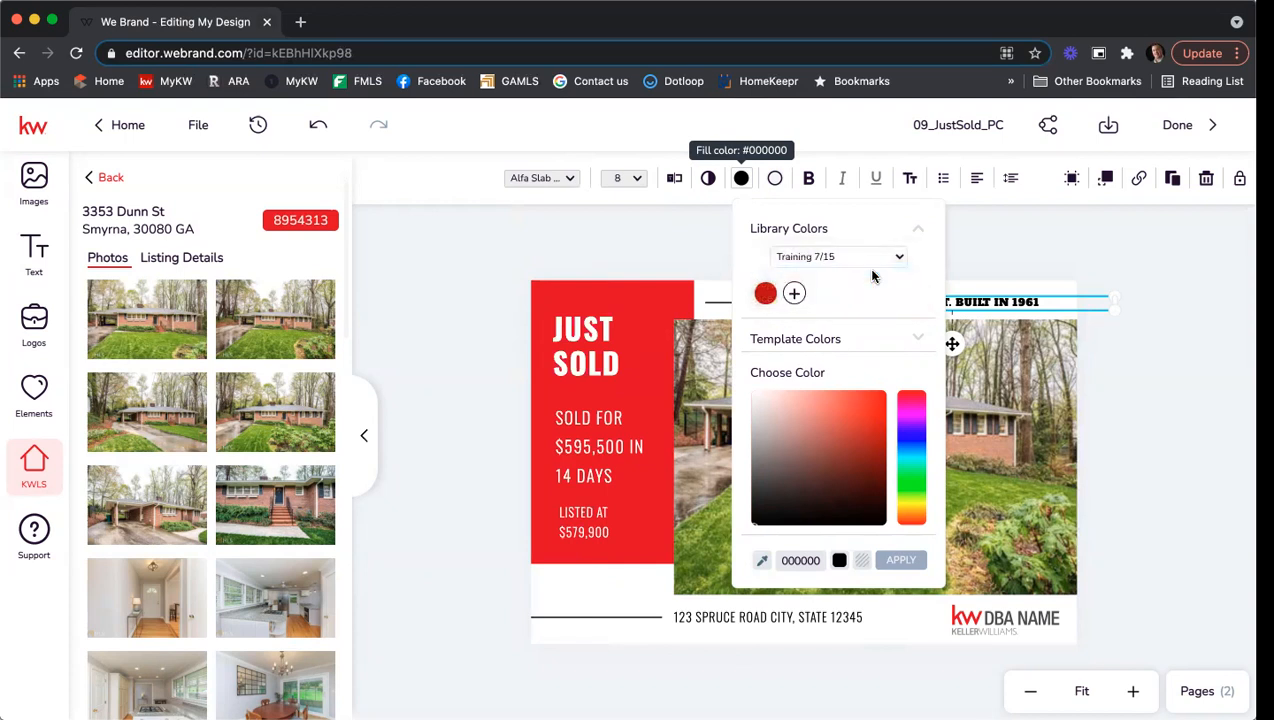
{"action": "left_click", "coordinate": [763, 295]}
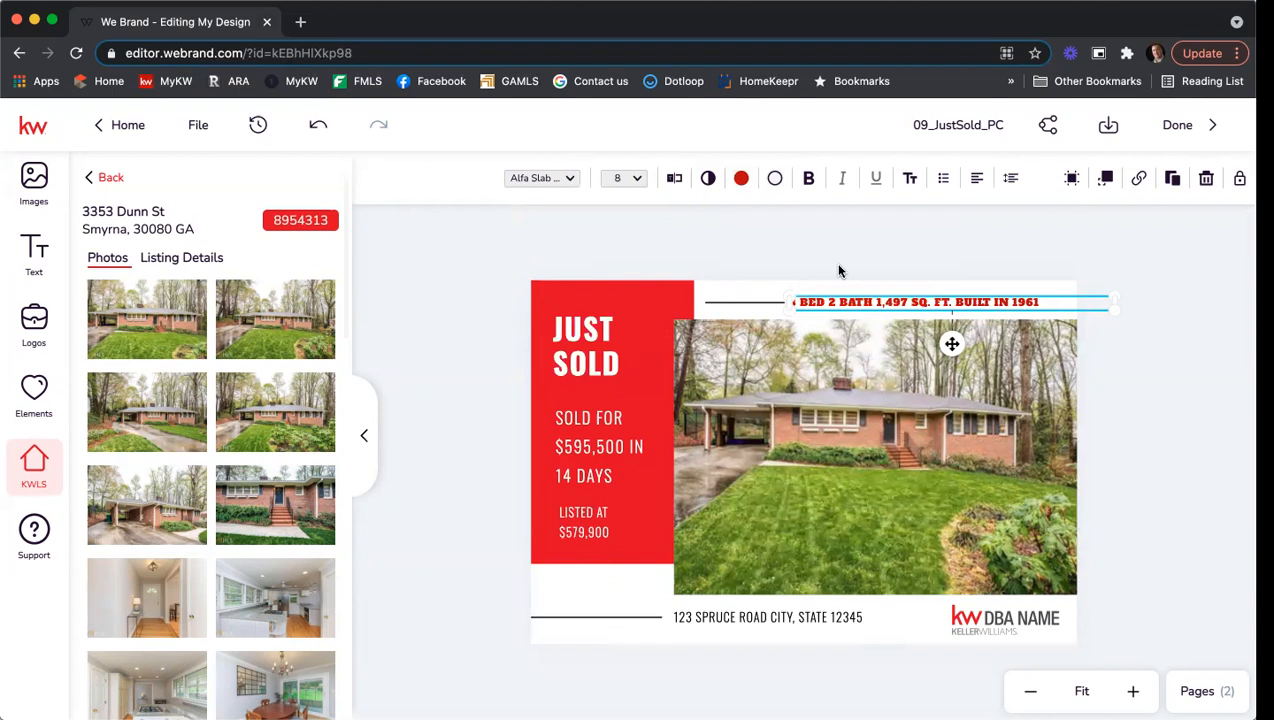
Replace the sold text's $595,500 price with 425,000 and the 14 days with 2.
{"action": "left_click", "coordinate": [600, 430]}
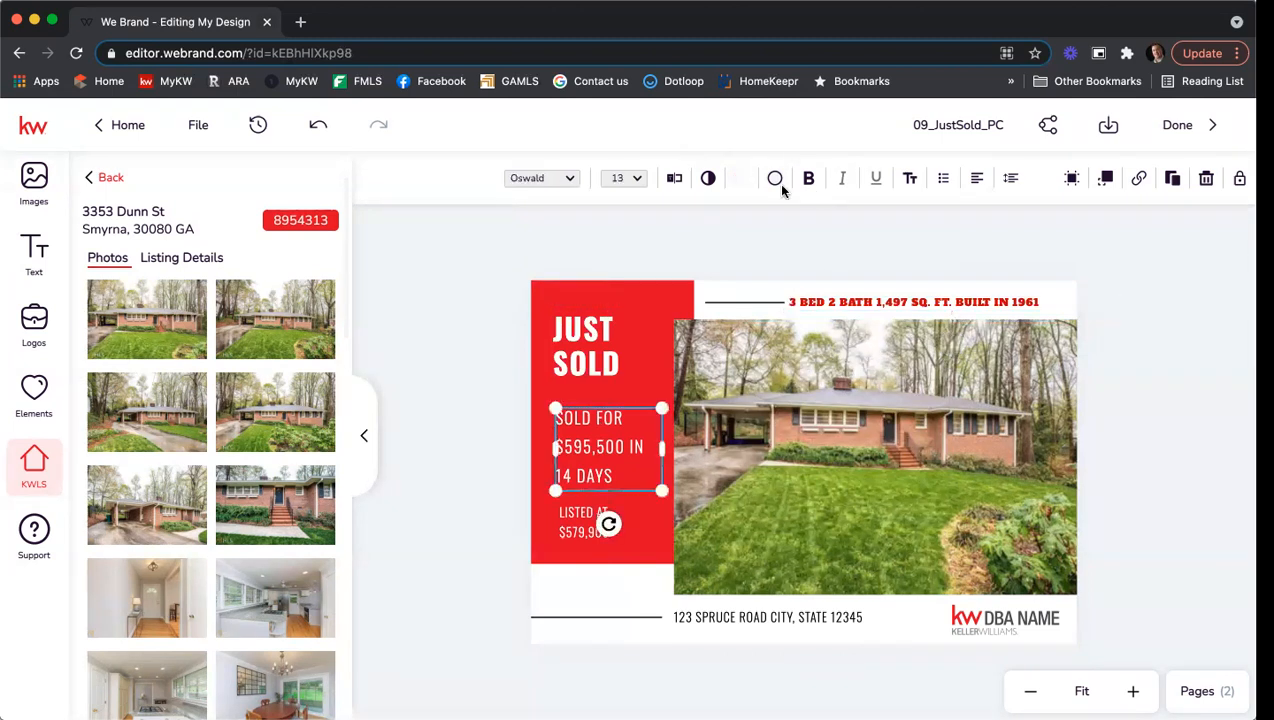
{"action": "left_click", "coordinate": [677, 180]}
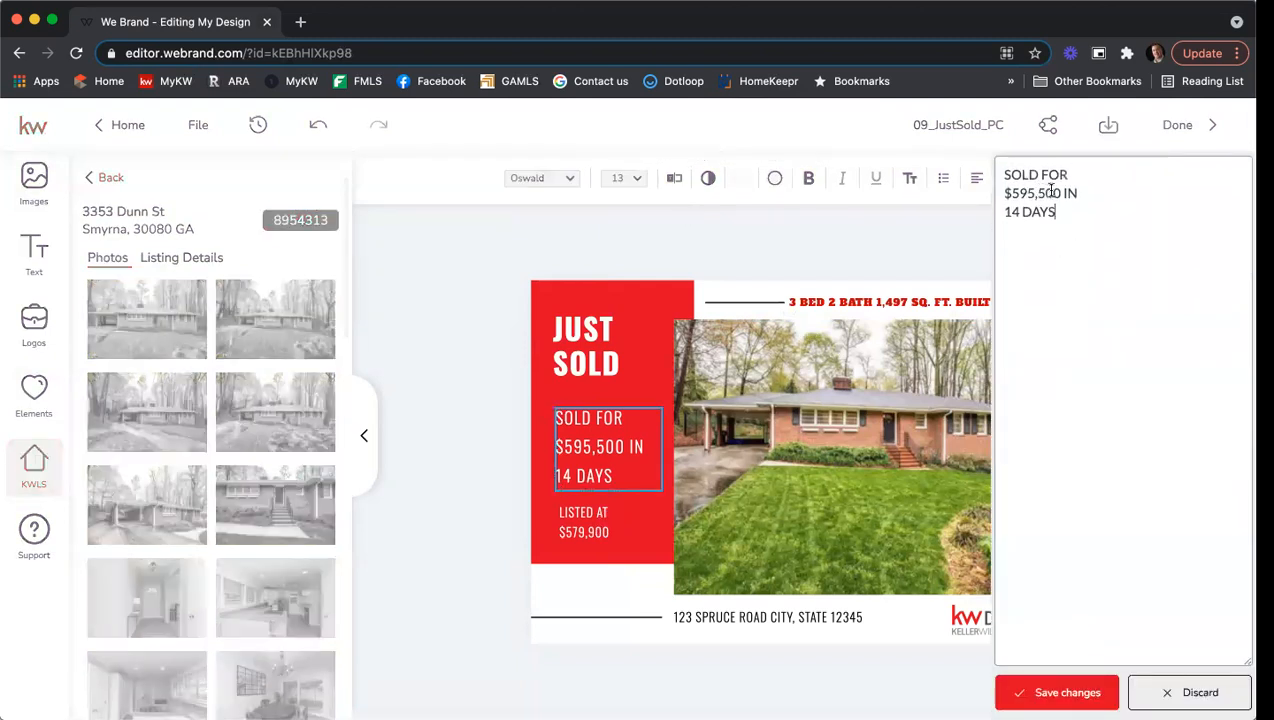
{"action": "left_click_drag", "start_coordinate": [1052, 191], "coordinate": [1013, 190]}
{"action": "type", "text": "425,000"}
{"action": "left_click_drag", "start_coordinate": [1020, 210], "coordinate": [952, 212]}
{"action": "type", "text": "2"}
{"action": "left_click", "coordinate": [1057, 692]}
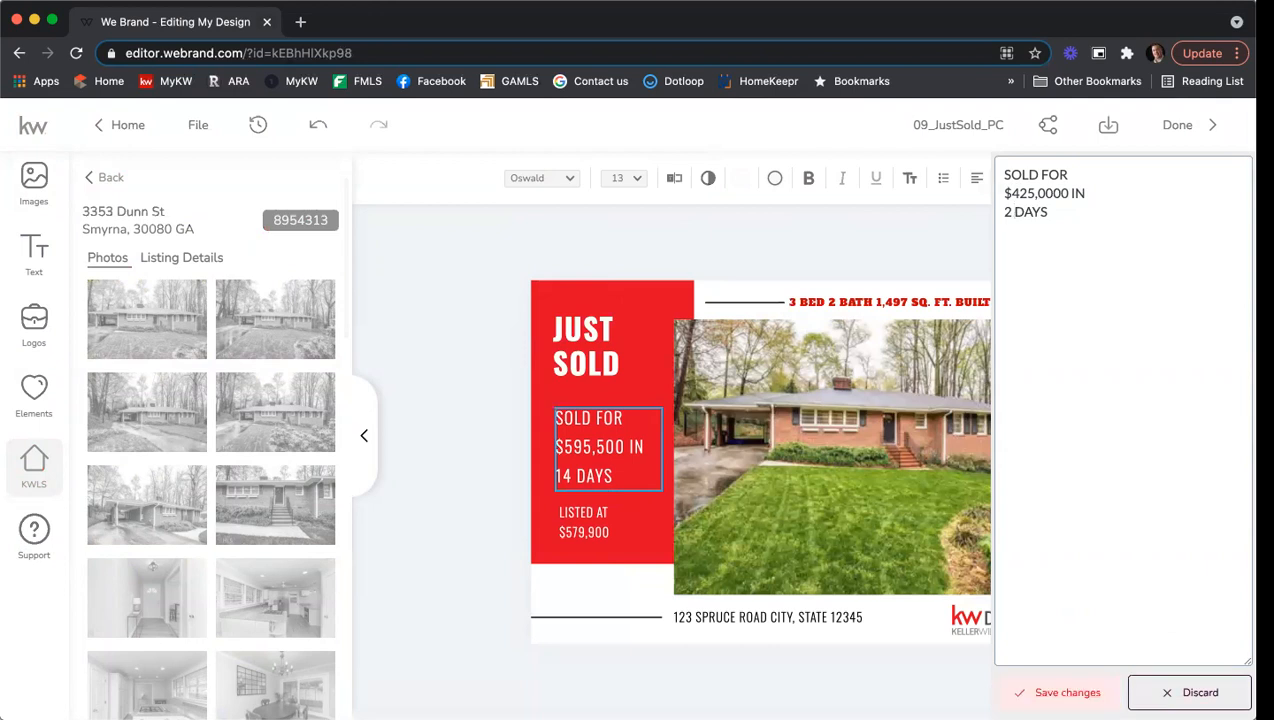
{"action": "left_click", "coordinate": [742, 618]}
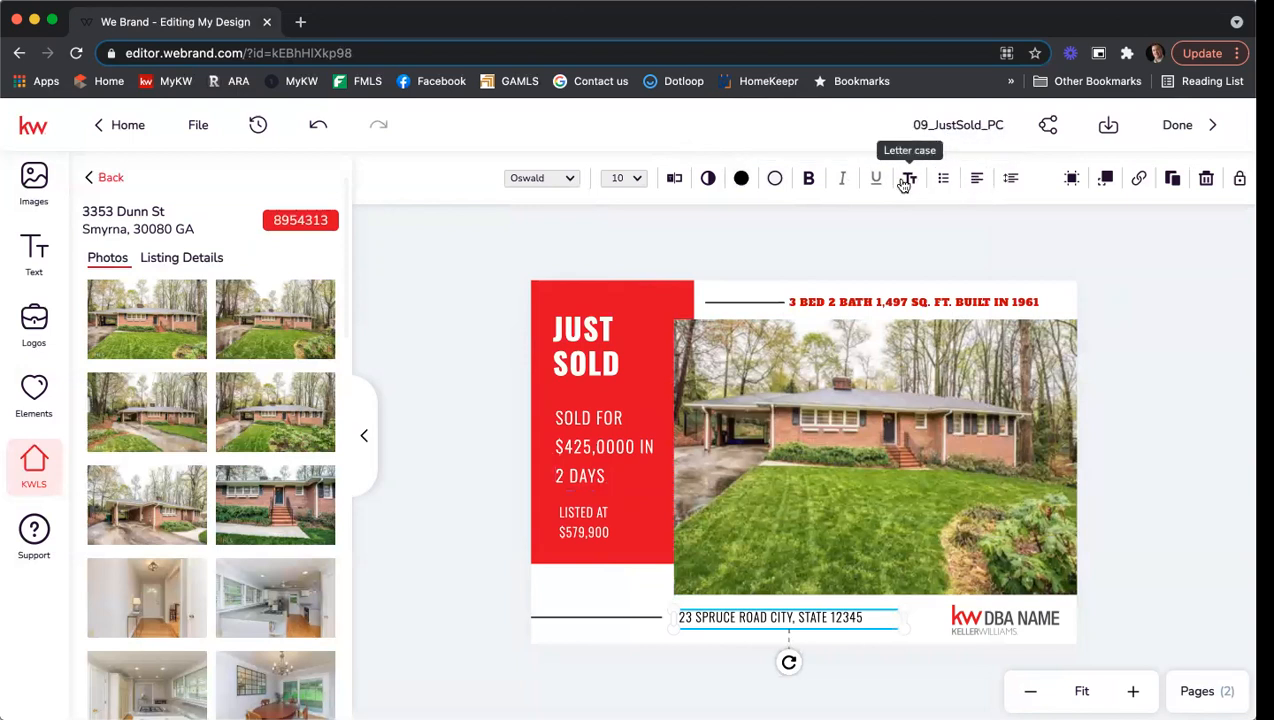
Replace the '123 SPRUCE ROAD' placeholder with the sold listing's full street address and save.
{"action": "left_click", "coordinate": [674, 178]}
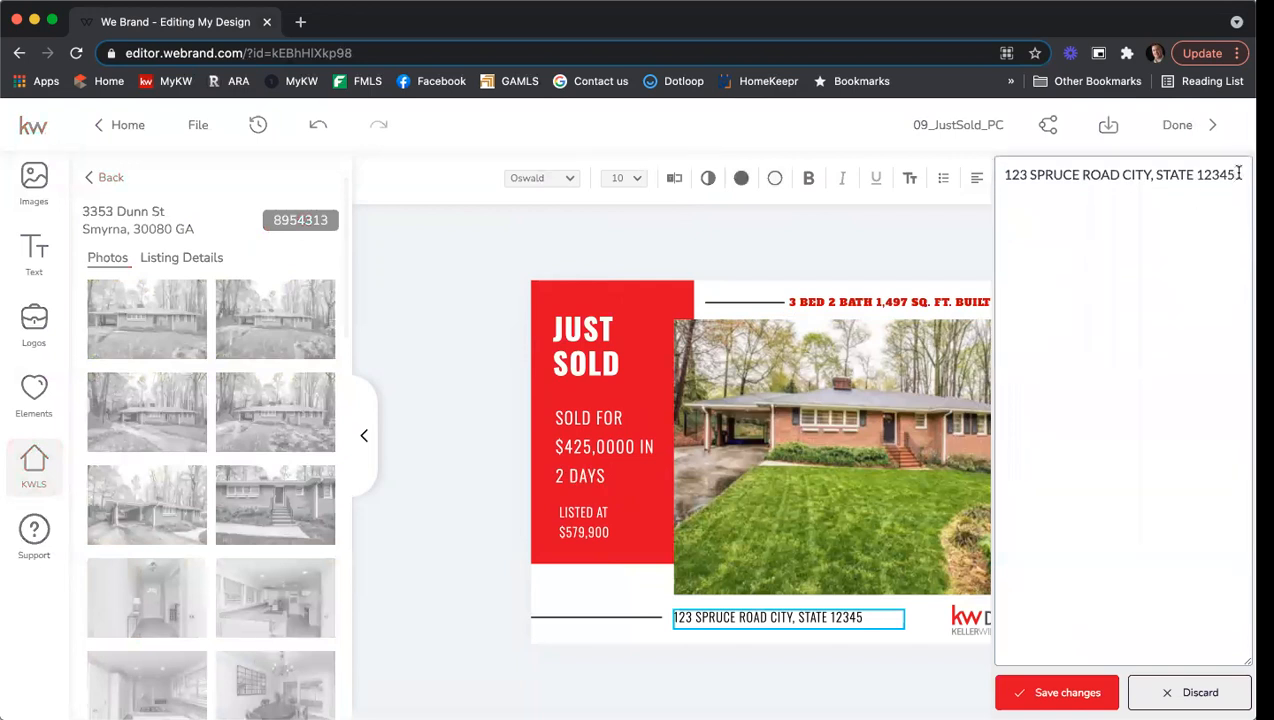
{"action": "left_click_drag", "start_coordinate": [1239, 174], "coordinate": [797, 182]}
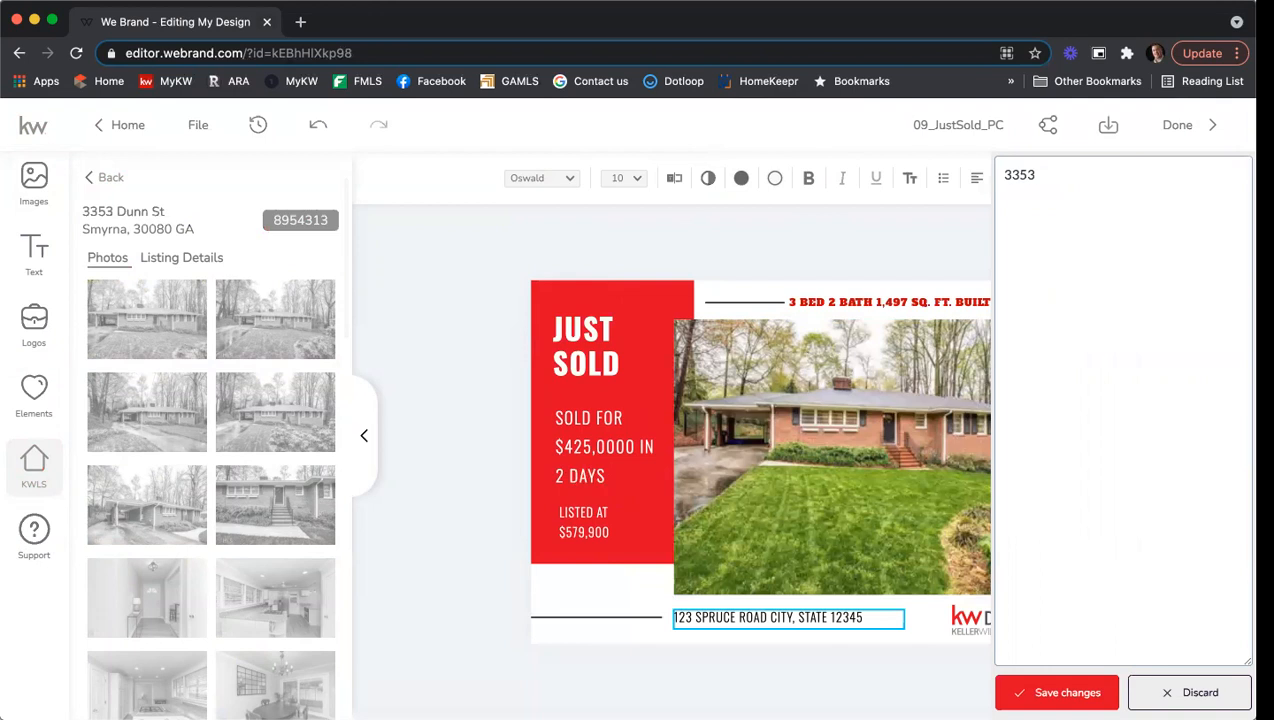
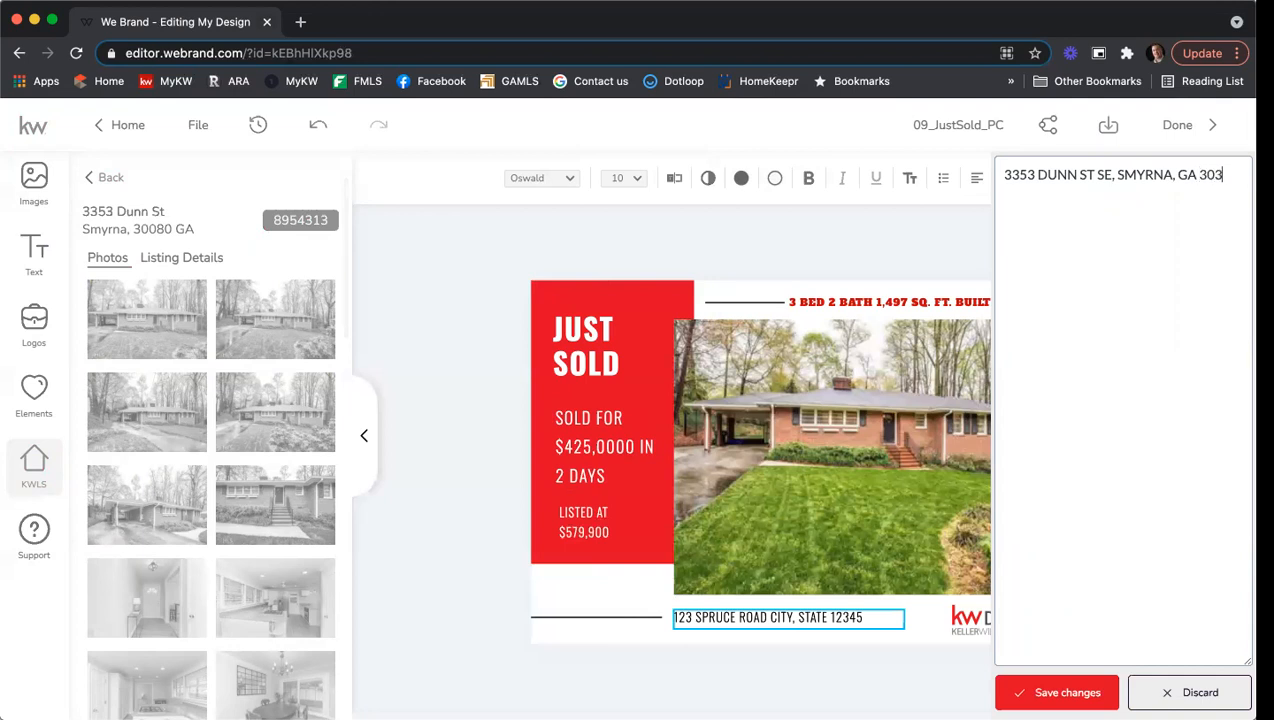
{"action": "left_click", "coordinate": [1060, 692]}
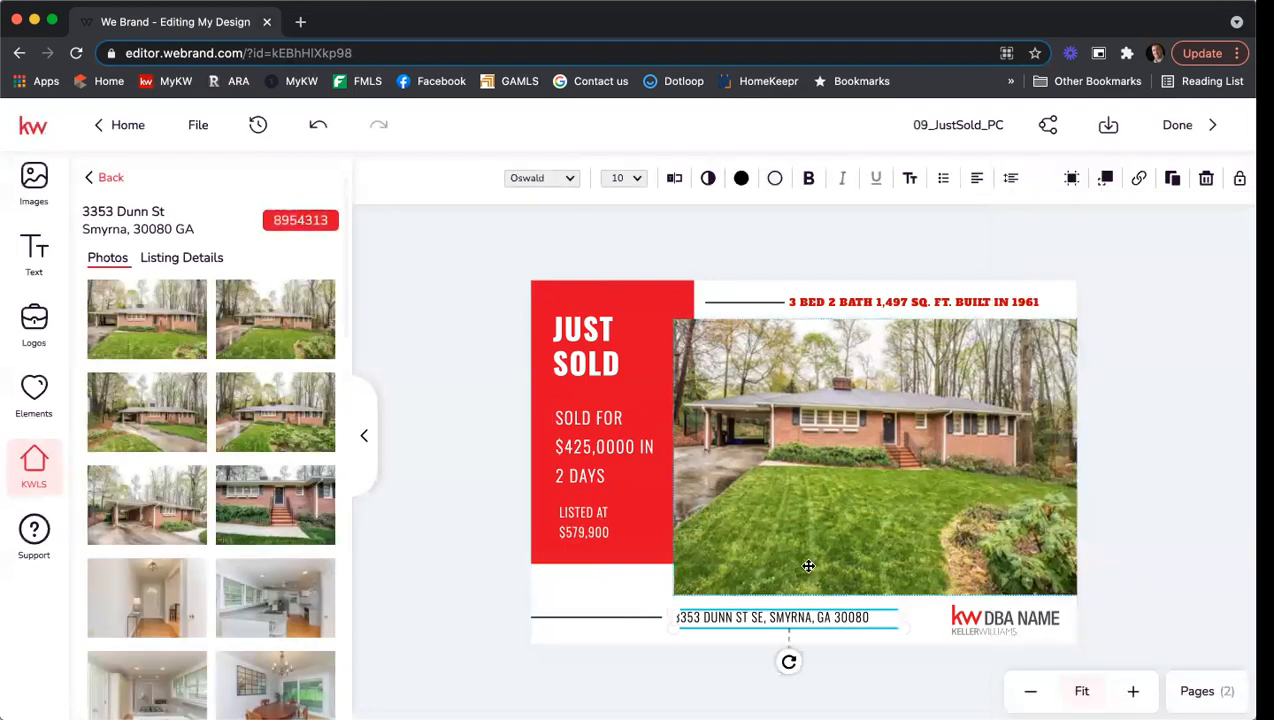
Replace the KW DBA NAME logo with the First Atlanta logo, enlarged and nudged into place.
{"action": "left_click", "coordinate": [1010, 619]}
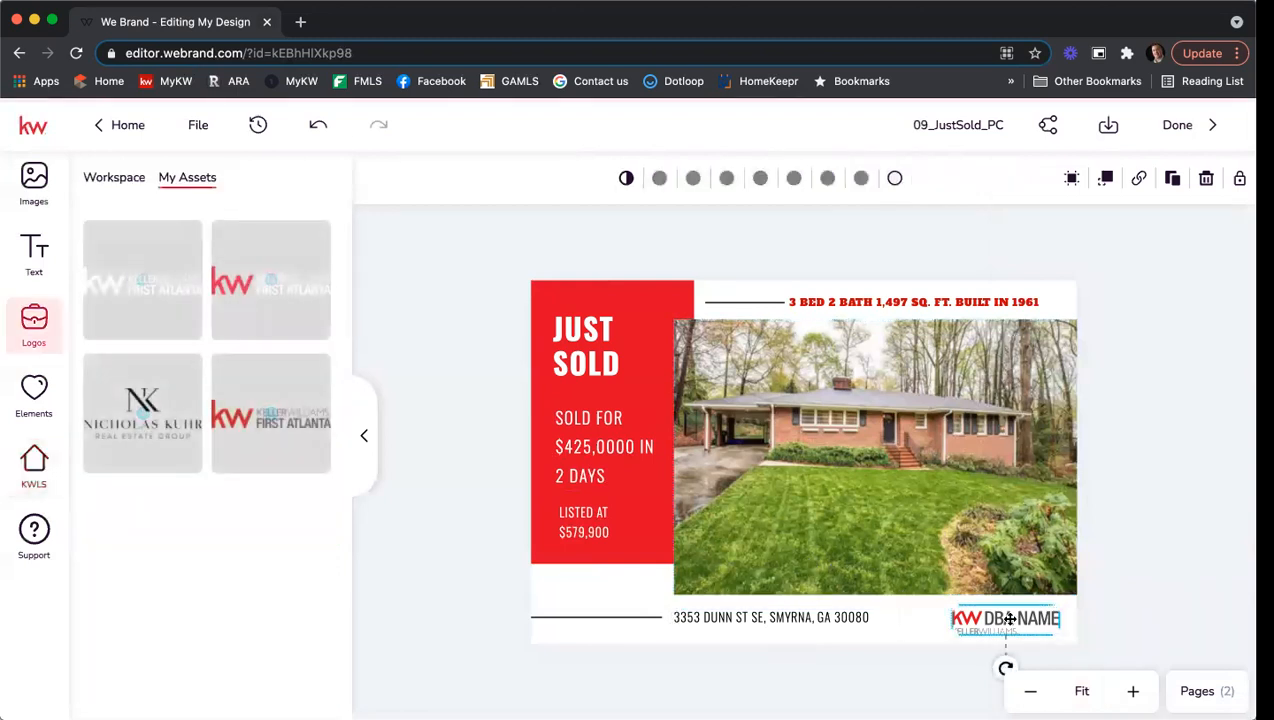
{"action": "mouse_move", "coordinate": [326, 453]}
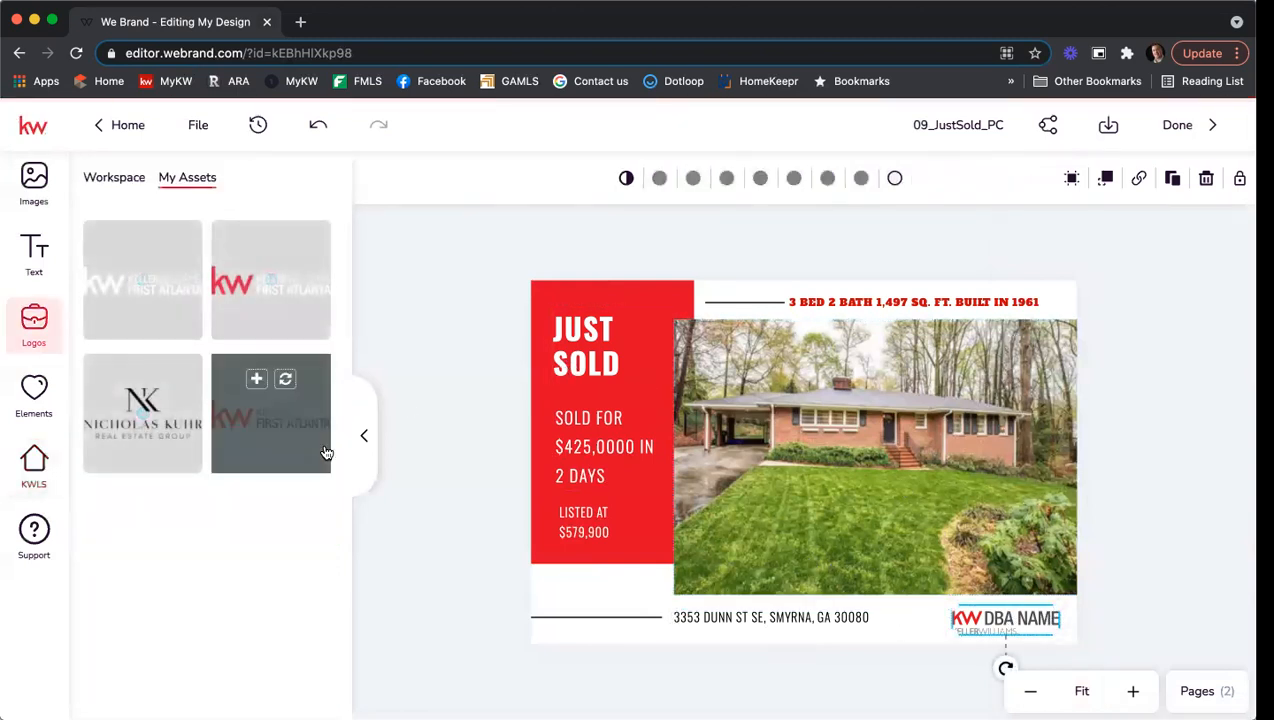
{"action": "left_click", "coordinate": [285, 379]}
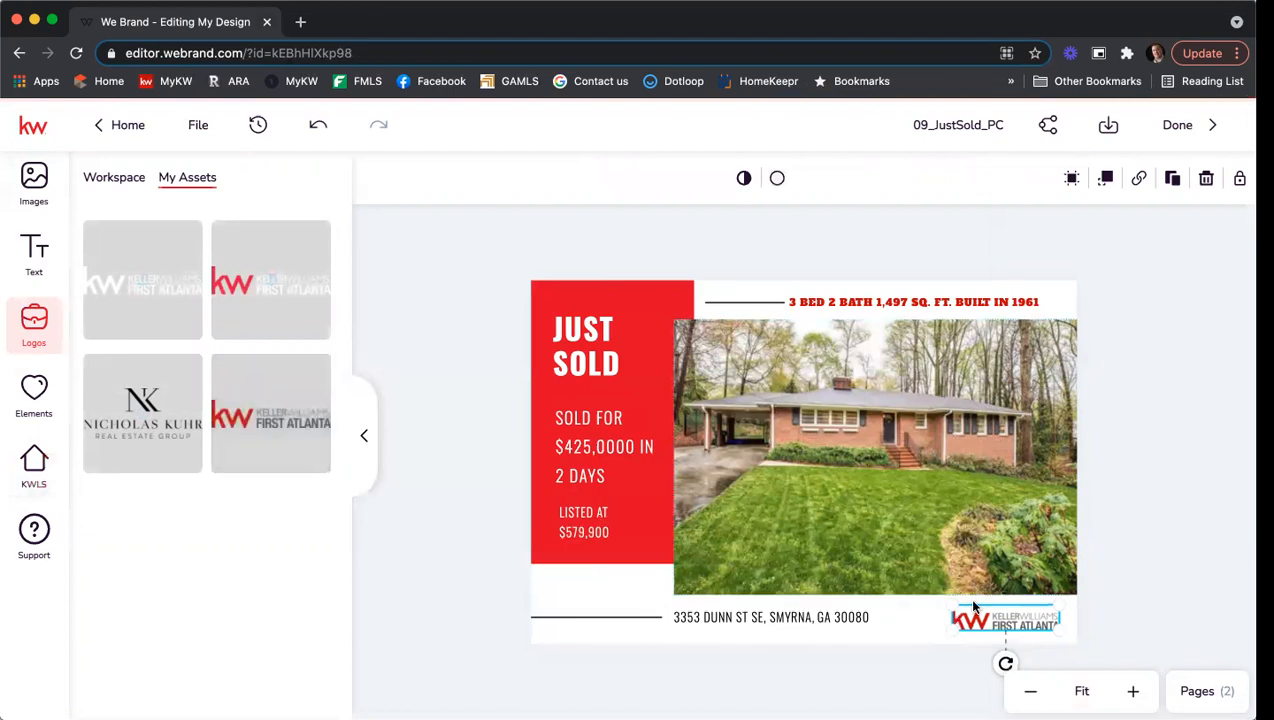
{"action": "left_click_drag", "start_coordinate": [953, 600], "coordinate": [901, 583]}
{"action": "left_click_drag", "start_coordinate": [995, 610], "coordinate": [1004, 614]}
{"action": "left_click", "coordinate": [1178, 527]}
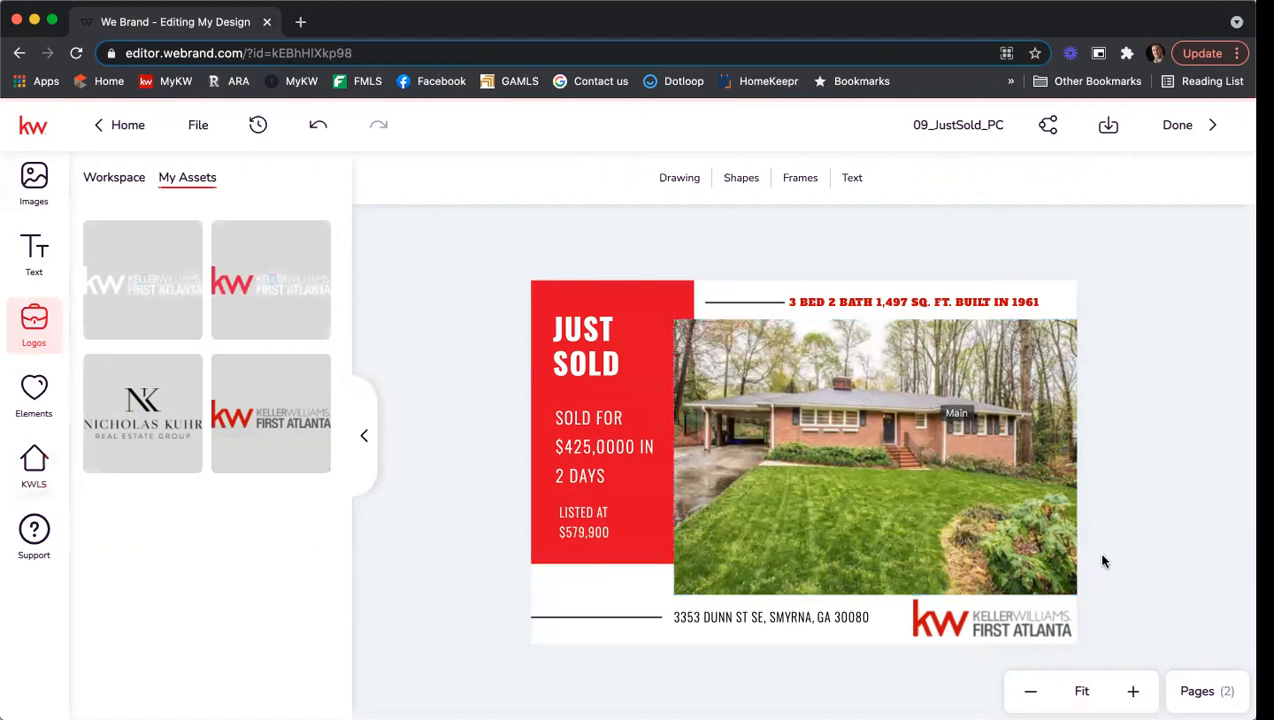
Switch the editor to the postcard's second page.
{"action": "left_click", "coordinate": [1200, 691]}
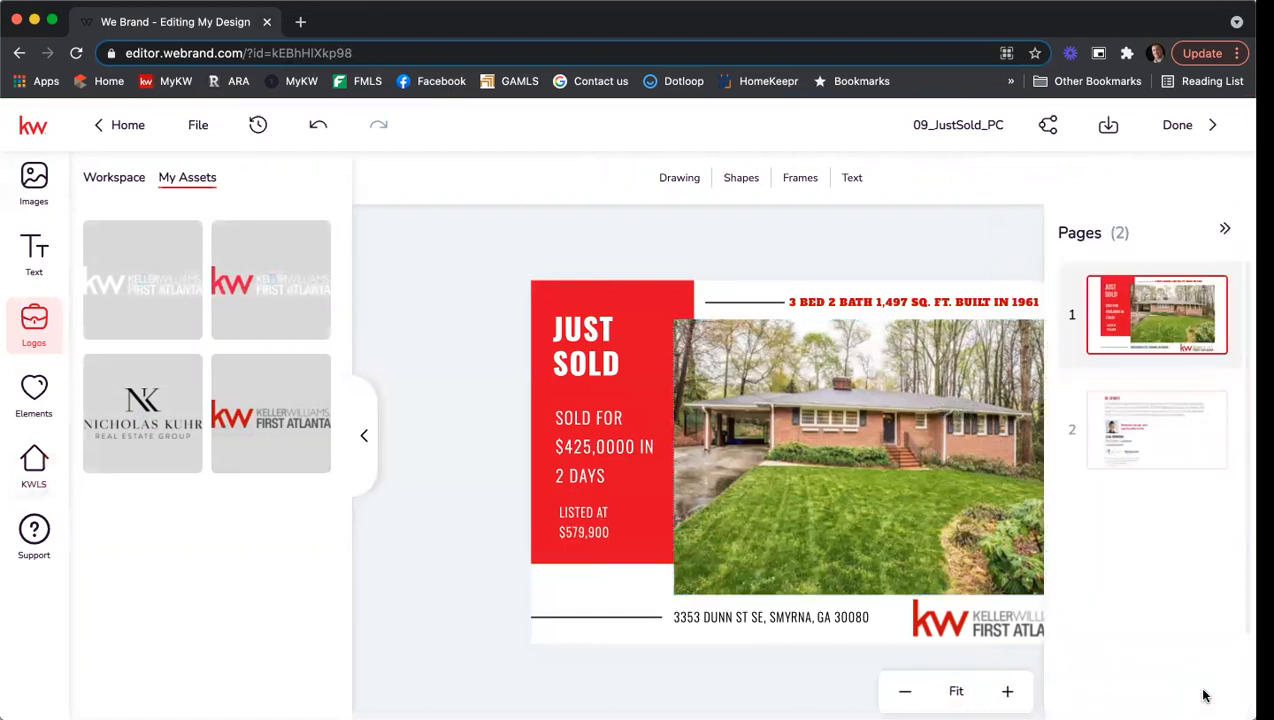
{"action": "left_click", "coordinate": [1186, 430]}
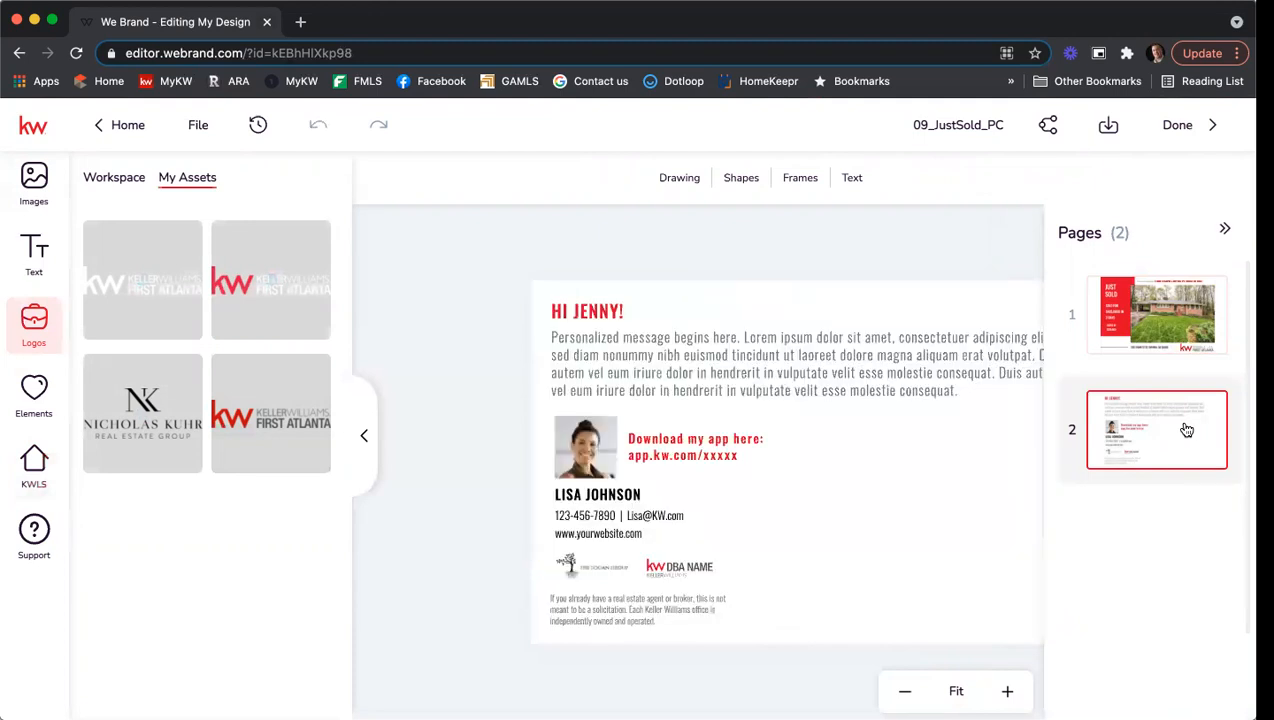
{"action": "left_click", "coordinate": [1222, 230]}
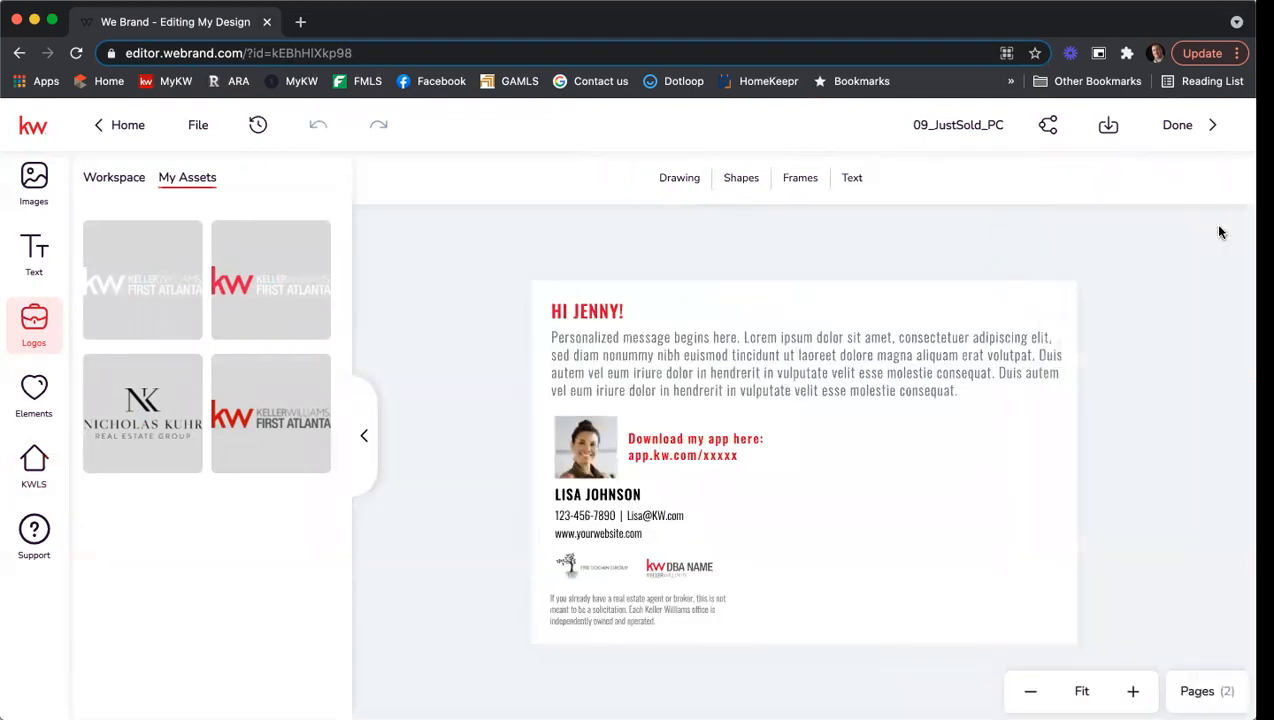
Delete the greeting heading's text at the top of page 2.
{"action": "left_click", "coordinate": [612, 309]}
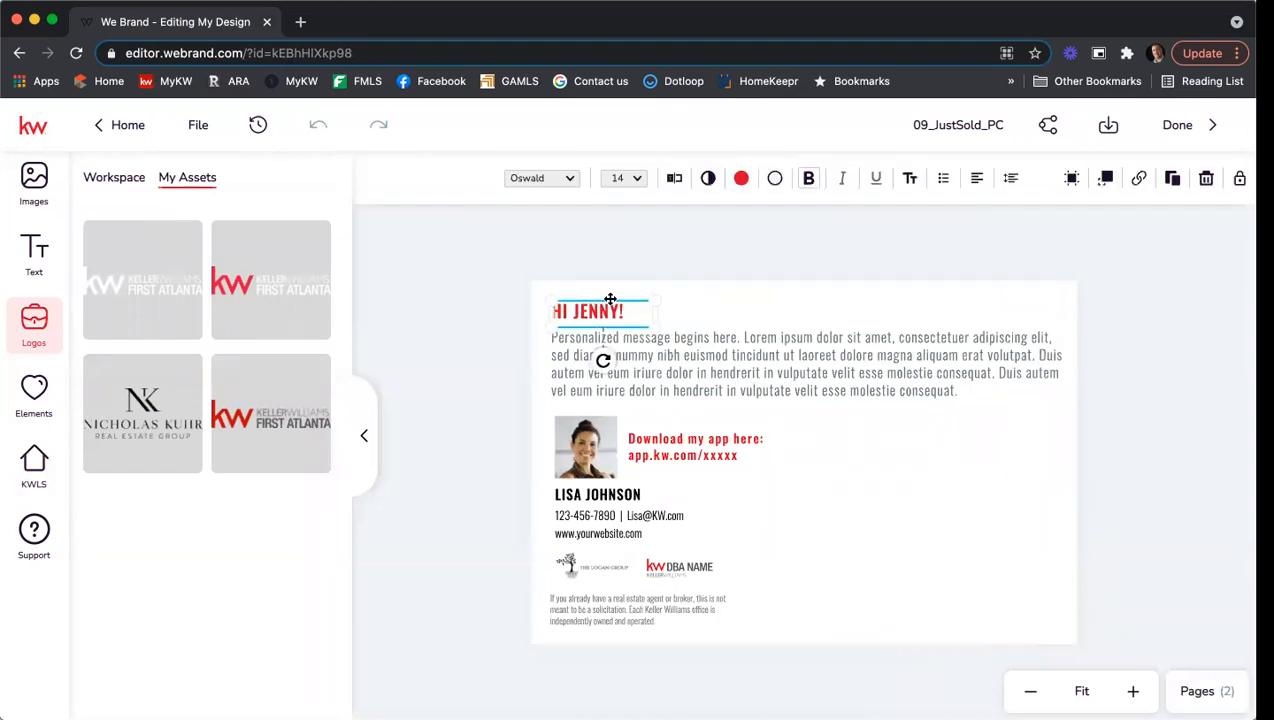
{"action": "double_click", "coordinate": [614, 313]}
{"action": "key", "text": "BackSpace"}
{"action": "left_click", "coordinate": [706, 377]}
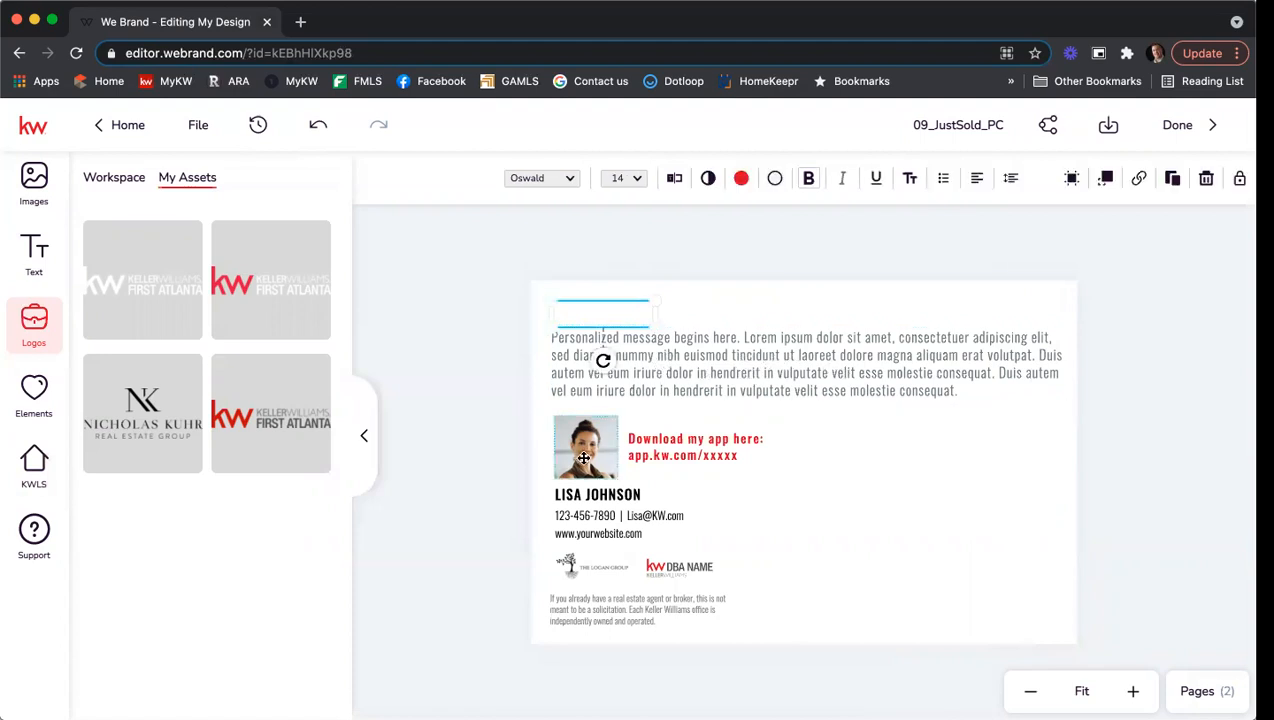
{"action": "left_click", "coordinate": [581, 458]}
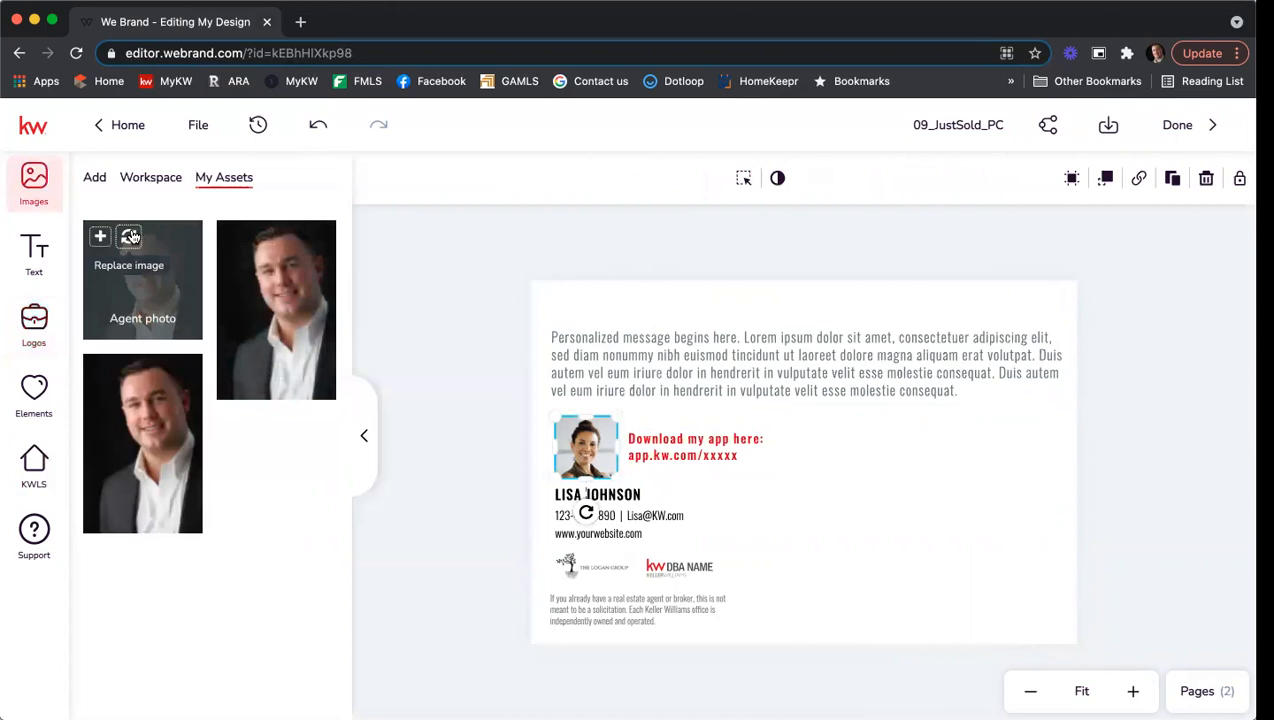
Swap the agent photo for the man's headshot and delete the team logo.
{"action": "left_click", "coordinate": [129, 237]}
{"action": "left_click", "coordinate": [594, 566]}
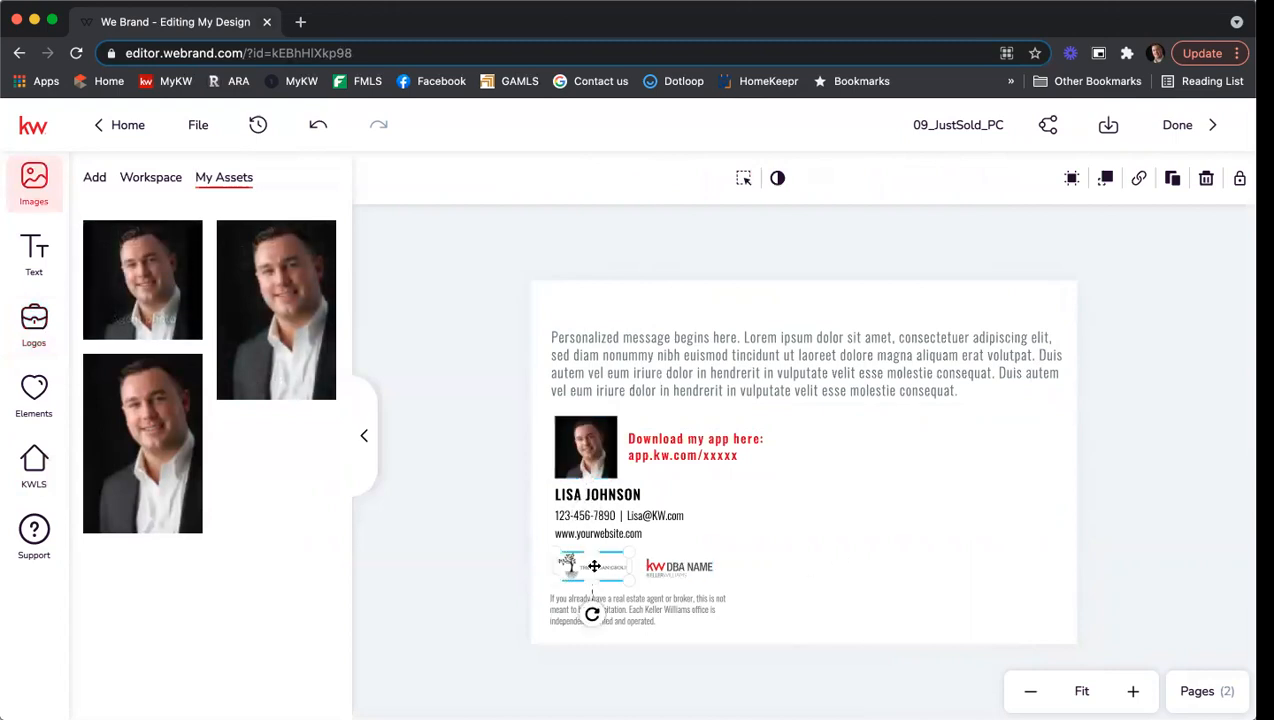
{"action": "key", "text": "Delete"}
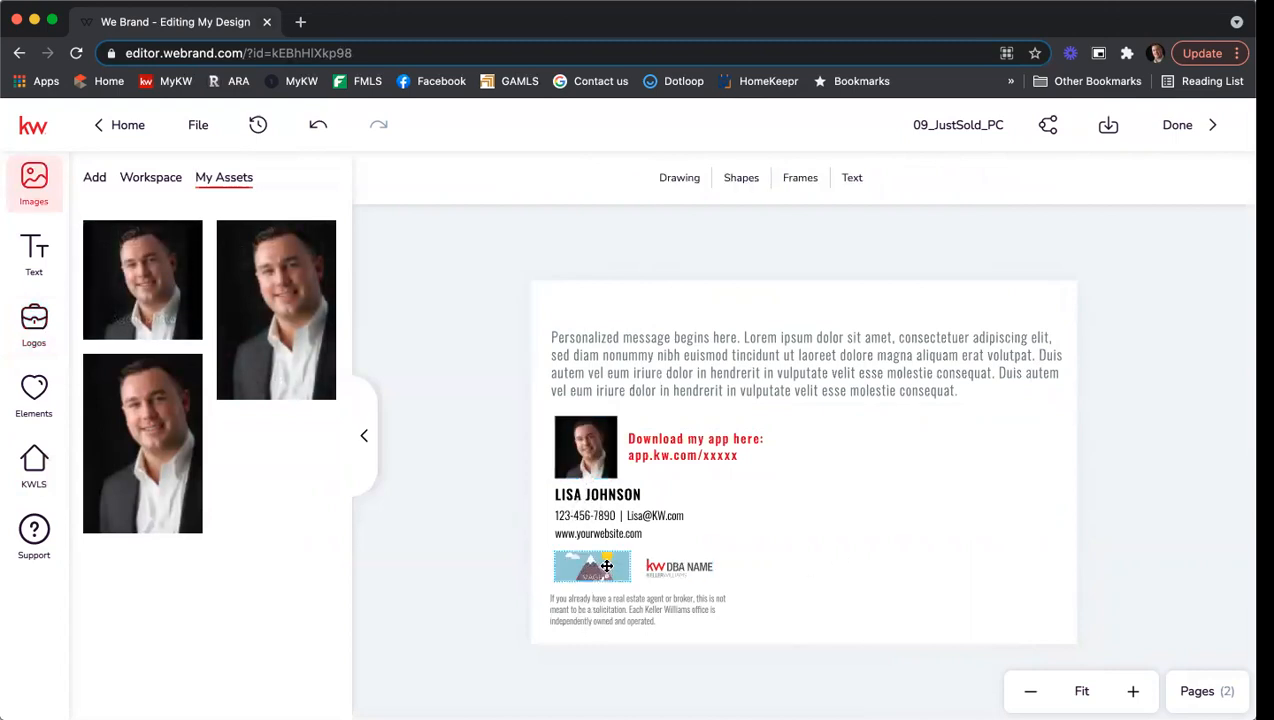
Replace the KW DBA logo with the First Atlanta logo, enlarged to about 110 px wide.
{"action": "left_click", "coordinate": [654, 566]}
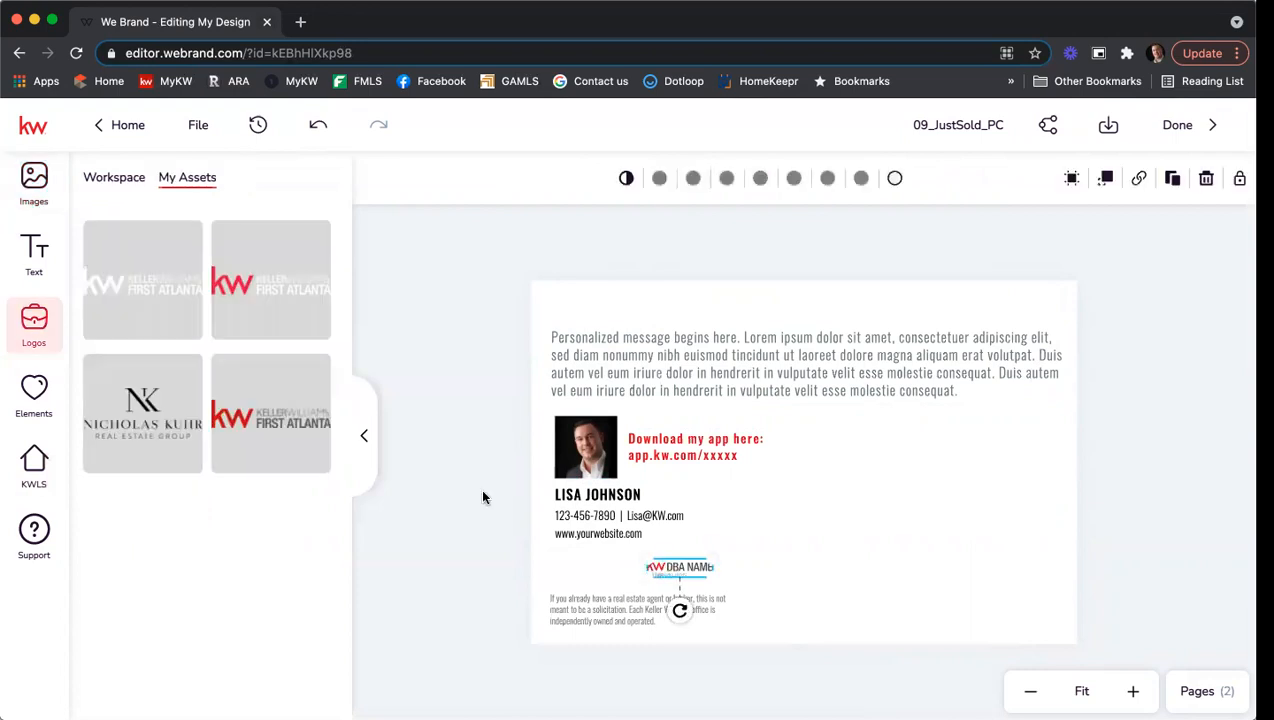
{"action": "mouse_move", "coordinate": [283, 419]}
{"action": "left_click", "coordinate": [288, 396]}
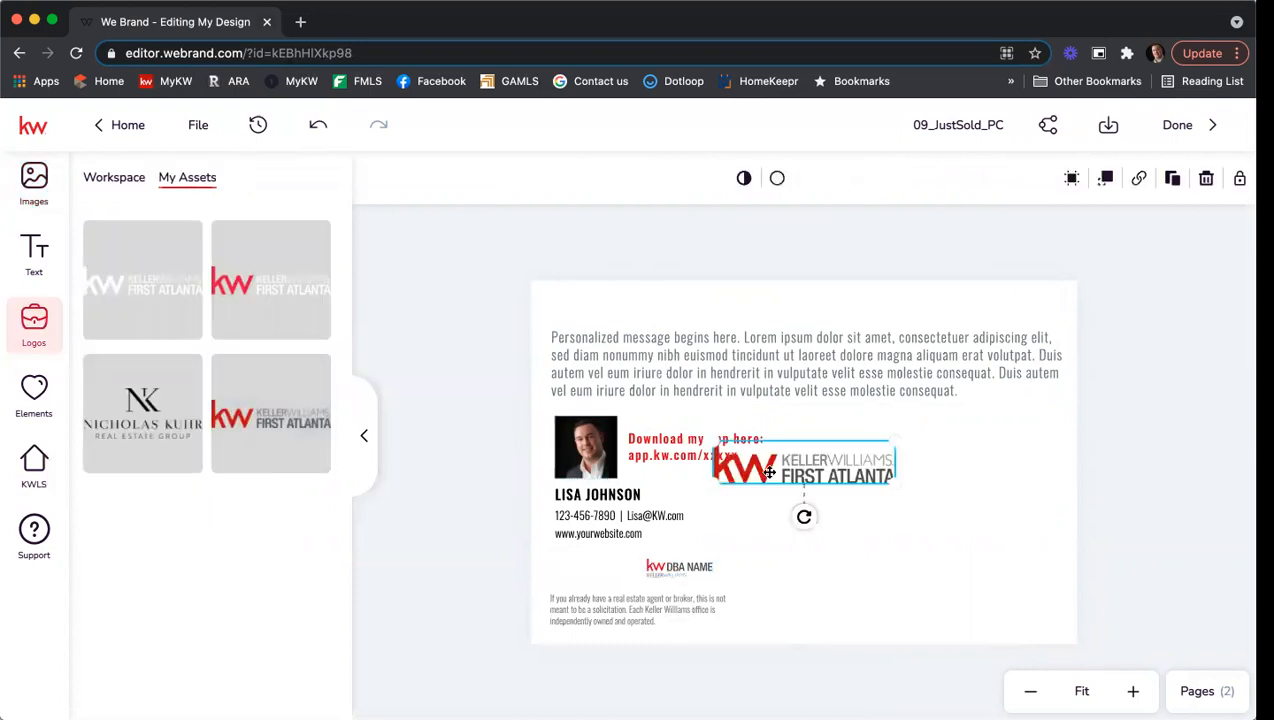
{"action": "key", "text": "Delete"}
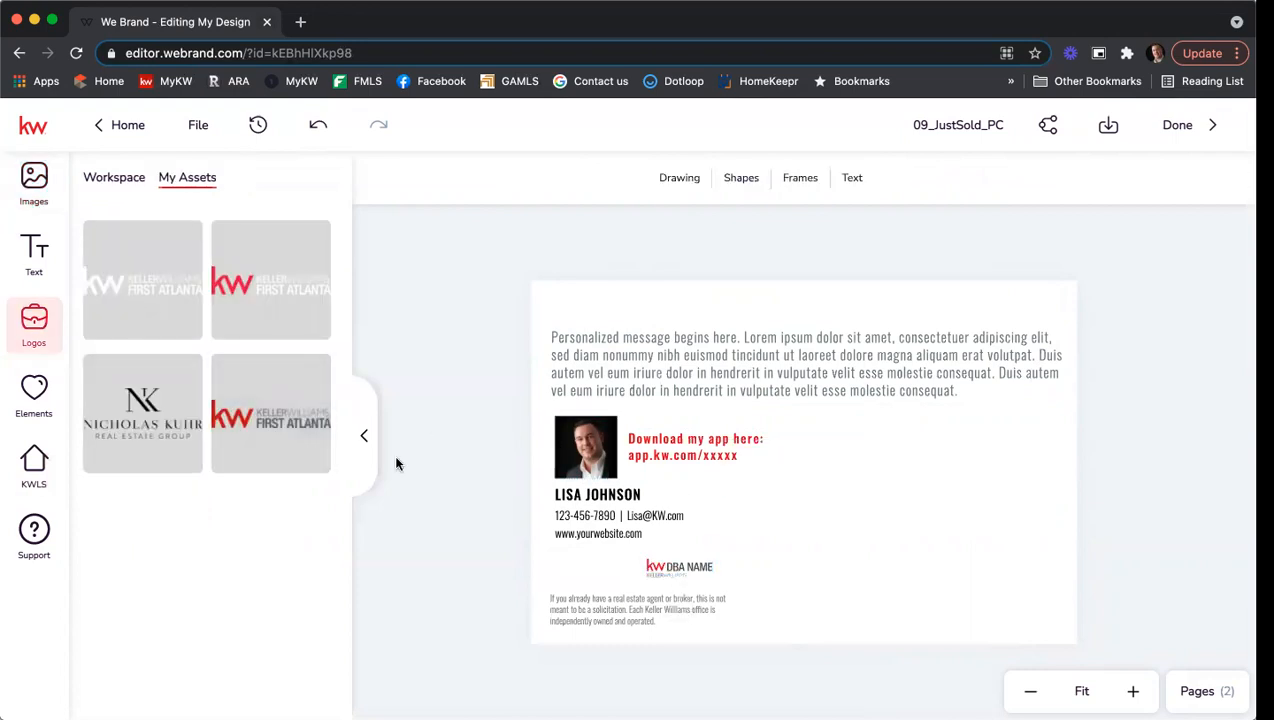
{"action": "left_click", "coordinate": [656, 564]}
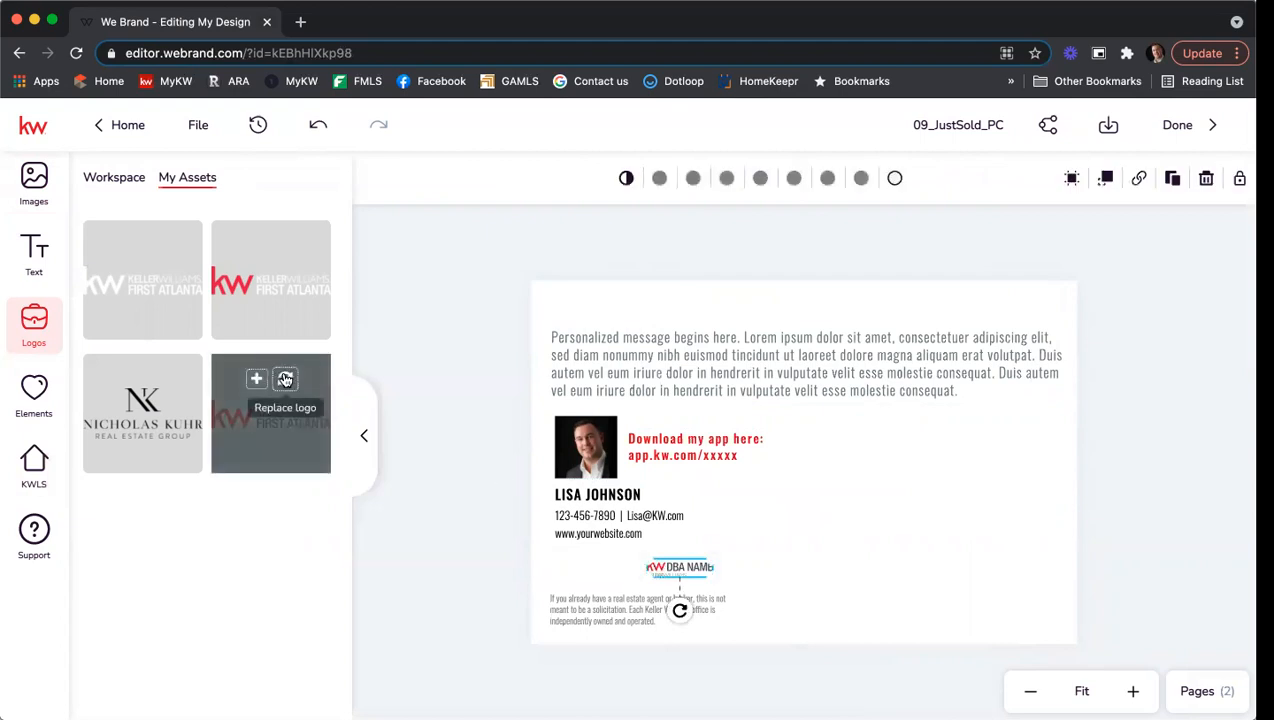
{"action": "left_click", "coordinate": [285, 378]}
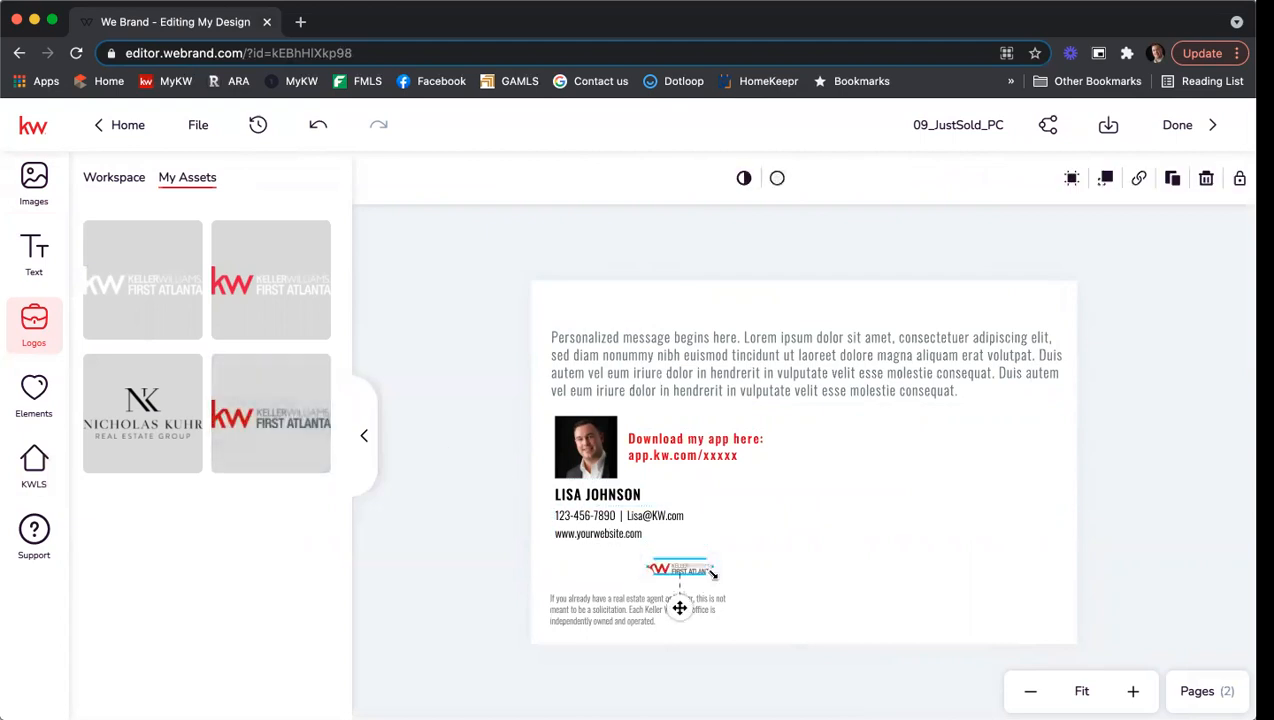
{"action": "left_click_drag", "start_coordinate": [711, 559], "coordinate": [617, 557]}
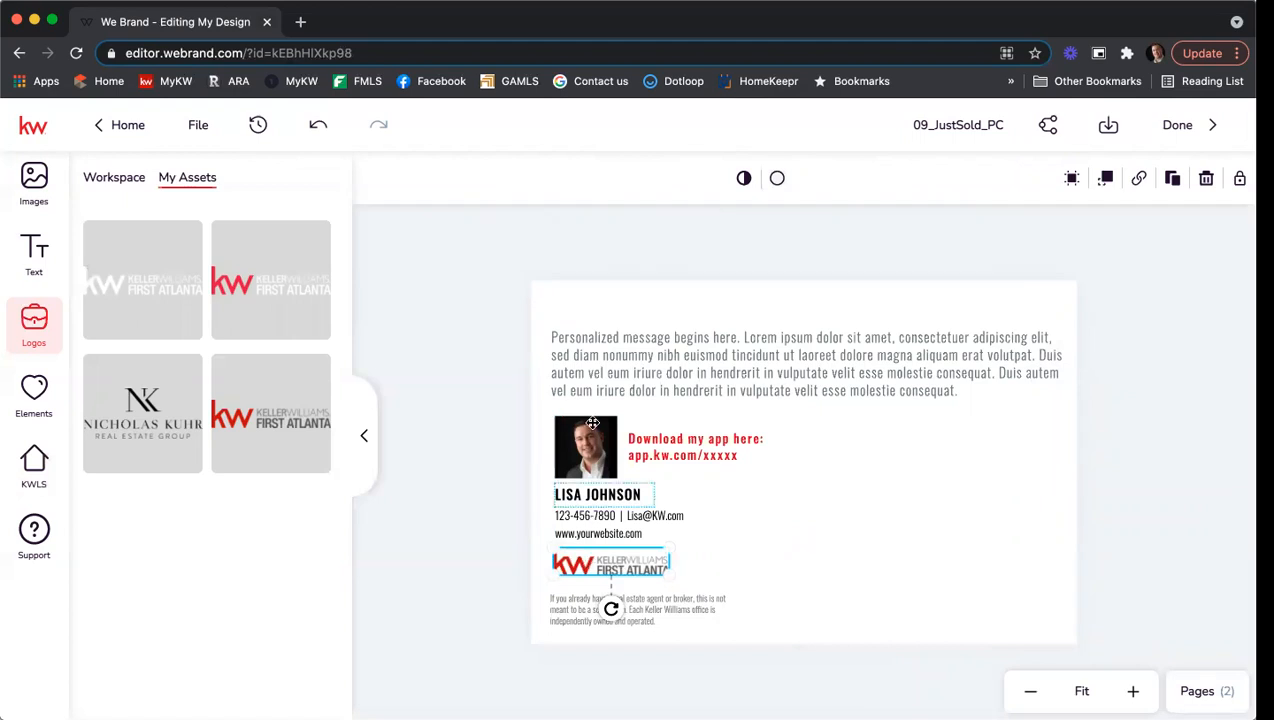
{"action": "left_click", "coordinate": [667, 389]}
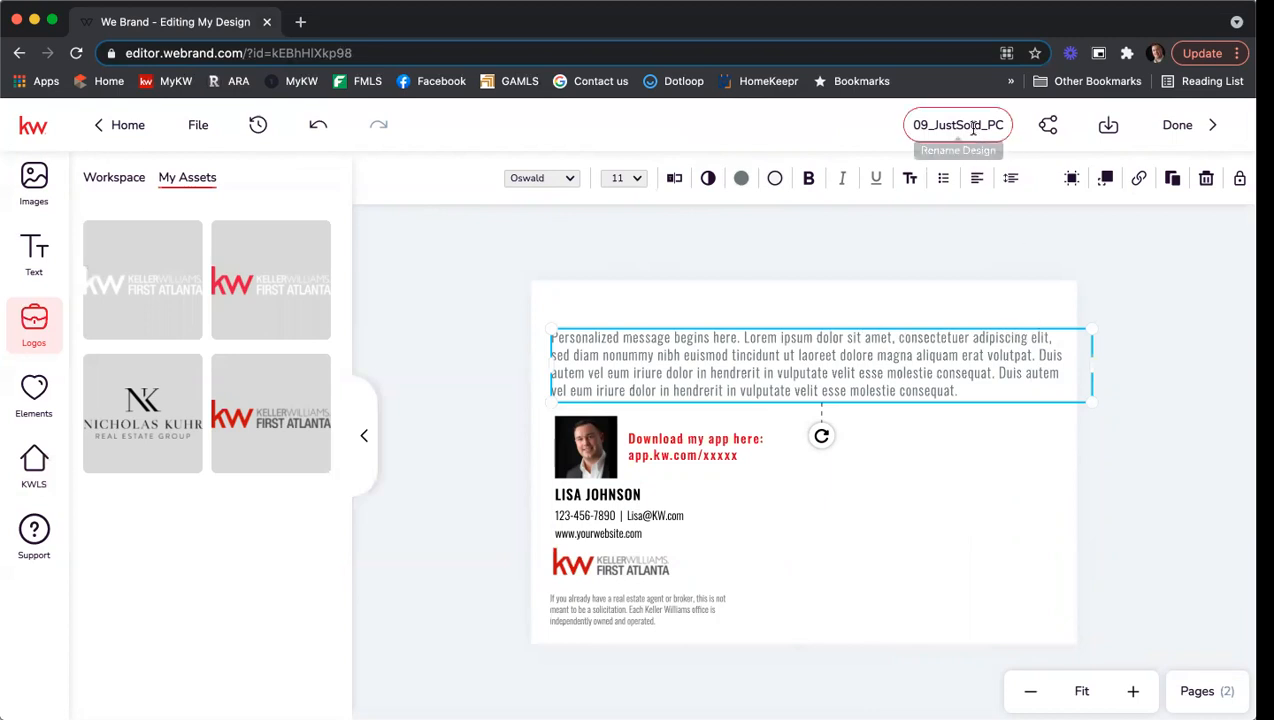
Rename the design to 'Just Sold Training 7/15'.
{"action": "left_click", "coordinate": [973, 127]}
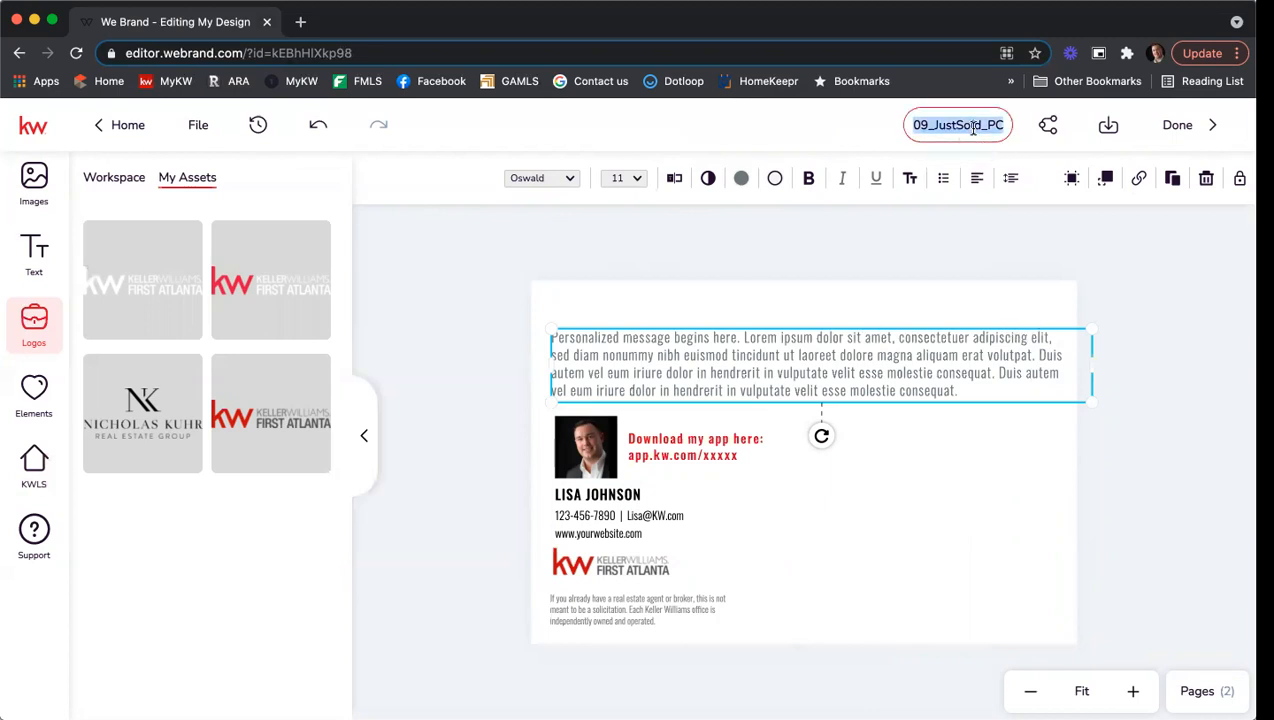
{"action": "type", "text": "JUST D"}
{"action": "key", "text": "BackSpace"}
{"action": "key", "text": "BackSpace"}
{"action": "key", "text": "BackSpace"}
{"action": "key", "text": "BackSpace"}
{"action": "key", "text": "BackSpace"}
{"action": "type", "text": "ust Sold Training 7/15"}
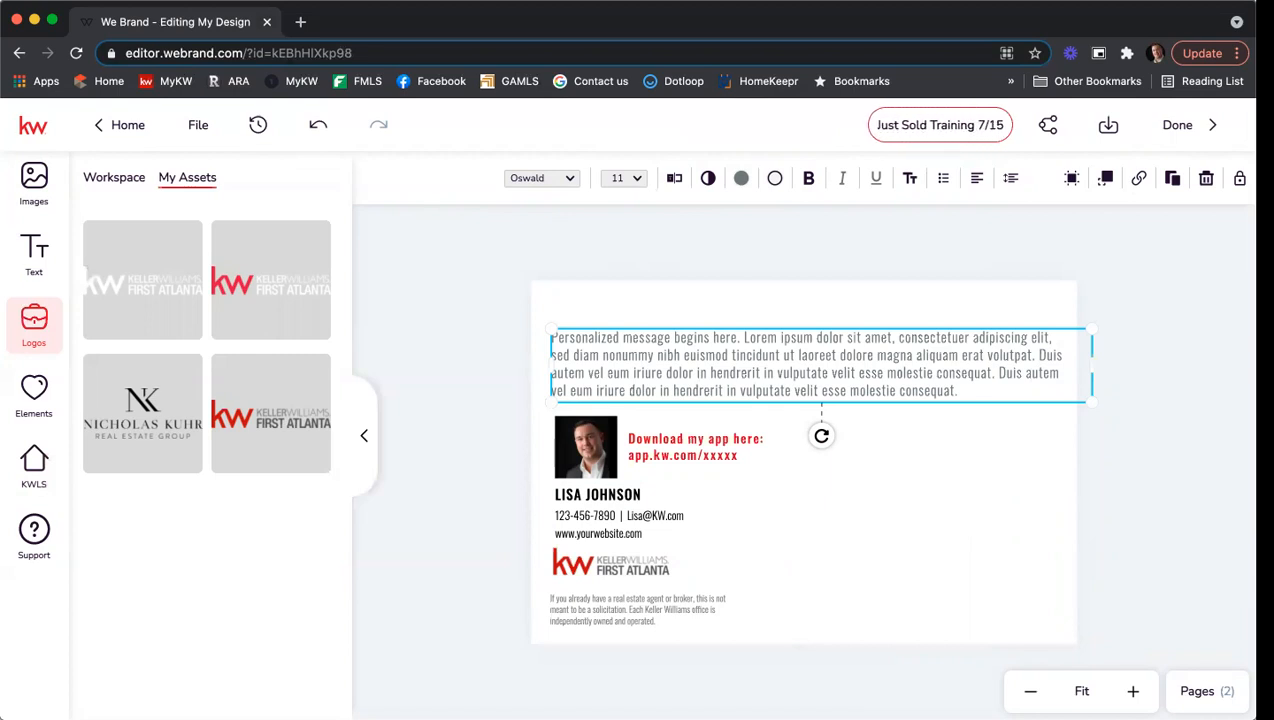
{"action": "key", "text": "Return"}
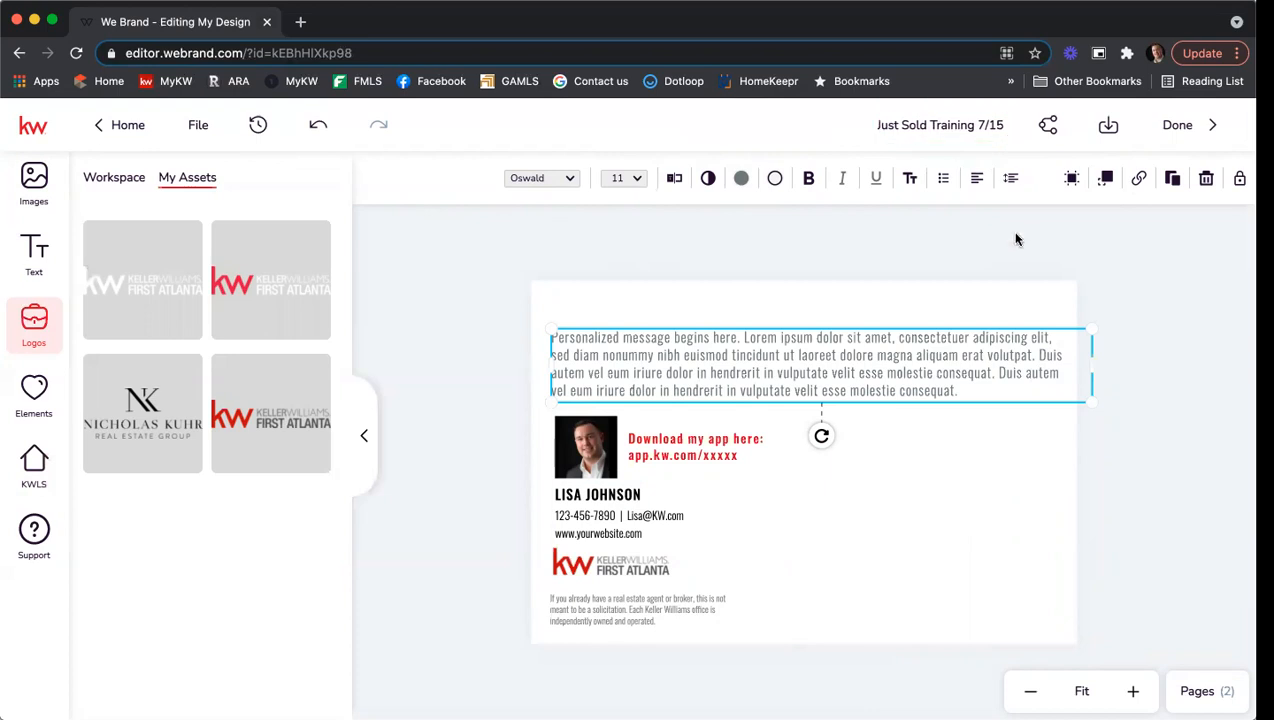
Download only page 1 as a PDF for Printing with bleed included.
{"action": "left_click", "coordinate": [1109, 130]}
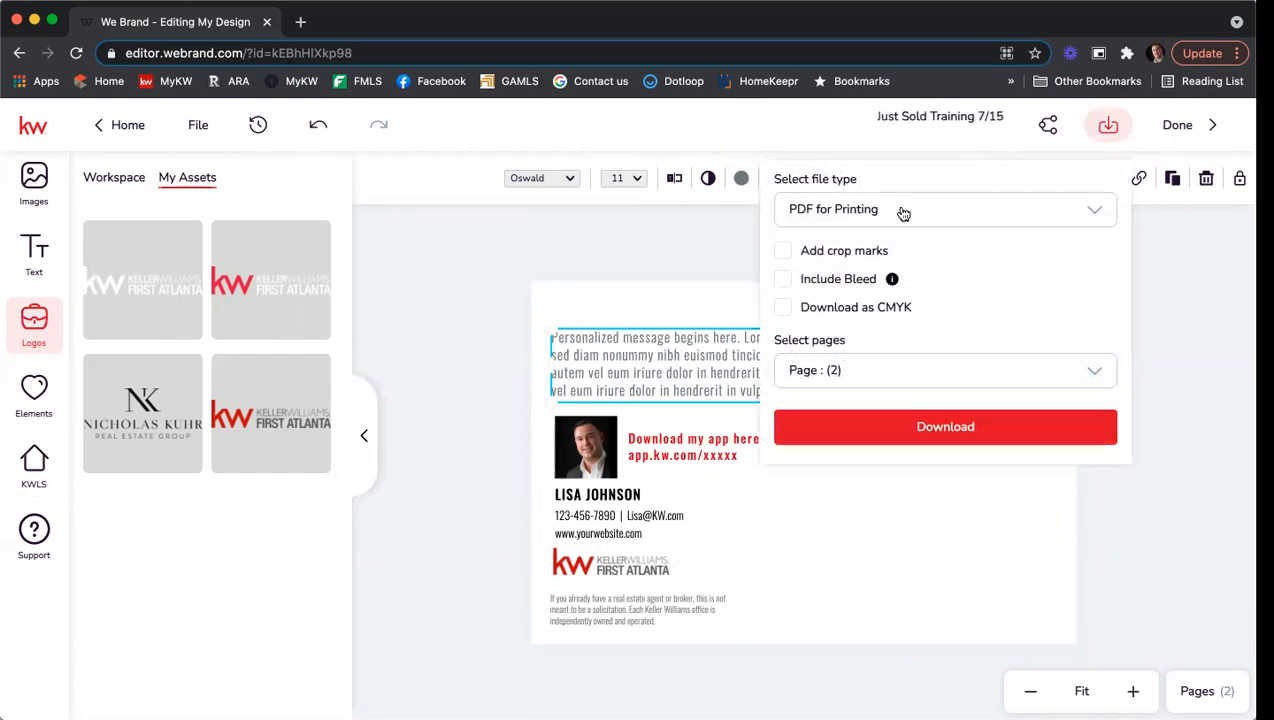
{"action": "left_click", "coordinate": [903, 214]}
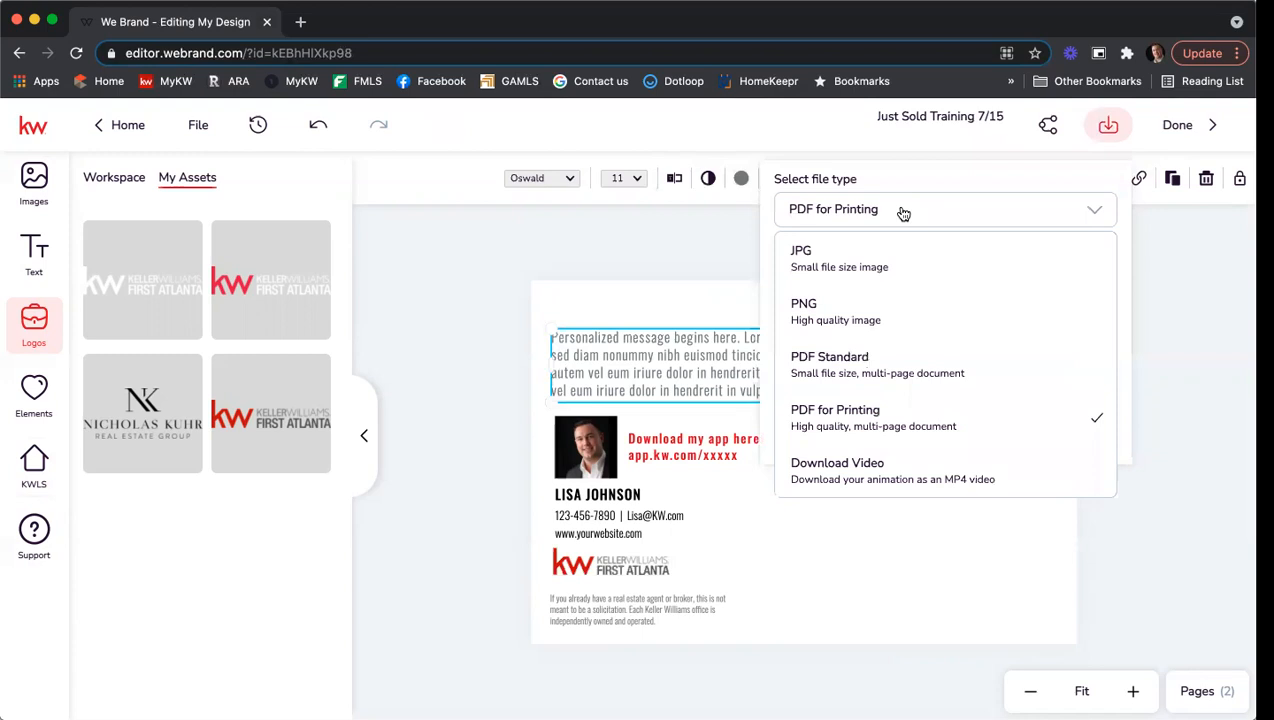
{"action": "left_click", "coordinate": [903, 214]}
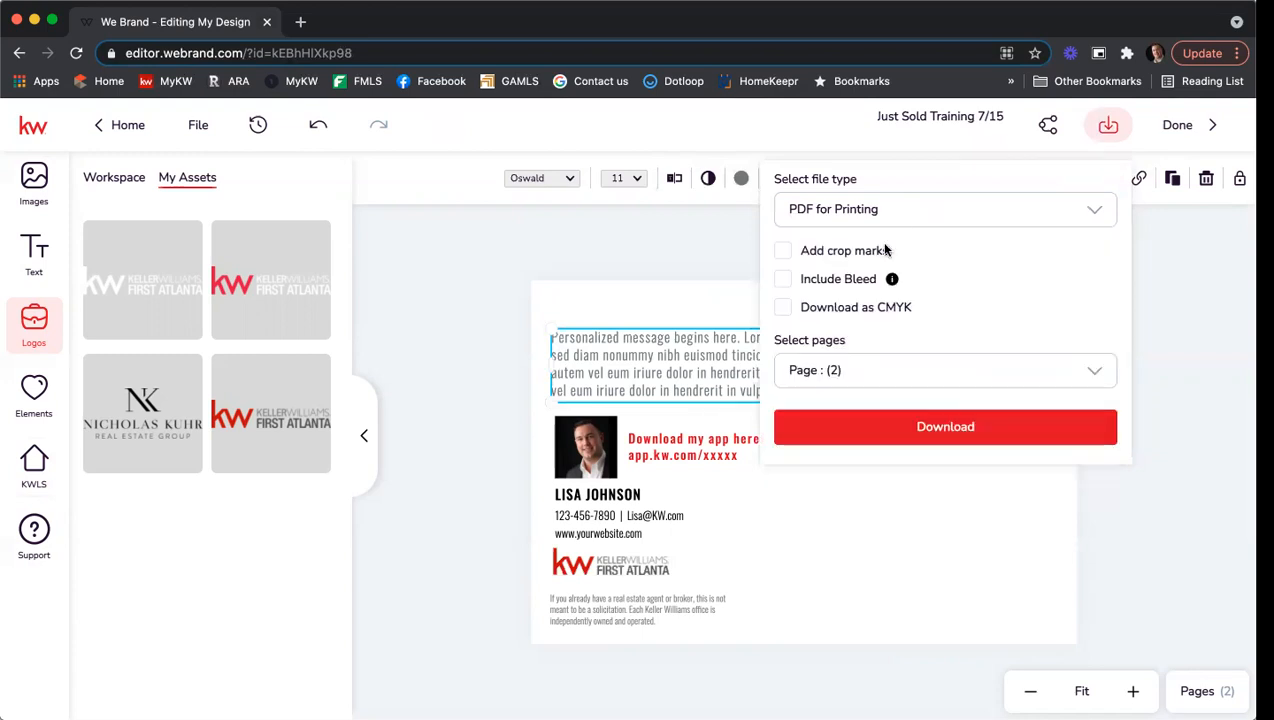
{"action": "left_click", "coordinate": [859, 373]}
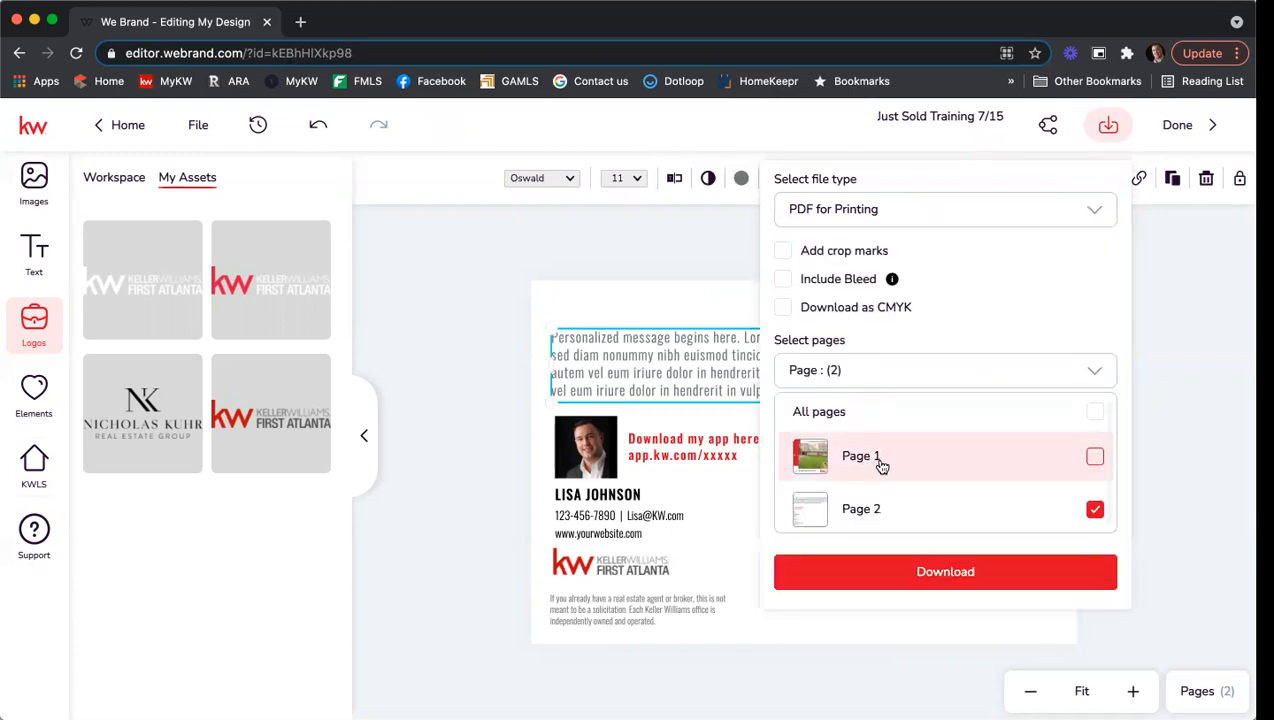
{"action": "left_click", "coordinate": [1094, 509]}
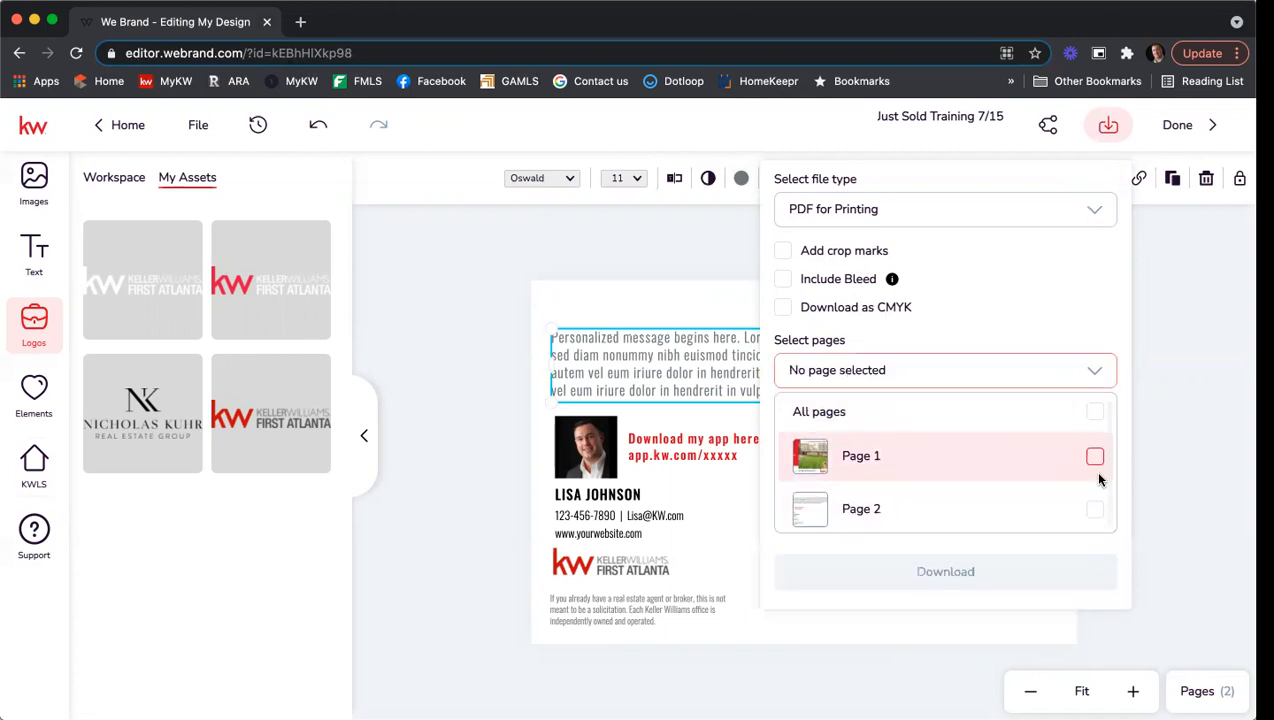
{"action": "left_click", "coordinate": [1095, 457]}
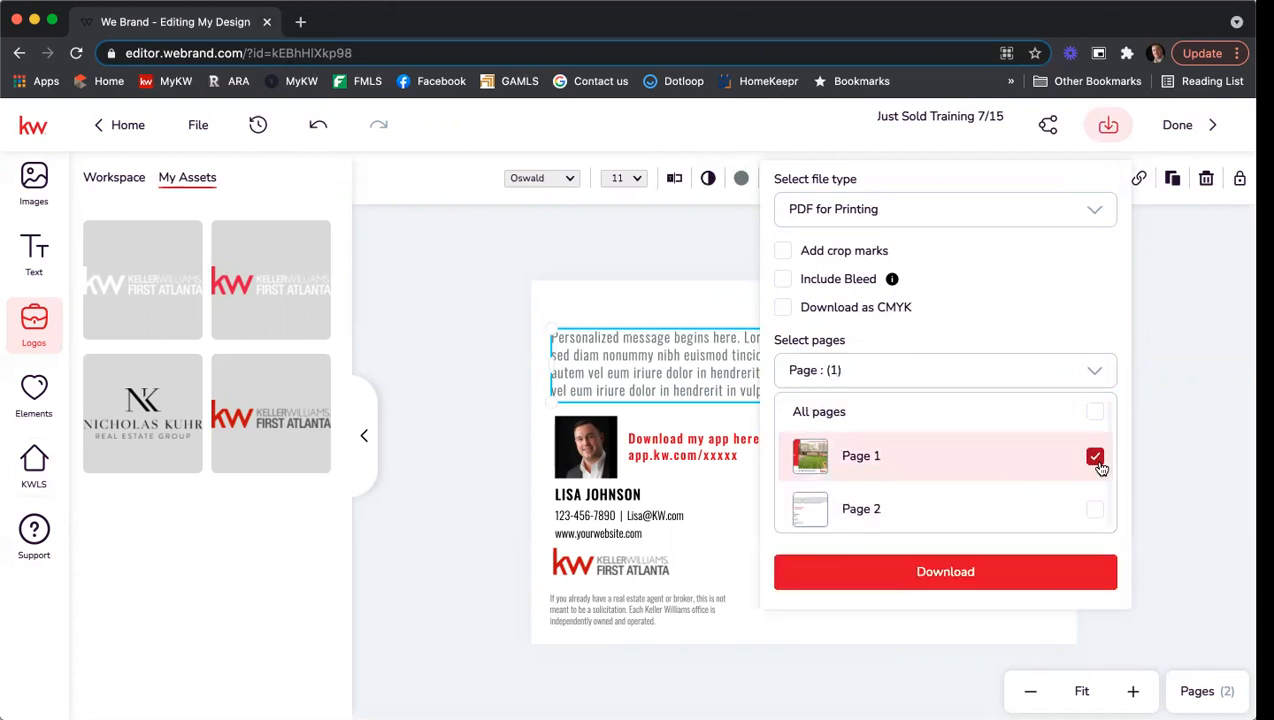
{"action": "left_click", "coordinate": [970, 212]}
{"action": "left_click", "coordinate": [950, 368]}
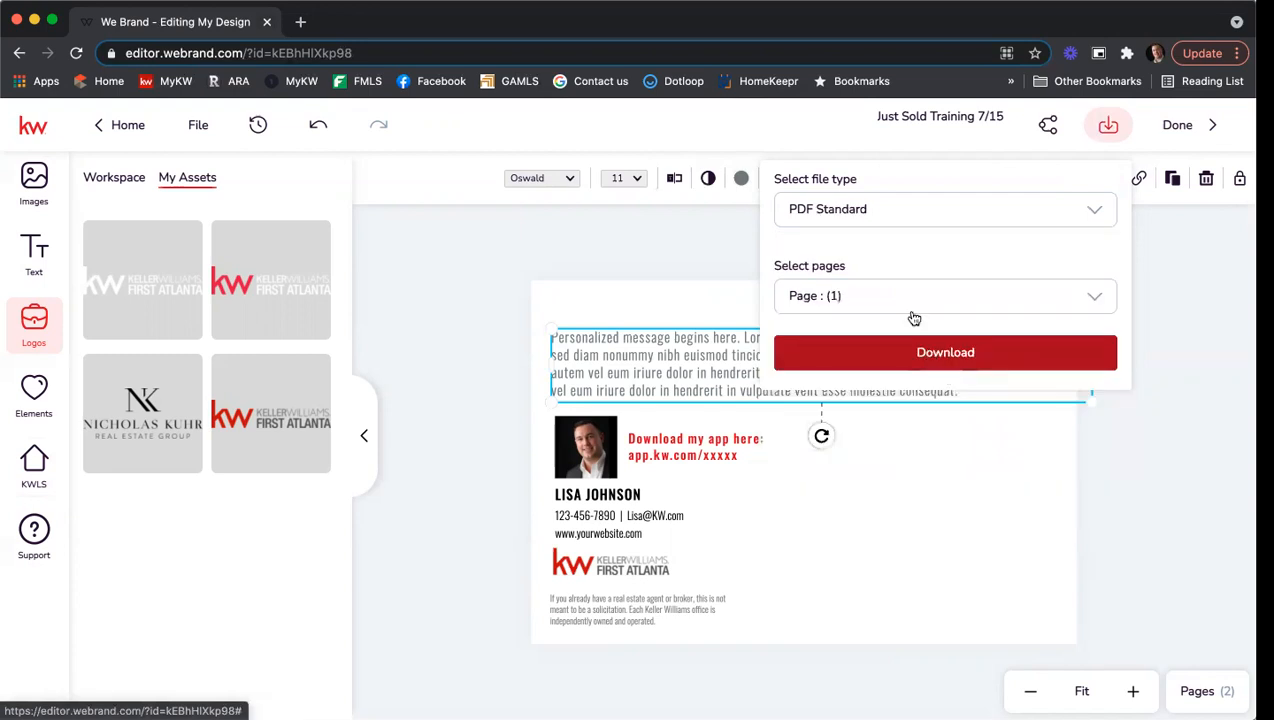
{"action": "left_click", "coordinate": [870, 212]}
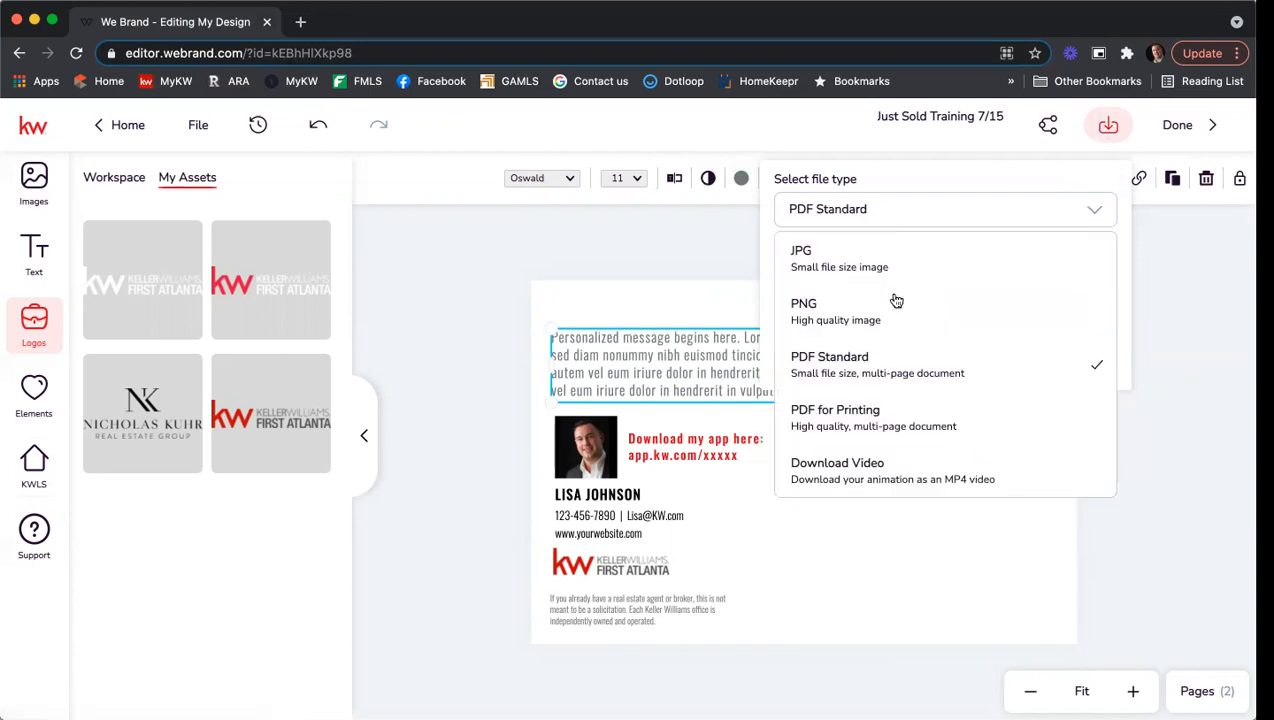
{"action": "left_click", "coordinate": [952, 408]}
{"action": "left_click", "coordinate": [806, 280]}
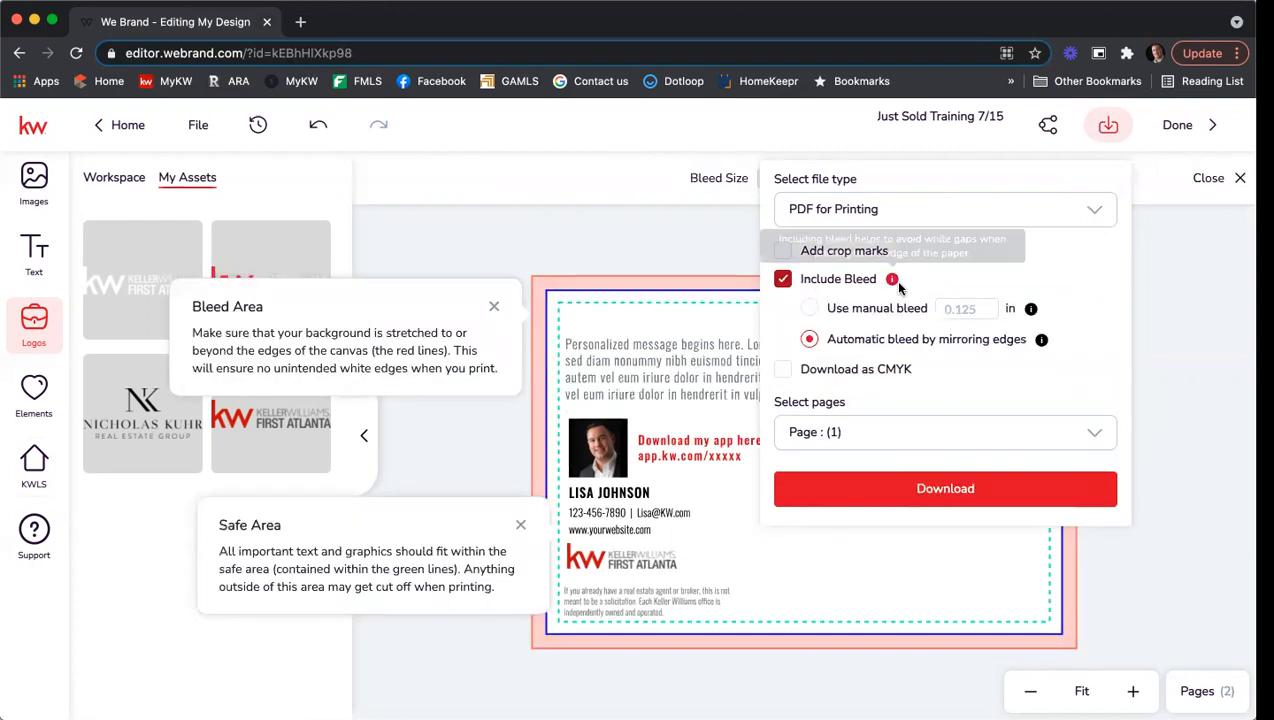
{"action": "left_click", "coordinate": [818, 433]}
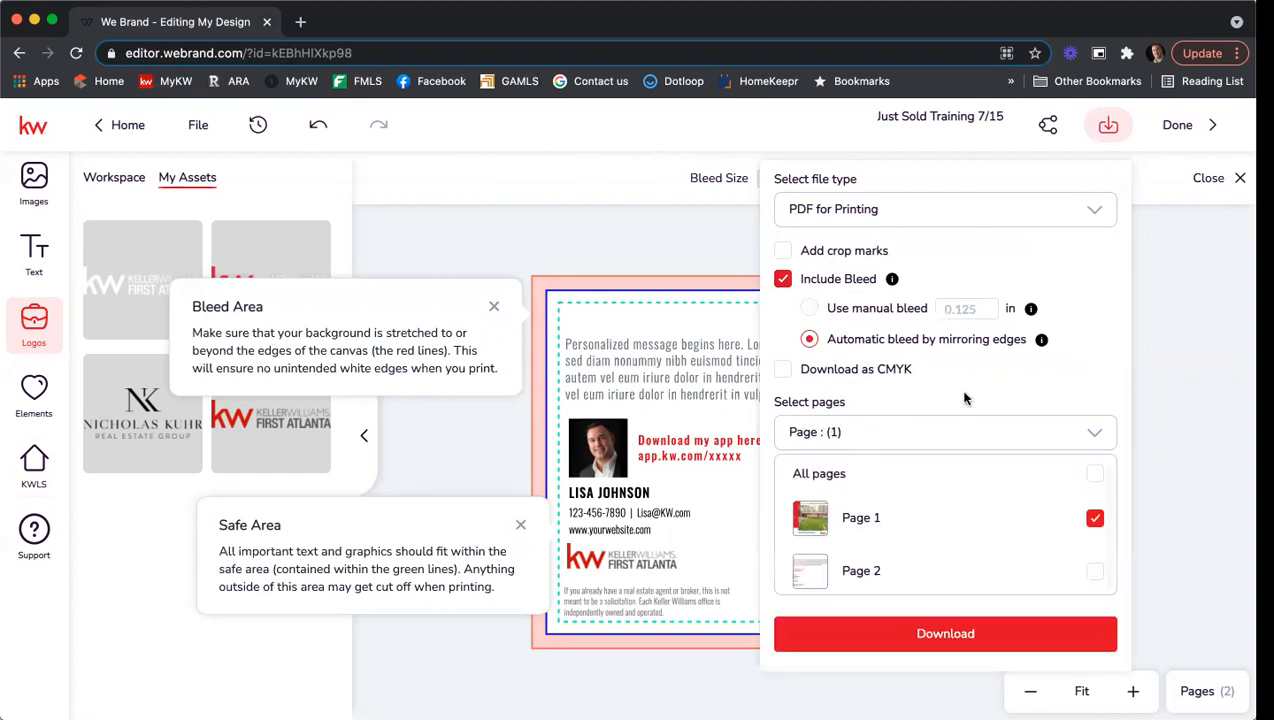
{"action": "left_click", "coordinate": [995, 630]}
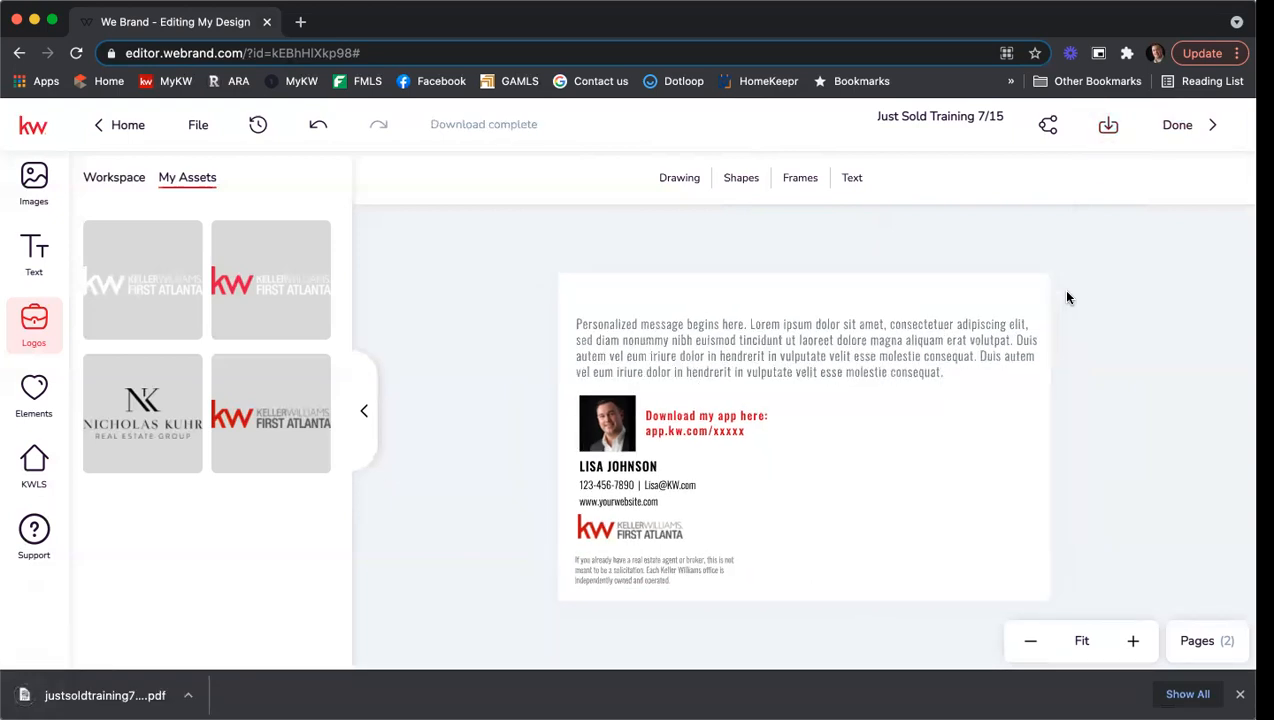
Download only page 2 as a PDF for printing, then finish and close the editor.
{"action": "left_click", "coordinate": [1109, 128]}
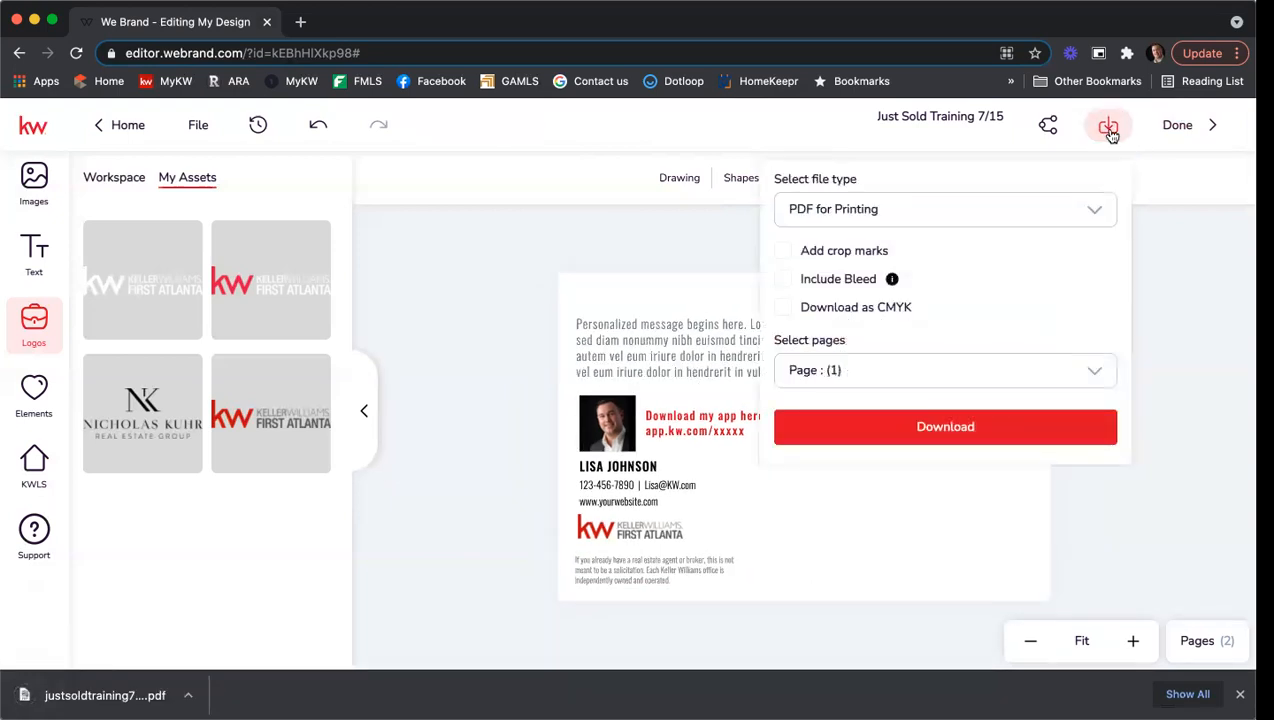
{"action": "left_click", "coordinate": [905, 368]}
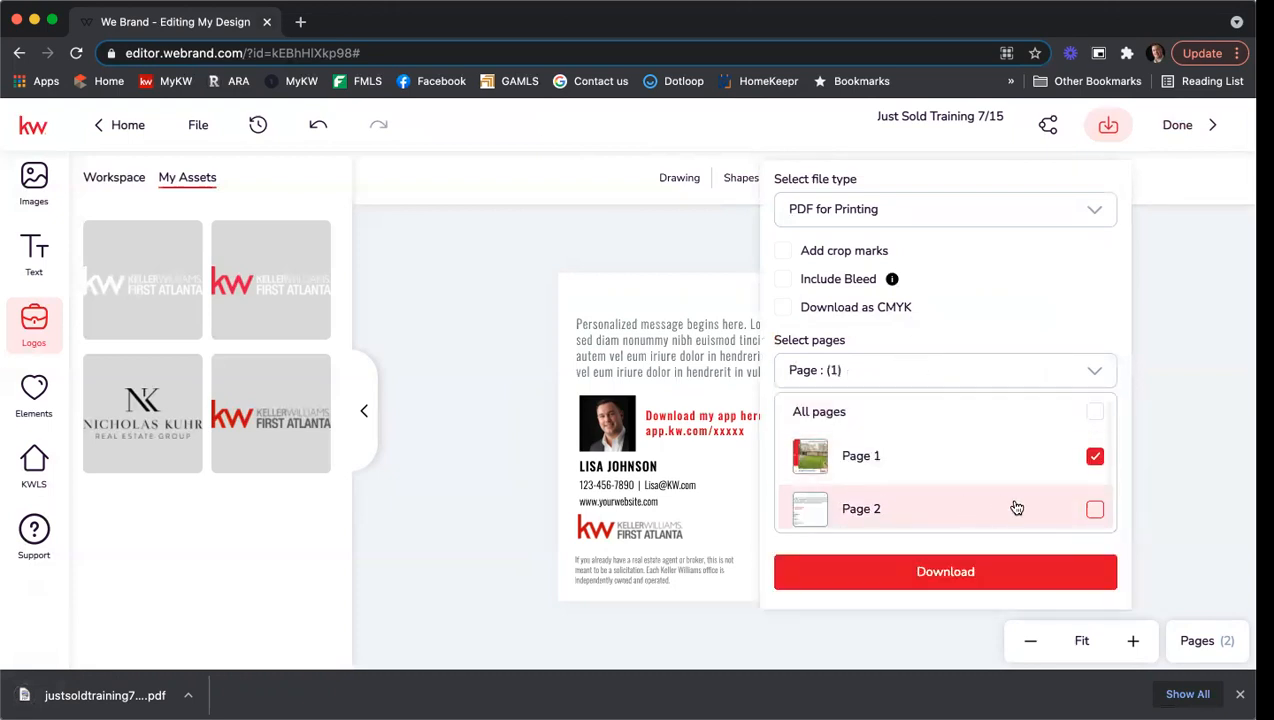
{"action": "left_click", "coordinate": [1094, 509]}
{"action": "left_click", "coordinate": [1092, 457]}
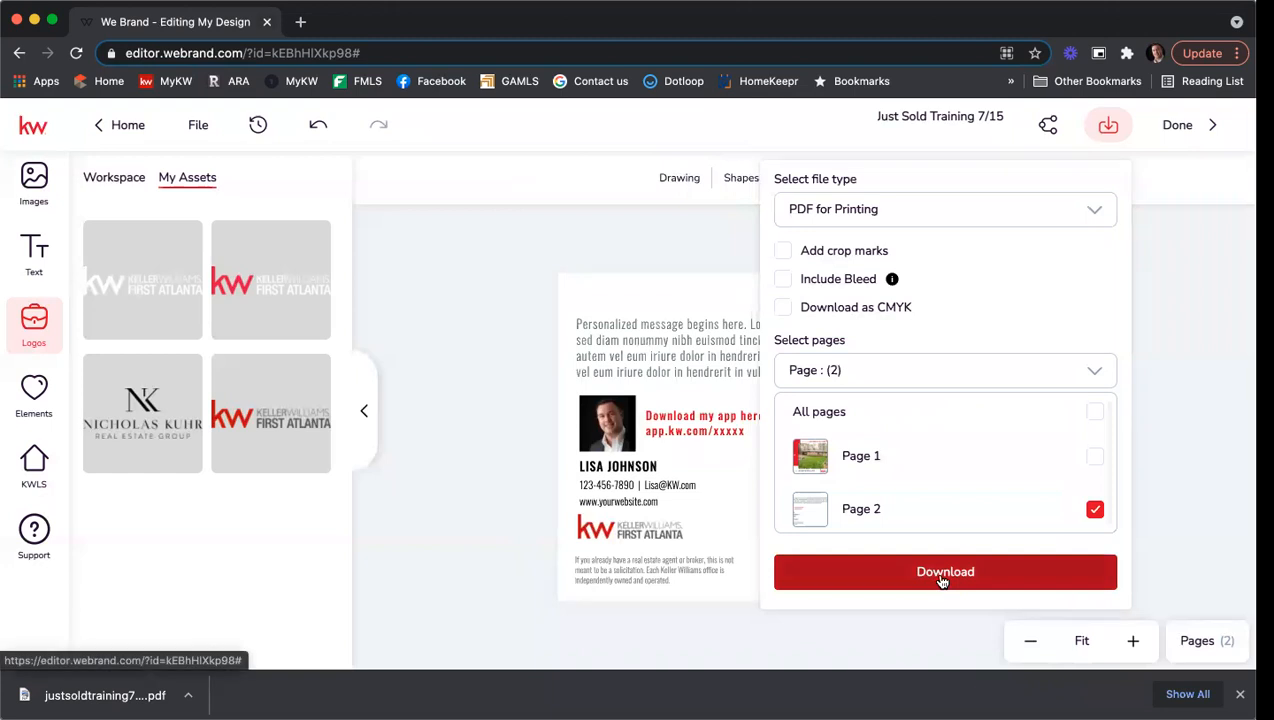
{"action": "left_click", "coordinate": [941, 575]}
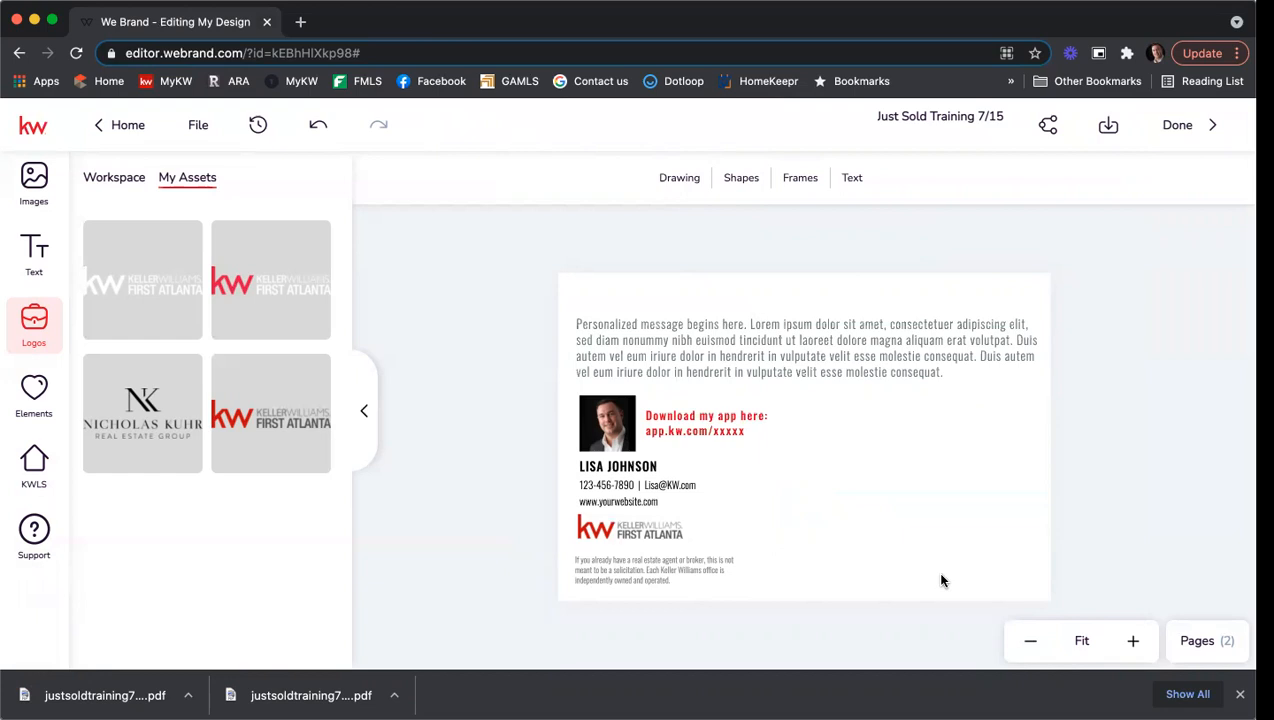
{"action": "left_click", "coordinate": [1166, 135]}
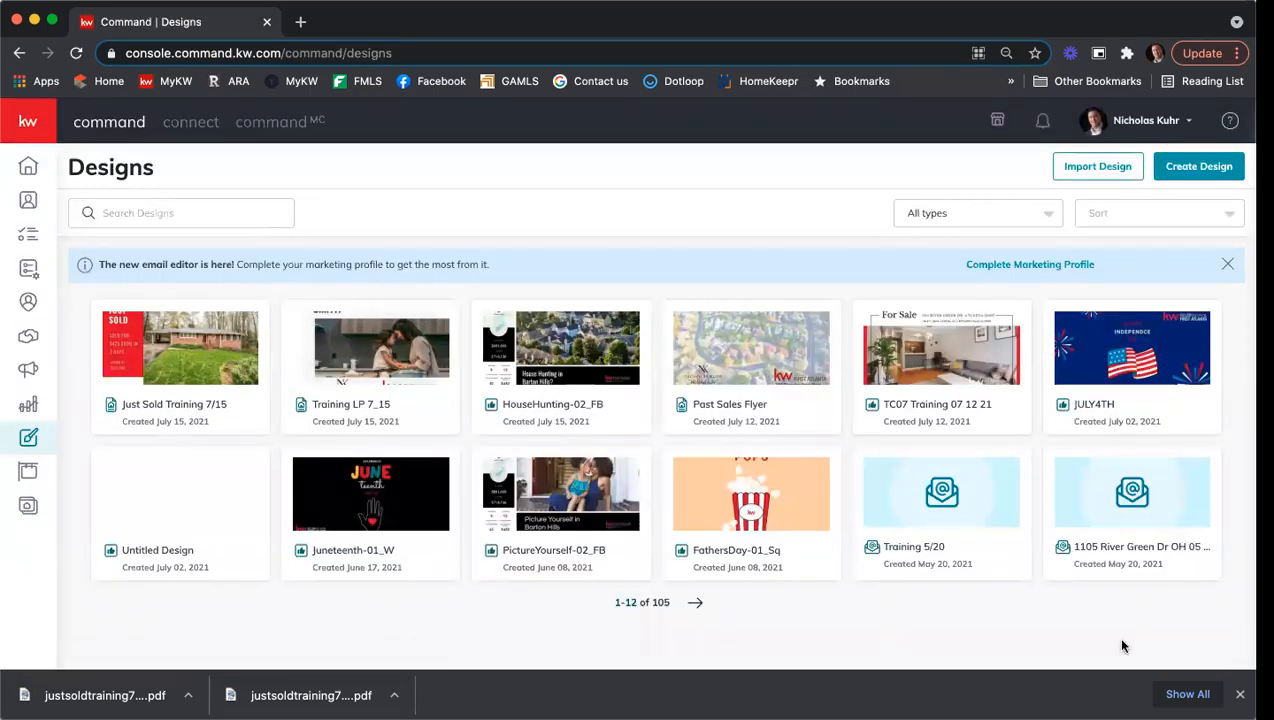
Go to the Campaigns dashboard and open the Create Campaign type chooser.
{"action": "left_click", "coordinate": [1240, 693]}
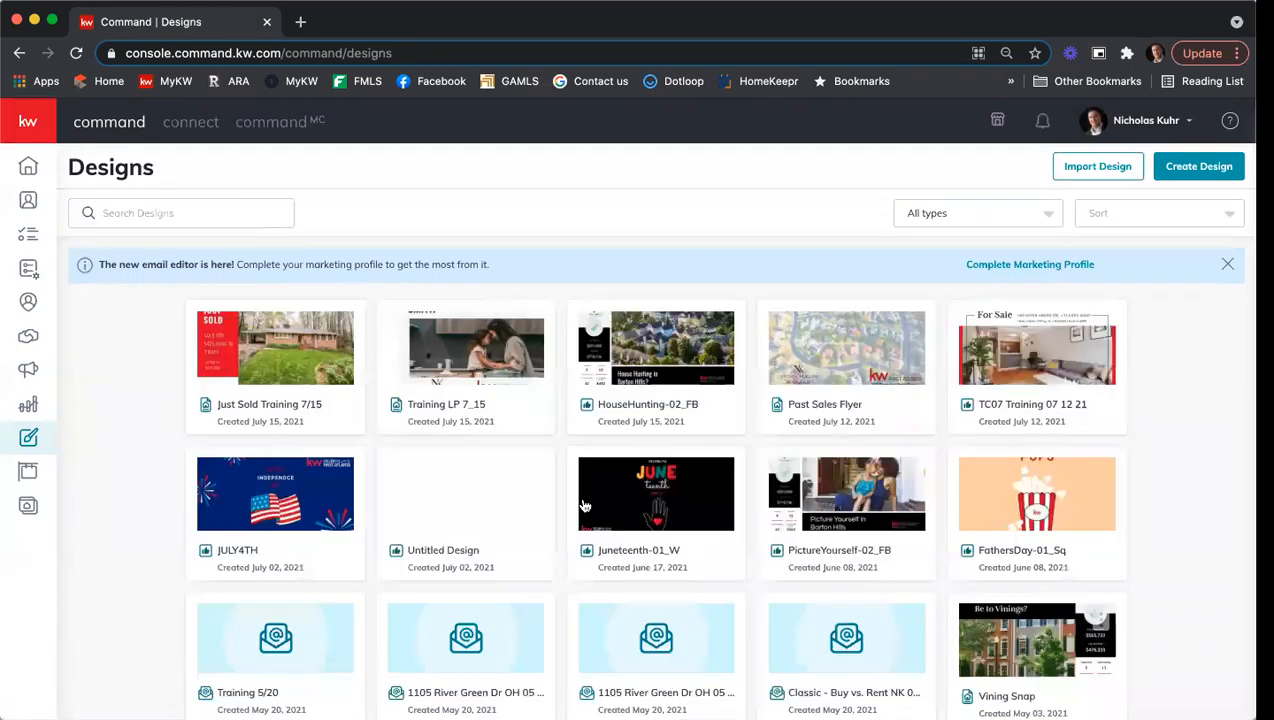
{"action": "left_click", "coordinate": [29, 372]}
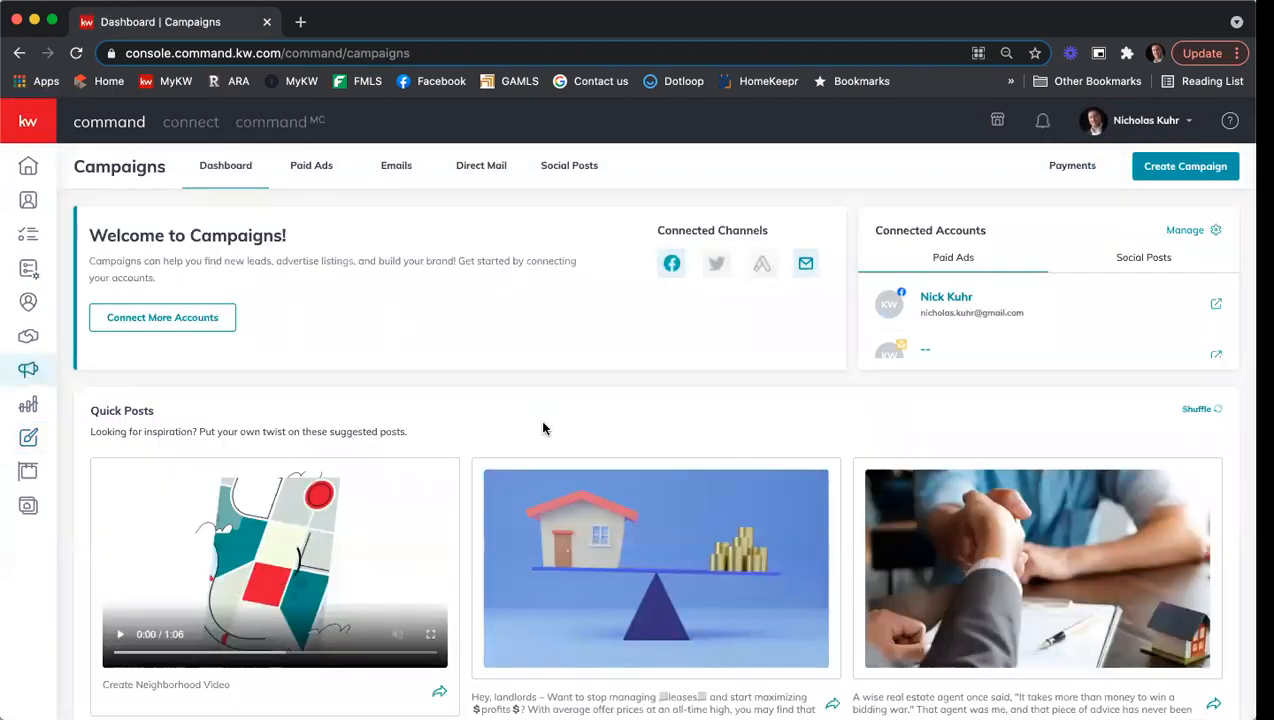
{"action": "left_click", "coordinate": [1184, 166]}
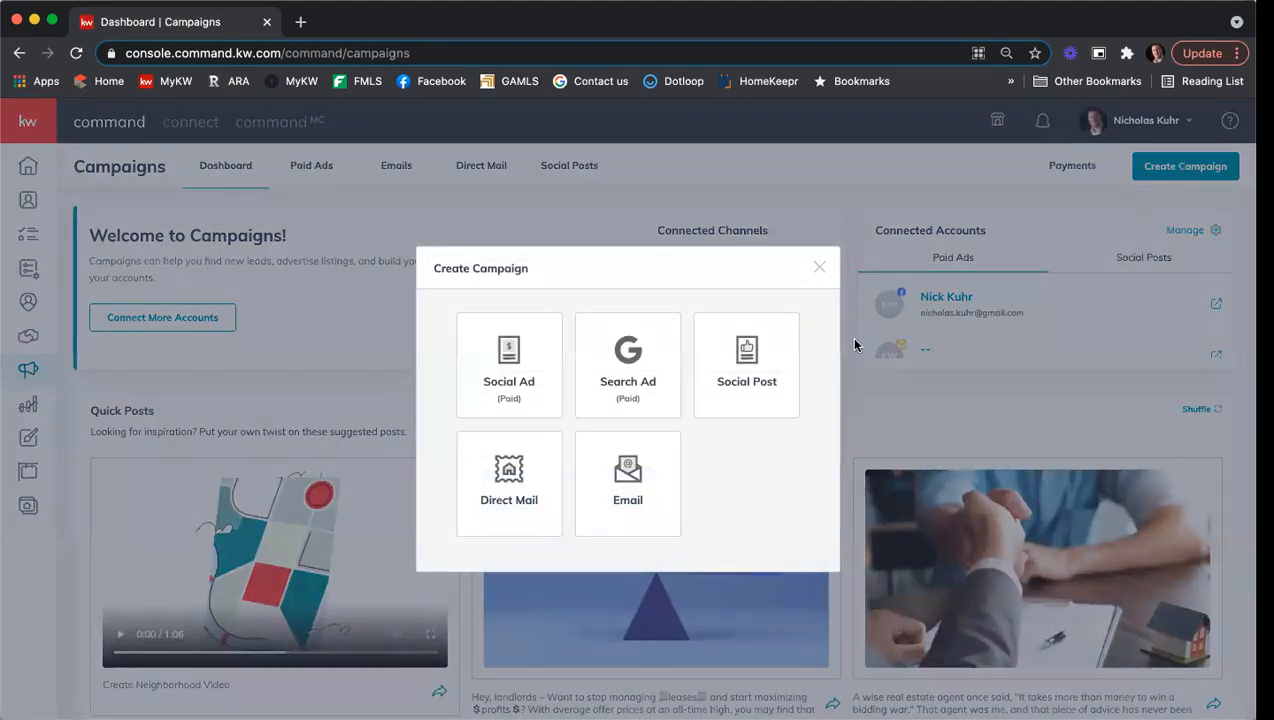
Create a Direct Mail campaign 'Just Sold Training 7/15' with goal Advertise Listing and a custom-uploaded template.
{"action": "left_click", "coordinate": [513, 497]}
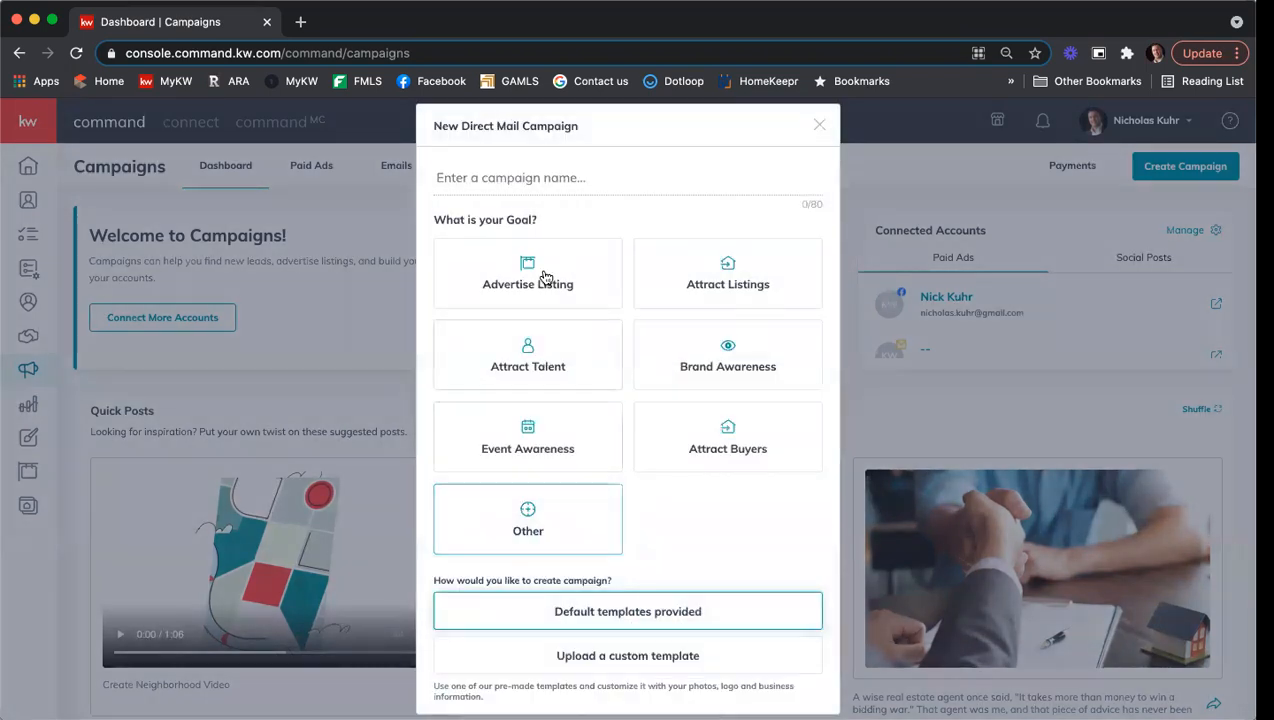
{"action": "left_click", "coordinate": [584, 177]}
{"action": "type", "text": "Just S"}
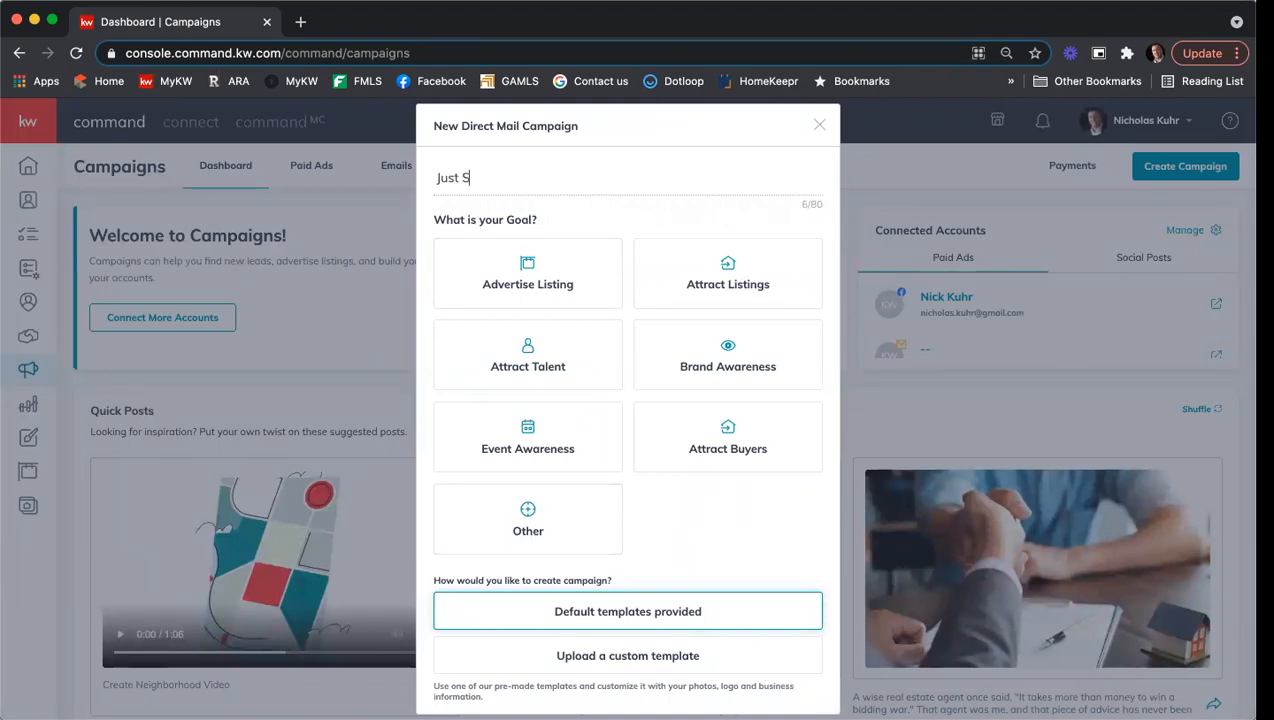
{"action": "type", "text": "old Training 7/15"}
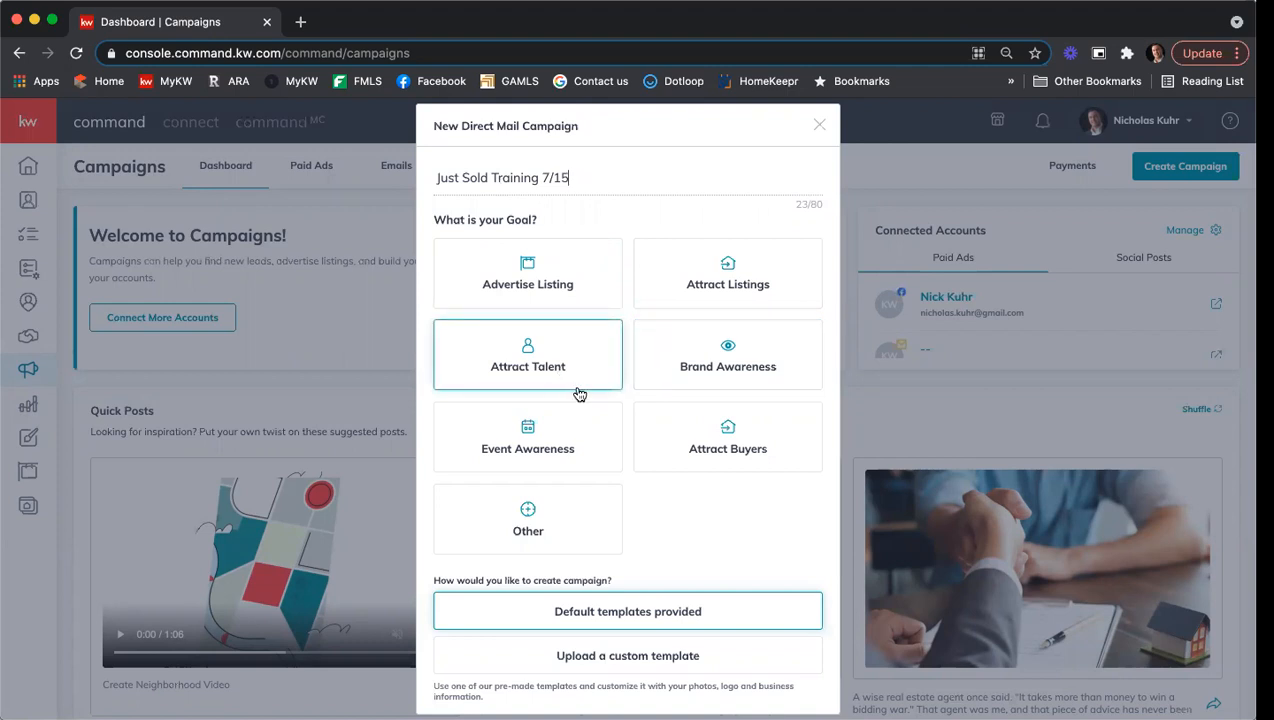
{"action": "left_click", "coordinate": [560, 264]}
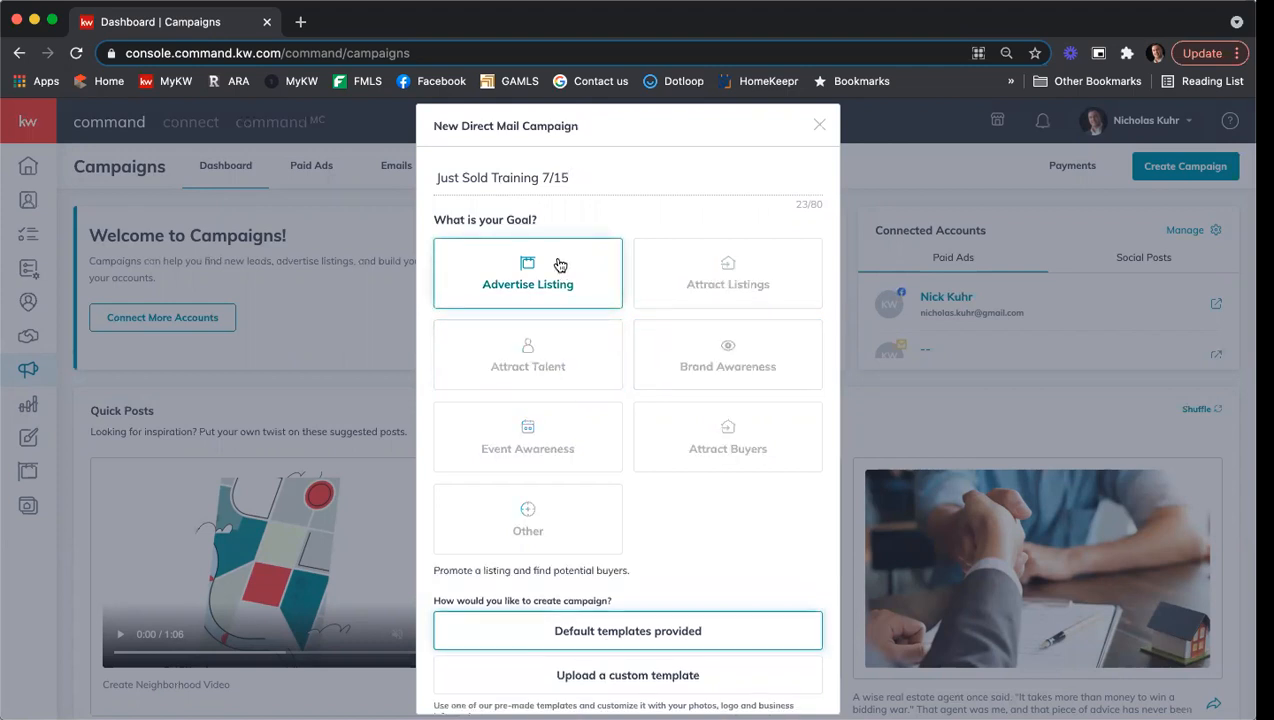
{"action": "scroll", "coordinate": [645, 413], "scroll_direction": "down", "scroll_amount": 1}
{"action": "scroll", "coordinate": [662, 412], "scroll_direction": "down", "scroll_amount": 1}
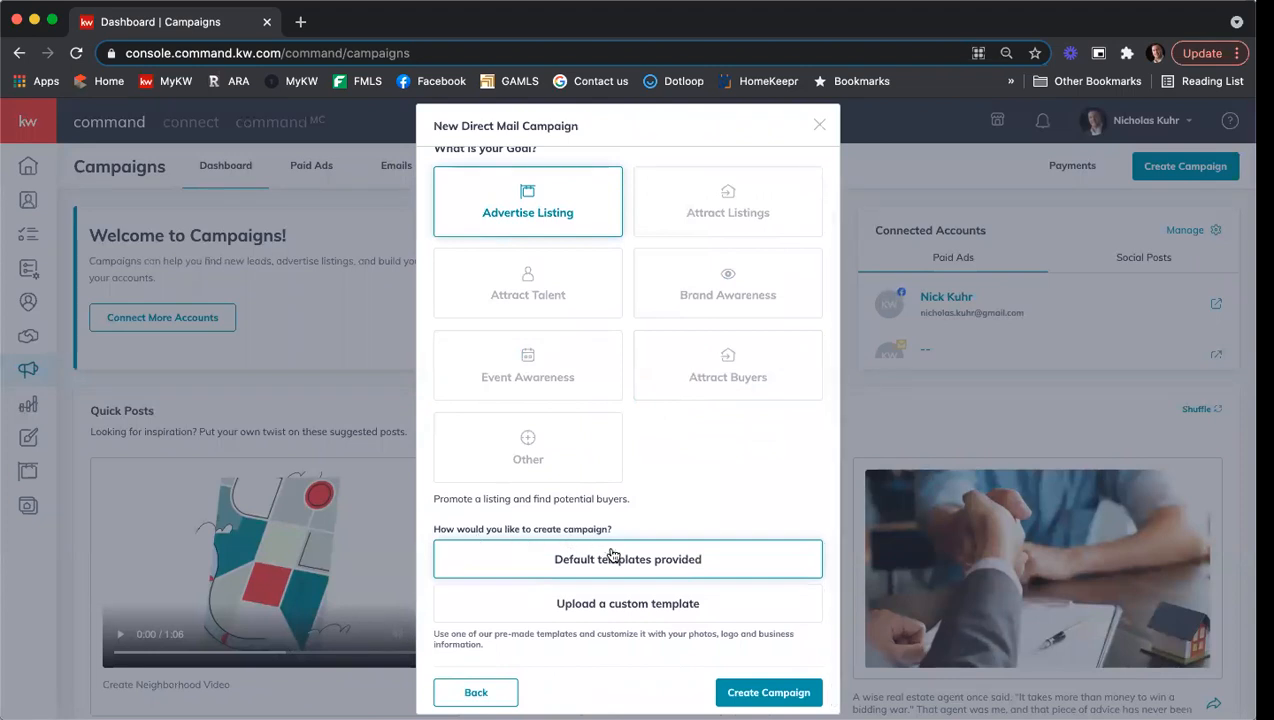
{"action": "left_click", "coordinate": [575, 608]}
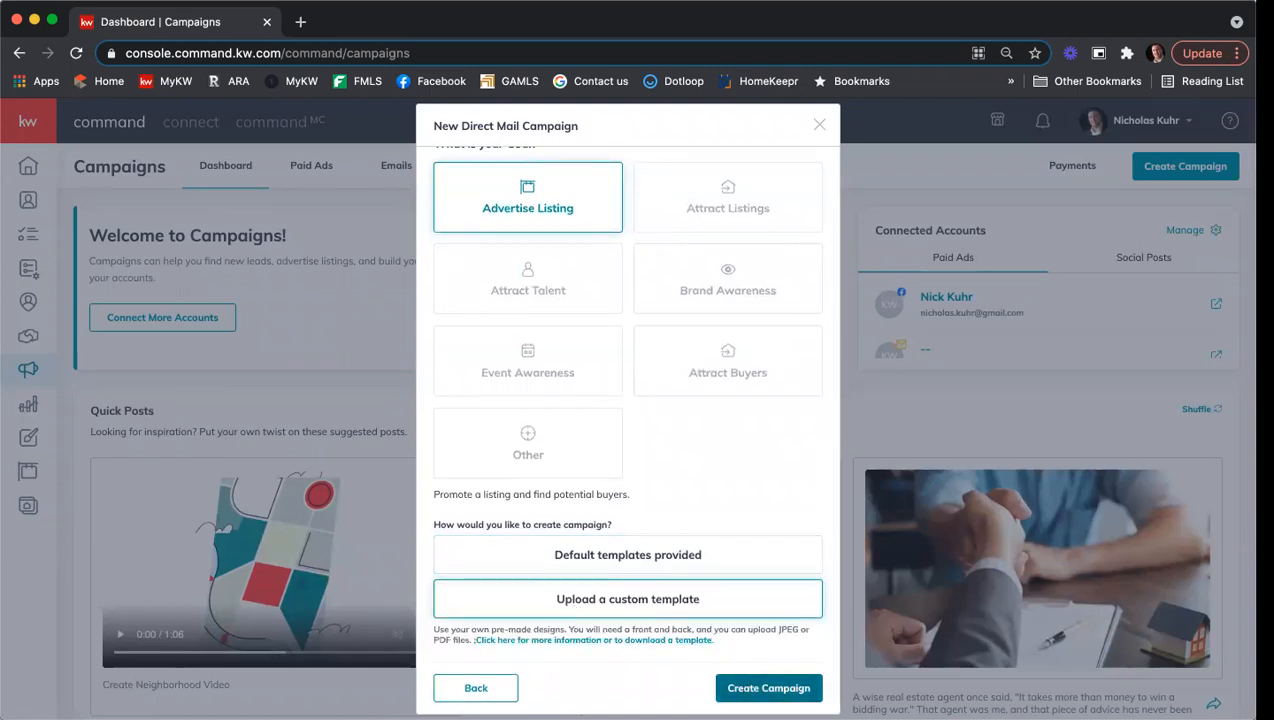
{"action": "left_click", "coordinate": [768, 688]}
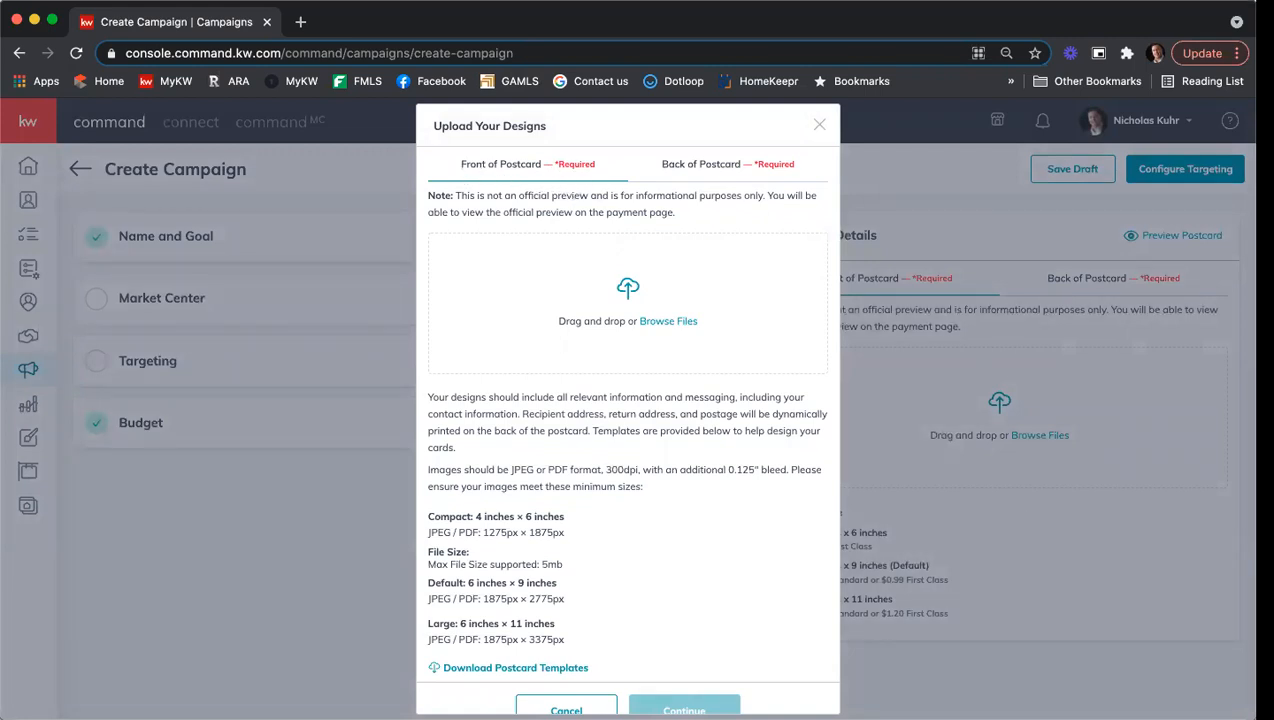
Upload the Just Sold image as the front of the postcard.
{"action": "left_click_drag", "start_coordinate": [1045, 567], "coordinate": [553, 282]}
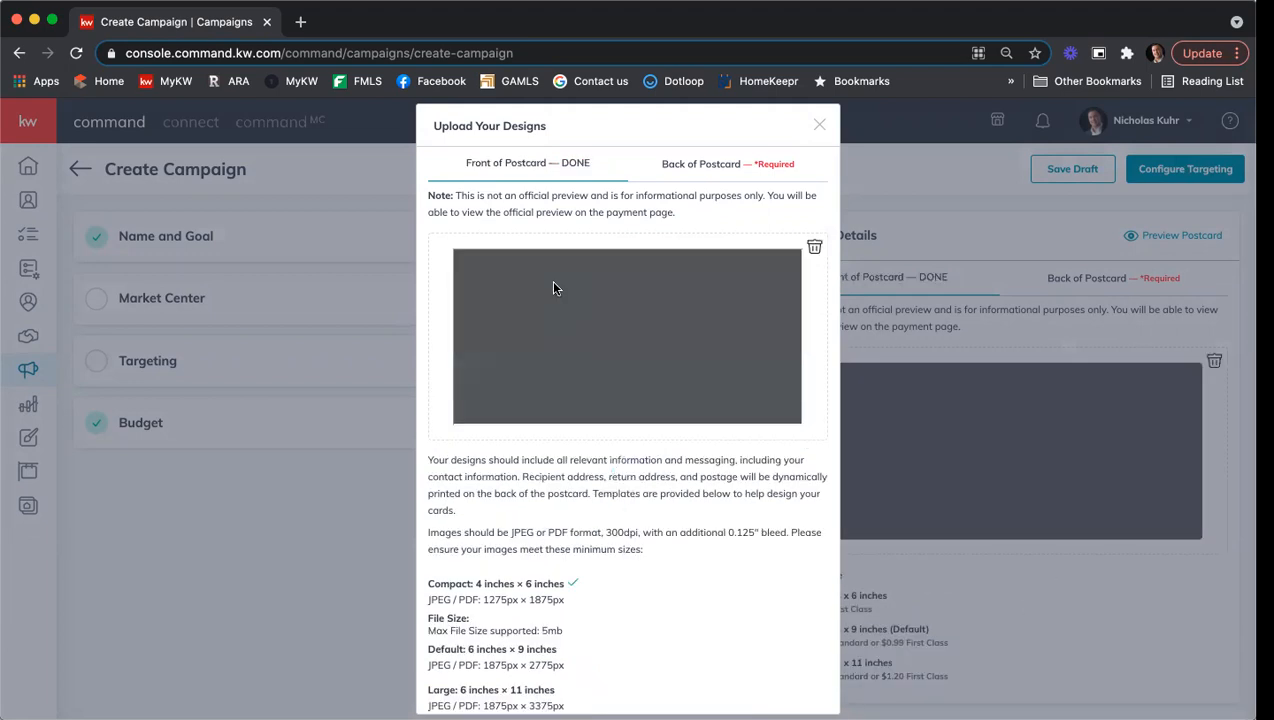
{"action": "scroll", "coordinate": [611, 303], "scroll_direction": "down", "scroll_amount": 2}
{"action": "scroll", "coordinate": [612, 308], "scroll_direction": "down", "scroll_amount": 1}
{"action": "scroll", "coordinate": [612, 308], "scroll_direction": "up", "scroll_amount": 3}
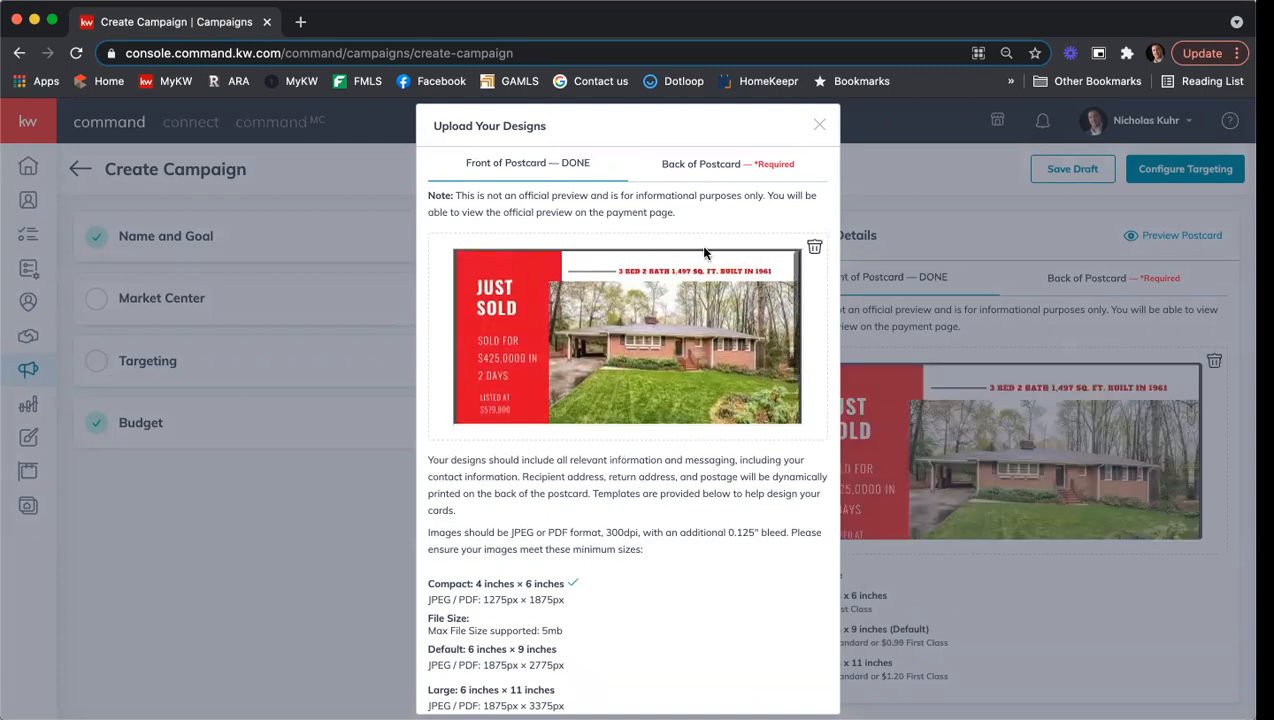
Upload a correctly sized image for the postcard back and confirm both 4 x 6 designs.
{"action": "left_click", "coordinate": [676, 176]}
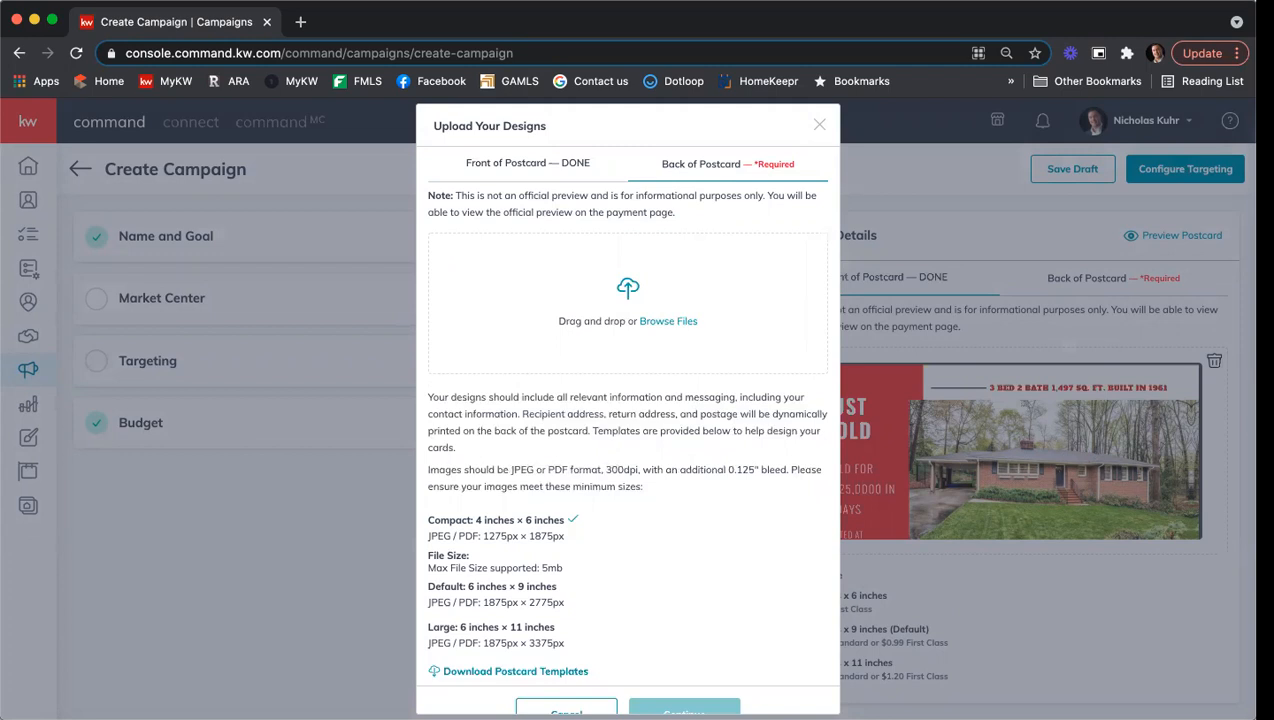
{"action": "left_click_drag", "start_coordinate": [1031, 626], "coordinate": [616, 322]}
{"action": "left_click_drag", "start_coordinate": [1034, 624], "coordinate": [580, 284]}
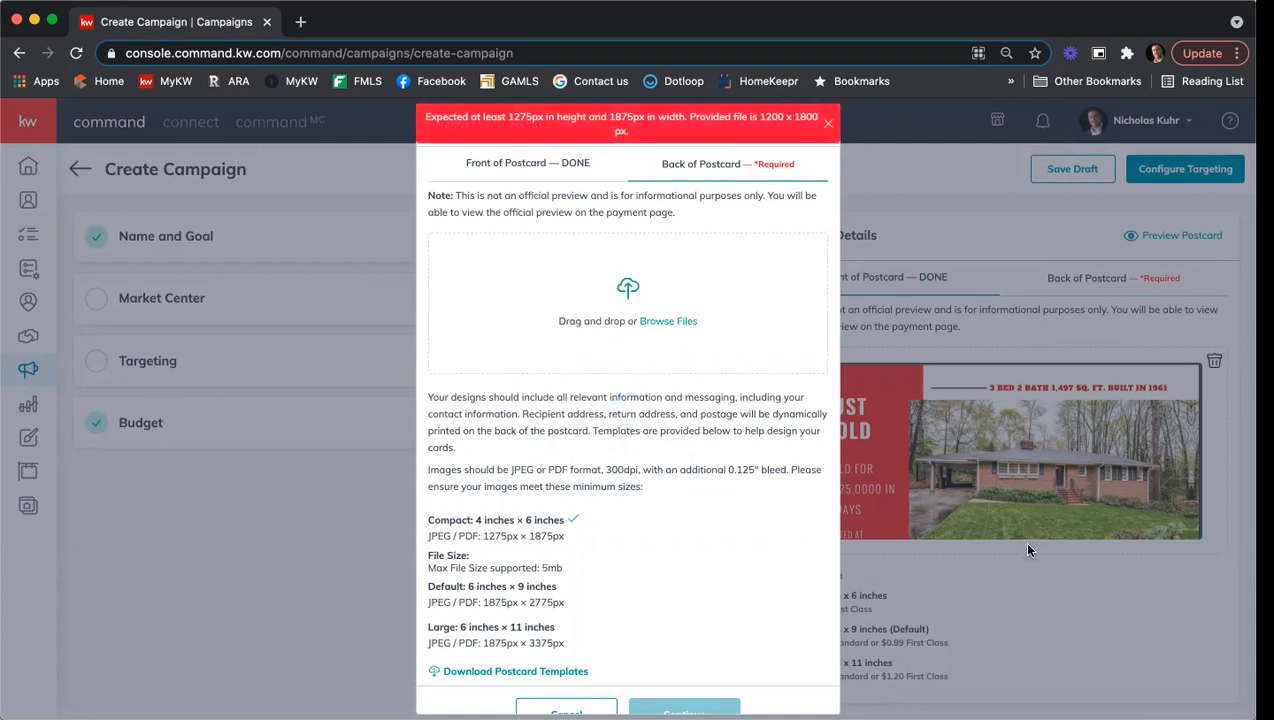
{"action": "left_click_drag", "start_coordinate": [644, 313], "coordinate": [643, 313]}
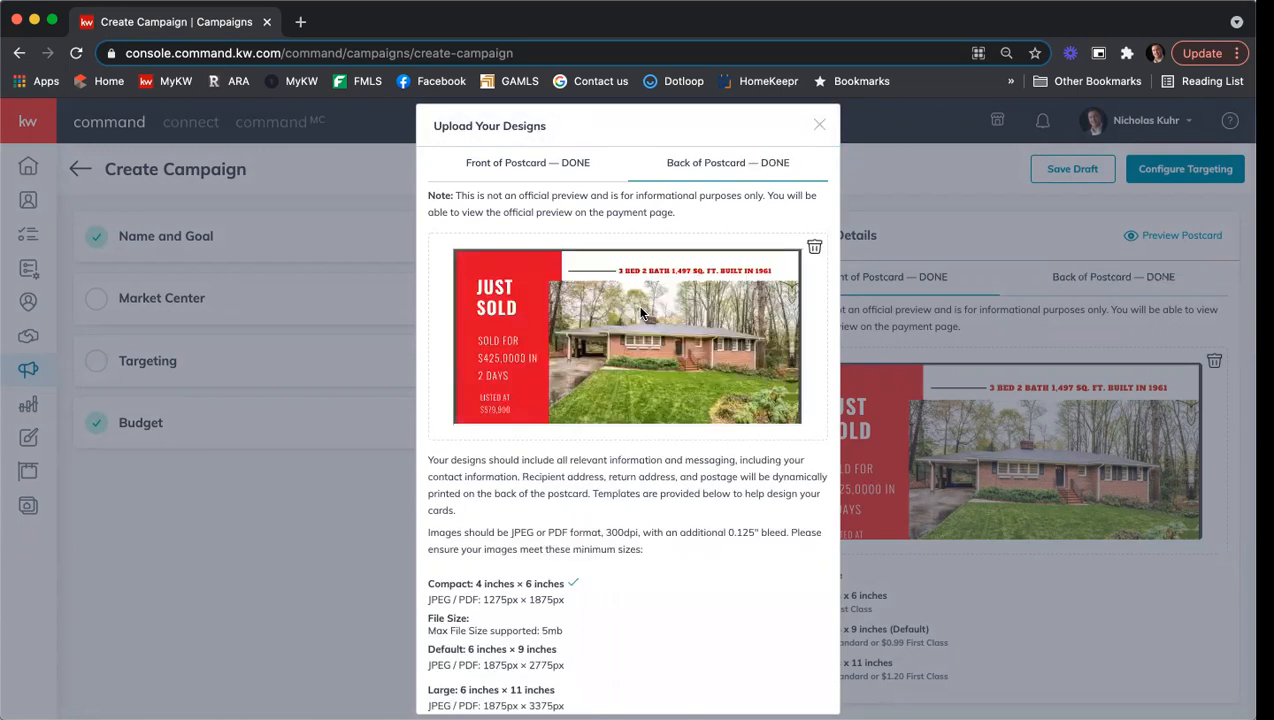
{"action": "scroll", "coordinate": [667, 278], "scroll_direction": "down", "scroll_amount": 2}
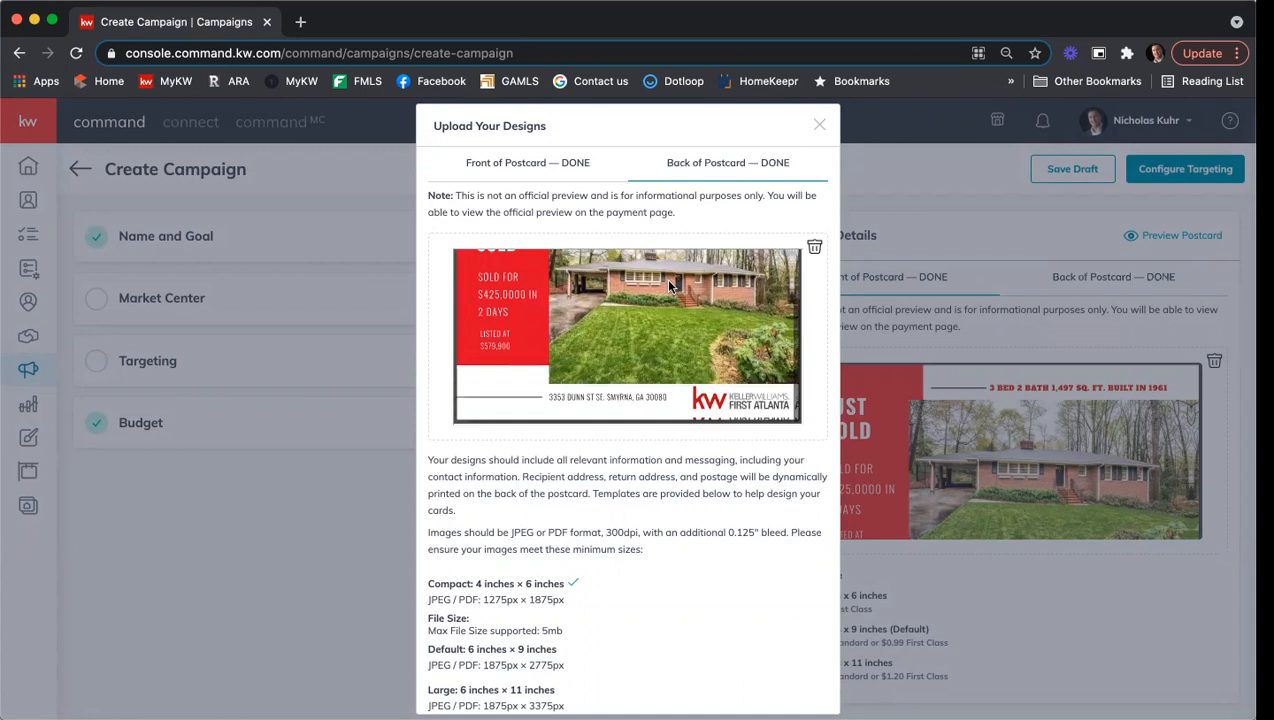
{"action": "scroll", "coordinate": [668, 392], "scroll_direction": "down", "scroll_amount": 3}
{"action": "left_click", "coordinate": [683, 675]}
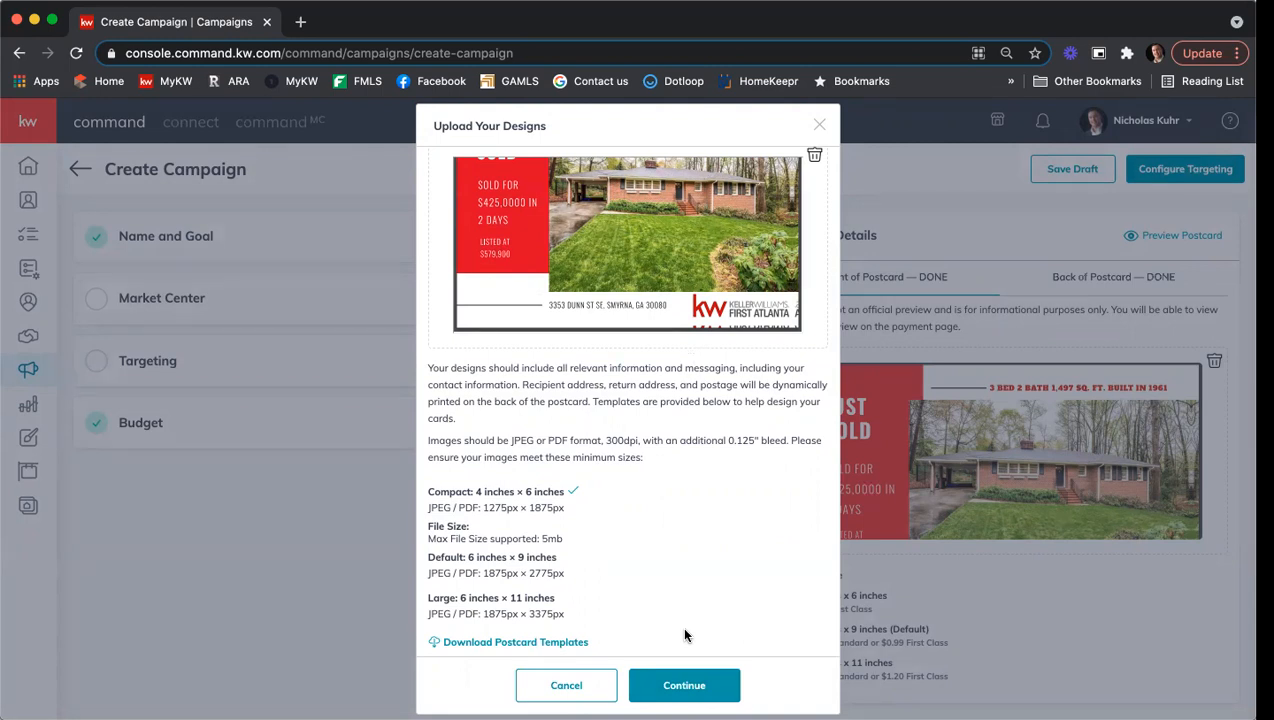
{"action": "left_click", "coordinate": [688, 687]}
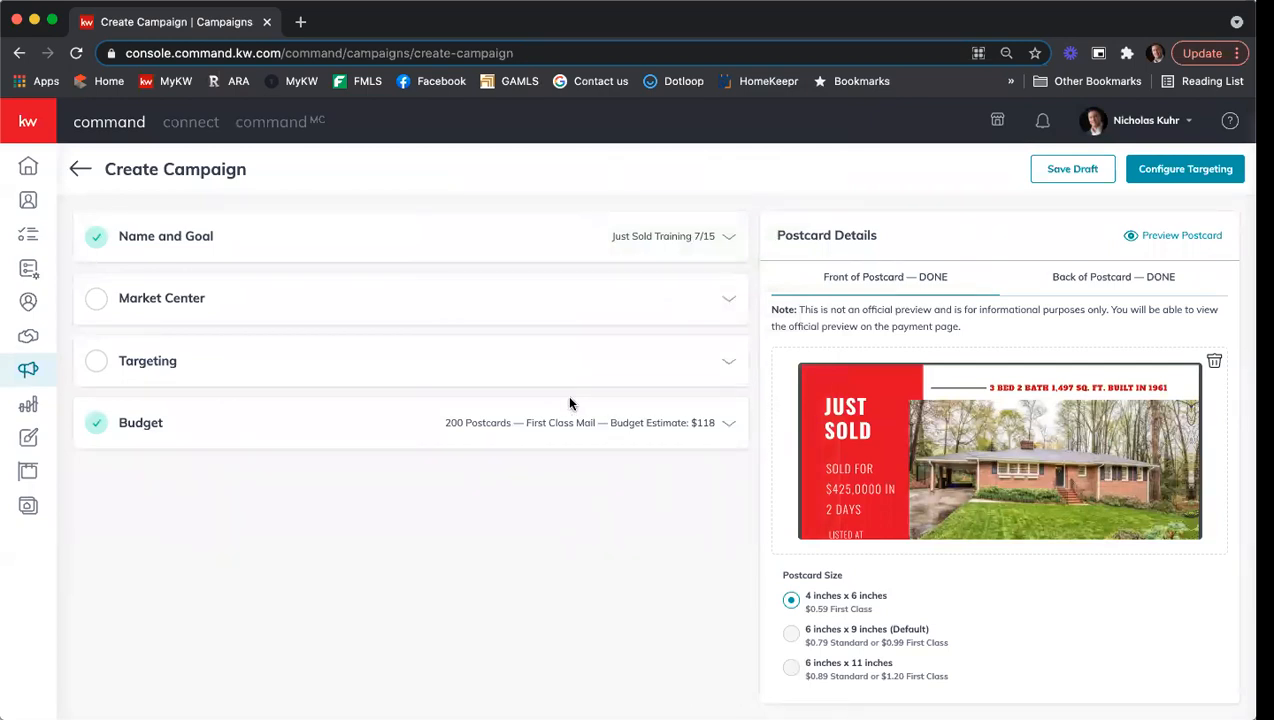
Enter 'Keller Williams First Atlanta' as the market center name, with the office's street address and suite.
{"action": "left_click", "coordinate": [199, 310]}
{"action": "left_click", "coordinate": [232, 366]}
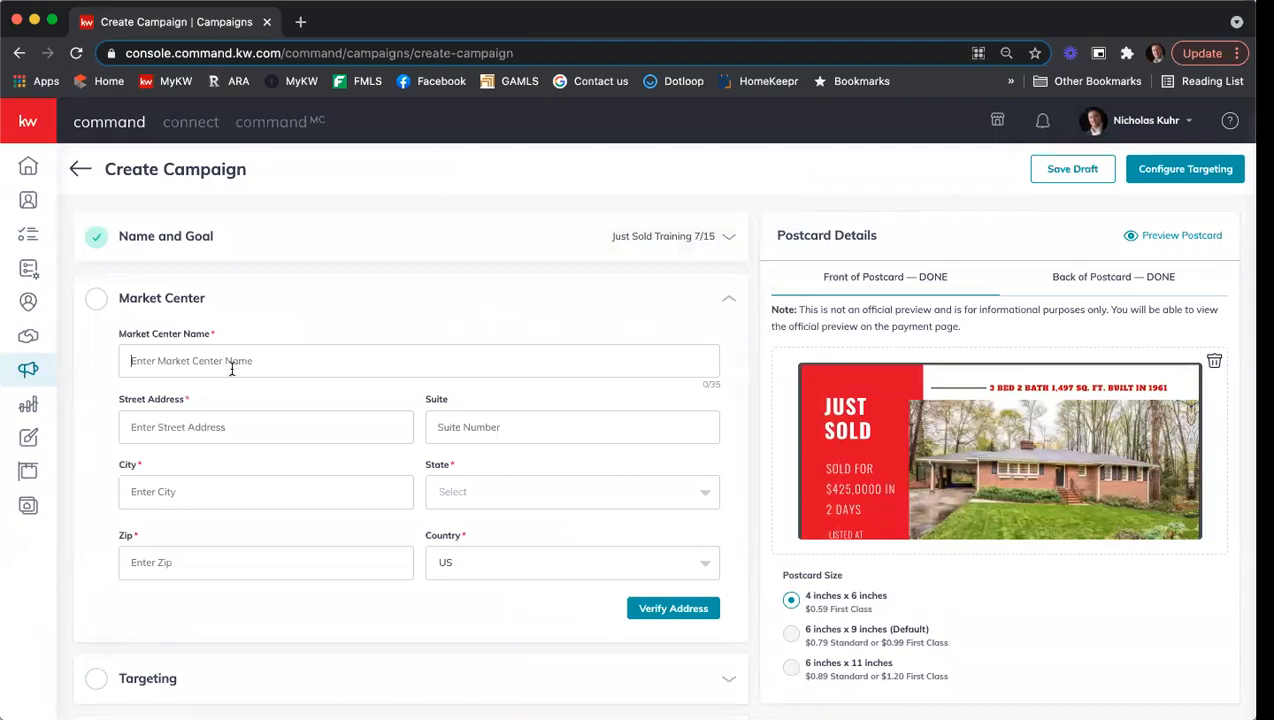
{"action": "type", "text": "Keller Williams First Atlanta"}
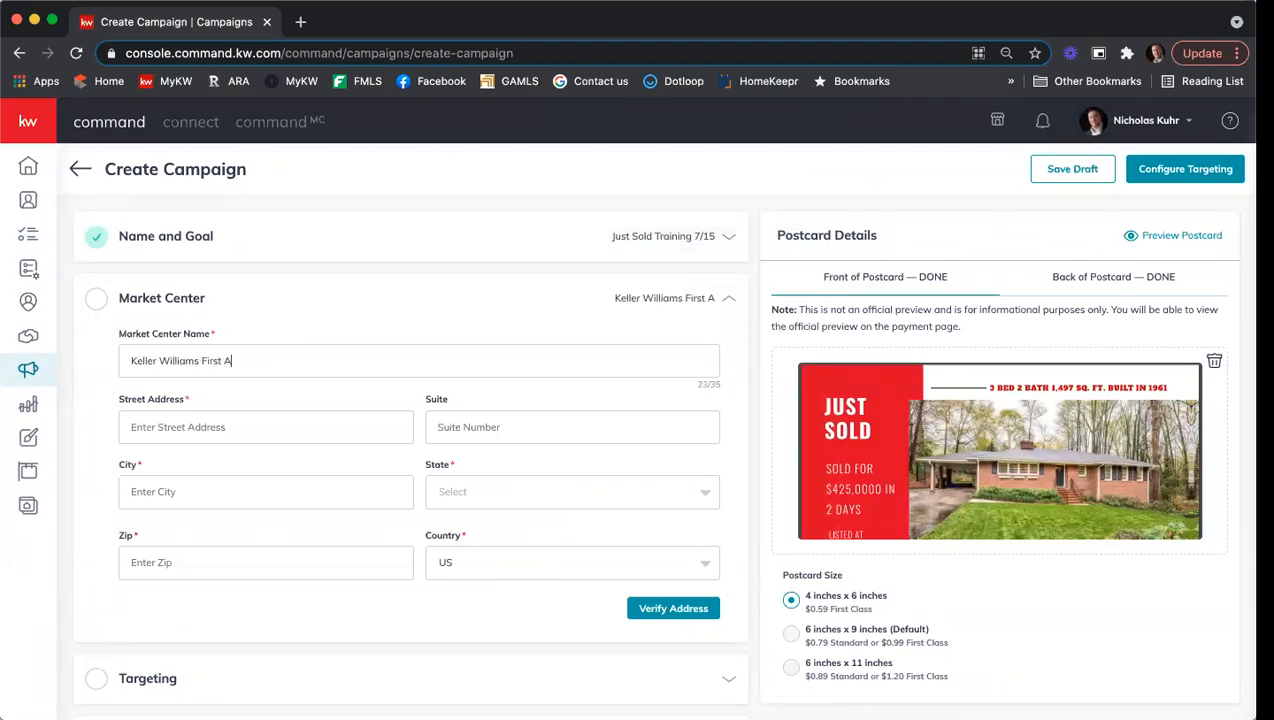
{"action": "key", "text": "Tab"}
{"action": "type", "text": "200 Glenridg"}
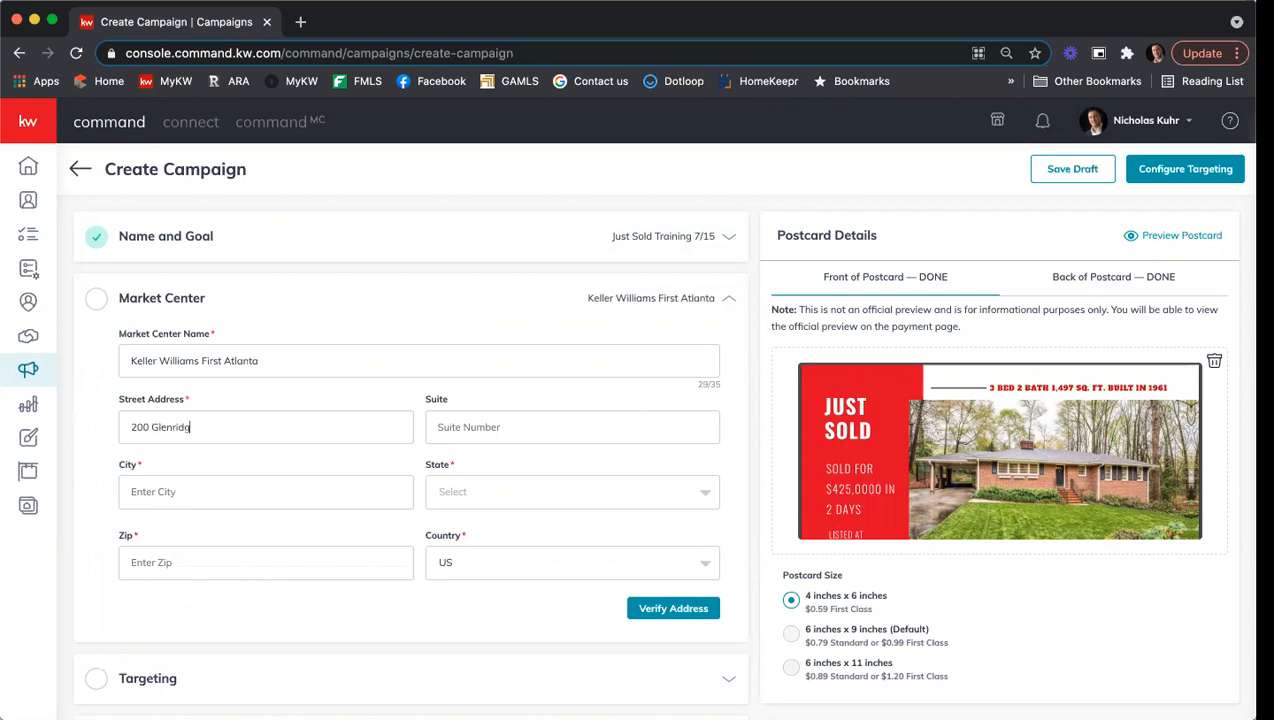
{"action": "type", "text": "e Point Pkwy"}
{"action": "key", "text": "Tab"}
{"action": "type", "text": "Ste 100"}
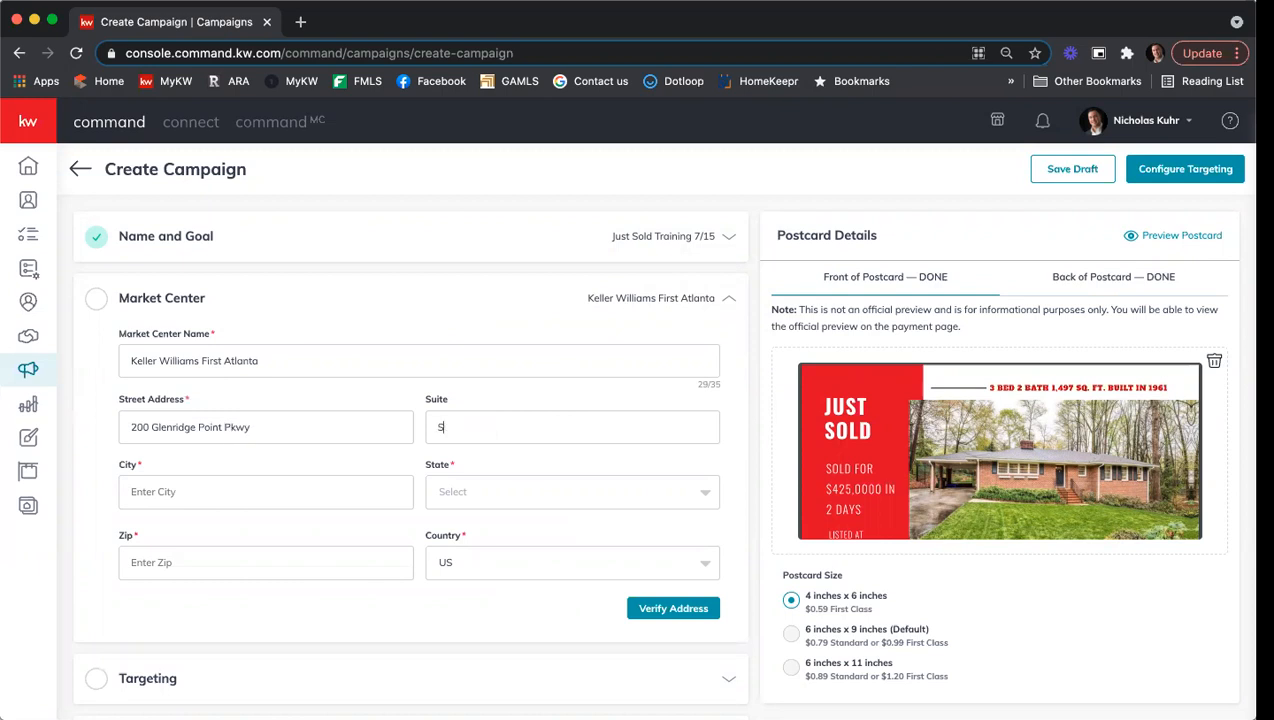
Fill in the office's city, state and zip, then verify and accept the corrected address.
{"action": "key", "text": "Tab"}
{"action": "type", "text": "Atlanta"}
{"action": "key", "text": "Tab"}
{"action": "type", "text": "GA"}
{"action": "key", "text": "Tab"}
{"action": "left_click", "coordinate": [210, 550]}
{"action": "type", "text": "30342"}
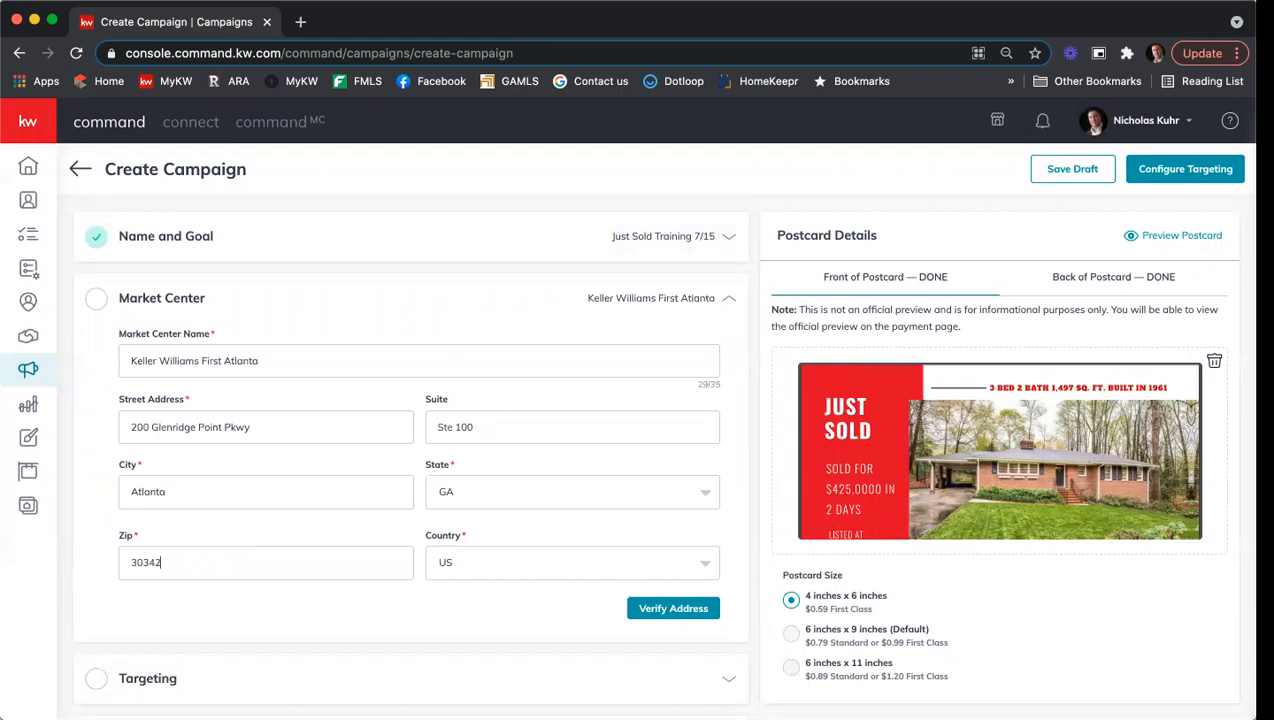
{"action": "left_click", "coordinate": [660, 608]}
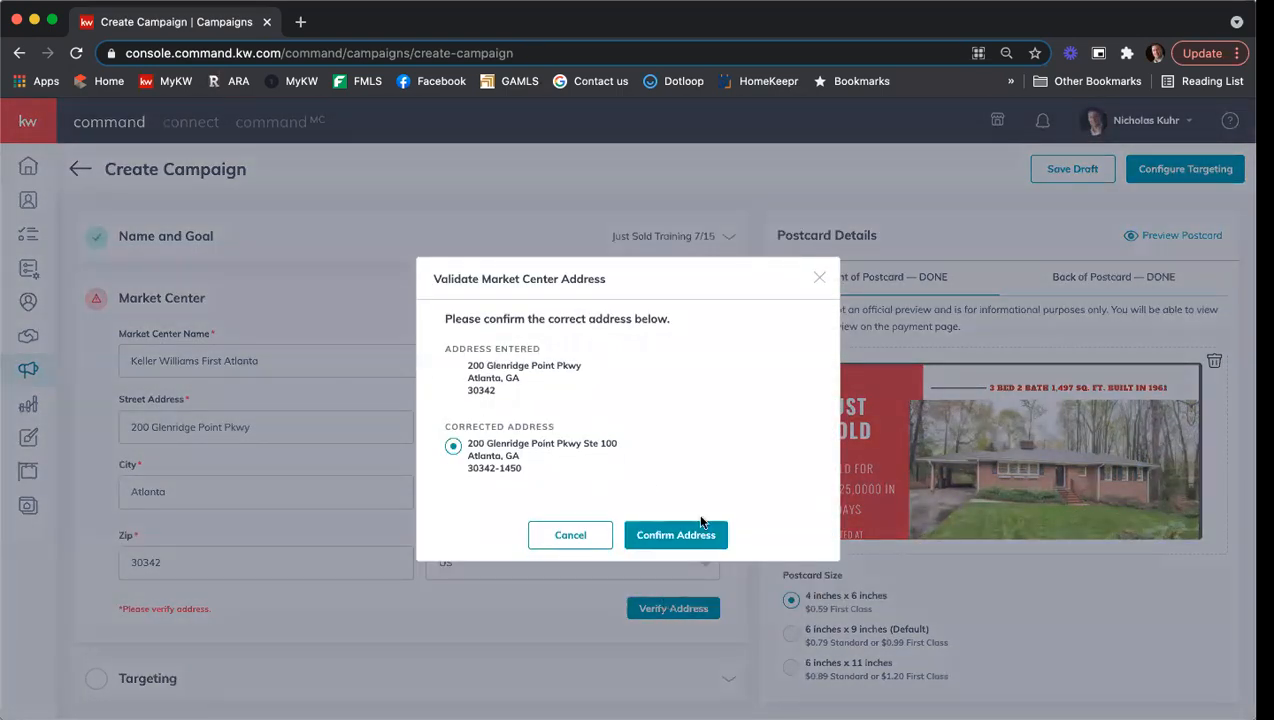
{"action": "left_click", "coordinate": [698, 538]}
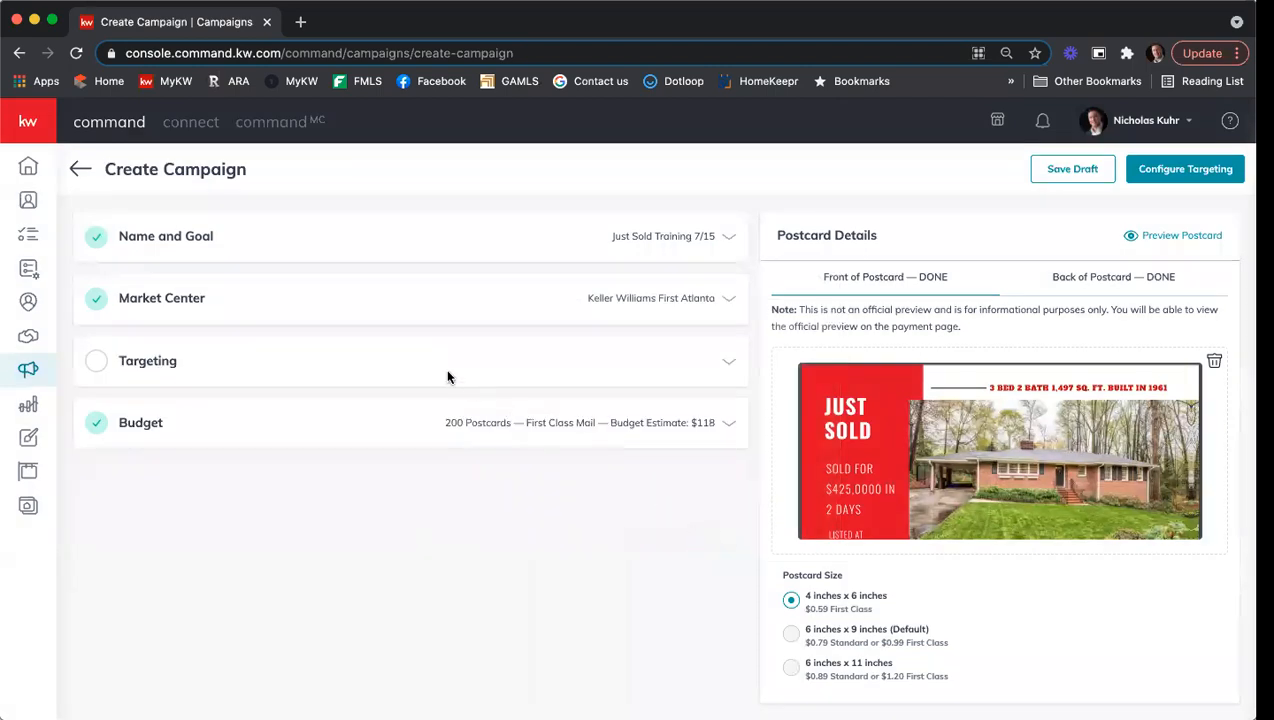
Keep Local Targeting, enter the sold home's street, state GA, city Smyrna and zip, and save.
{"action": "left_click", "coordinate": [731, 365]}
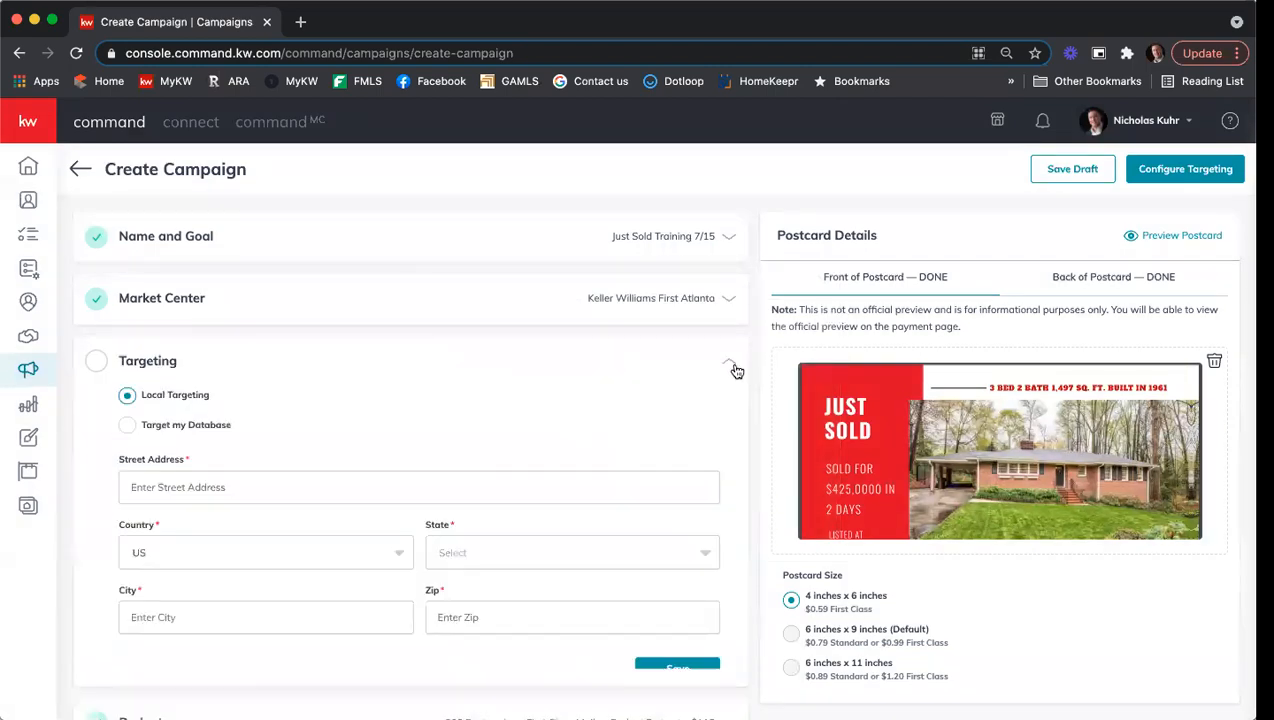
{"action": "scroll", "coordinate": [428, 402], "scroll_direction": "down", "scroll_amount": 1}
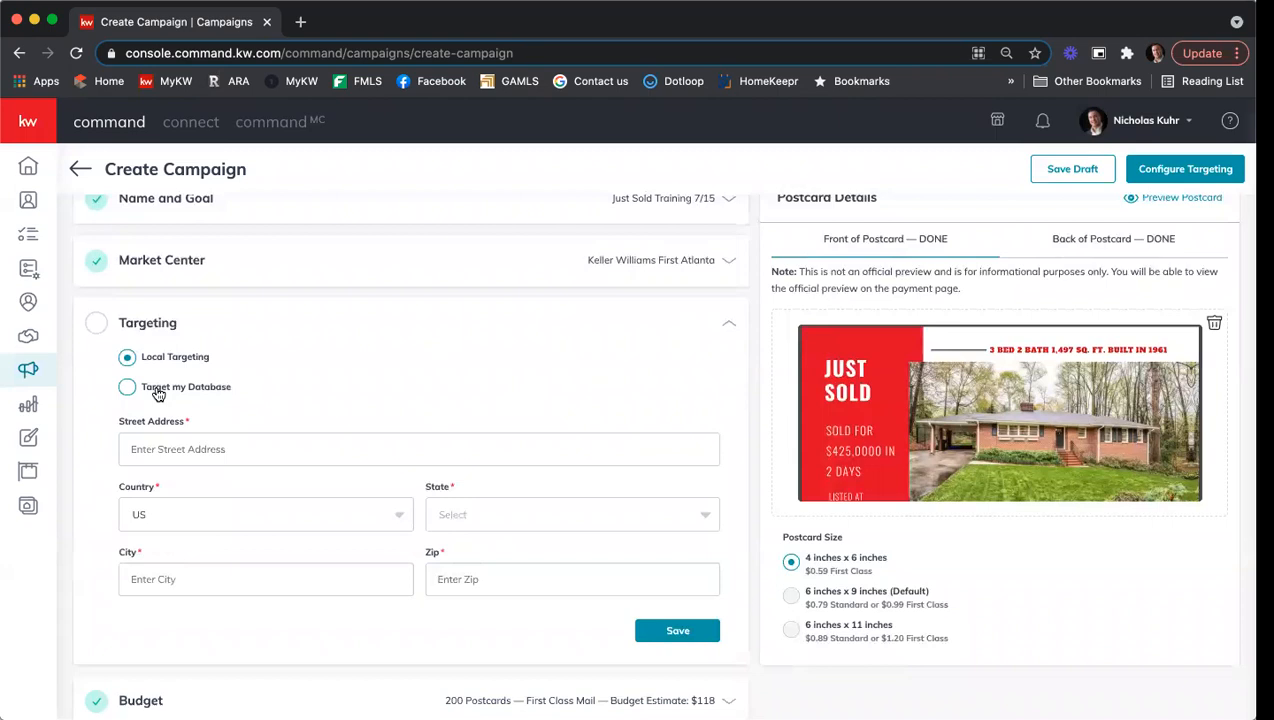
{"action": "left_click", "coordinate": [219, 447]}
{"action": "key", "text": "Tab"}
{"action": "key", "text": "Tab"}
{"action": "type", "text": "GA"}
{"action": "key", "text": "Return"}
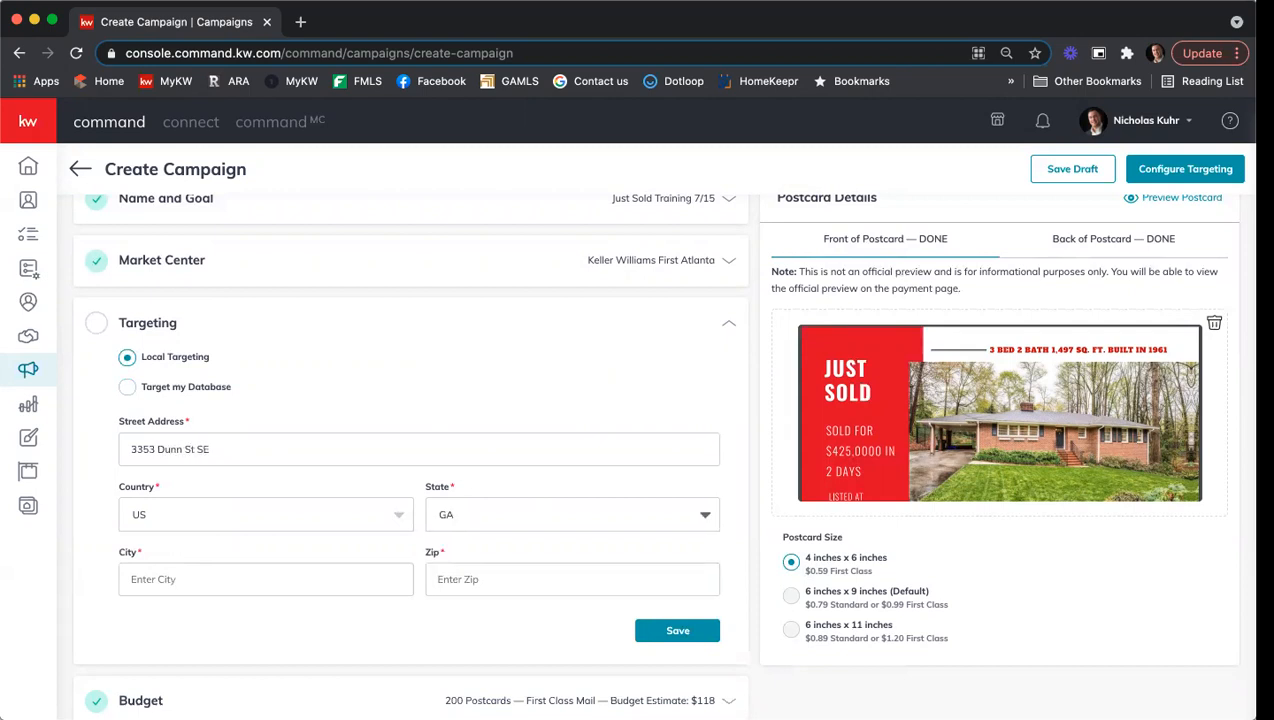
{"action": "key", "text": "Tab"}
{"action": "type", "text": "smyrna"}
{"action": "key", "text": "Tab"}
{"action": "type", "text": "30080"}
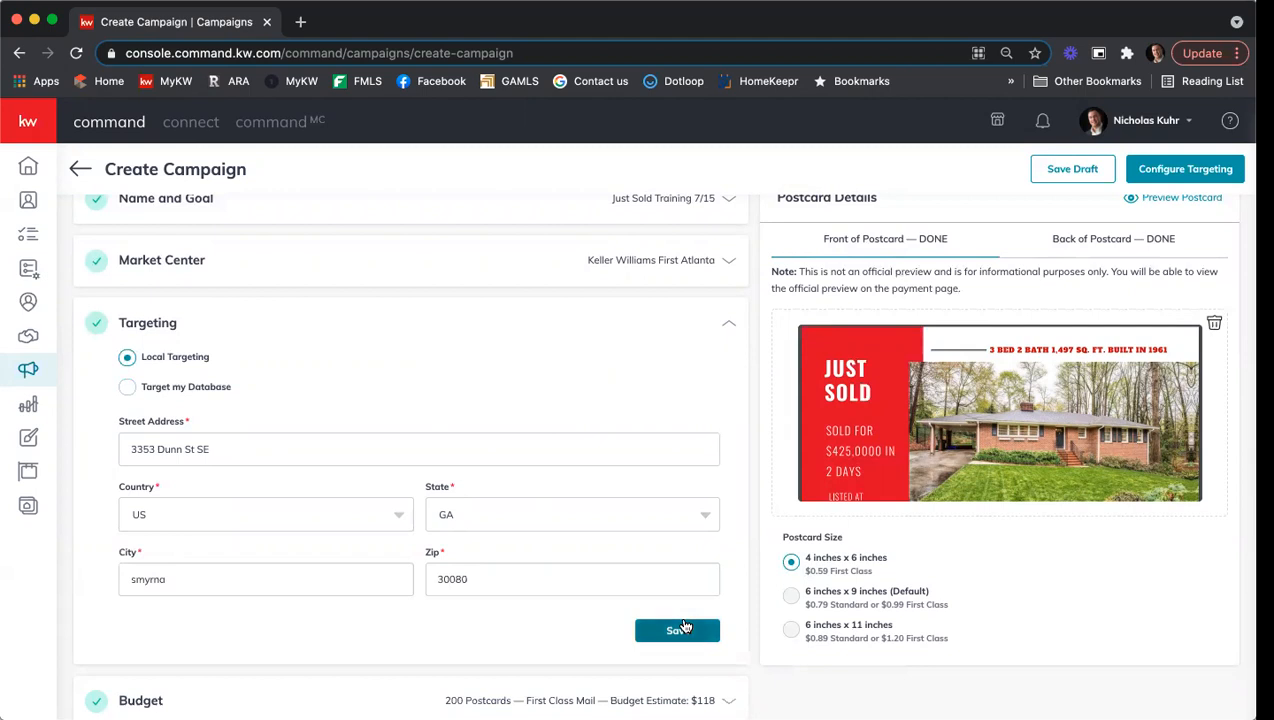
{"action": "left_click", "coordinate": [681, 628]}
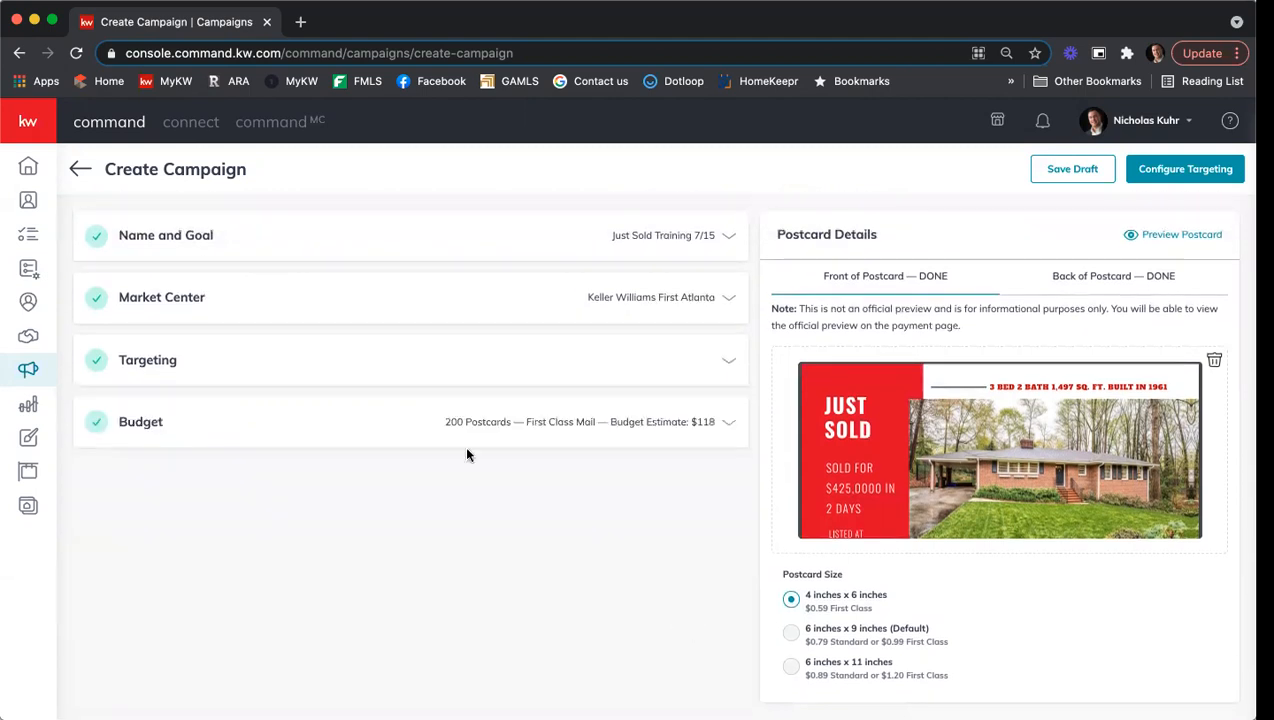
Change the Postcard Quantity to 150 first-class postcards ($88.50 estimate) and save the budget.
{"action": "left_click", "coordinate": [600, 424]}
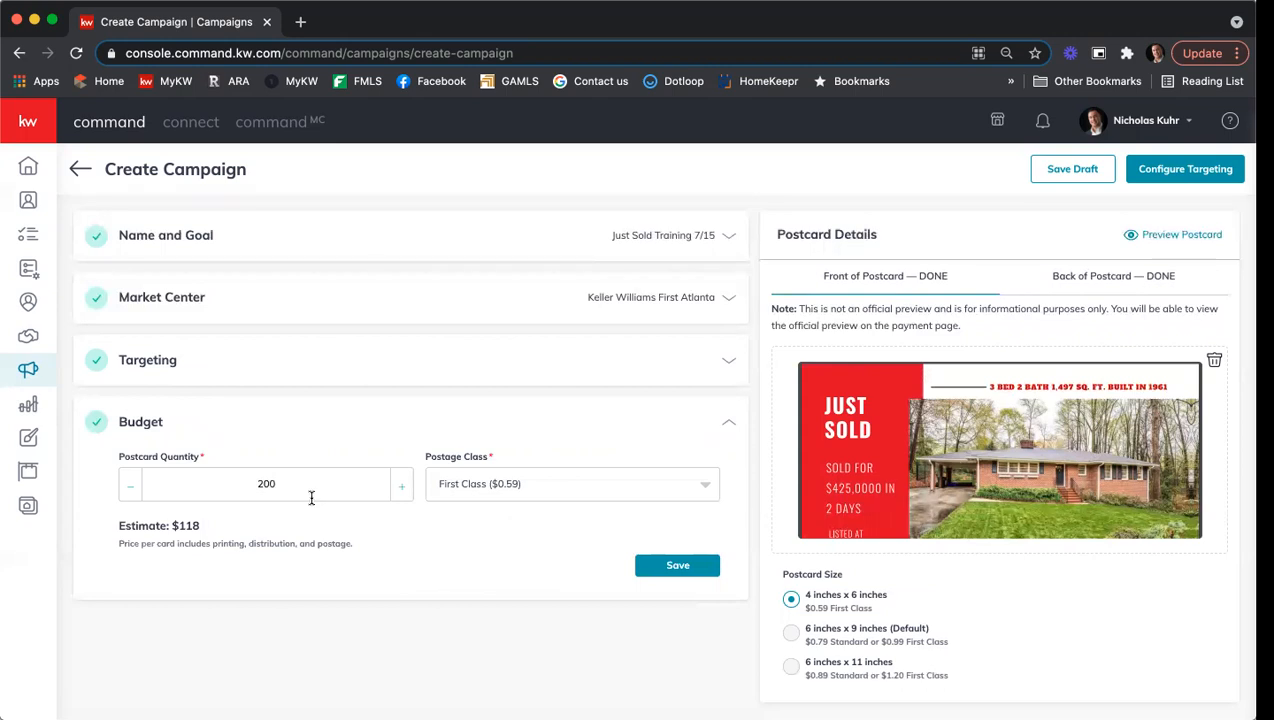
{"action": "left_click", "coordinate": [127, 487]}
{"action": "left_click", "coordinate": [127, 487]}
{"action": "left_click", "coordinate": [127, 487]}
{"action": "left_click", "coordinate": [127, 487]}
{"action": "left_click", "coordinate": [127, 487]}
{"action": "left_click_drag", "start_coordinate": [217, 481], "coordinate": [372, 479]}
{"action": "type", "text": "150"}
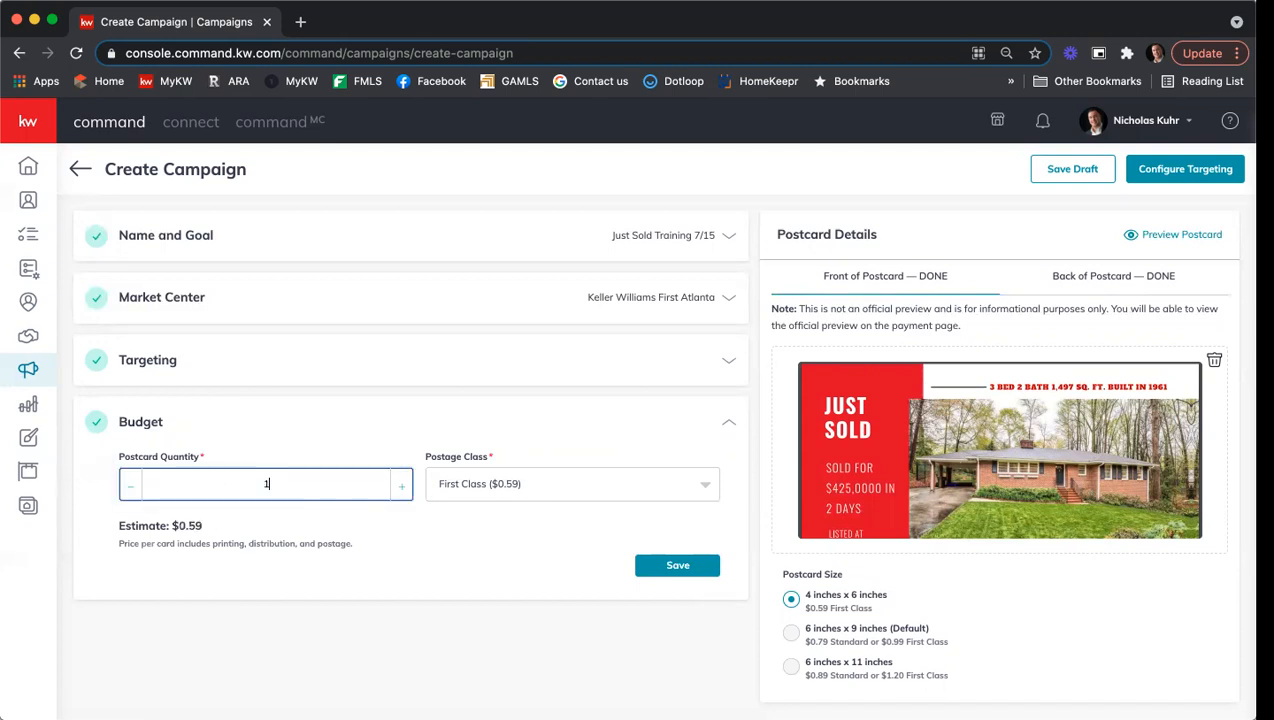
{"action": "left_click", "coordinate": [490, 549]}
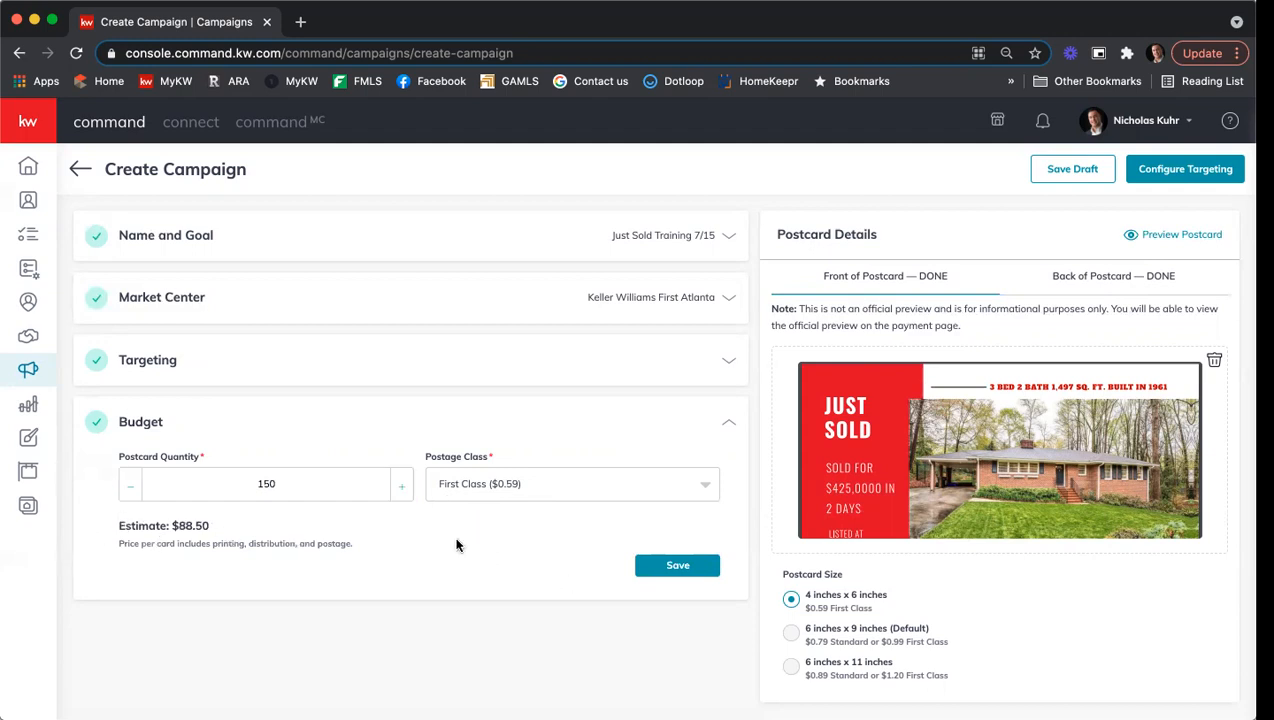
{"action": "left_click", "coordinate": [684, 570]}
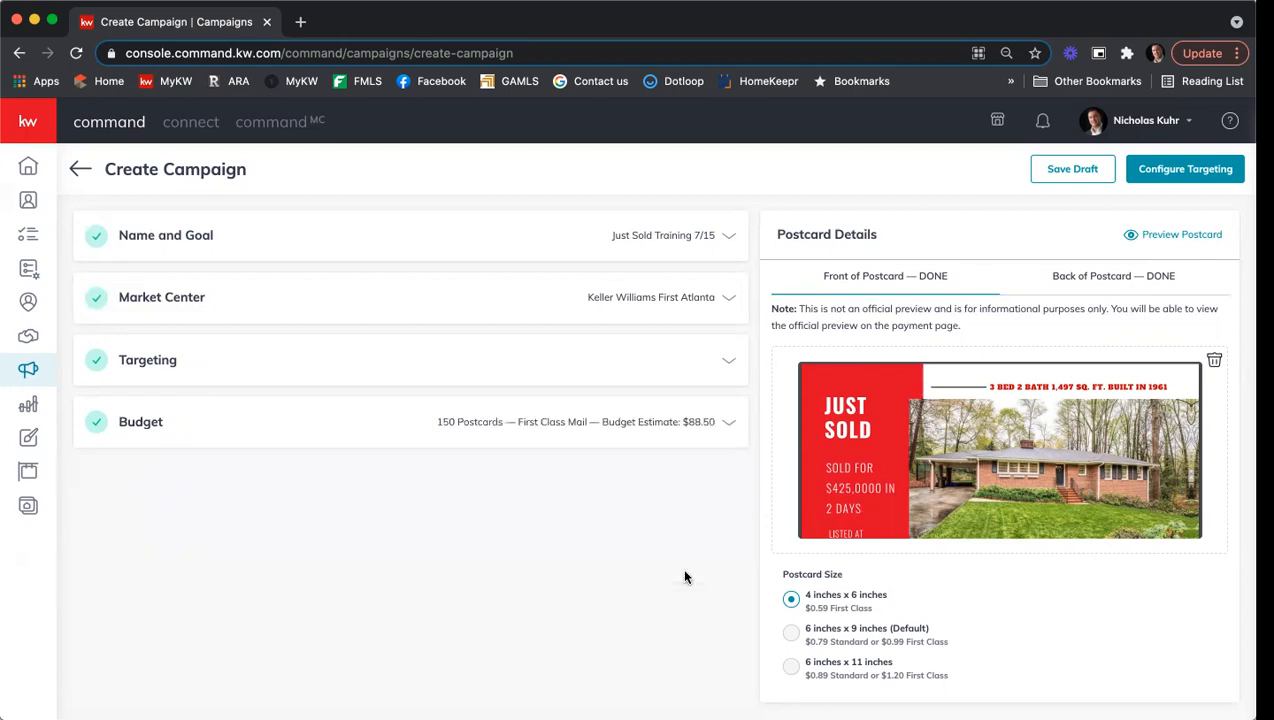
{"action": "left_click", "coordinate": [1186, 171]}
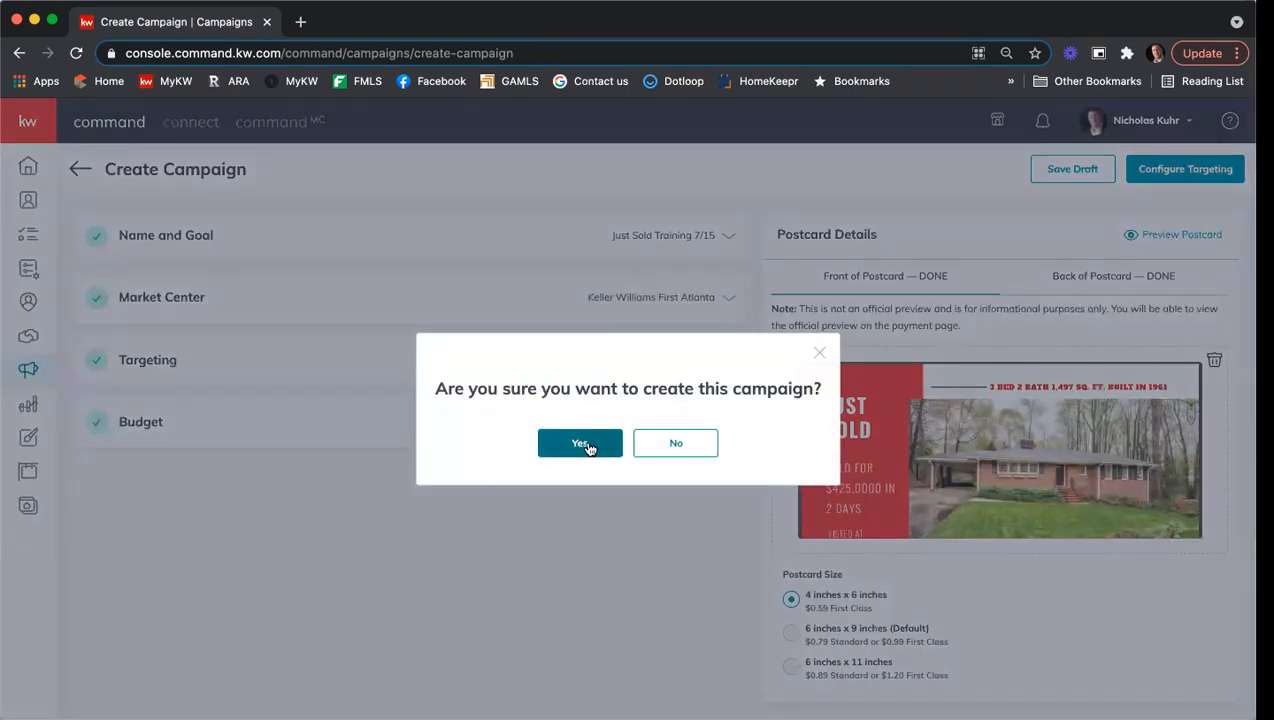
Confirm creating the campaign and inspect targeted homes on the map.
{"action": "left_click", "coordinate": [582, 445]}
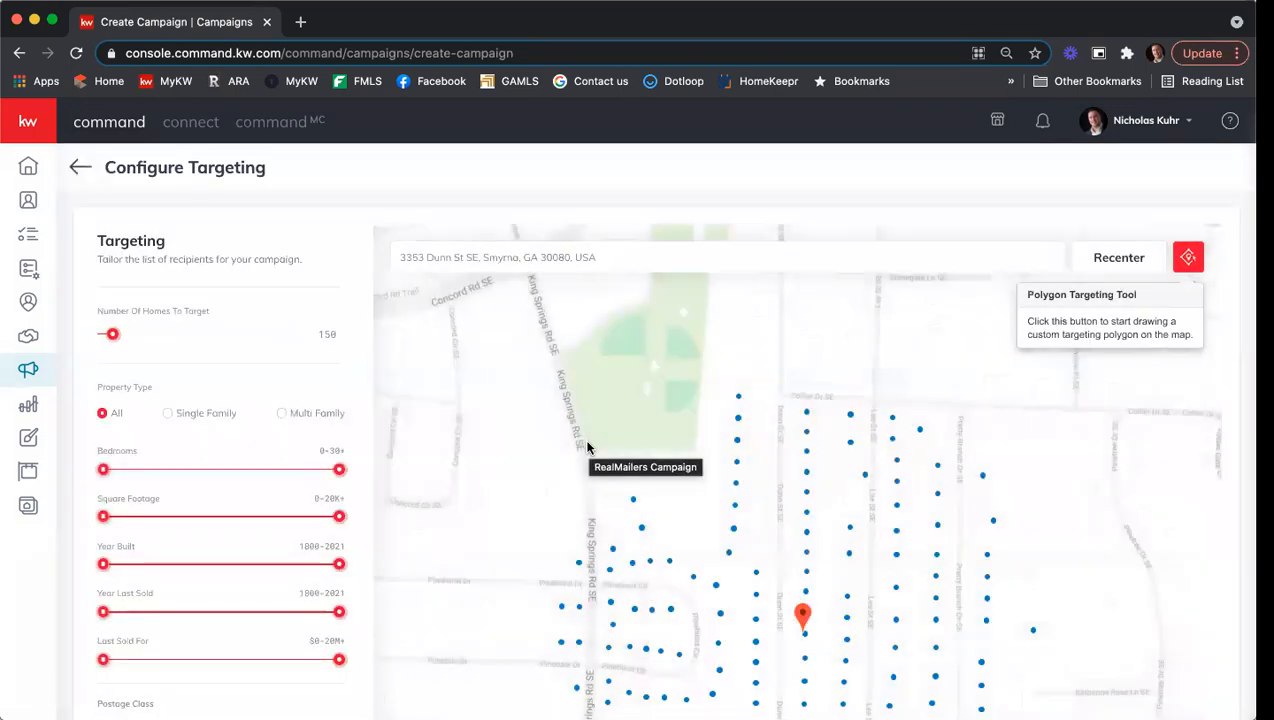
{"action": "left_click_drag", "start_coordinate": [776, 574], "coordinate": [770, 420]}
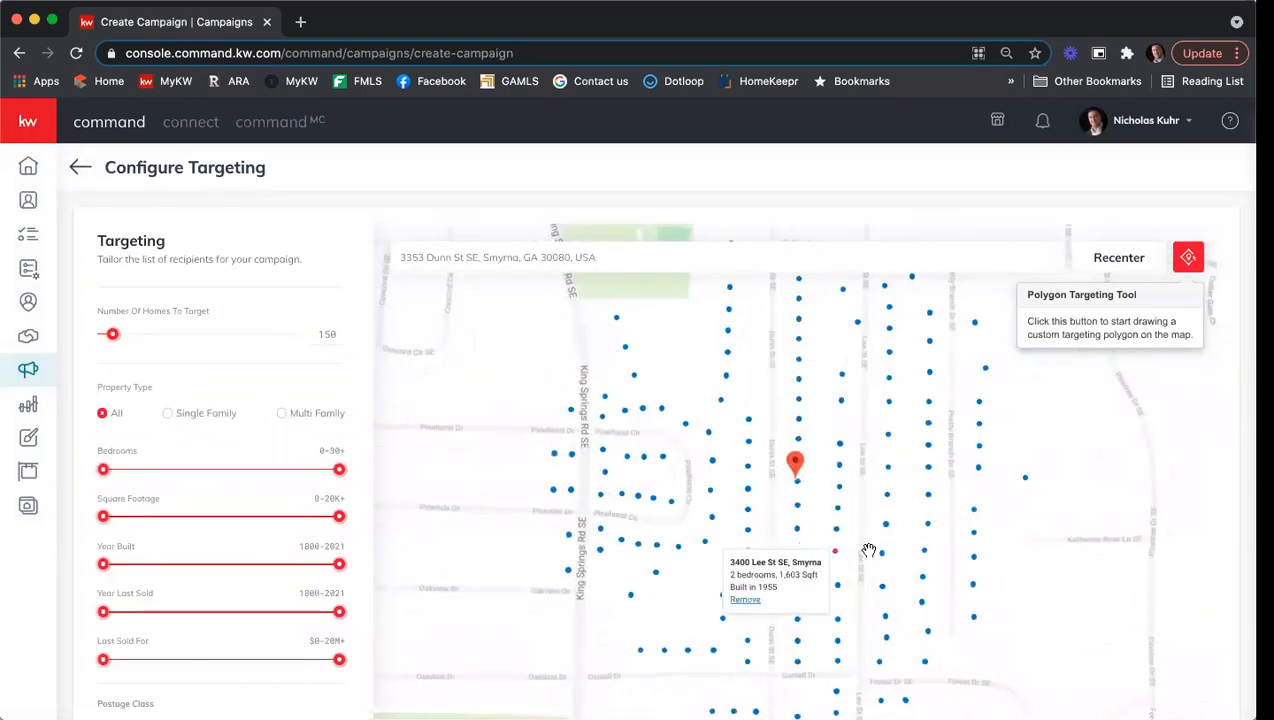
{"action": "left_click", "coordinate": [834, 551]}
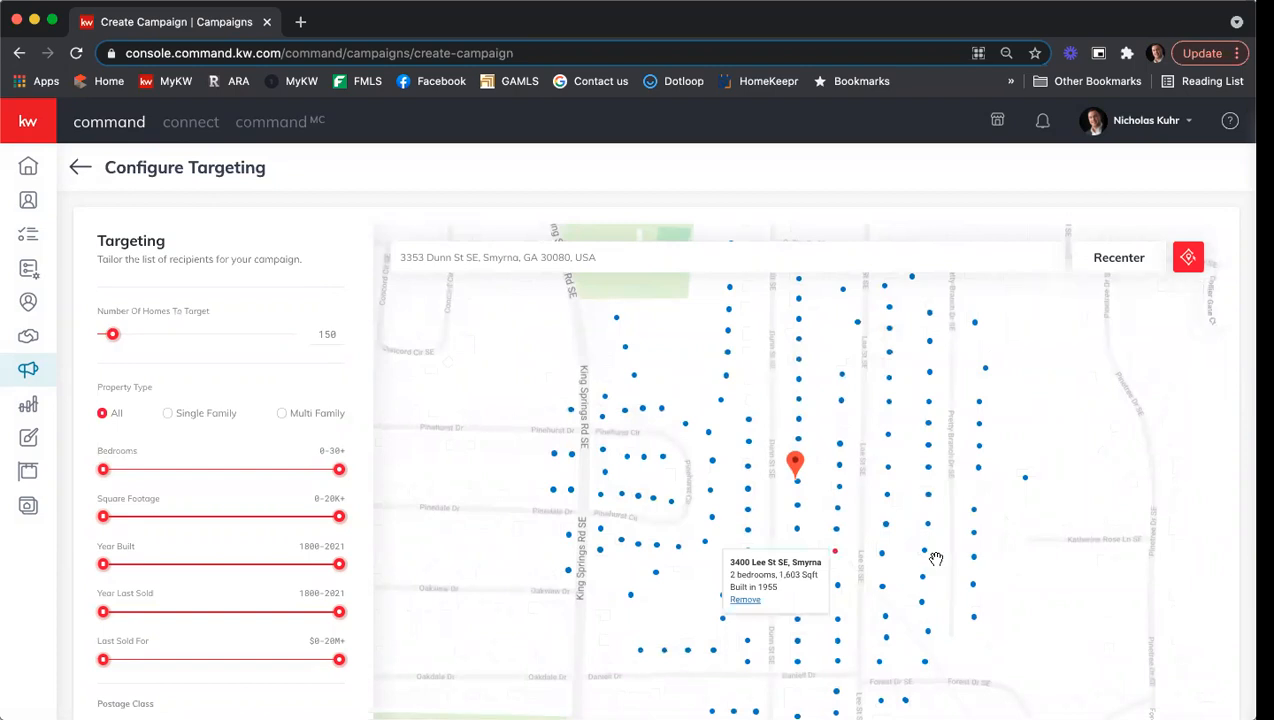
{"action": "left_click", "coordinate": [771, 503]}
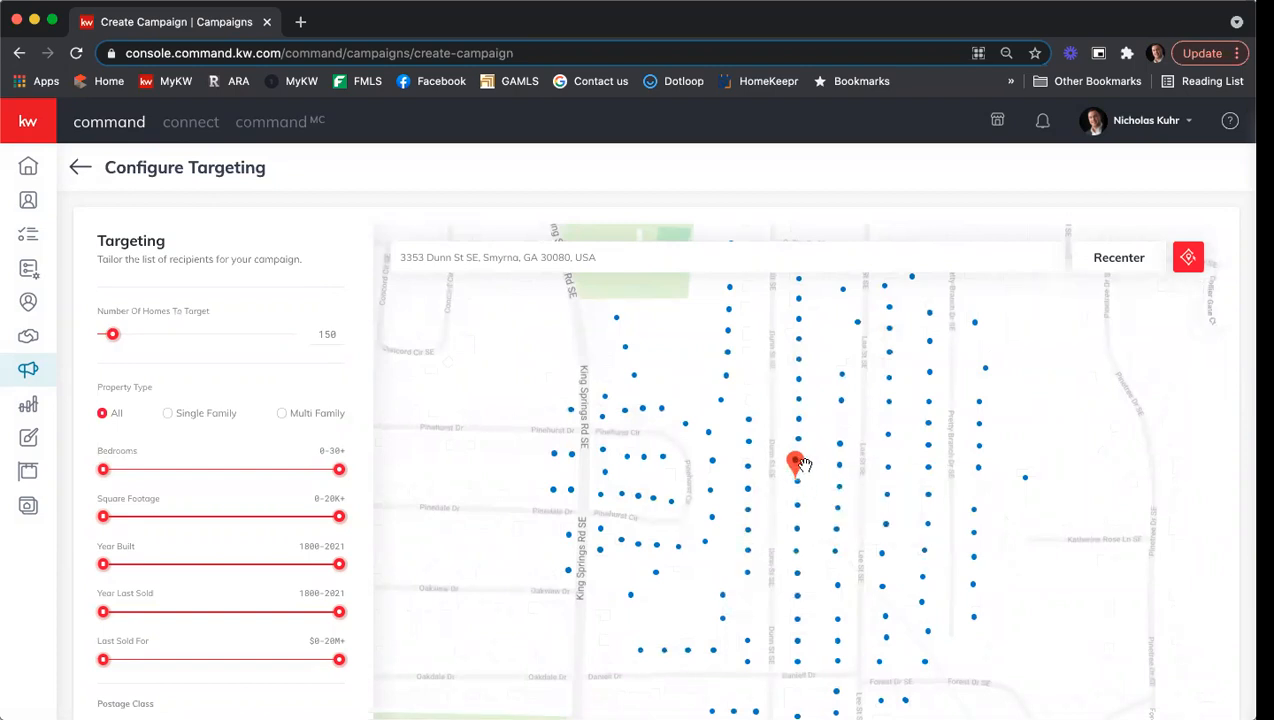
{"action": "left_click", "coordinate": [713, 650]}
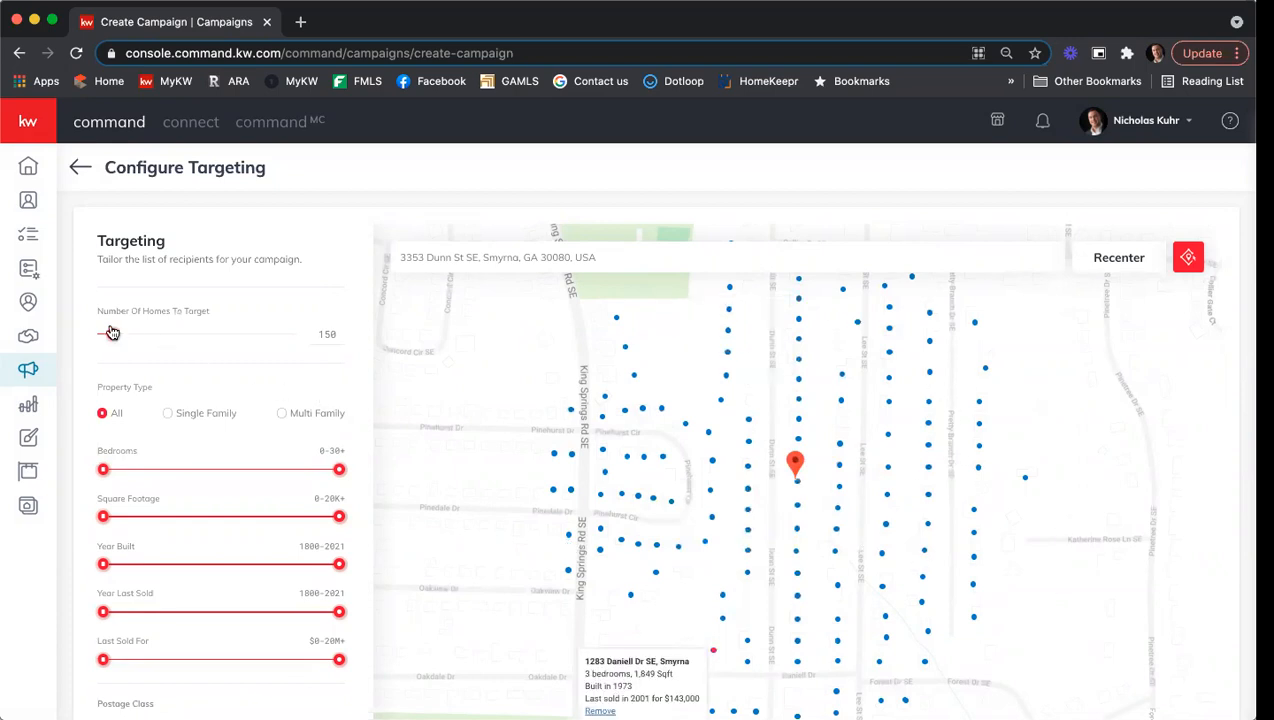
Adjust the Number Of Homes To Target slider to 193.
{"action": "left_click_drag", "start_coordinate": [113, 334], "coordinate": [132, 334]}
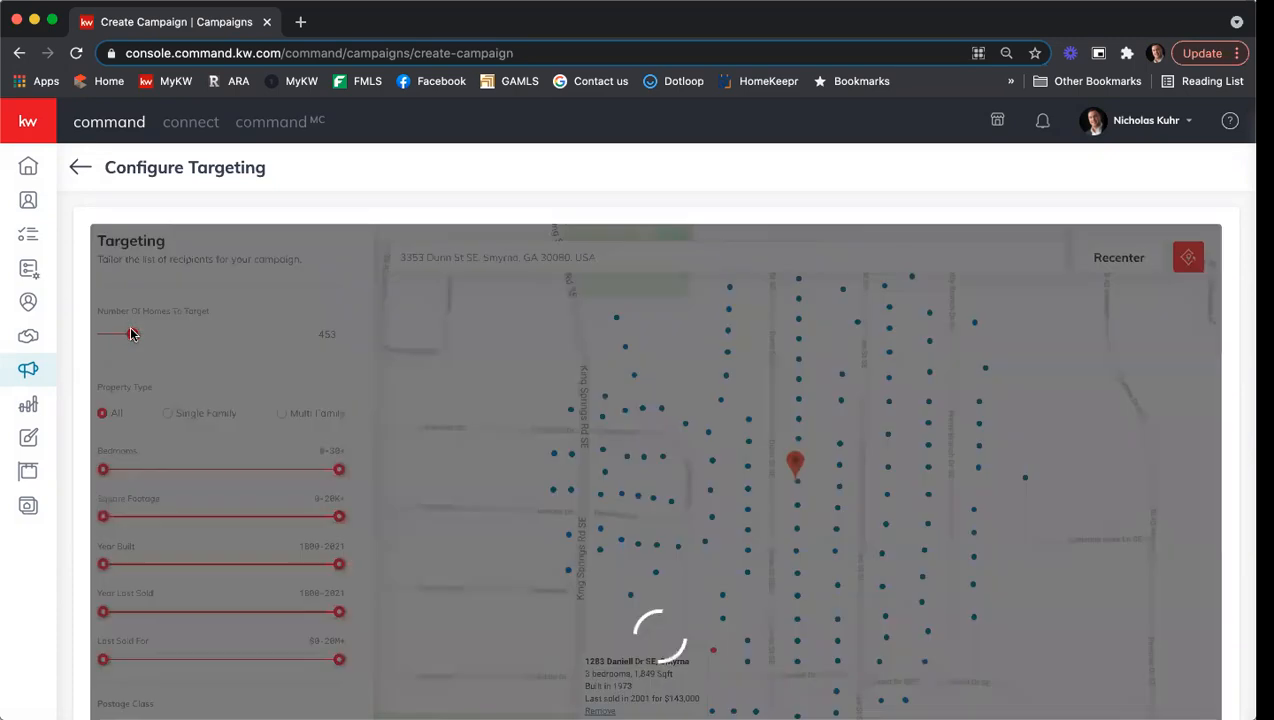
{"action": "left_click", "coordinate": [624, 524]}
{"action": "left_click_drag", "start_coordinate": [806, 566], "coordinate": [780, 431]}
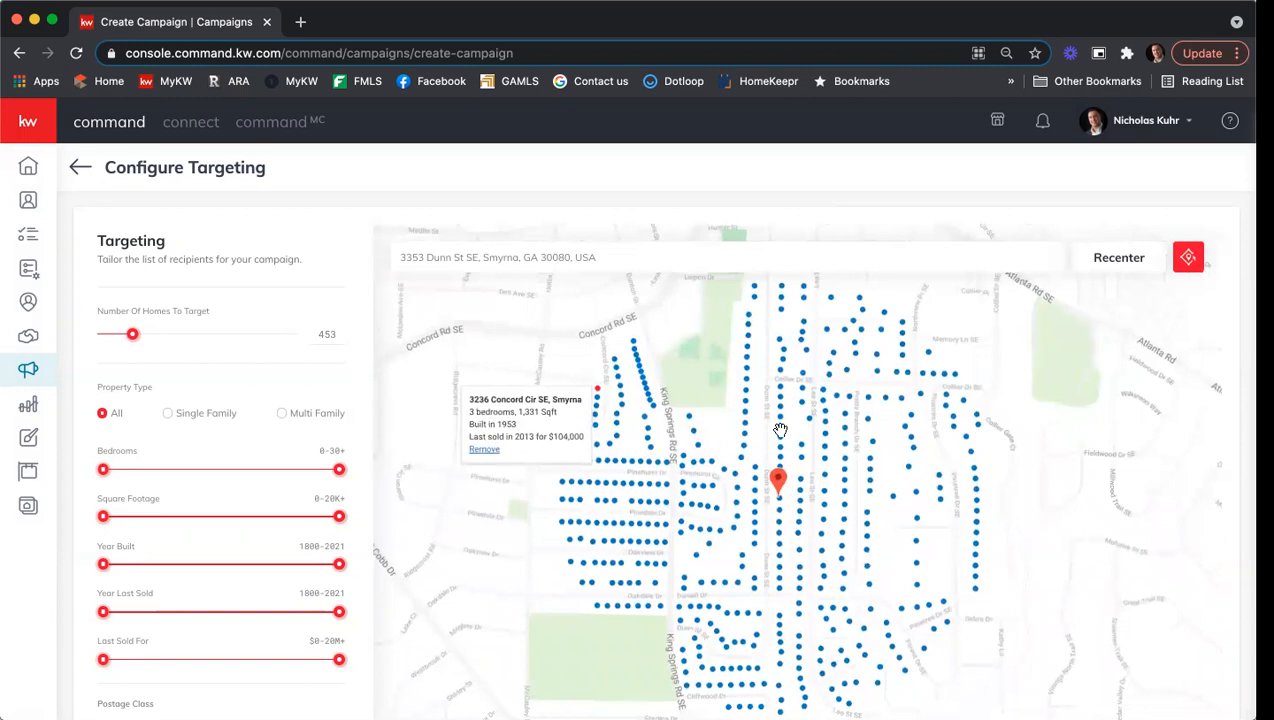
{"action": "left_click_drag", "start_coordinate": [132, 334], "coordinate": [115, 334]}
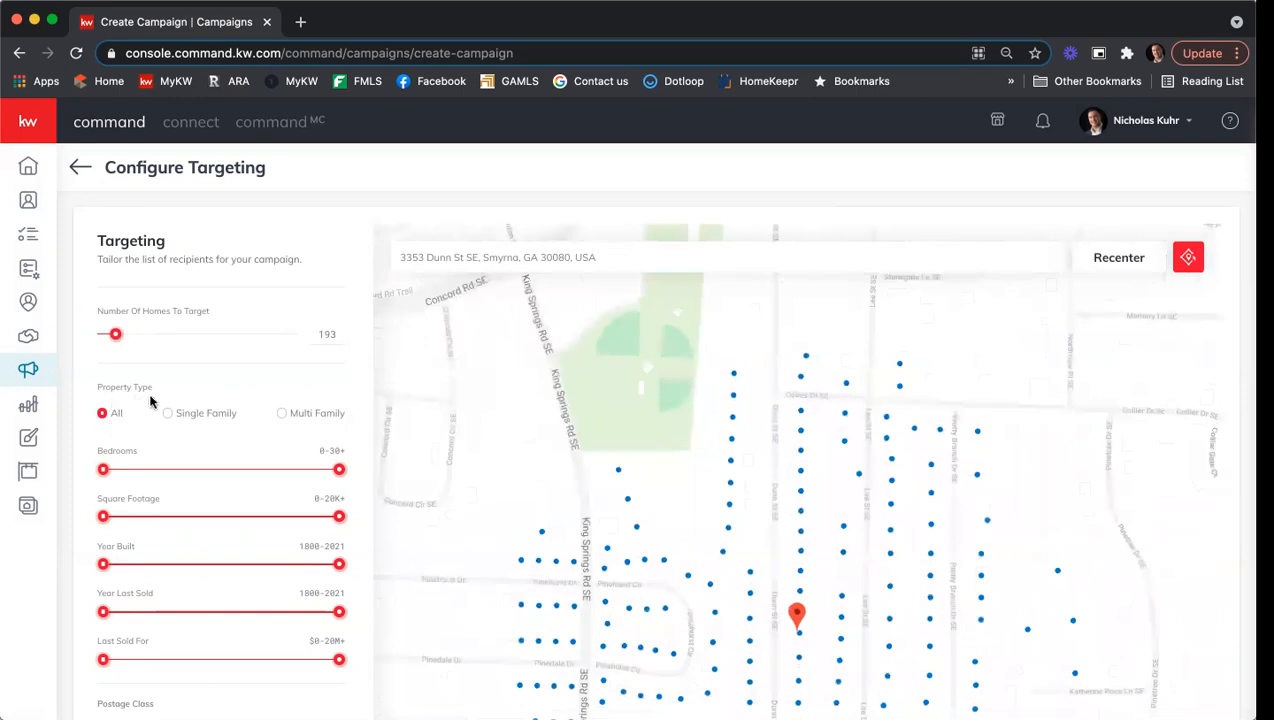
Limit the target homes to 0–4 bedrooms, 0–2,767 sq ft, and last sold 1800–2015.
{"action": "mouse_move", "coordinate": [170, 417]}
{"action": "left_click_drag", "start_coordinate": [339, 473], "coordinate": [179, 472]}
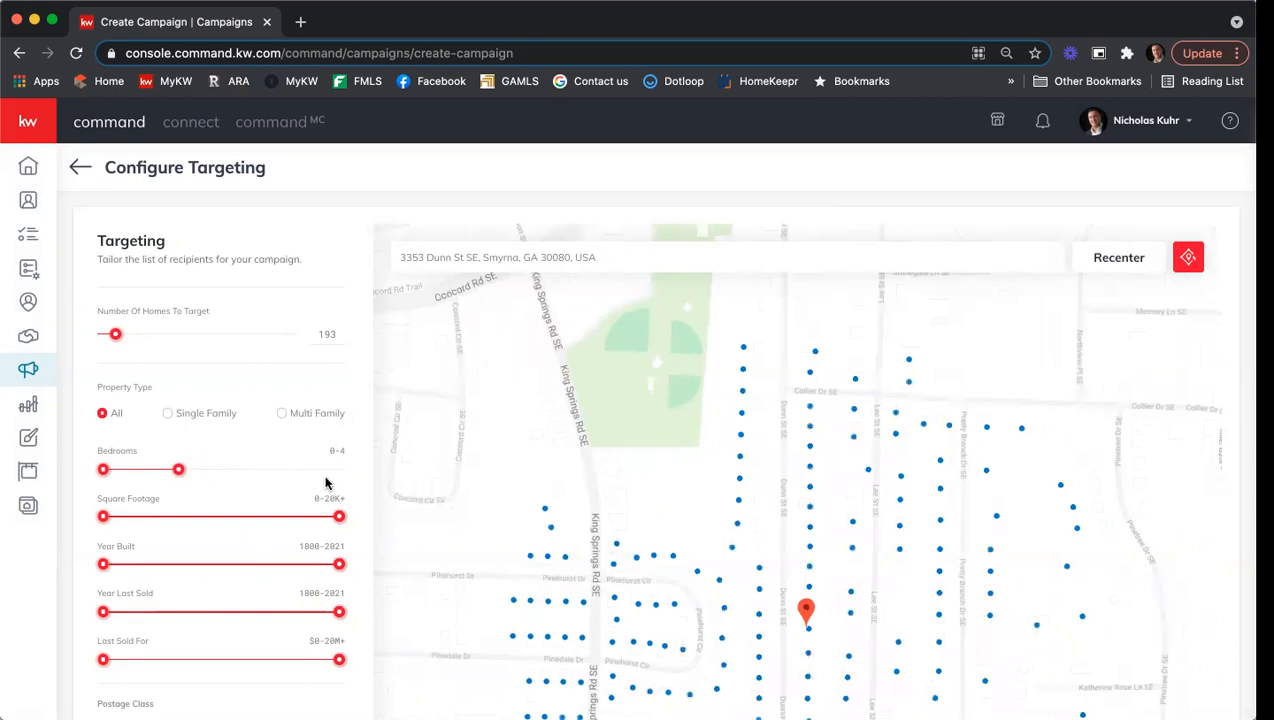
{"action": "left_click_drag", "start_coordinate": [340, 515], "coordinate": [145, 519]}
{"action": "left_click", "coordinate": [247, 492]}
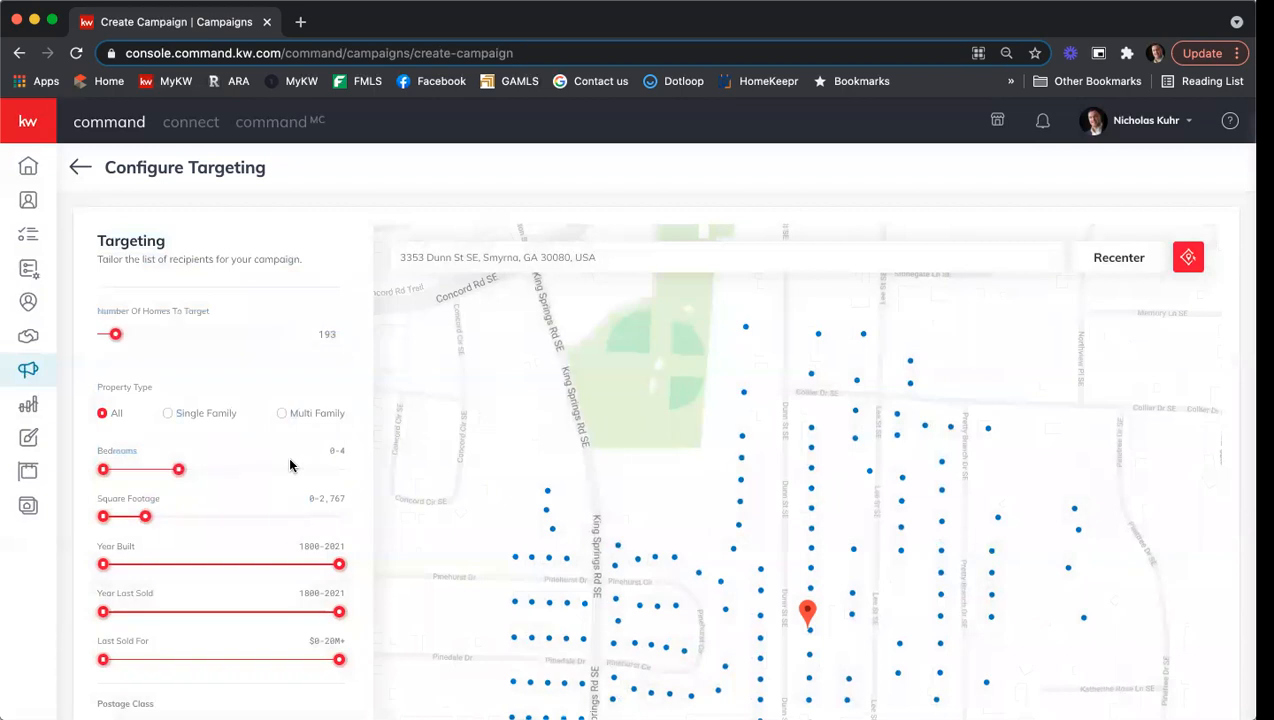
{"action": "left_click_drag", "start_coordinate": [346, 621], "coordinate": [308, 618]}
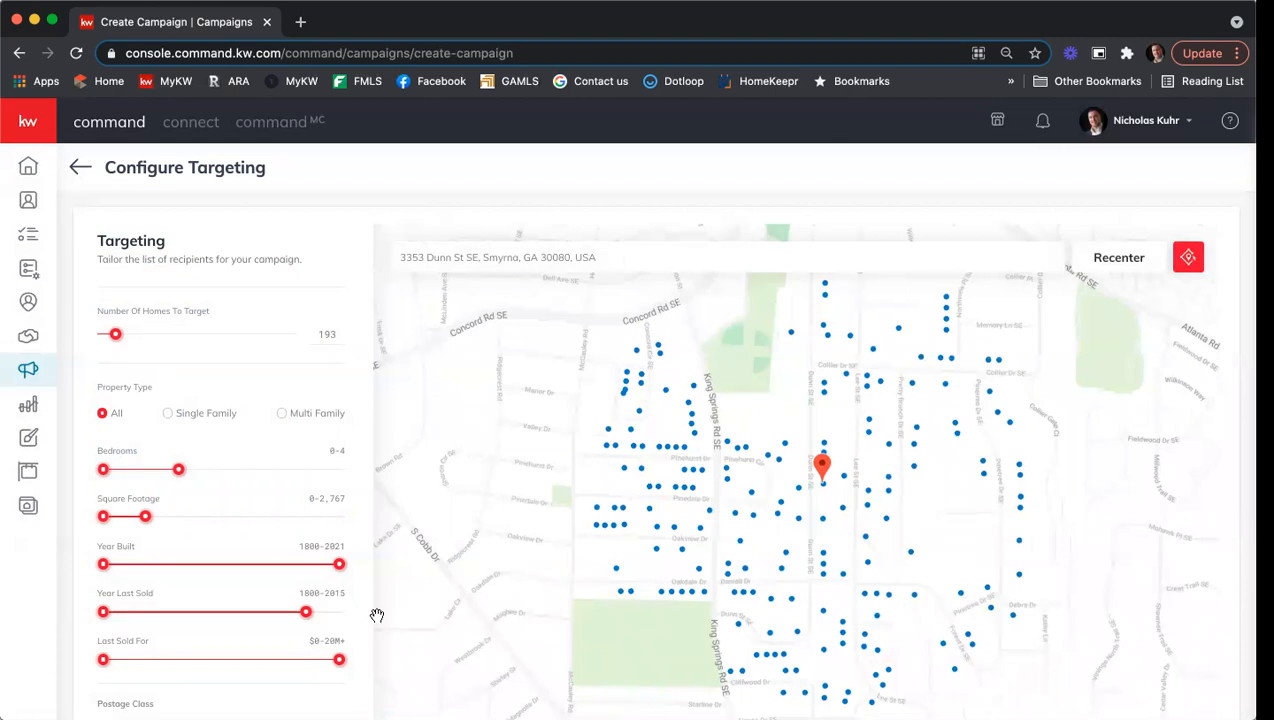
Tick Send Copy to Company Address so the 193-home order totals $114.46.
{"action": "scroll", "coordinate": [299, 526], "scroll_direction": "down", "scroll_amount": 3}
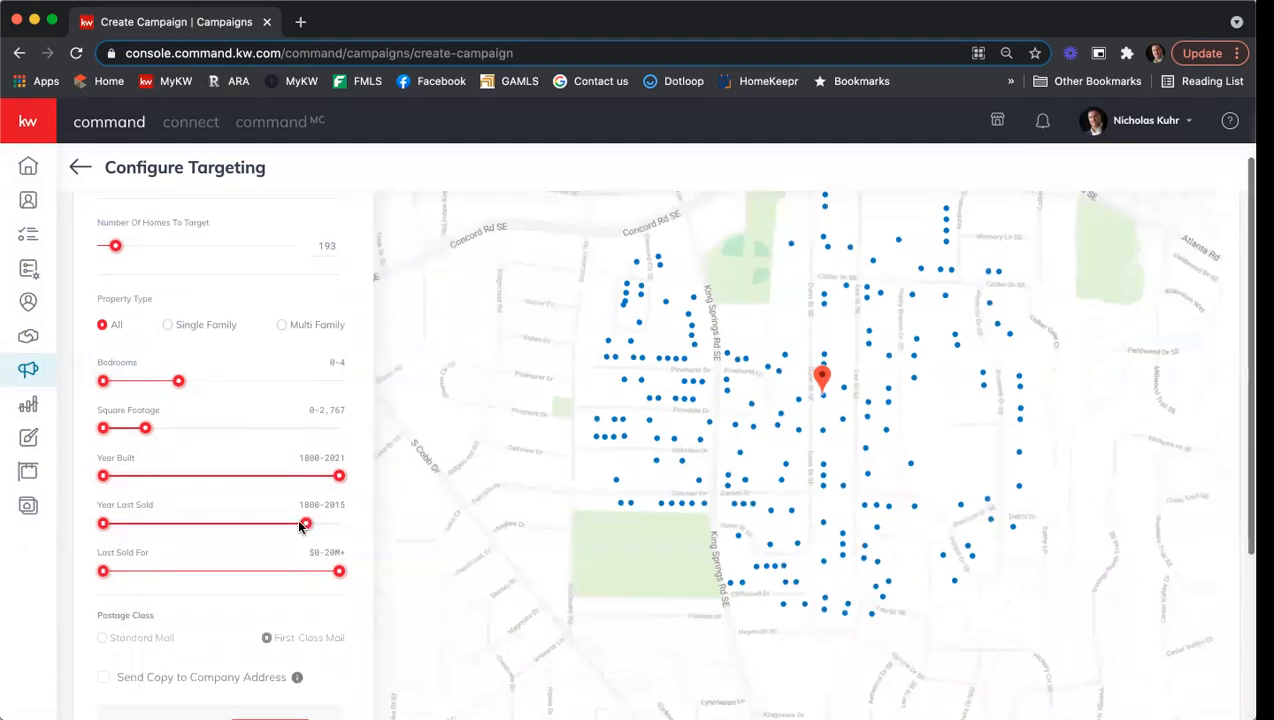
{"action": "scroll", "coordinate": [299, 530], "scroll_direction": "down", "scroll_amount": 3}
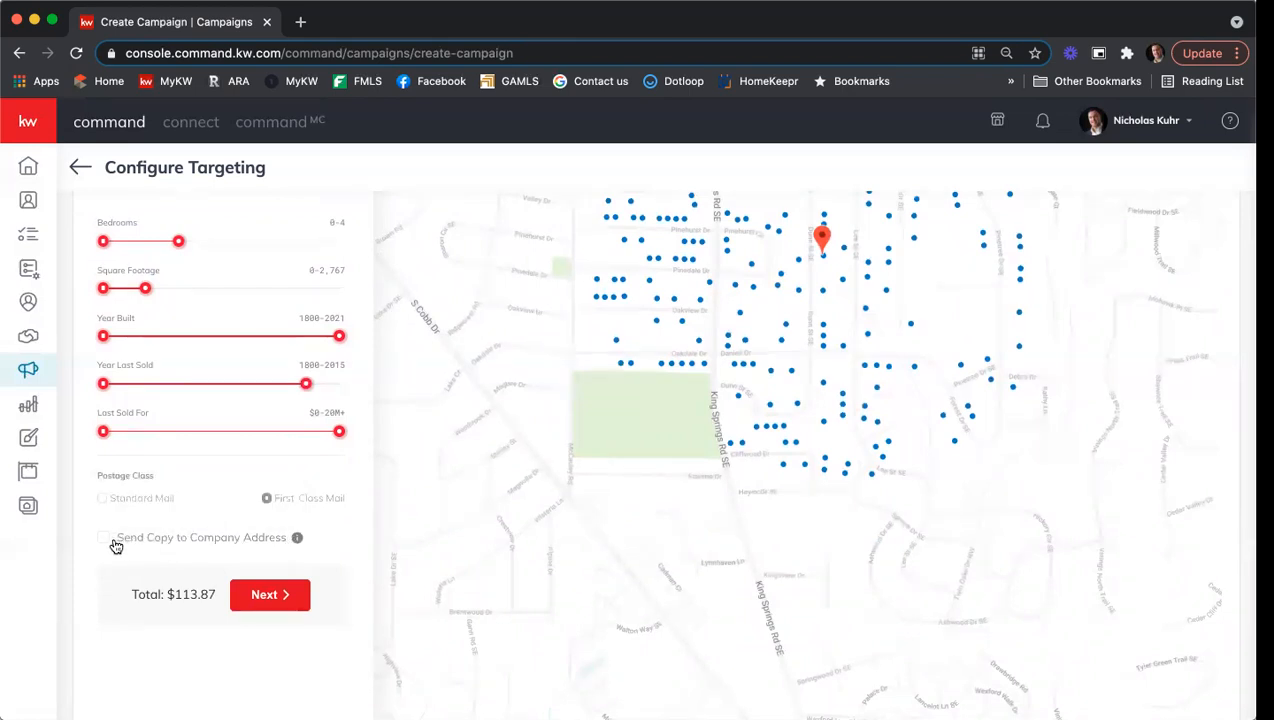
{"action": "scroll", "coordinate": [116, 546], "scroll_direction": "up", "scroll_amount": 1}
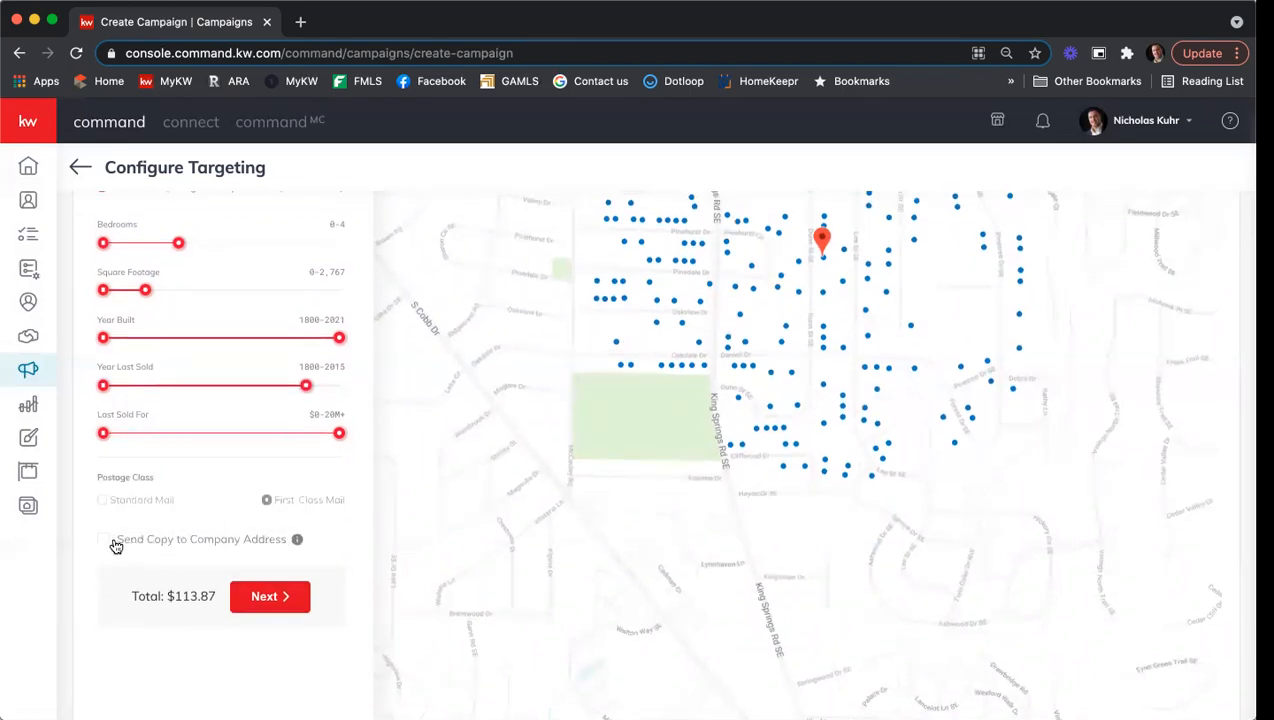
{"action": "left_click", "coordinate": [106, 541]}
{"action": "scroll", "coordinate": [239, 419], "scroll_direction": "up", "scroll_amount": 3}
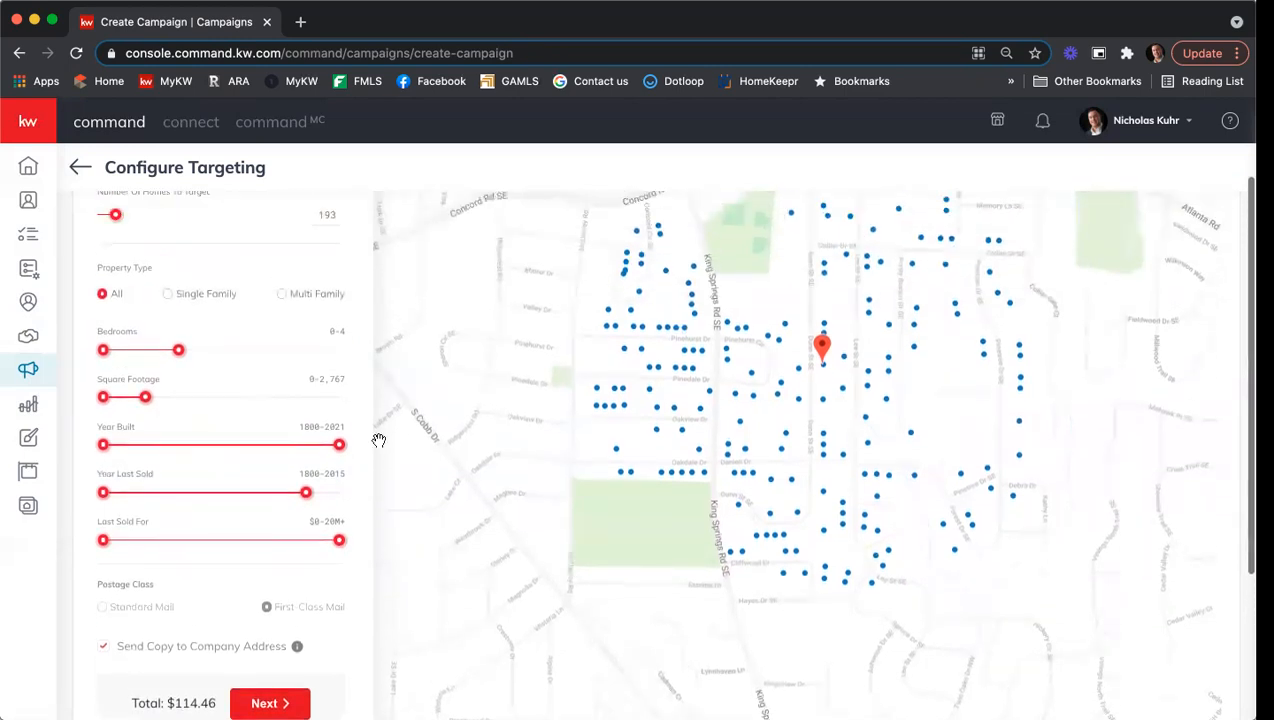
{"action": "scroll", "coordinate": [251, 487], "scroll_direction": "up", "scroll_amount": 2}
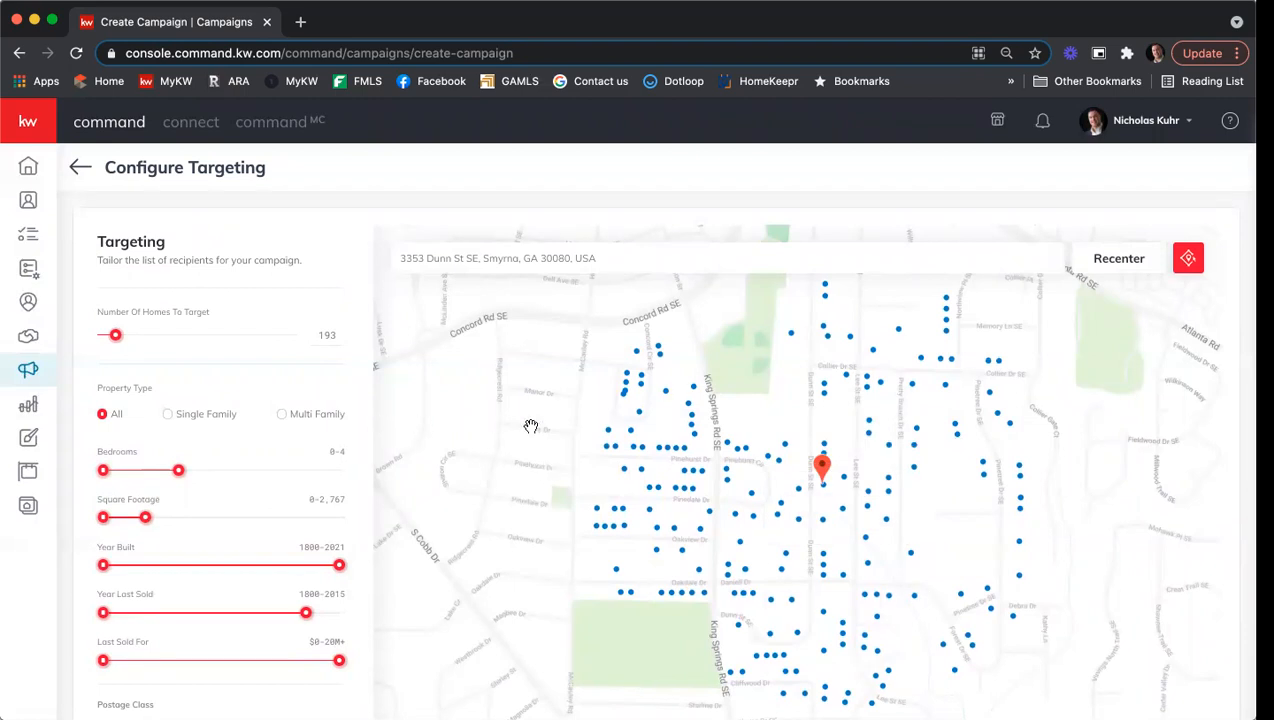
{"action": "scroll", "coordinate": [341, 364], "scroll_direction": "down", "scroll_amount": 6}
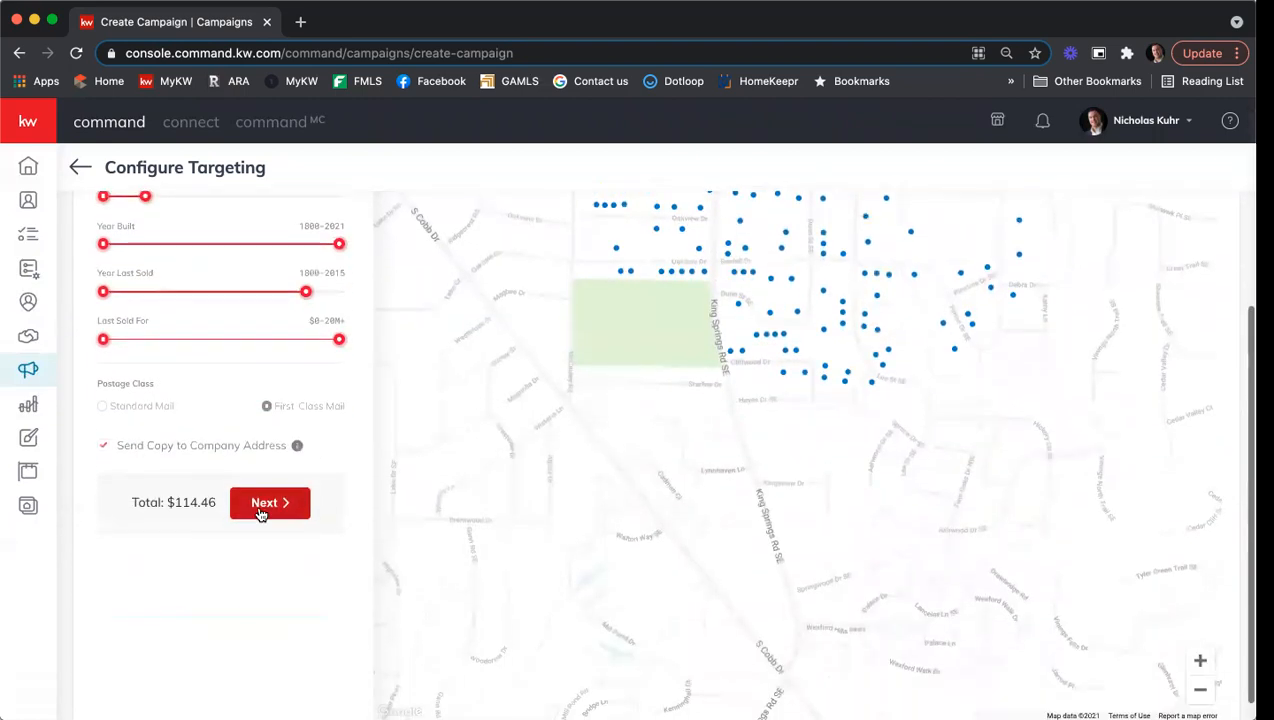
Advance to Preview & Payment and review both postcard sides and the $114.46 total for 194 postcards.
{"action": "left_click", "coordinate": [264, 503]}
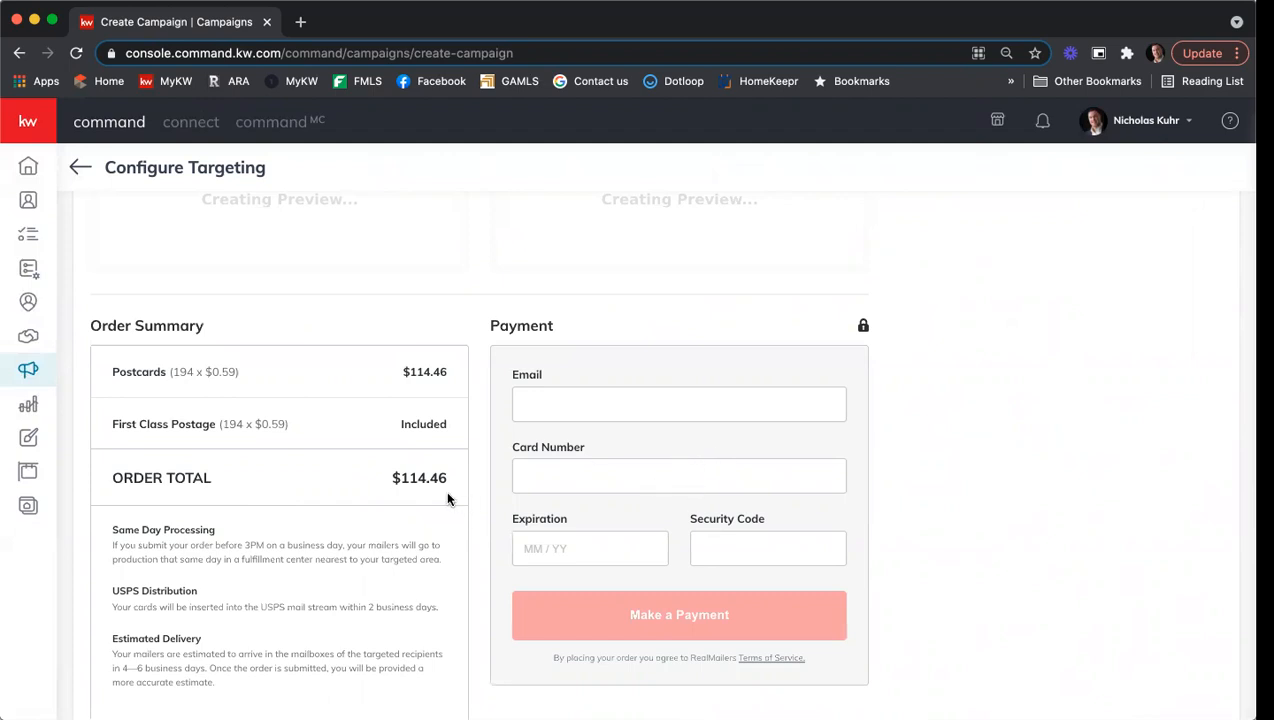
{"action": "scroll", "coordinate": [448, 499], "scroll_direction": "down", "scroll_amount": 1}
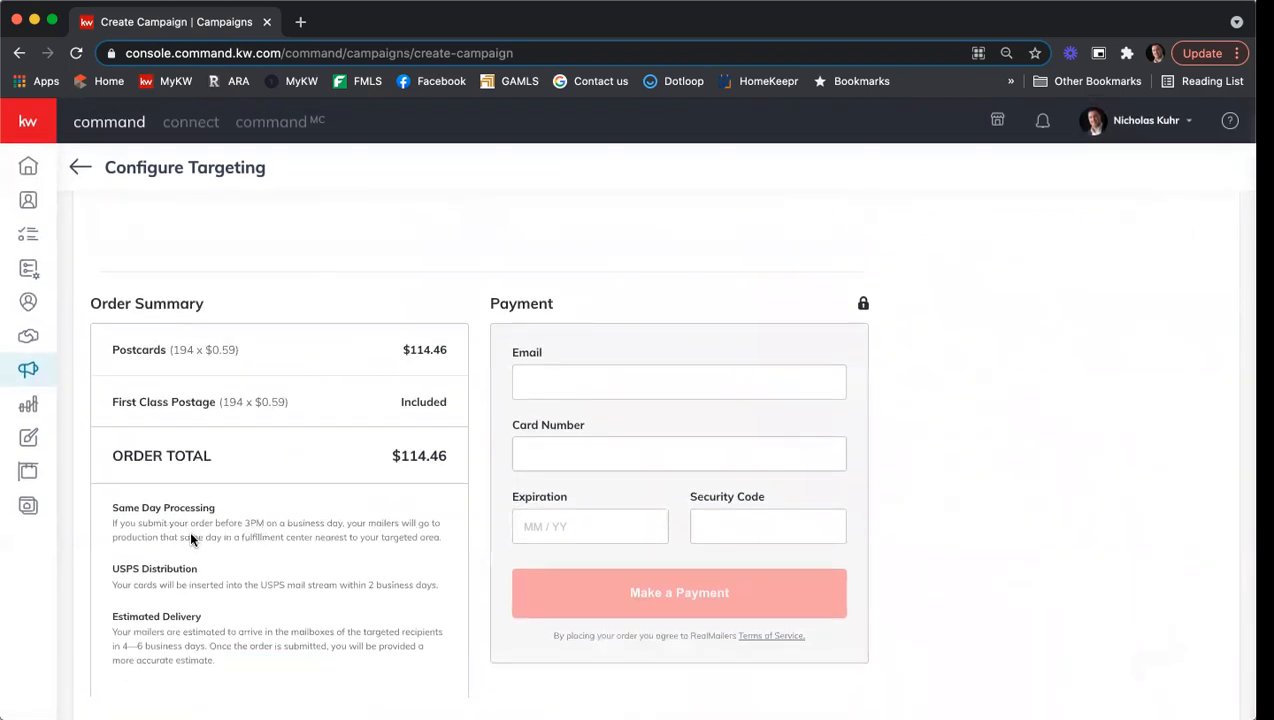
{"action": "scroll", "coordinate": [191, 538], "scroll_direction": "up", "scroll_amount": 1}
{"action": "scroll", "coordinate": [296, 612], "scroll_direction": "up", "scroll_amount": 1}
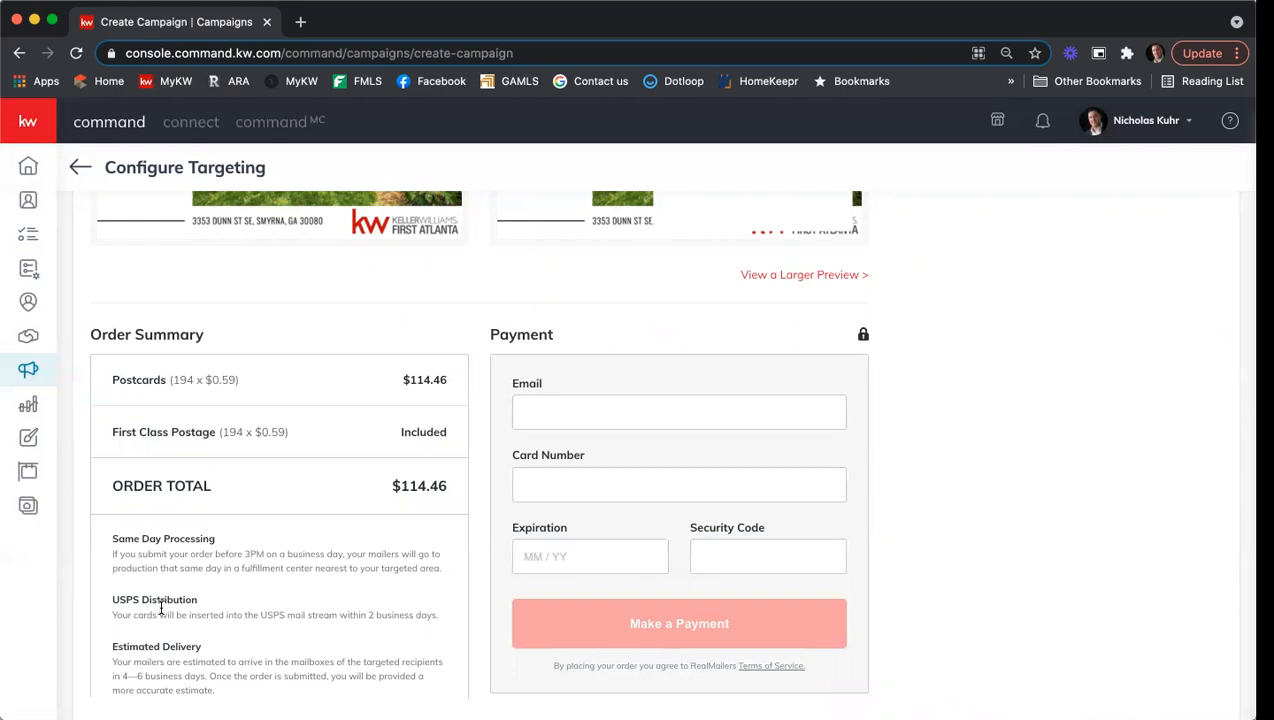
{"action": "scroll", "coordinate": [160, 607], "scroll_direction": "up", "scroll_amount": 5}
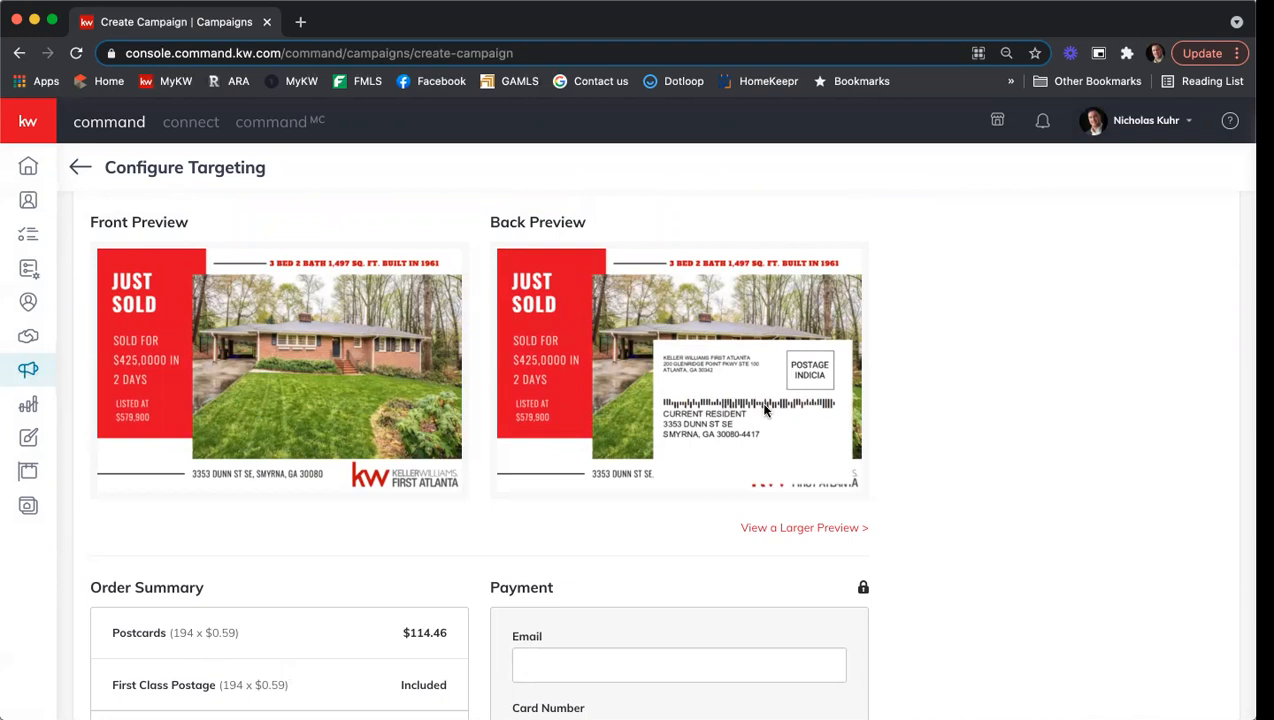
{"action": "scroll", "coordinate": [961, 358], "scroll_direction": "down", "scroll_amount": 5}
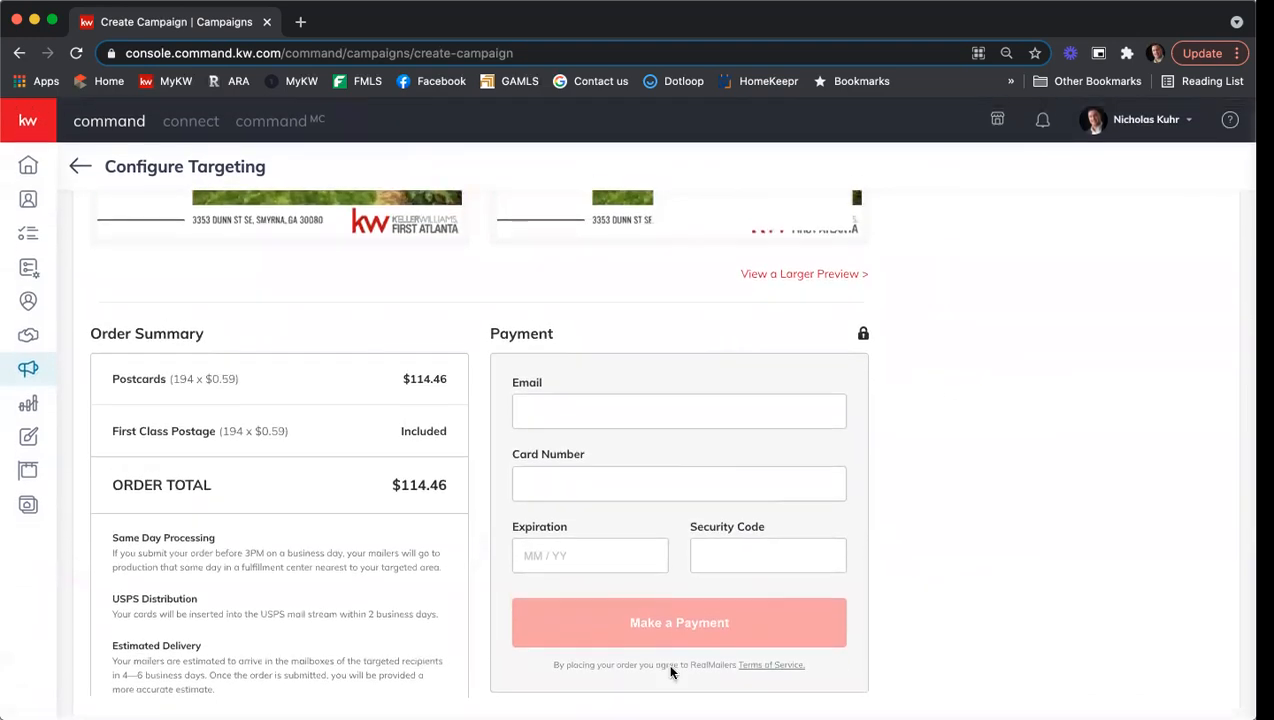
{"action": "scroll", "coordinate": [867, 570], "scroll_direction": "up", "scroll_amount": 7}
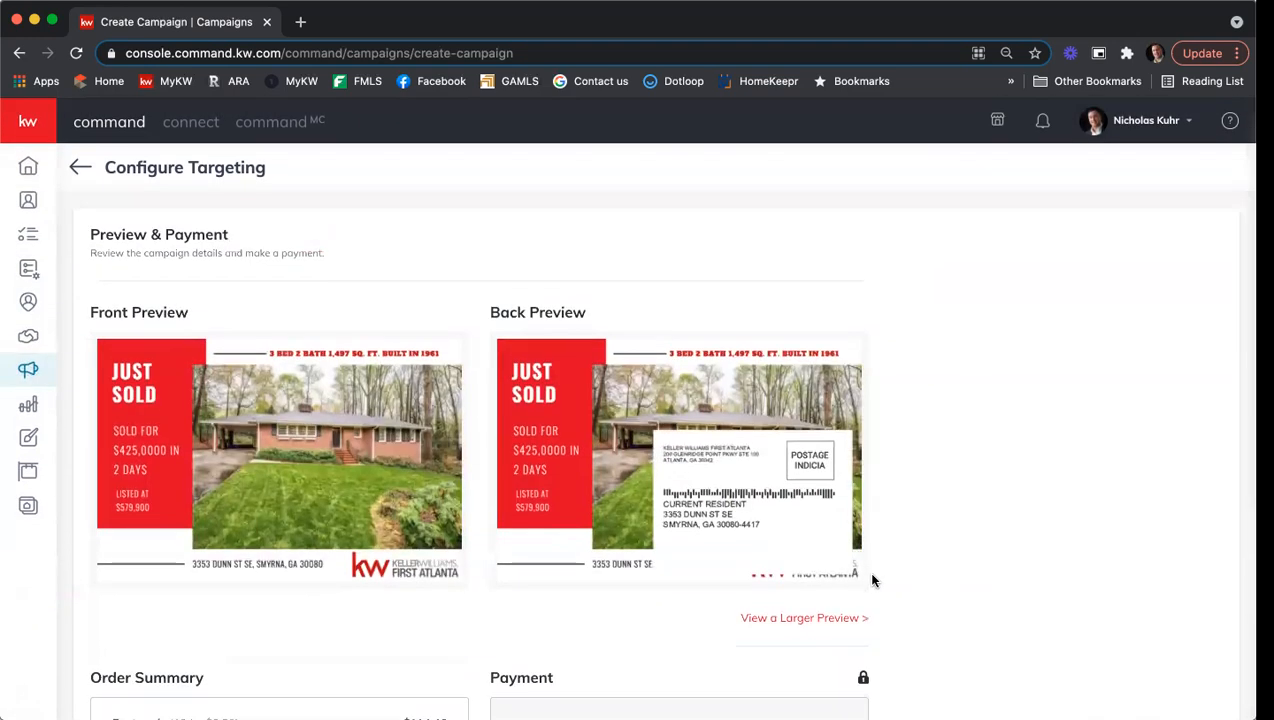